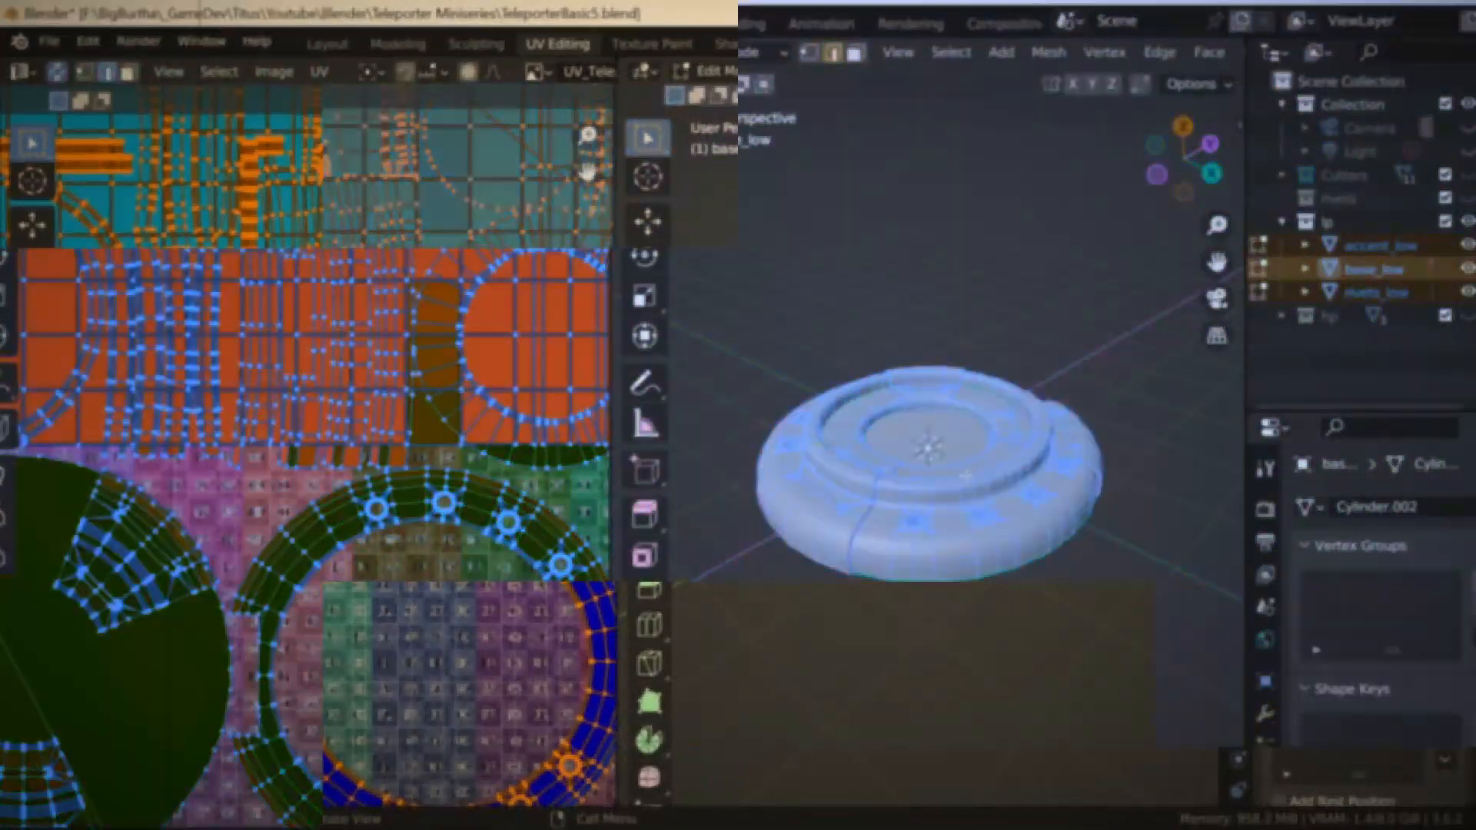
pyautogui.click(823, 458)
pyautogui.click(930, 659)
pyautogui.press('Home')
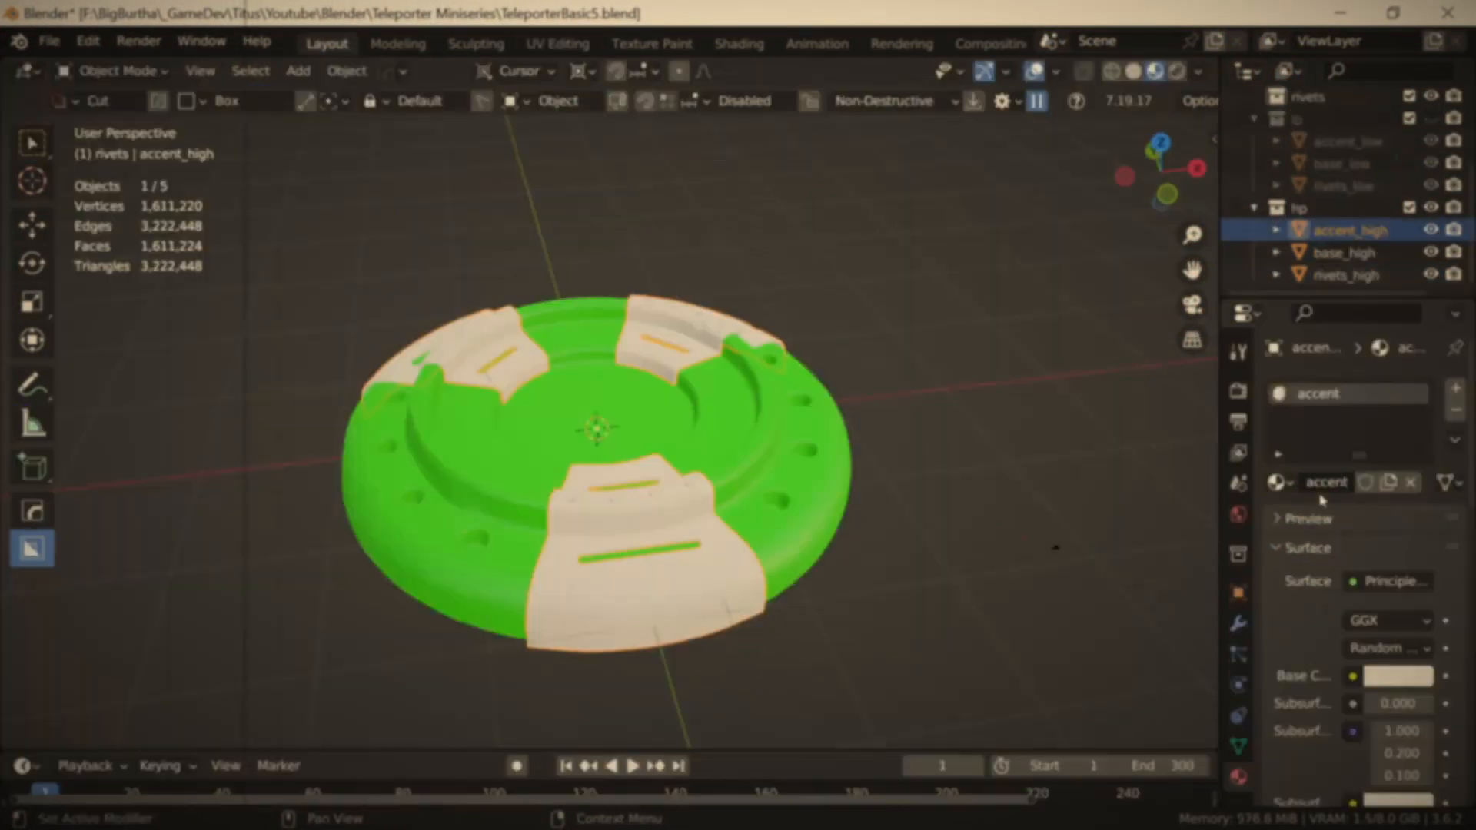
# - Paste a blue base color into the accent material on accent_high
pyautogui.click(1399, 677)
pyautogui.hotkey('ctrl', 'v')
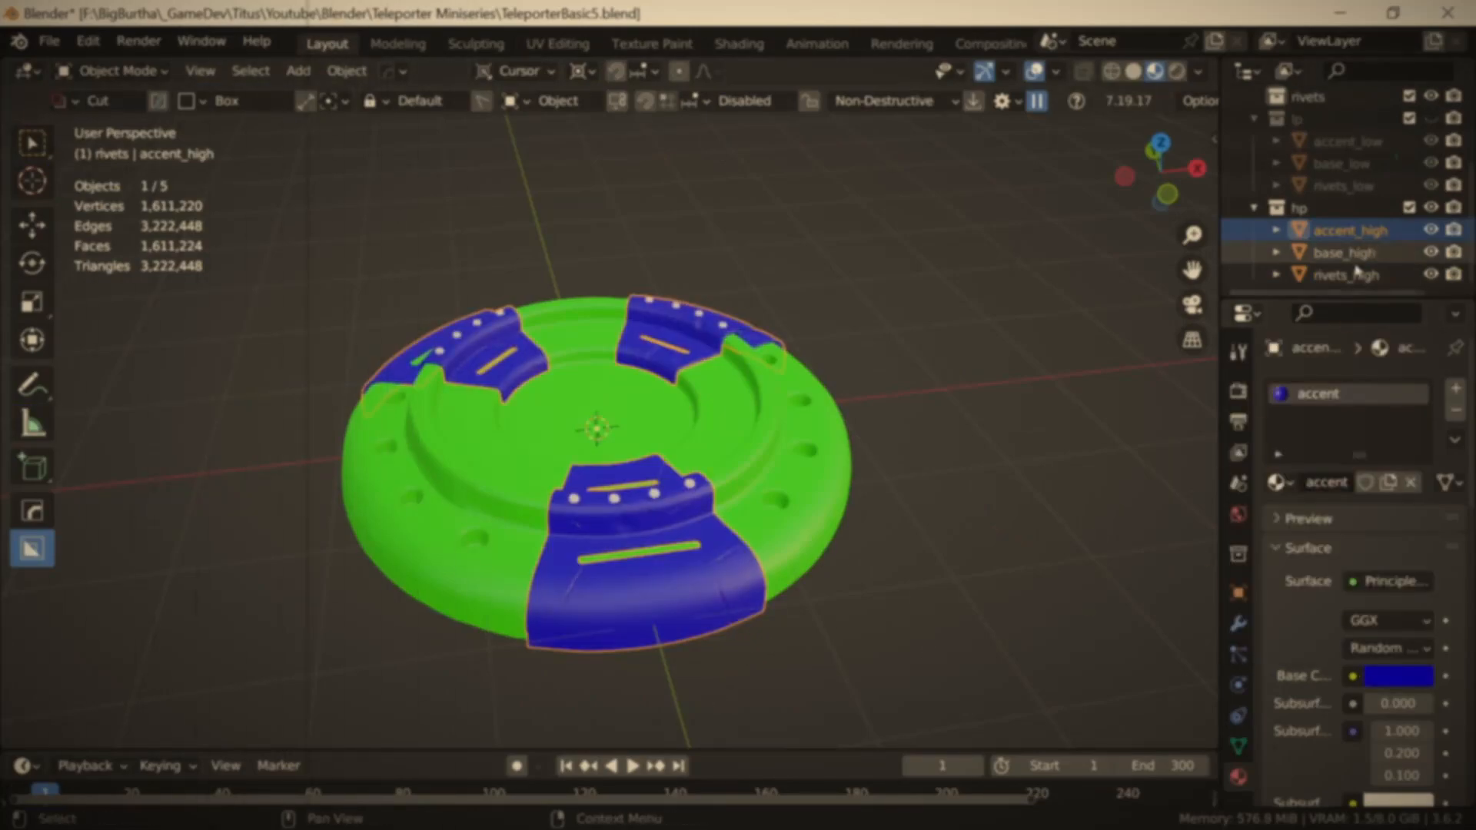
# - Add a material named rivets to the rivets_high object and give it a red base color
pyautogui.click(1346, 275)
pyautogui.click(1356, 482)
pyautogui.doubleClick(1312, 487)
pyautogui.write('rivets')
pyautogui.press('Return')
pyautogui.click(1399, 676)
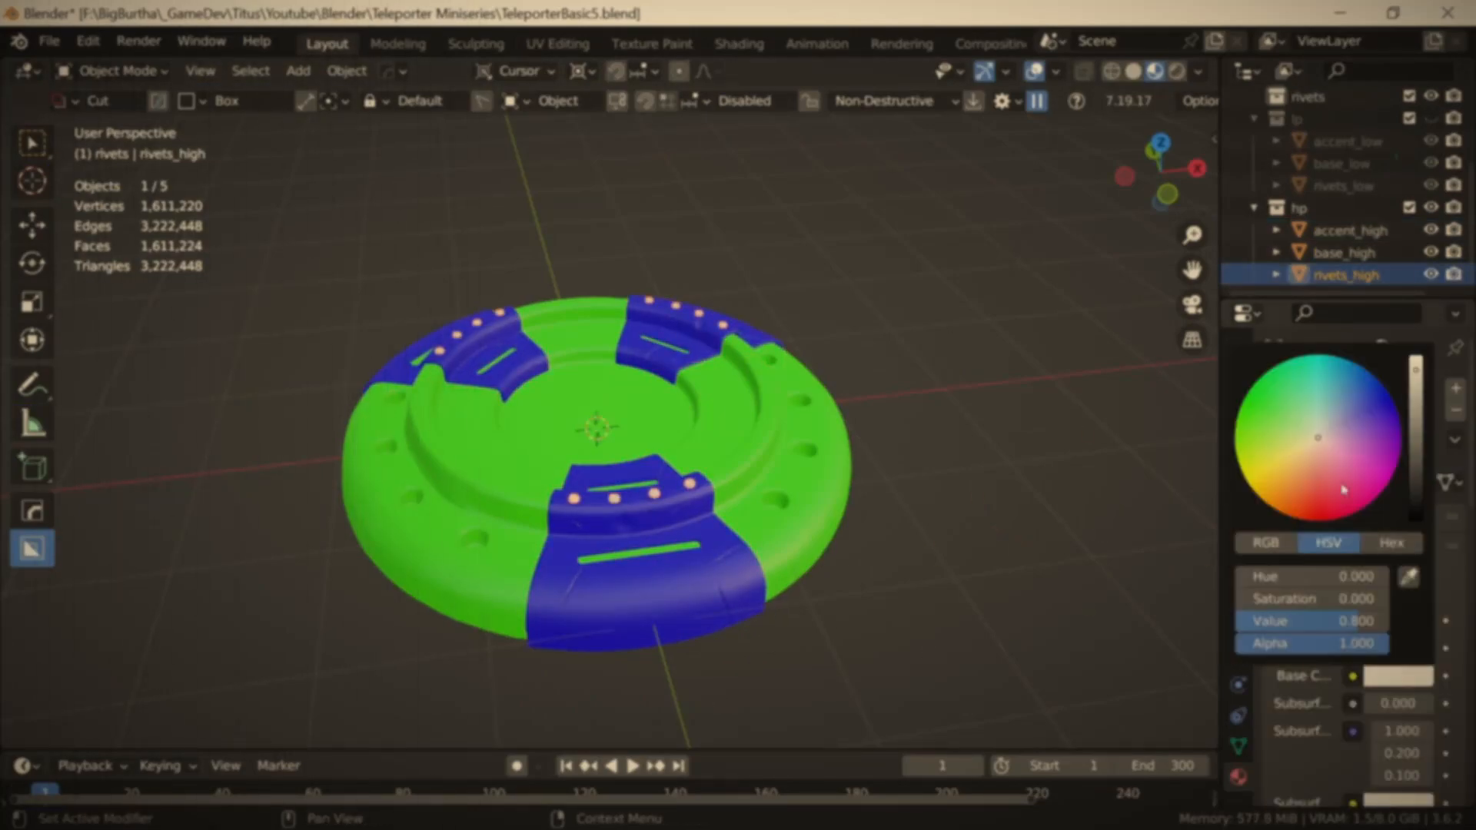
pyautogui.hotkey('ctrl', 'v')
pyautogui.press('KP_7')
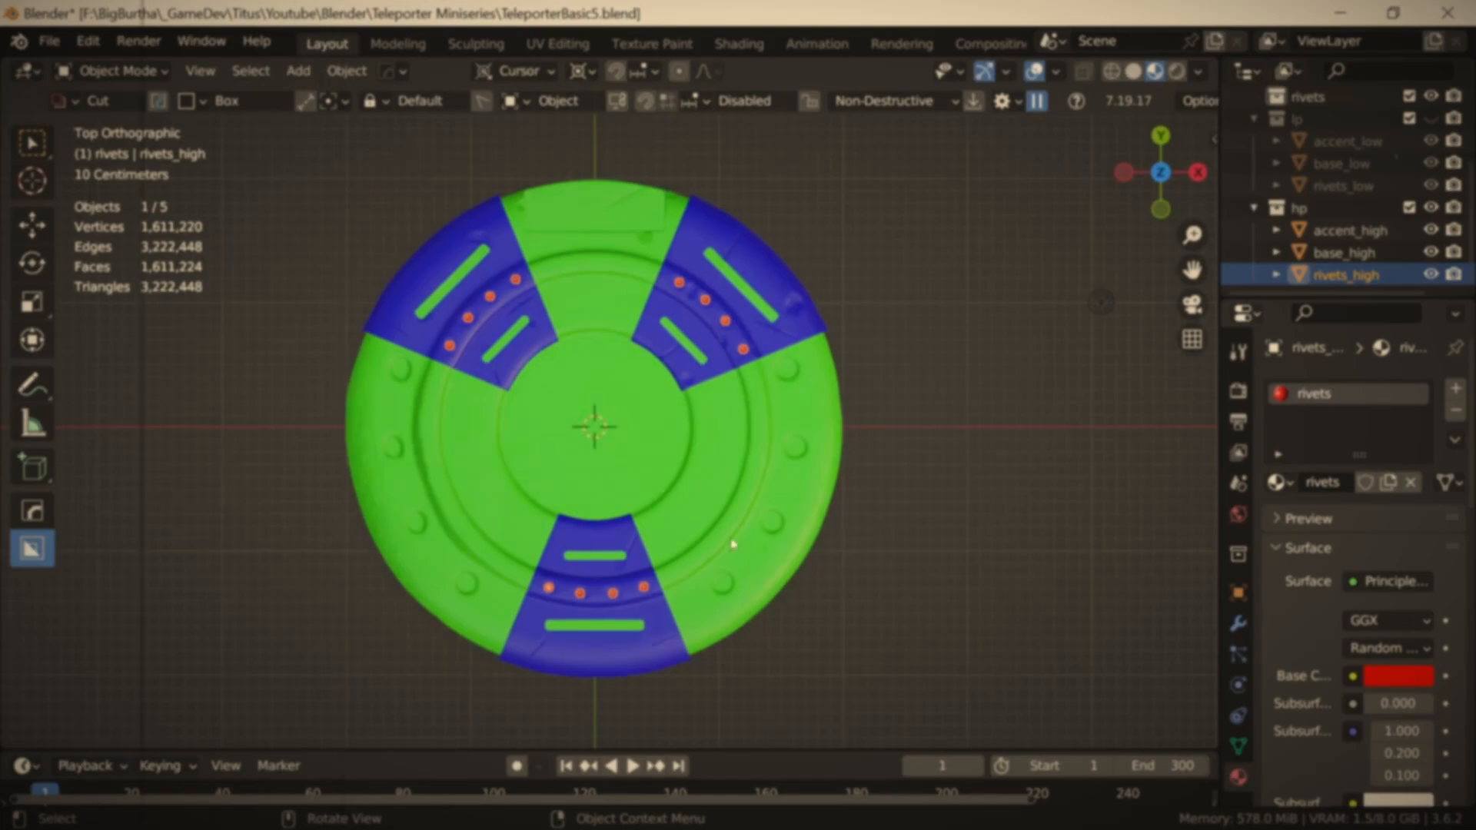
pyautogui.scroll(3, 759, 515)
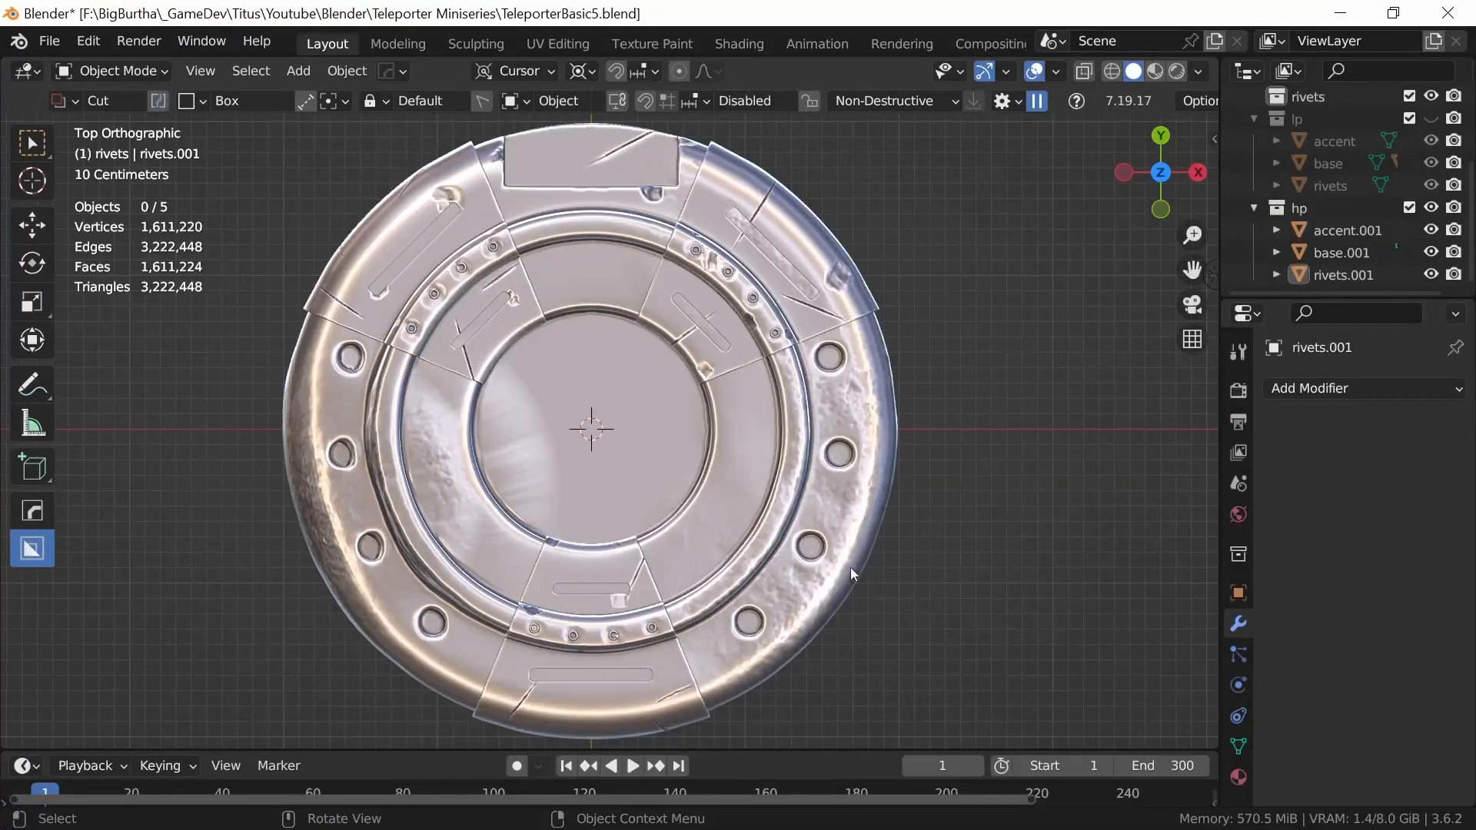
# - Switch the solid viewport lighting from MatCap to Studio and show the lp collection together with hp
pyautogui.moveTo(850, 567); pyautogui.dragTo(857, 495, button='middle')
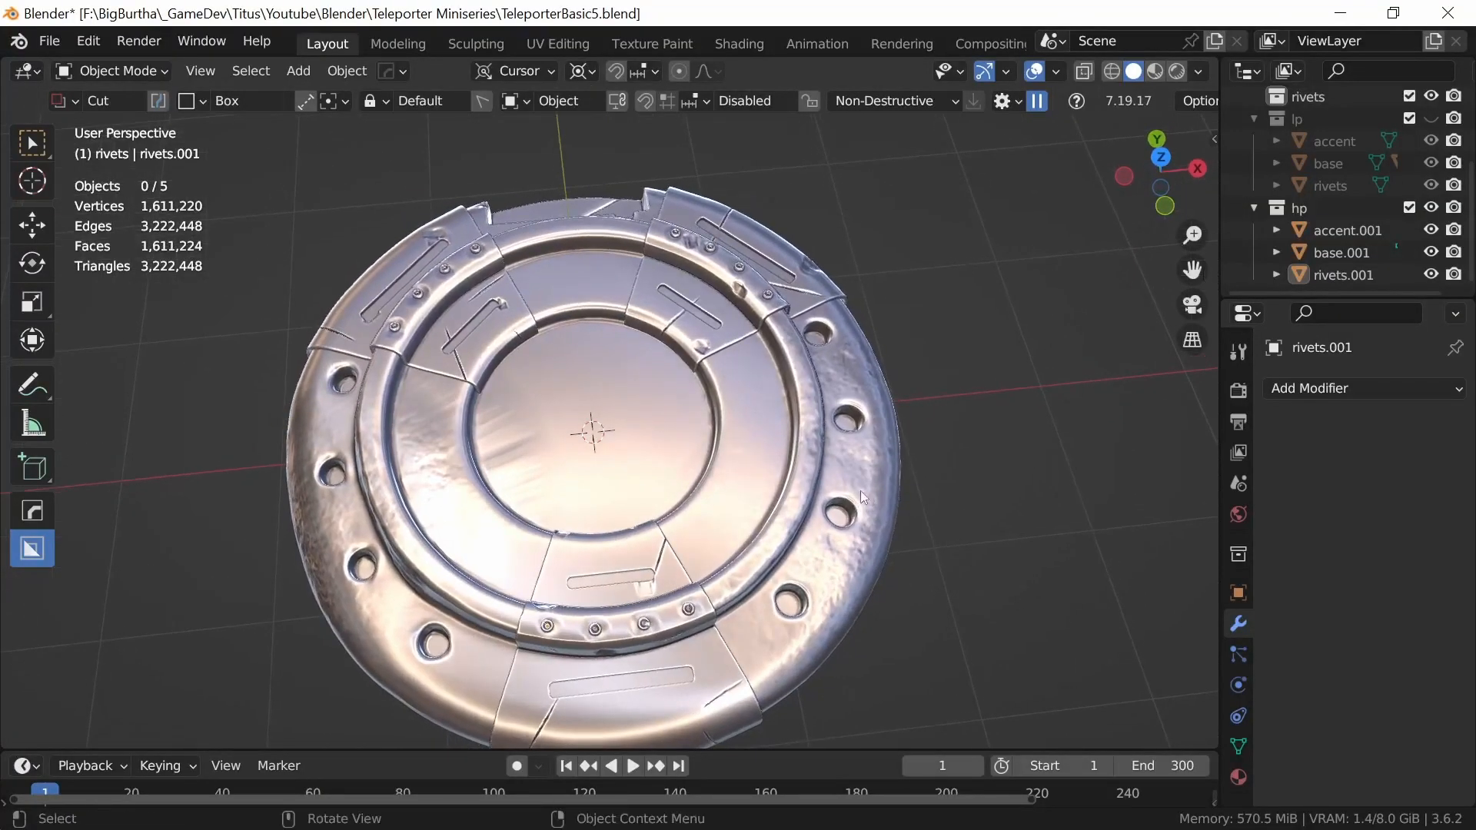
pyautogui.click(1198, 71)
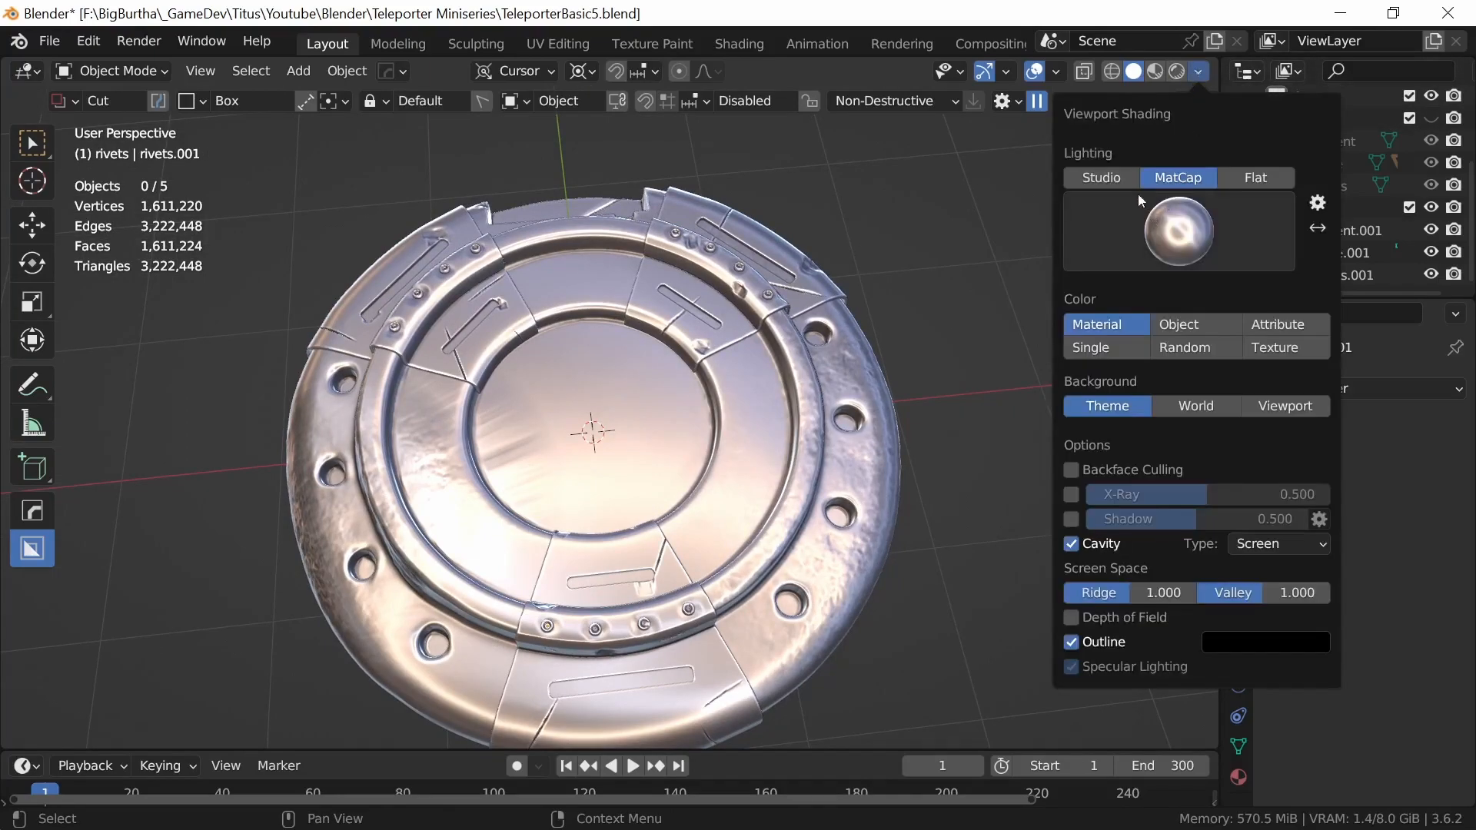
pyautogui.click(1100, 177)
pyautogui.moveTo(882, 553); pyautogui.dragTo(883, 481, button='middle')
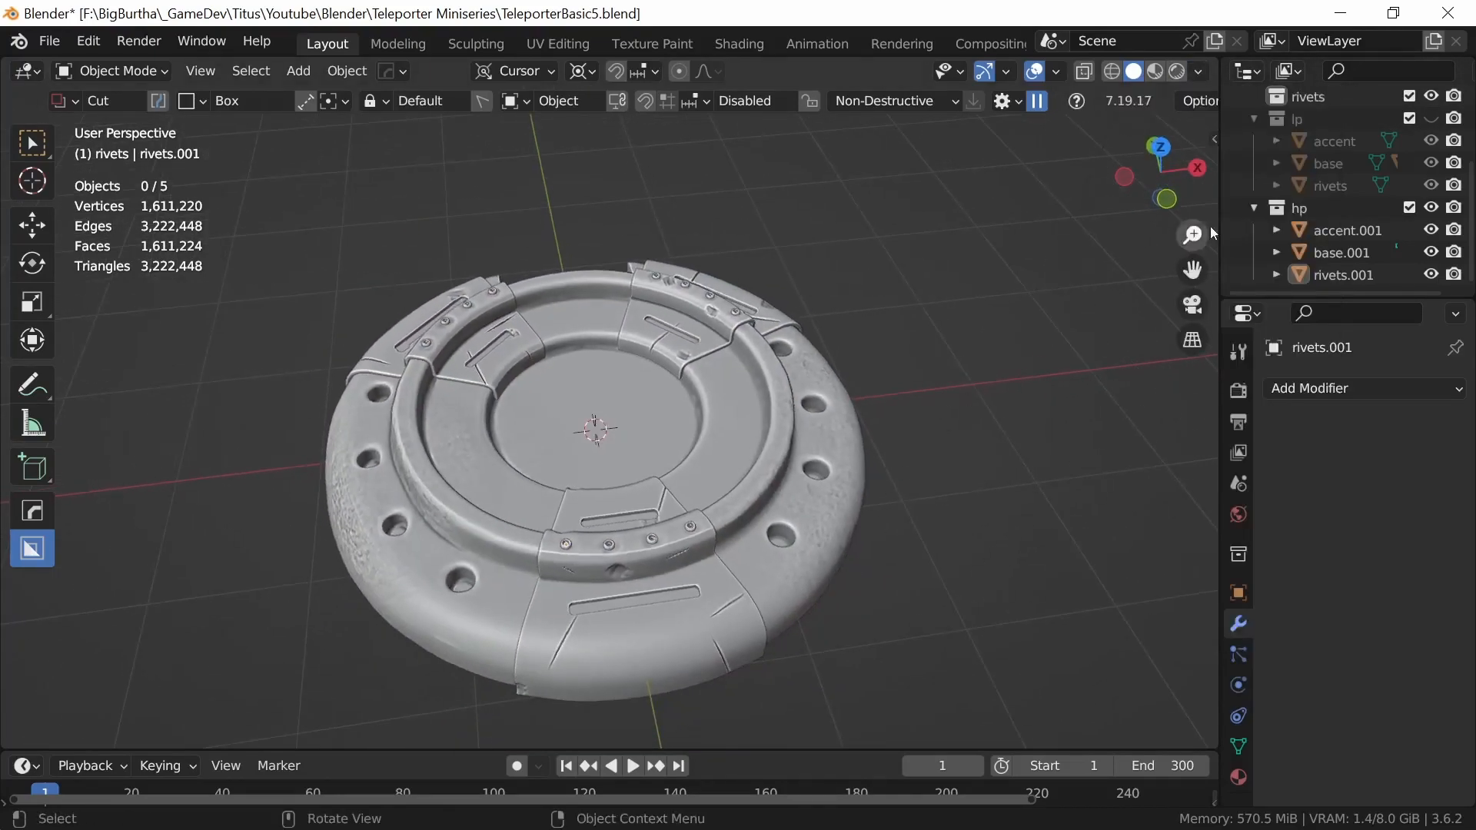
pyautogui.click(1430, 118)
pyautogui.moveTo(833, 505); pyautogui.dragTo(916, 391, button='middle')
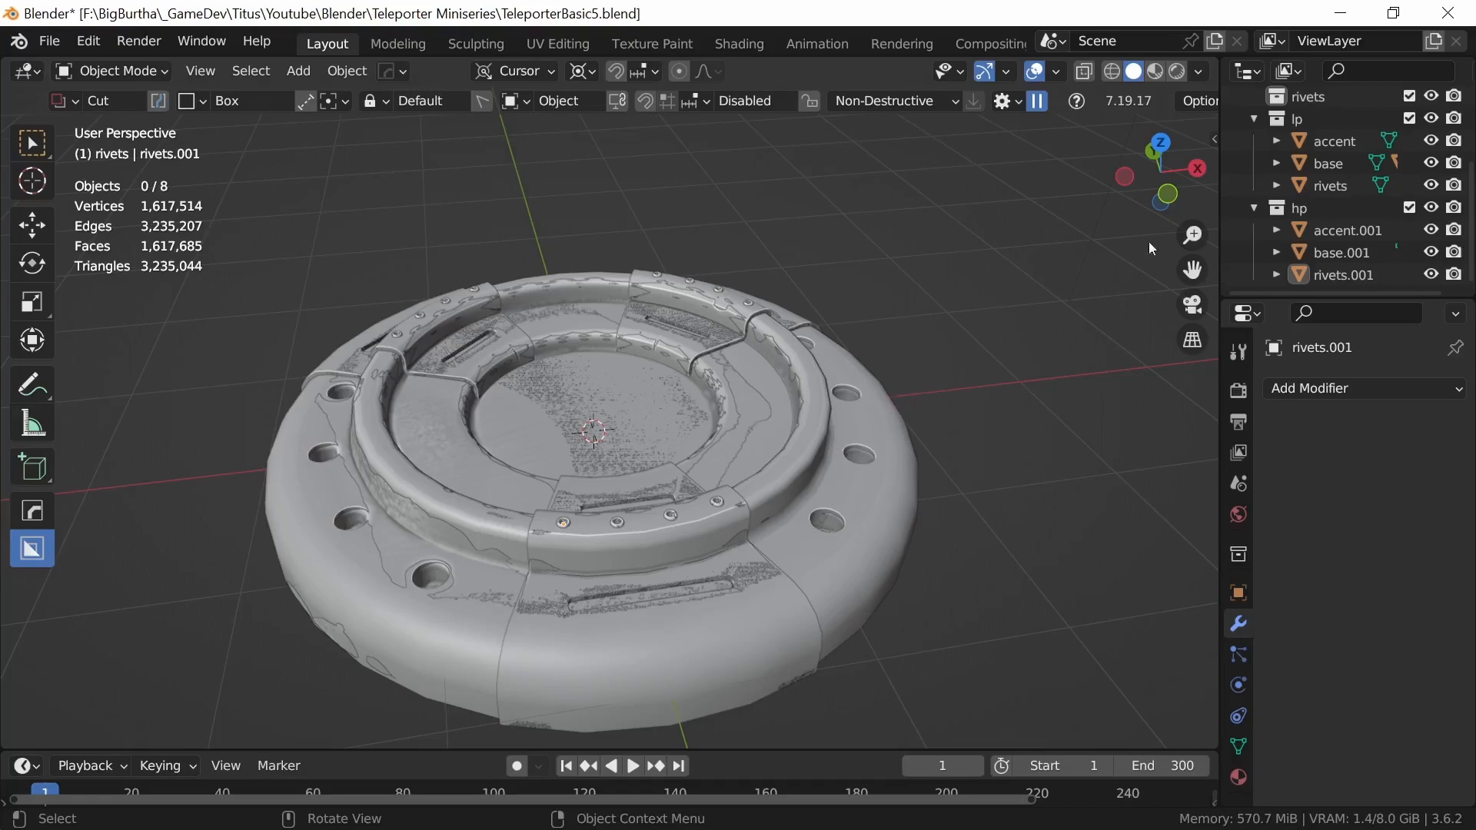
# - Batch rename the three objects in the hp collection, replacing ".001" with "_high"
pyautogui.click(1366, 232)
pyautogui.keyDown('shift'); pyautogui.click(1343, 275); pyautogui.keyUp('shift')
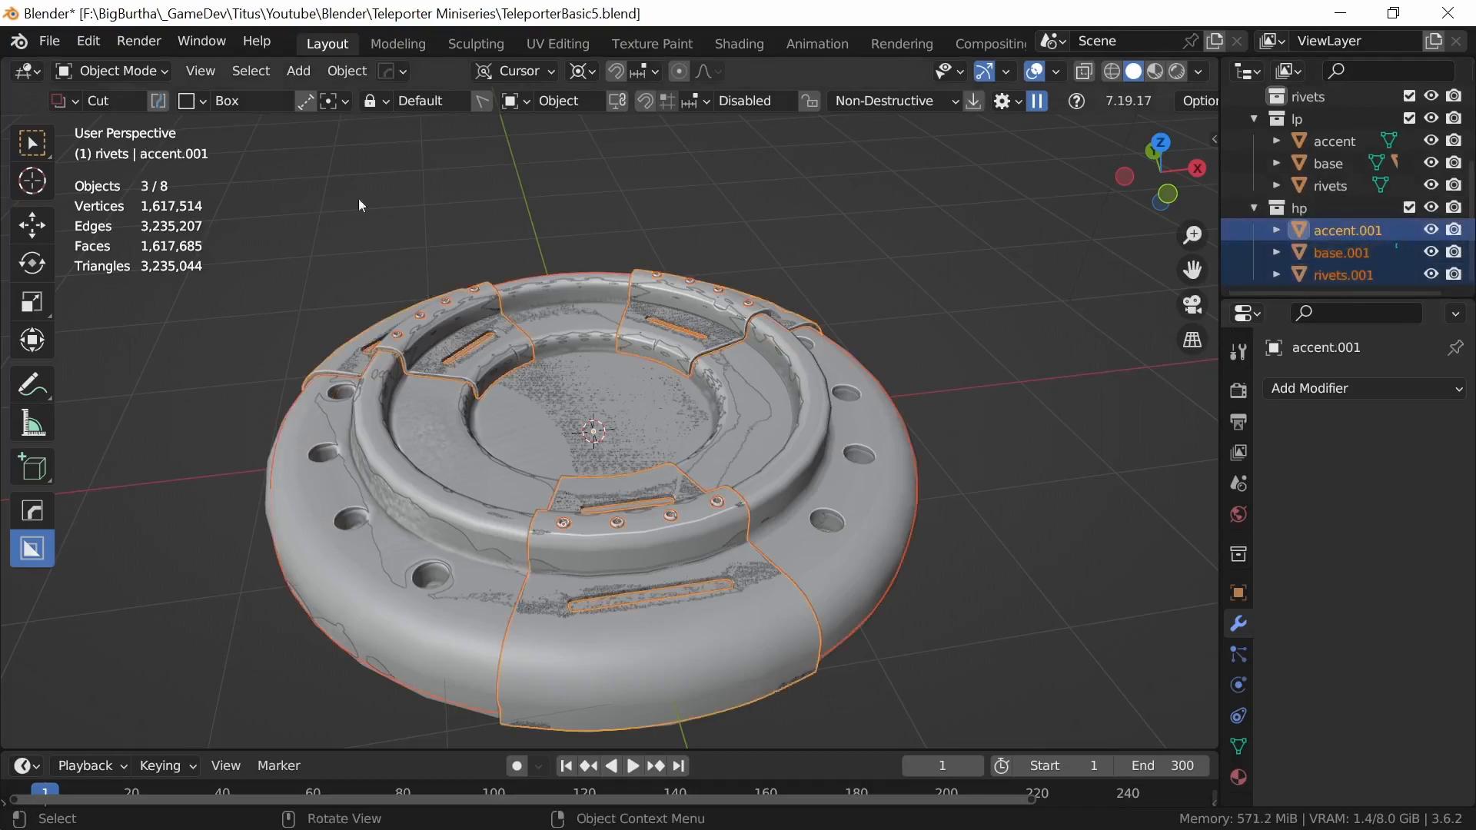
pyautogui.click(89, 42)
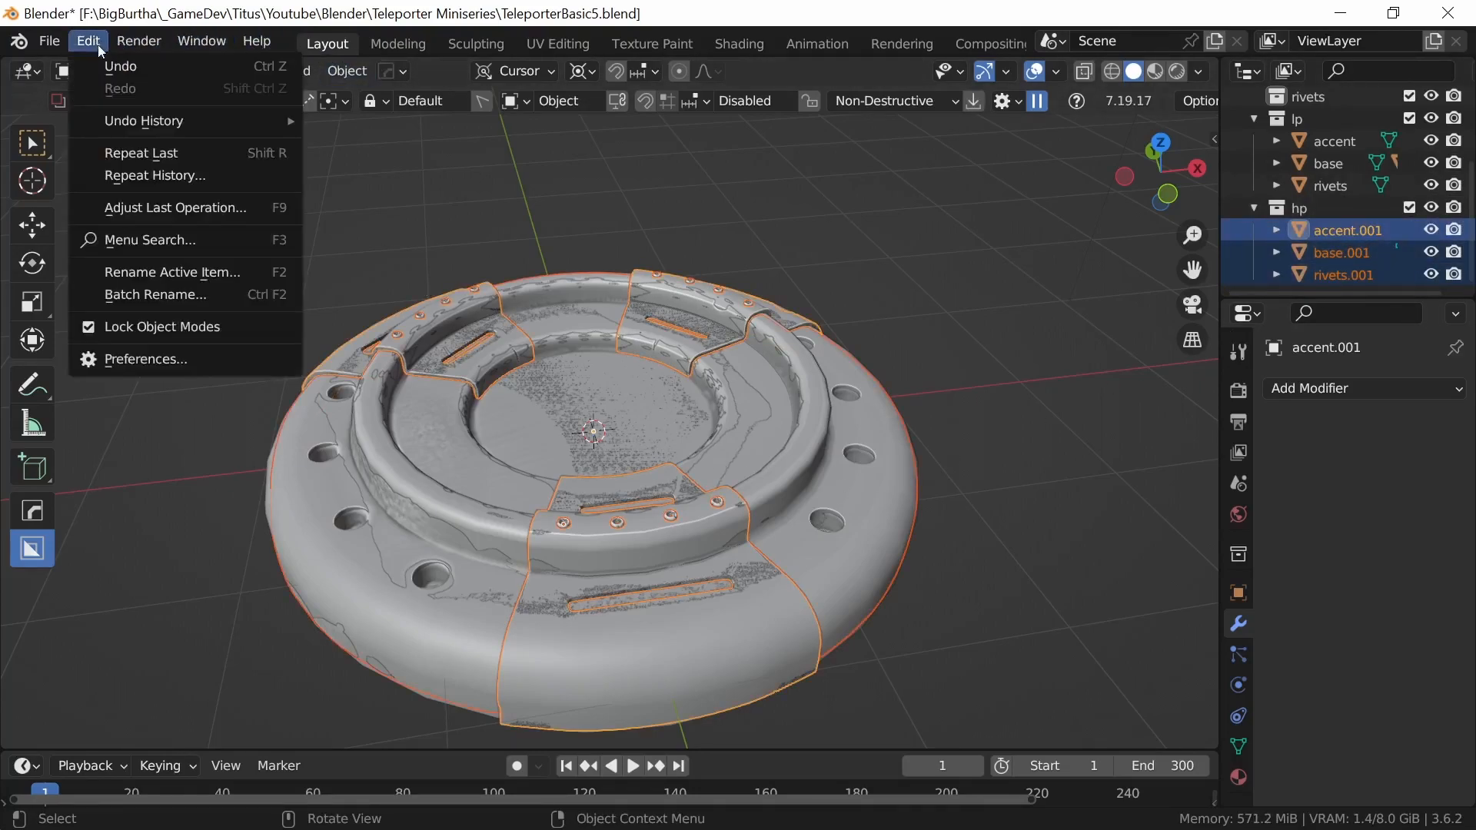
pyautogui.click(155, 294)
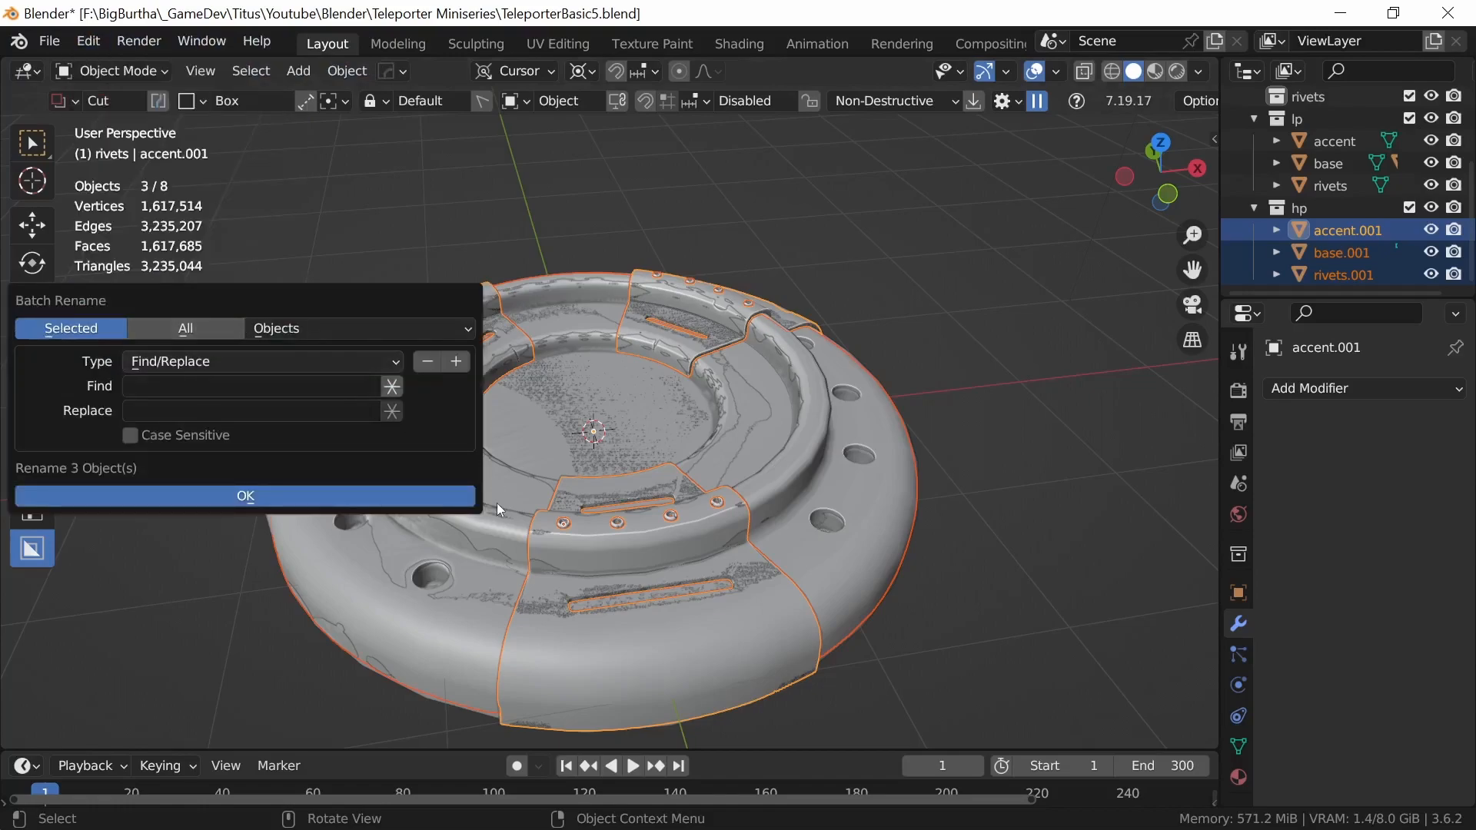
pyautogui.click(262, 387)
pyautogui.write('.001')
pyautogui.click(264, 412)
pyautogui.write('_high')
pyautogui.click(308, 496)
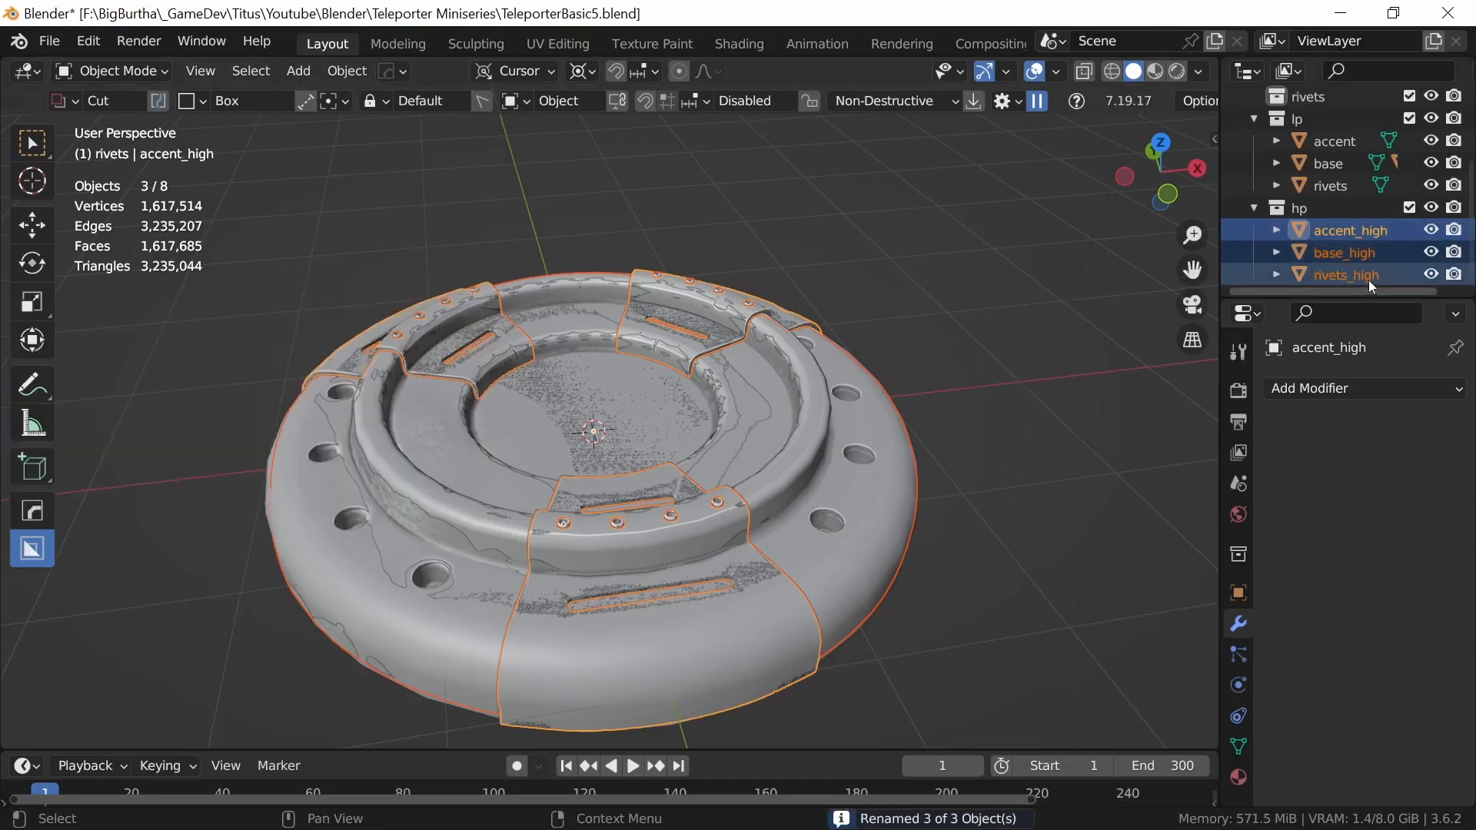
# - Hide the hp collection and batch rename the three lp objects by adding the suffix "_low"
pyautogui.click(1430, 208)
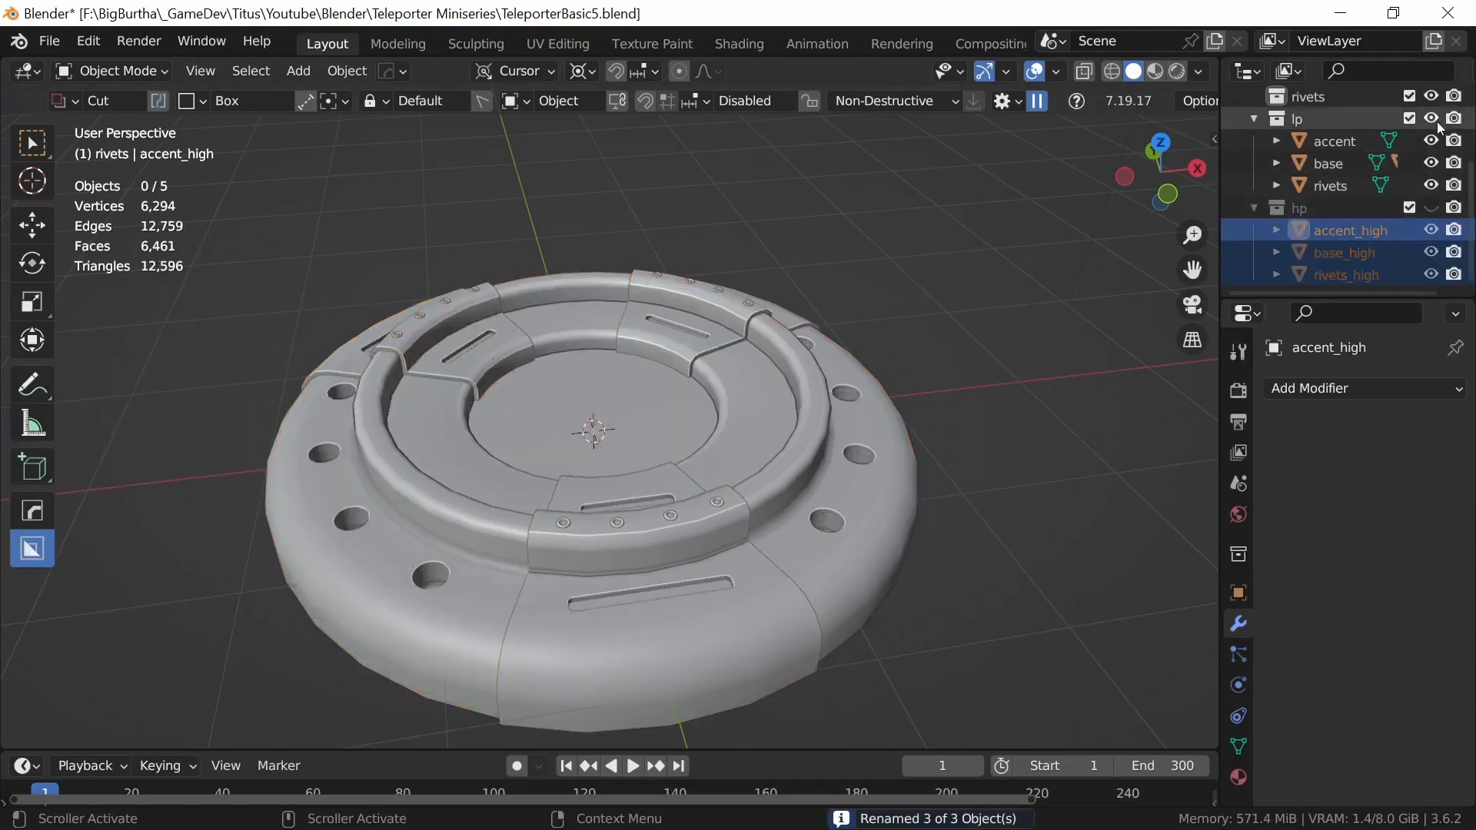
pyautogui.click(1350, 186)
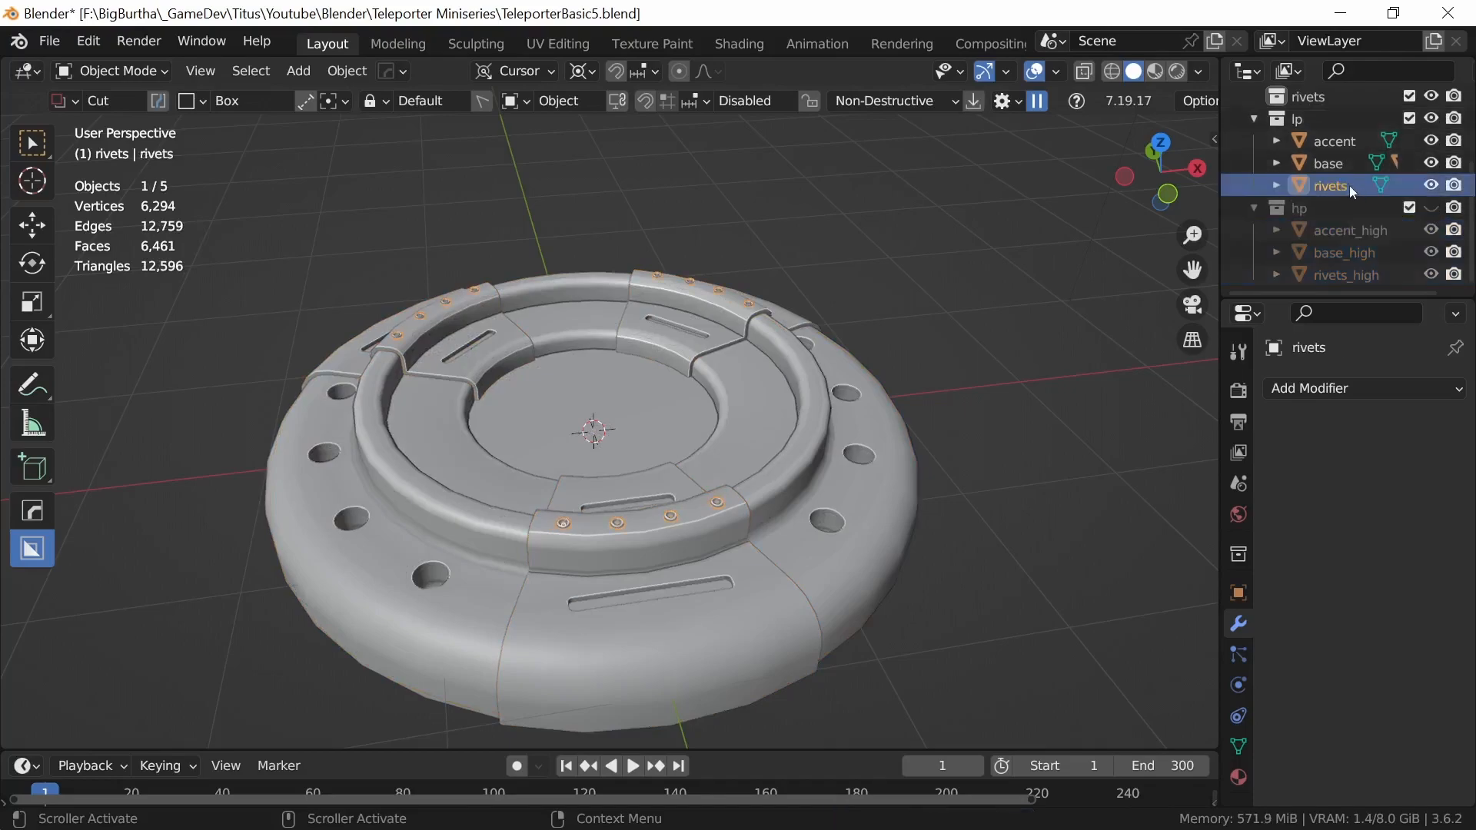
pyautogui.keyDown('shift'); pyautogui.click(1346, 143); pyautogui.keyUp('shift')
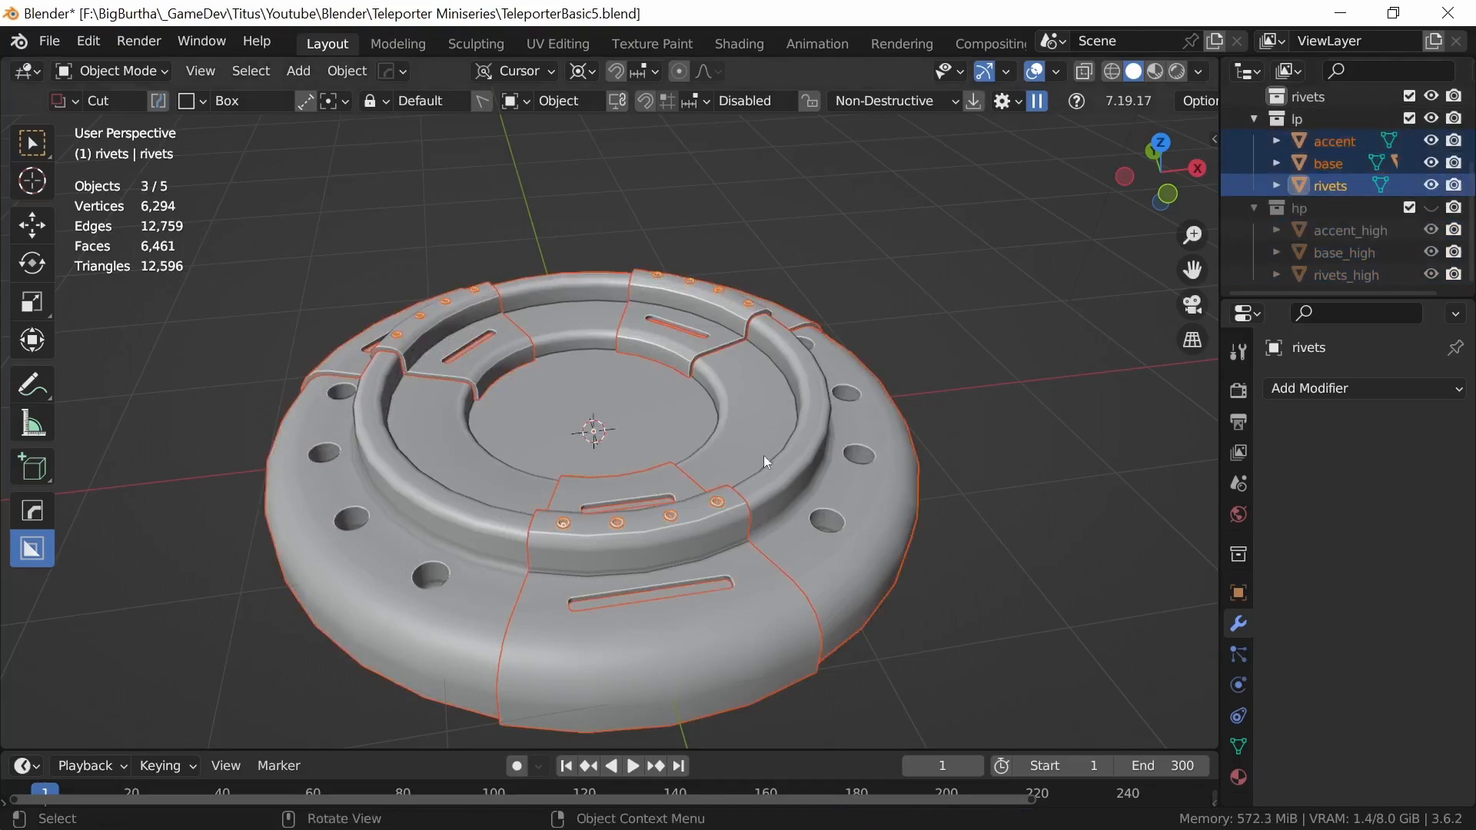
pyautogui.click(88, 40)
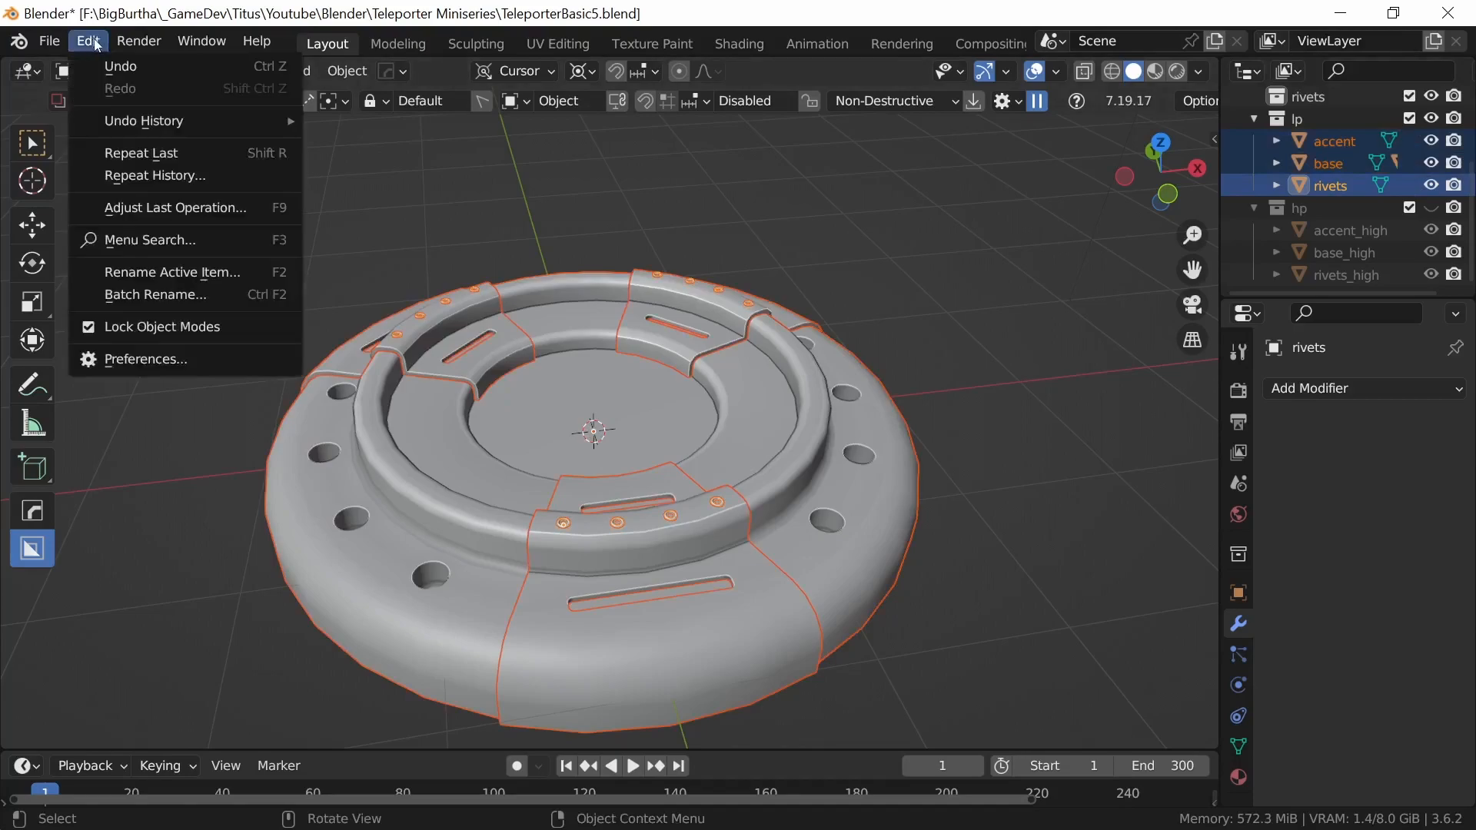
pyautogui.click(208, 295)
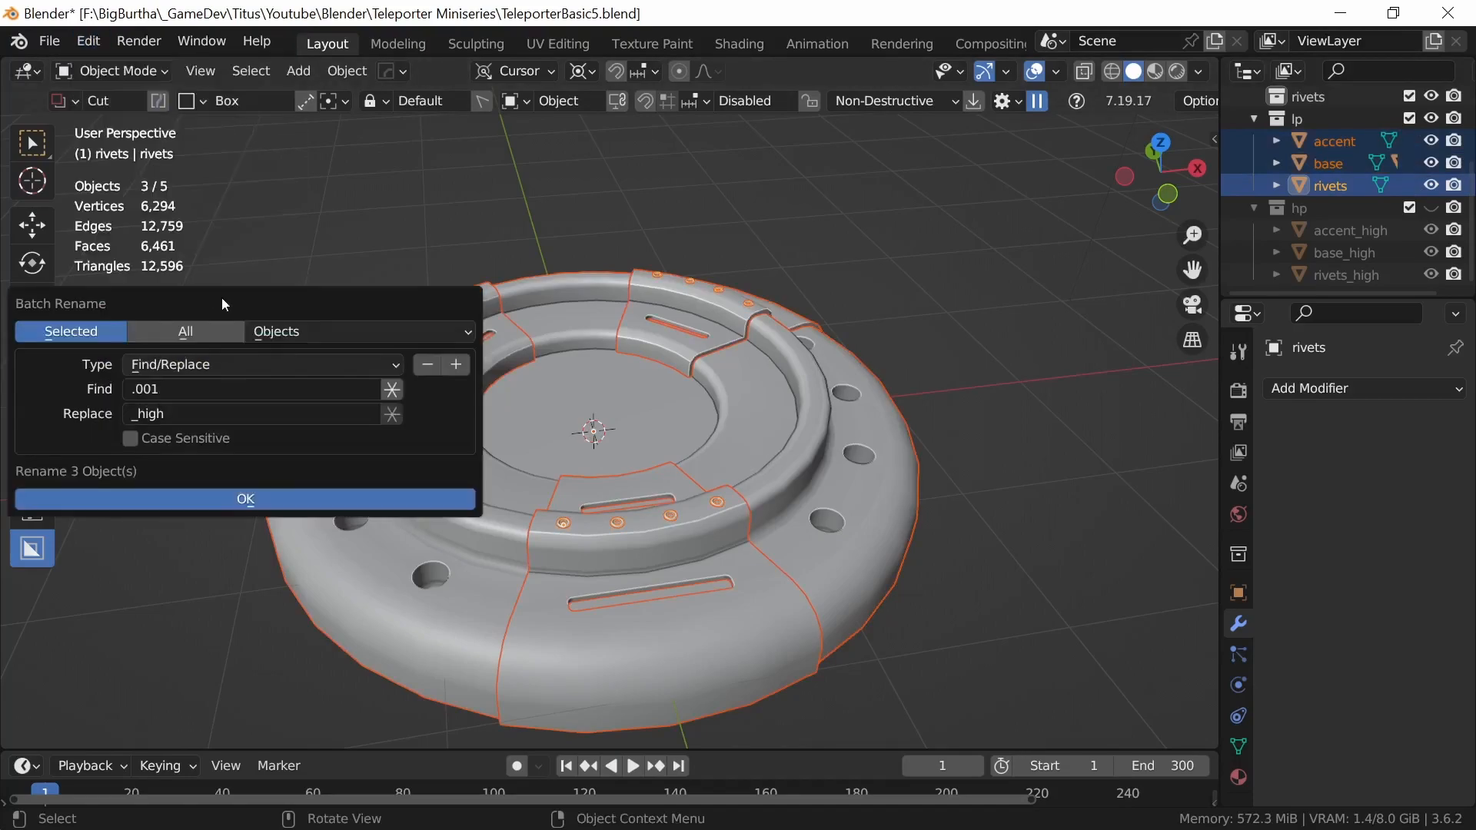
pyautogui.click(395, 366)
pyautogui.click(219, 422)
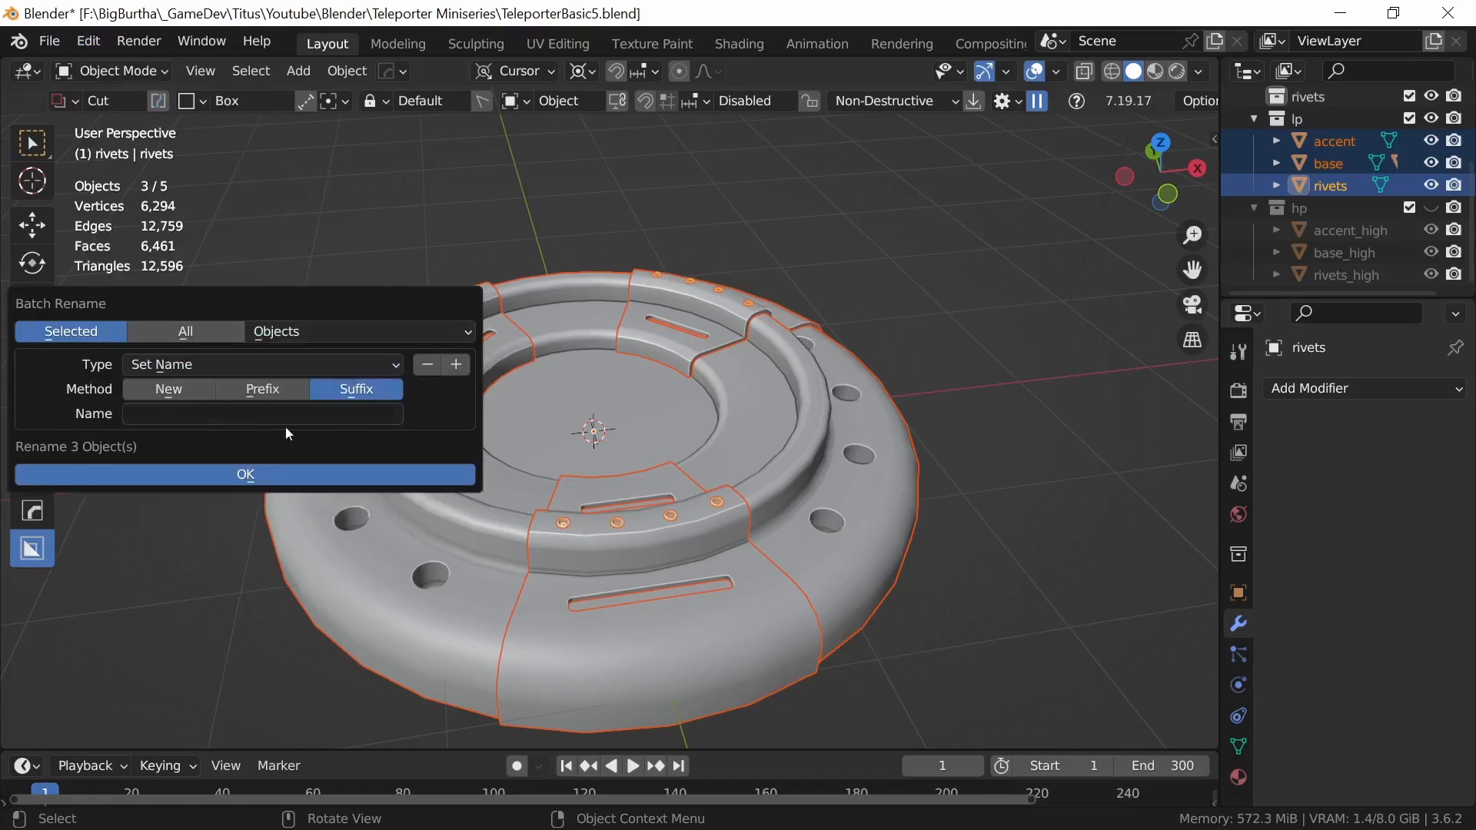
pyautogui.click(322, 416)
pyautogui.write('_low')
pyautogui.click(336, 474)
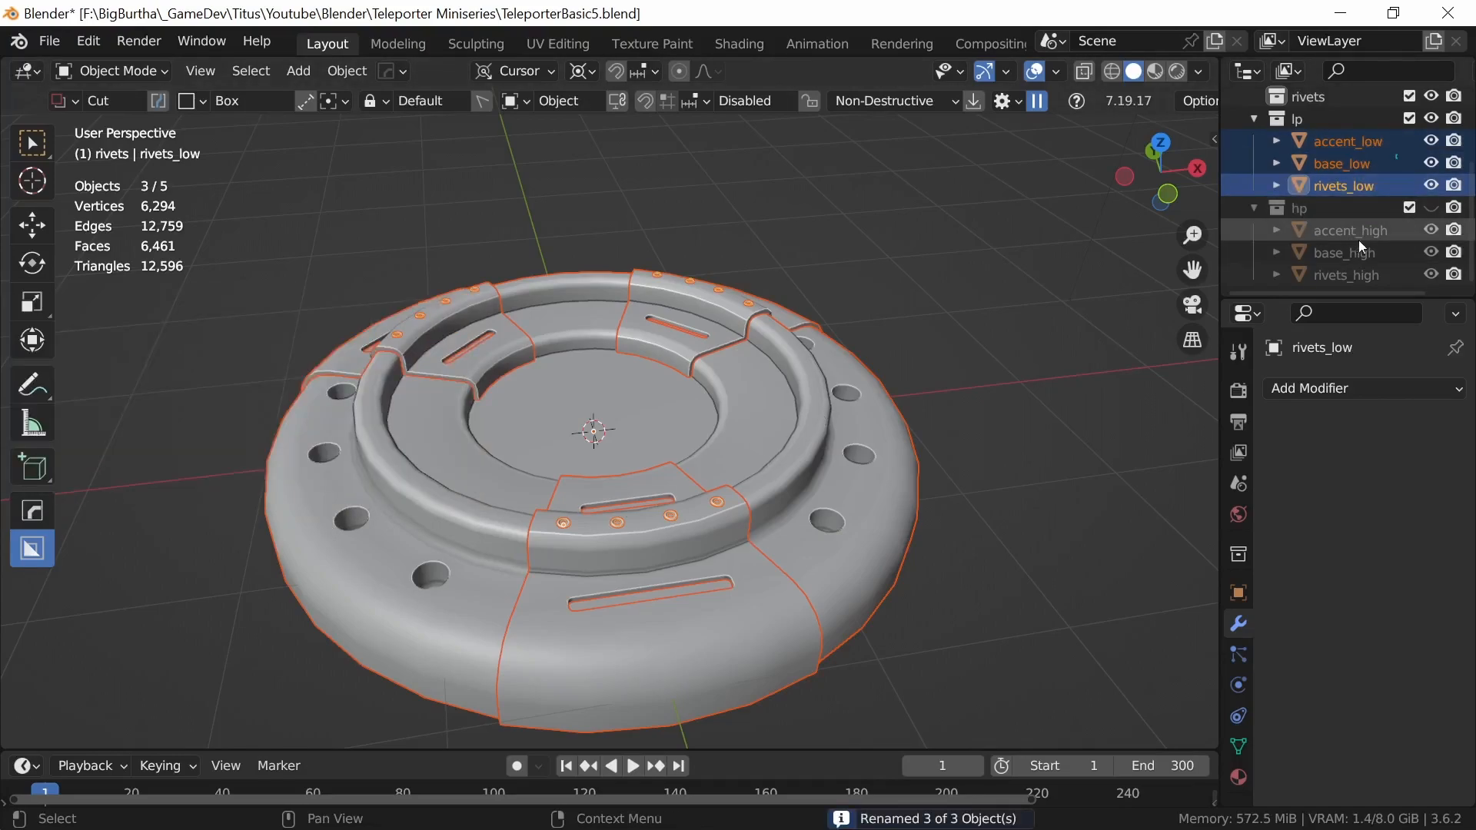
# - Show the hp collection again and isolate accent_low and accent_high in Local View
pyautogui.click(1431, 208)
pyautogui.click(1347, 143)
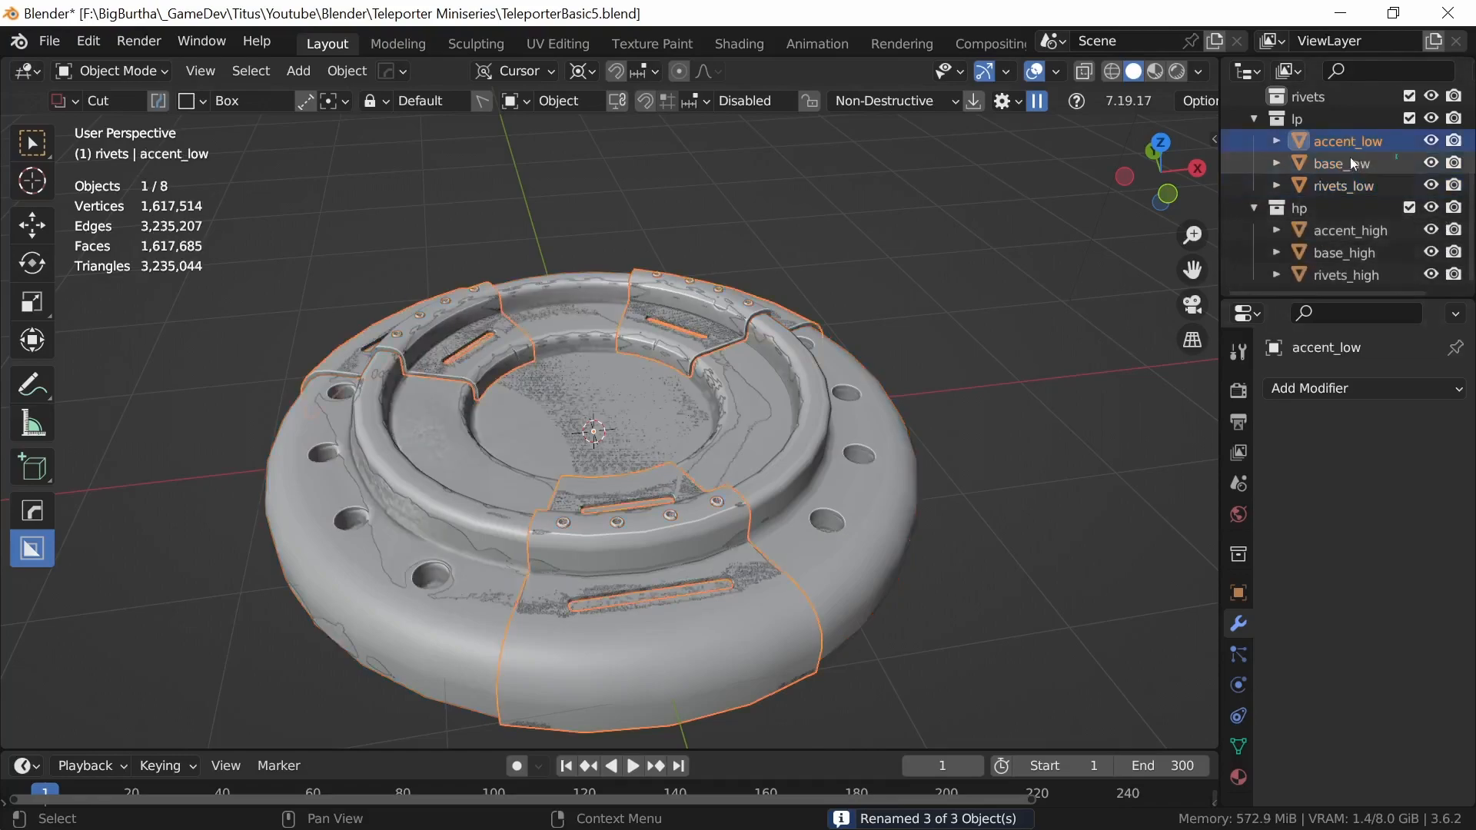
pyautogui.keyDown('ctrl'); pyautogui.click(1345, 229); pyautogui.keyUp('ctrl')
pyautogui.press('KP_Divide')
# - Examine the overlap and transform values of the isolated accent pair, and return to the full scene
pyautogui.moveTo(810, 485); pyautogui.dragTo(738, 450, button='middle')
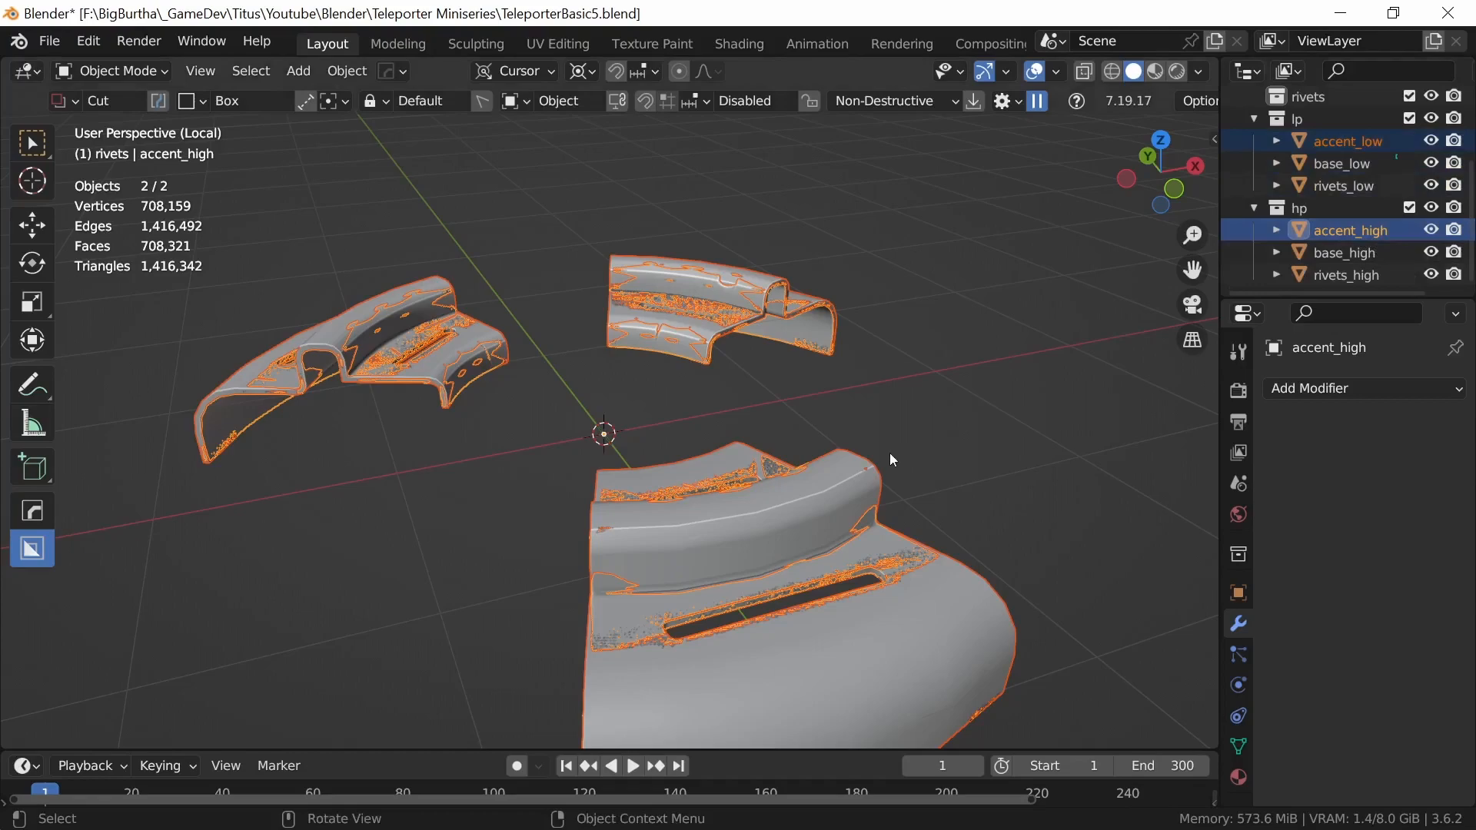
pyautogui.moveTo(888, 454); pyautogui.dragTo(895, 495, button='middle')
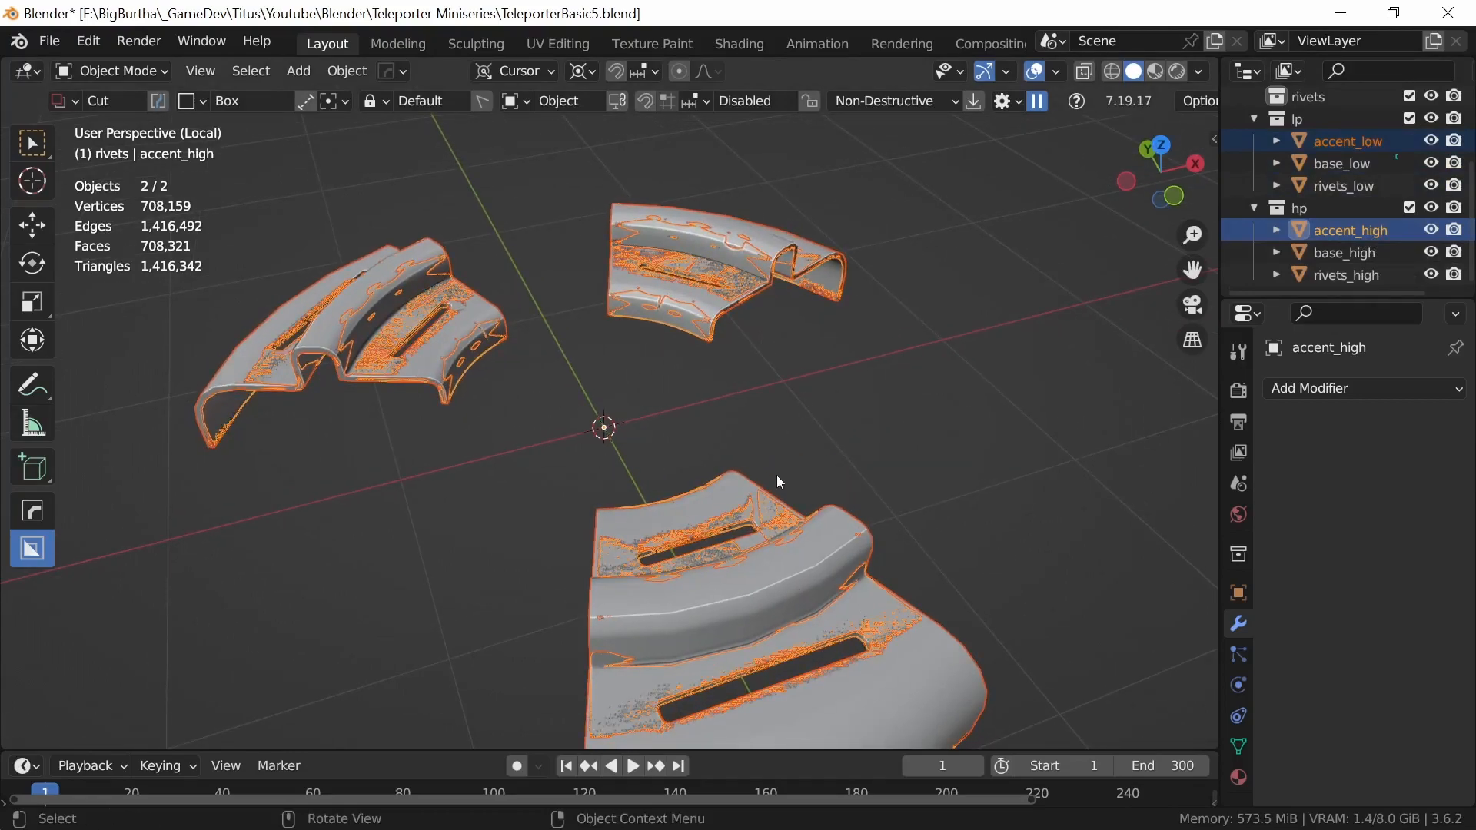
pyautogui.press('n')
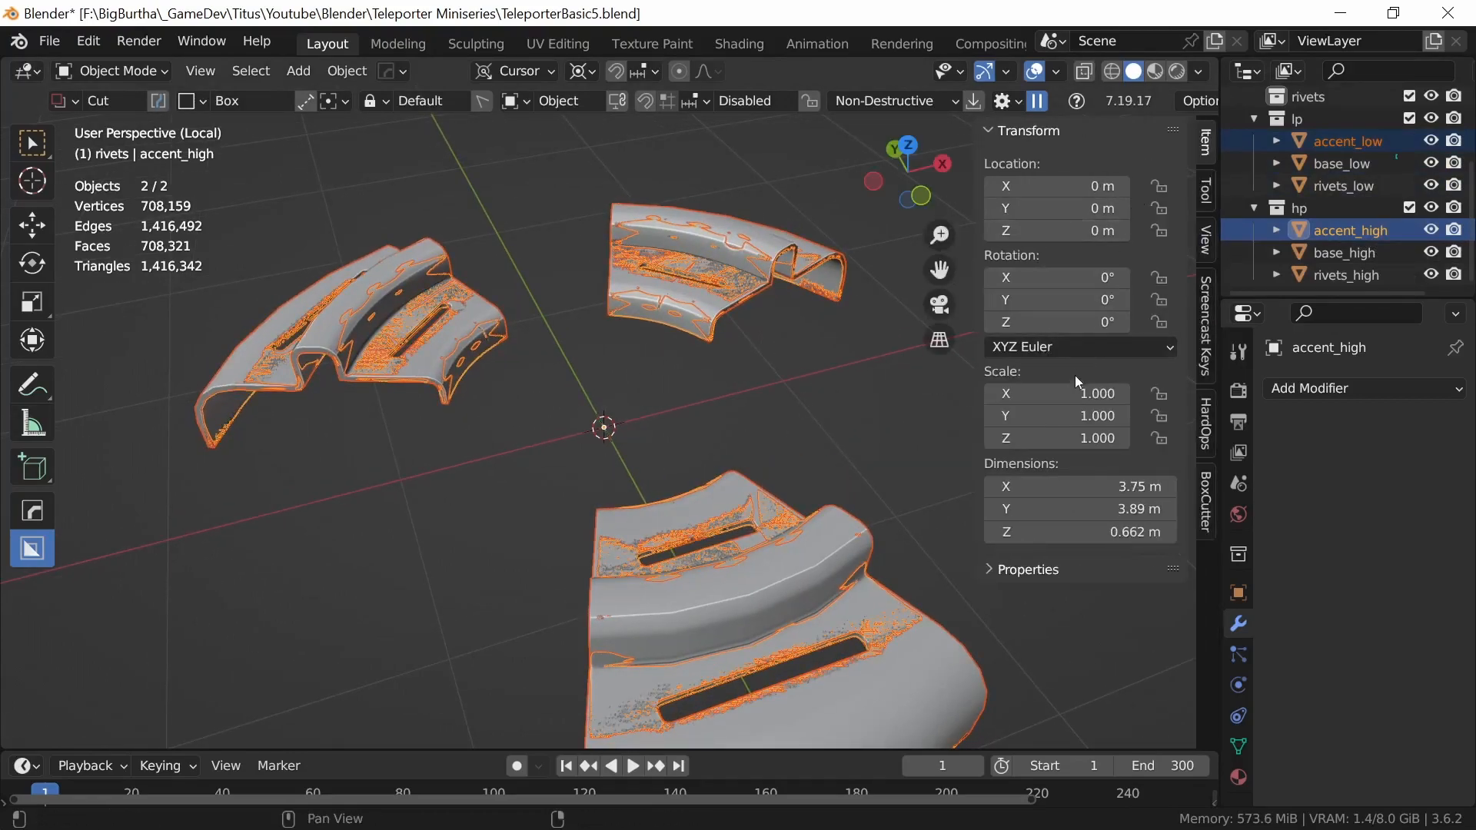
pyautogui.press('n')
pyautogui.moveTo(774, 534); pyautogui.dragTo(787, 464, button='middle')
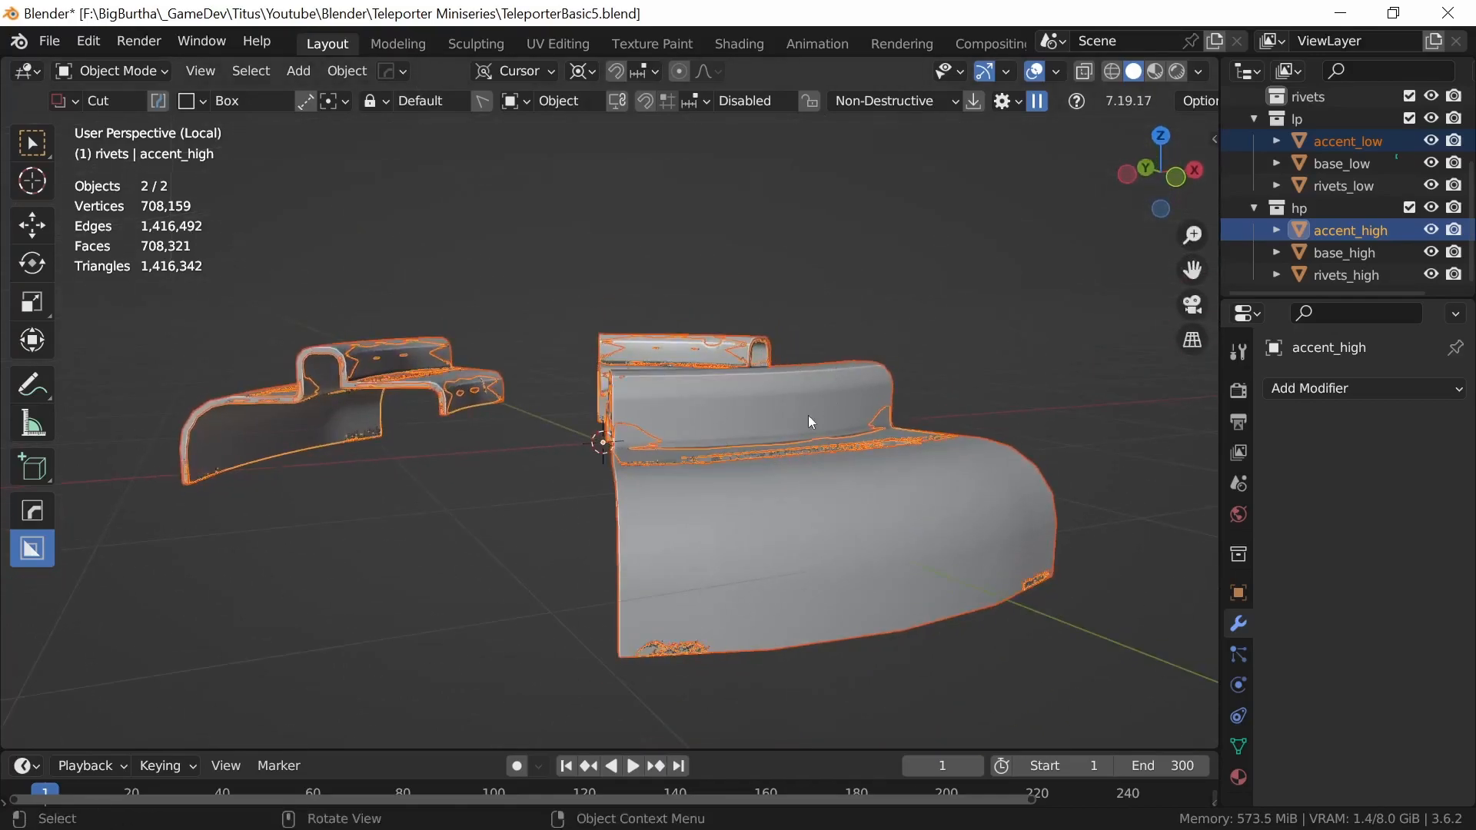
pyautogui.moveTo(813, 385); pyautogui.dragTo(777, 497, button='middle')
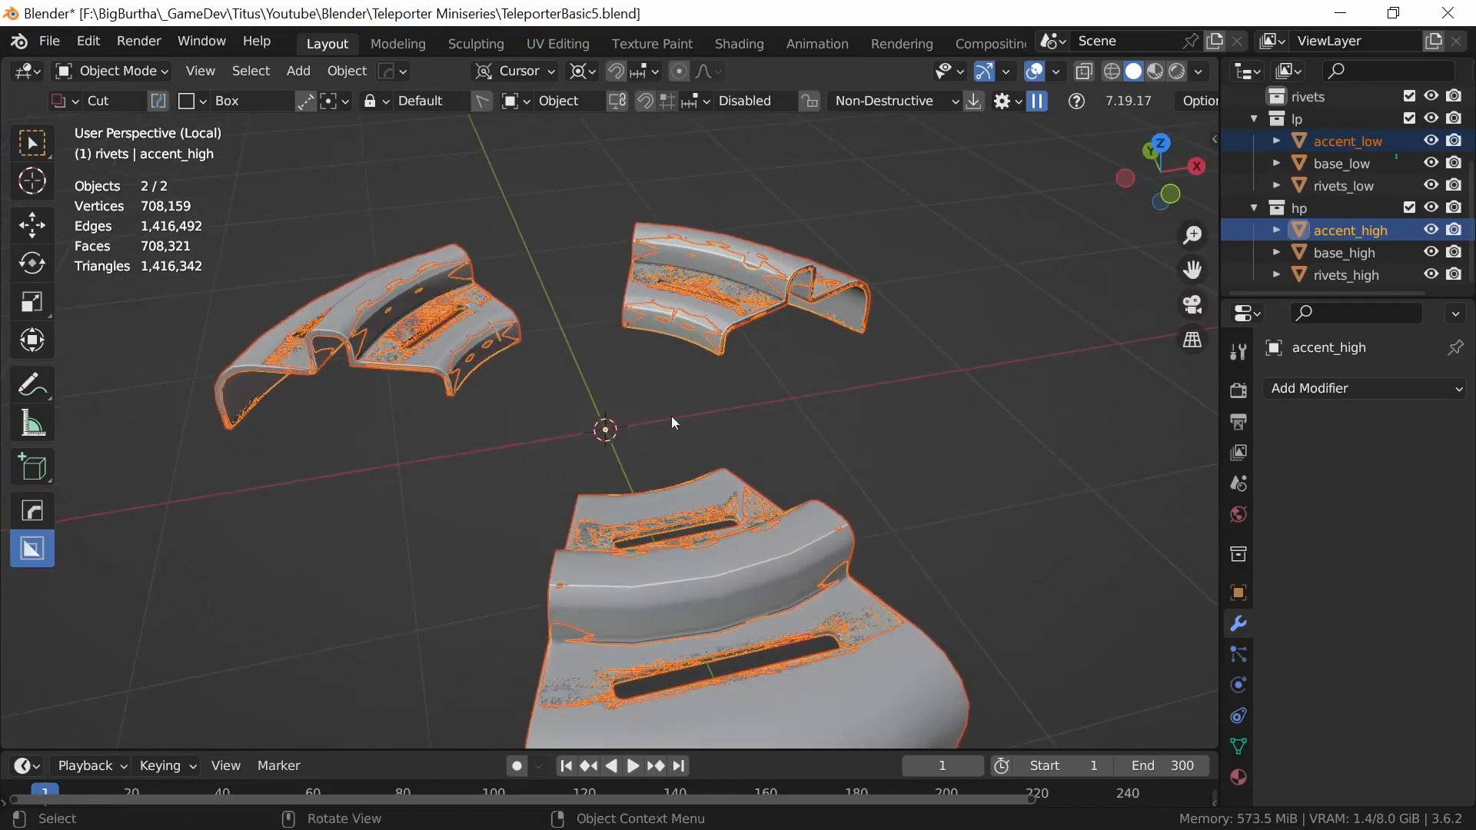
pyautogui.moveTo(741, 425); pyautogui.dragTo(776, 444, button='middle')
pyautogui.press('KP_Divide')
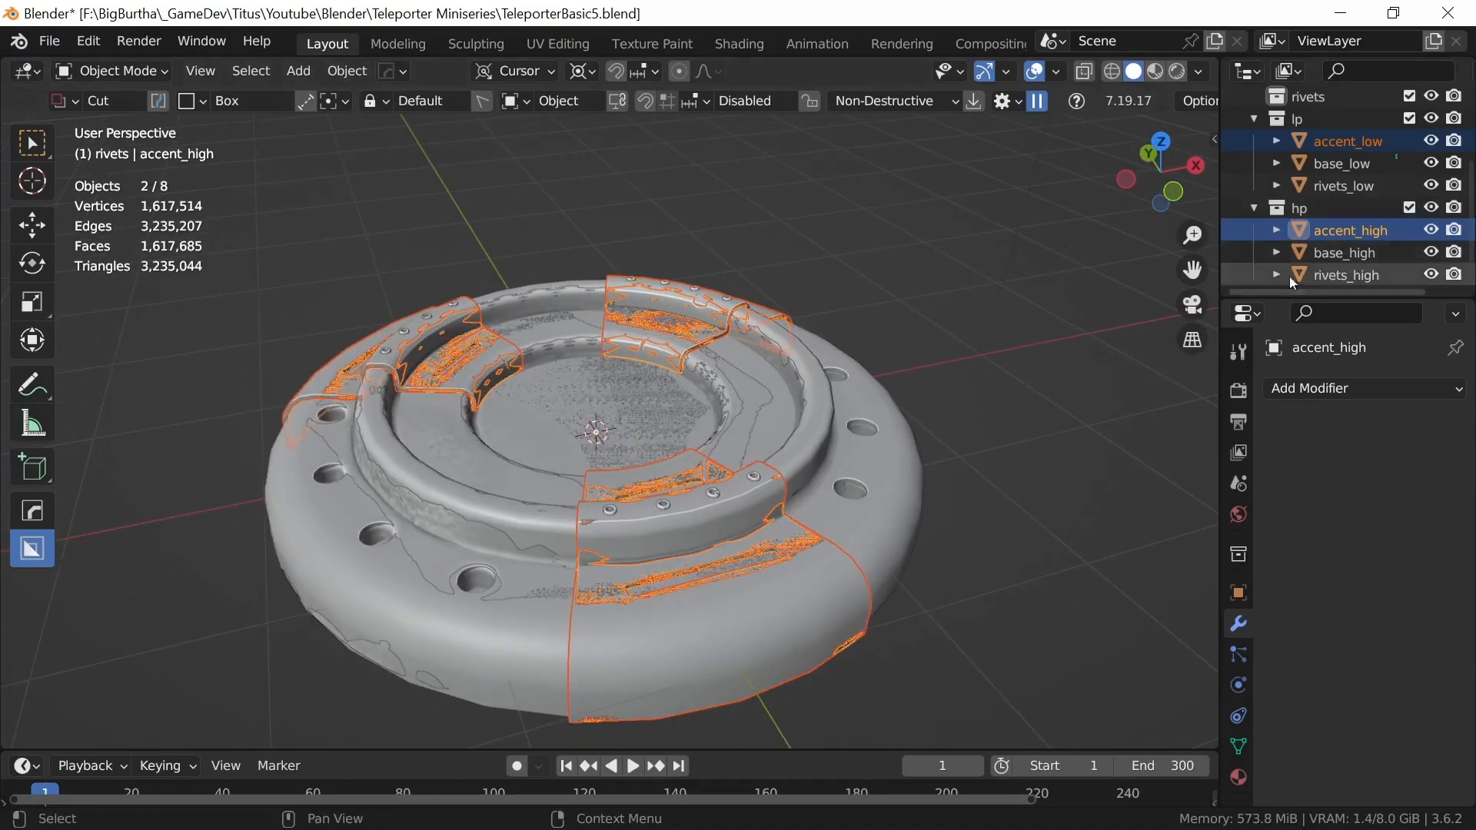
# - Deselect everything and hide the lp collection so only the high-poly objects are displayed
pyautogui.hotkey('alt', 'a')
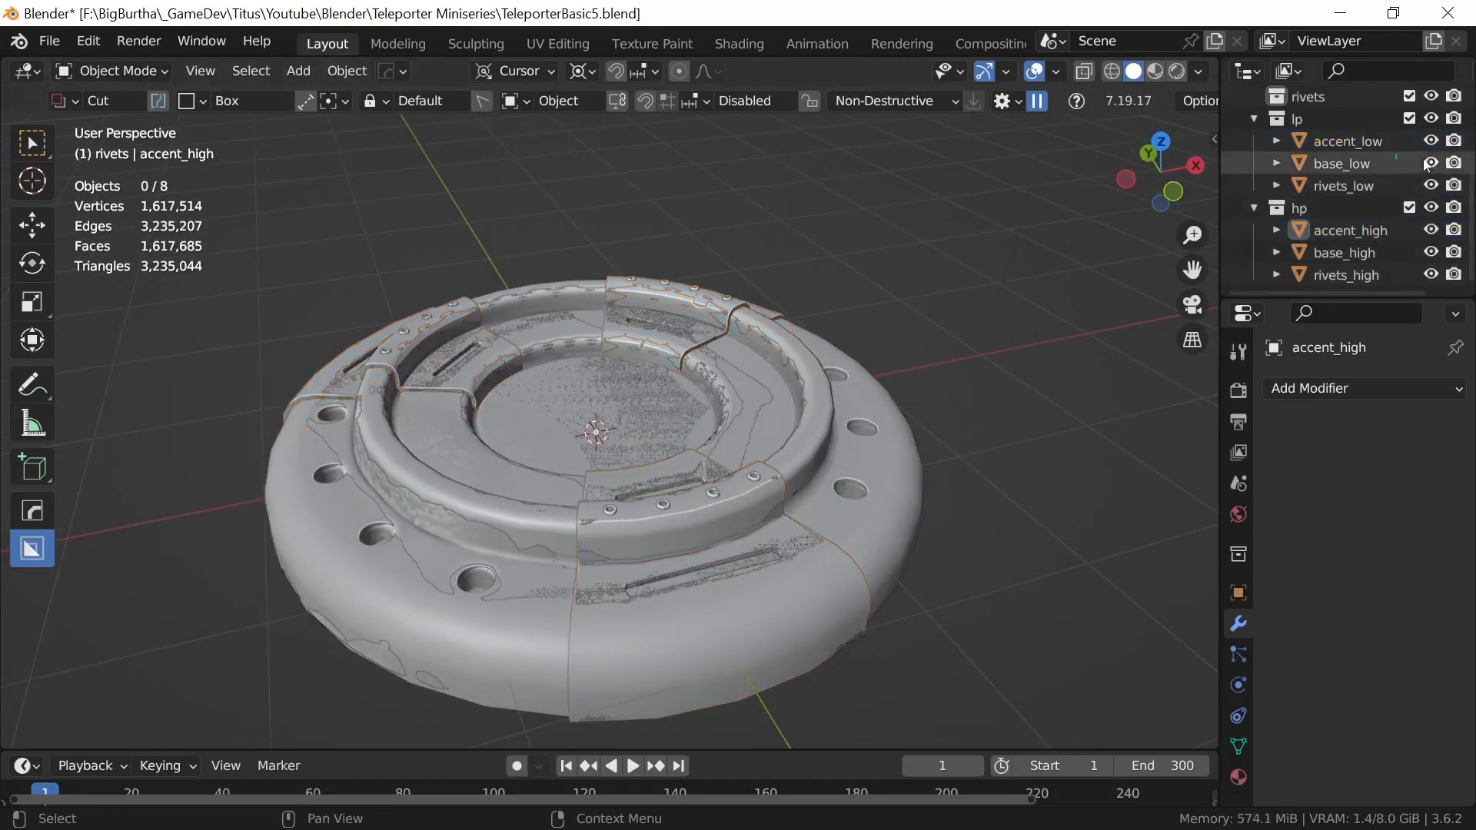
pyautogui.click(1430, 120)
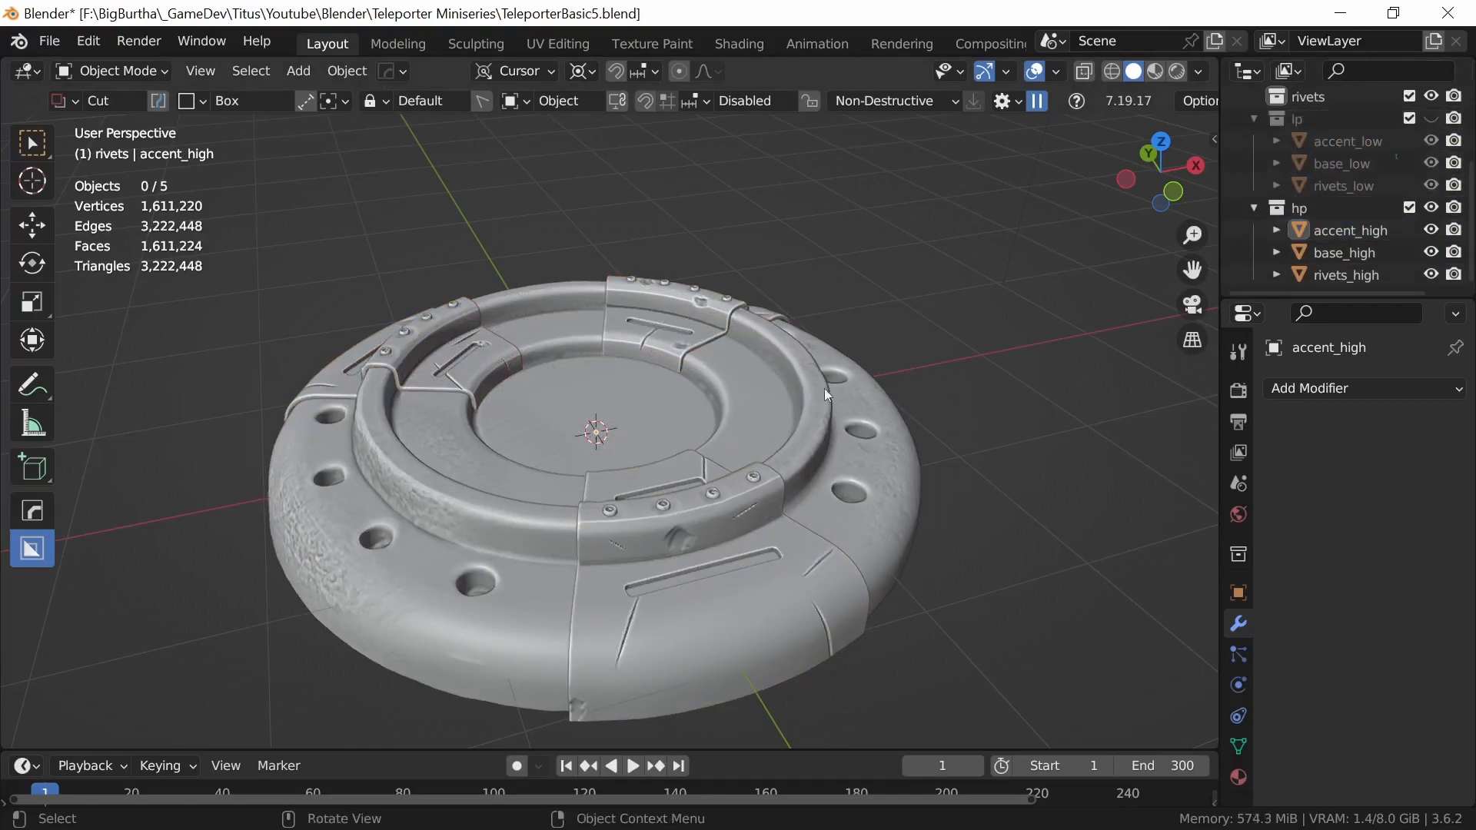
pyautogui.moveTo(847, 397); pyautogui.dragTo(792, 446, button='middle')
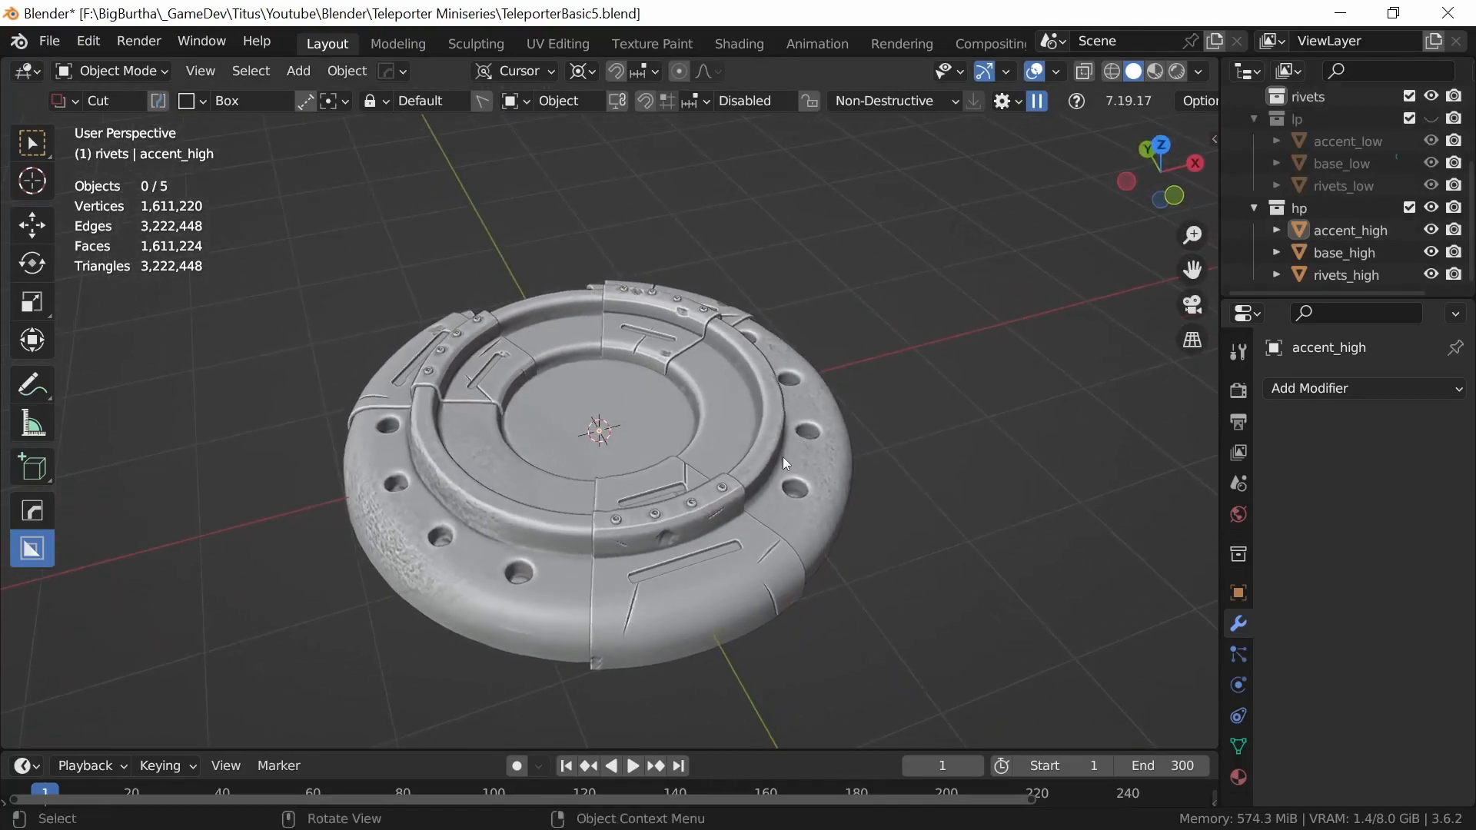
# - Select base_high, open its material settings, and display the viewport in Material Preview shading
pyautogui.click(794, 463)
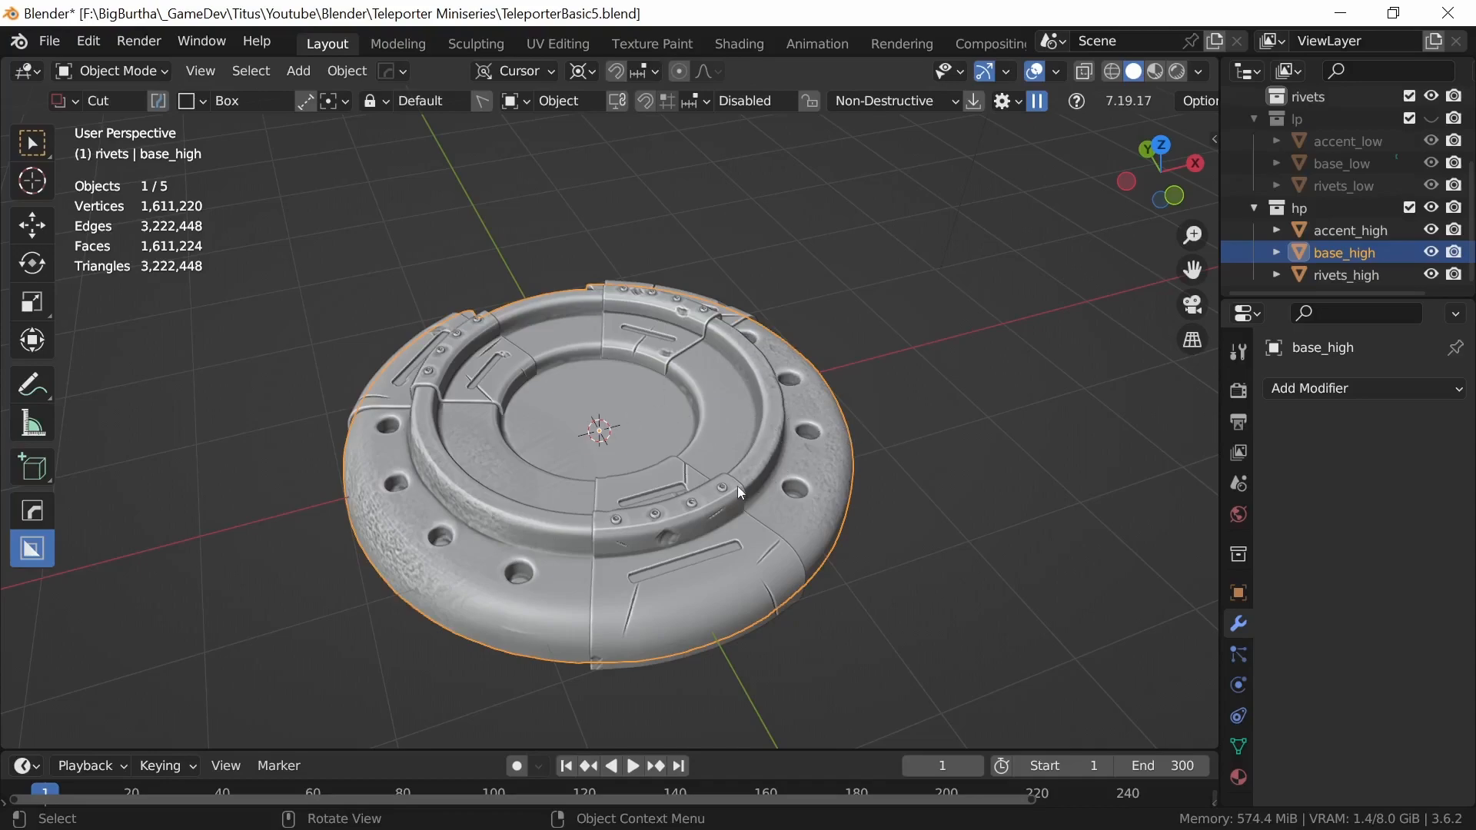
pyautogui.moveTo(879, 454); pyautogui.dragTo(696, 509, button='middle')
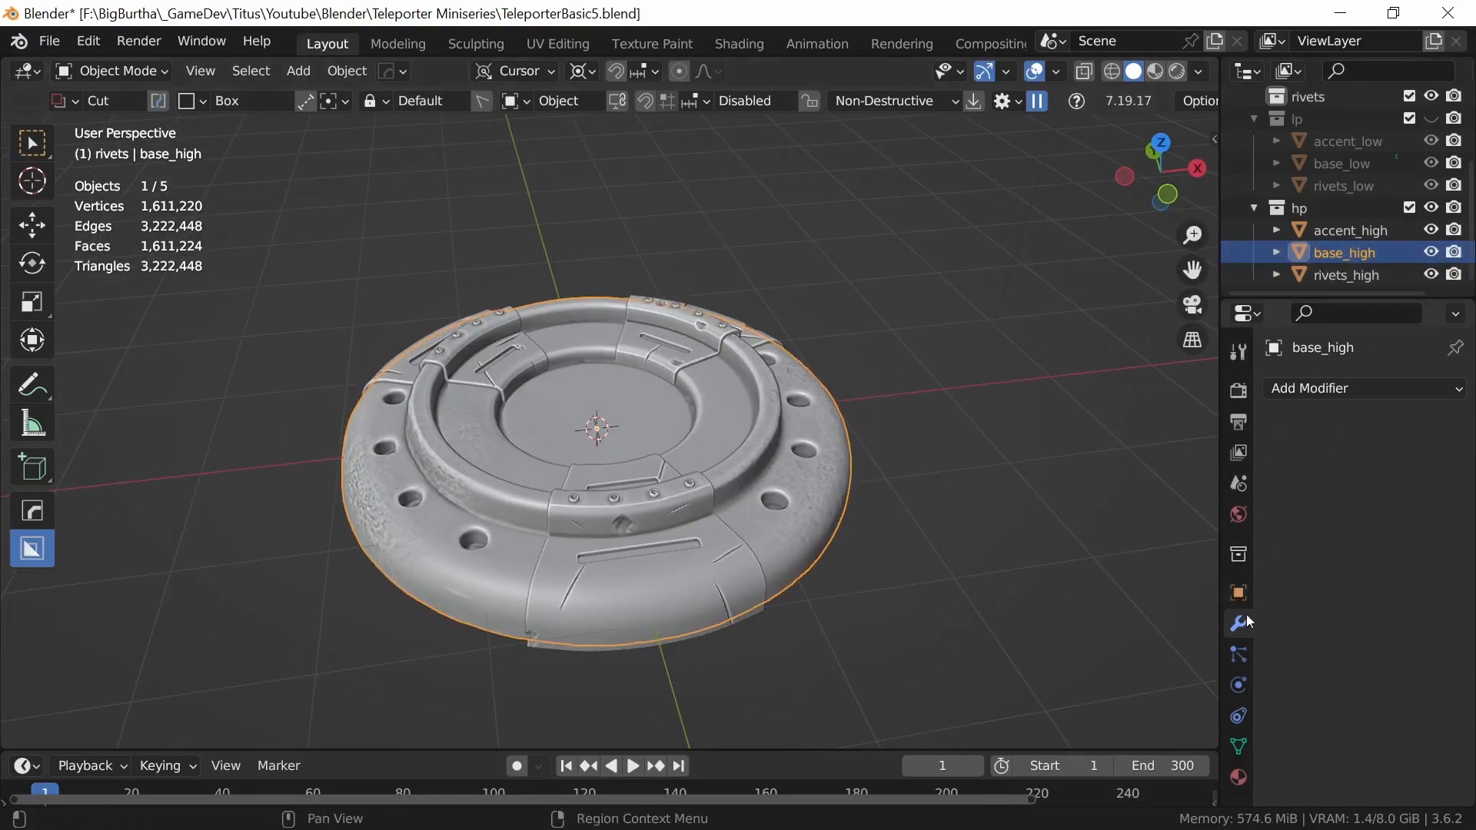
pyautogui.click(1242, 775)
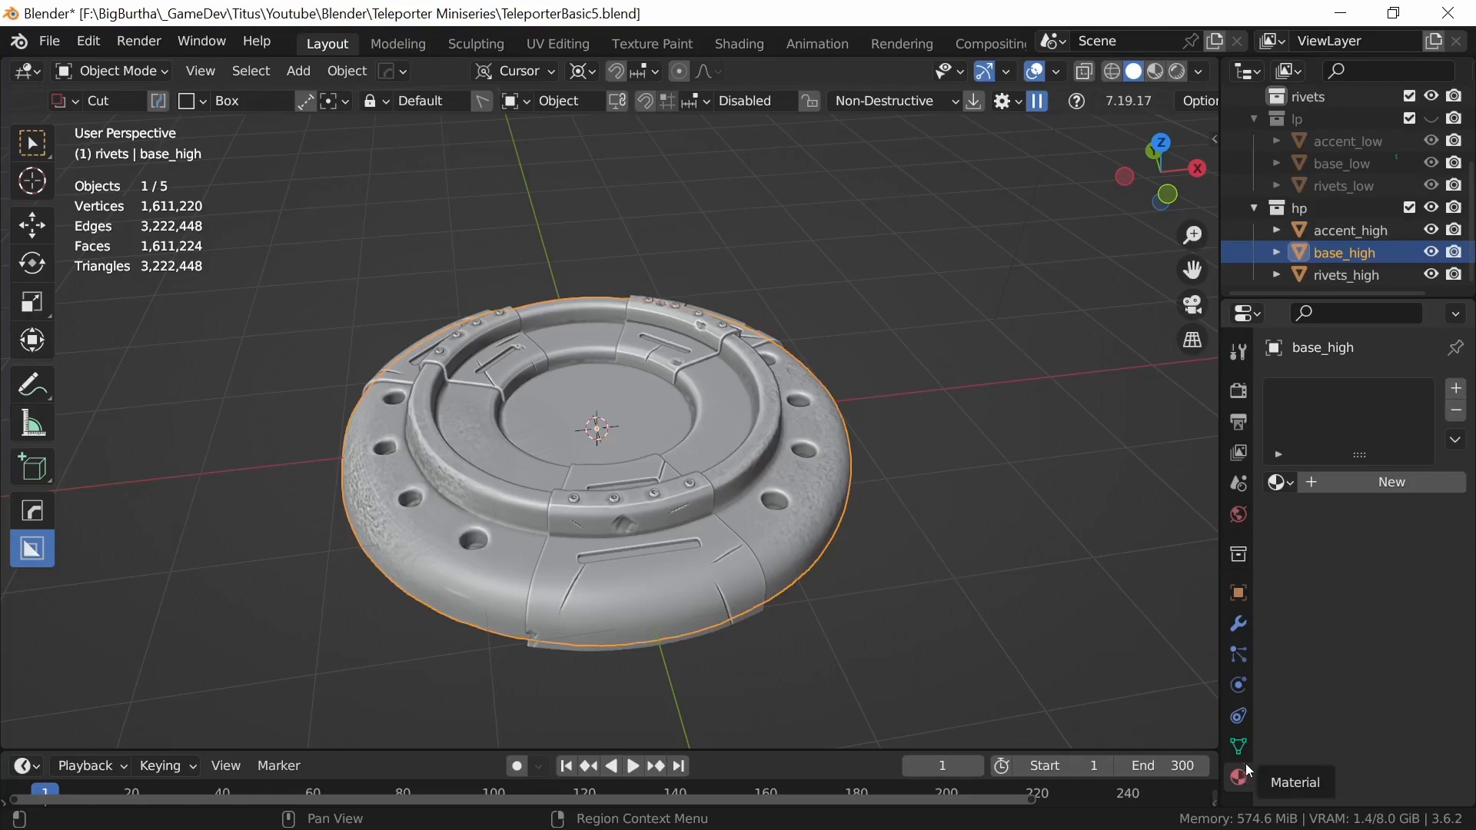
pyautogui.click(1154, 71)
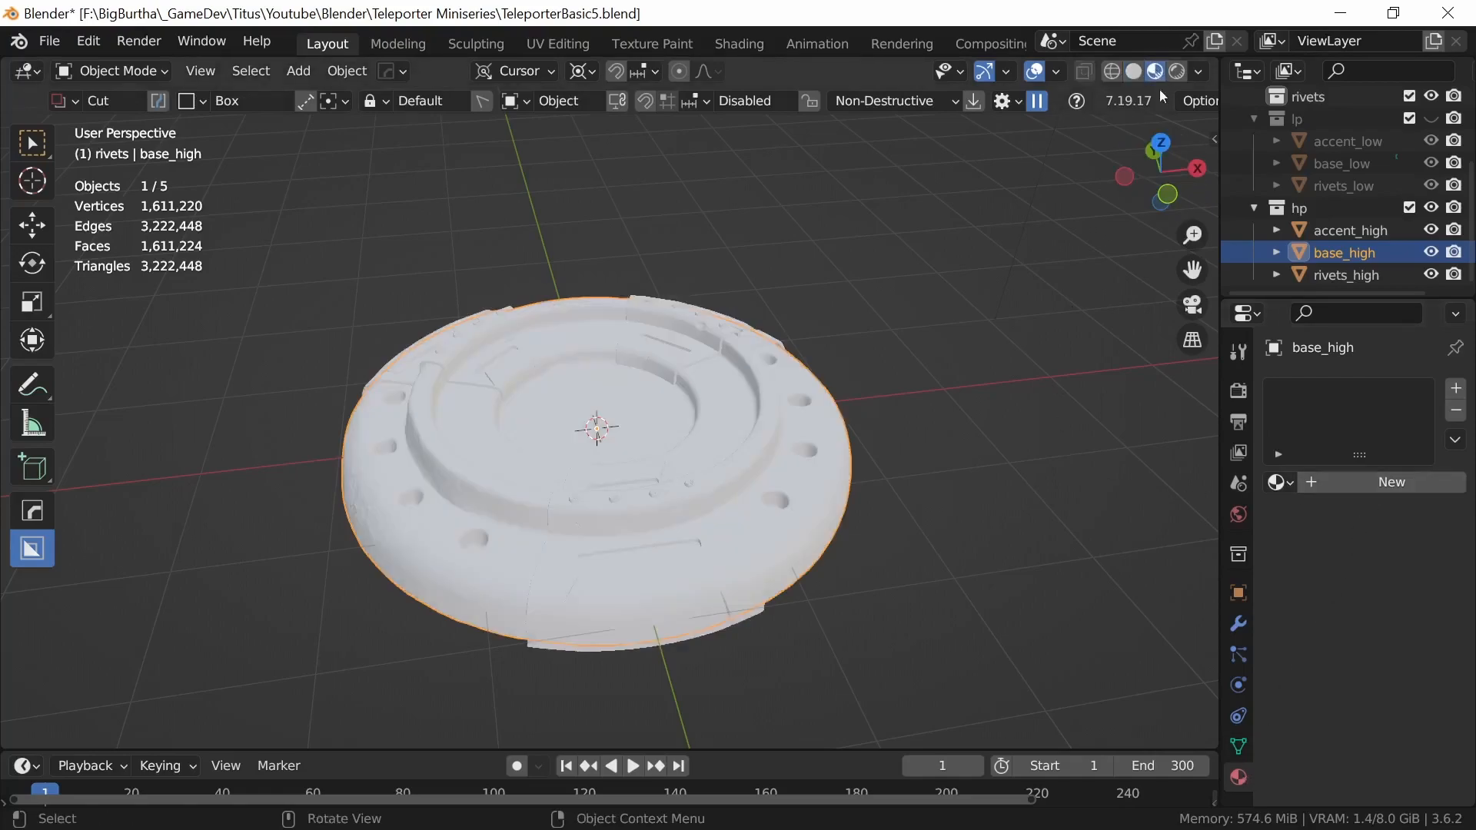
# - Add a new material named "base" to base_high and set its base color to bright green
pyautogui.click(1385, 483)
pyautogui.doubleClick(1324, 482)
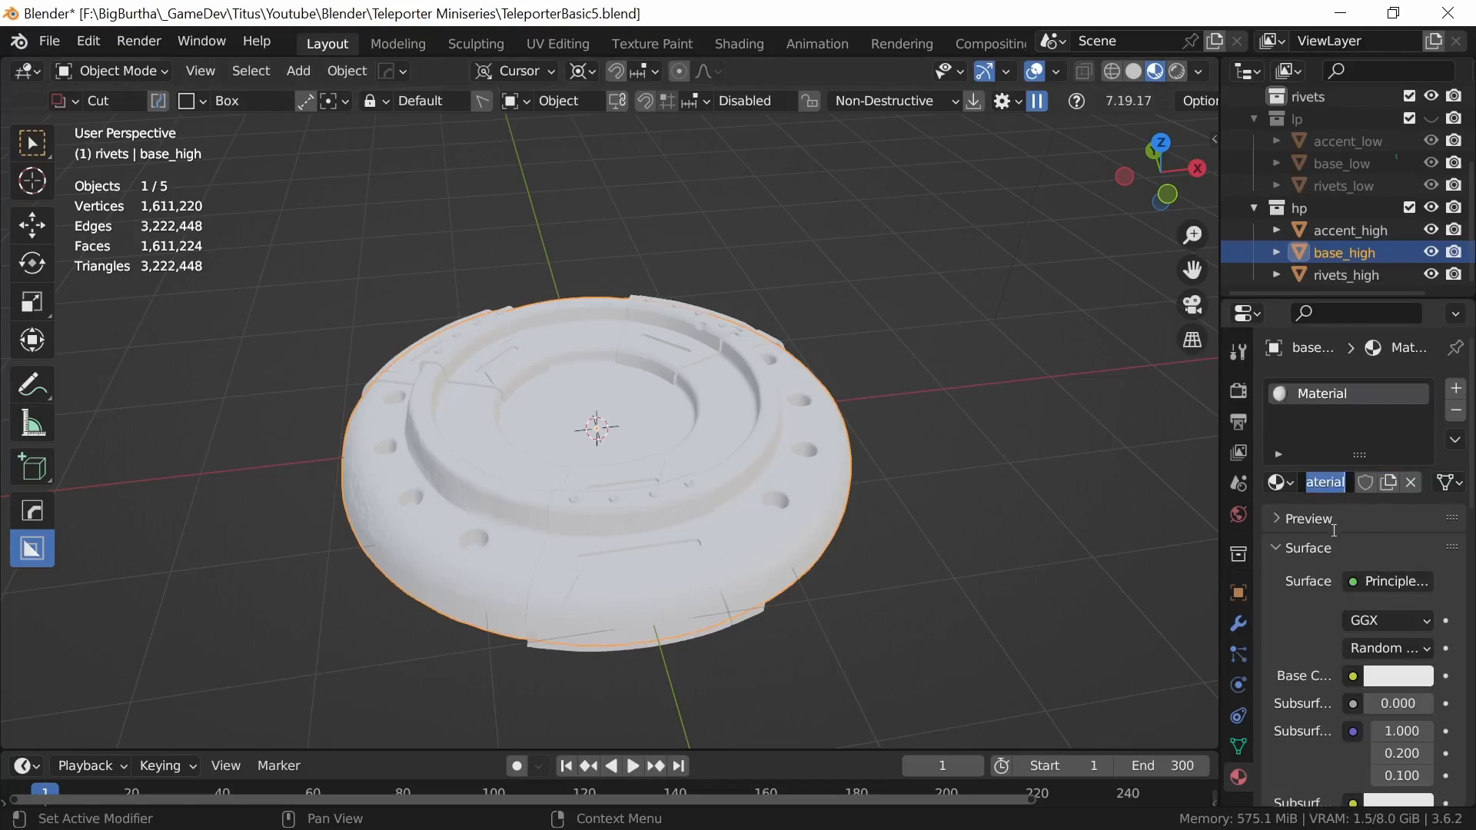
pyautogui.write('base')
pyautogui.press('Return')
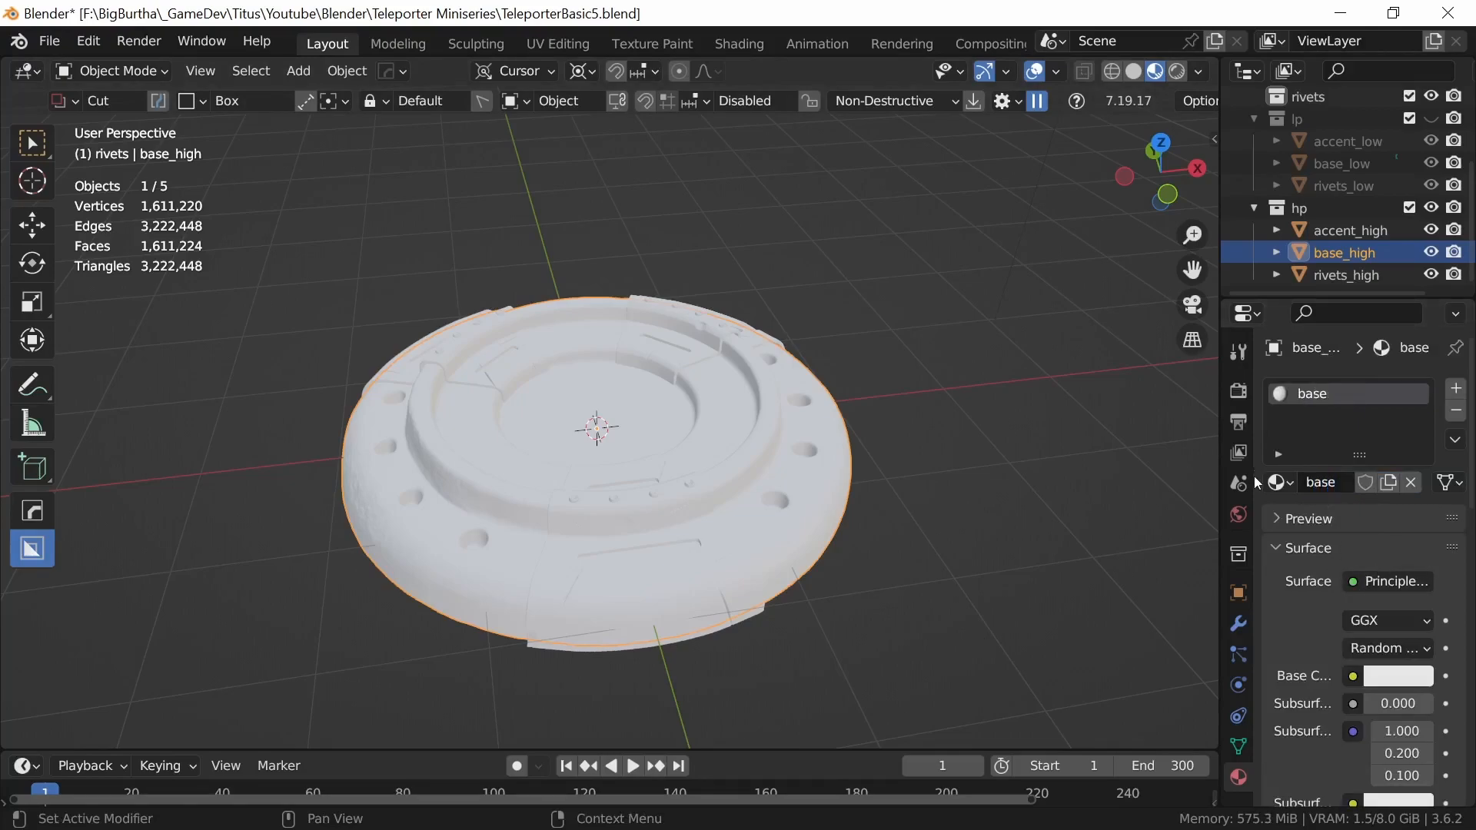
pyautogui.click(1388, 677)
pyautogui.moveTo(1296, 432); pyautogui.dragTo(1202, 404)
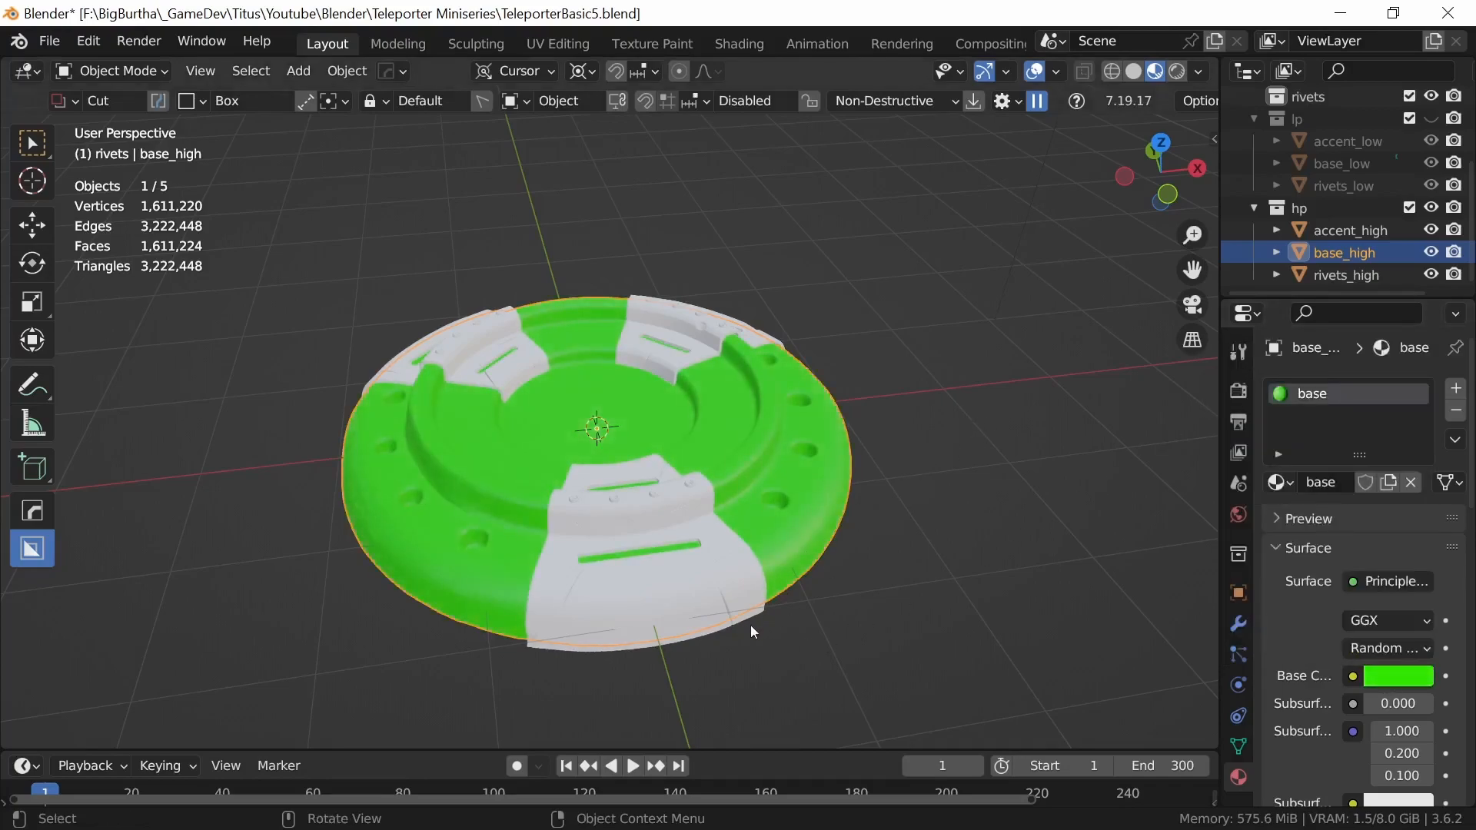
# - Give accent_high a new material named "accent" with a saturated blue base color
pyautogui.click(736, 602)
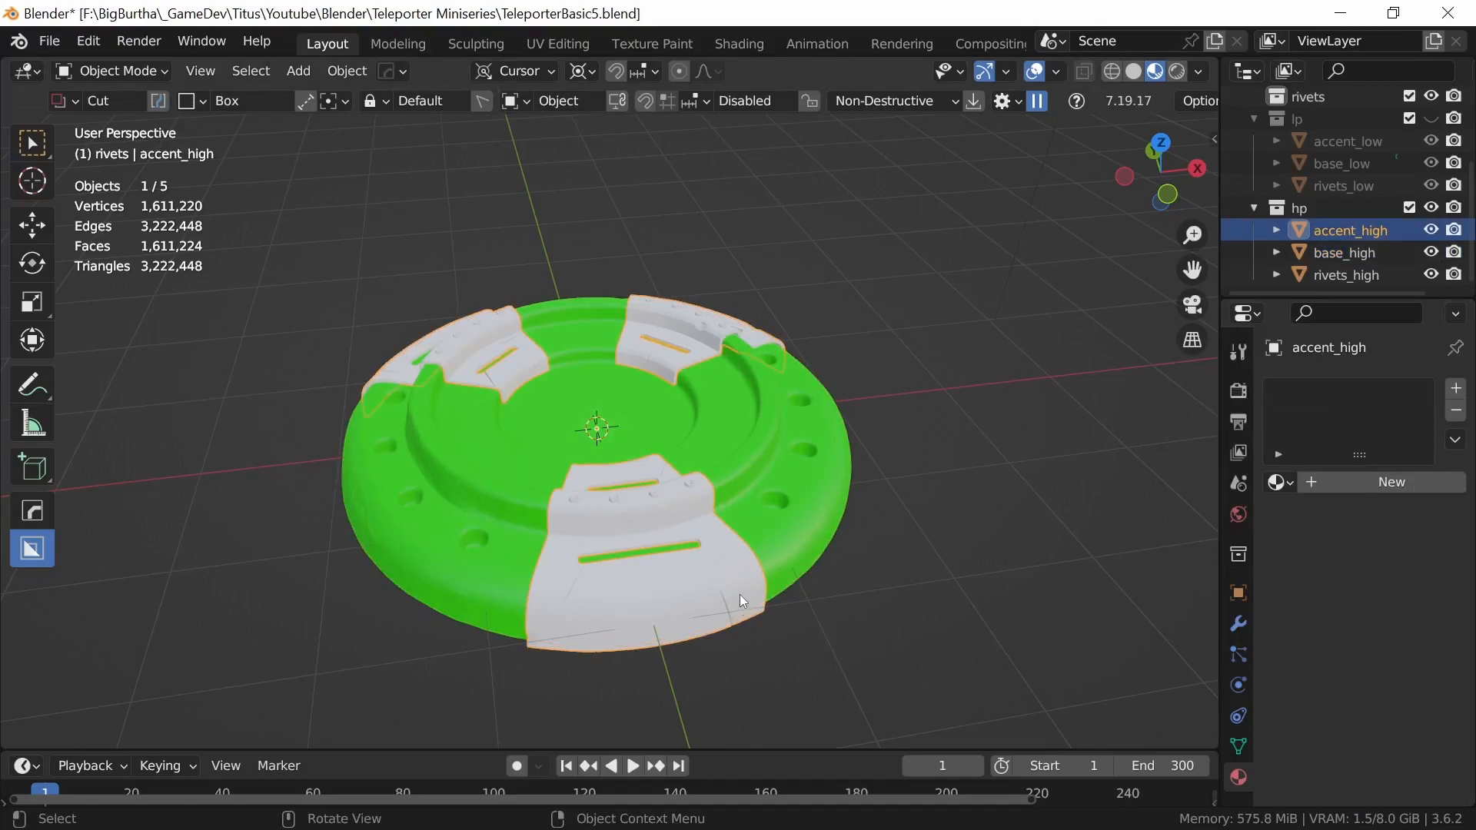
pyautogui.click(1355, 480)
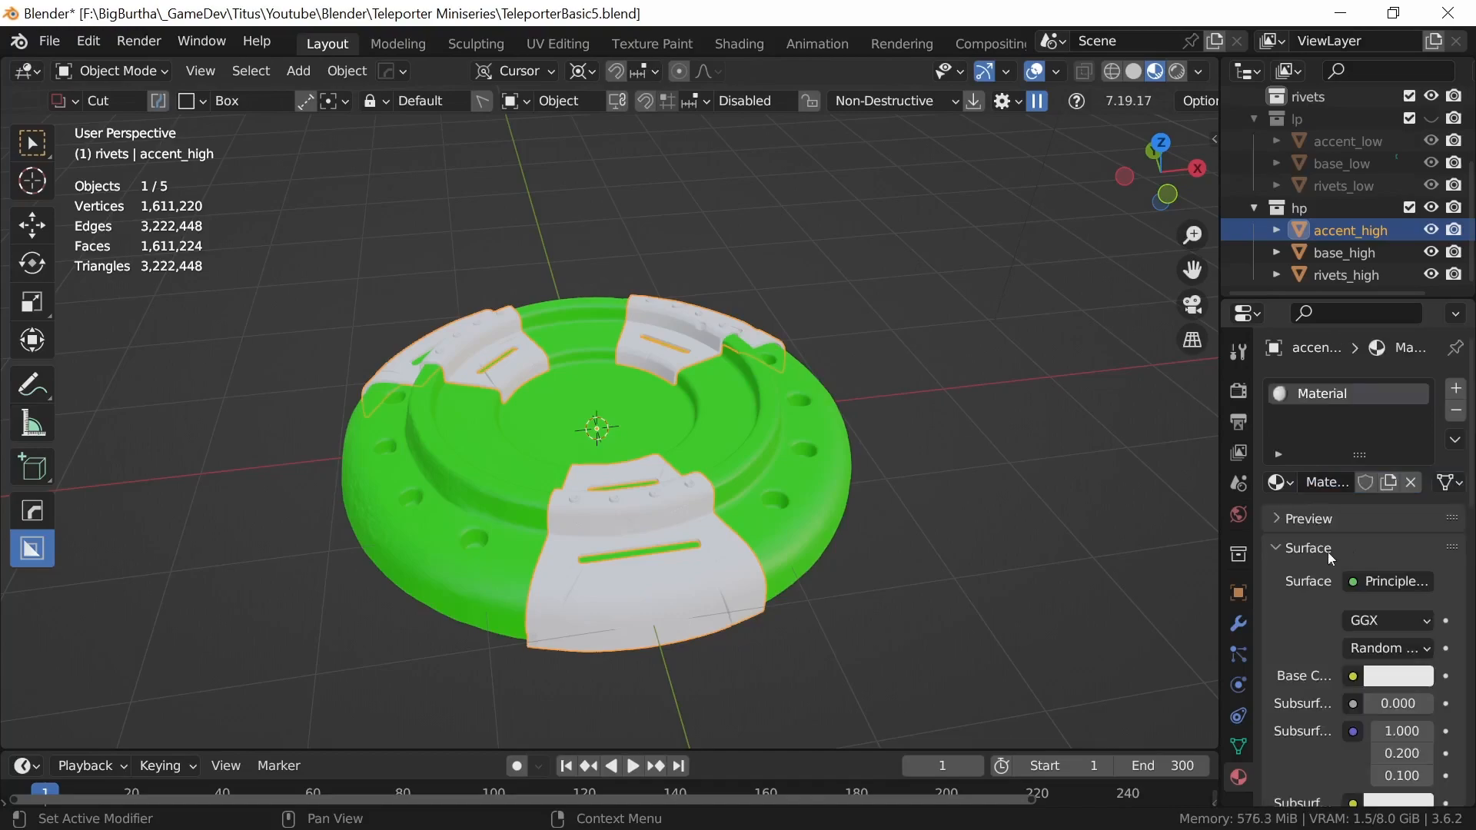
pyautogui.doubleClick(1320, 485)
pyautogui.write('accent')
pyautogui.press('Return')
pyautogui.click(1389, 675)
pyautogui.click(1359, 421)
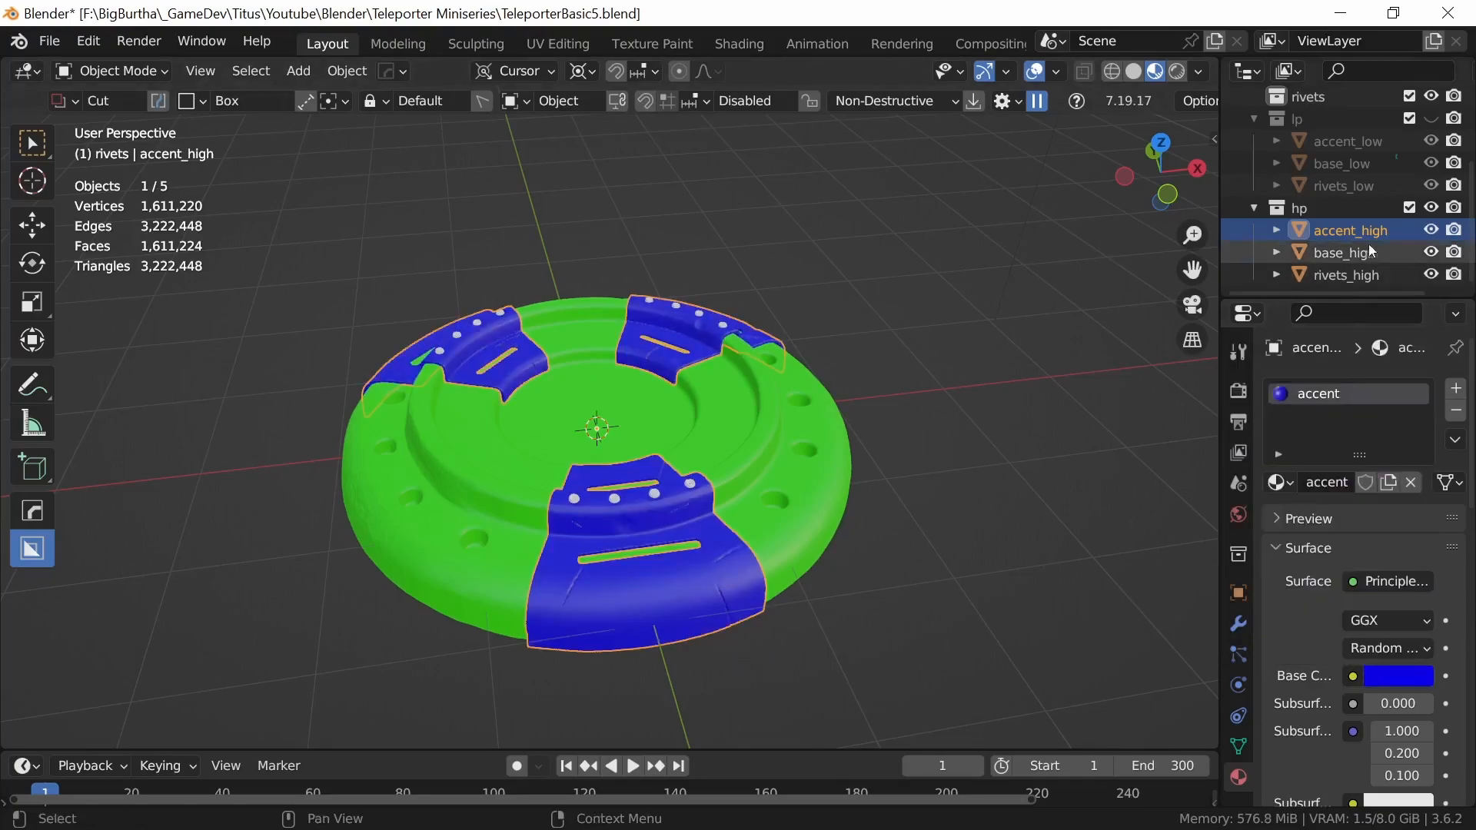
# - Give rivets_high a new material named "rivets" with a red base color
pyautogui.click(1352, 275)
pyautogui.click(1363, 479)
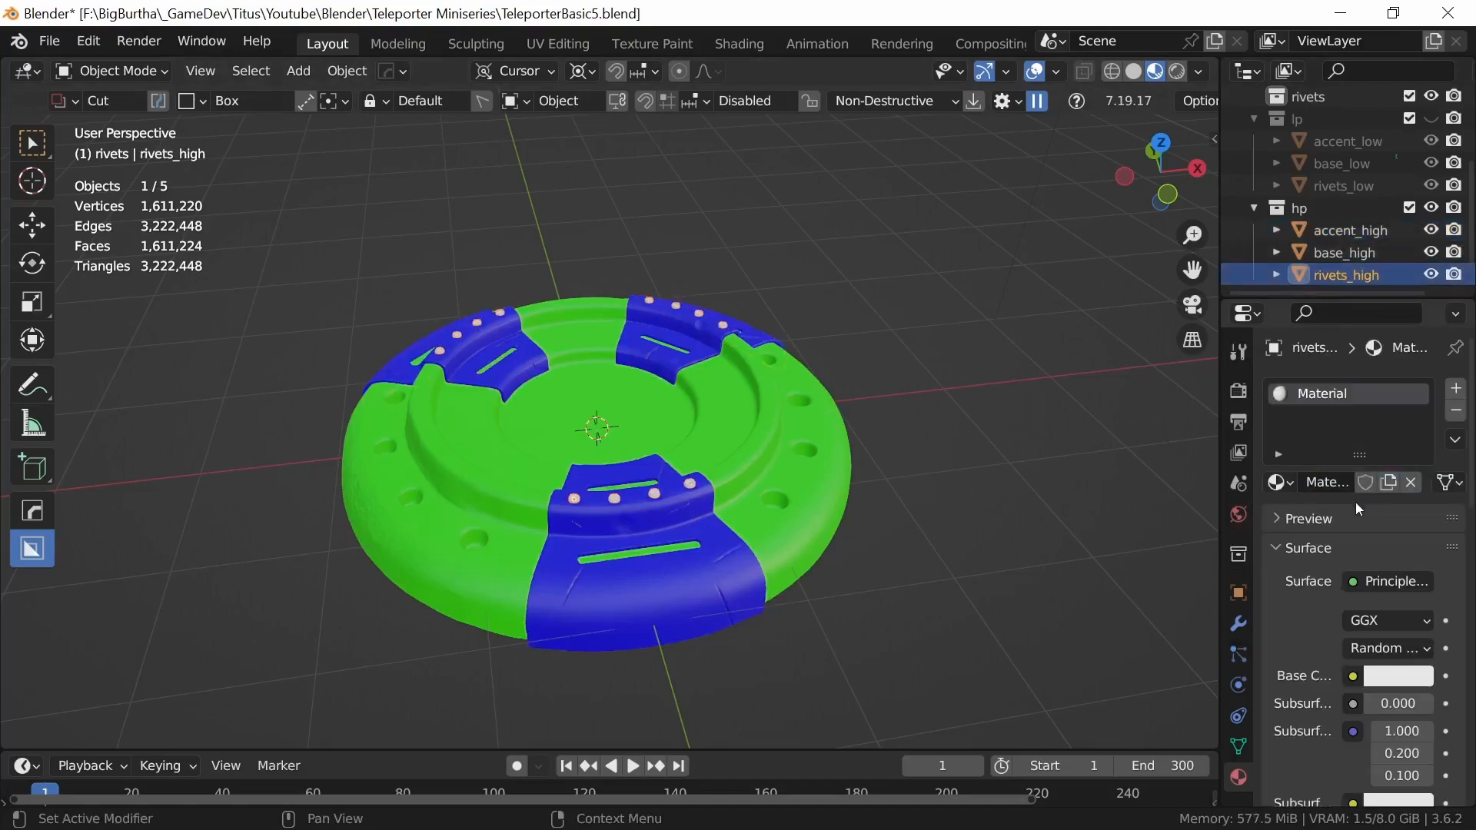
pyautogui.doubleClick(1310, 482)
pyautogui.write('rivets')
pyautogui.press('Return')
pyautogui.click(1400, 676)
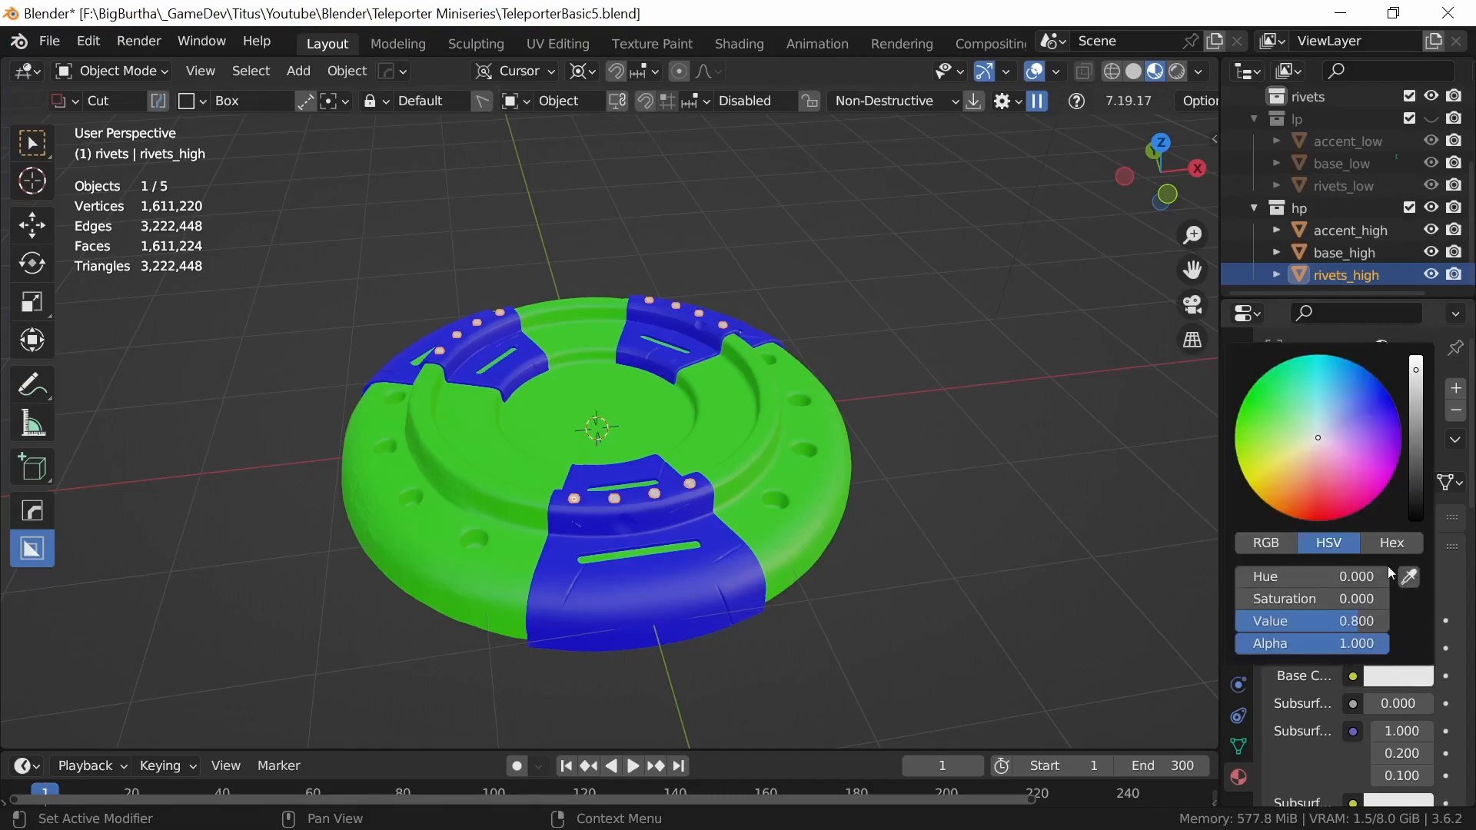
pyautogui.click(1309, 520)
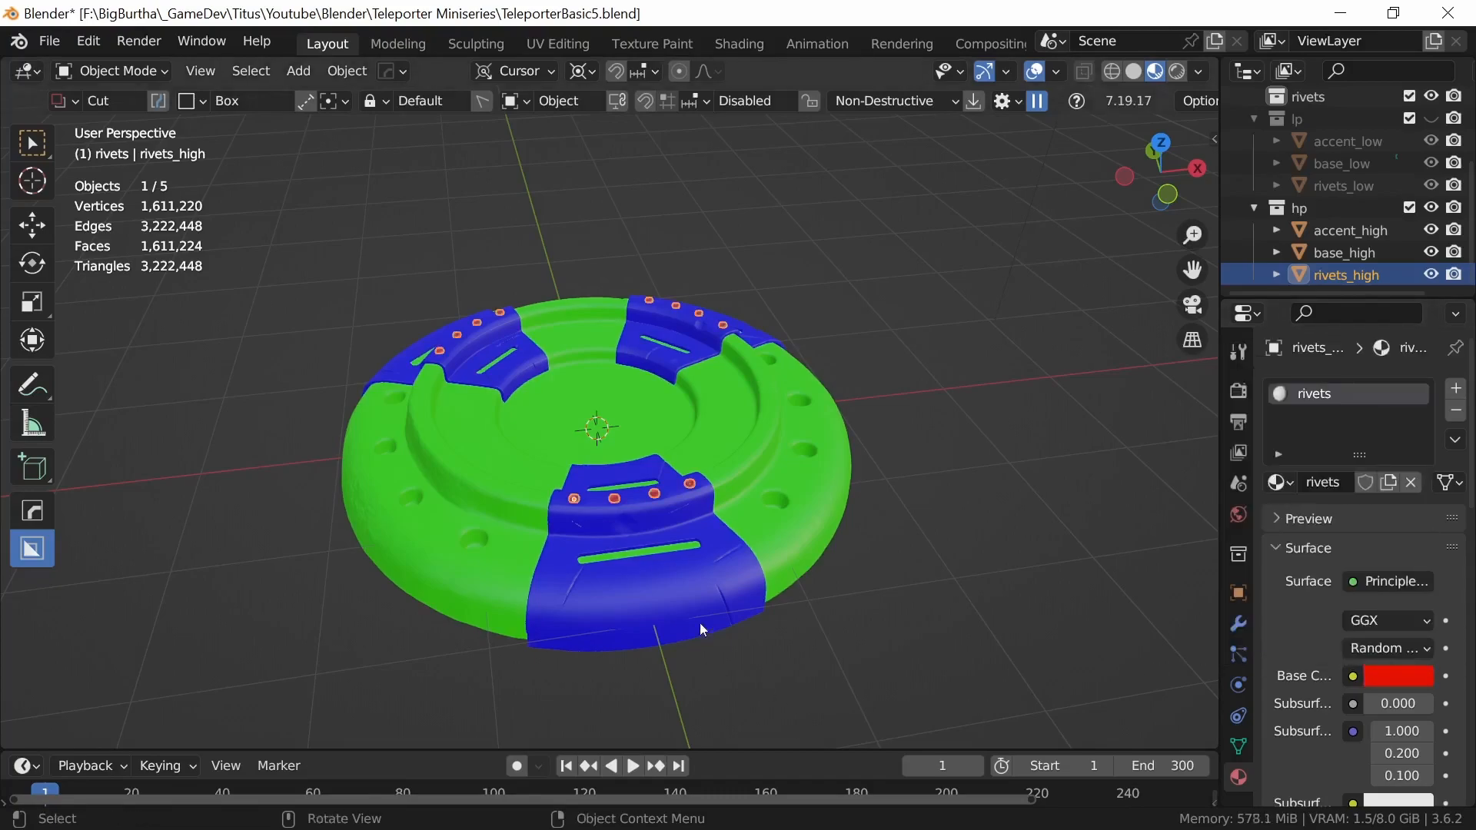
# - Examine the colored high-poly parts in top orthographic view and select accent_high
pyautogui.moveTo(772, 473); pyautogui.dragTo(773, 693, button='middle')
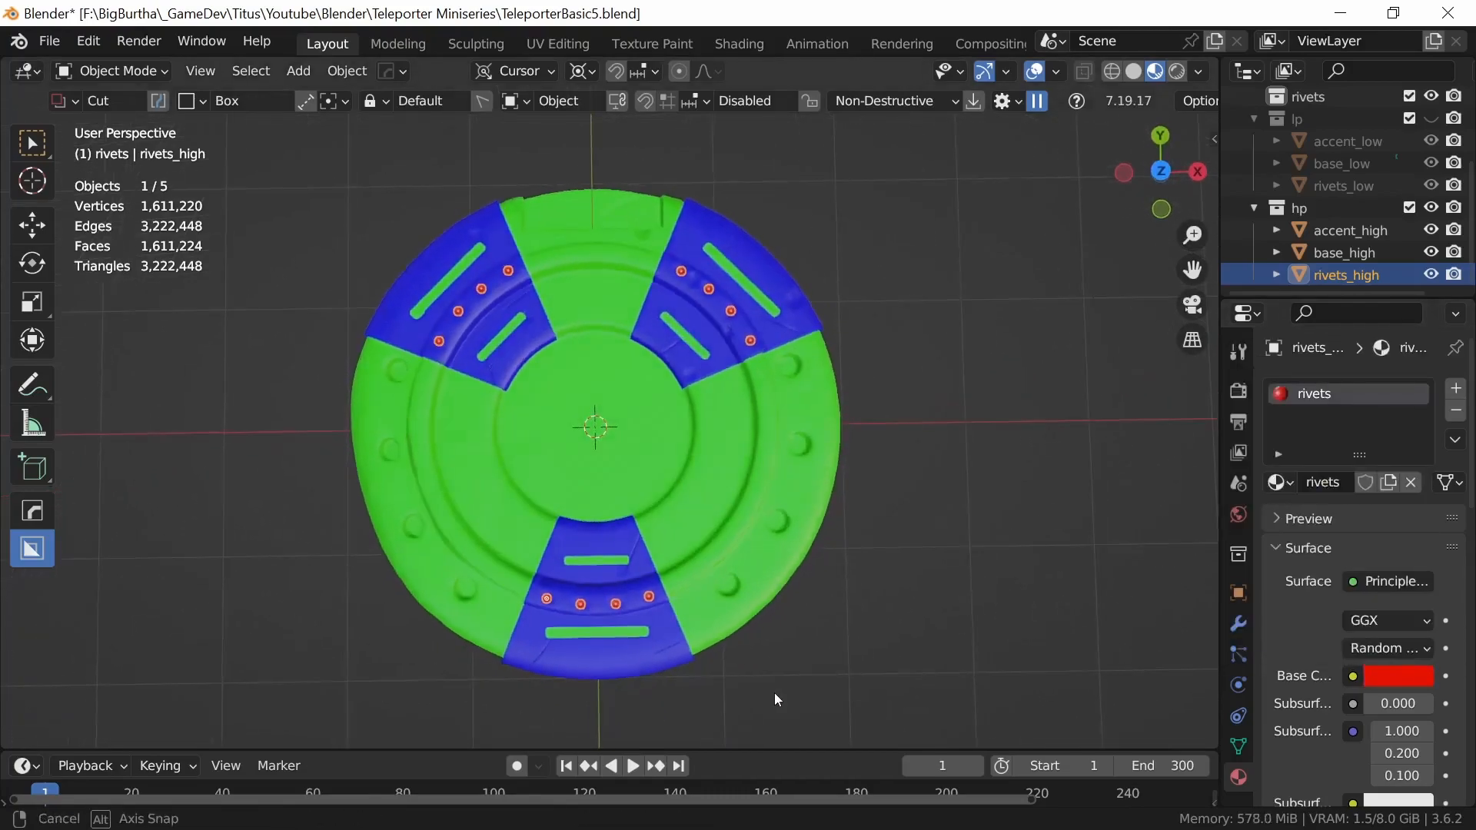
pyautogui.press('KP_7')
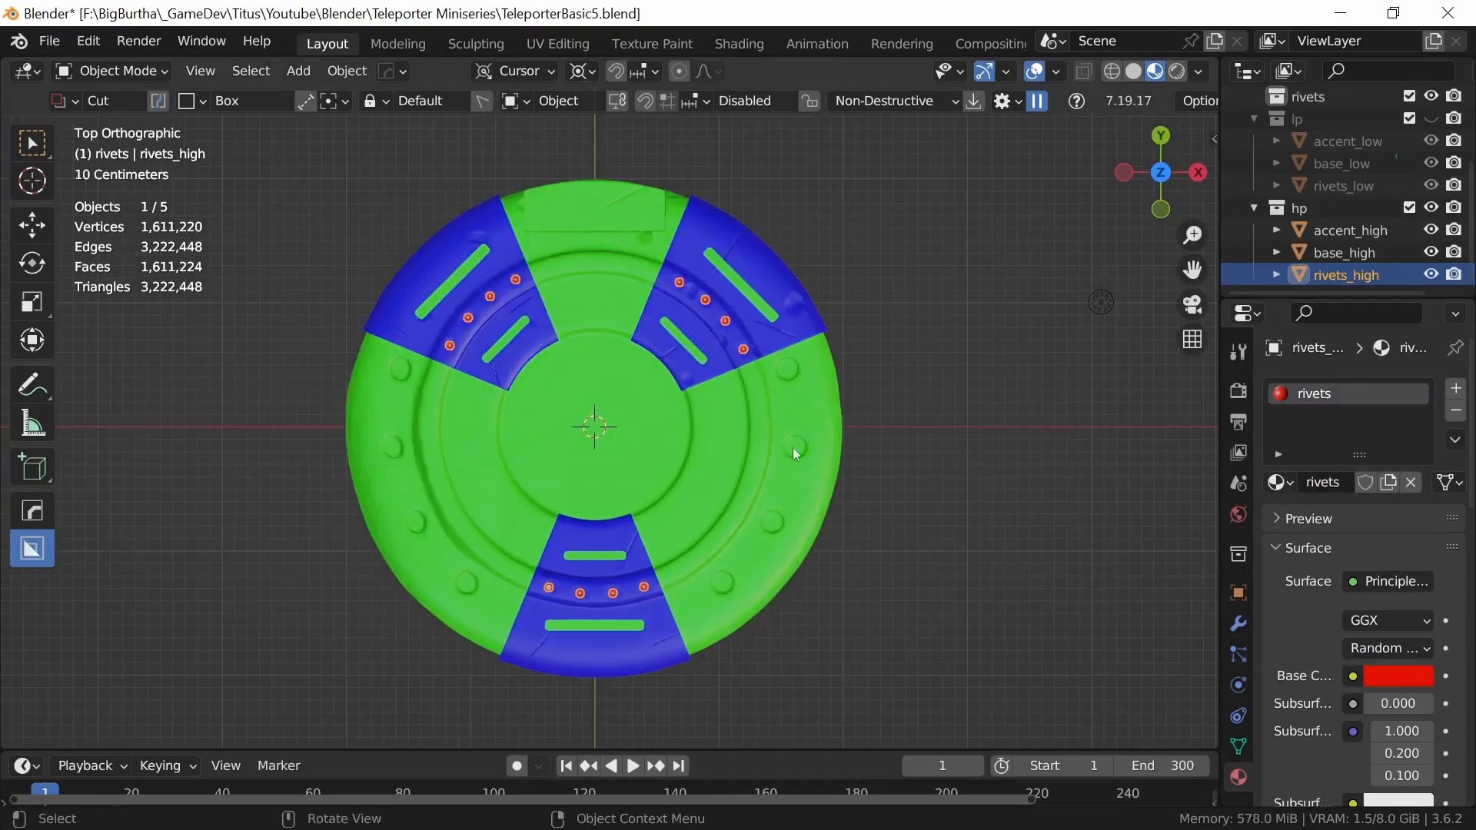
pyautogui.scroll(3, 749, 623)
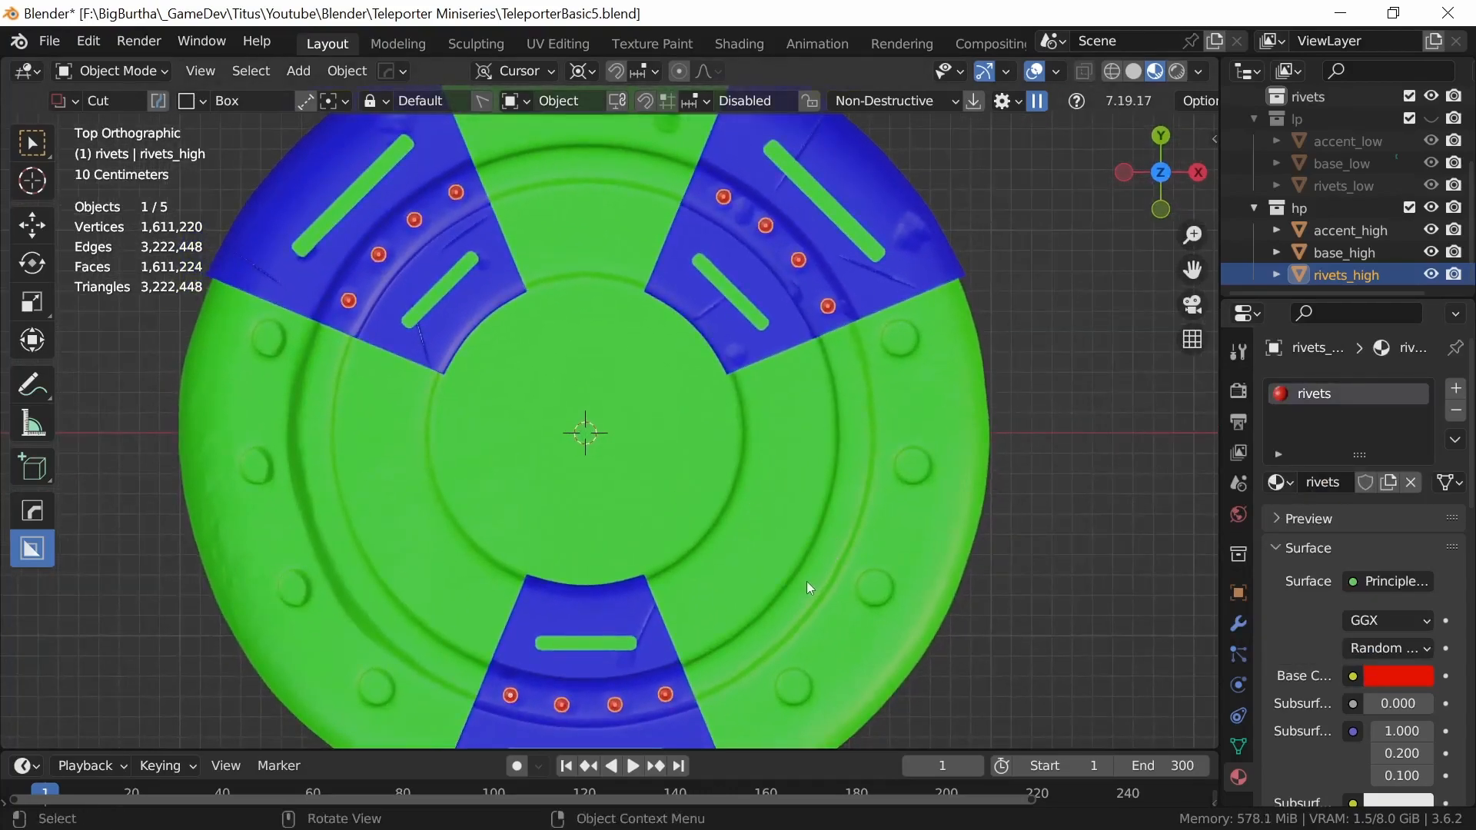
pyautogui.click(839, 307)
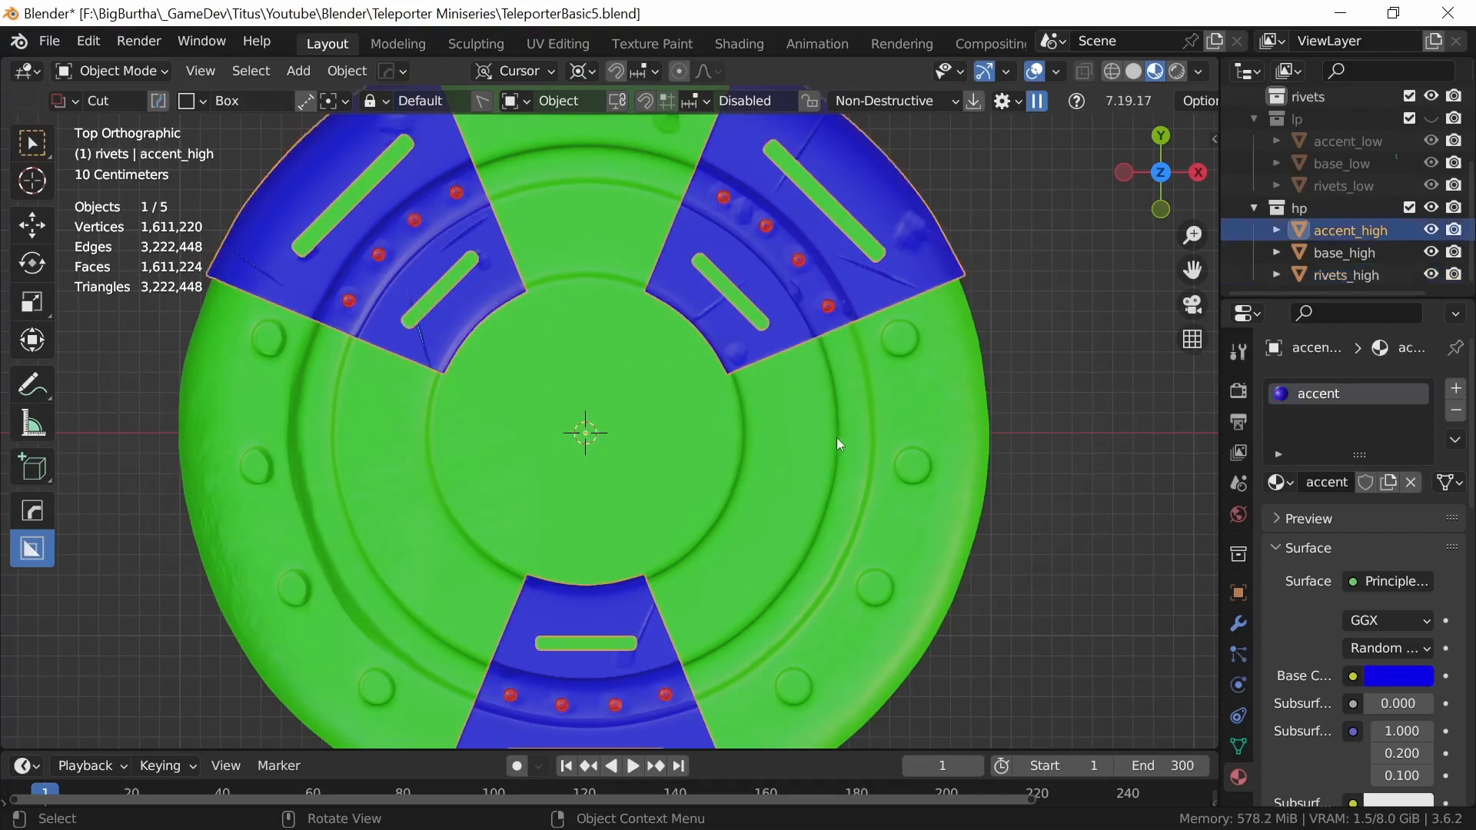
# - Examine accent_high up close in the Shading workspace, including its mesh in Edit Mode, and return to the Layout workspace
pyautogui.click(740, 44)
pyautogui.keyDown('ctrl'); pyautogui.moveTo(819, 392); pyautogui.dragTo(862, 274, button='middle'); pyautogui.keyUp('ctrl')
pyautogui.keyDown('shift'); pyautogui.moveTo(880, 385); pyautogui.dragTo(756, 178, button='middle'); pyautogui.keyUp('shift')
pyautogui.keyDown('ctrl'); pyautogui.moveTo(919, 364); pyautogui.dragTo(867, 265, button='middle'); pyautogui.keyUp('ctrl')
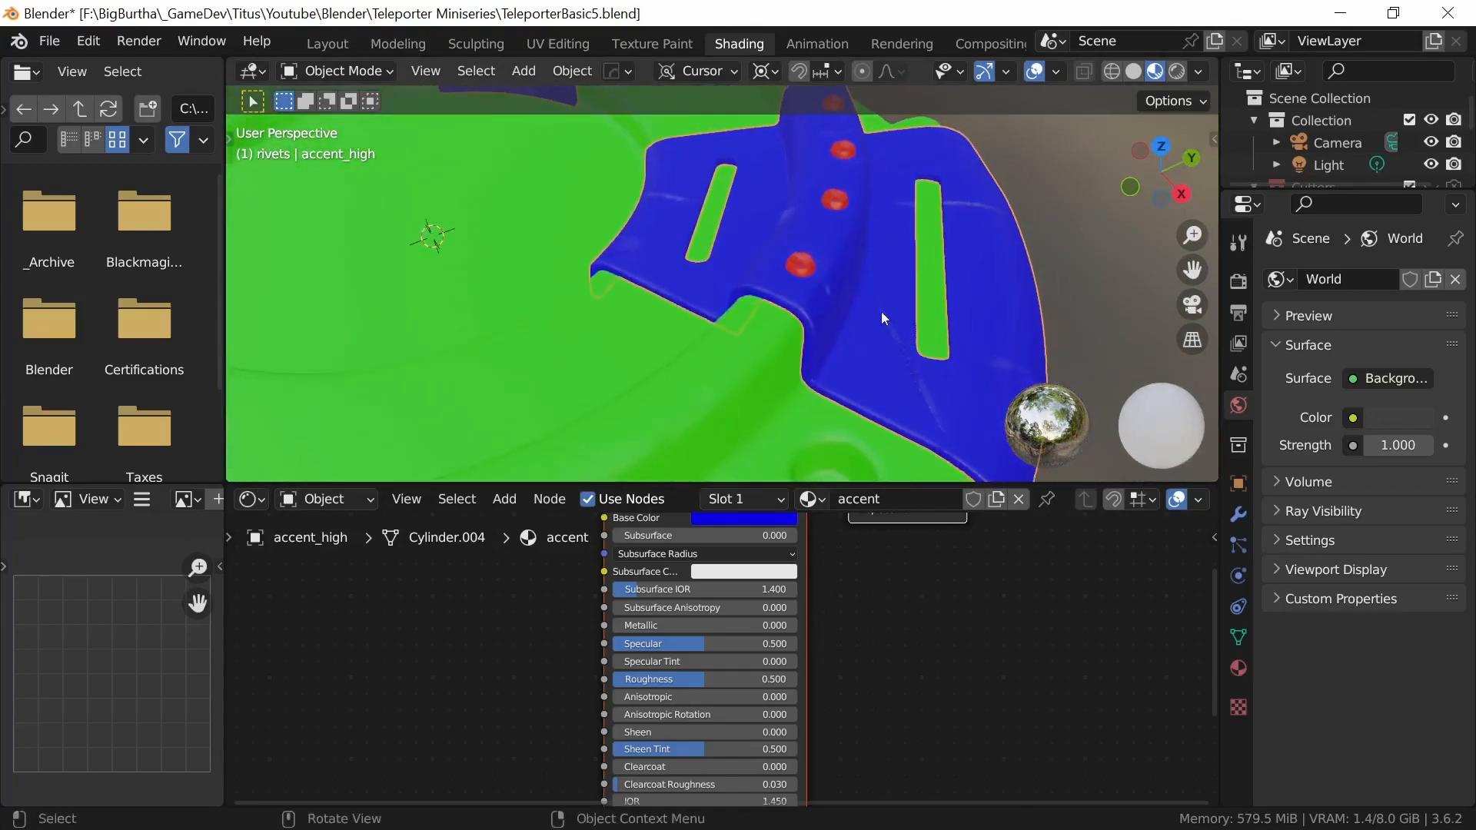
pyautogui.press('Tab')
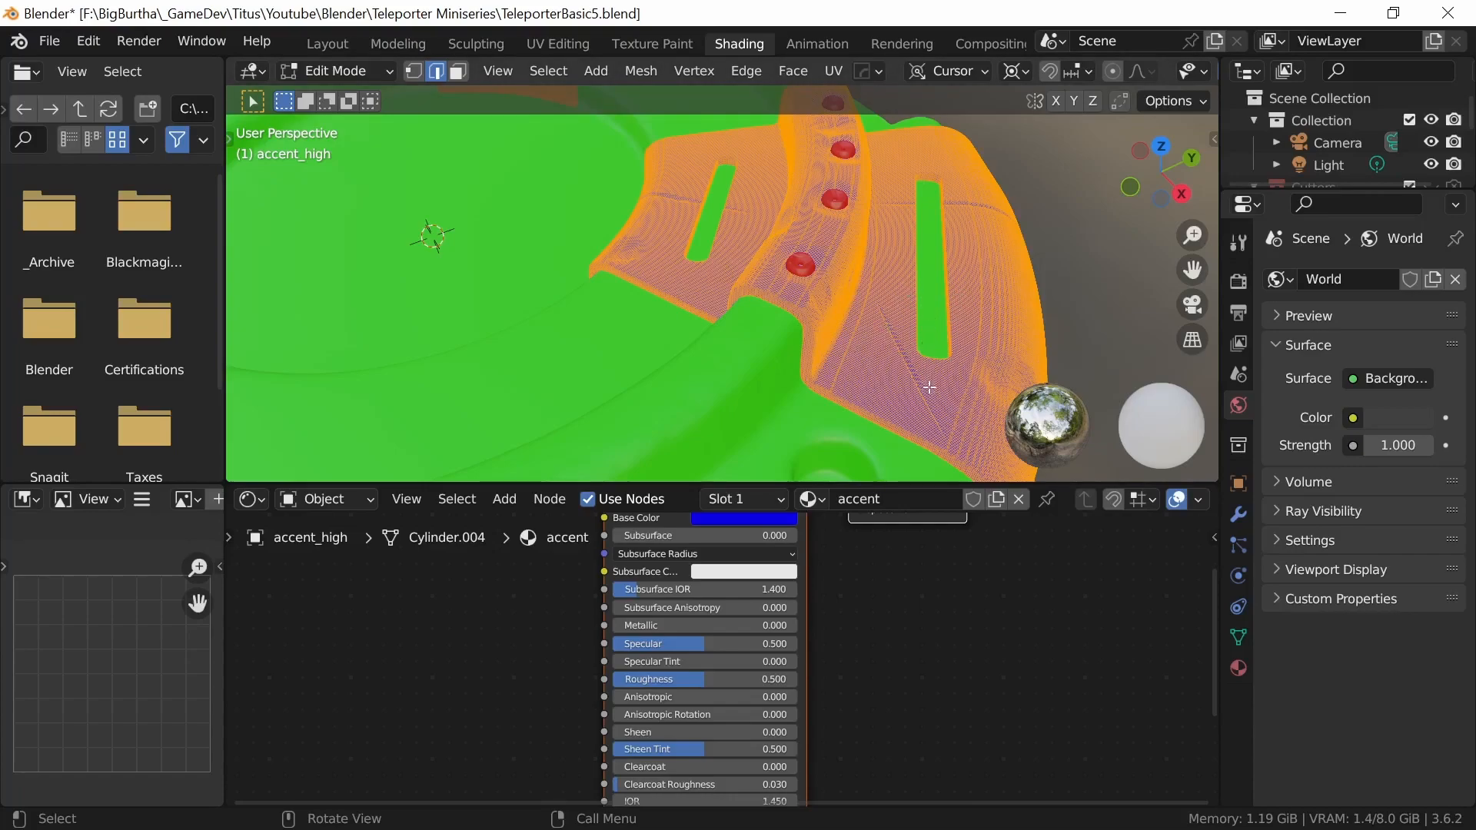
pyautogui.press('Tab')
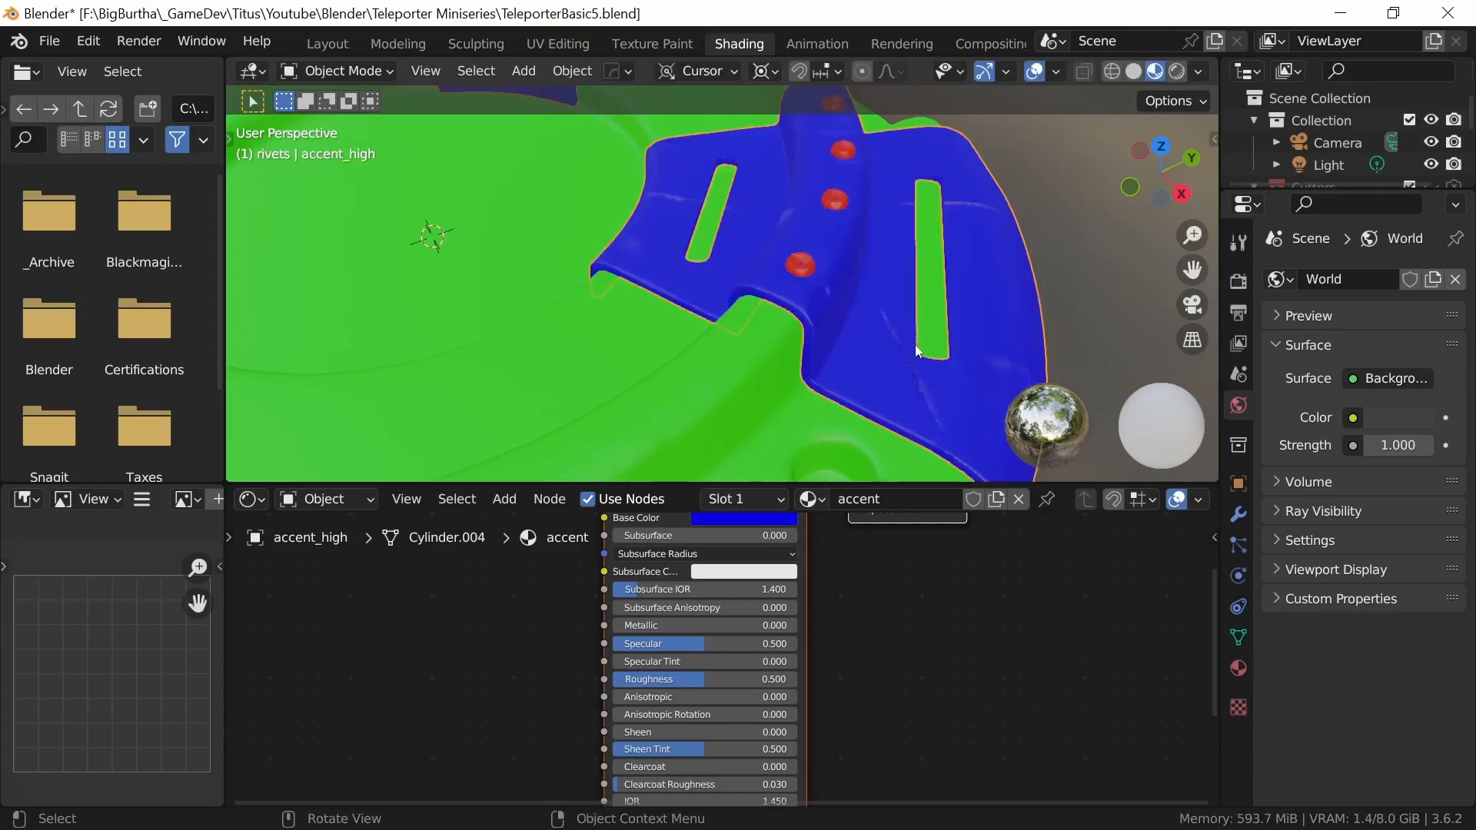
pyautogui.scroll(-5, 922, 353)
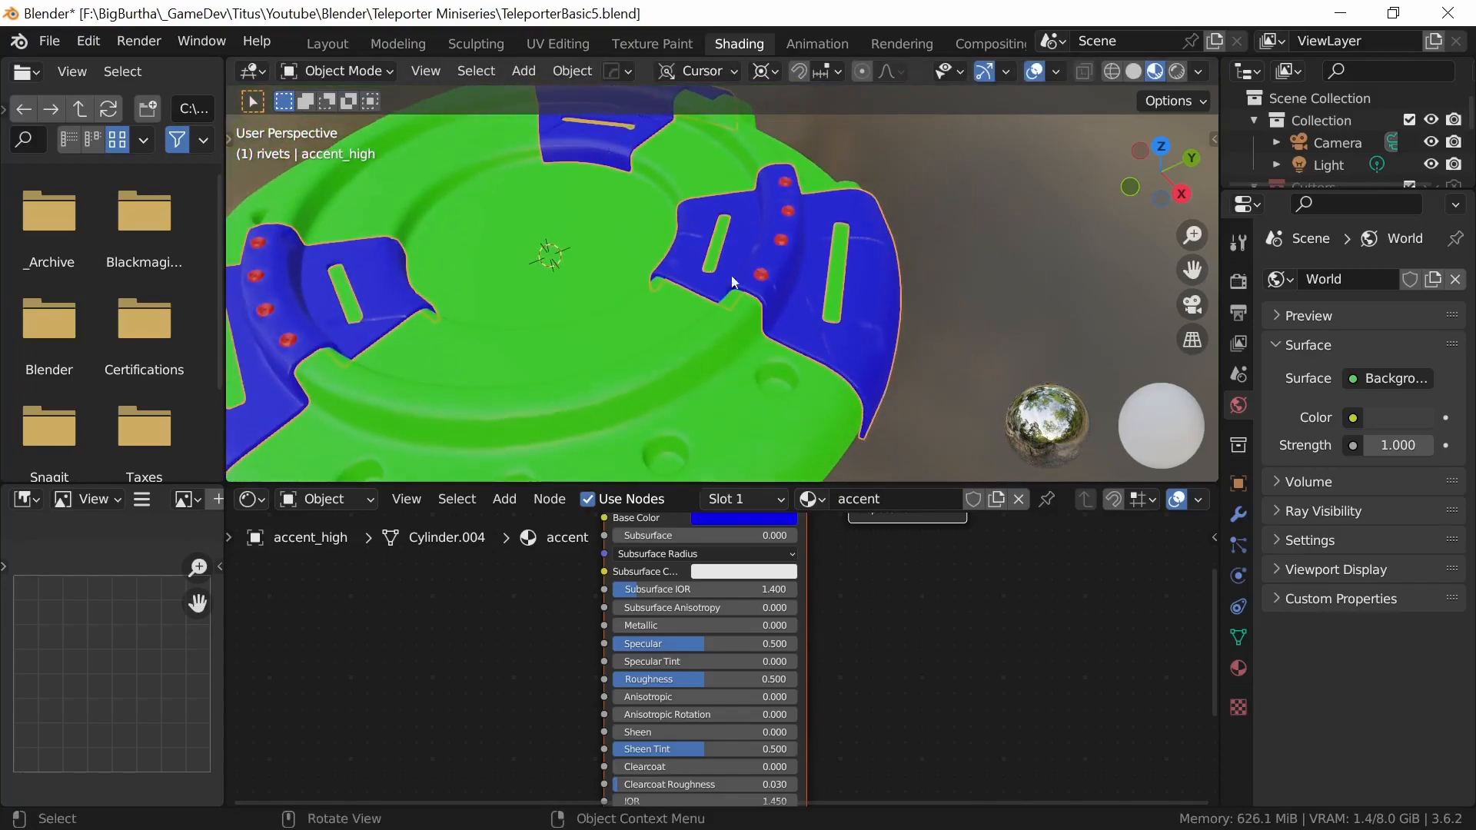
pyautogui.click(330, 38)
pyautogui.moveTo(822, 578); pyautogui.dragTo(804, 488, button='middle')
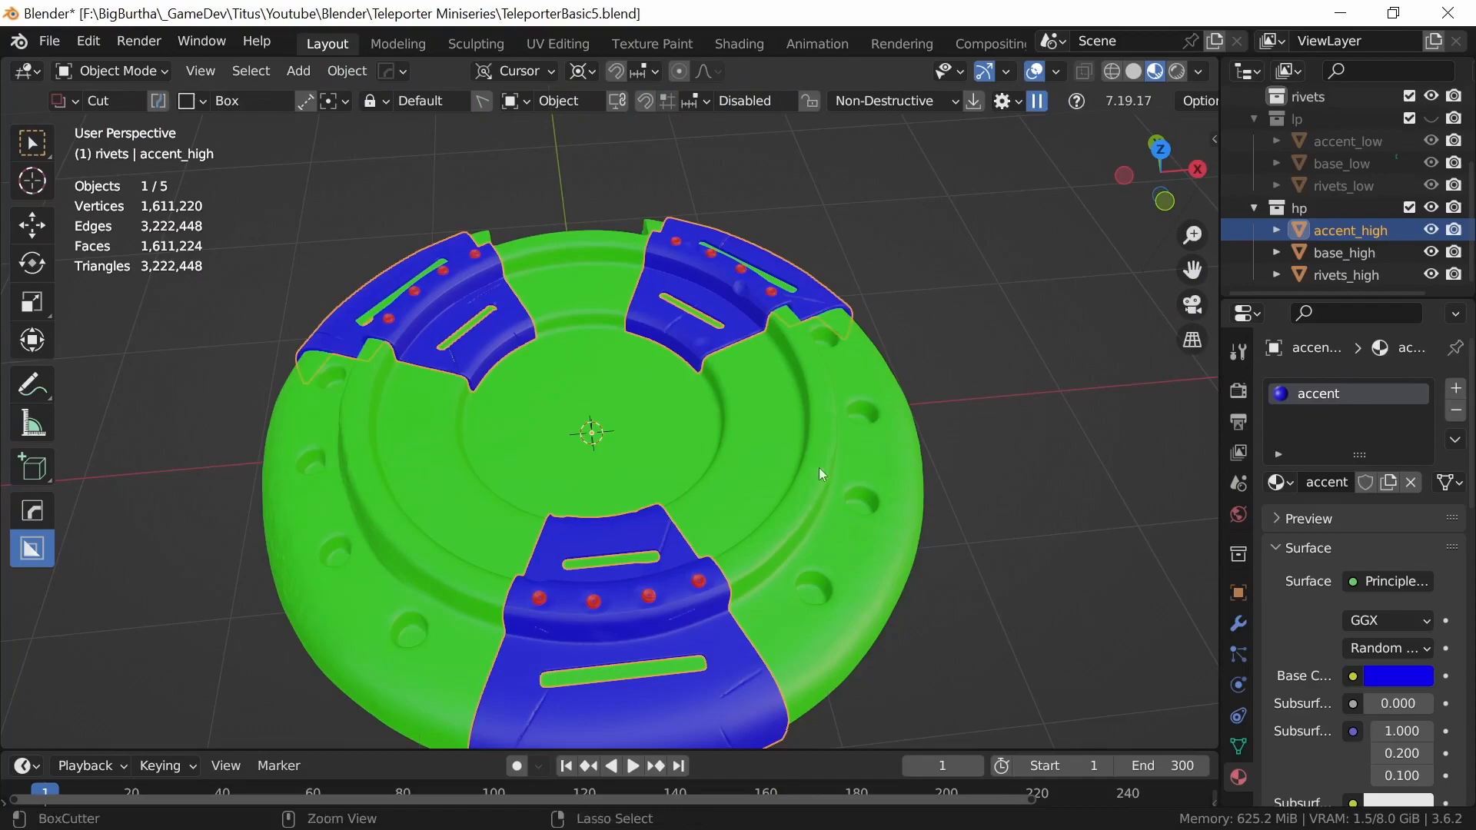
pyautogui.scroll(-3, 819, 473)
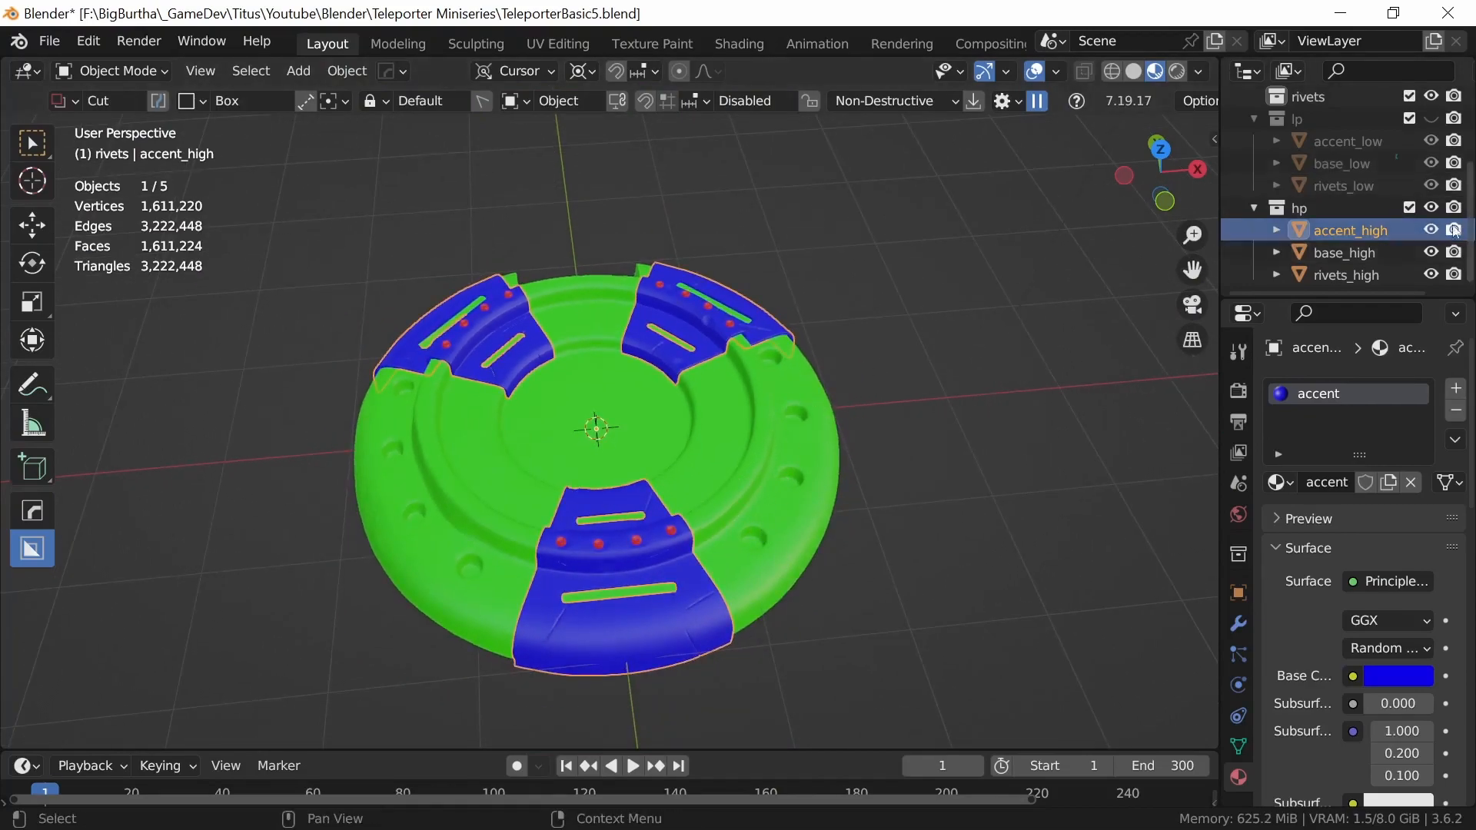
# - Show the lp collection in place of the hp collection and set the viewport to Solid shading
pyautogui.click(1431, 119)
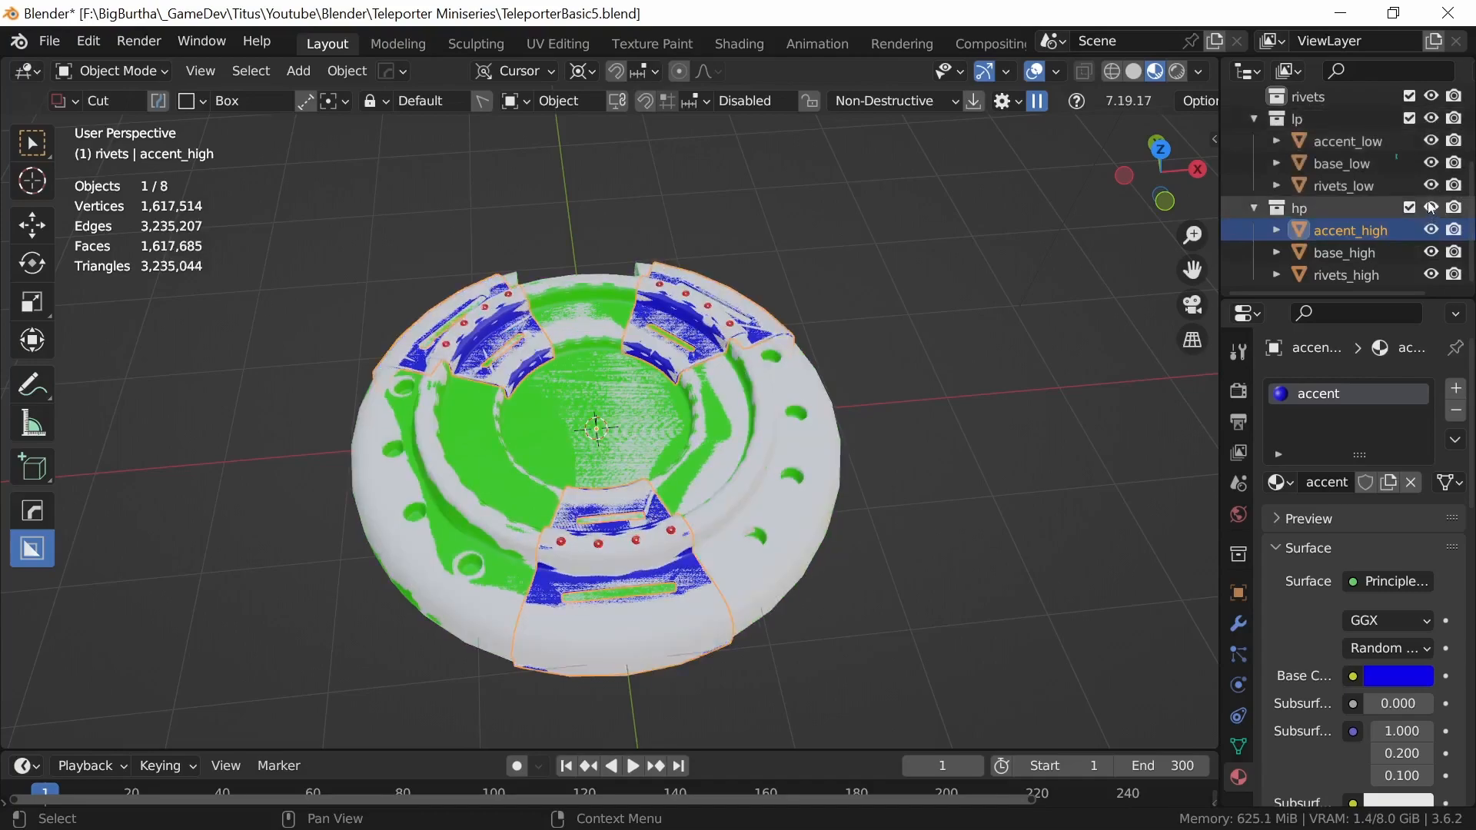
pyautogui.click(1431, 208)
pyautogui.click(1133, 72)
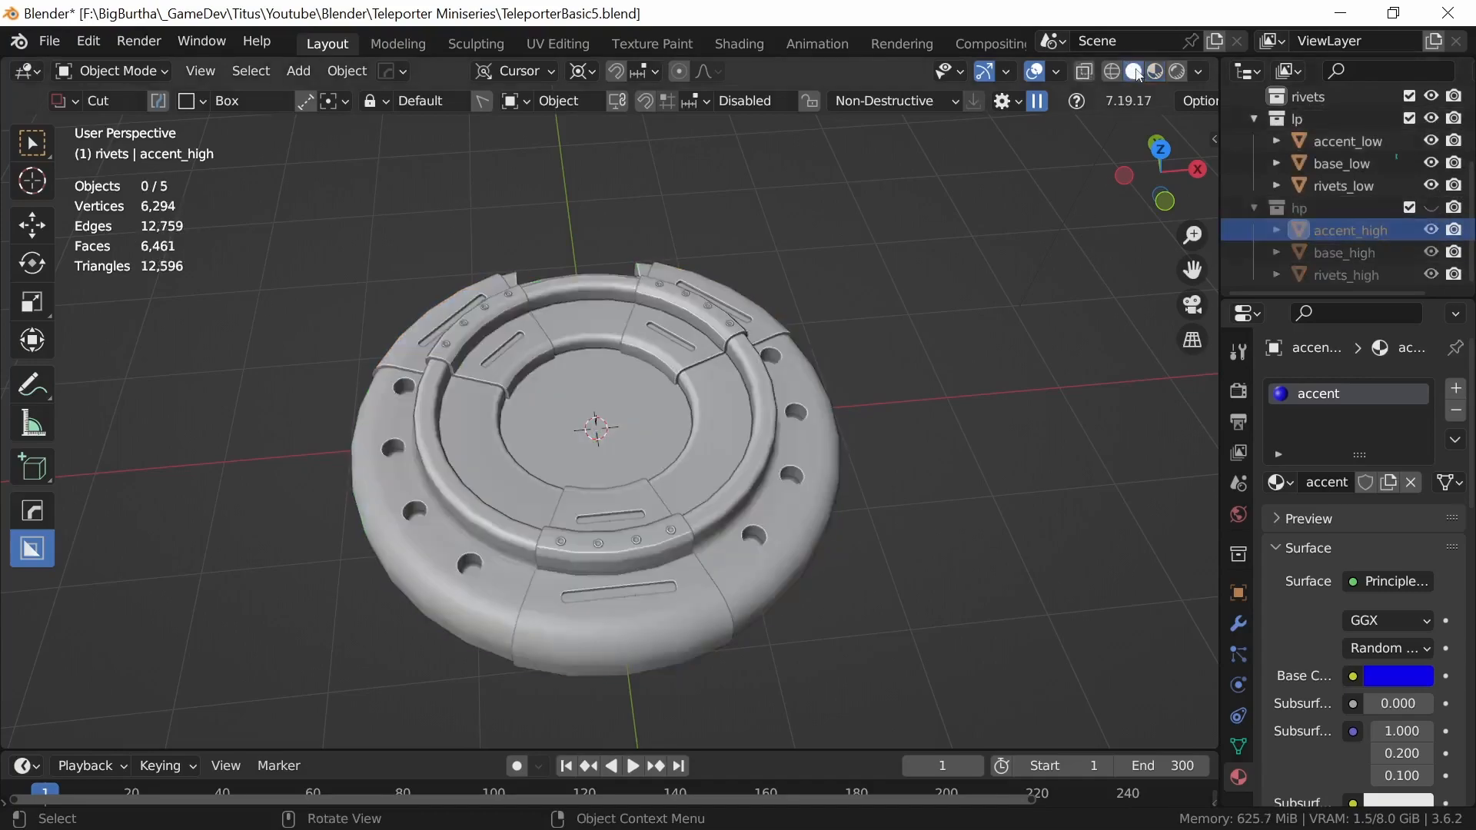
# - Select base_low and open it in the UV Editing workspace
pyautogui.click(729, 460)
pyautogui.moveTo(684, 510); pyautogui.dragTo(794, 463, button='middle')
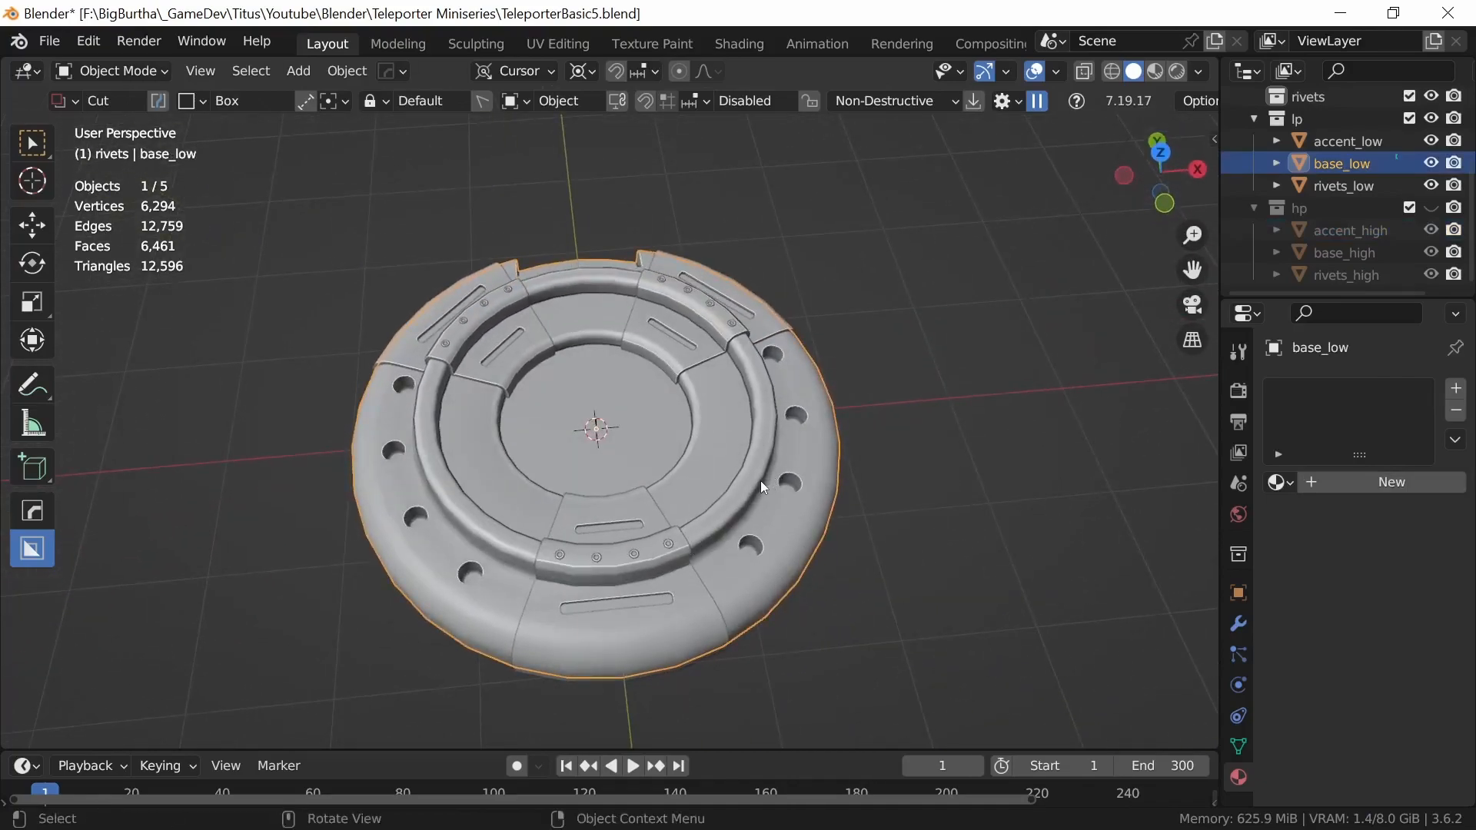
pyautogui.moveTo(718, 492); pyautogui.dragTo(815, 436, button='middle')
pyautogui.keyDown('ctrl'); pyautogui.moveTo(815, 436); pyautogui.dragTo(791, 477, button='middle'); pyautogui.keyUp('ctrl')
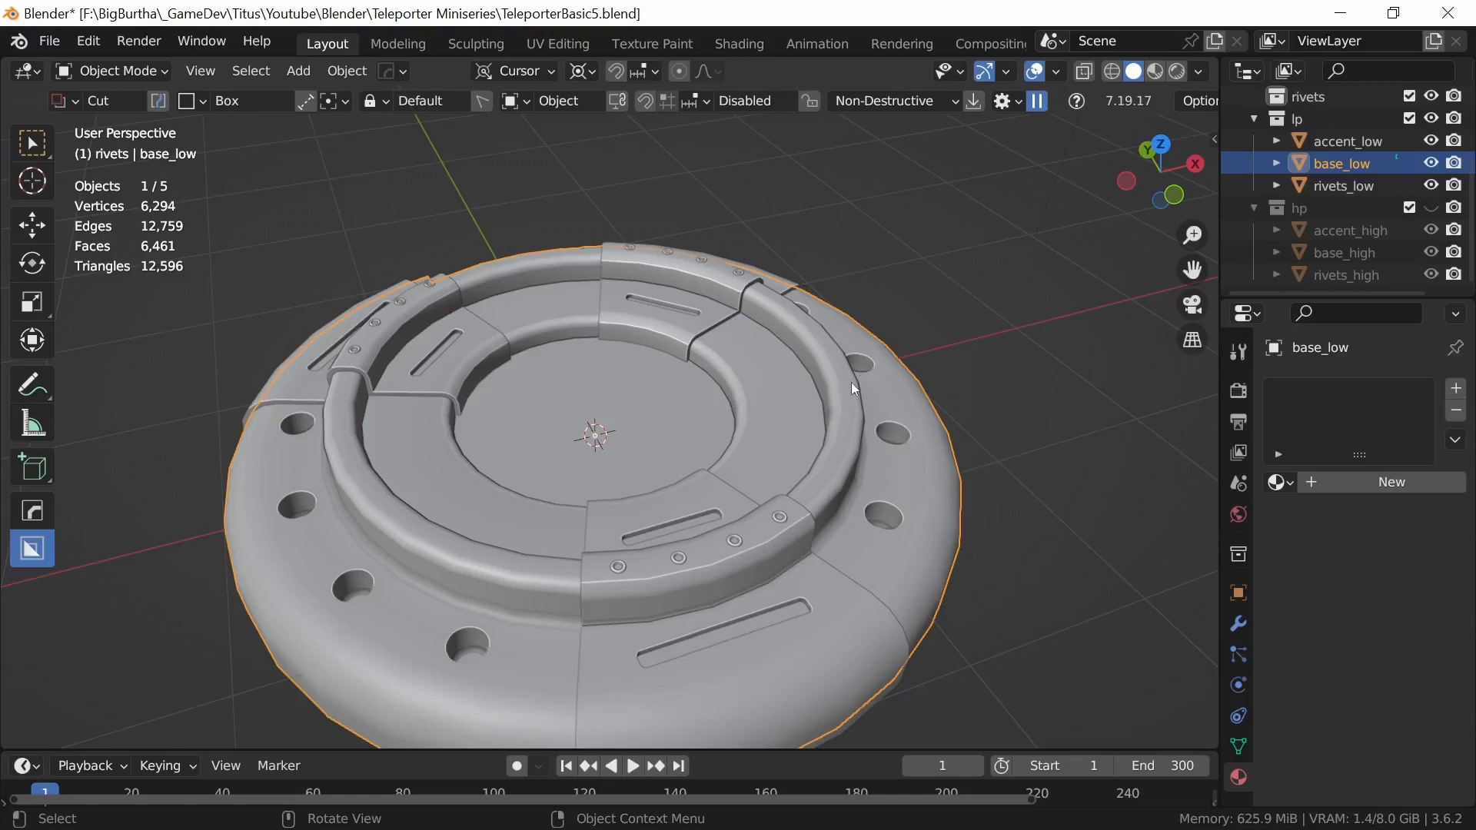
pyautogui.moveTo(794, 404); pyautogui.dragTo(787, 446, button='middle')
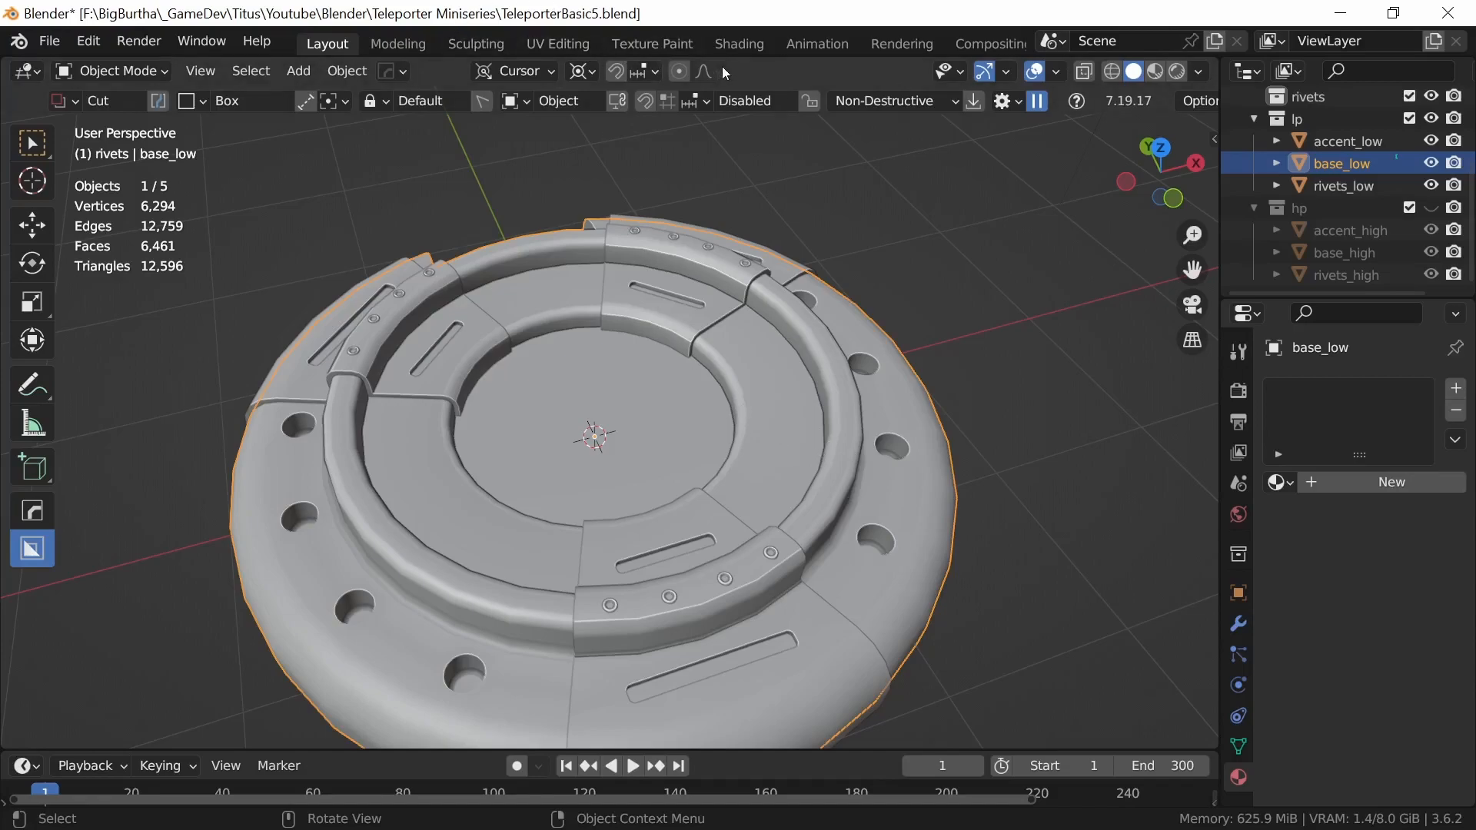
pyautogui.click(573, 44)
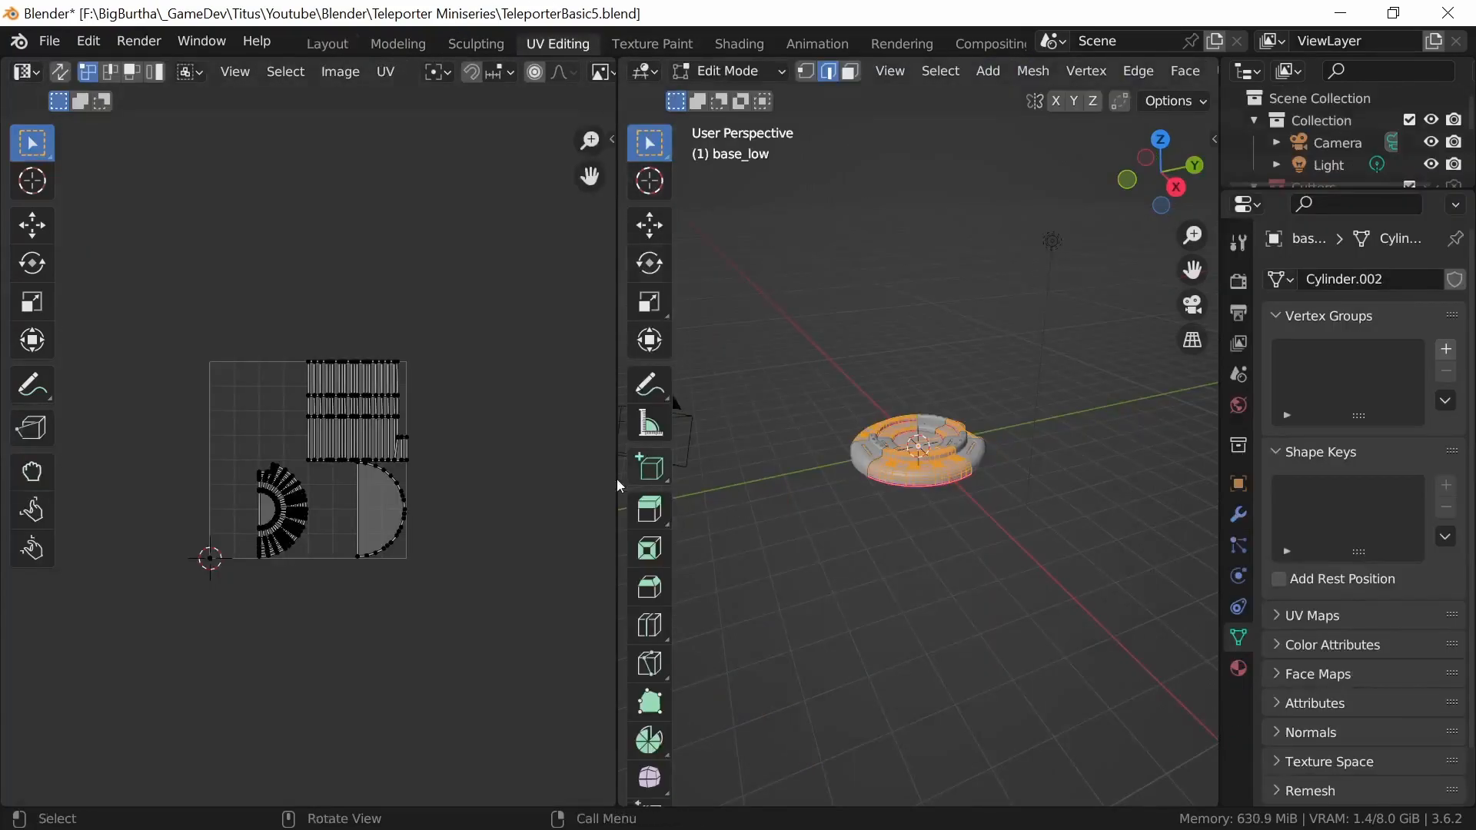
# - Start a new image in the UV editor and name it UV_Teleporter_4k
pyautogui.click(347, 75)
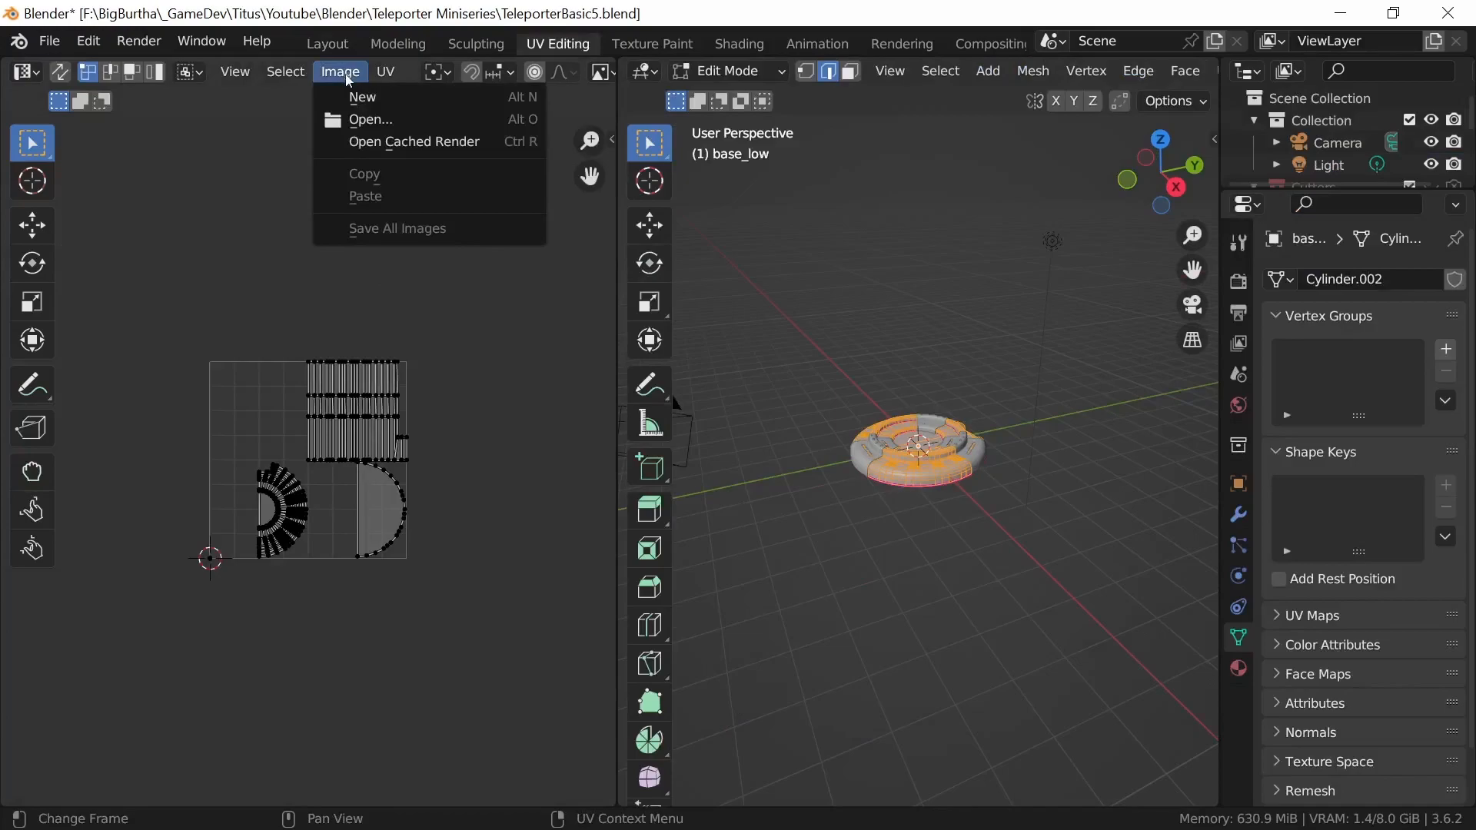
pyautogui.click(386, 95)
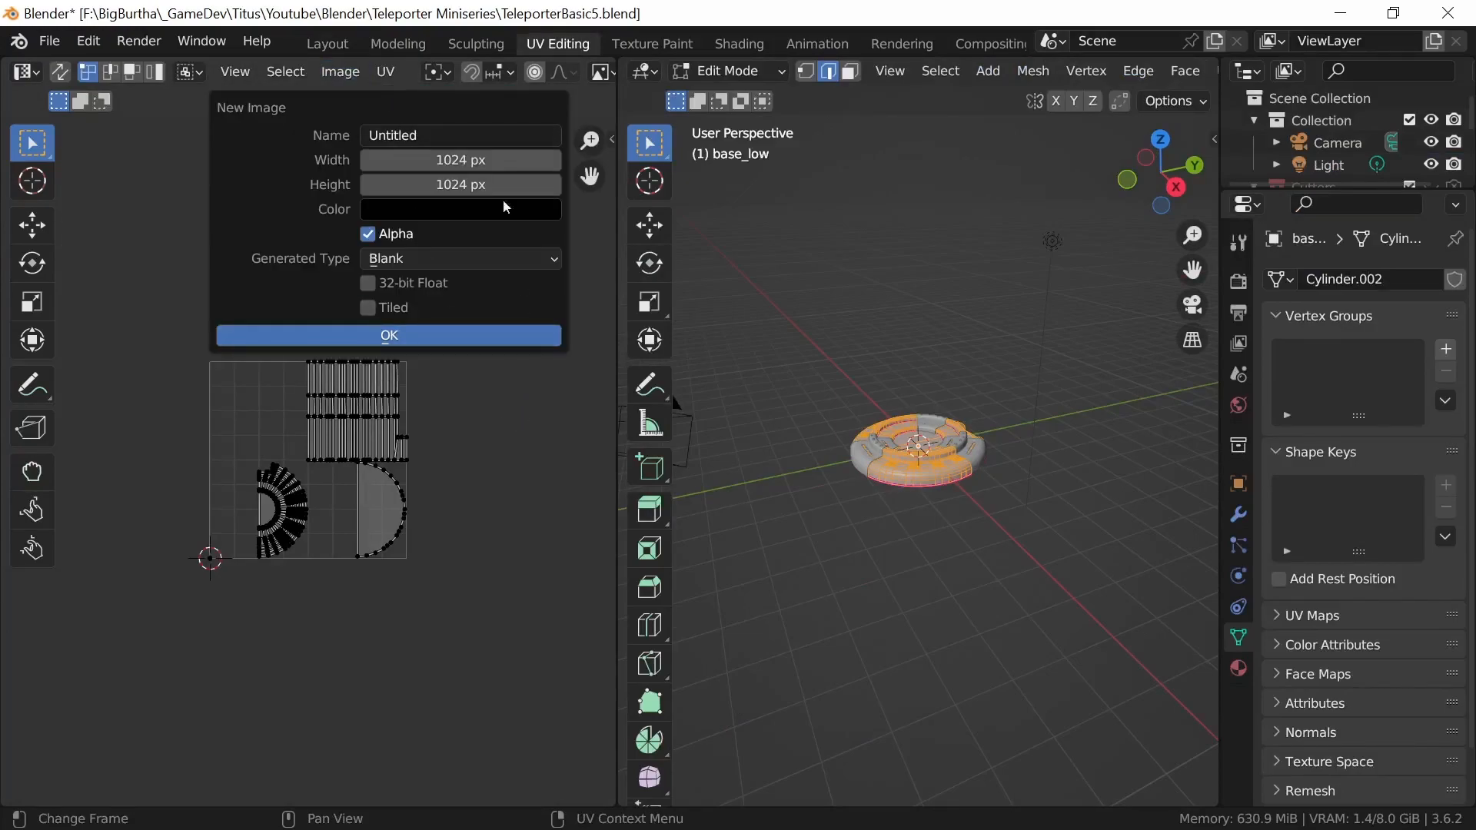
pyautogui.click(445, 132)
pyautogui.write('UV_Teleporter_4k')
pyautogui.press('Return')
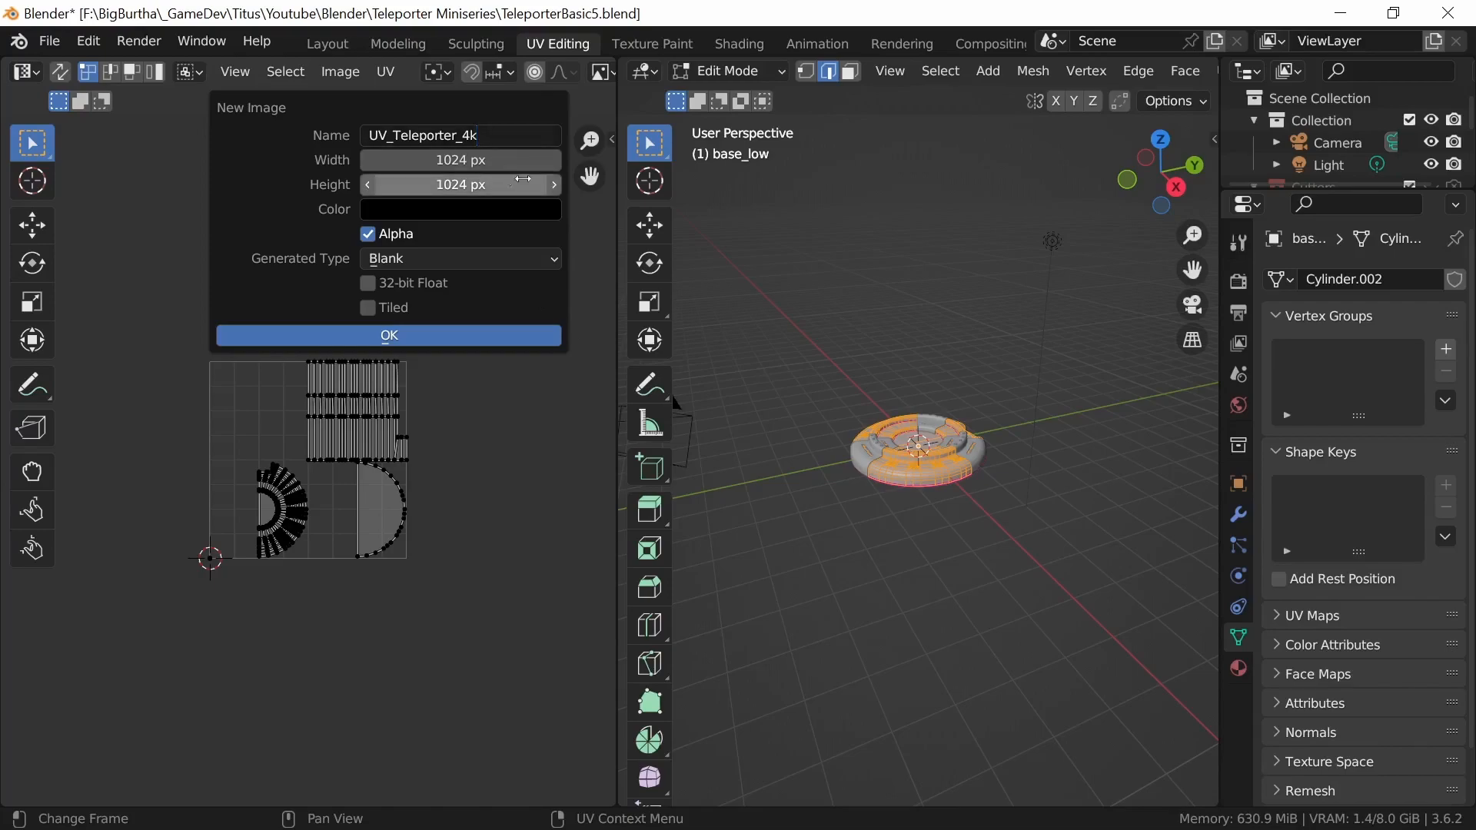
# - Set the new image to 4096 × 4096 px with the Color Grid generated type and create it
pyautogui.moveTo(510, 189); pyautogui.dragTo(504, 182)
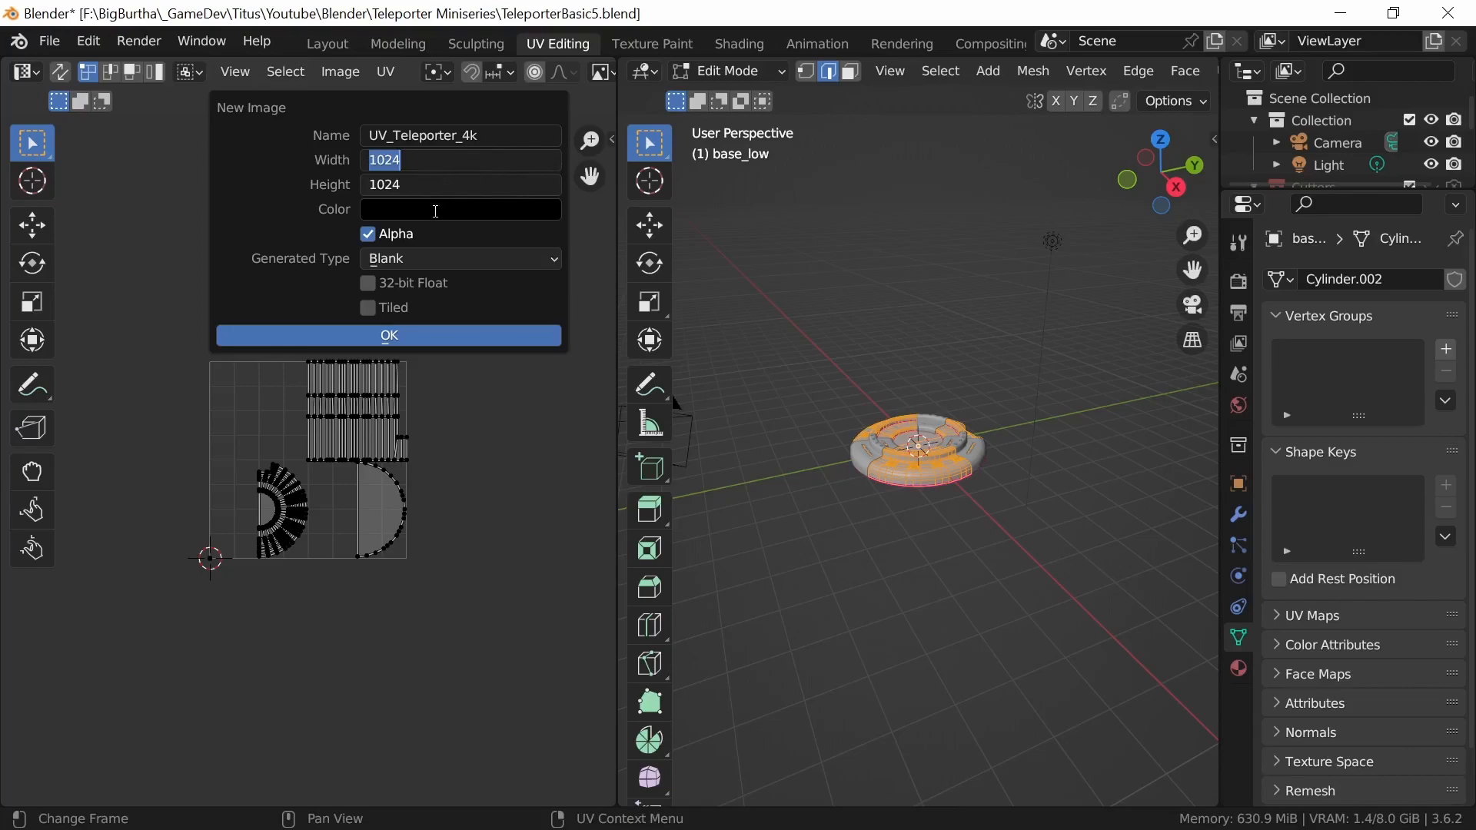
pyautogui.press('End')
pyautogui.write('*4')
pyautogui.press('Return')
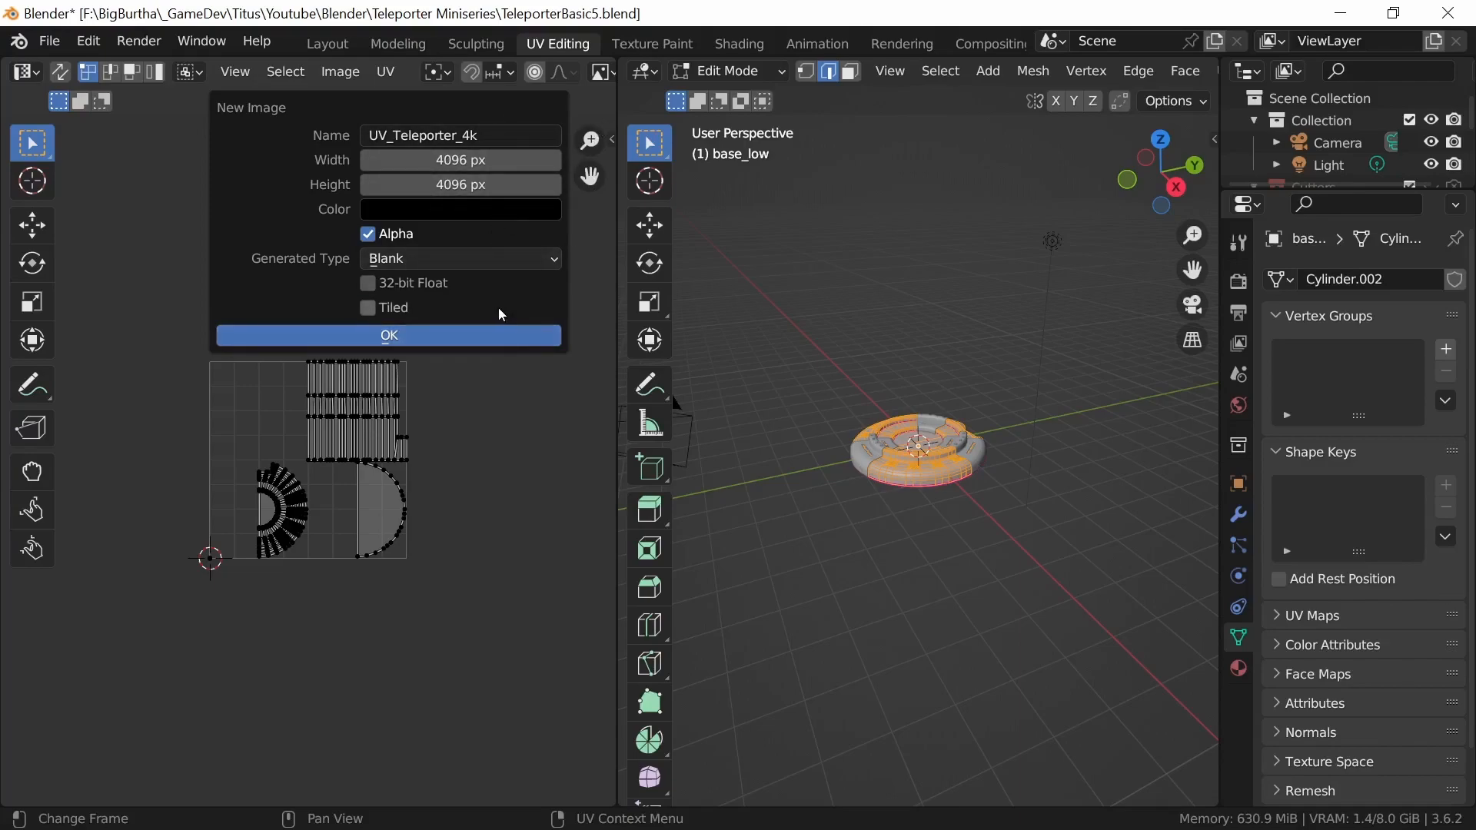
pyautogui.click(546, 260)
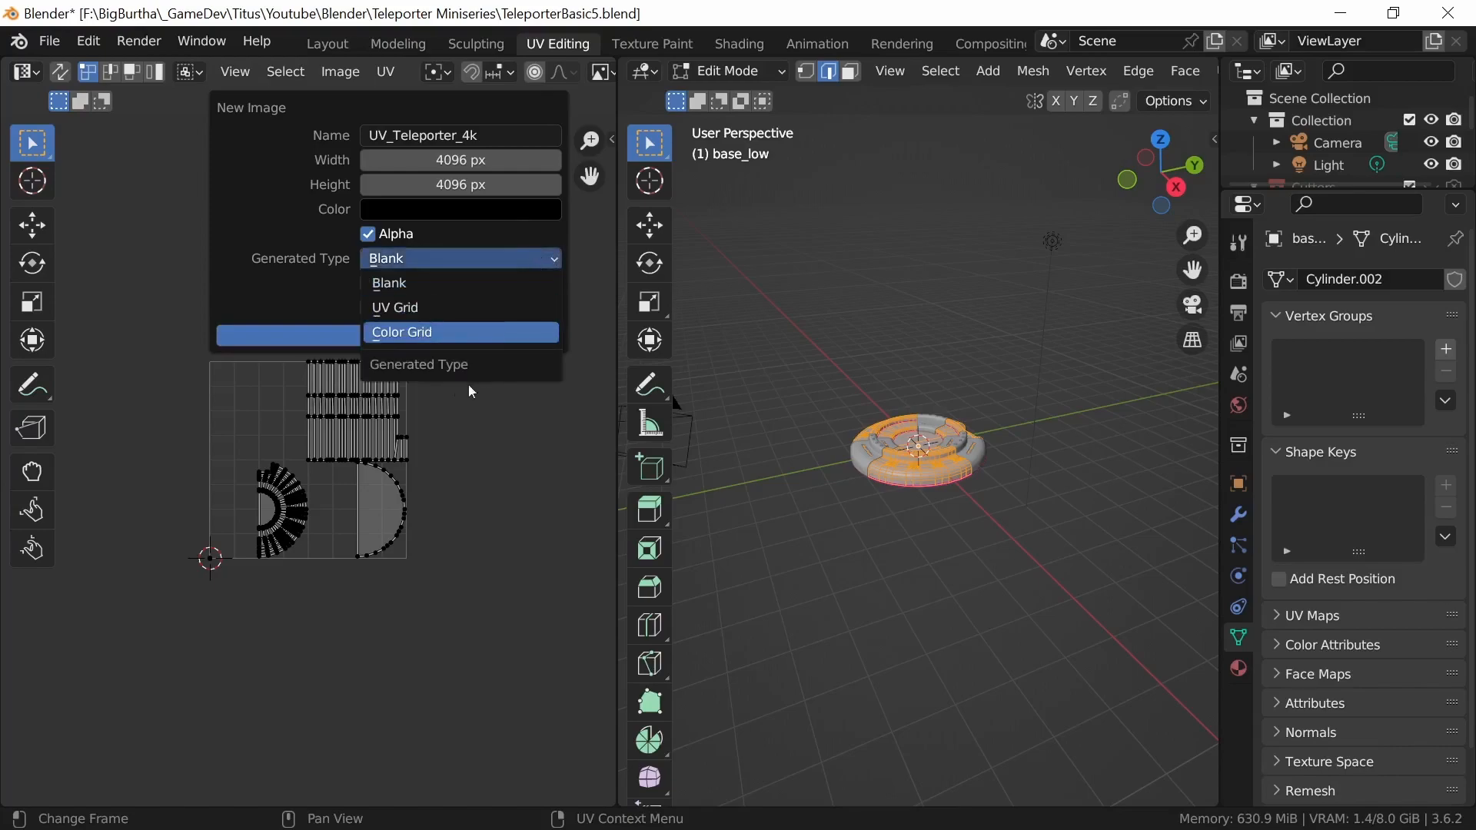
pyautogui.click(430, 332)
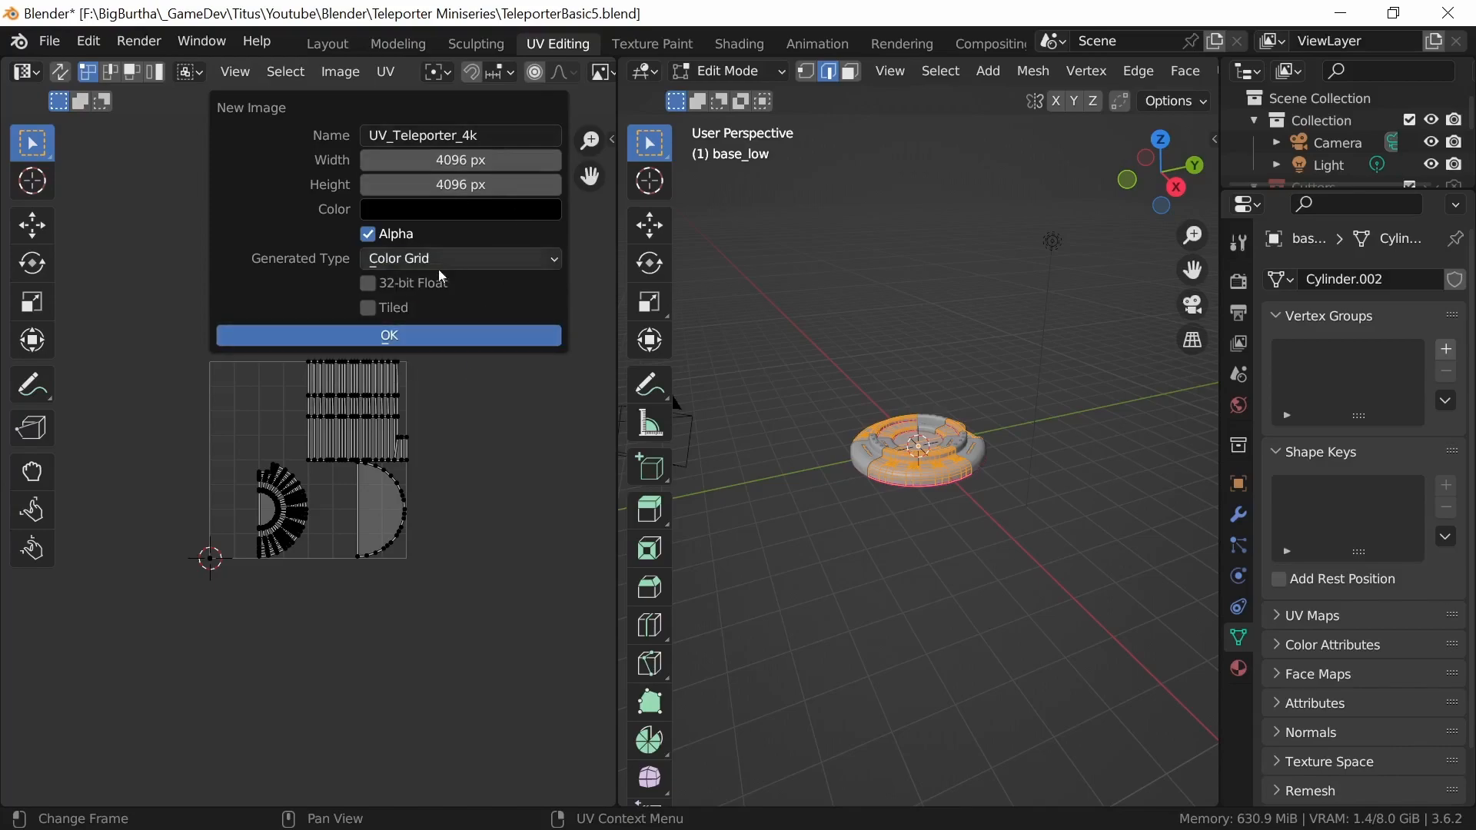
pyautogui.click(435, 338)
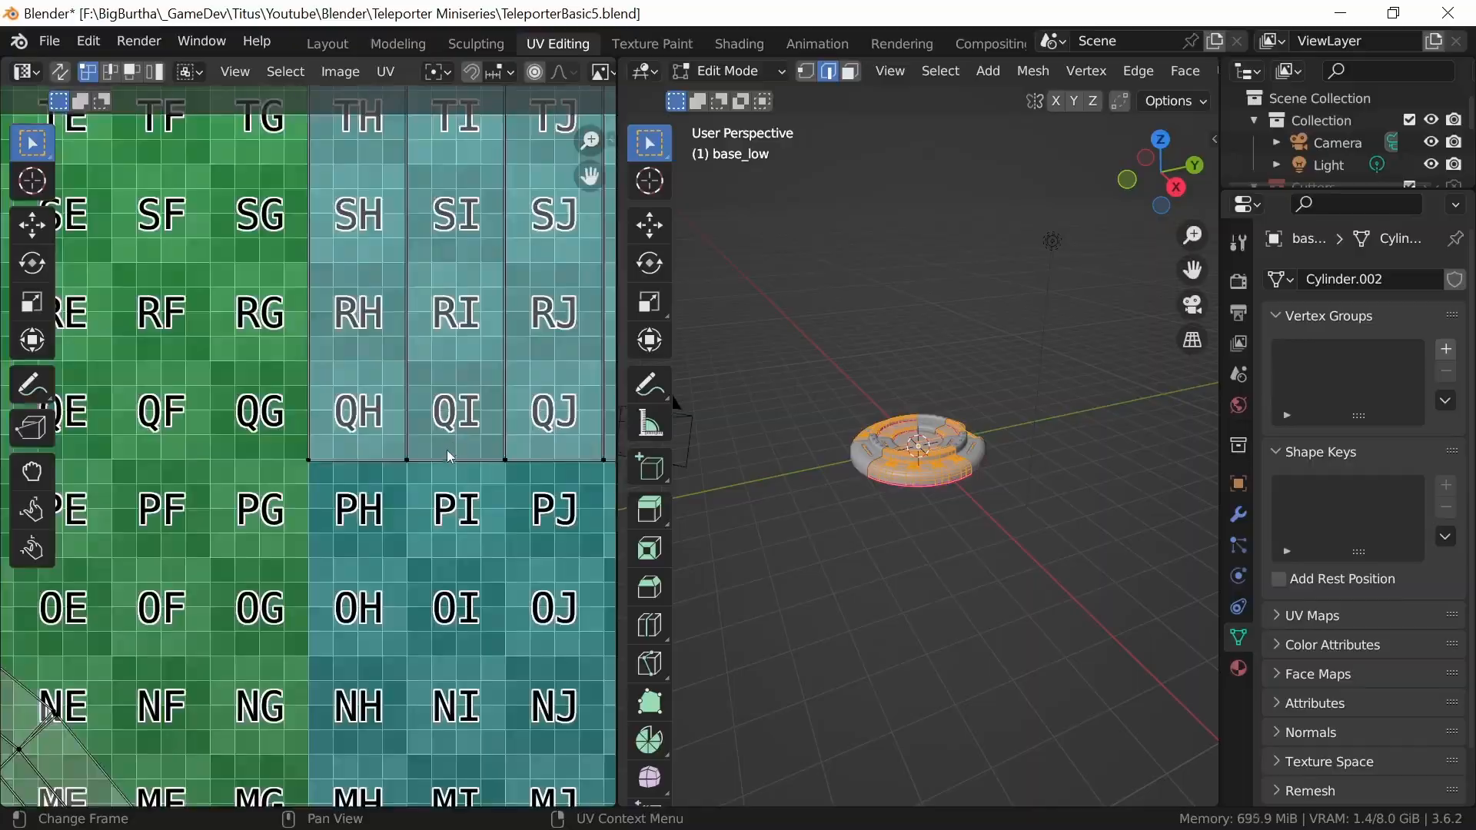
pyautogui.keyDown('ctrl'); pyautogui.moveTo(443, 495); pyautogui.dragTo(484, 500, button='middle'); pyautogui.keyUp('ctrl')
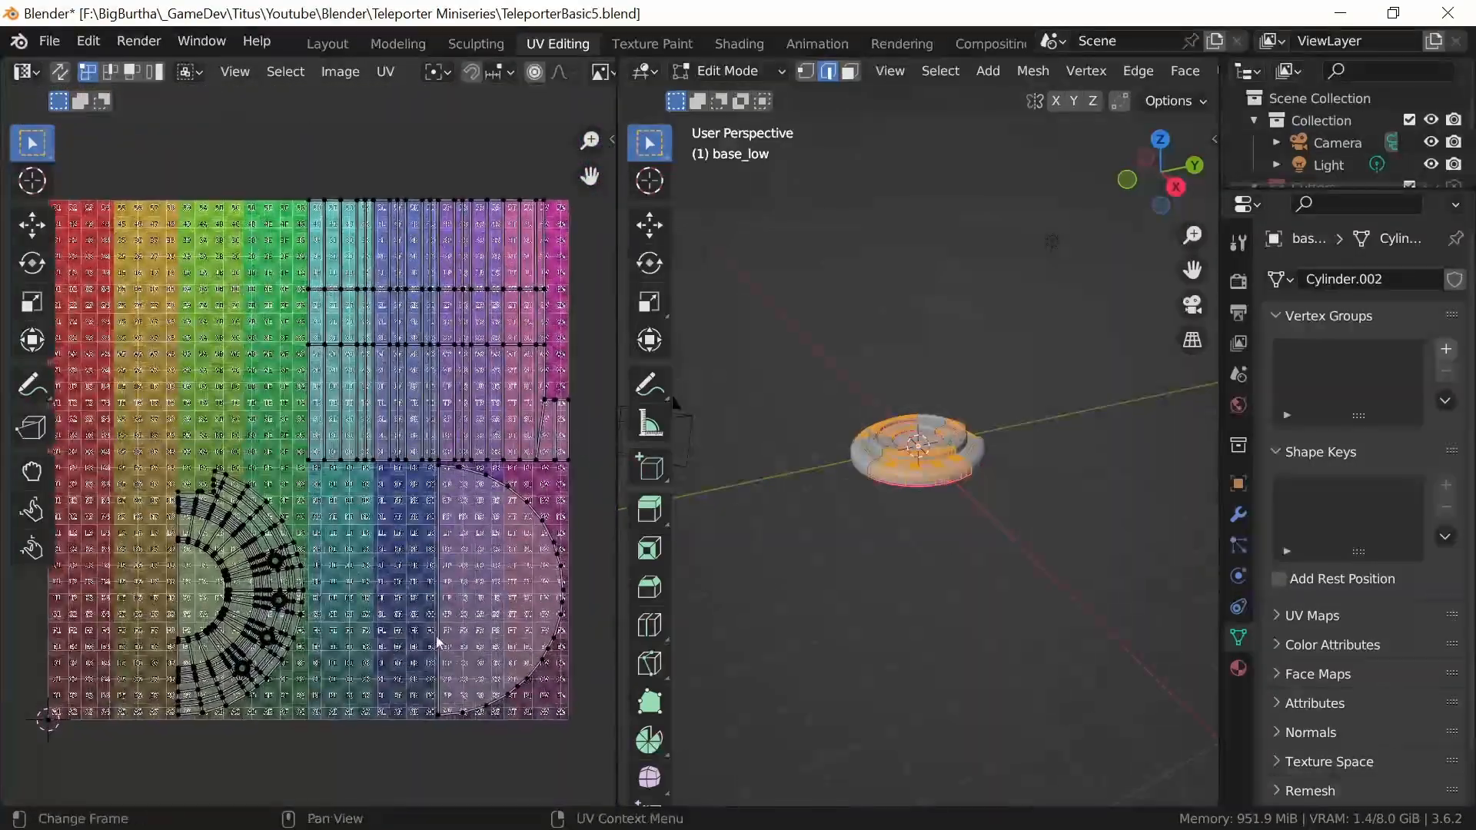
# - Turn on UV sync selection and circle-select a patch of faces around a hole on the base's outer ring
pyautogui.click(59, 72)
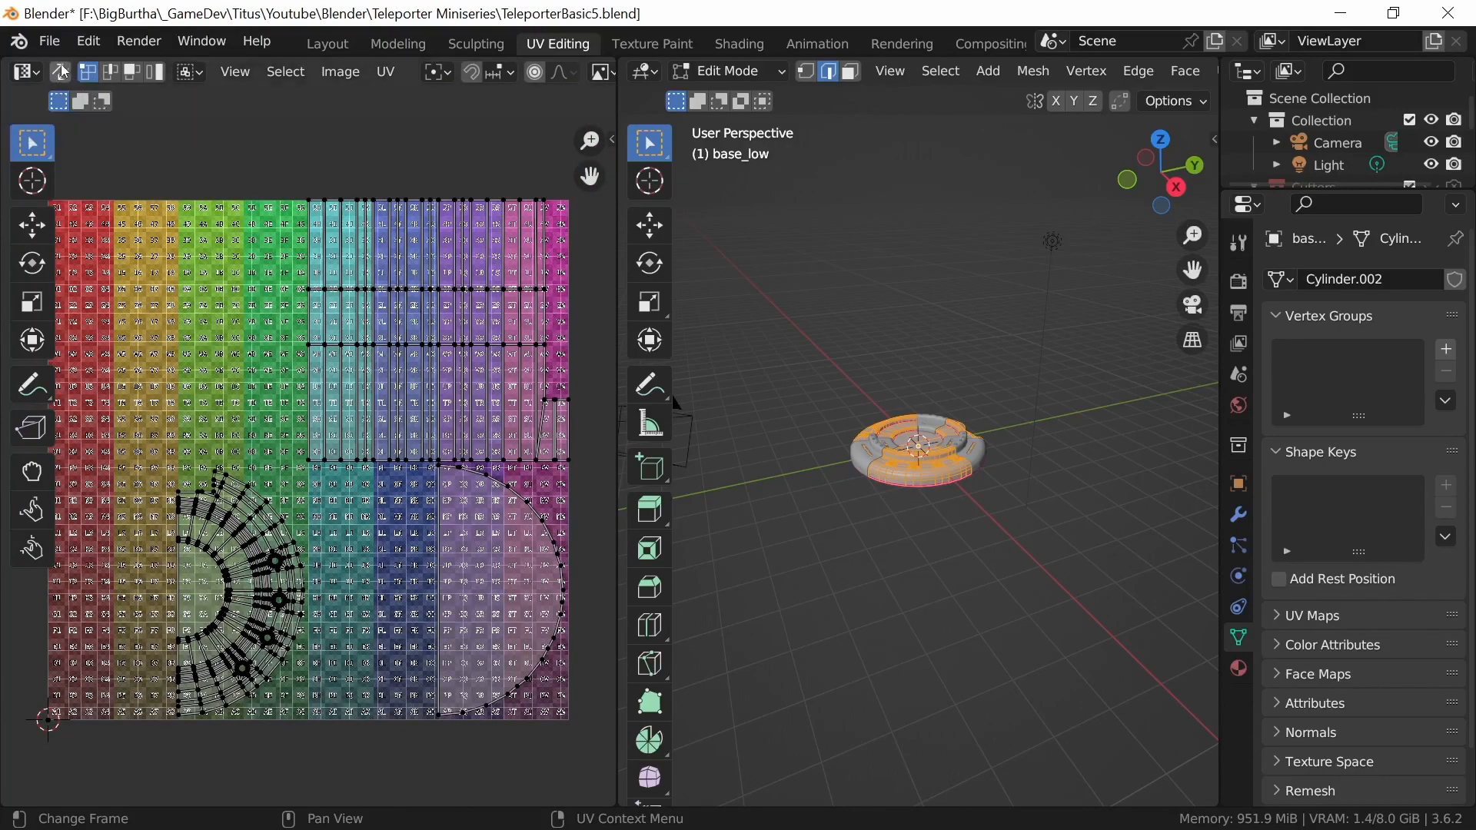
pyautogui.moveTo(948, 548); pyautogui.dragTo(969, 582, button='middle')
pyautogui.keyDown('ctrl'); pyautogui.moveTo(997, 634); pyautogui.dragTo(986, 509, button='middle'); pyautogui.keyUp('ctrl')
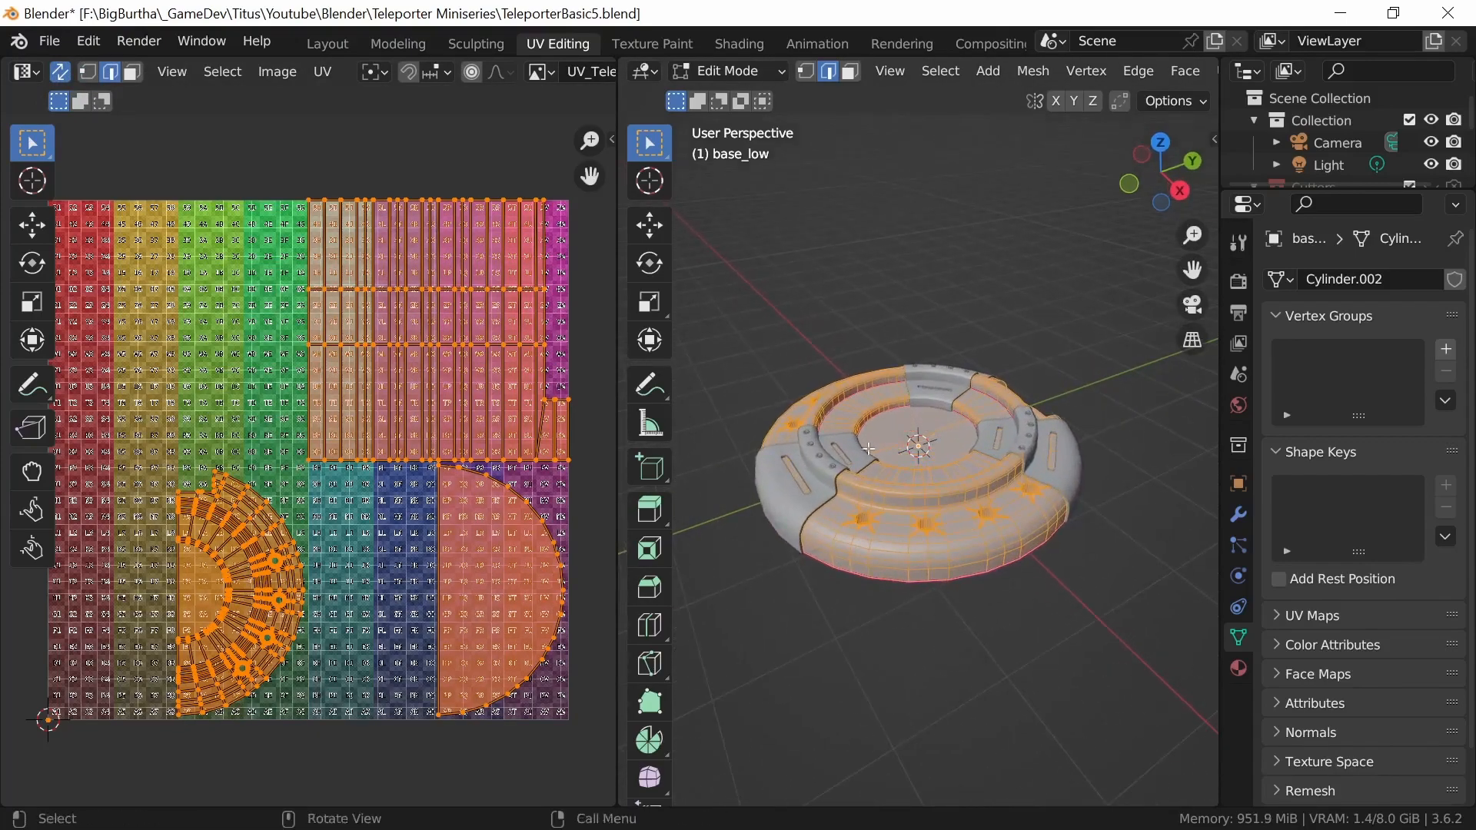
pyautogui.click(982, 535)
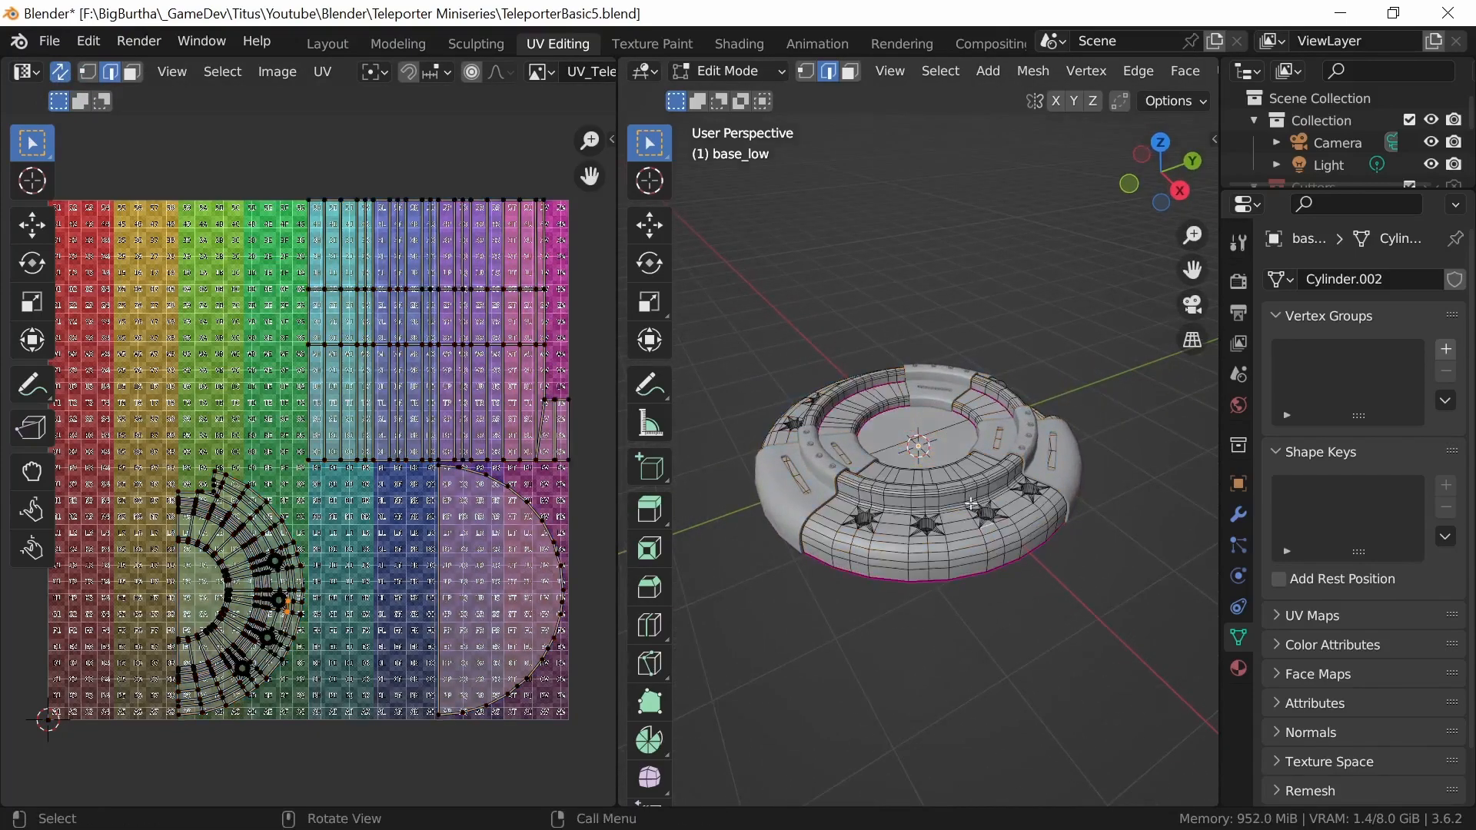
pyautogui.press('c')
pyautogui.moveTo(958, 519)
pyautogui.mouseDown()
pyautogui.moveTo(984, 511)
pyautogui.moveTo(973, 527)
pyautogui.mouseUp()
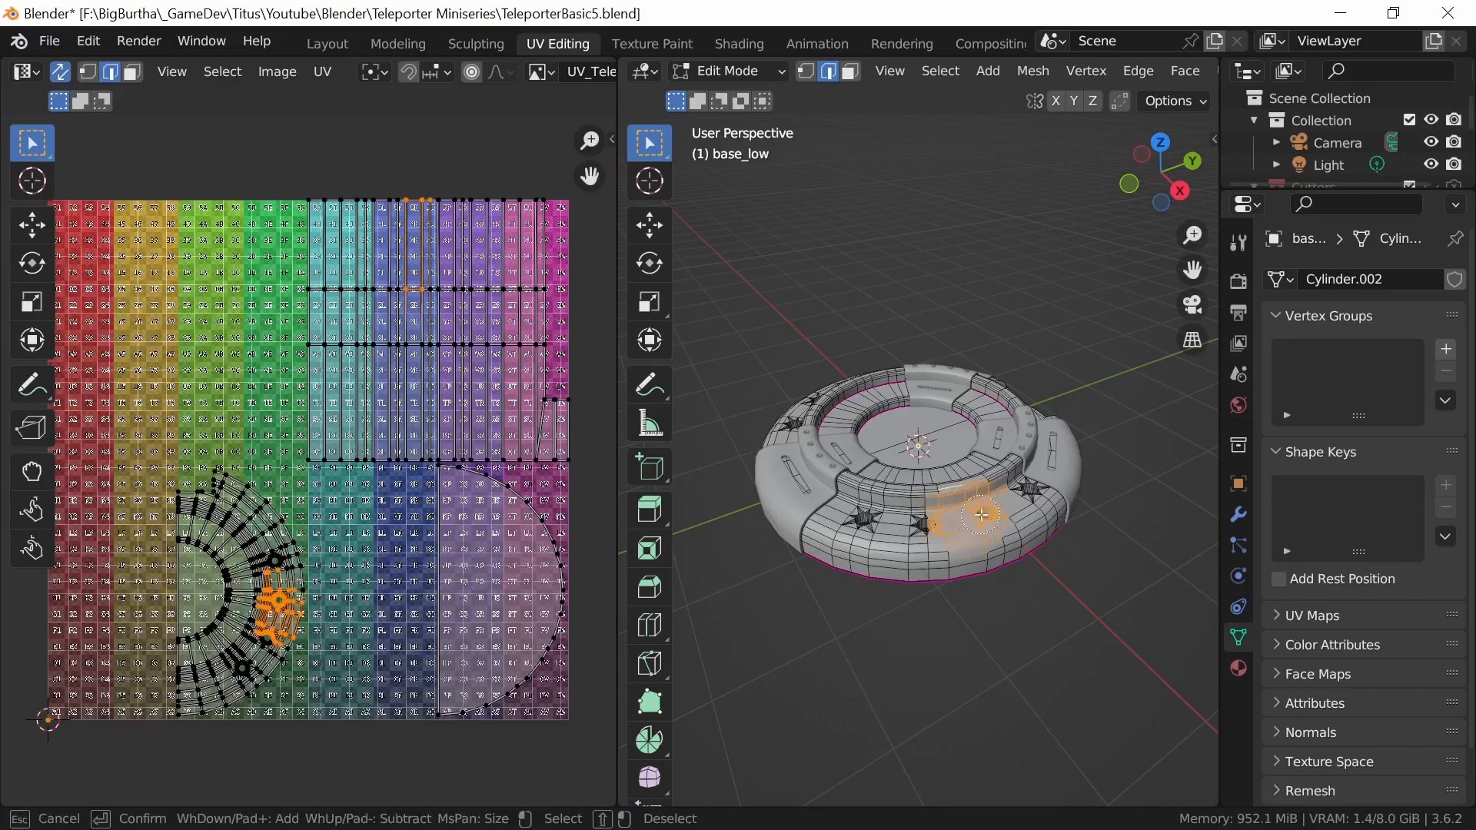
pyautogui.press('Escape')
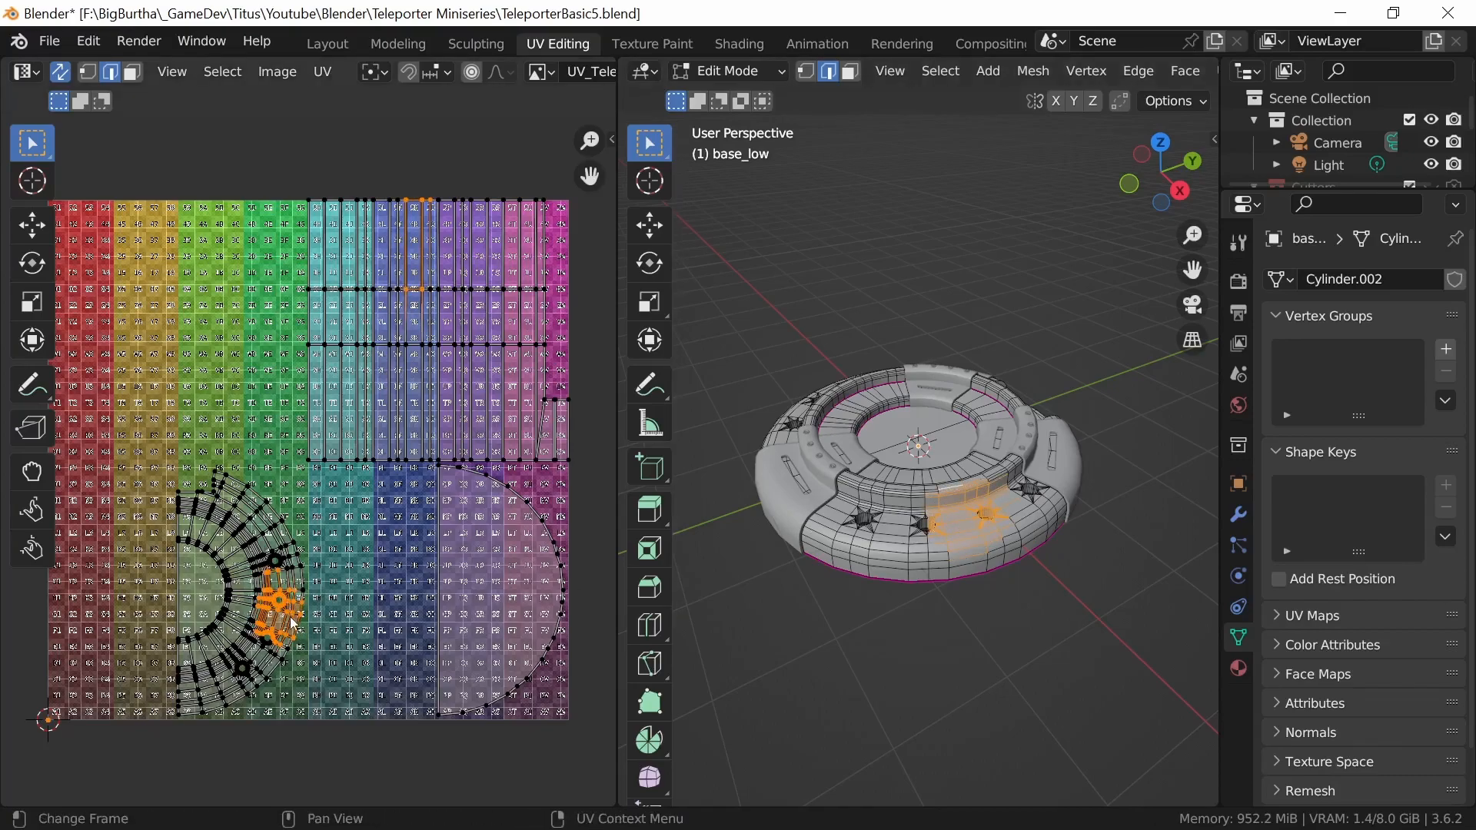
# - Circle-select the upper faces of the half-ring UV island and check where they lie on the model
pyautogui.click(419, 422)
pyautogui.press('c')
pyautogui.moveTo(230, 534)
pyautogui.mouseDown()
pyautogui.moveTo(209, 511)
pyautogui.moveTo(259, 561)
pyautogui.mouseUp()
pyautogui.press('Escape')
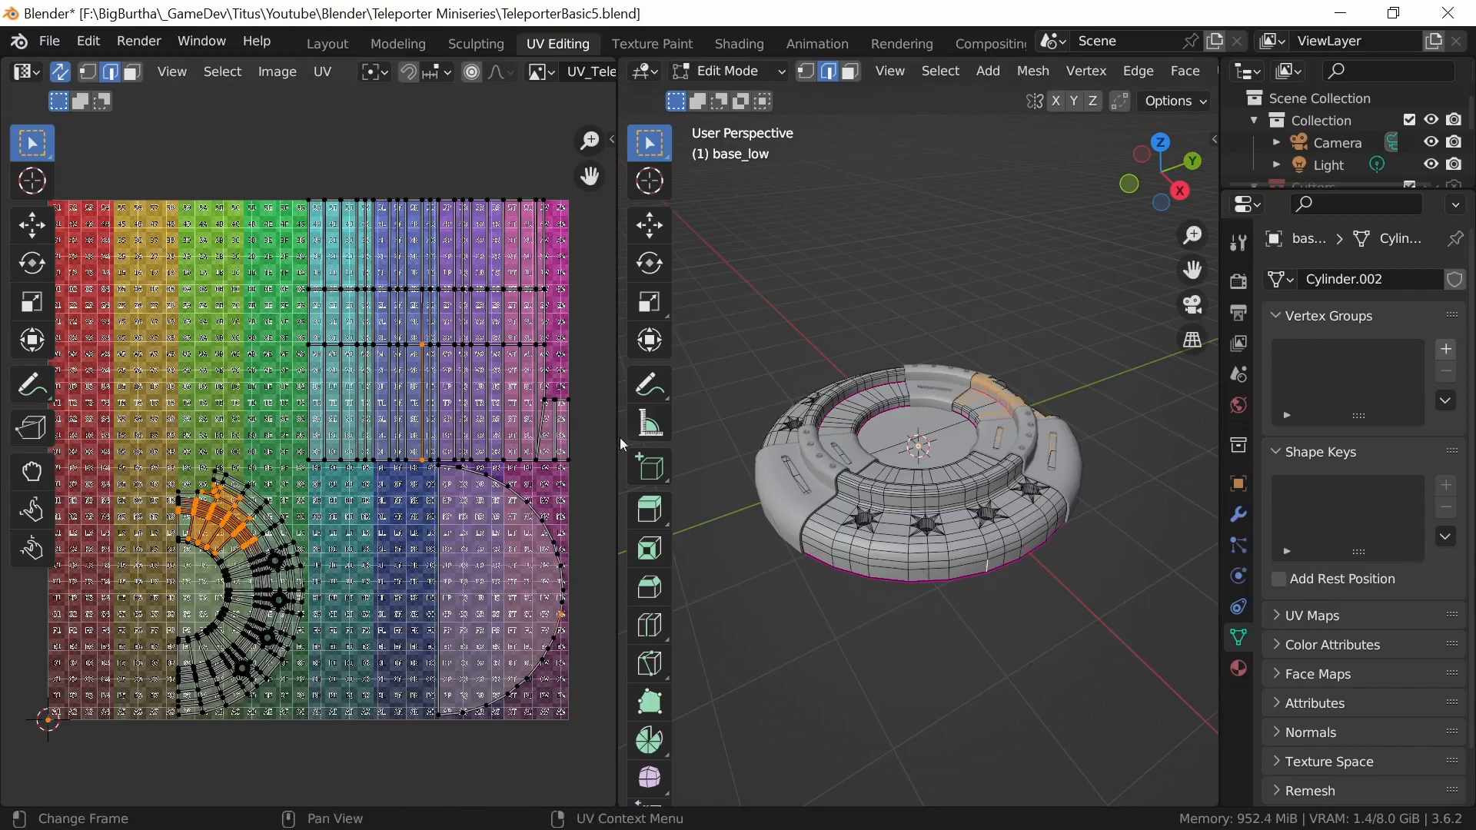
pyautogui.moveTo(1010, 449)
pyautogui.mouseDown(button='middle')
pyautogui.moveTo(1024, 464)
pyautogui.moveTo(1028, 447)
pyautogui.moveTo(993, 462)
pyautogui.mouseUp(button='middle')
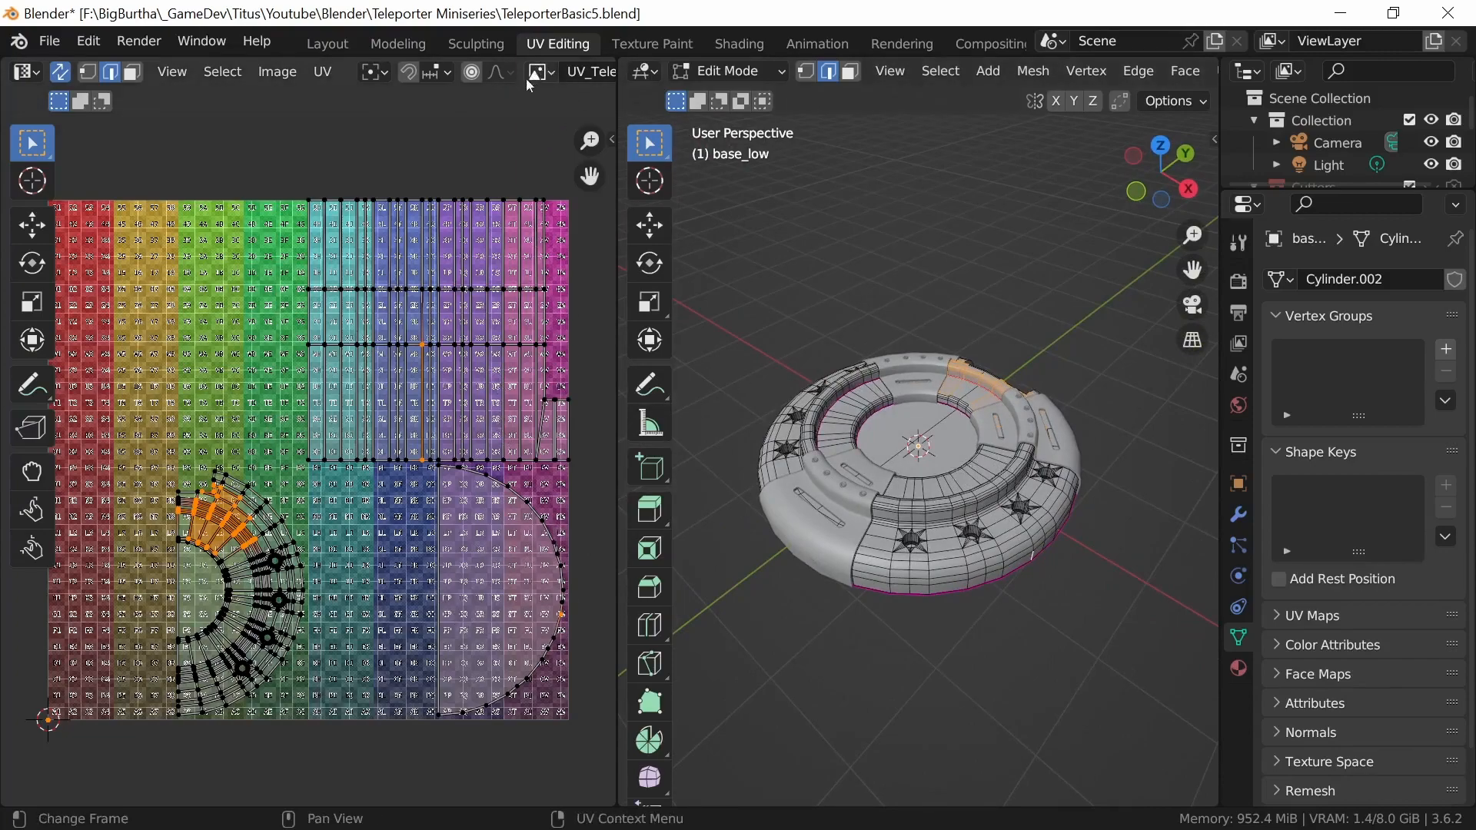
# - Turn on the Display Stretch overlay in the UV editor and inspect the base's UV islands for distortion
pyautogui.scroll(-10, 537, 70)
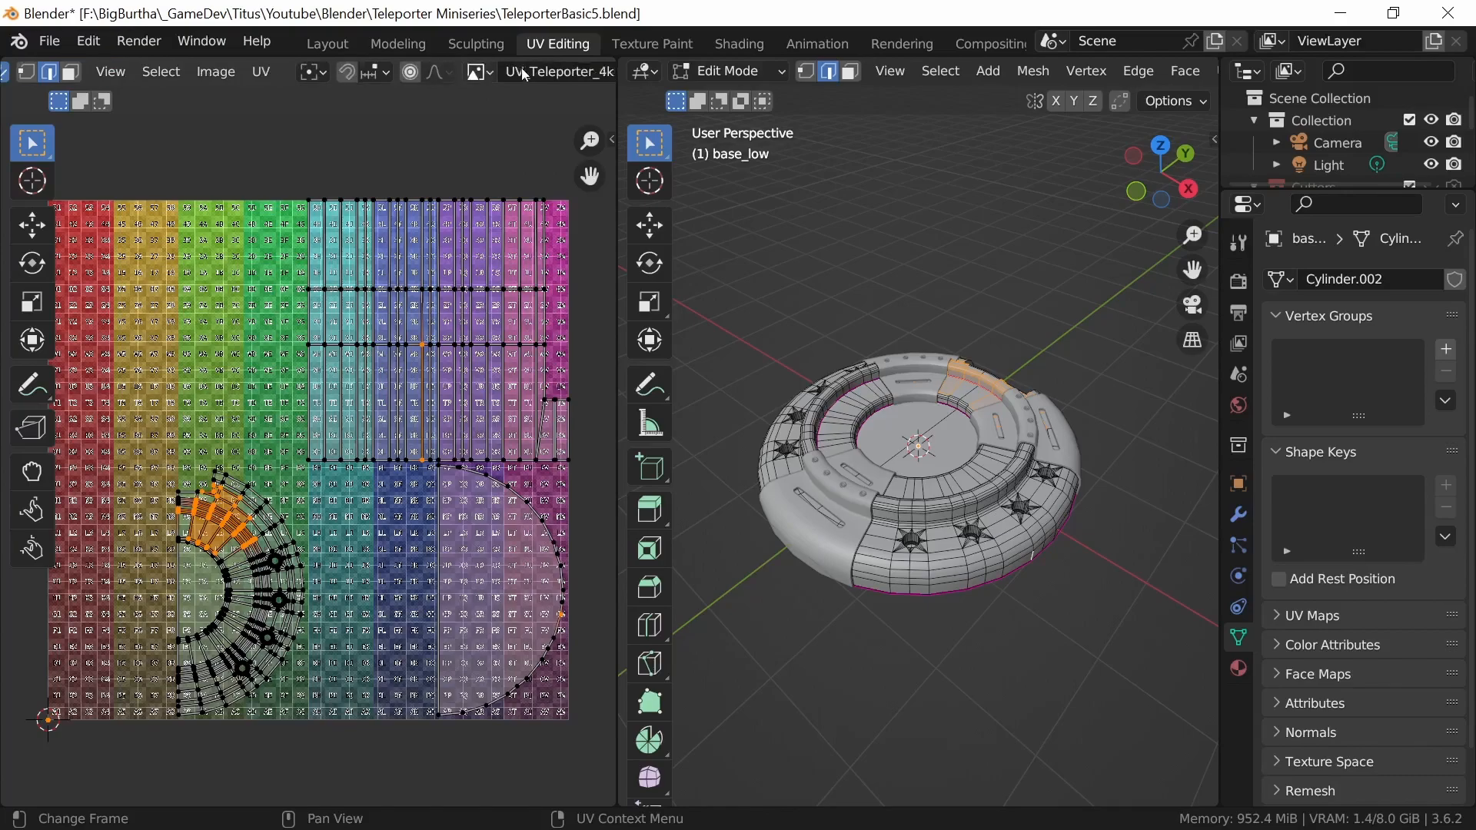
pyautogui.scroll(-3, 544, 71)
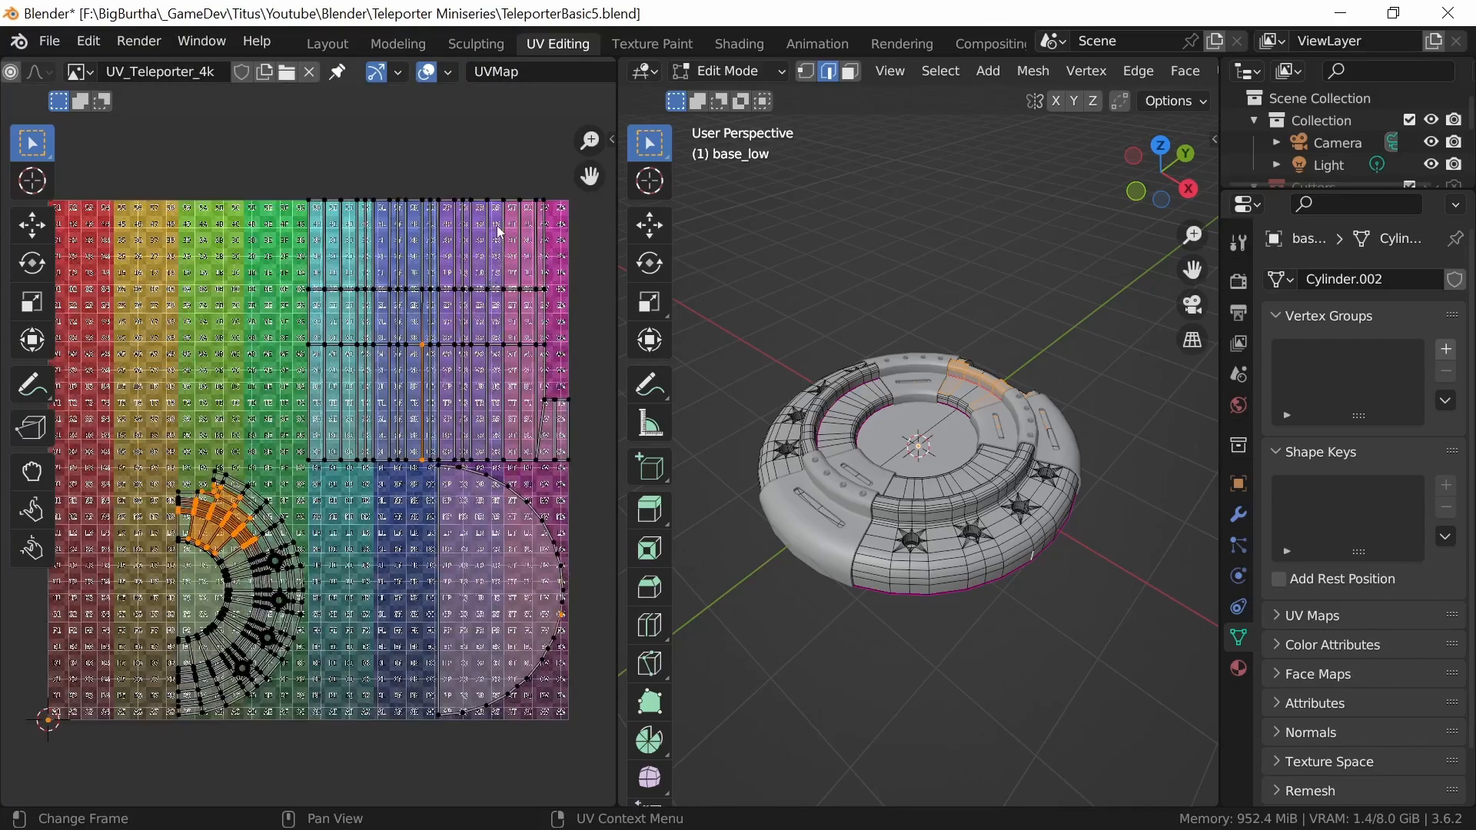
pyautogui.scroll(1, 481, 162)
pyautogui.click(449, 73)
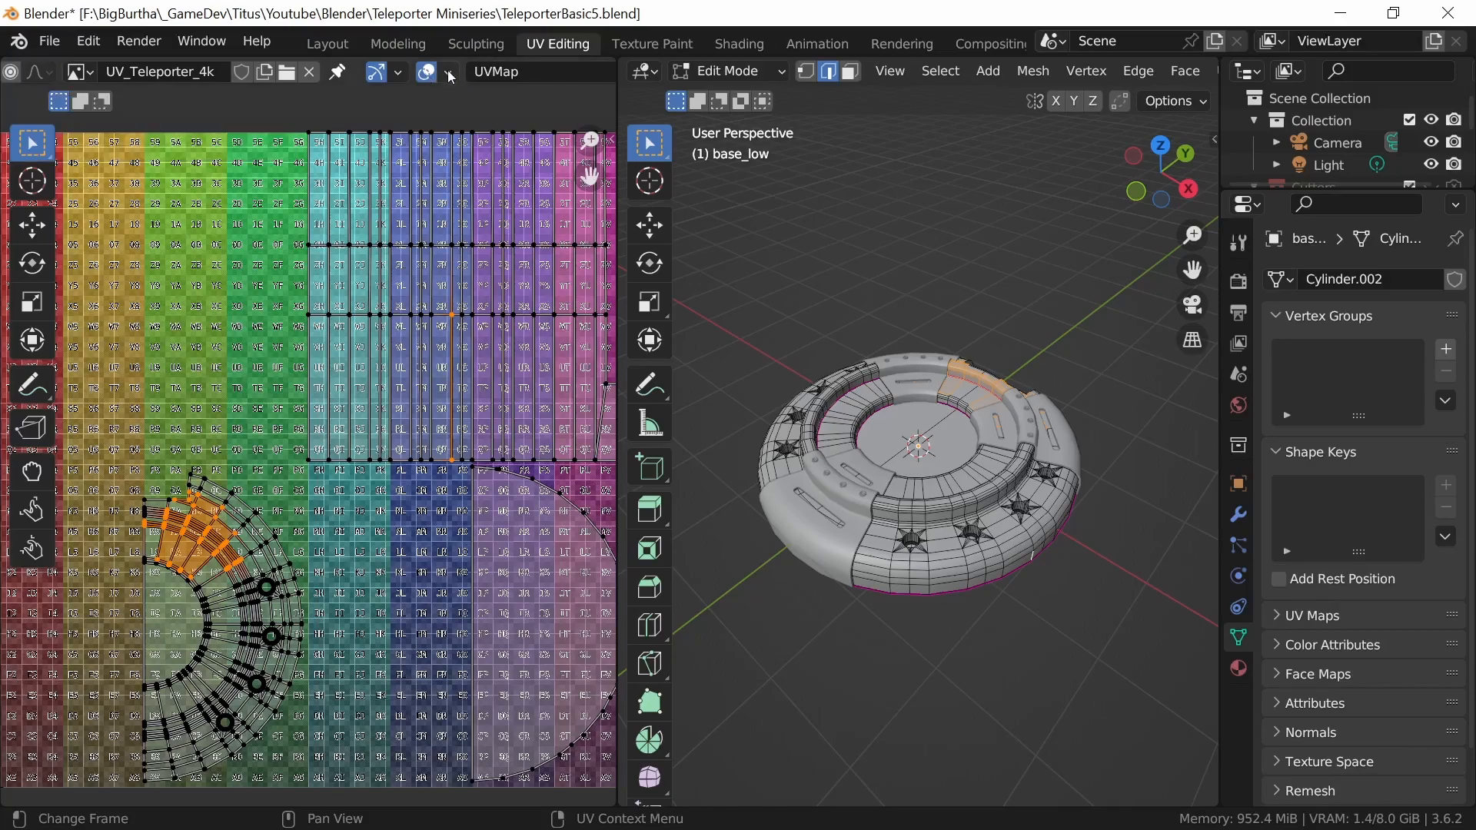
pyautogui.click(448, 73)
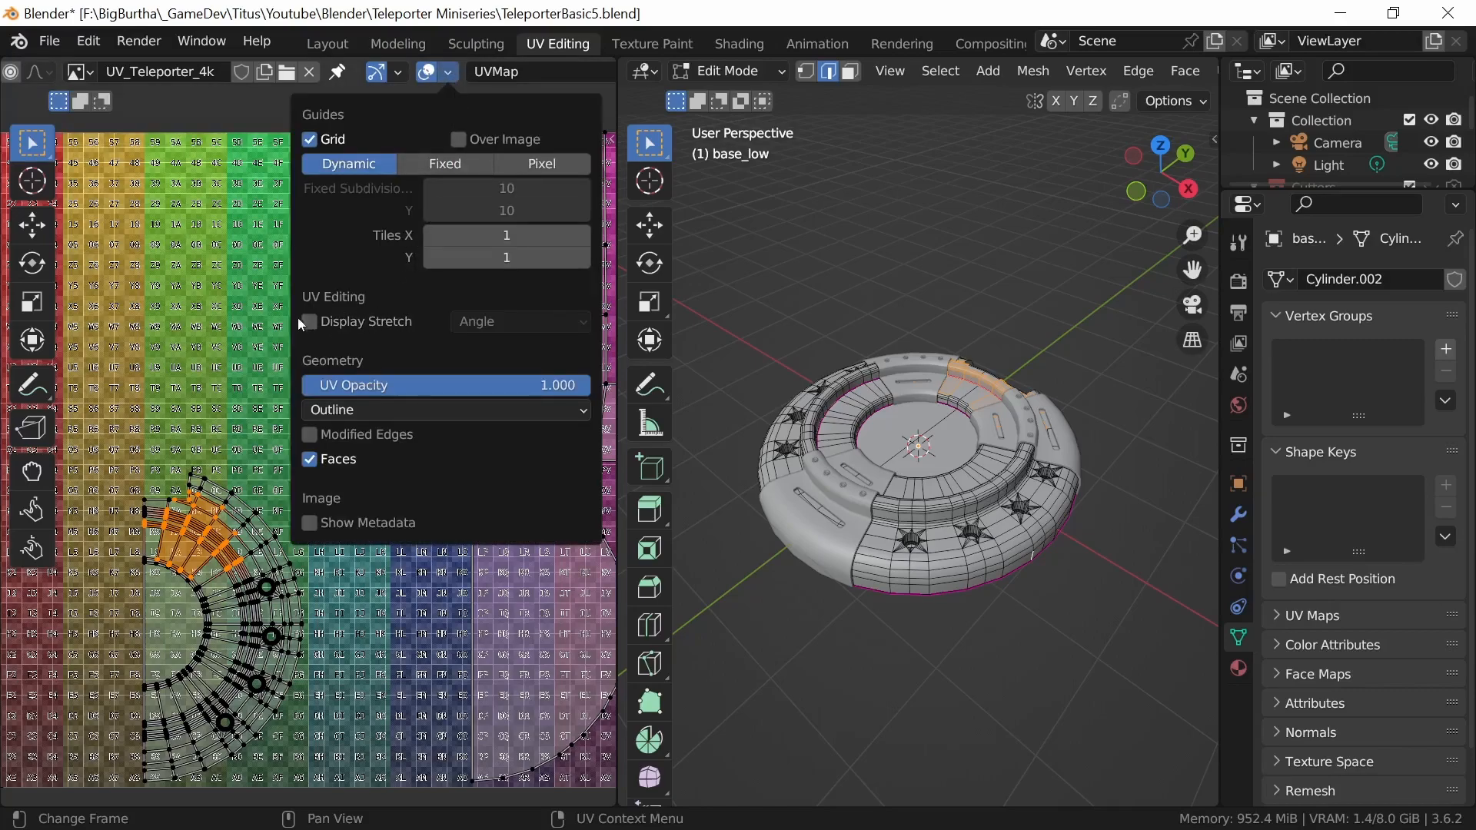
pyautogui.click(348, 322)
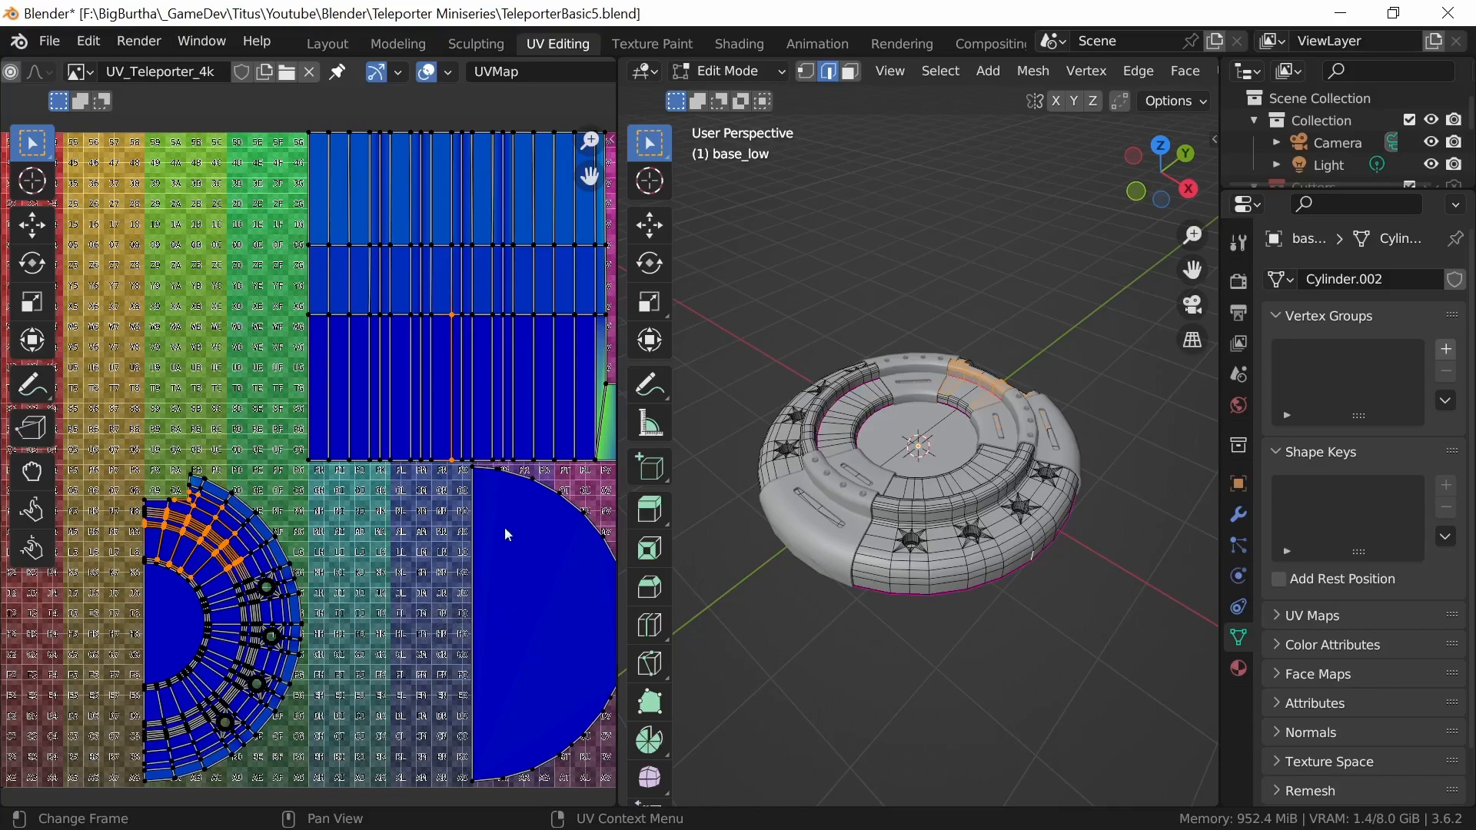
pyautogui.keyDown('ctrl'); pyautogui.moveTo(499, 552); pyautogui.dragTo(393, 456, button='middle'); pyautogui.keyUp('ctrl')
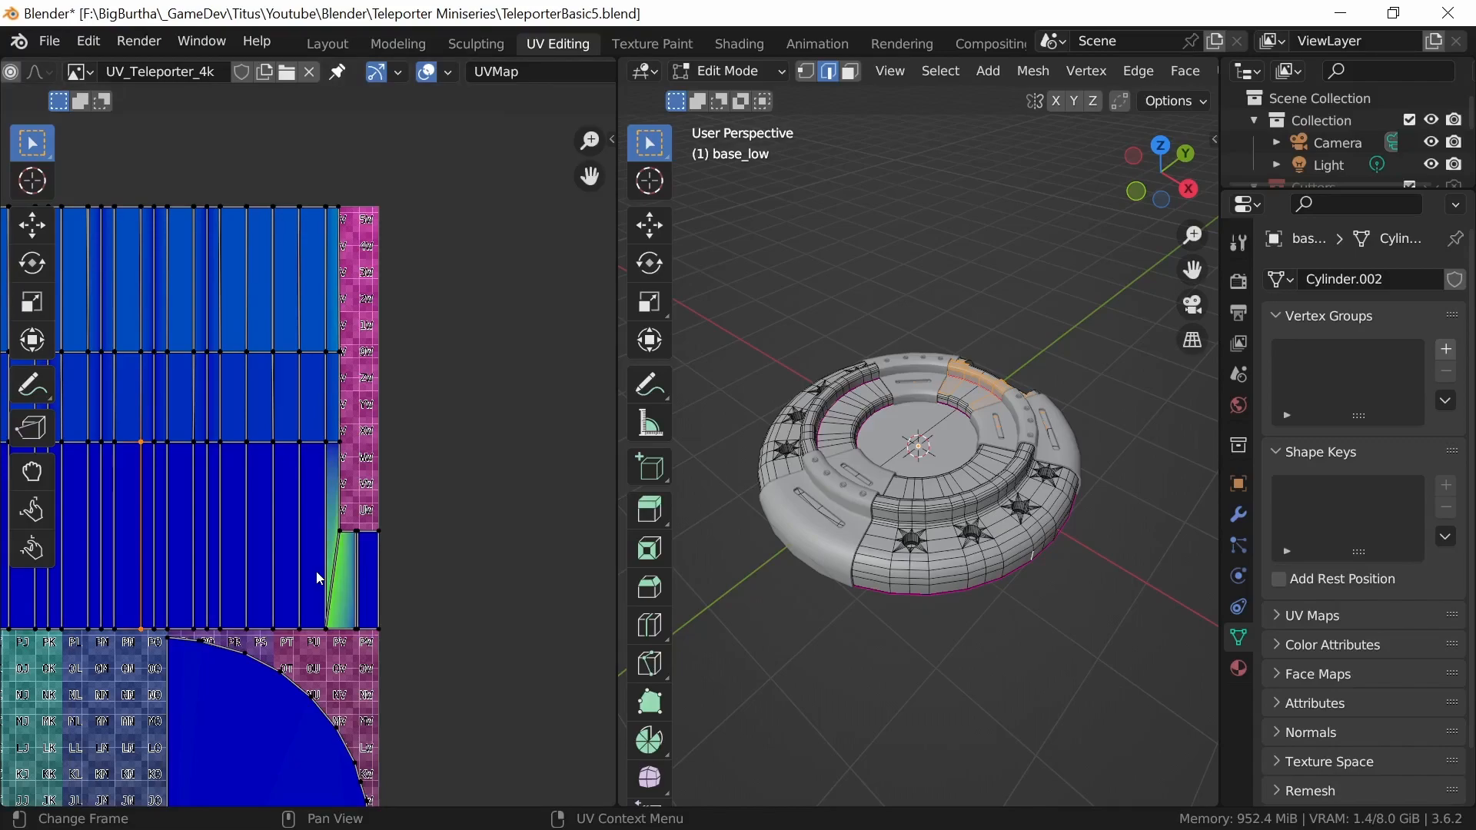
pyautogui.keyDown('shift'); pyautogui.moveTo(342, 676); pyautogui.dragTo(572, 501, button='middle'); pyautogui.keyUp('shift')
pyautogui.keyDown('ctrl'); pyautogui.moveTo(402, 530); pyautogui.dragTo(474, 615, button='middle'); pyautogui.keyUp('ctrl')
pyautogui.keyDown('ctrl'); pyautogui.moveTo(462, 684); pyautogui.dragTo(438, 583, button='middle'); pyautogui.keyUp('ctrl')
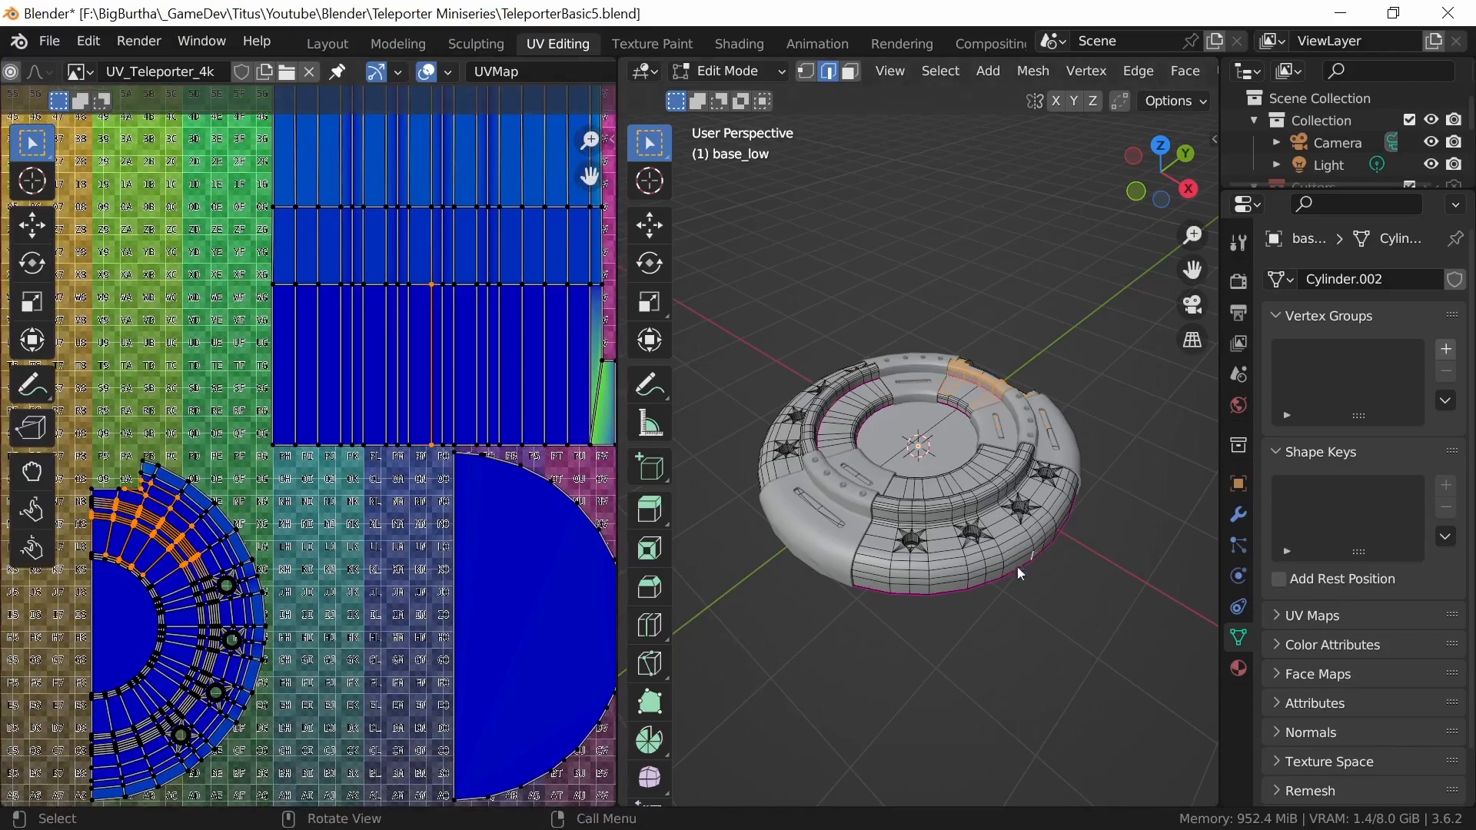
# - Select the entire base_low mesh and unwrap it with Smart UV Project at a 66° angle limit and 0.000 island margin
pyautogui.moveTo(1017, 572); pyautogui.dragTo(1019, 523, button='middle')
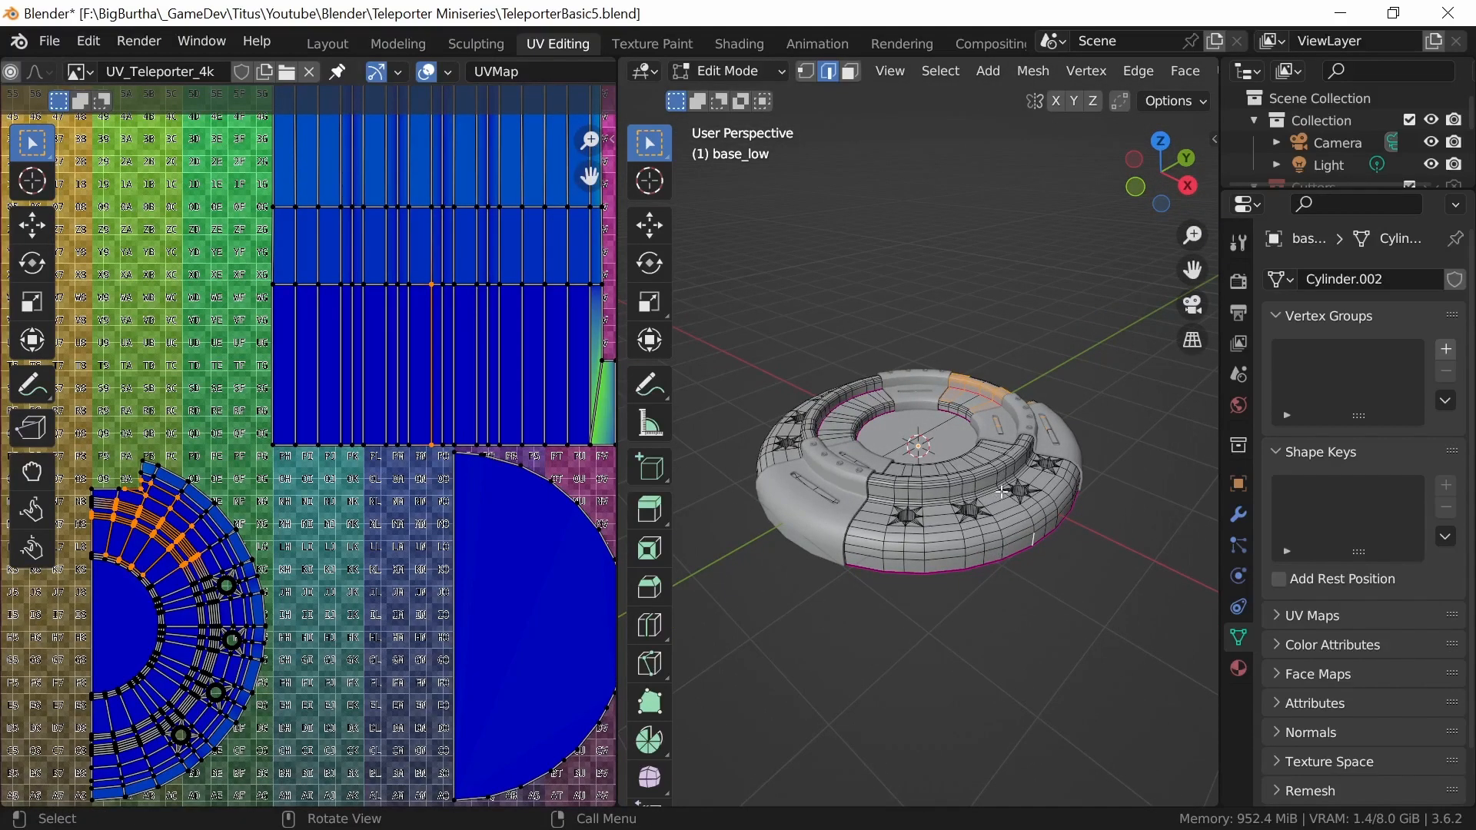
pyautogui.press('l')
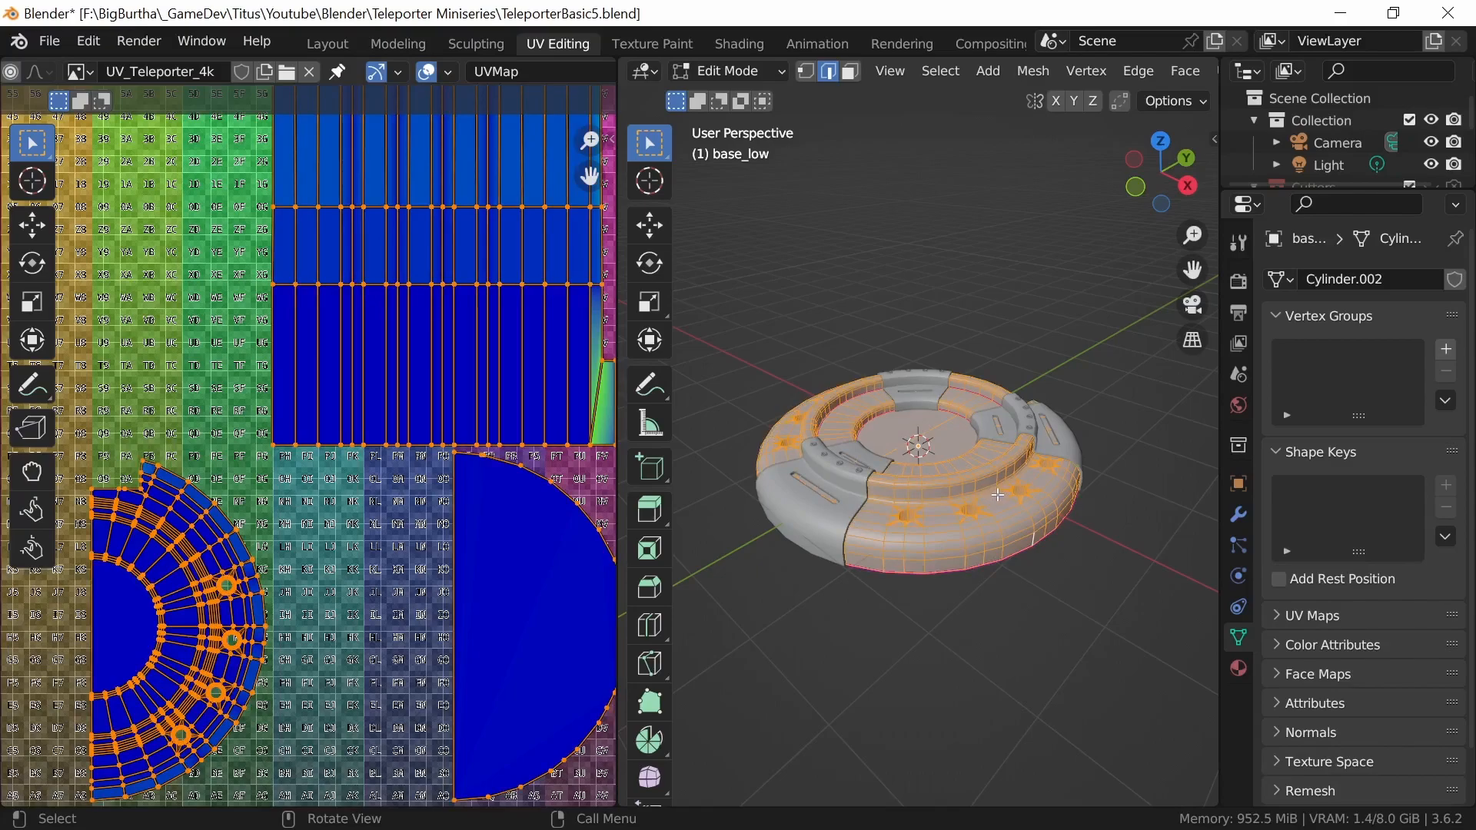
pyautogui.press('u')
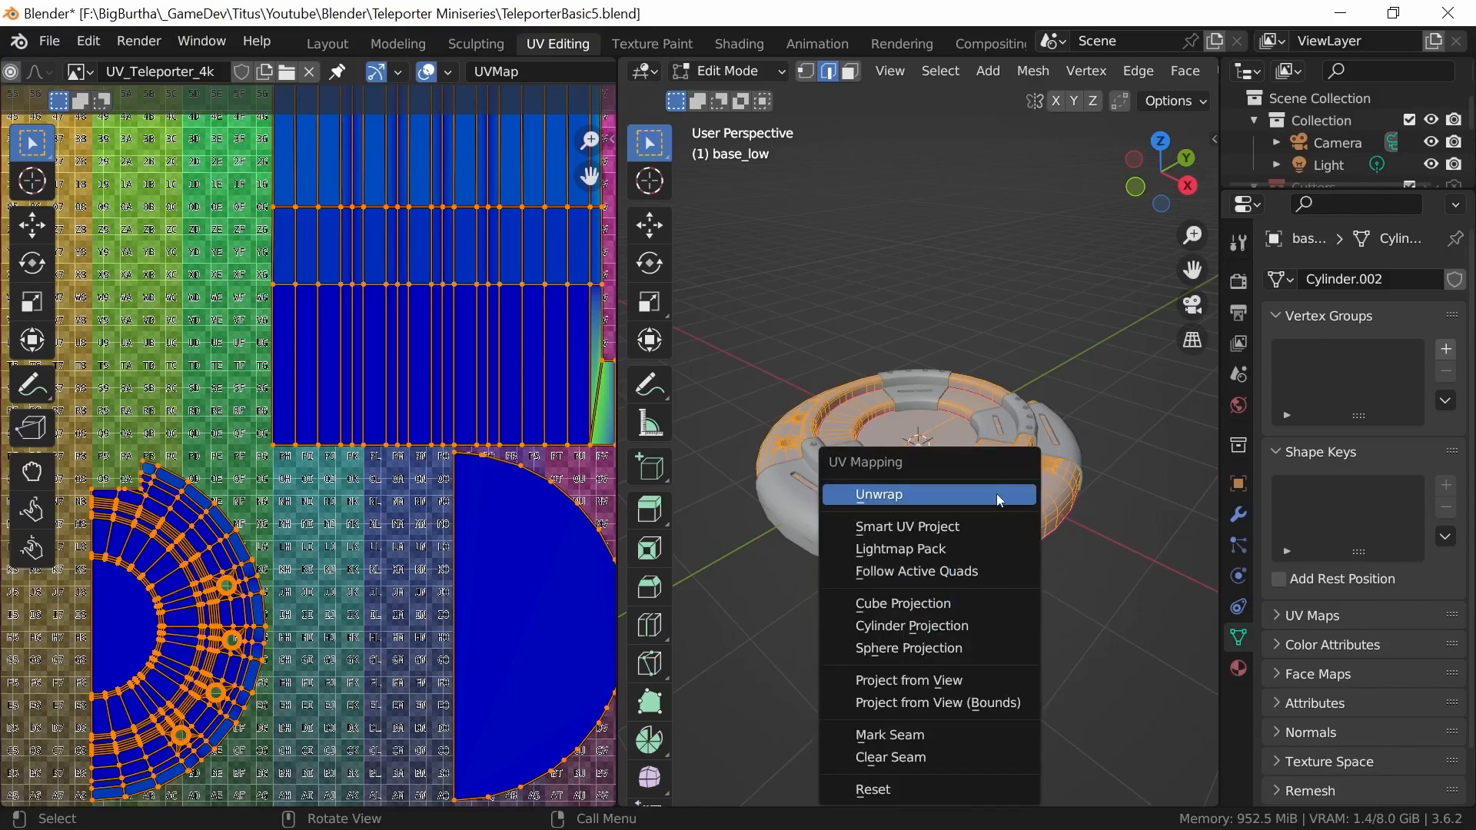
pyautogui.click(956, 527)
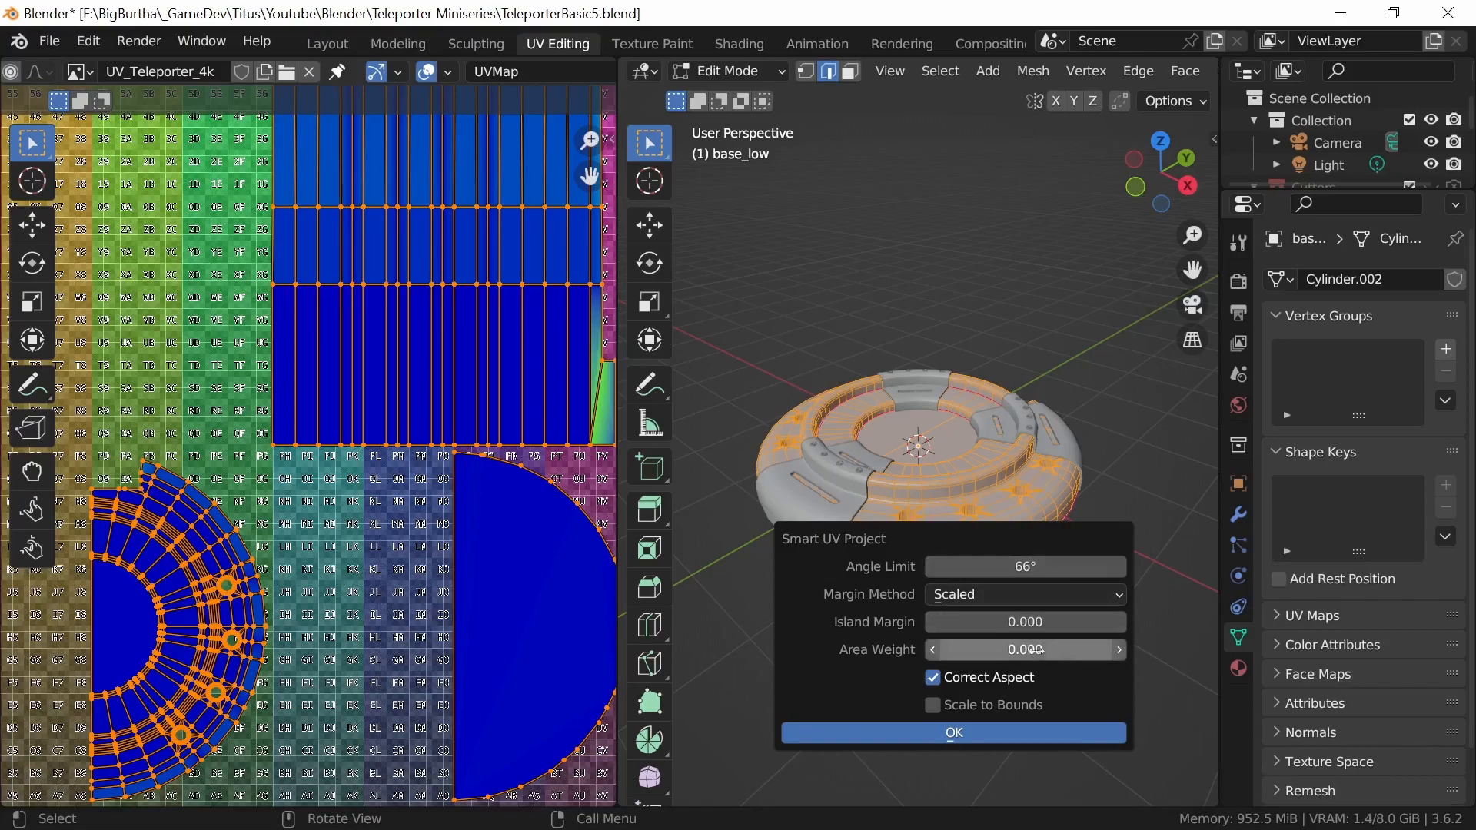
pyautogui.click(972, 734)
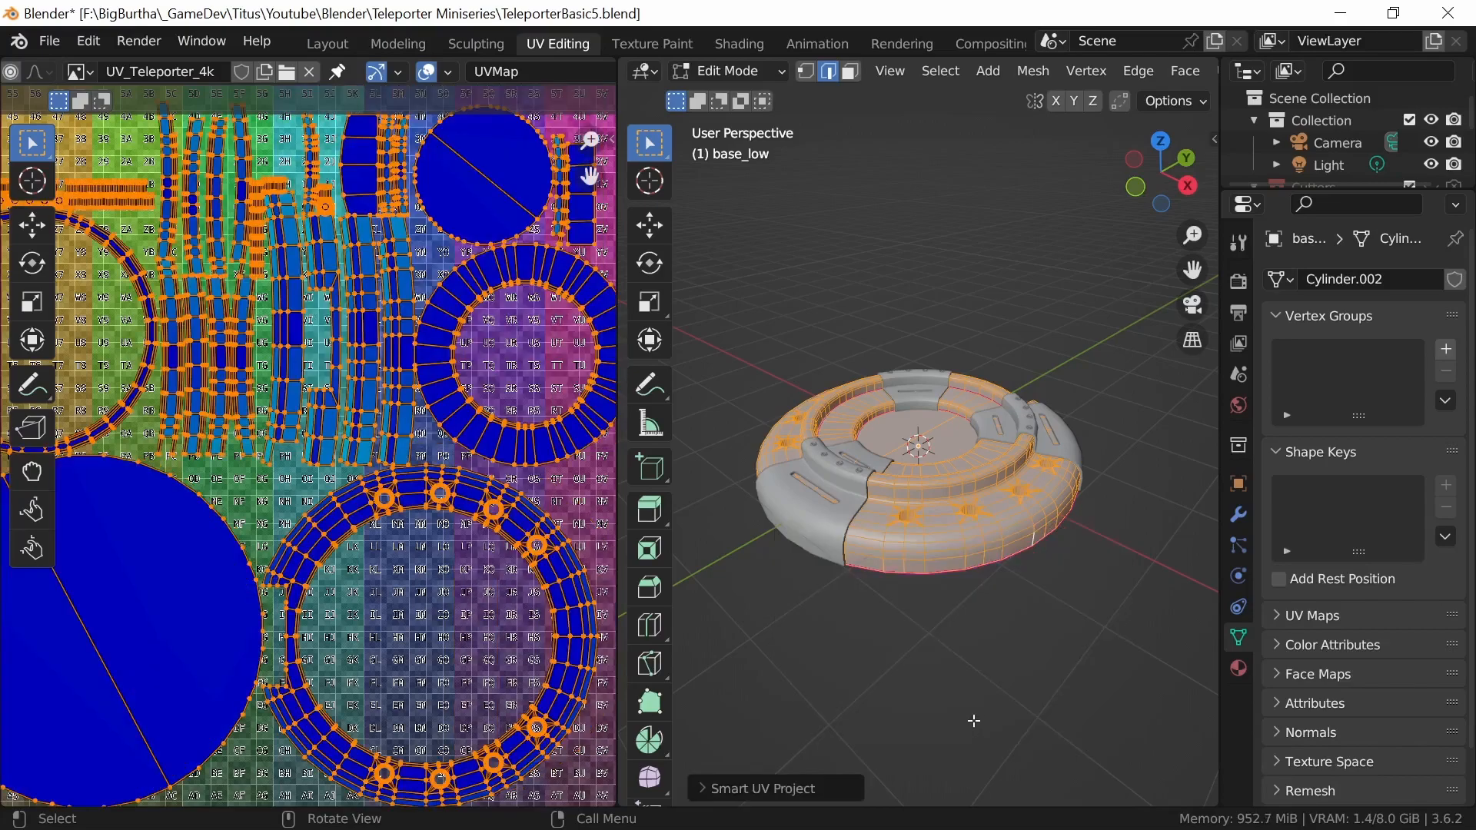
pyautogui.scroll(-3, 310, 489)
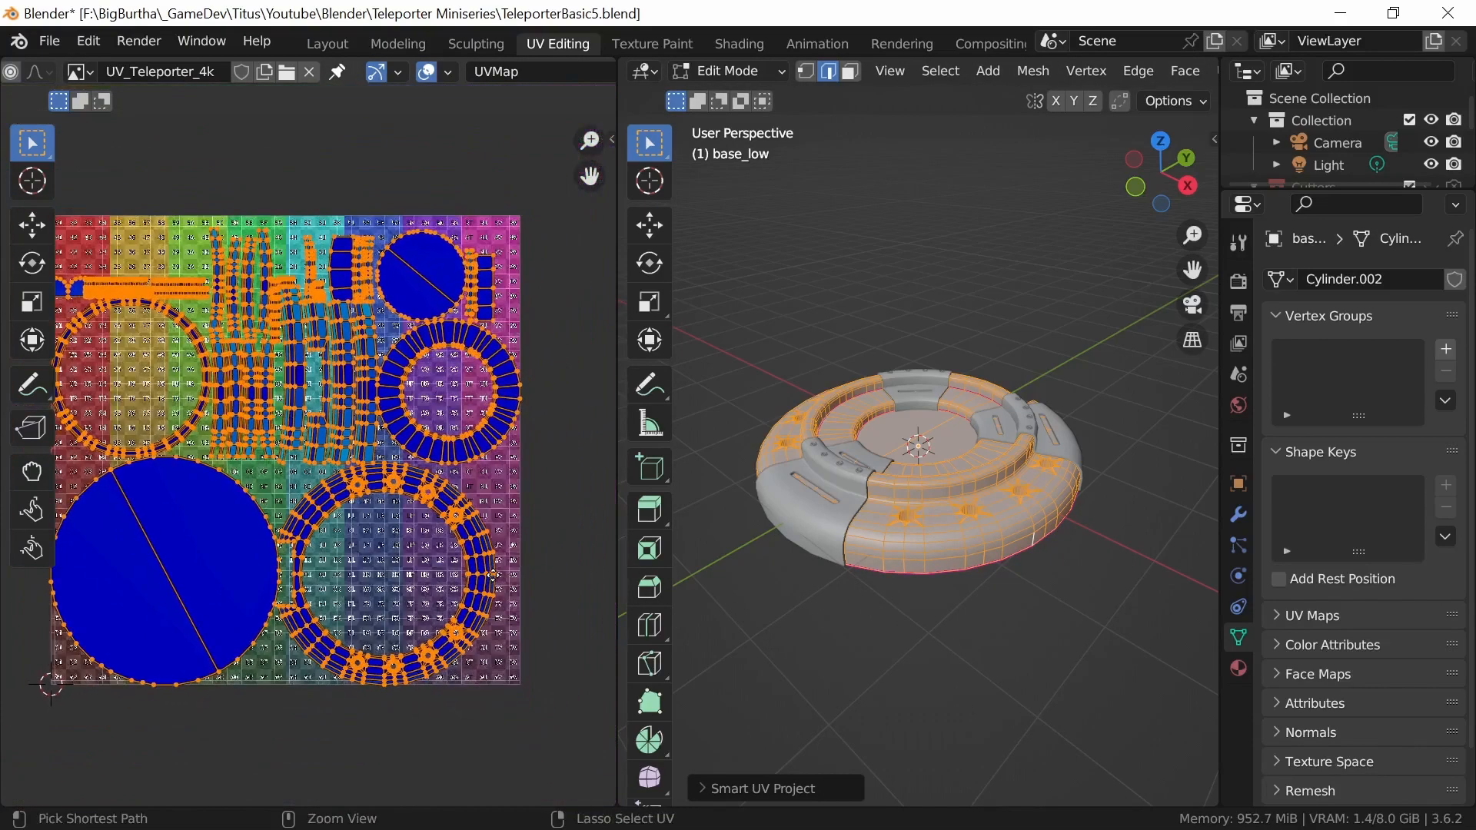
pyautogui.keyDown('ctrl'); pyautogui.moveTo(360, 588); pyautogui.dragTo(438, 421, button='middle'); pyautogui.keyUp('ctrl')
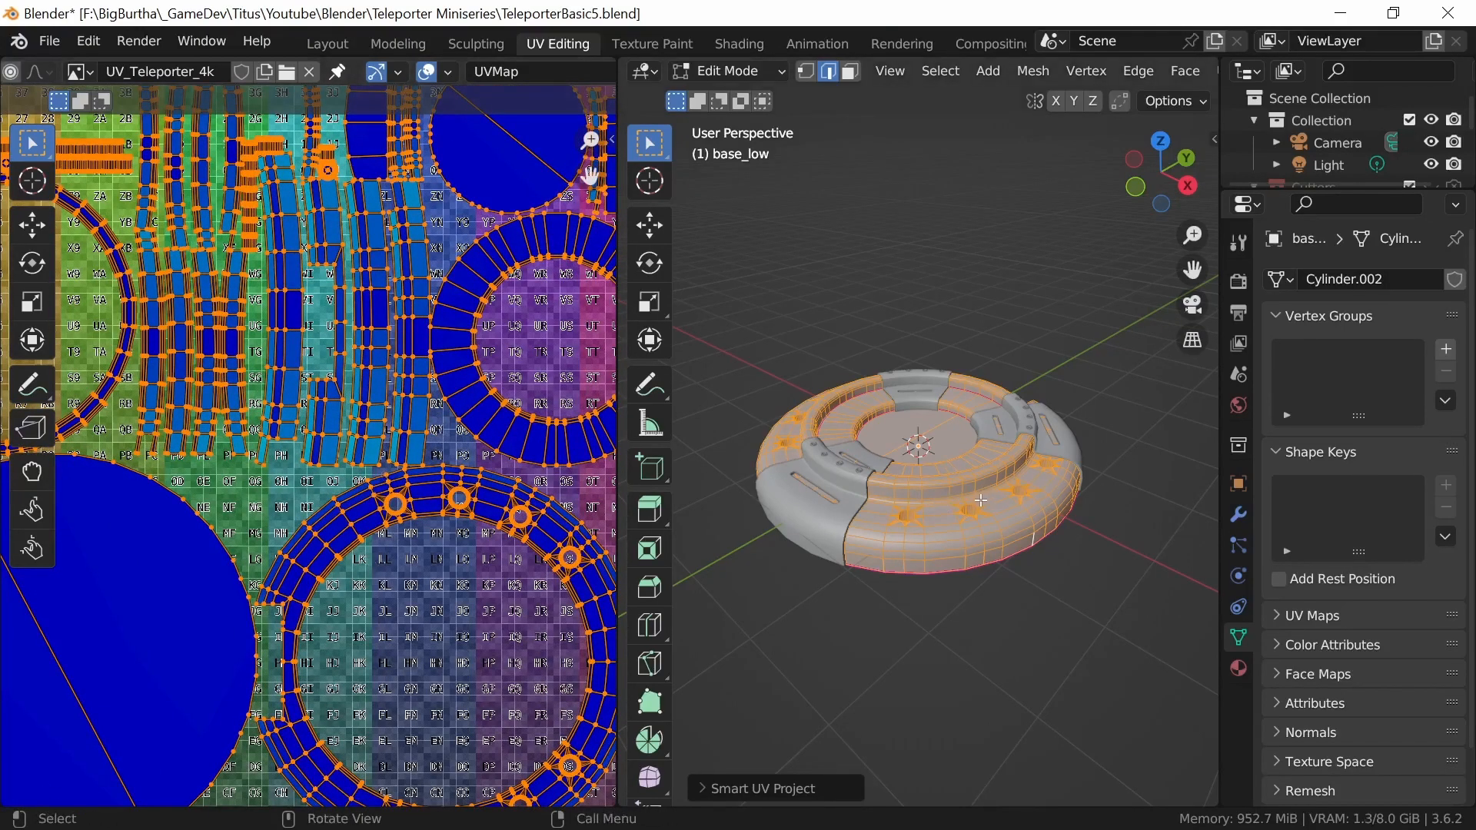
# - Return to Object Mode and tidy the outliner, collapsing the hp collection and hiding the Camera, the Light and the rivets collection
pyautogui.press('Tab')
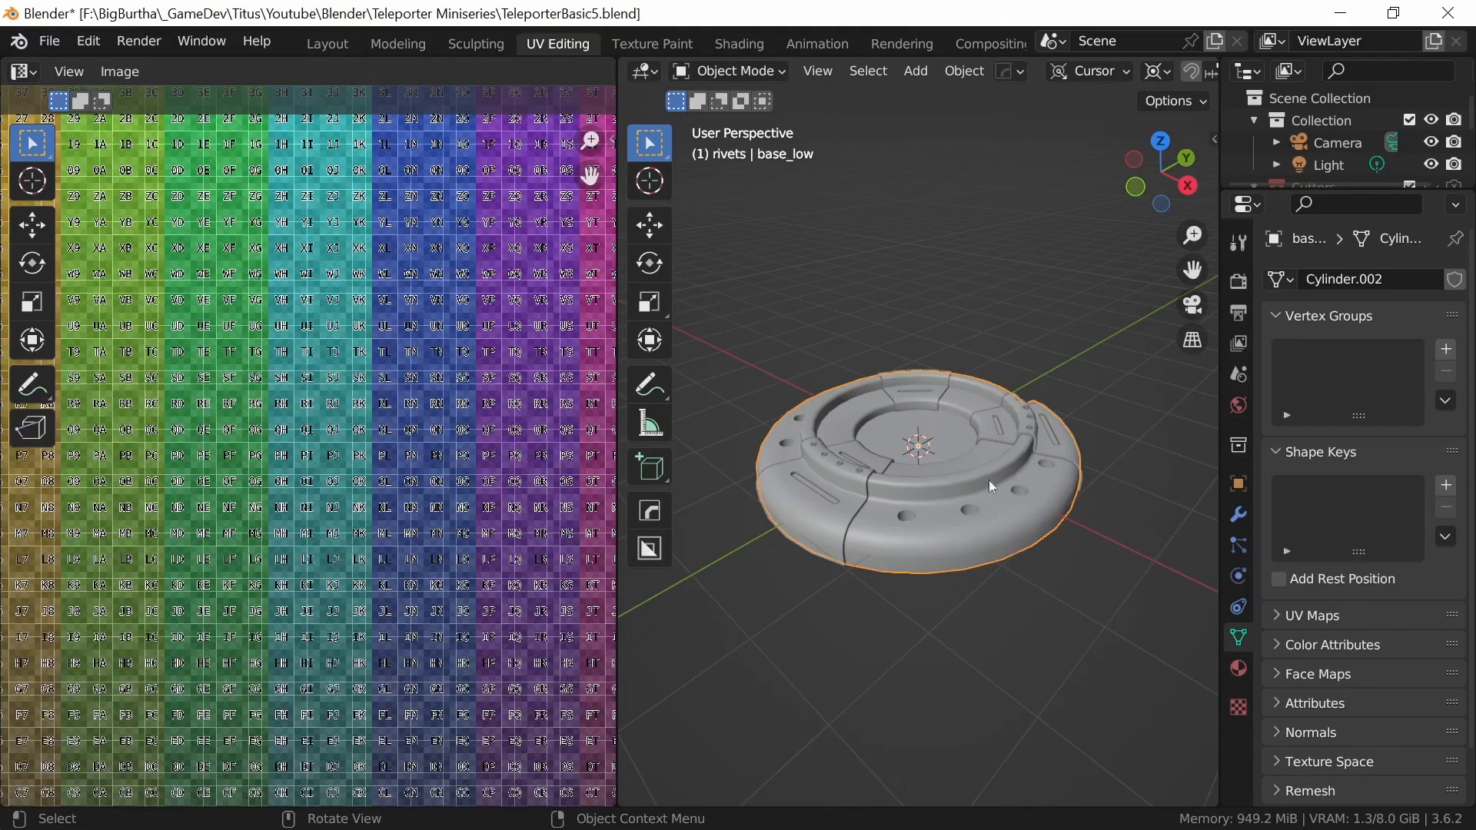
pyautogui.click(1030, 332)
pyautogui.moveTo(1359, 191); pyautogui.dragTo(1337, 413)
pyautogui.click(1253, 187)
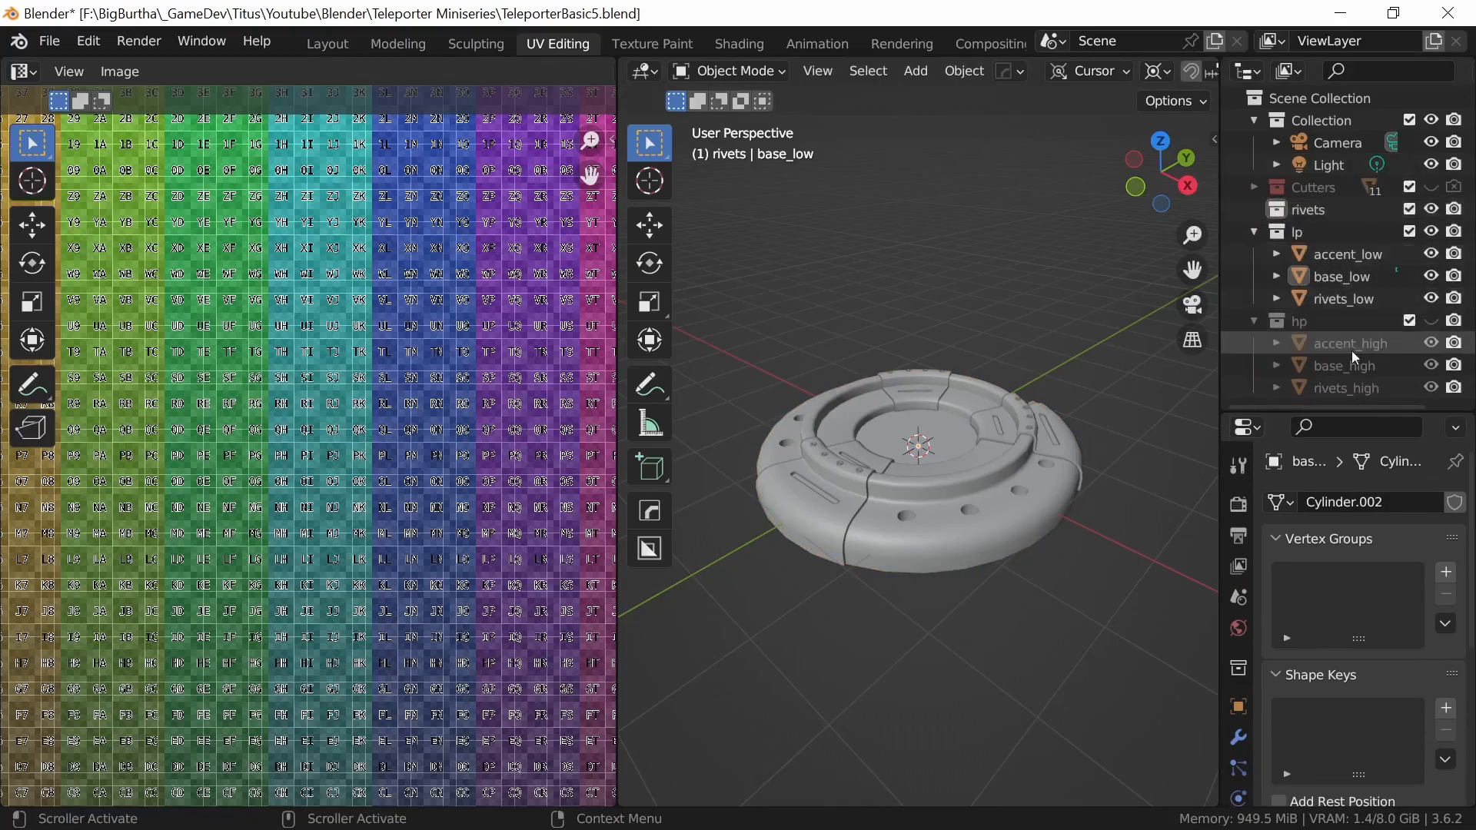
pyautogui.click(1254, 318)
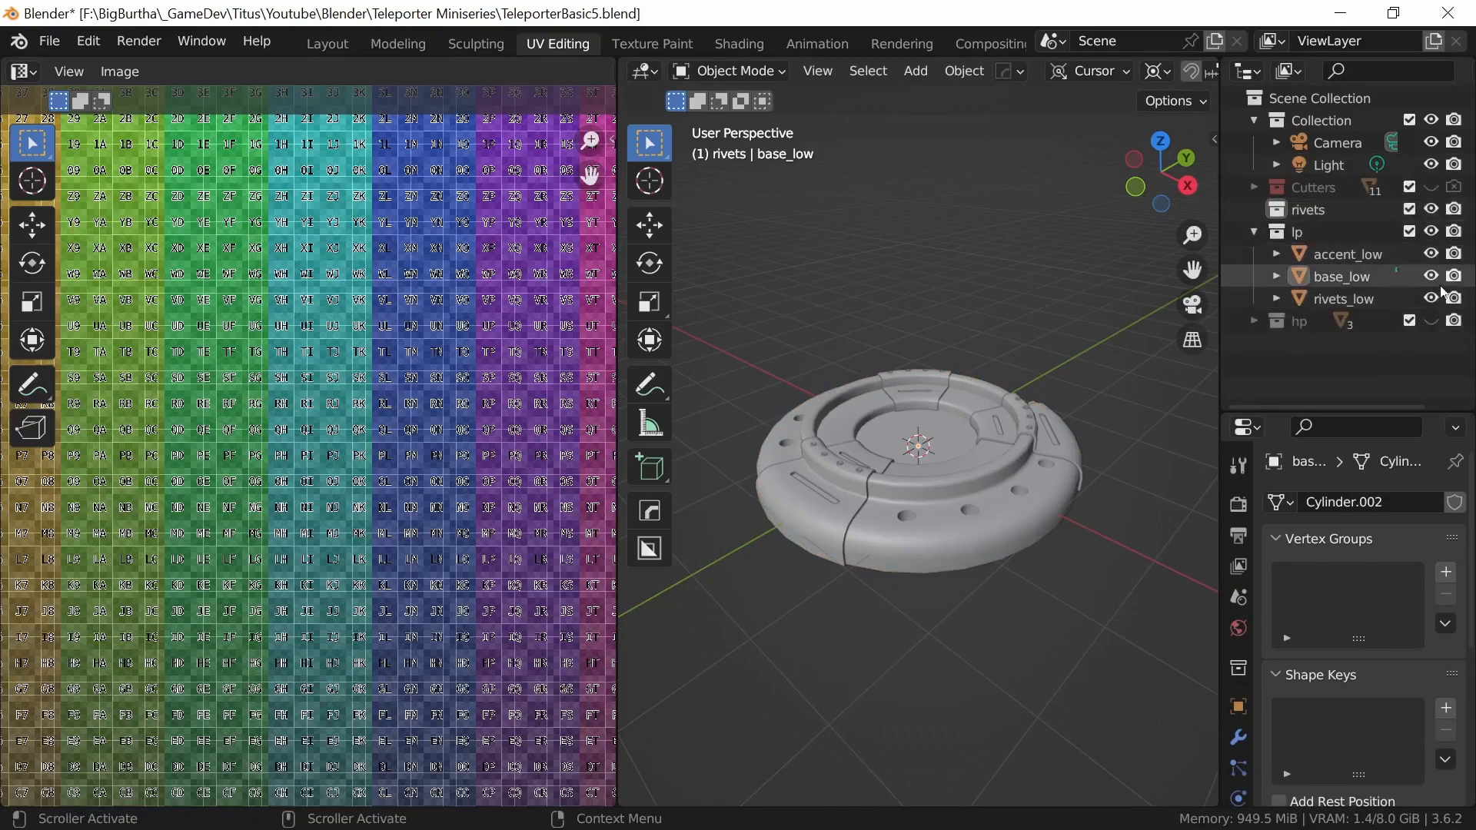
pyautogui.moveTo(1431, 142); pyautogui.dragTo(1431, 168)
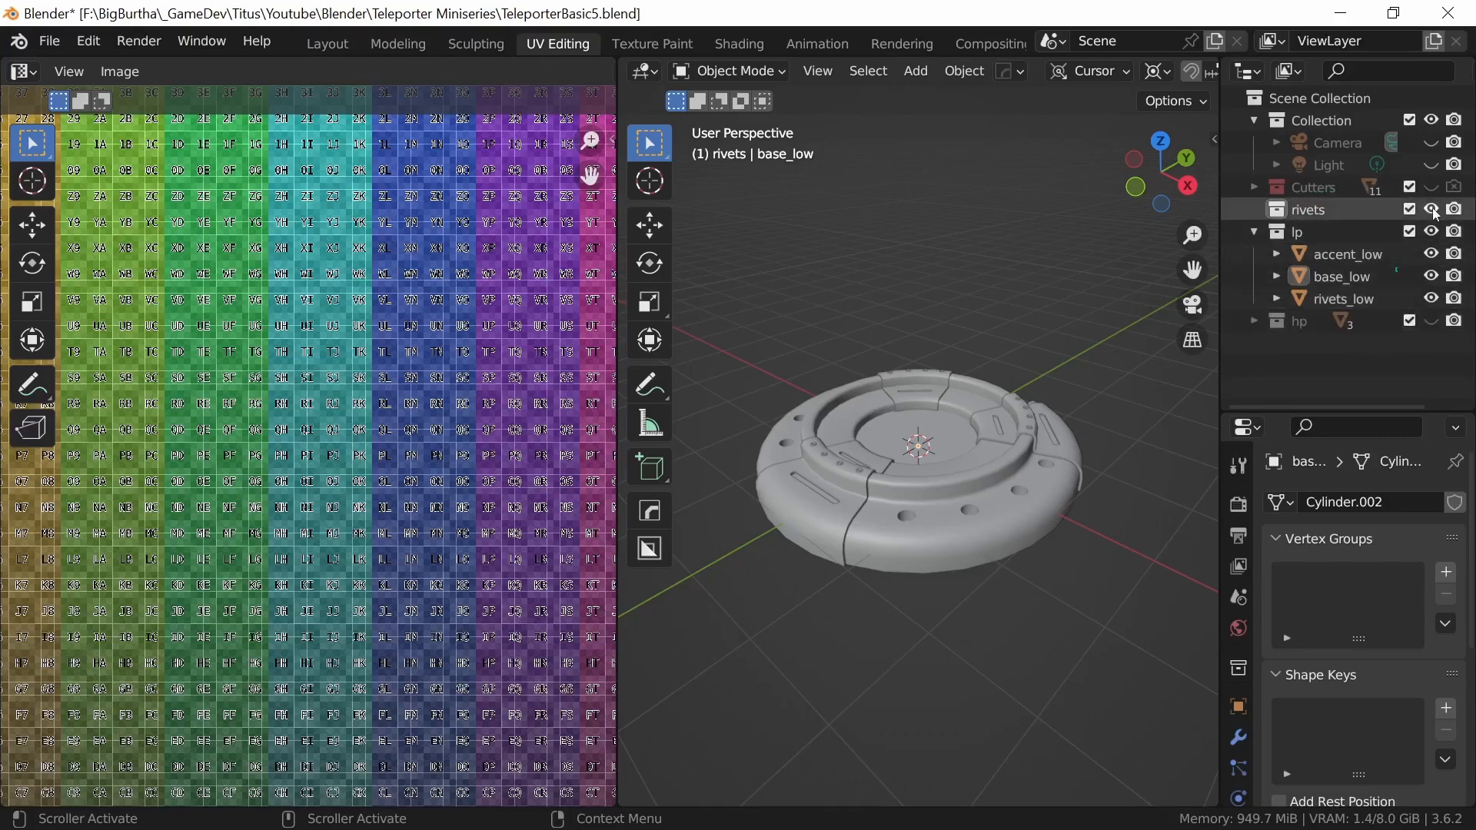
pyautogui.click(1431, 209)
# - Select accent_low, base_low and rivets_low and unwrap them together with Smart UV Project at a 66° angle limit and 0.000 island margin
pyautogui.click(1345, 277)
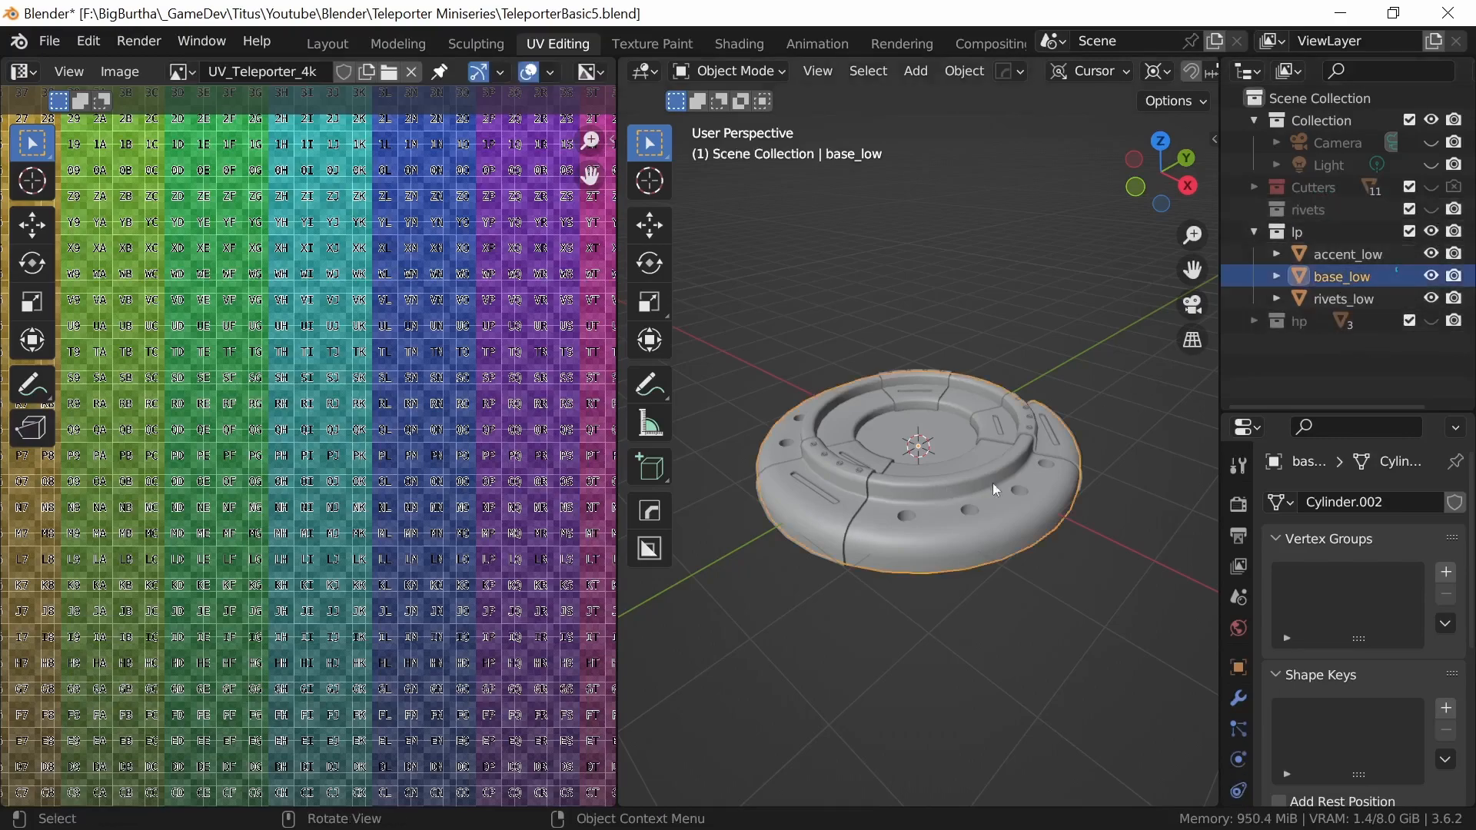
pyautogui.press('a')
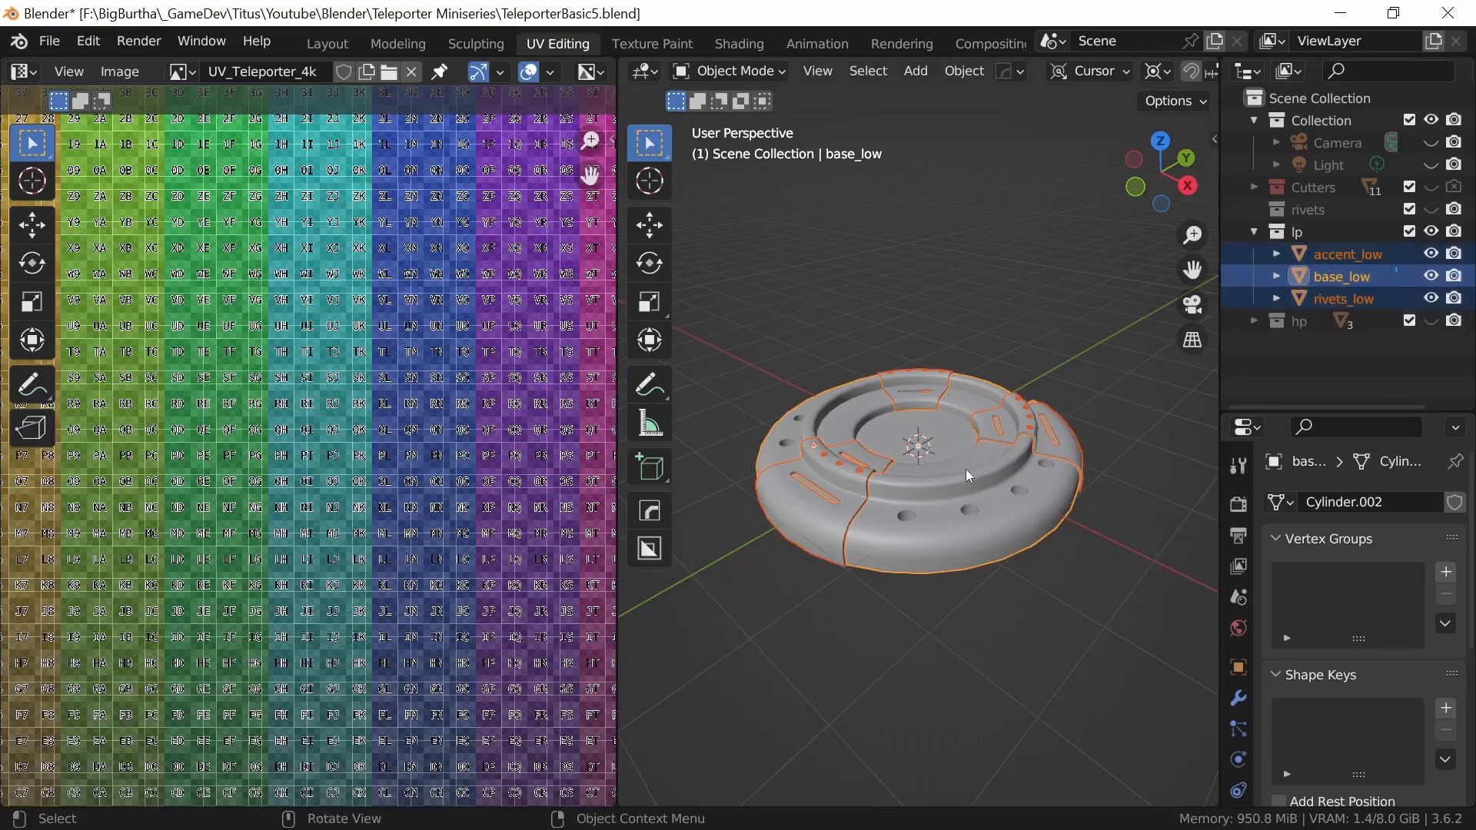
pyautogui.press('Tab')
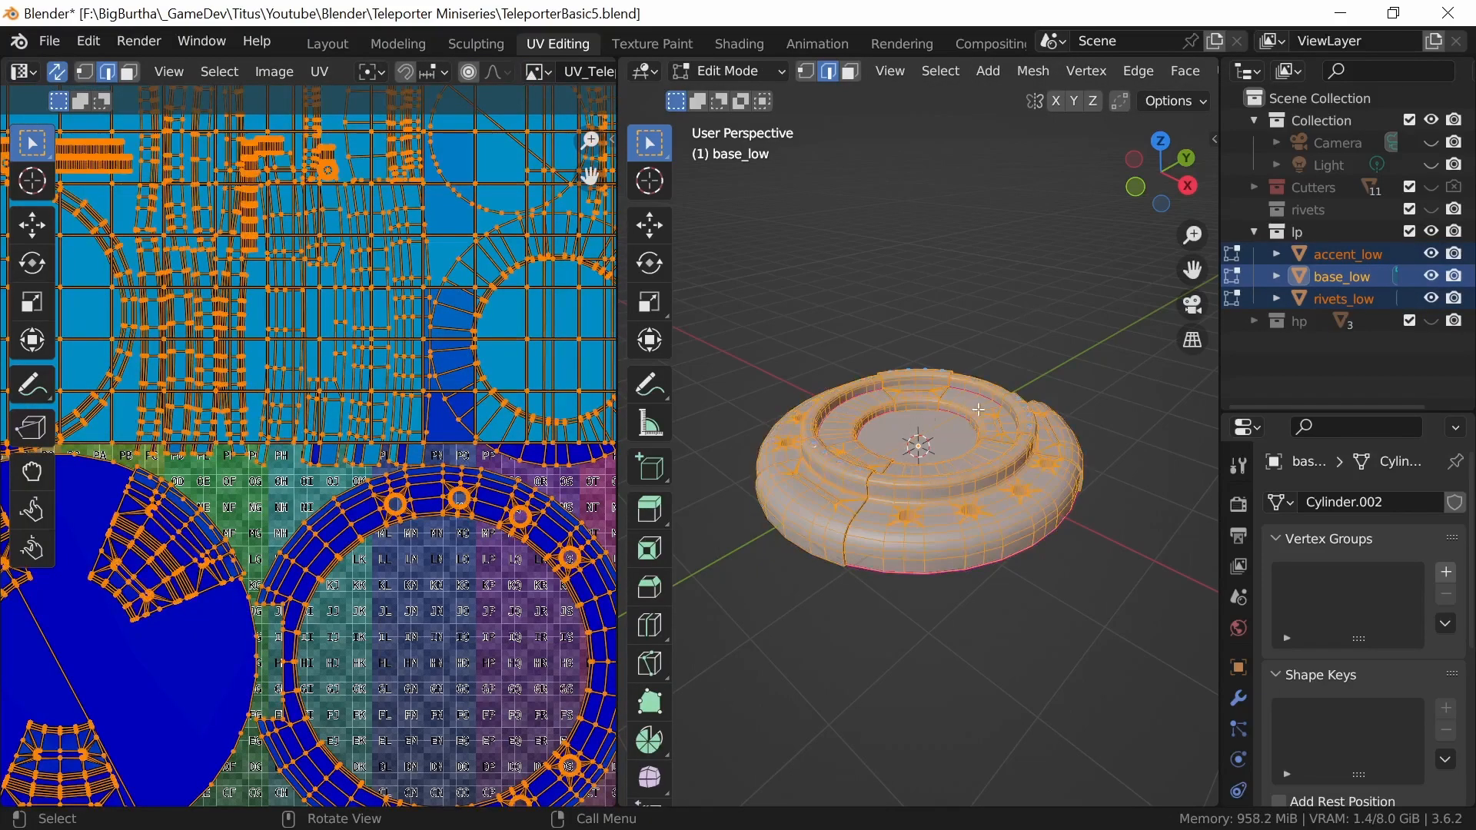
pyautogui.press('u')
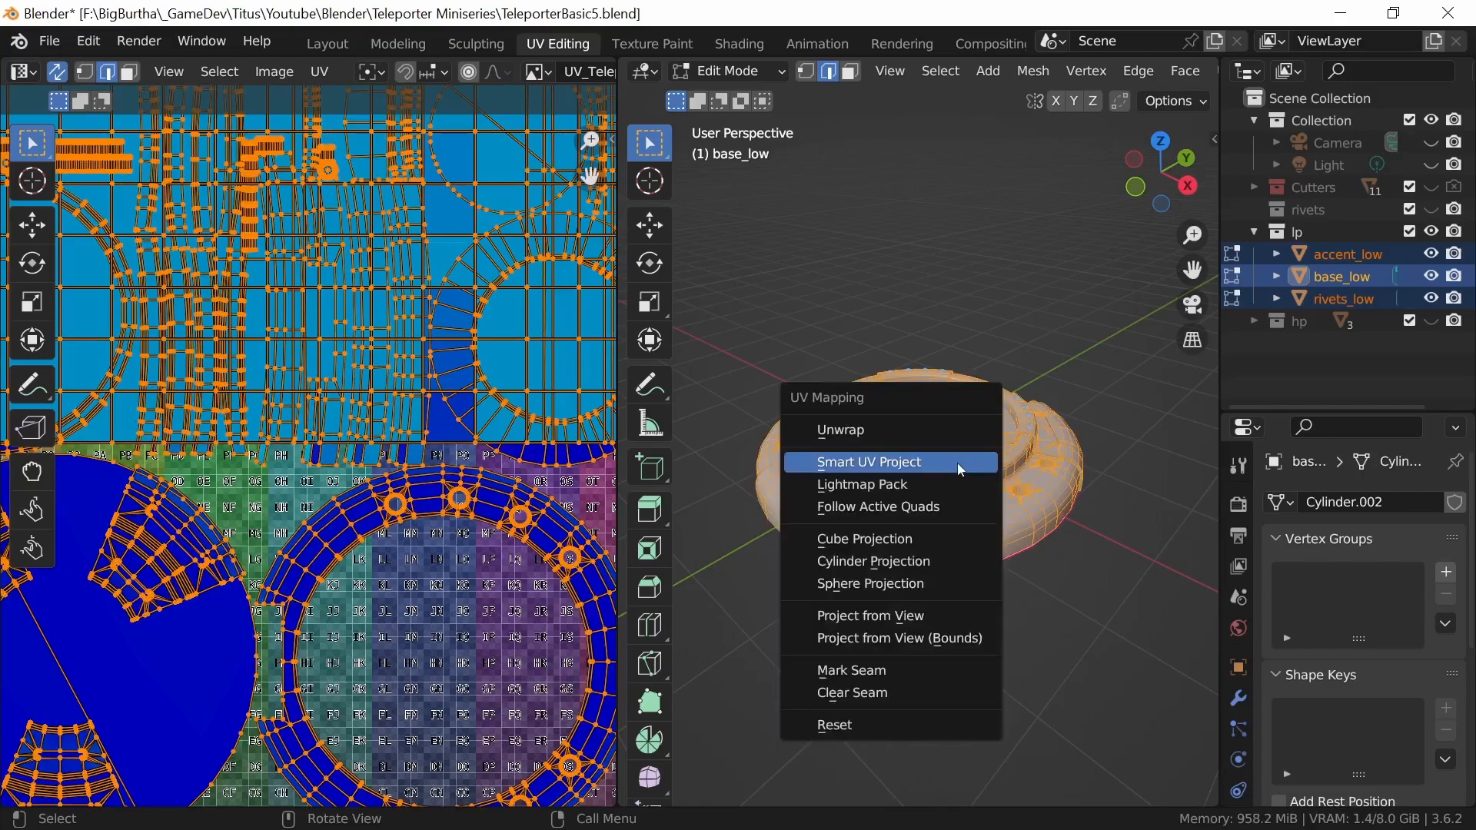
pyautogui.click(922, 459)
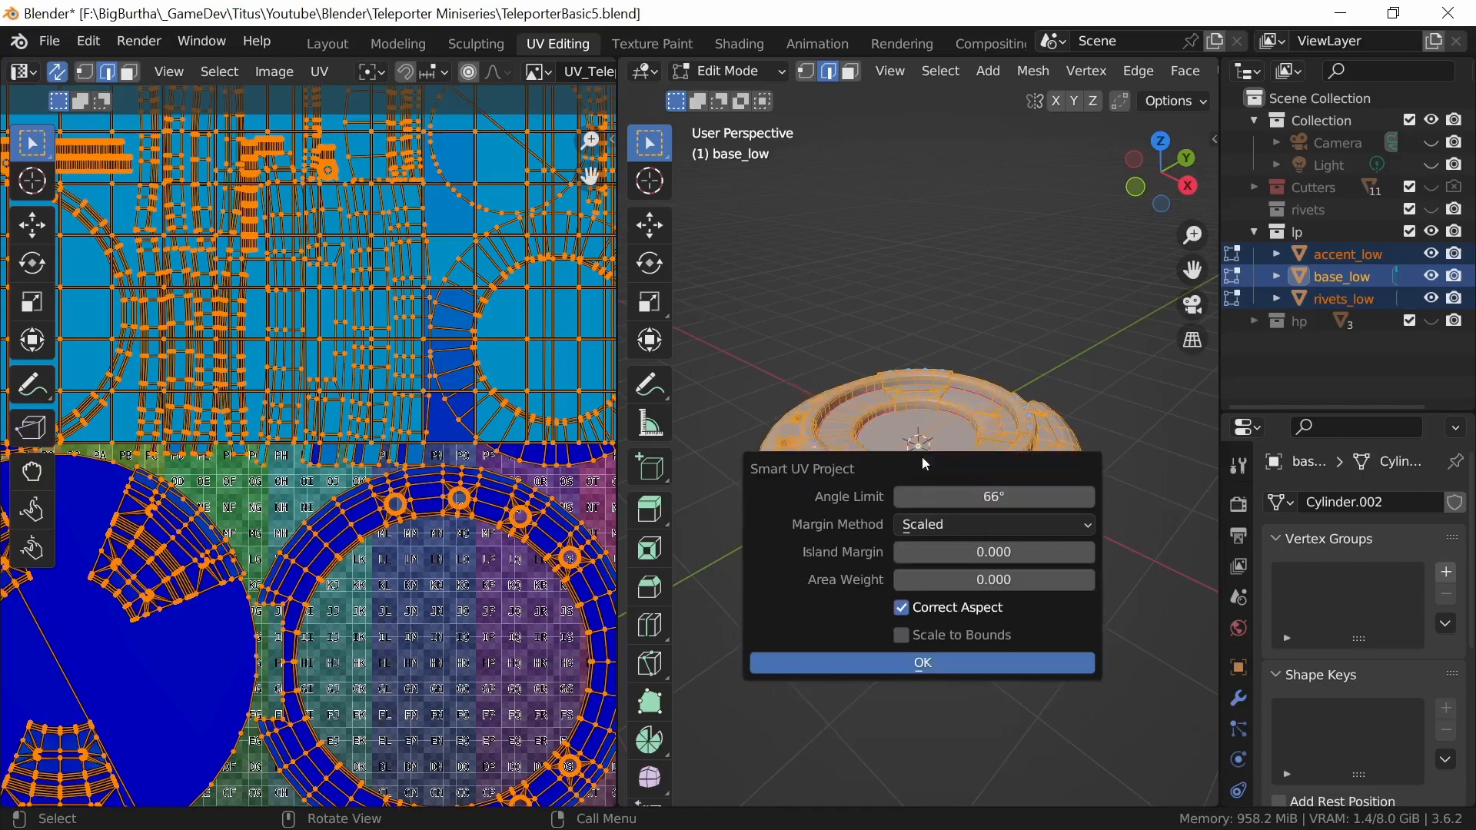
pyautogui.click(970, 663)
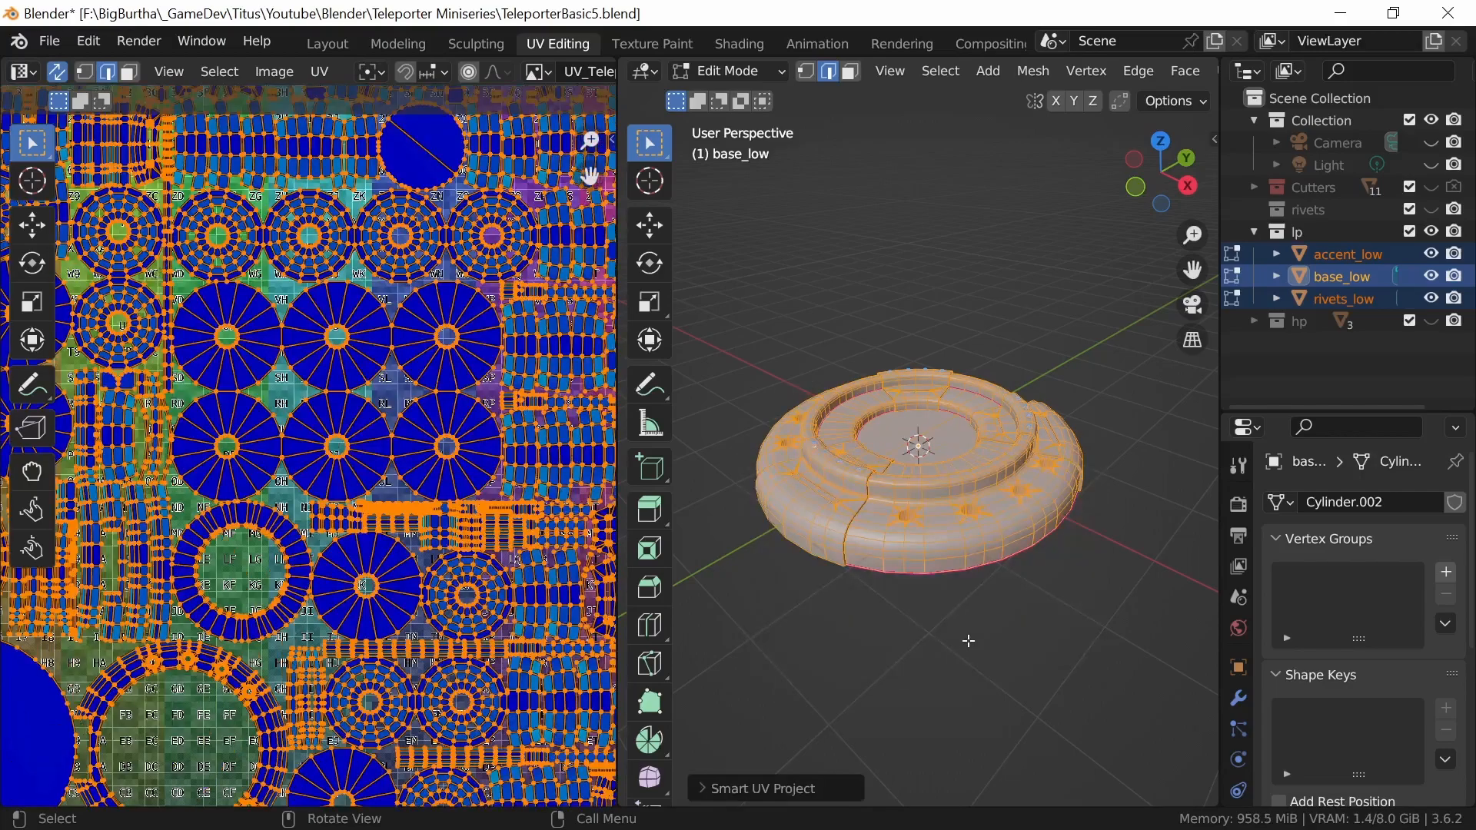
# - Examine the combined UV layout of the three low-poly meshes for island spacing, fragmentation and stretching
pyautogui.keyDown('ctrl'); pyautogui.moveTo(499, 514); pyautogui.dragTo(502, 594, button='middle'); pyautogui.keyUp('ctrl')
pyautogui.keyDown('shift'); pyautogui.moveTo(502, 594); pyautogui.dragTo(531, 622, button='middle'); pyautogui.keyUp('shift')
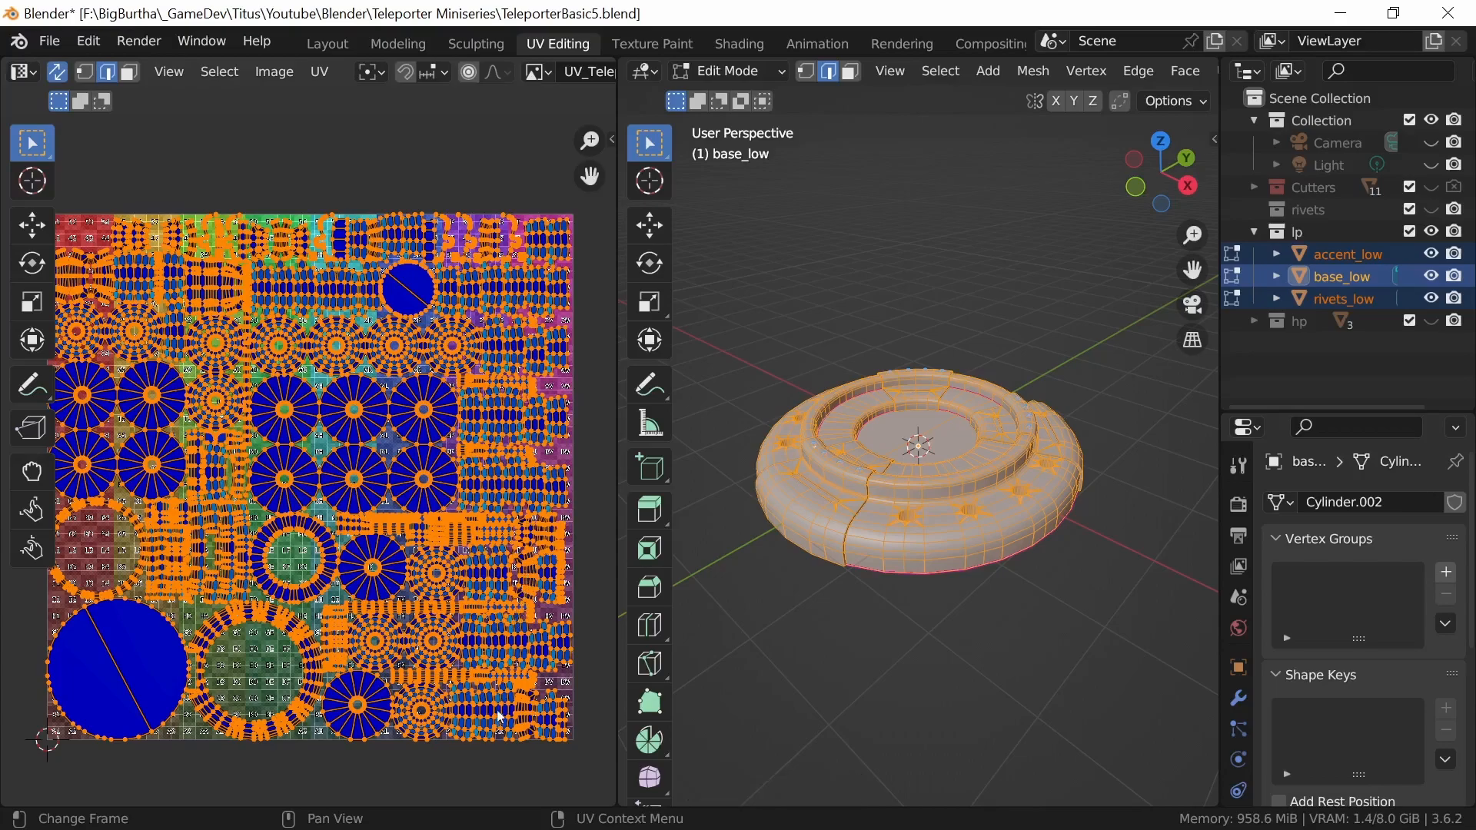
pyautogui.click(490, 740)
pyautogui.keyDown('ctrl'); pyautogui.moveTo(523, 697); pyautogui.dragTo(338, 438, button='middle'); pyautogui.keyUp('ctrl')
pyautogui.scroll(3, 500, 673)
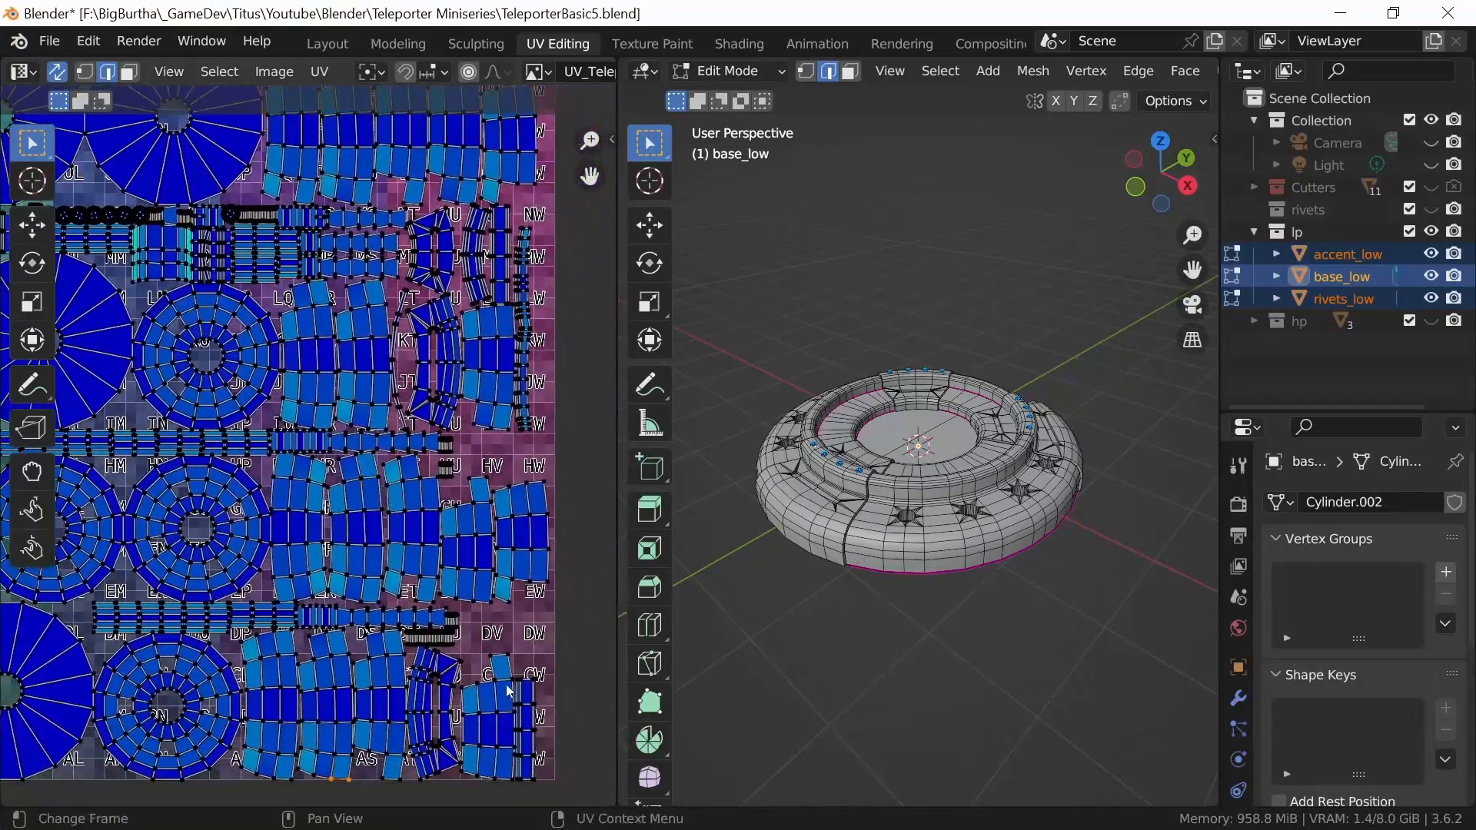
pyautogui.keyDown('shift'); pyautogui.scroll(3, 511, 480); pyautogui.keyUp('shift')
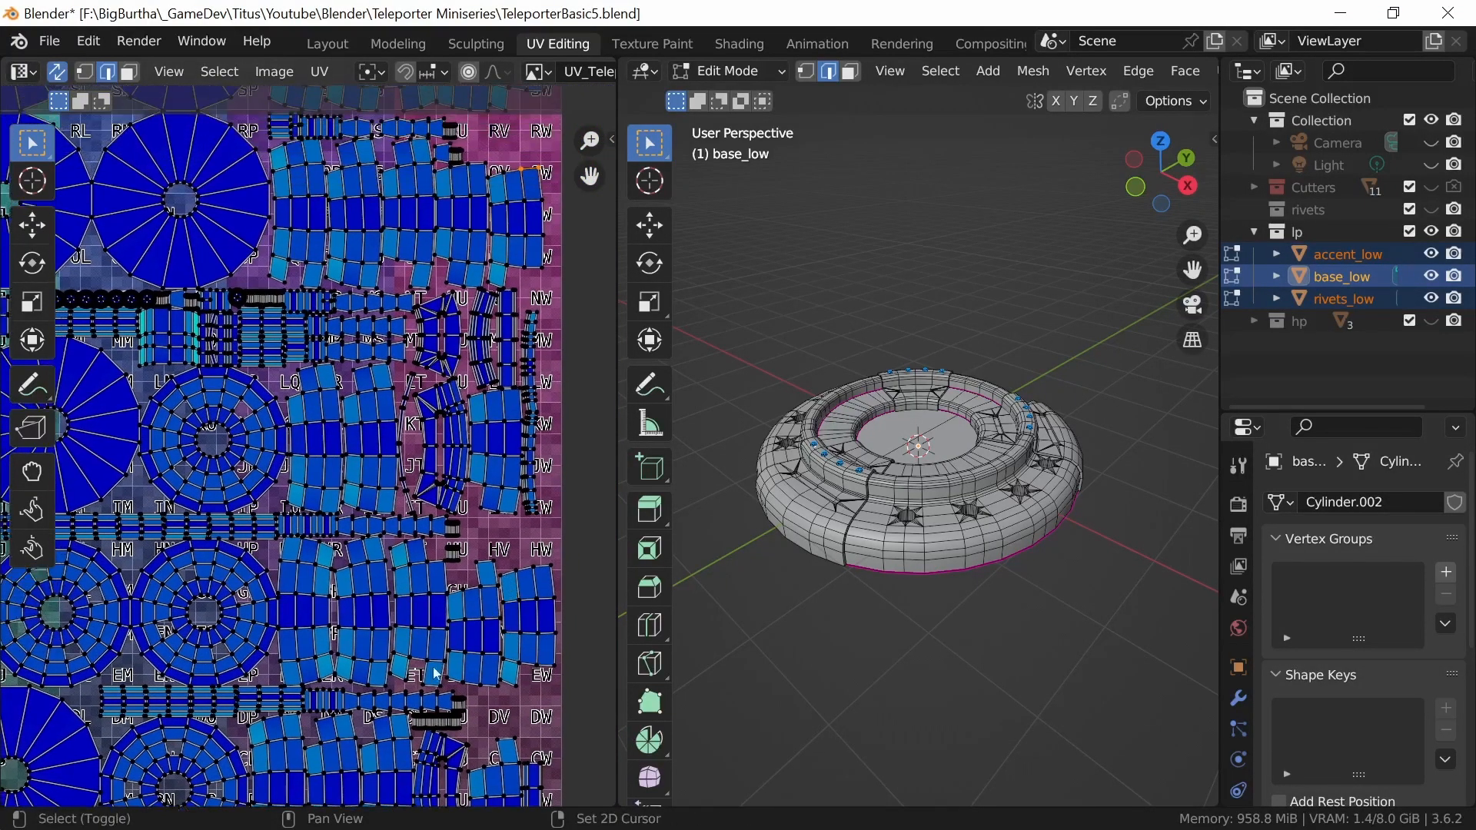
pyautogui.keyDown('shift'); pyautogui.moveTo(507, 469); pyautogui.dragTo(509, 626, button='middle'); pyautogui.keyUp('shift')
pyautogui.keyDown('shift'); pyautogui.moveTo(363, 548); pyautogui.dragTo(519, 589, button='middle'); pyautogui.keyUp('shift')
pyautogui.keyDown('ctrl'); pyautogui.moveTo(520, 588); pyautogui.dragTo(539, 613, button='middle'); pyautogui.keyUp('ctrl')
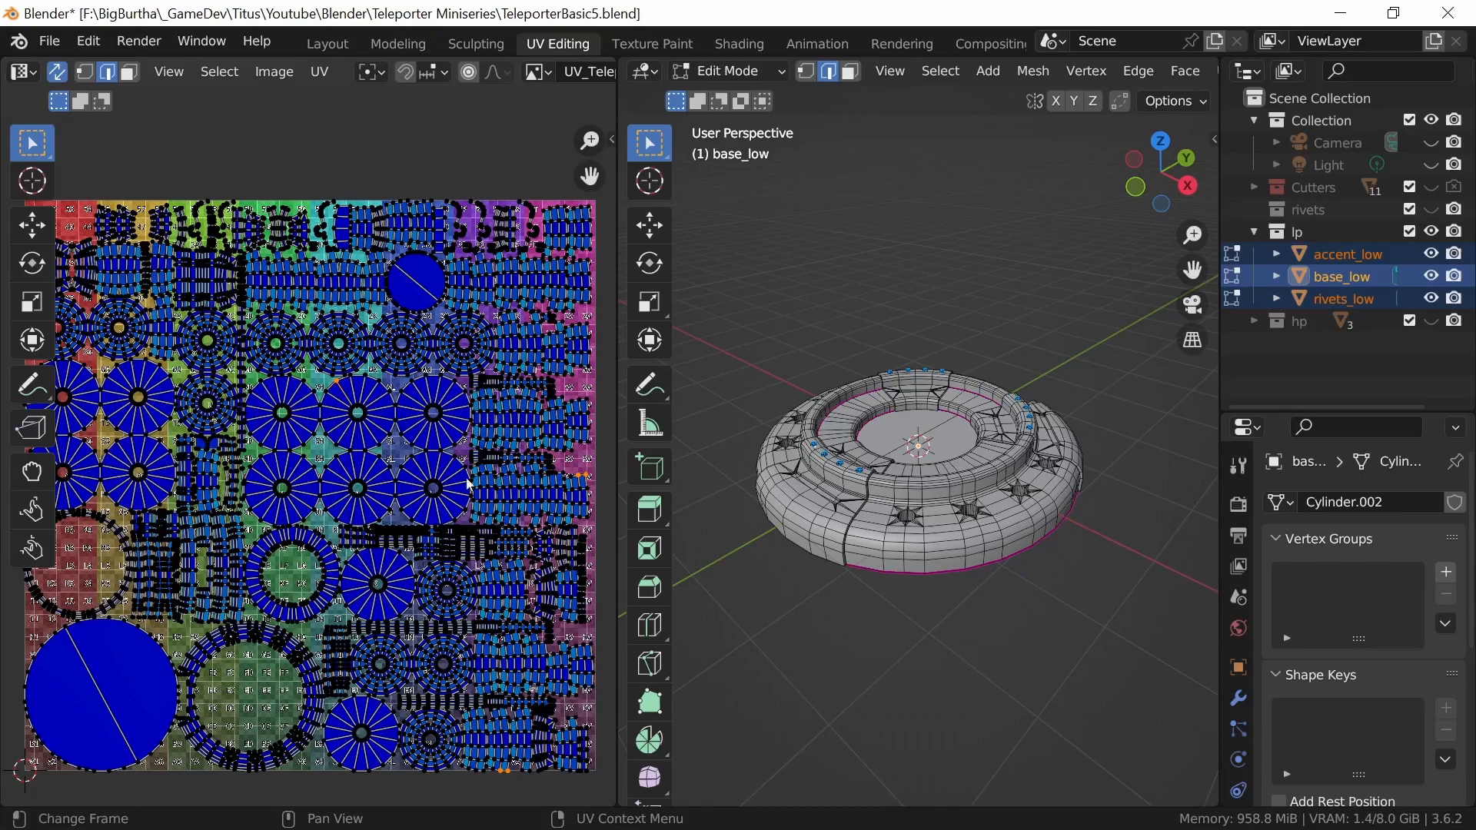
pyautogui.moveTo(507, 567)
pyautogui.keyDown('shift'); pyautogui.mouseDown(button='middle')
pyautogui.moveTo(521, 555)
pyautogui.moveTo(507, 561)
pyautogui.moveTo(505, 545)
pyautogui.mouseUp(button='middle'); pyautogui.keyUp('shift')
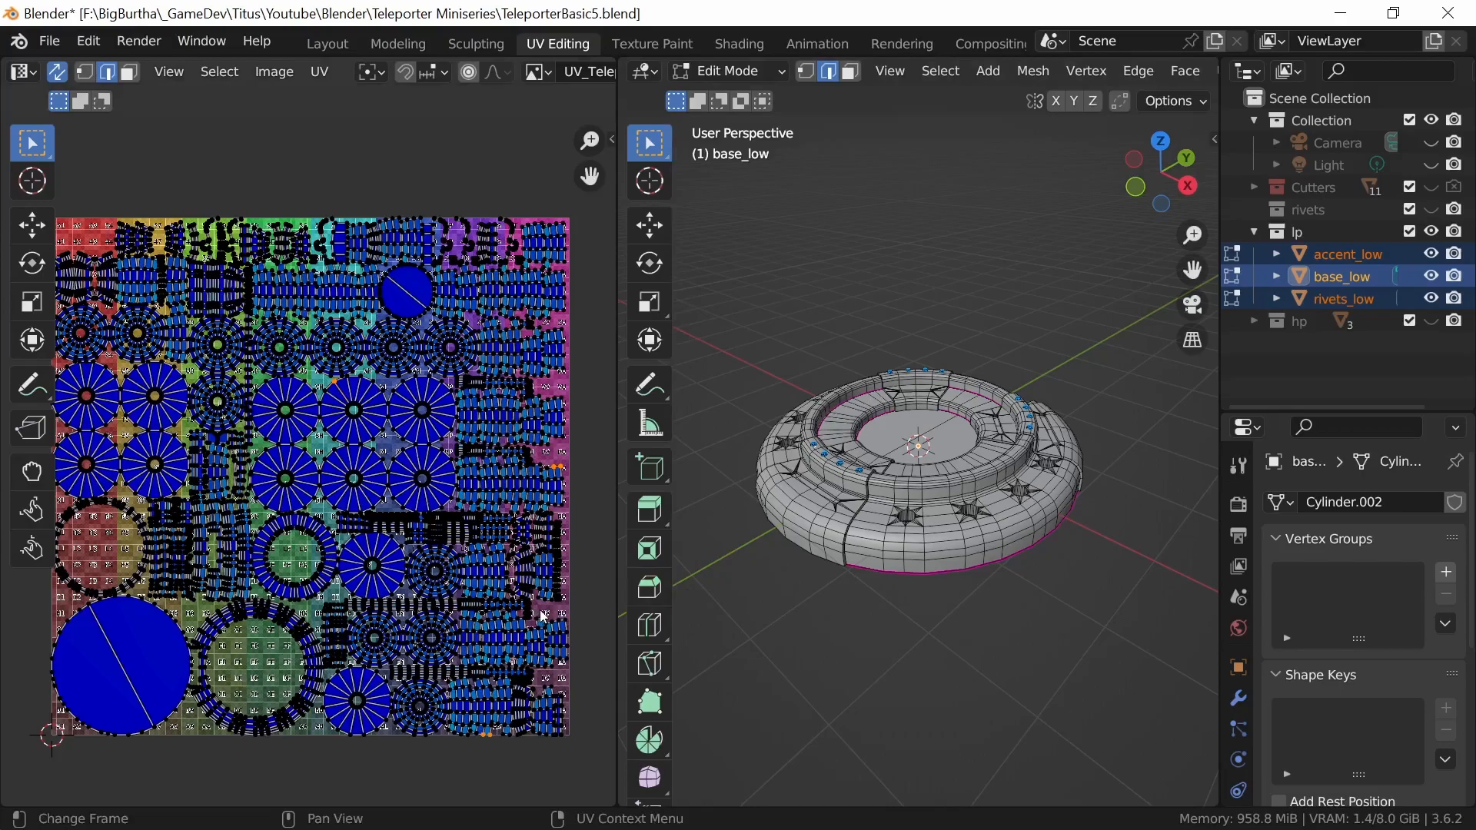
# - Leave the shared editing of all three meshes, isolate base_low in Local View and edit it alone
pyautogui.click(1008, 441)
pyautogui.press('Tab')
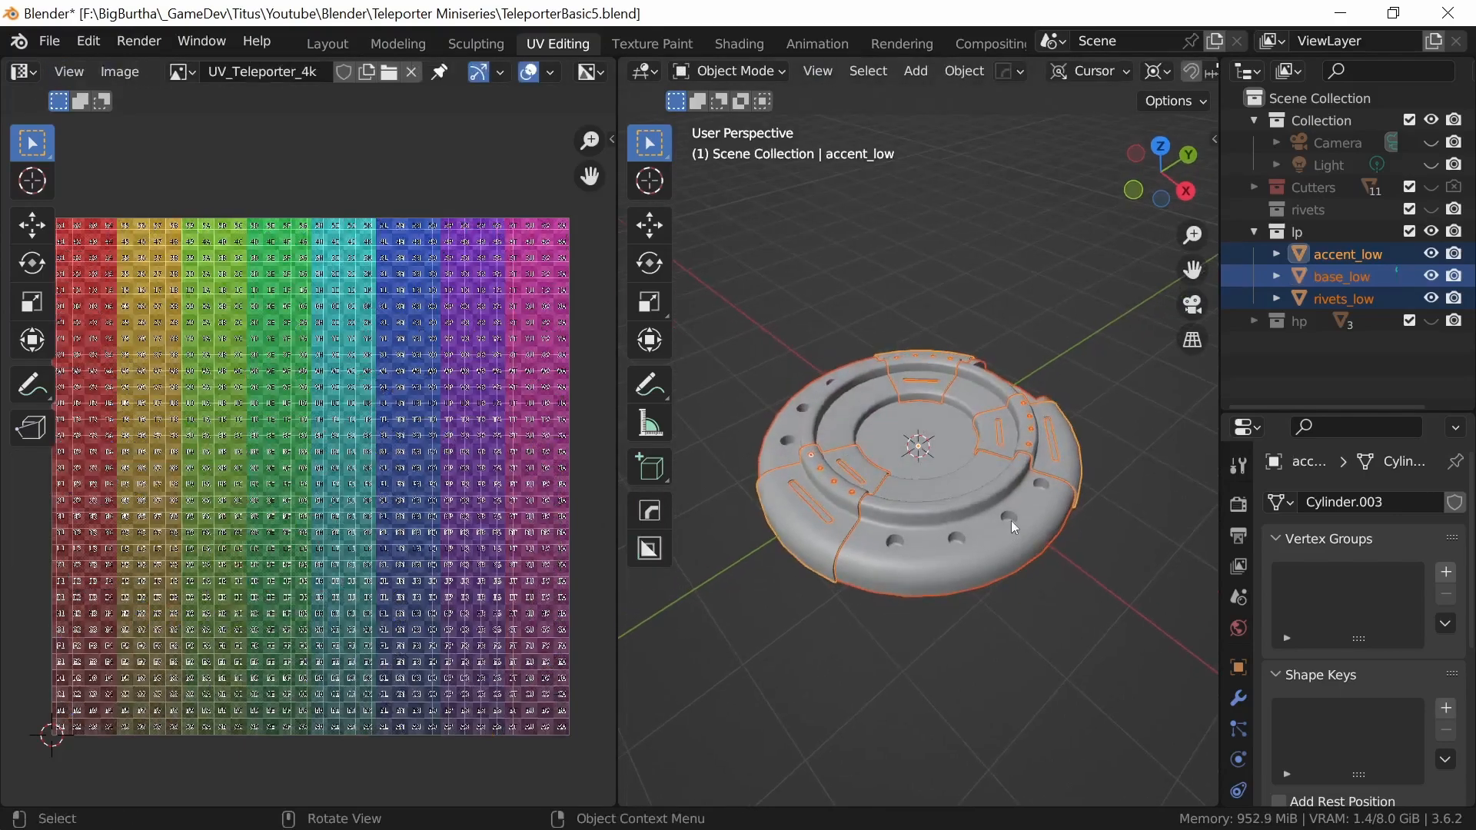
pyautogui.click(949, 498)
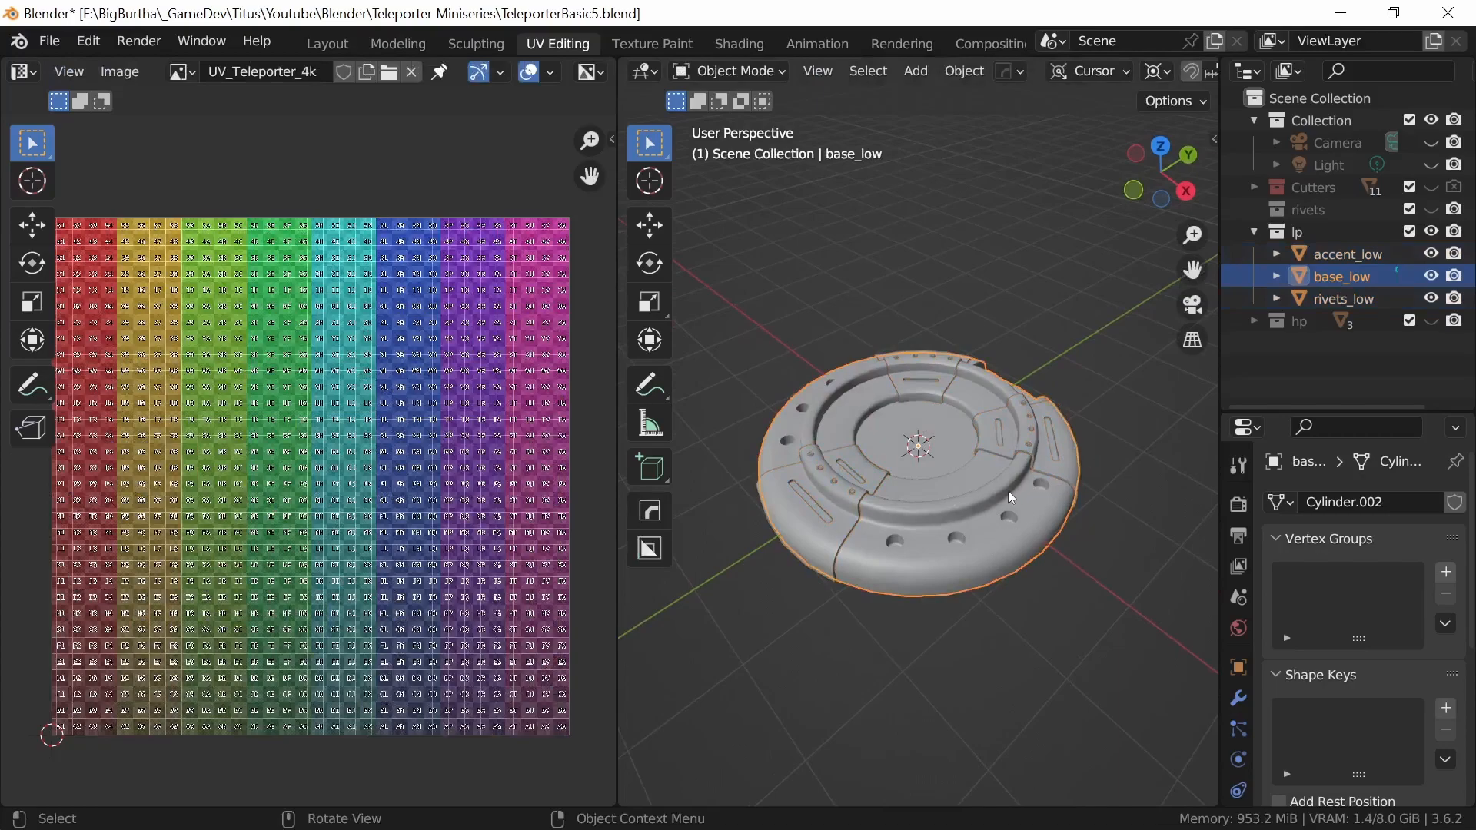
pyautogui.press('KP_Divide')
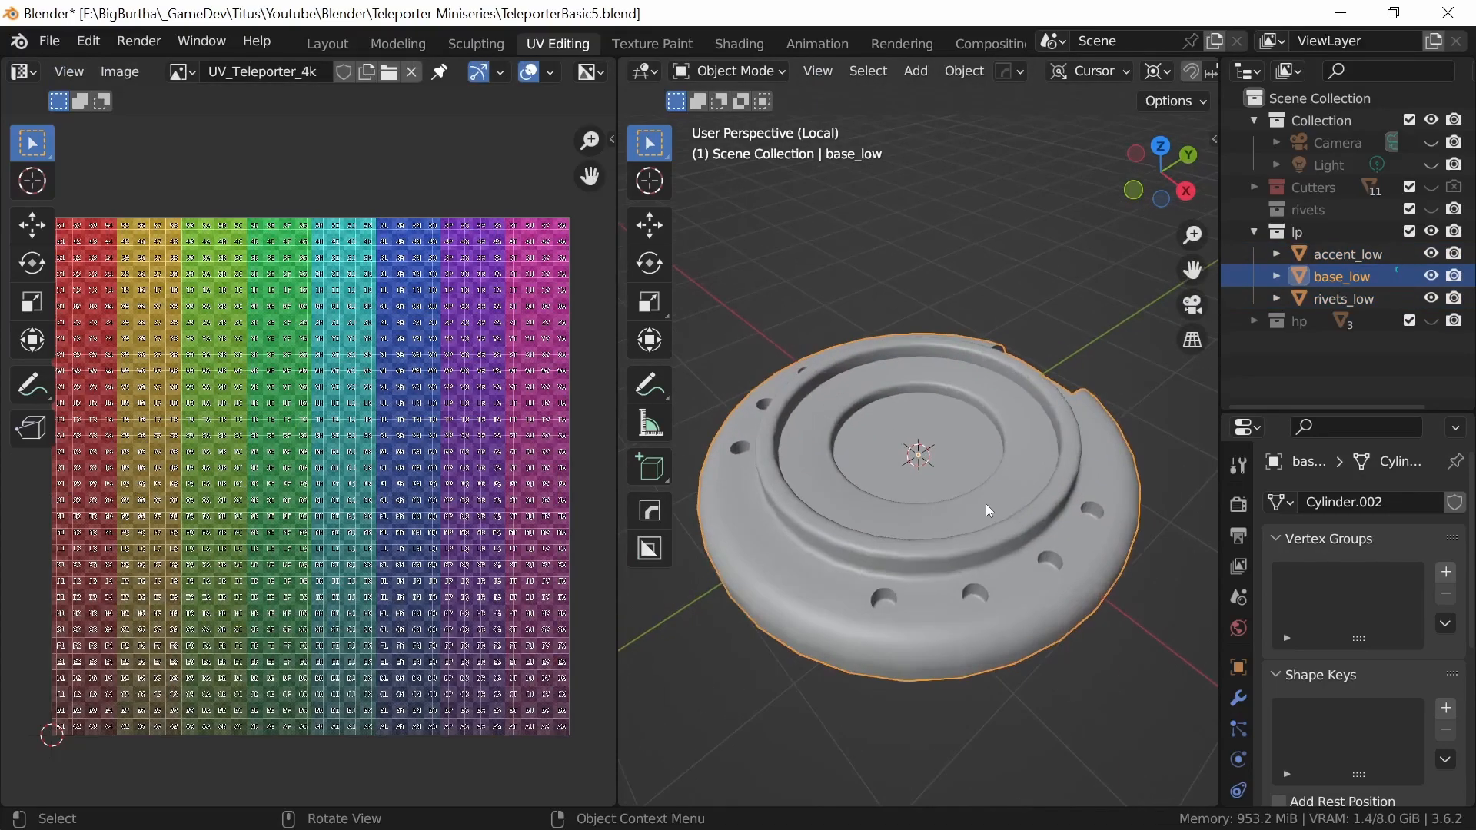
pyautogui.press('Tab')
# - Select the sharp edges of base_low and mark them as seams, then view the seams up close along the raised ring
pyautogui.moveTo(998, 499); pyautogui.dragTo(1042, 298, button='middle')
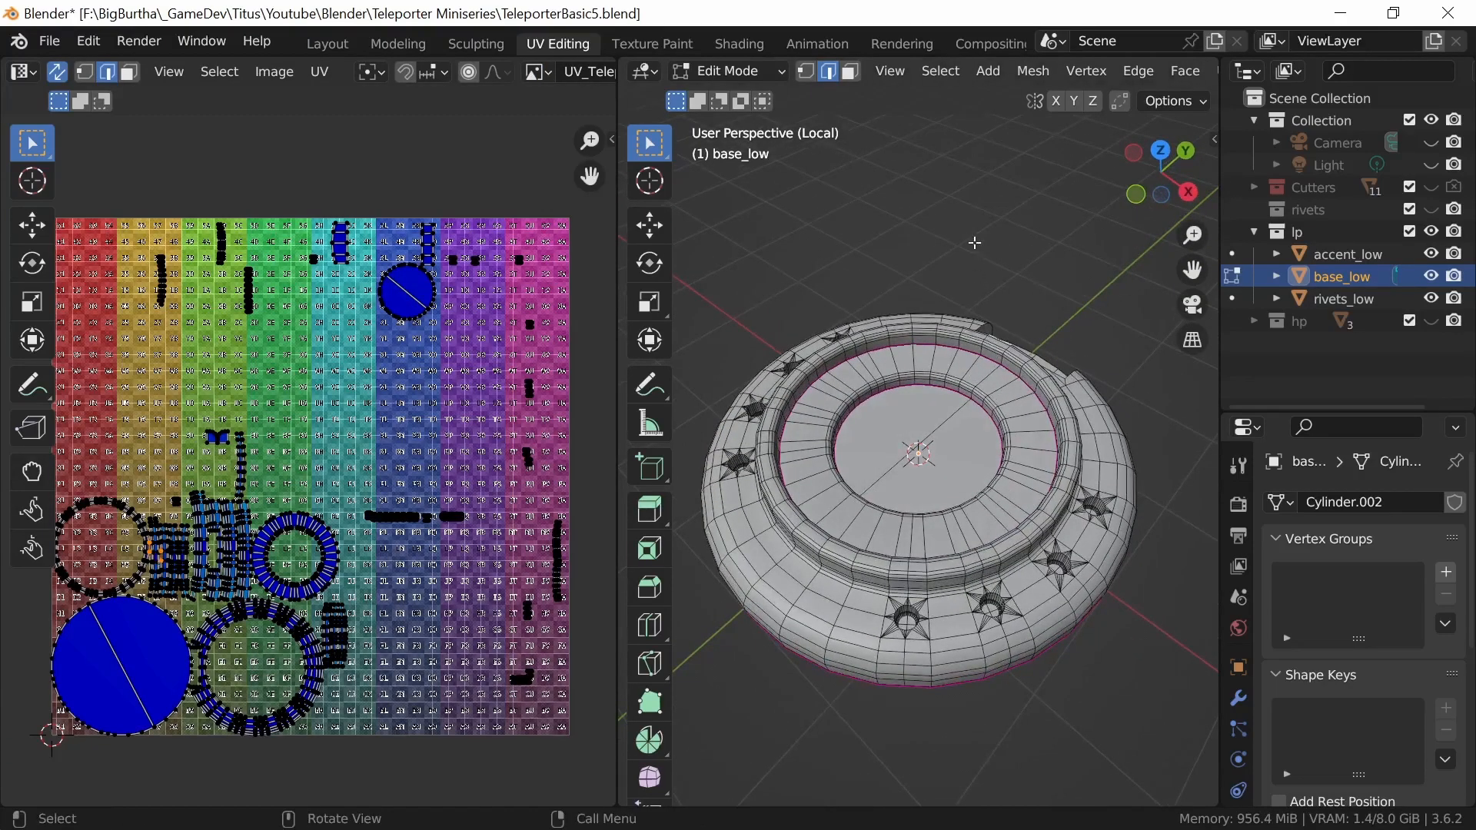
pyautogui.click(939, 71)
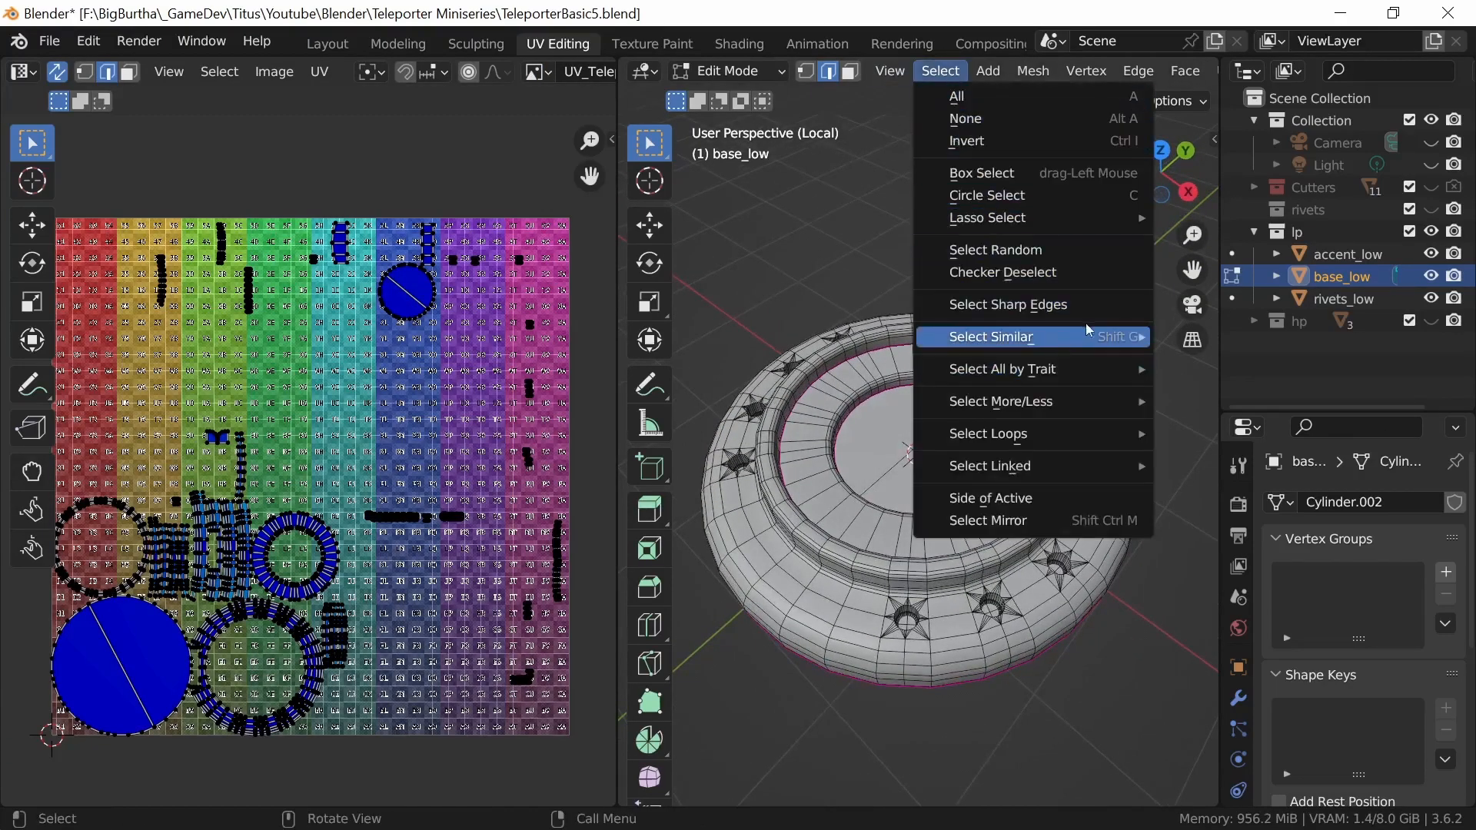
pyautogui.click(1064, 302)
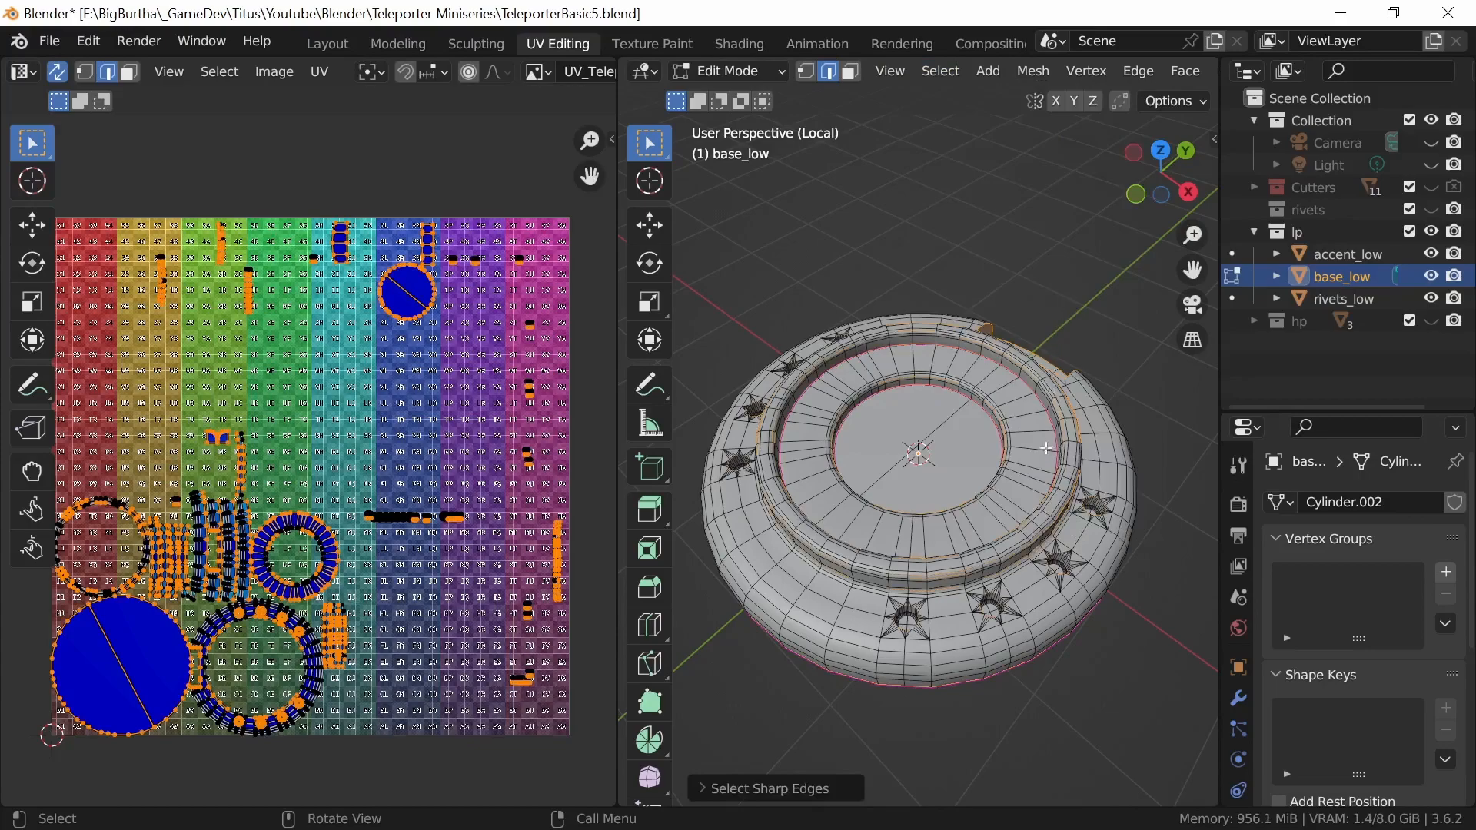
pyautogui.press('u')
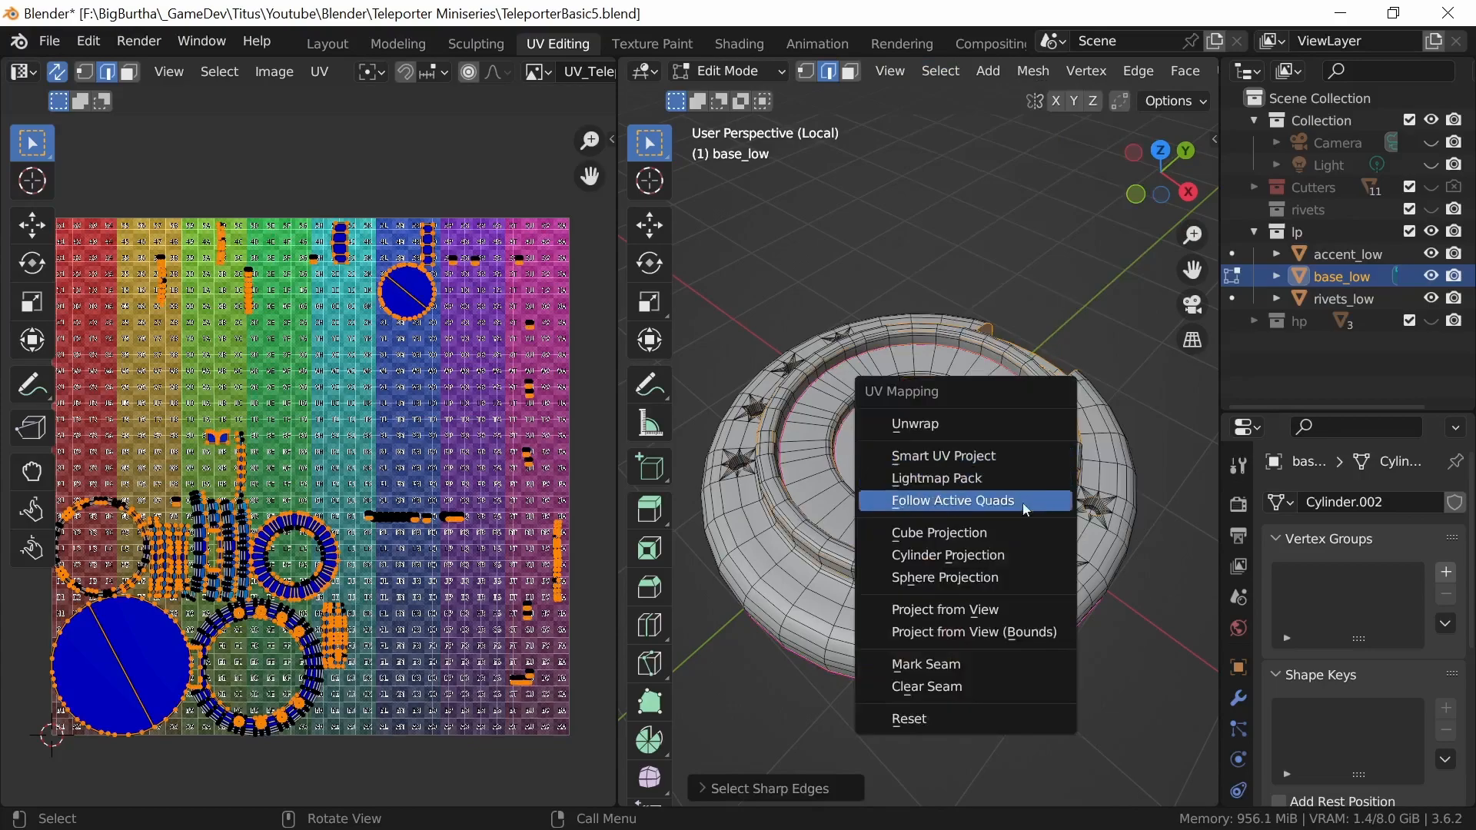
pyautogui.click(976, 663)
pyautogui.moveTo(948, 687); pyautogui.dragTo(1049, 584, button='middle')
pyautogui.keyDown('ctrl'); pyautogui.moveTo(979, 655); pyautogui.dragTo(996, 604, button='middle'); pyautogui.keyUp('ctrl')
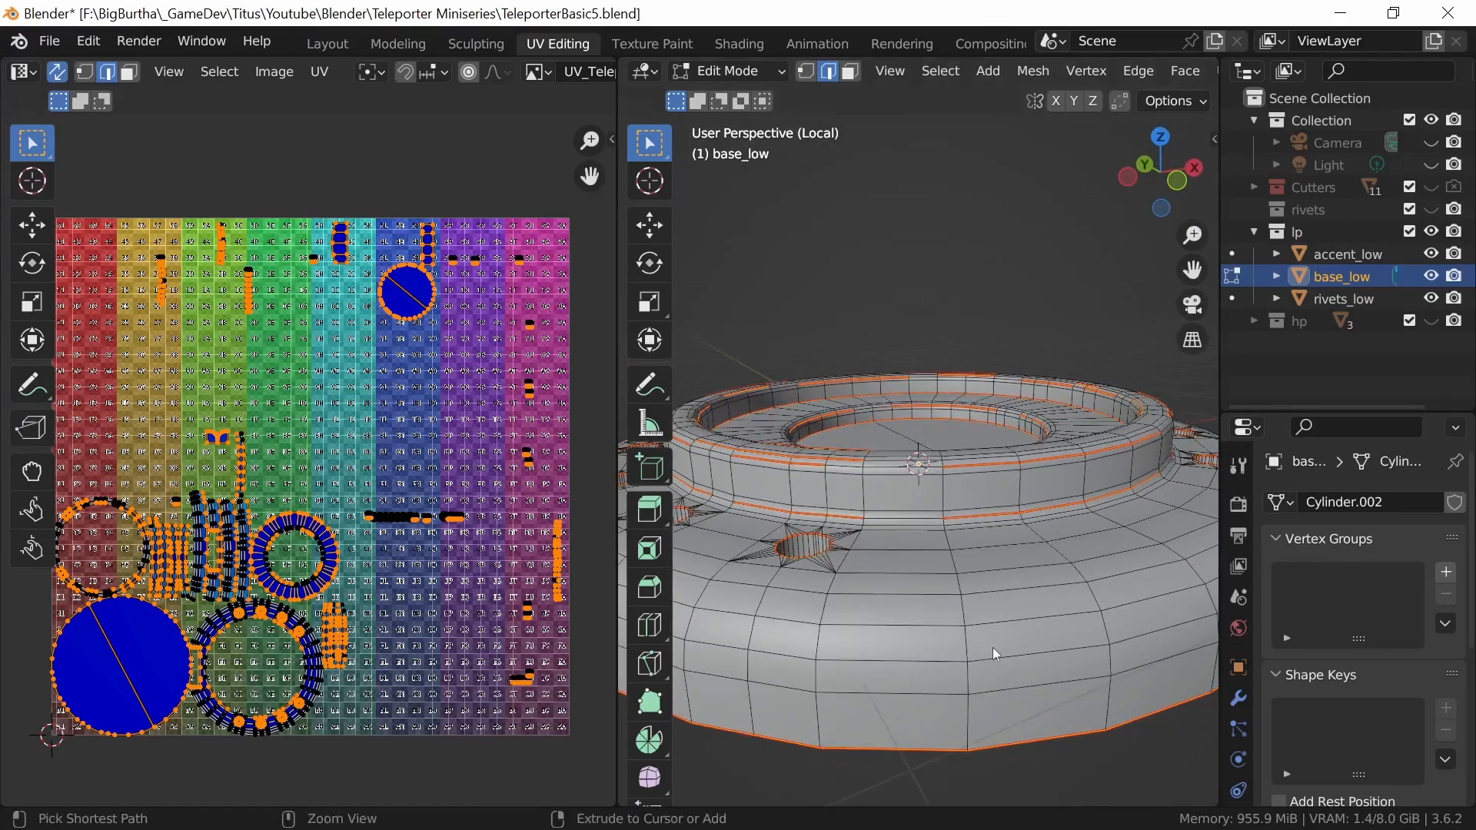
pyautogui.keyDown('ctrl'); pyautogui.moveTo(994, 654); pyautogui.dragTo(944, 565, button='middle'); pyautogui.keyUp('ctrl')
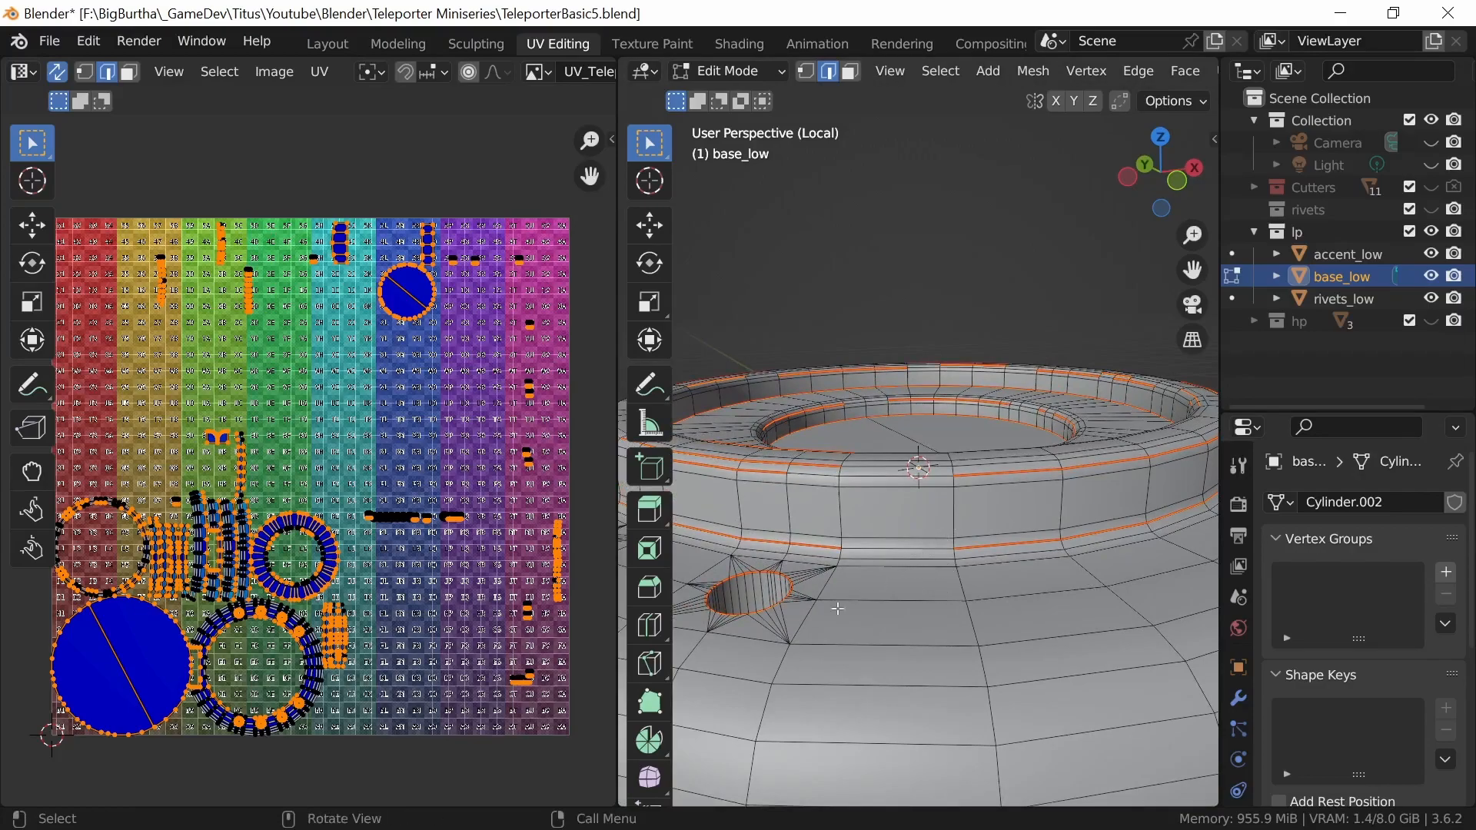
# - Turn on the Screencast Keys display for the 3D viewport
pyautogui.press('n')
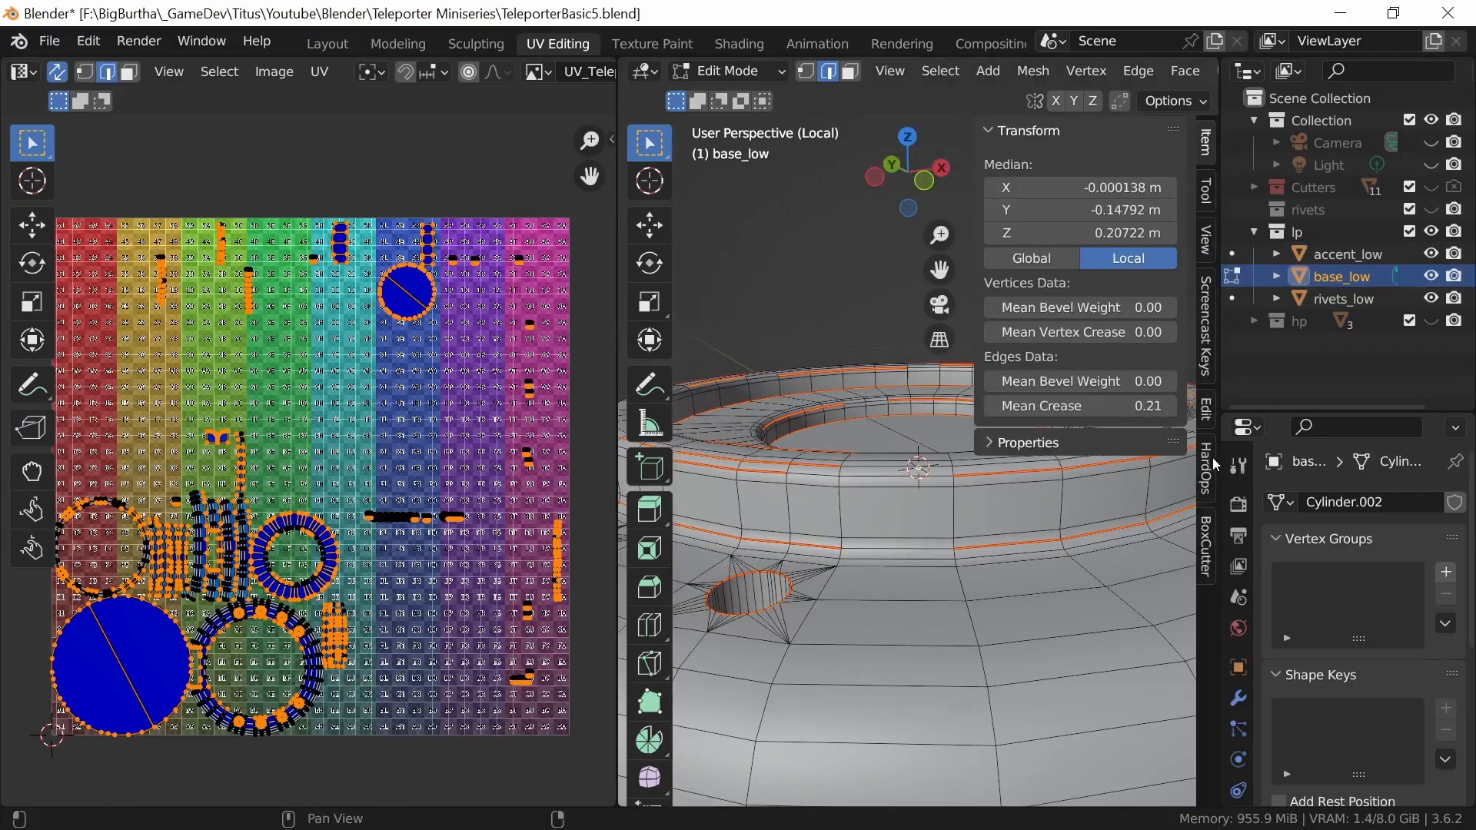
pyautogui.click(1207, 321)
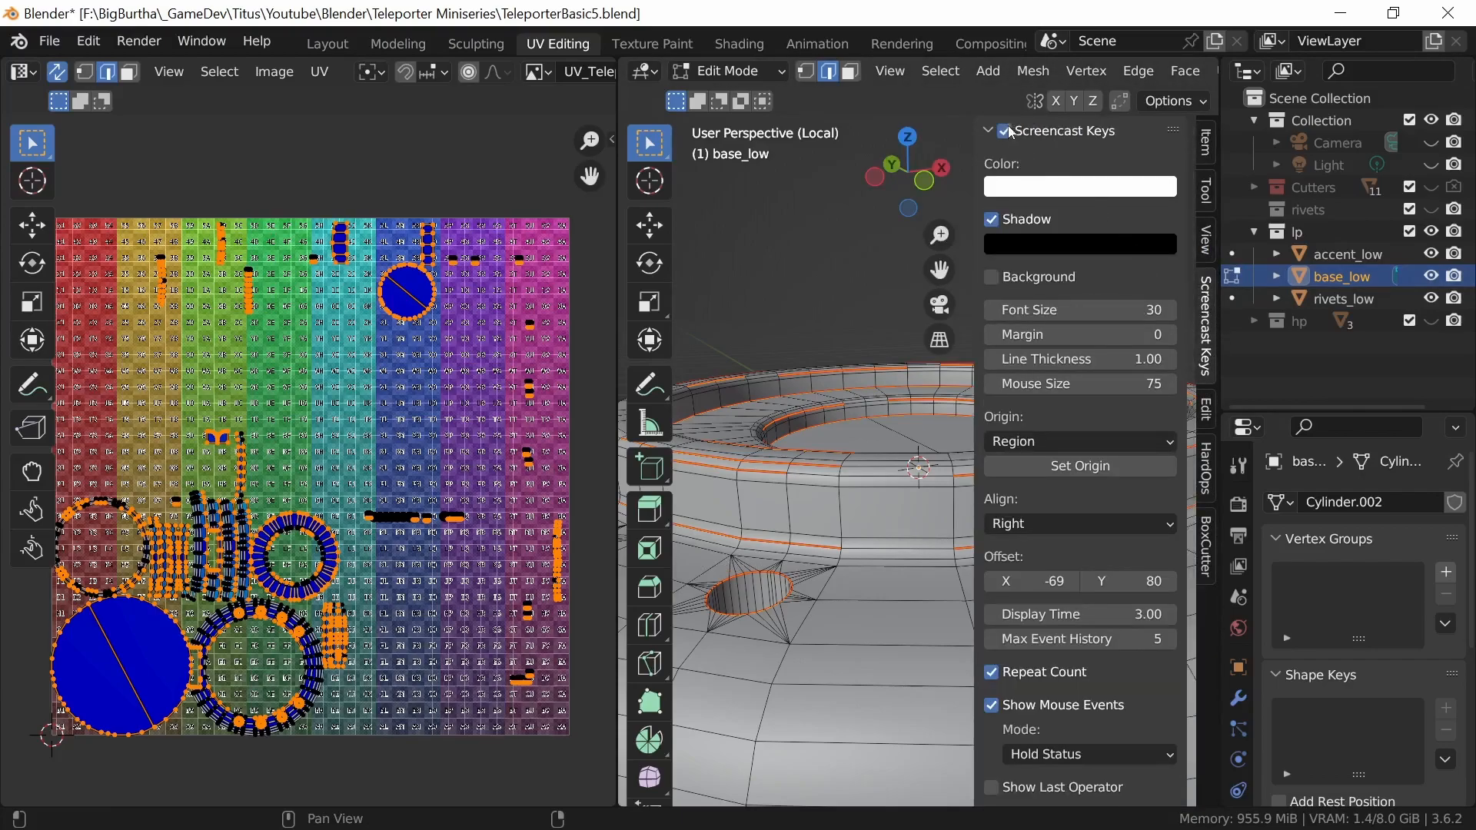
pyautogui.press('n')
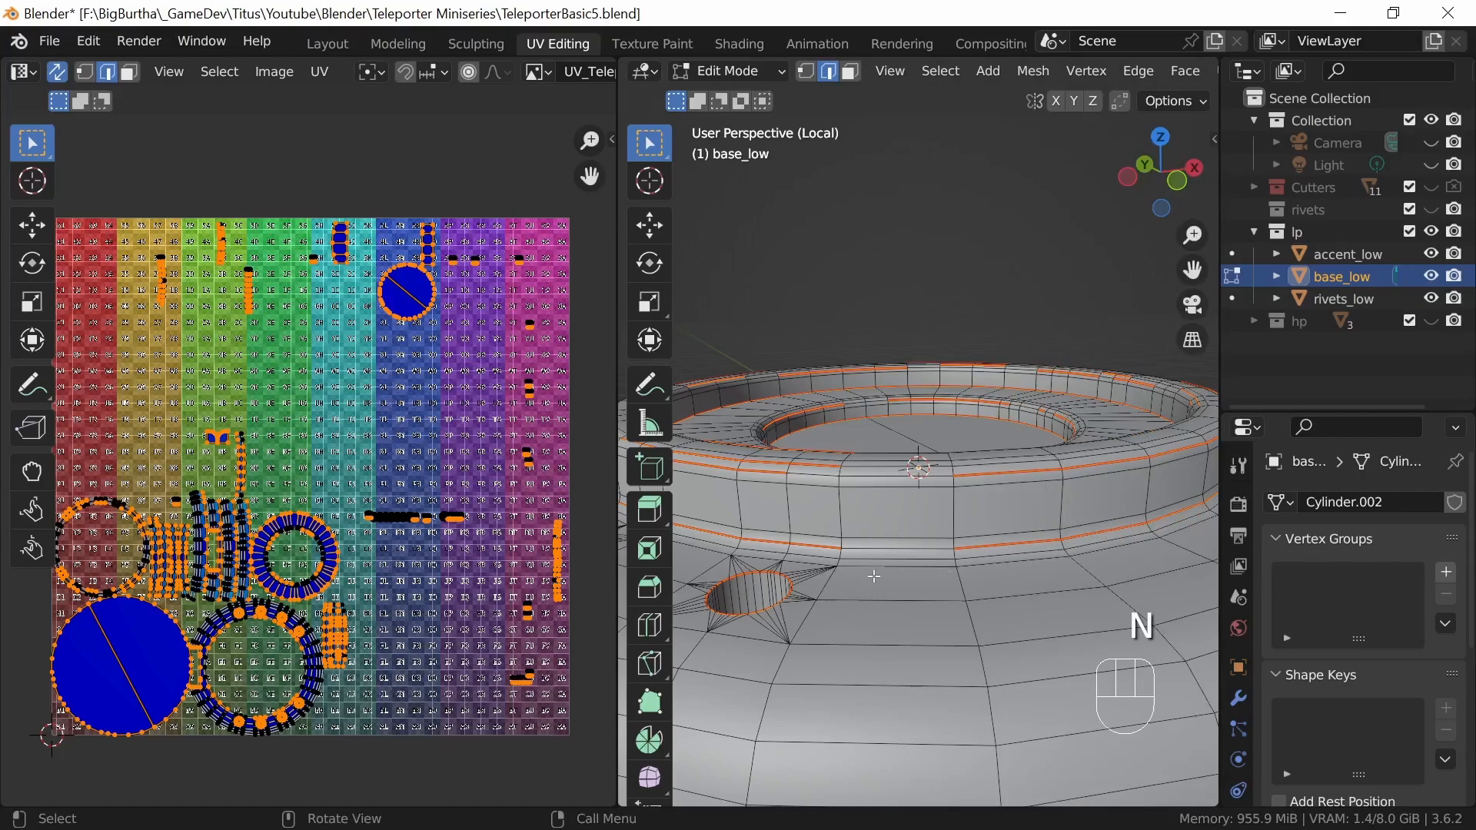
# - Select the upper and lower edge loops bounding the raised ring's outer wall and mark both as seams
pyautogui.press('alt')
pyautogui.keyDown('alt'); pyautogui.click(966, 547); pyautogui.keyUp('alt')
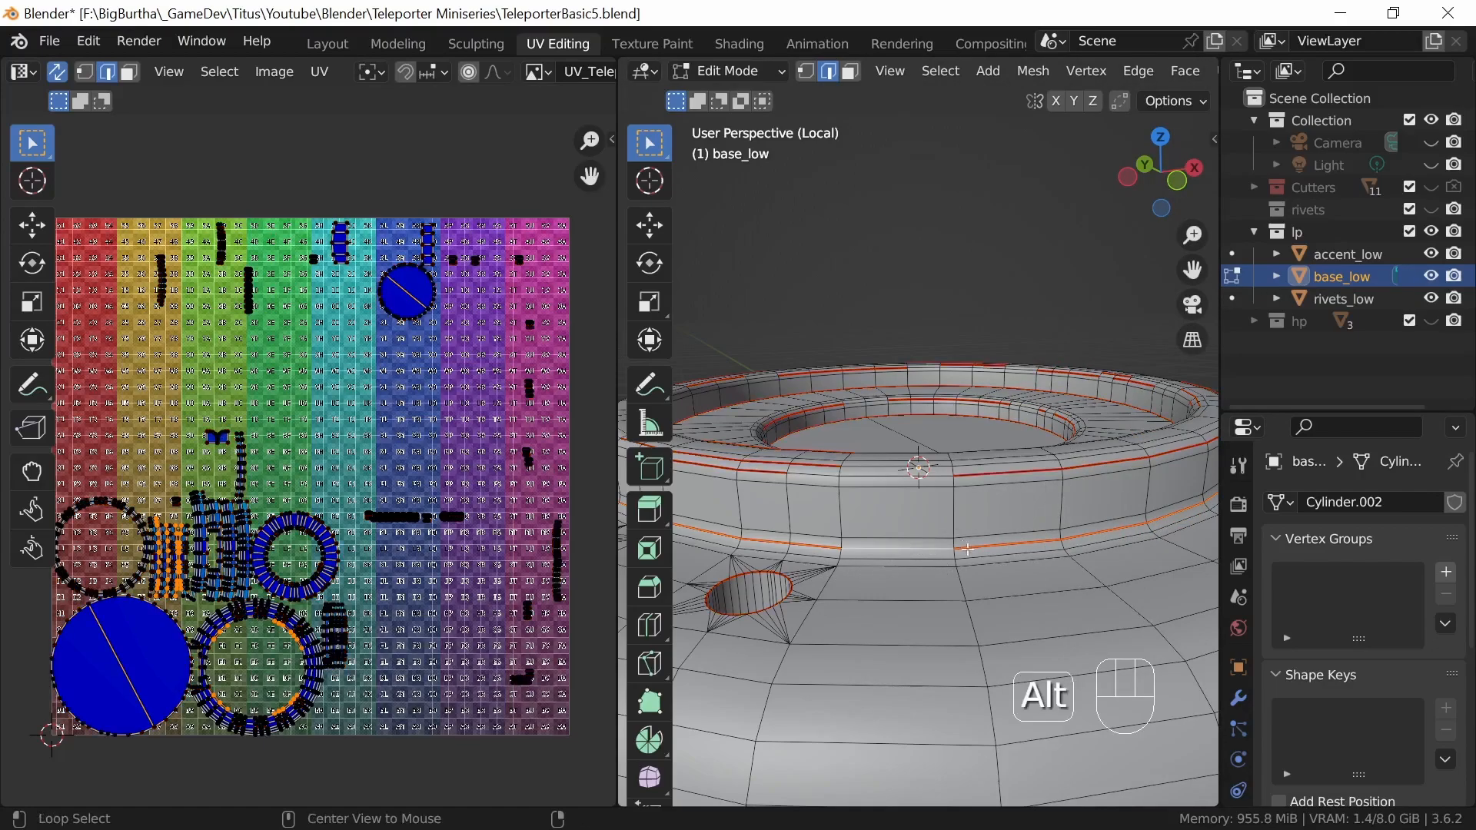
pyautogui.keyDown('alt'); pyautogui.keyDown('shift'); pyautogui.click(877, 476); pyautogui.keyUp('shift'); pyautogui.keyUp('alt')
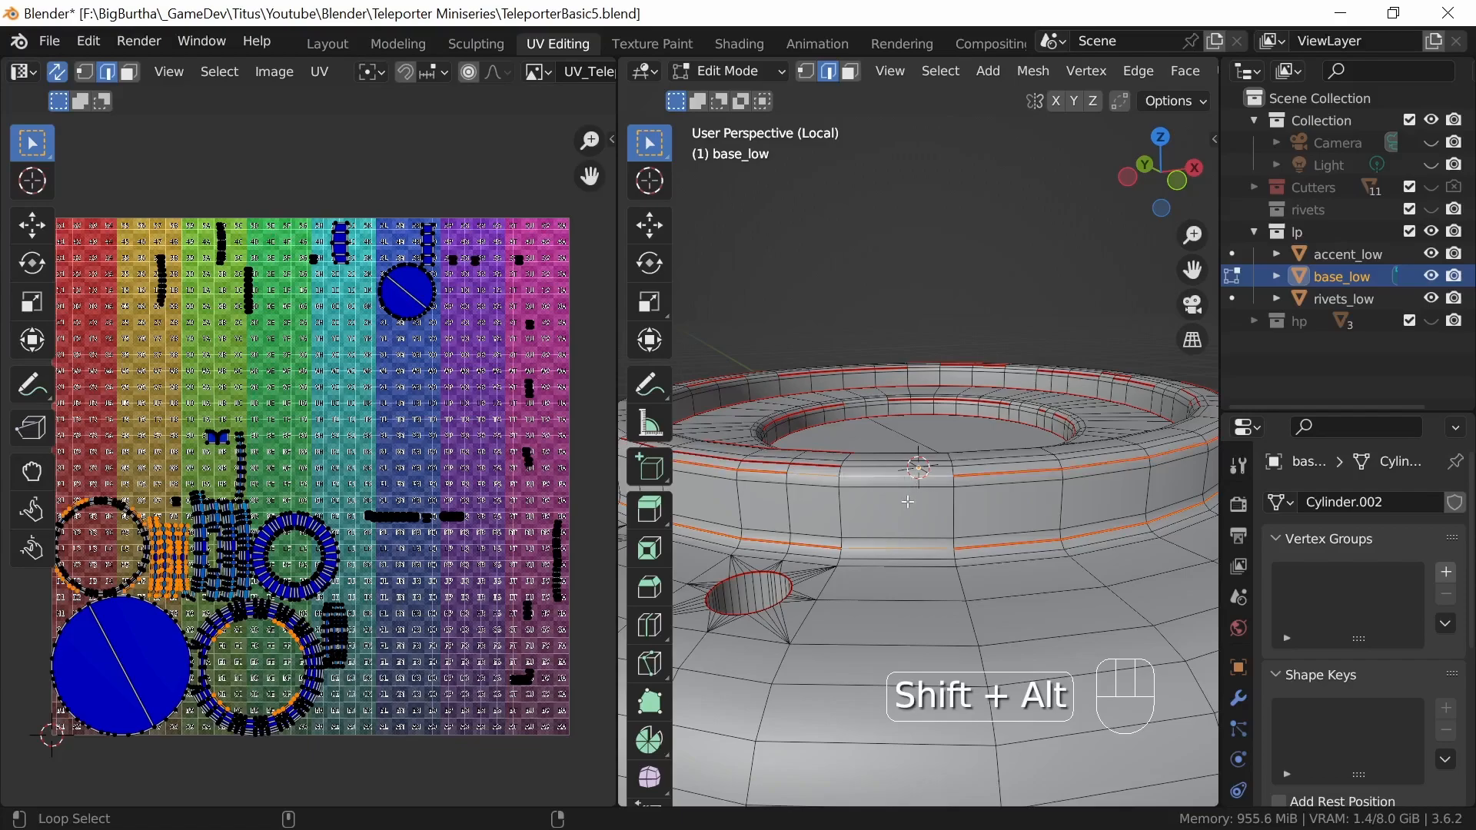
pyautogui.press('u')
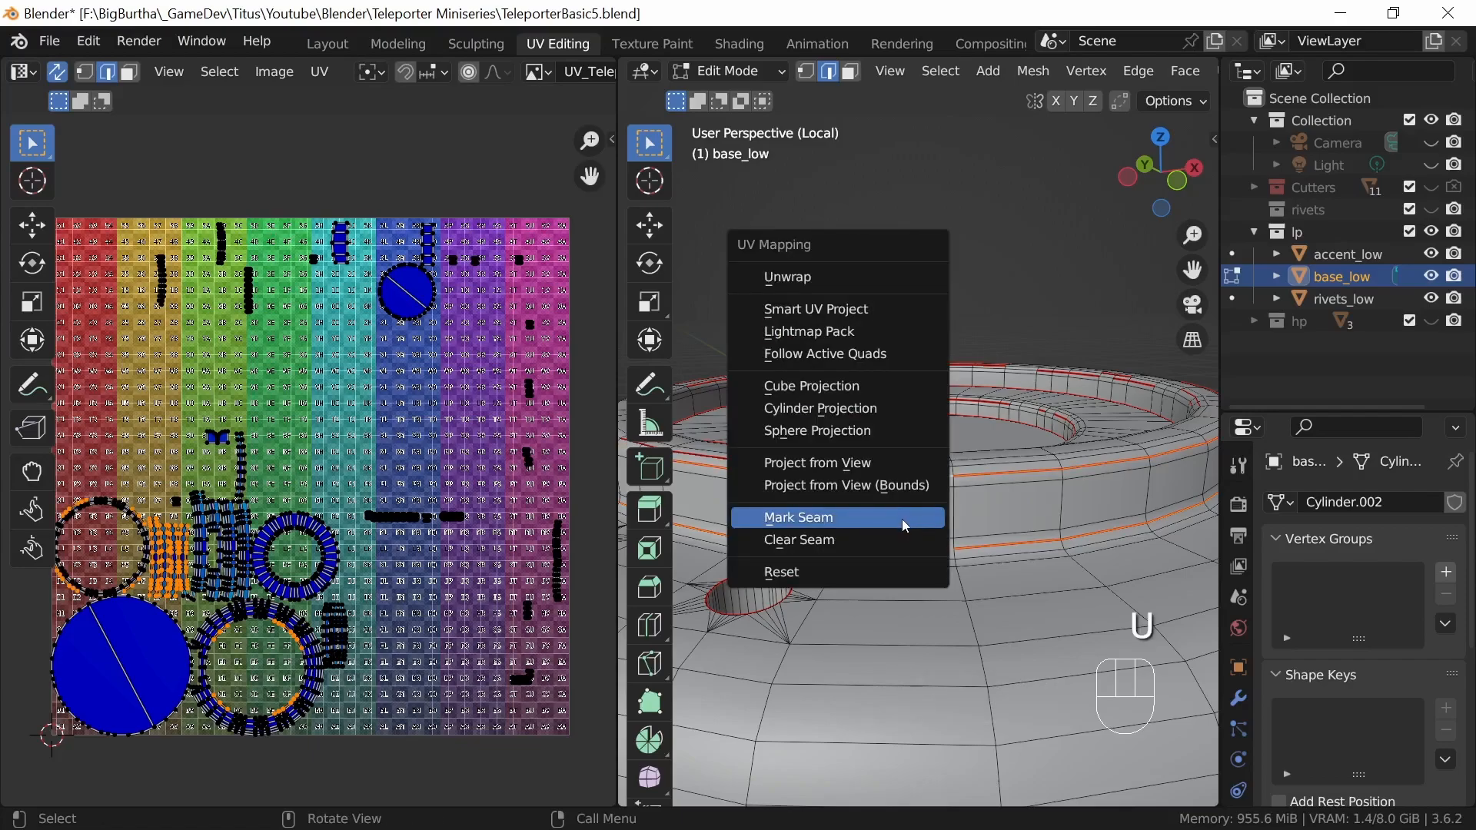
pyautogui.click(906, 526)
# - Clear the seam from the partially marked edge loop just above the raised ring's outer-wall seam
pyautogui.moveTo(974, 537); pyautogui.dragTo(849, 582, button='middle')
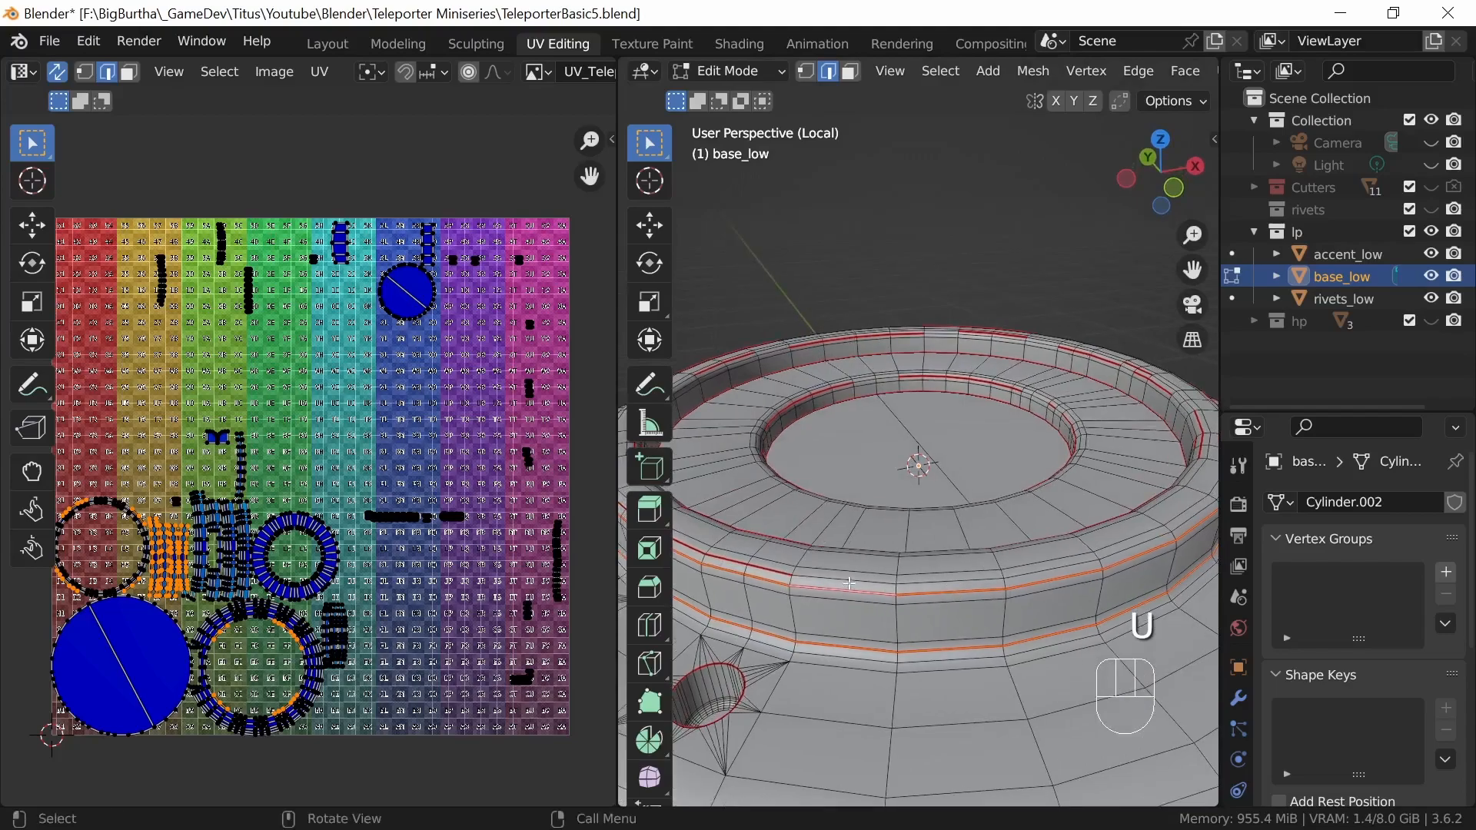
pyautogui.keyDown('alt'); pyautogui.click(849, 582); pyautogui.keyUp('alt')
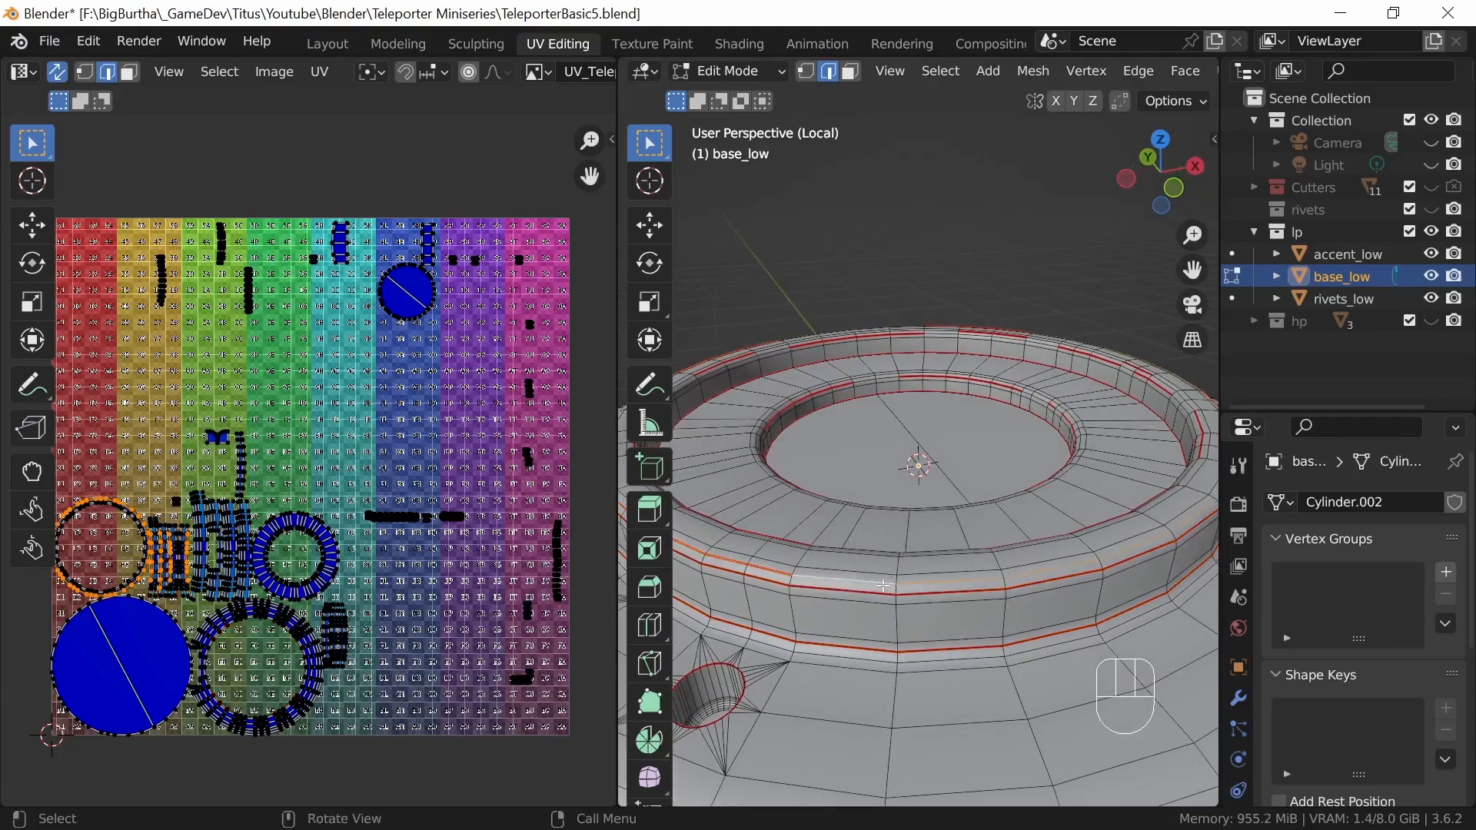
pyautogui.press('u')
pyautogui.click(857, 609)
# - Mark the edge loop at the top of the raised ring's inner wall as a seam and clear the seam from the loop above it
pyautogui.moveTo(1001, 582); pyautogui.dragTo(987, 553, button='middle')
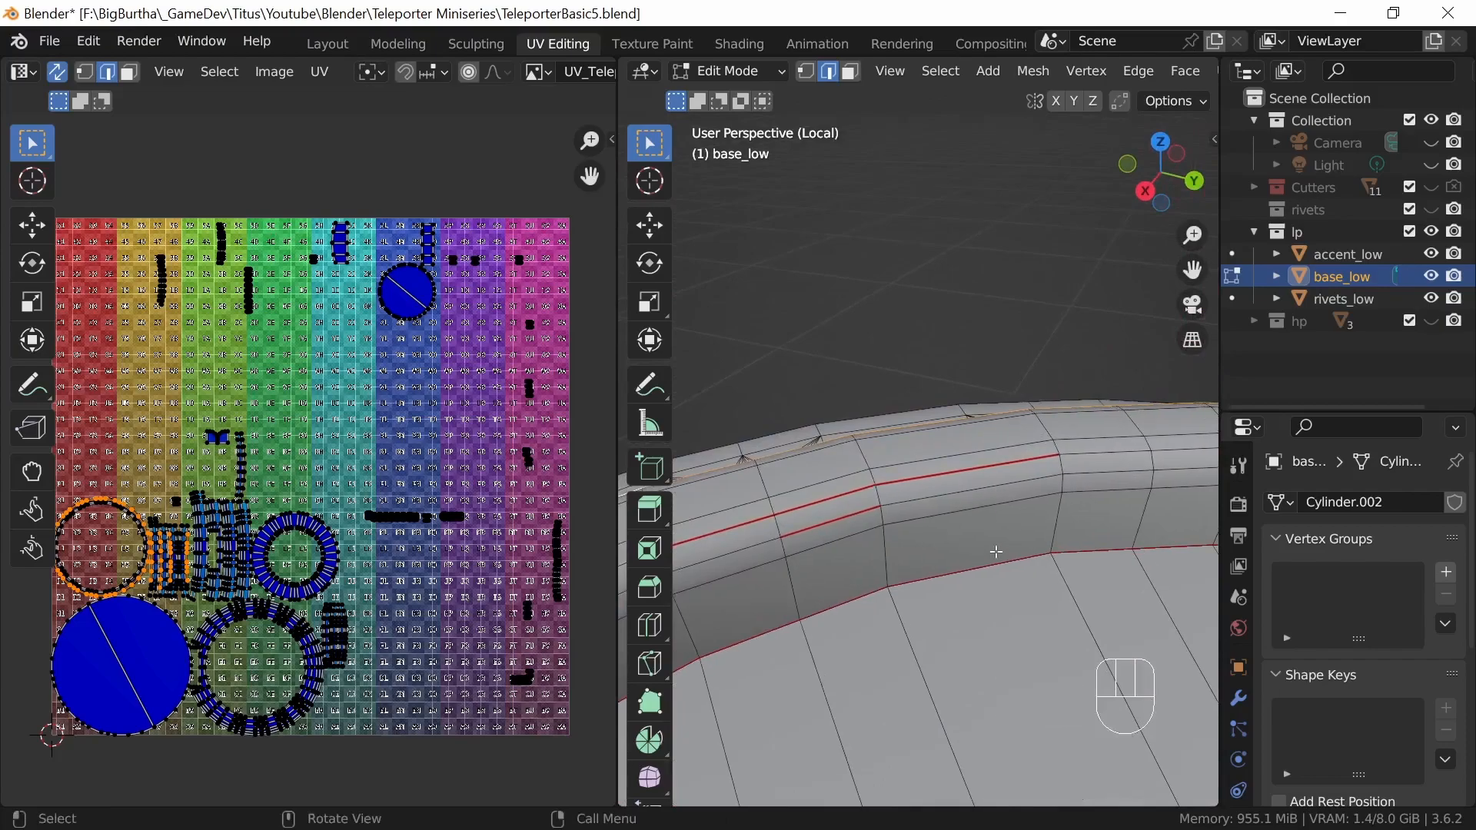
pyautogui.keyDown('alt'); pyautogui.click(1014, 489); pyautogui.keyUp('alt')
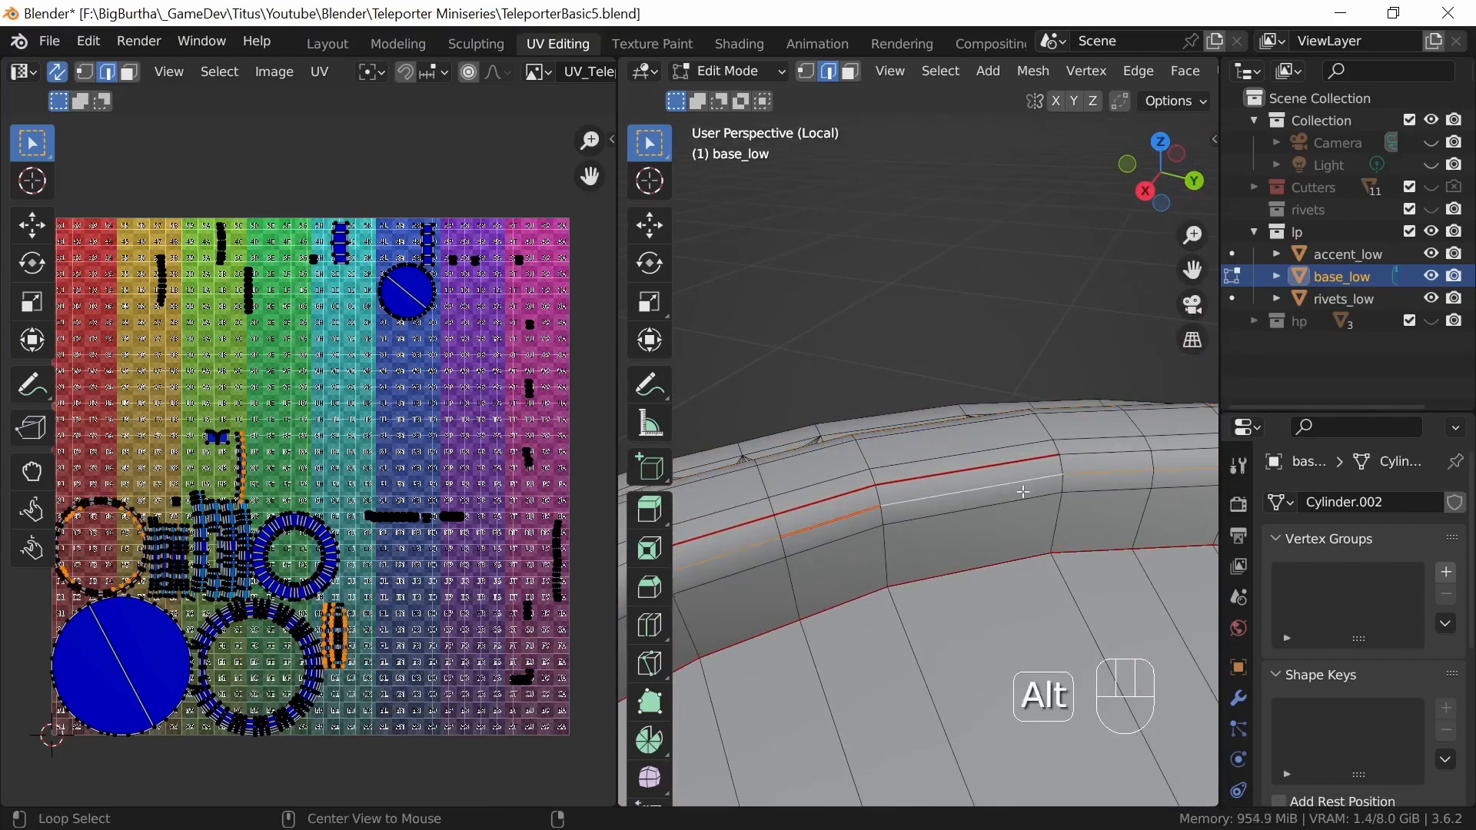
pyautogui.press('u')
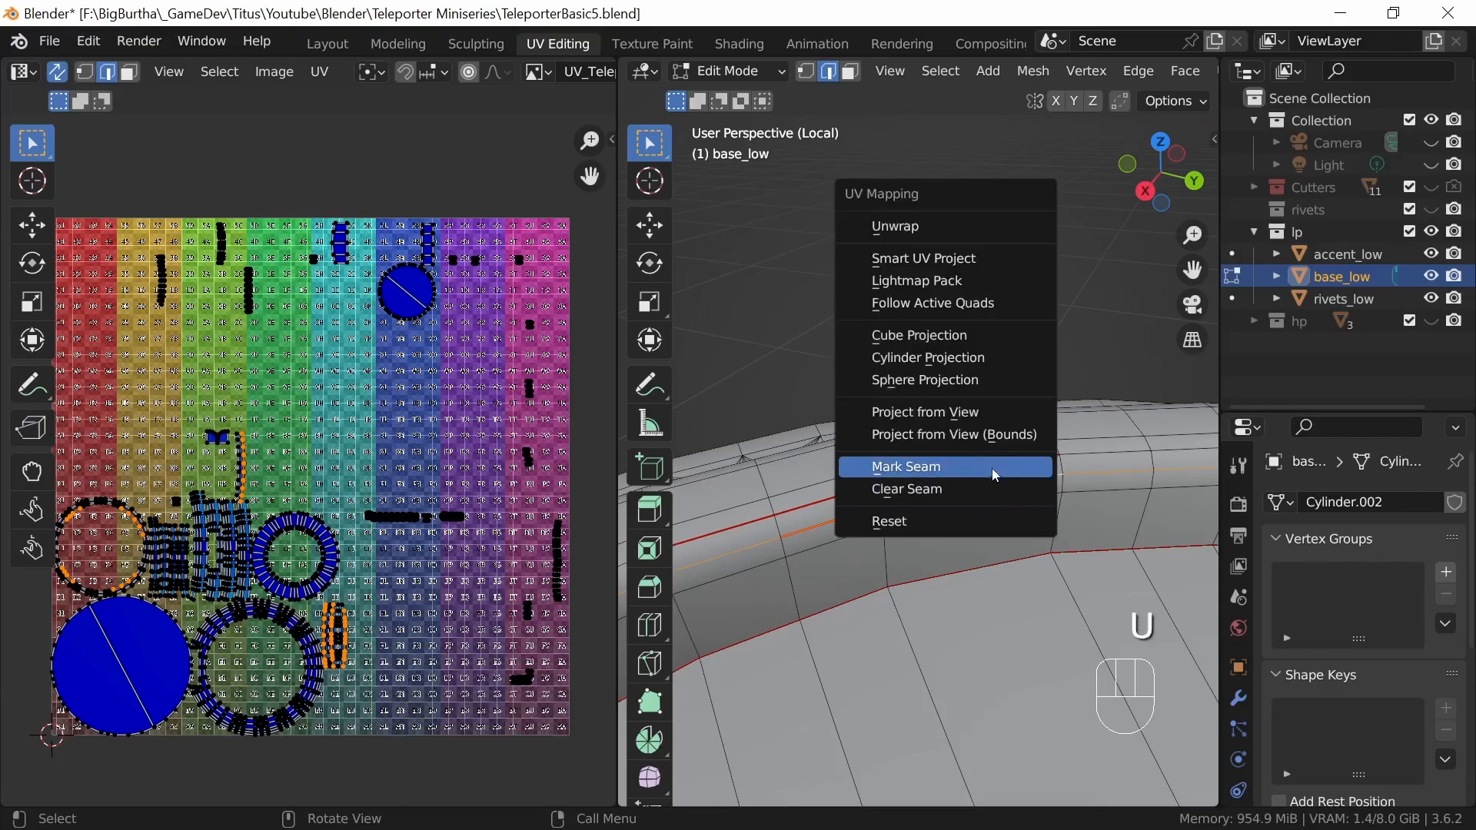
pyautogui.click(995, 472)
pyautogui.keyDown('alt'); pyautogui.click(1019, 475); pyautogui.keyUp('alt')
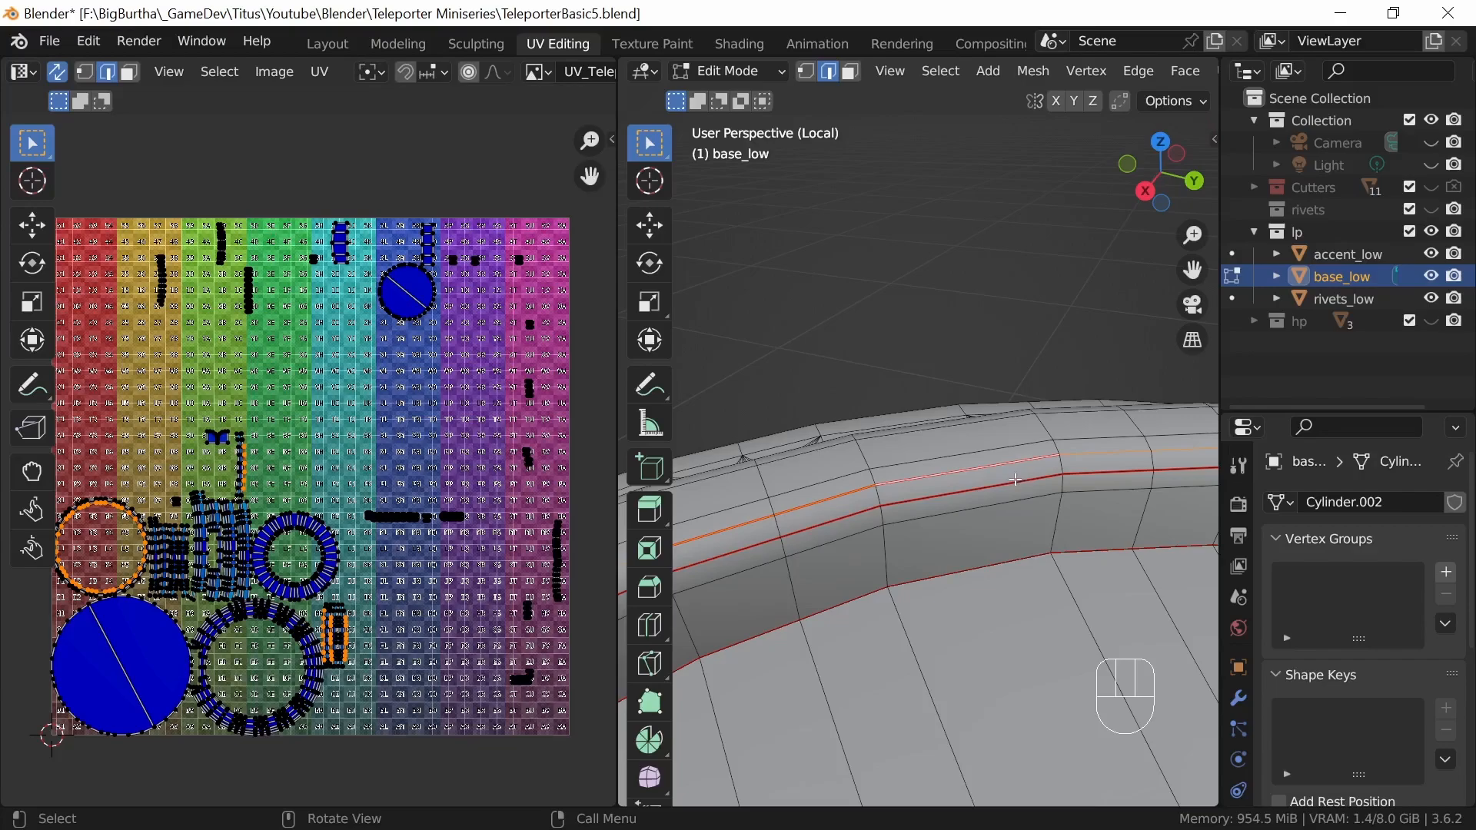
pyautogui.press('u')
pyautogui.click(988, 504)
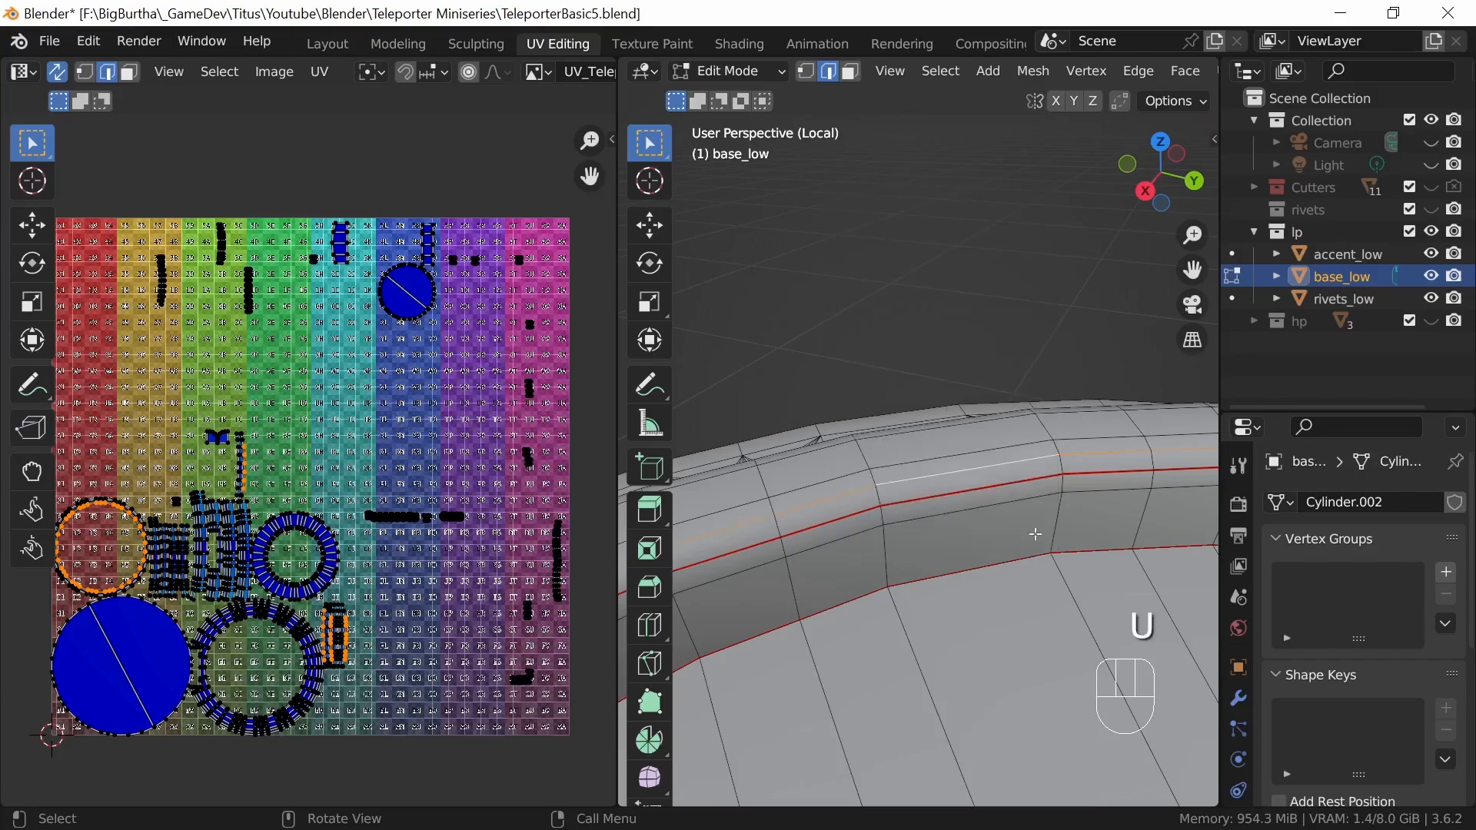
# - Select the partially marked edge loop at the top of the central recess's wall and mark the whole loop as a seam
pyautogui.moveTo(1008, 591); pyautogui.dragTo(1111, 593, button='middle')
pyautogui.keyDown('ctrl'); pyautogui.moveTo(1044, 546); pyautogui.dragTo(986, 644, button='middle'); pyautogui.keyUp('ctrl')
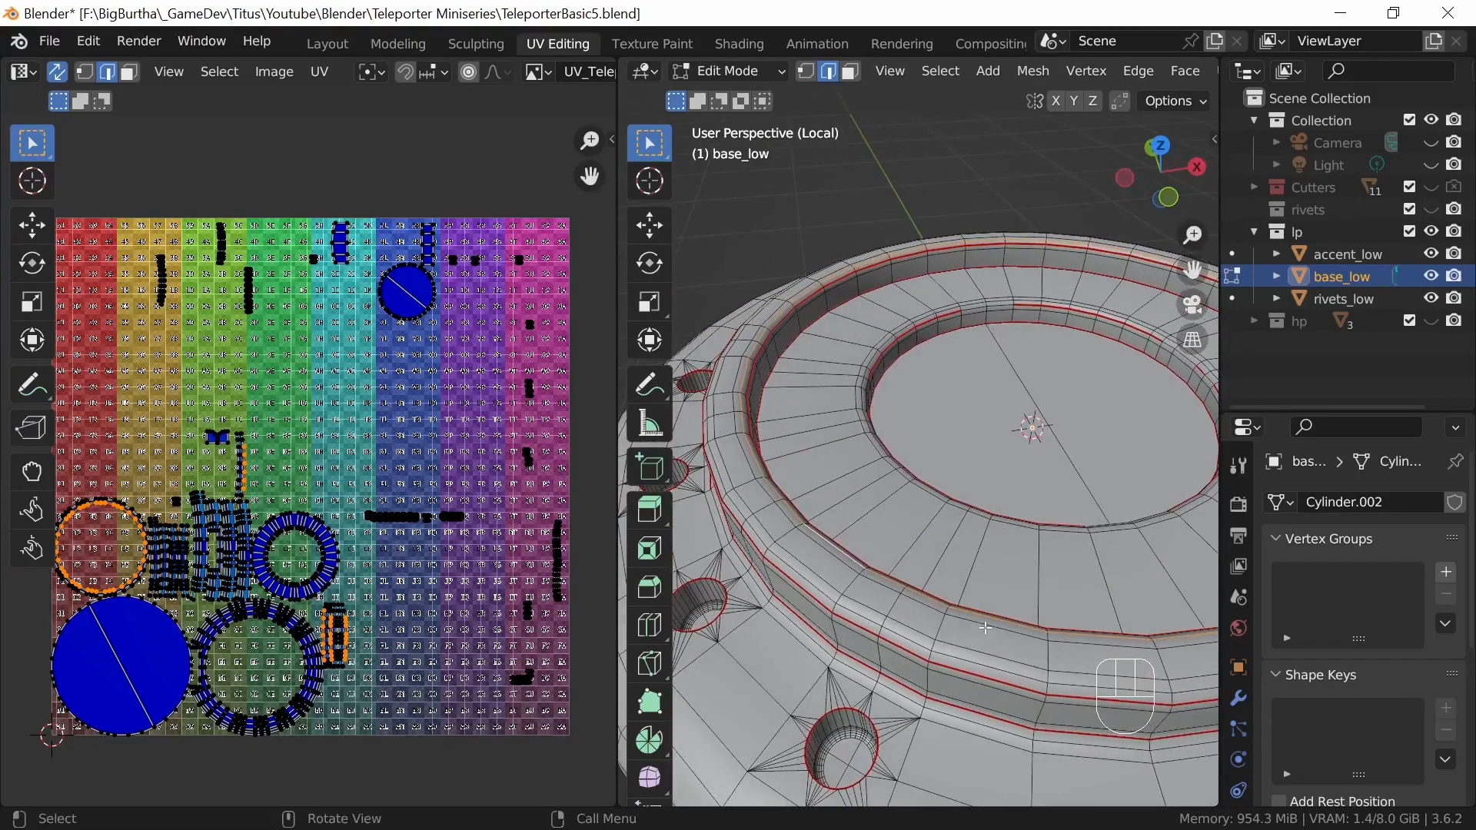
pyautogui.moveTo(972, 609)
pyautogui.mouseDown(button='middle')
pyautogui.moveTo(945, 619)
pyautogui.moveTo(963, 614)
pyautogui.mouseUp(button='middle')
pyautogui.keyDown('shift'); pyautogui.moveTo(1069, 603); pyautogui.dragTo(869, 513, button='middle'); pyautogui.keyUp('shift')
pyautogui.keyDown('ctrl'); pyautogui.moveTo(969, 646); pyautogui.dragTo(1007, 415, button='middle'); pyautogui.keyUp('ctrl')
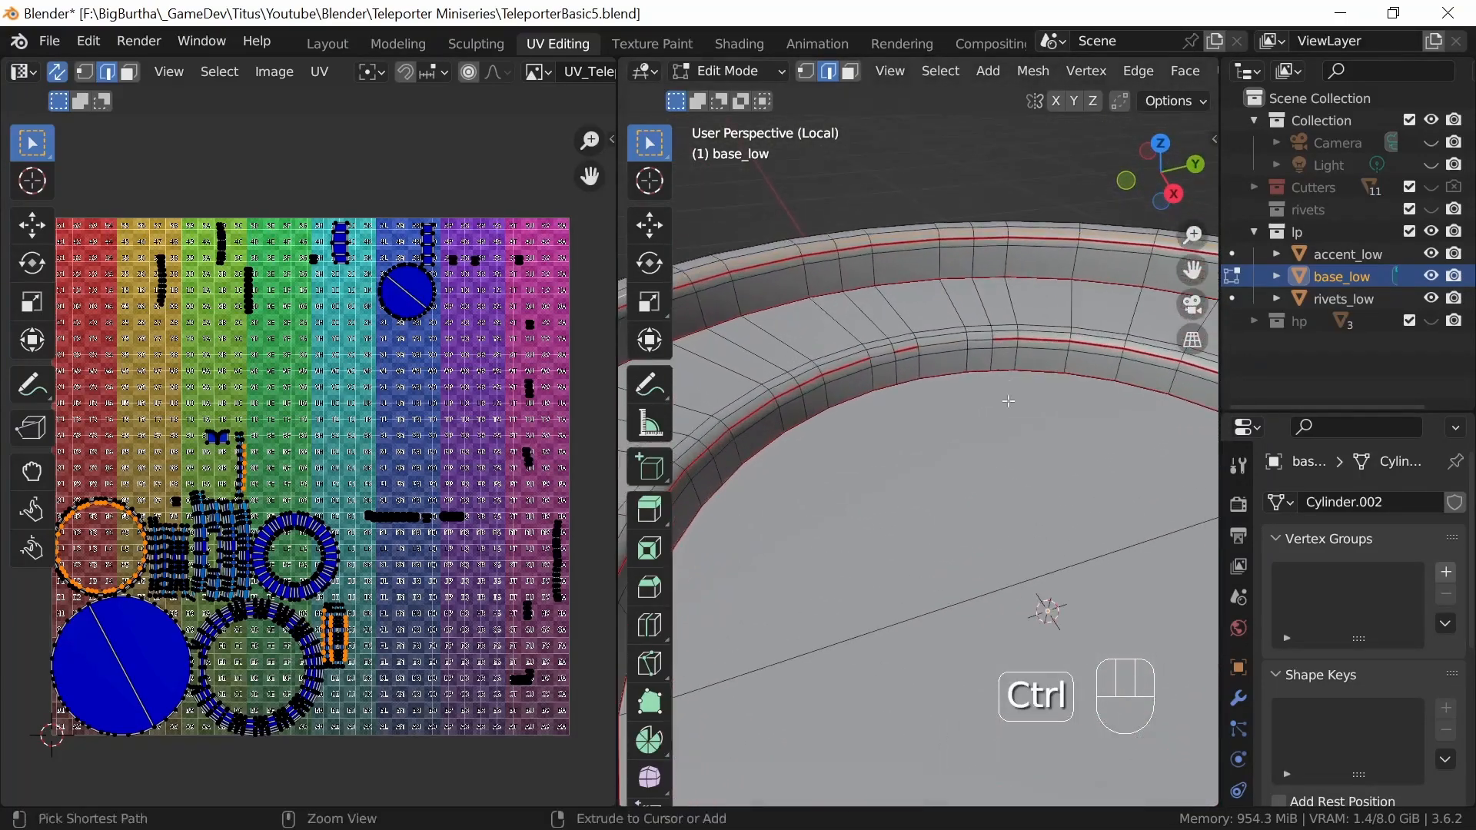
pyautogui.moveTo(957, 464); pyautogui.dragTo(890, 333, button='middle')
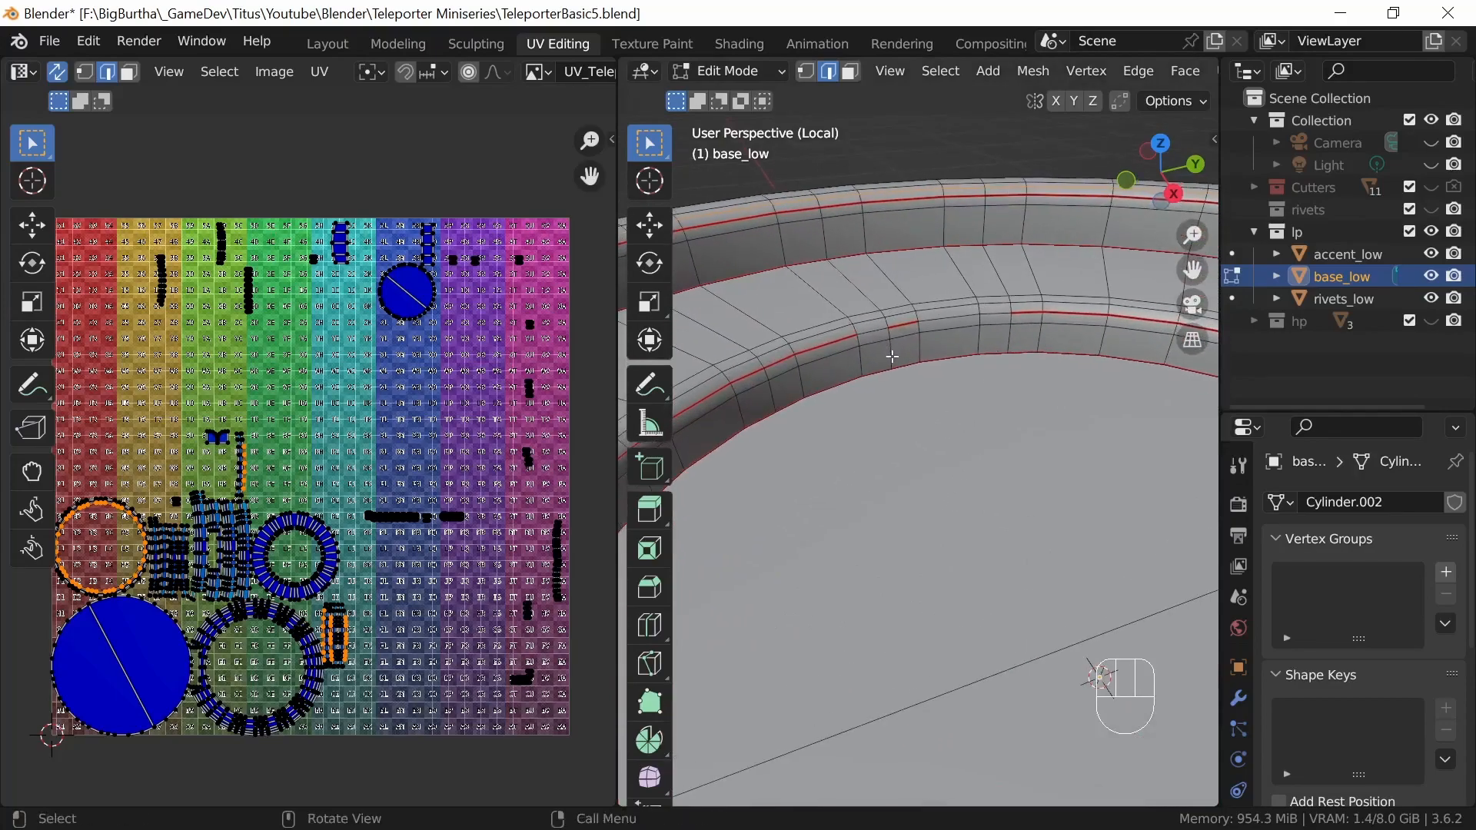
pyautogui.keyDown('alt'); pyautogui.click(871, 331); pyautogui.keyUp('alt')
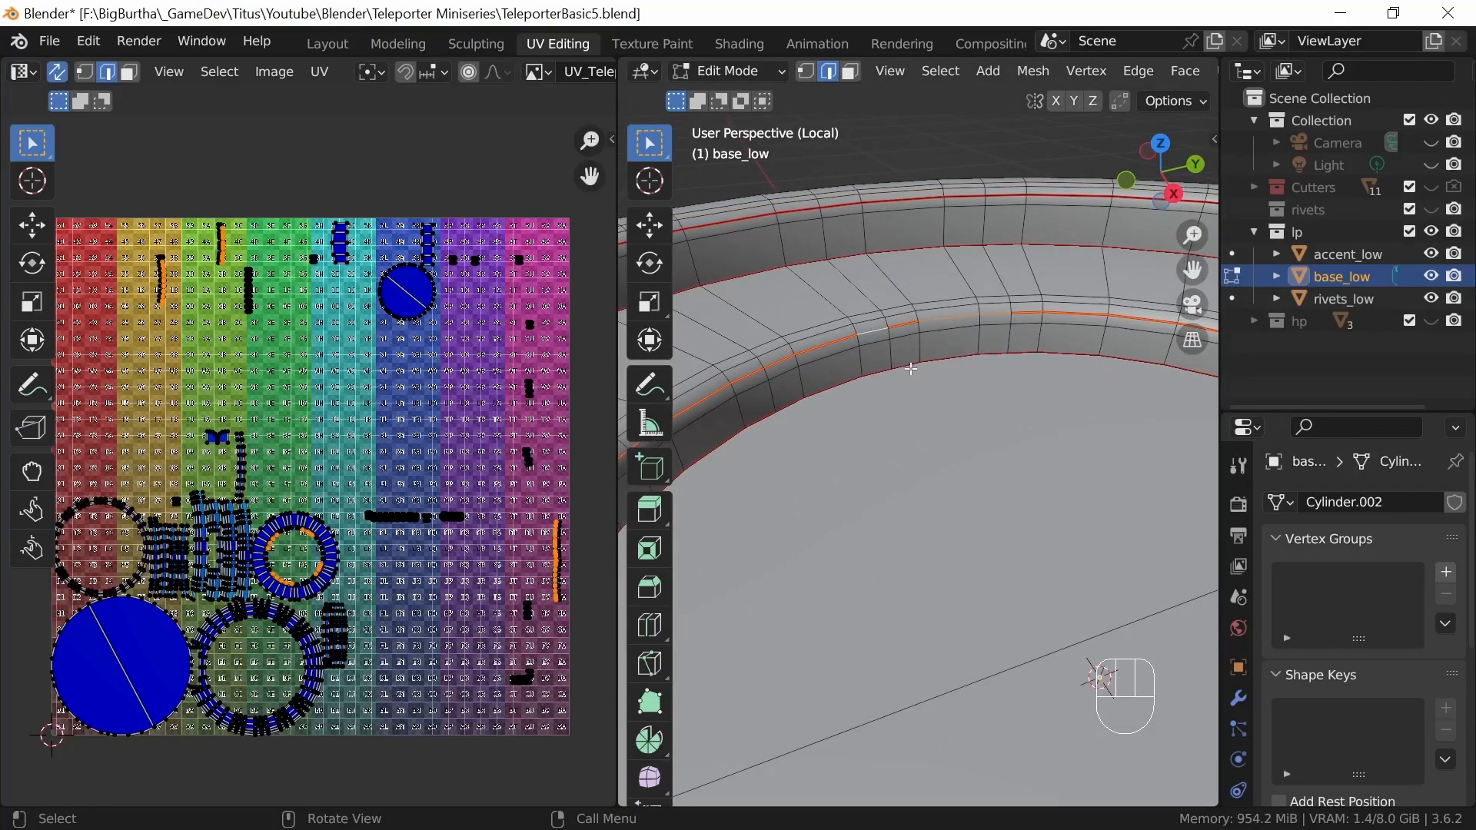
pyautogui.press('u')
pyautogui.click(907, 375)
# - Examine the seams around the raised ring, the rivet holes and the rectangular side cutout of the base
pyautogui.moveTo(939, 519); pyautogui.dragTo(998, 546, button='middle')
pyautogui.keyDown('ctrl'); pyautogui.moveTo(876, 476); pyautogui.dragTo(1080, 655, button='middle'); pyautogui.keyUp('ctrl')
pyautogui.keyDown('ctrl'); pyautogui.moveTo(995, 592); pyautogui.dragTo(887, 648, button='middle'); pyautogui.keyUp('ctrl')
pyautogui.keyDown('shift'); pyautogui.moveTo(803, 516); pyautogui.dragTo(1022, 583, button='middle'); pyautogui.keyUp('shift')
pyautogui.moveTo(894, 305); pyautogui.dragTo(794, 313, button='middle')
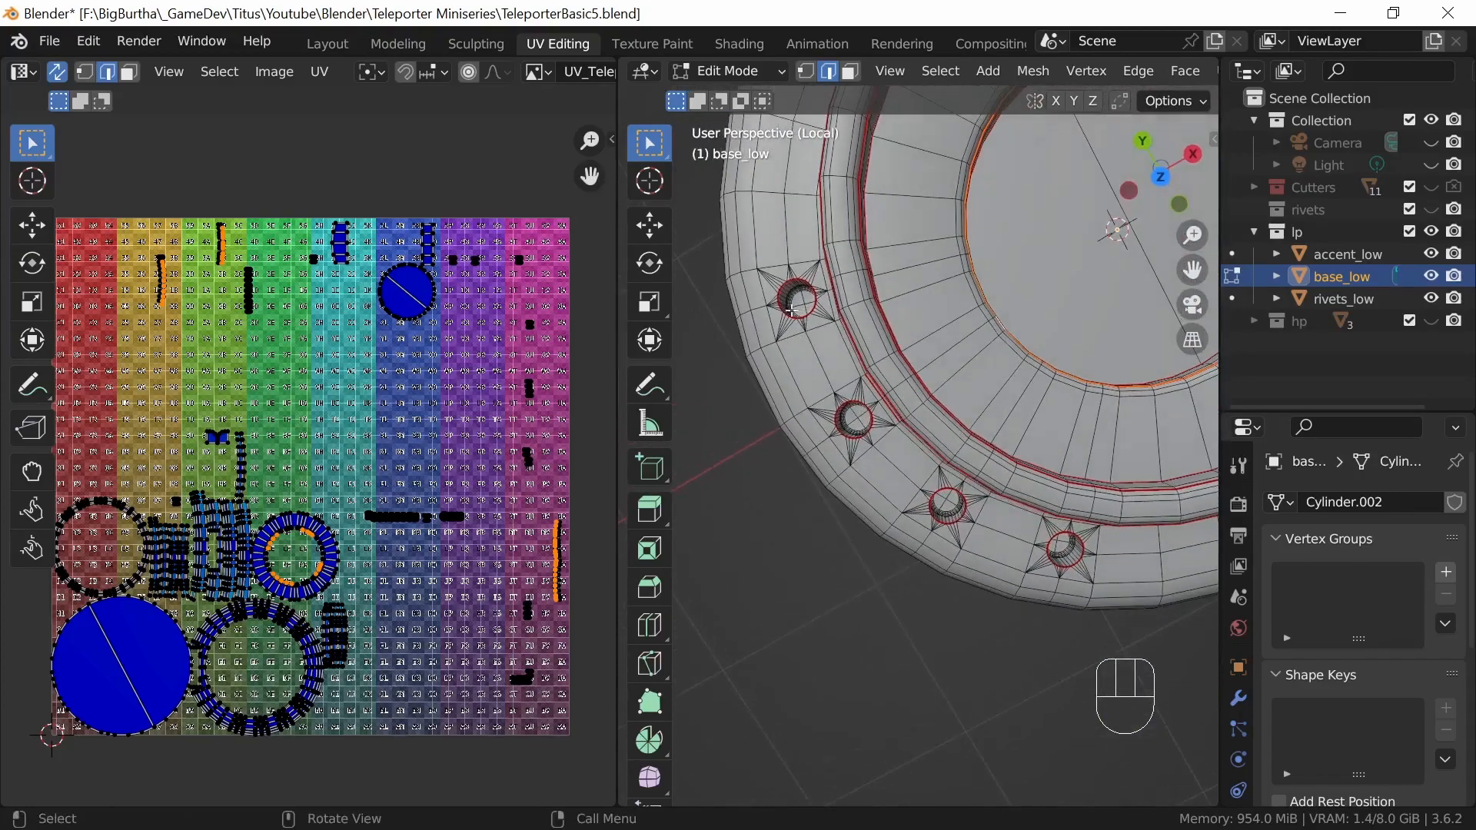
pyautogui.moveTo(953, 553); pyautogui.dragTo(906, 544, button='middle')
pyautogui.keyDown('shift'); pyautogui.moveTo(1053, 542); pyautogui.dragTo(1022, 538, button='middle'); pyautogui.keyUp('shift')
pyautogui.keyDown('ctrl'); pyautogui.moveTo(1034, 538); pyautogui.dragTo(1039, 558, button='middle'); pyautogui.keyUp('ctrl')
pyautogui.moveTo(1053, 550); pyautogui.dragTo(1025, 567, button='middle')
pyautogui.moveTo(1016, 627); pyautogui.dragTo(993, 559, button='middle')
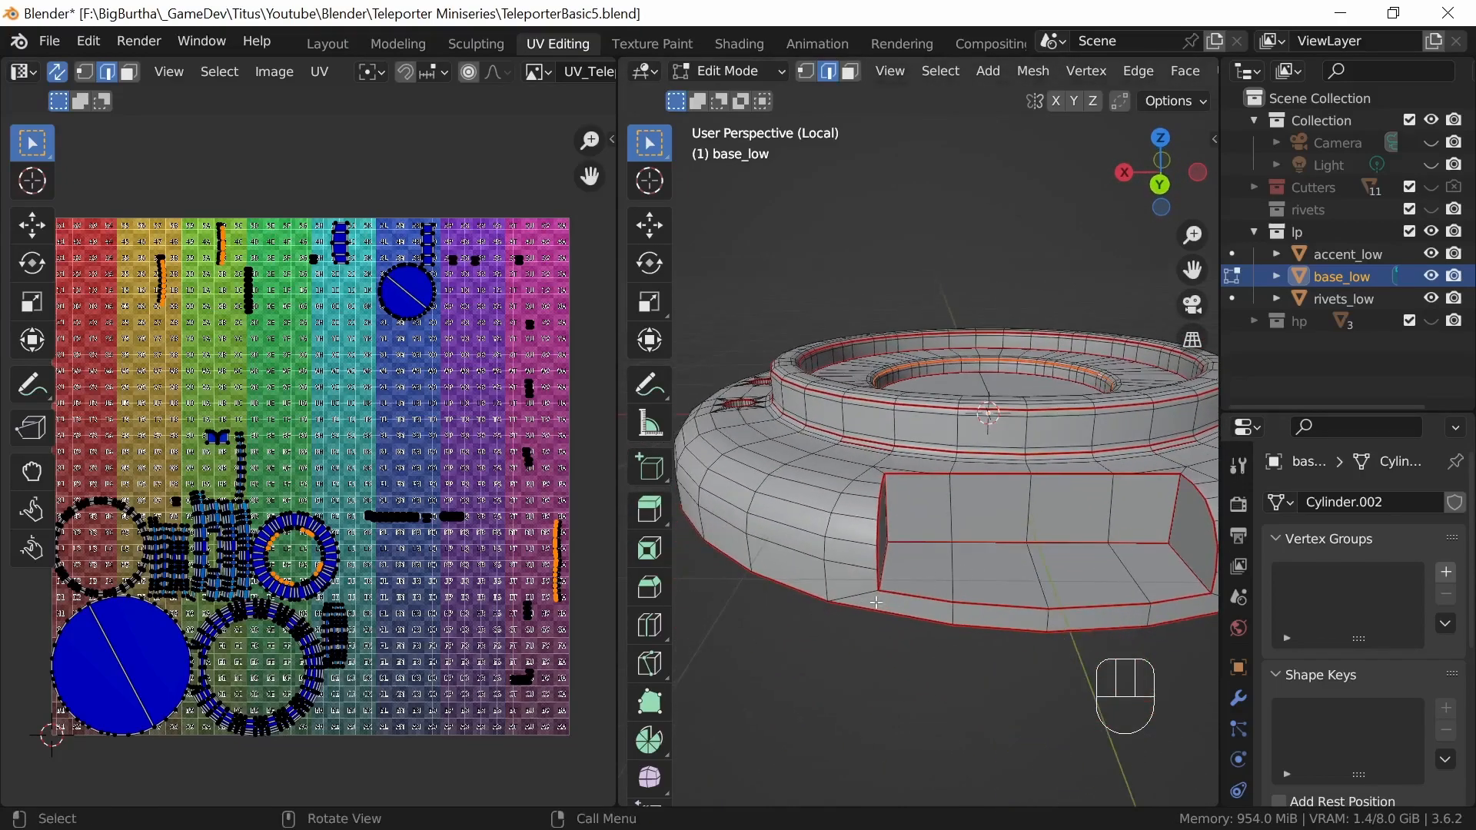
pyautogui.moveTo(1156, 542); pyautogui.dragTo(1056, 556, button='middle')
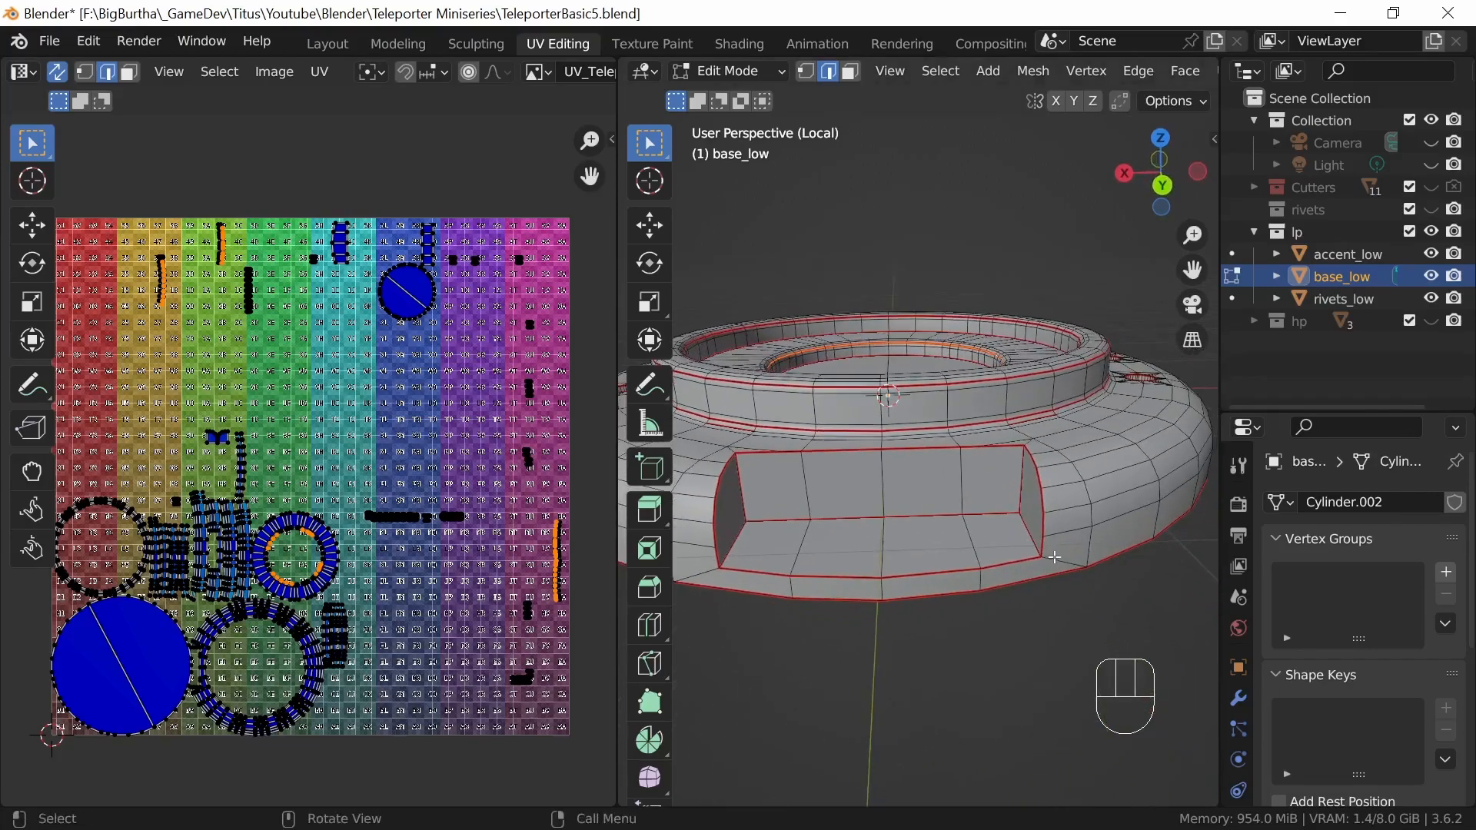
# - Select the entire base_low mesh and unwrap it along the marked seams
pyautogui.press('a')
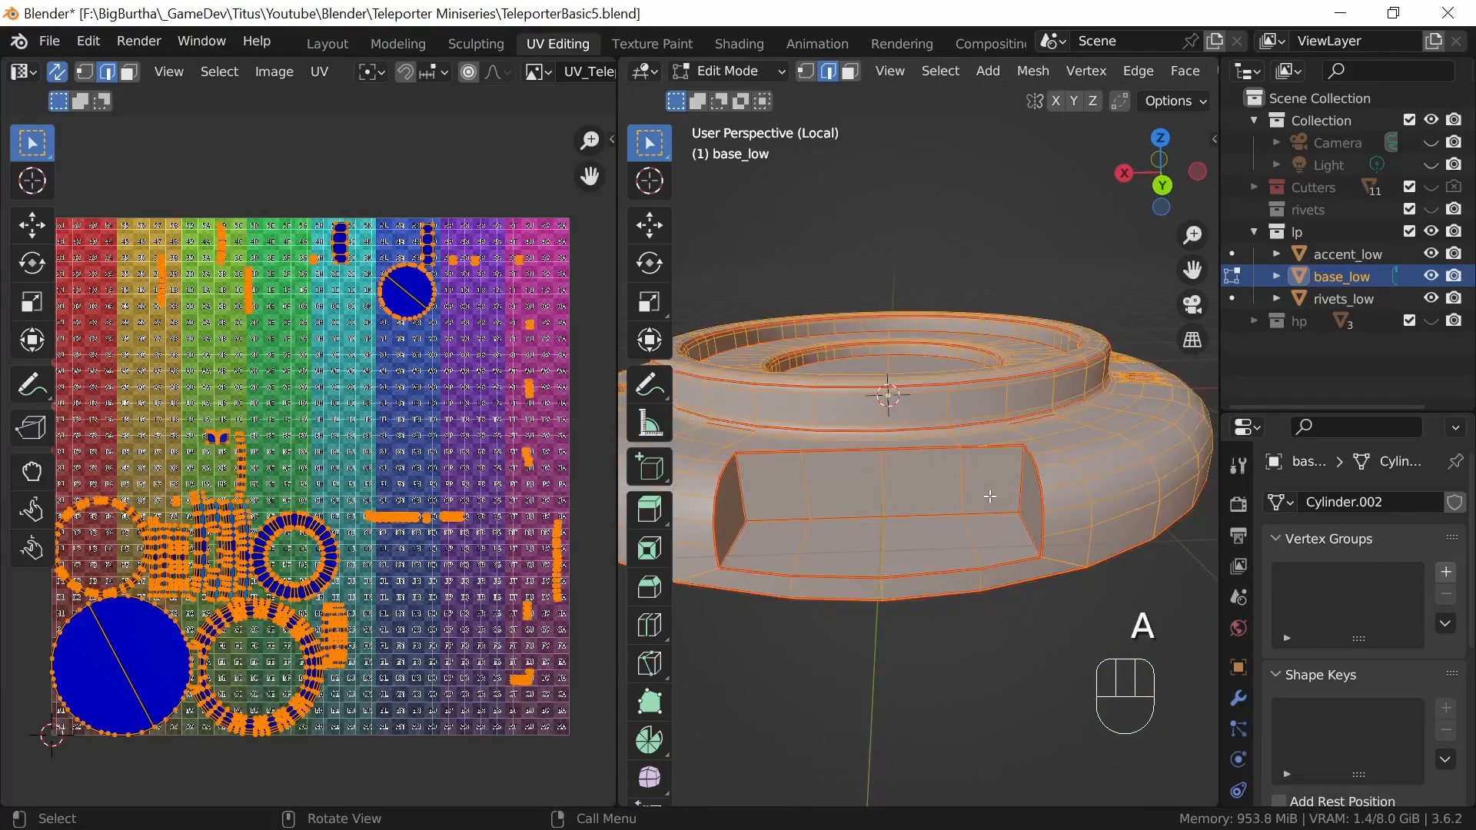
pyautogui.press('u')
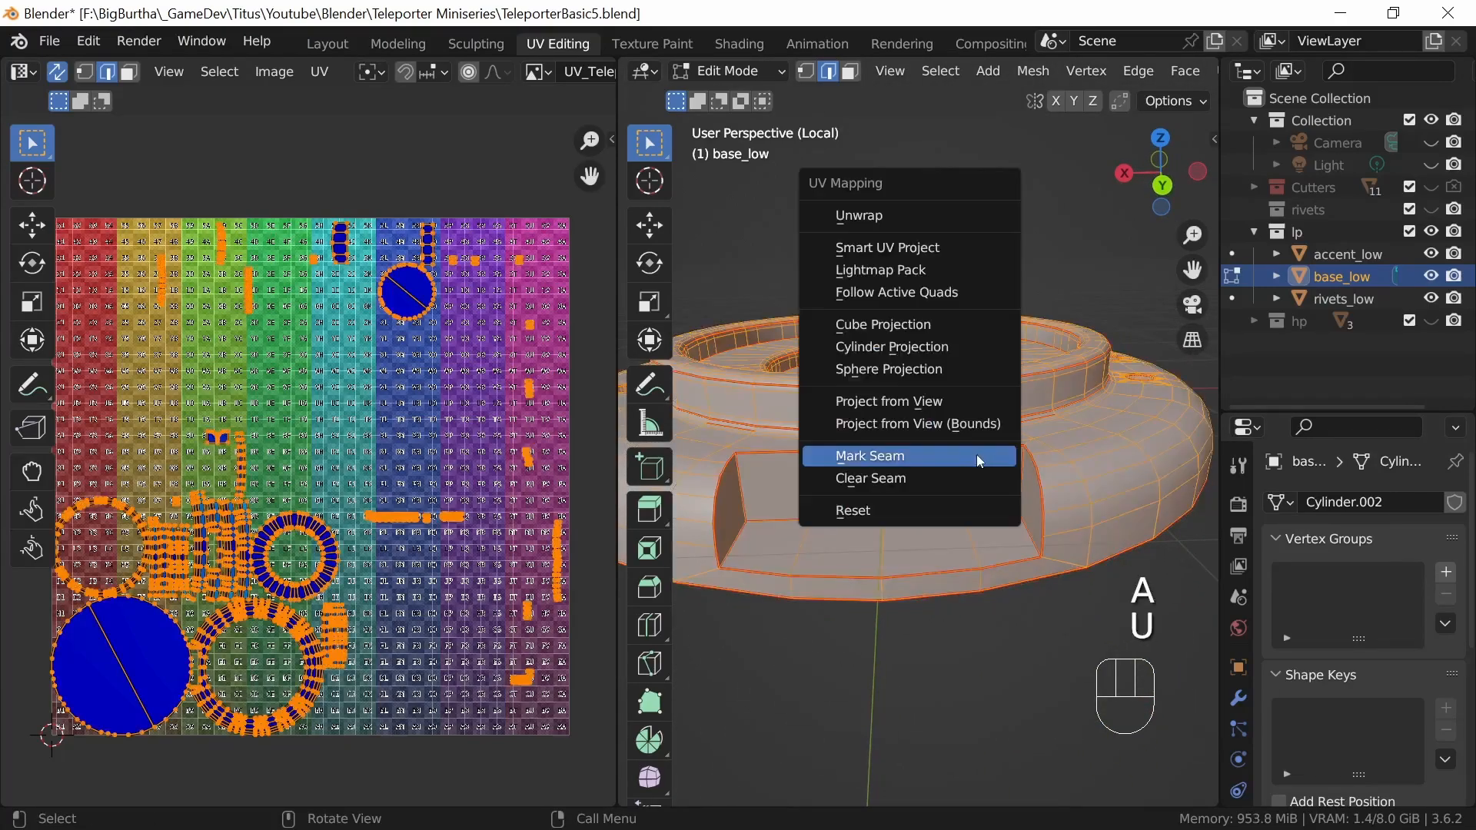
pyautogui.click(911, 216)
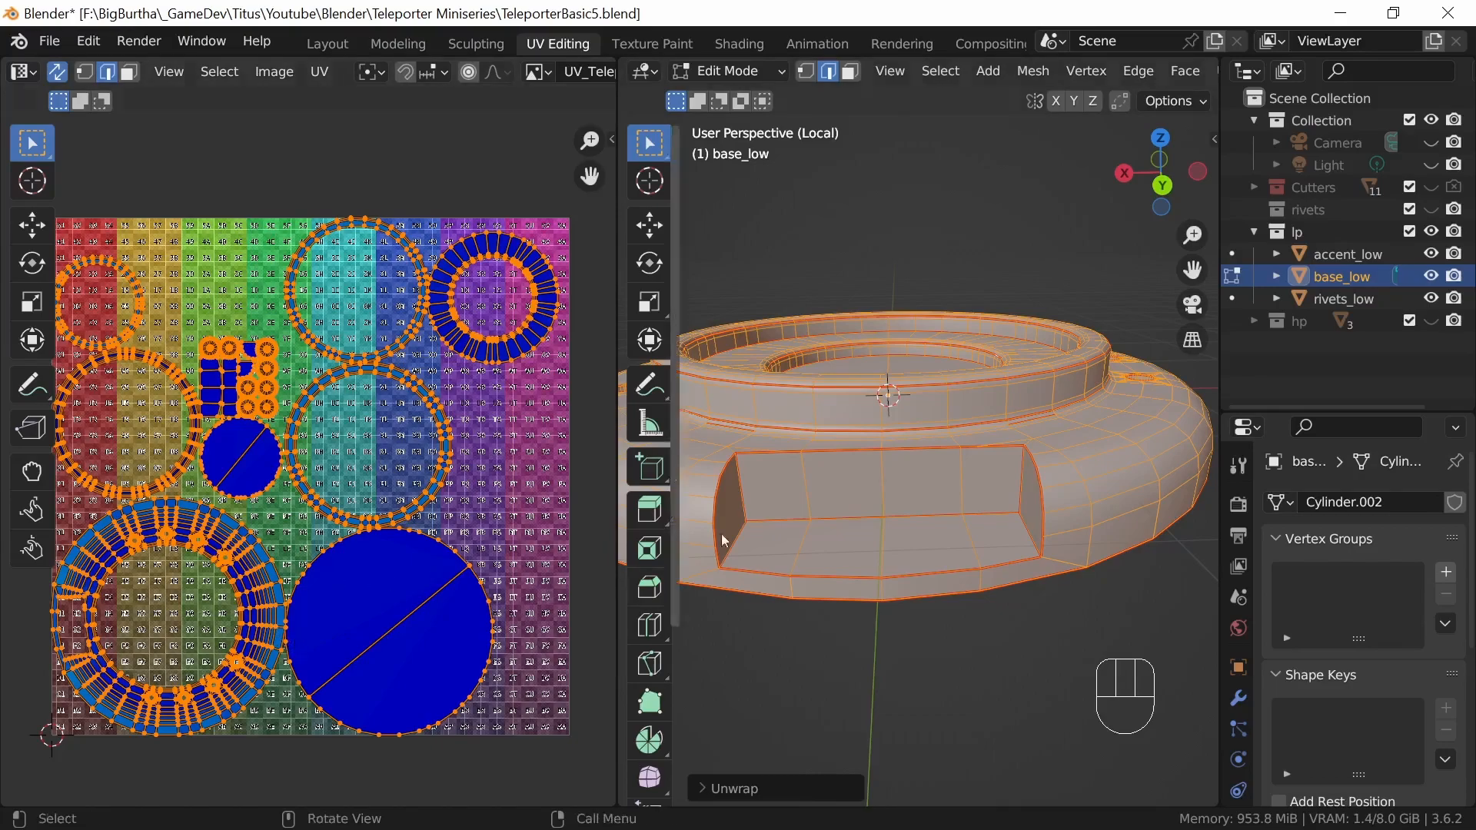
pyautogui.press('shift')
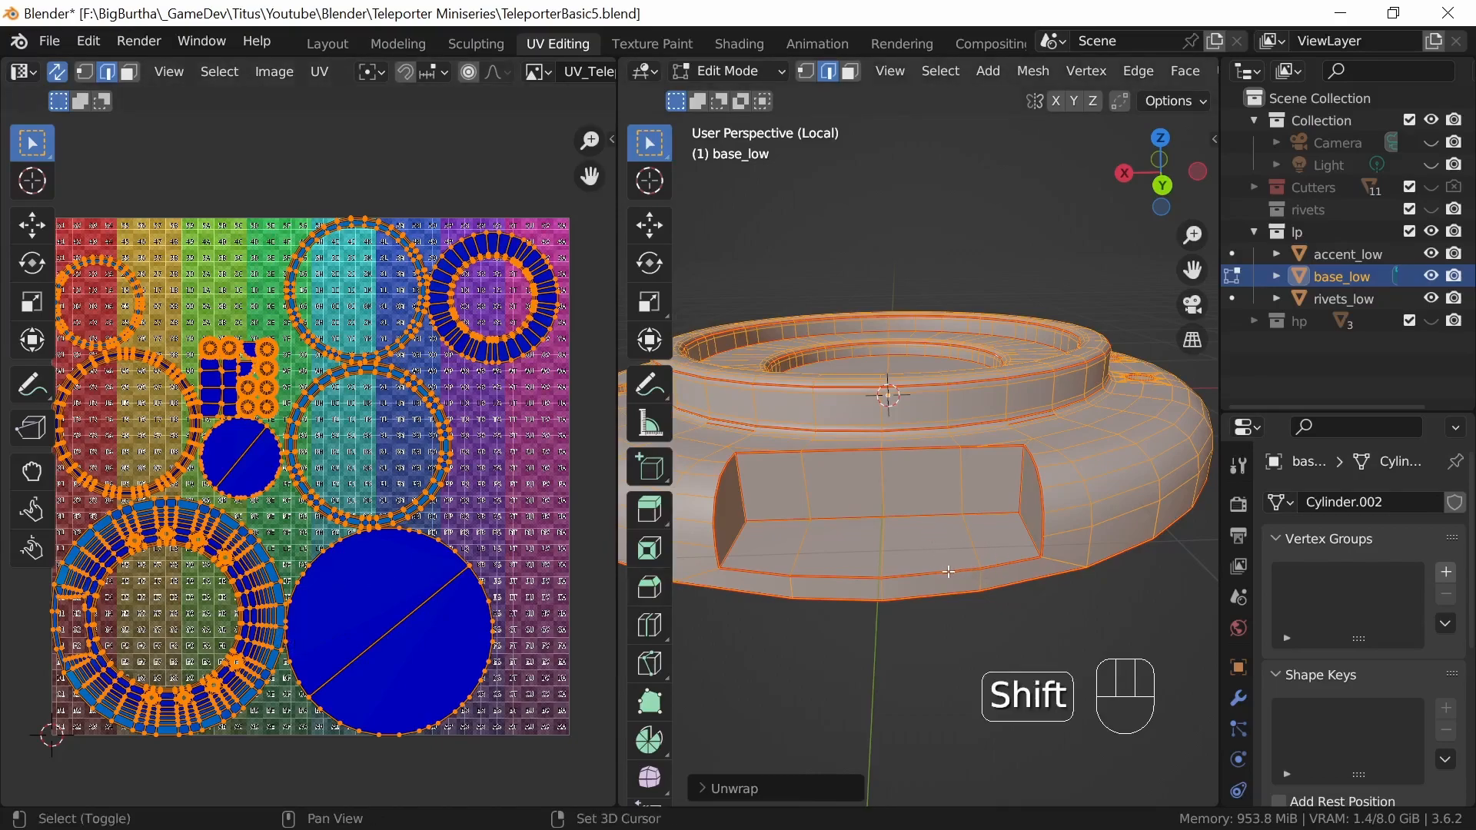
# - Select the edge loop around the rounded outer body that meets the cutout's upper corners and mark it as a seam
pyautogui.moveTo(1067, 557); pyautogui.dragTo(1074, 611, button='middle')
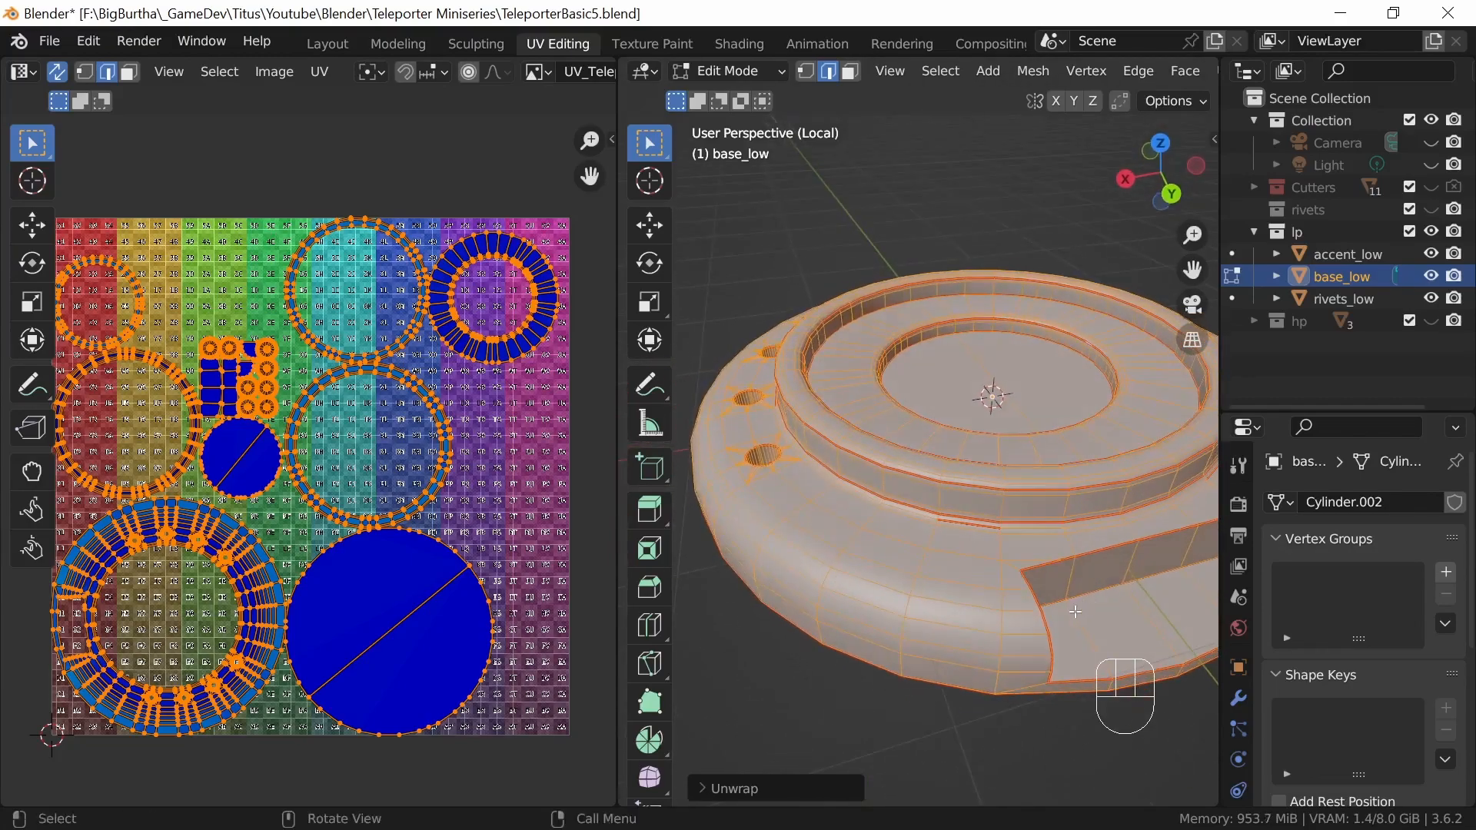
pyautogui.click(1016, 590)
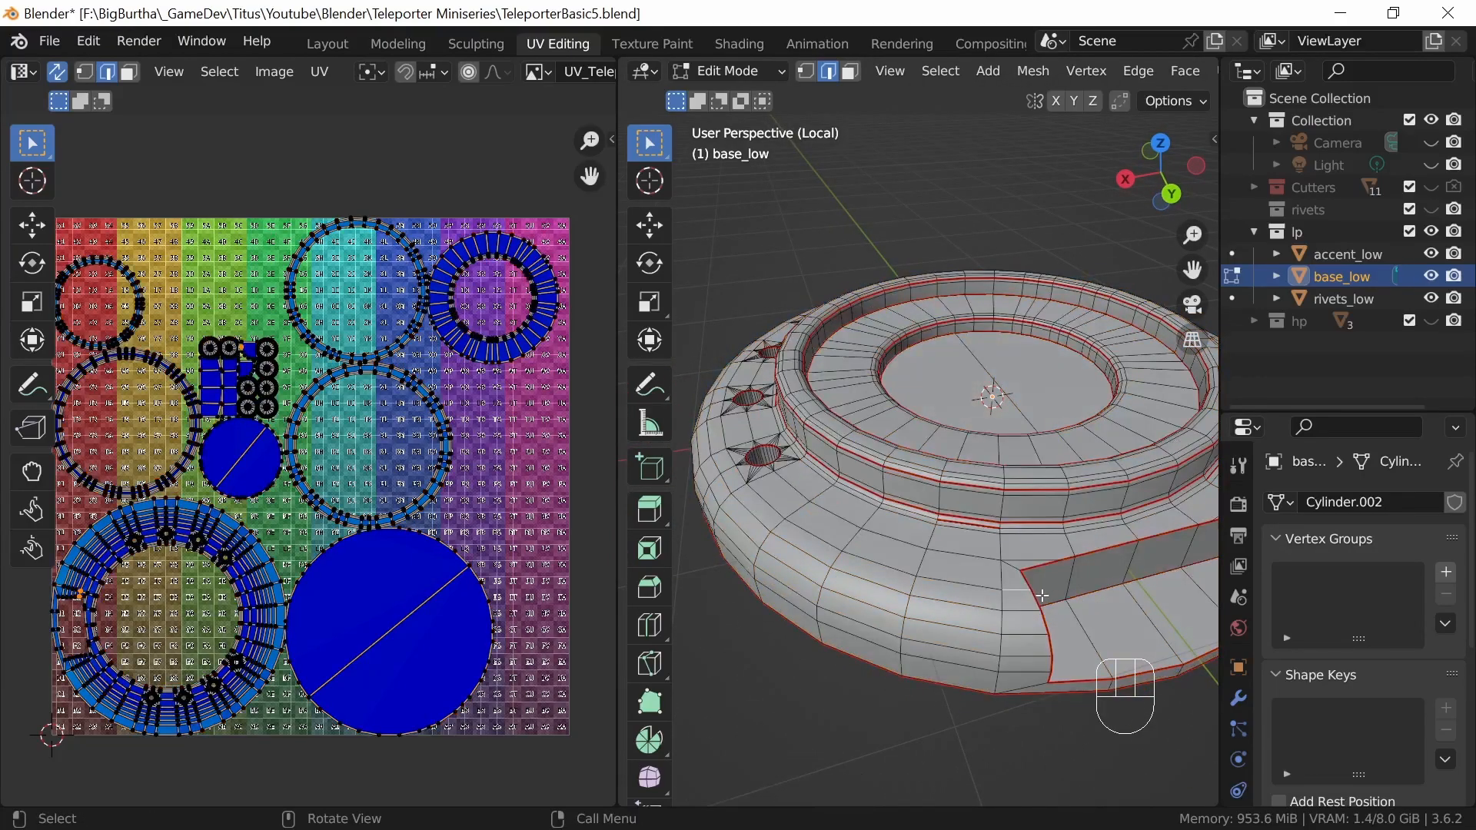
pyautogui.keyDown('alt'); pyautogui.click(973, 625); pyautogui.keyUp('alt')
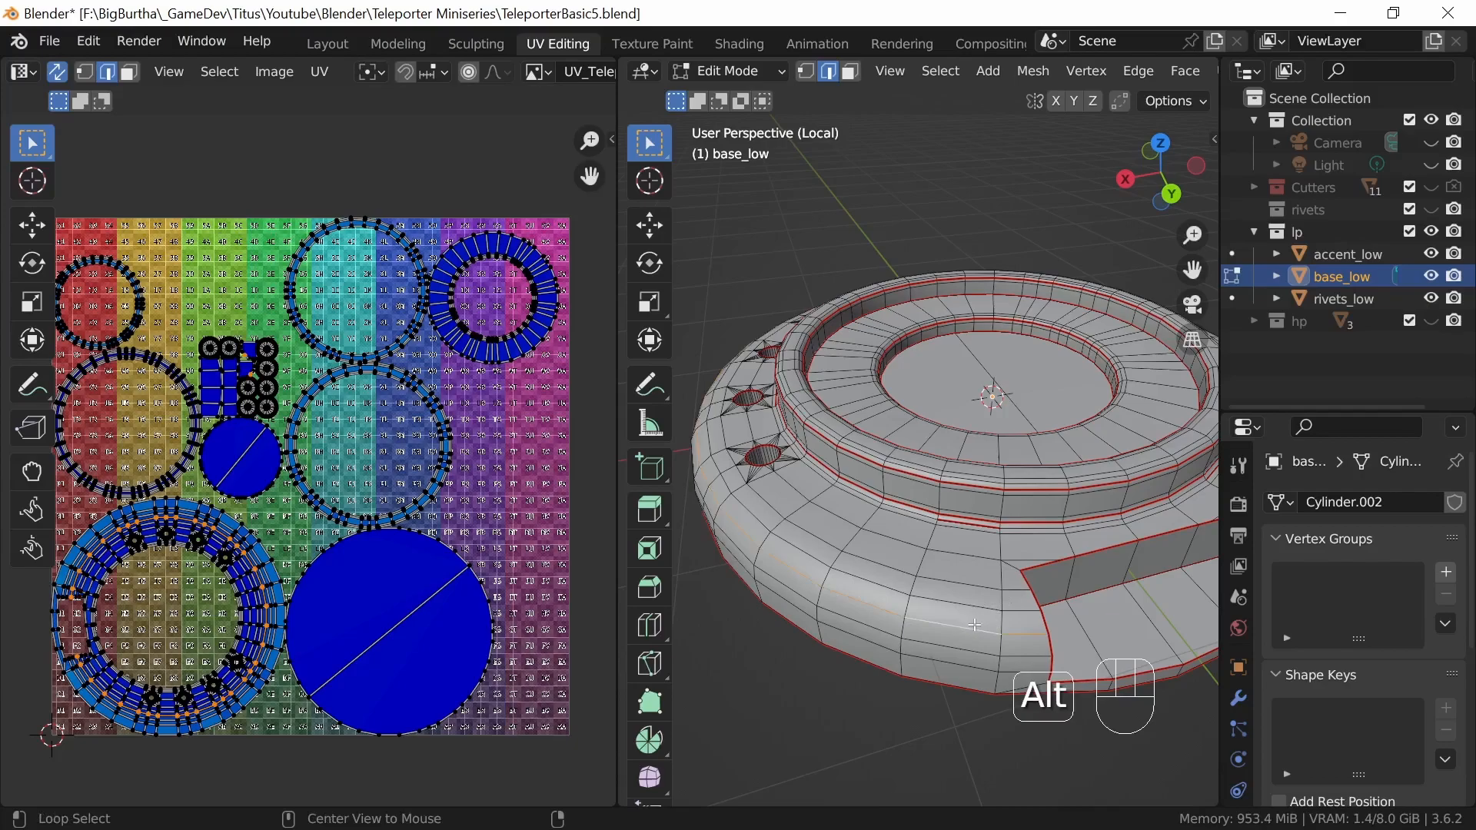
pyautogui.keyDown('alt'); pyautogui.click(973, 604); pyautogui.keyUp('alt')
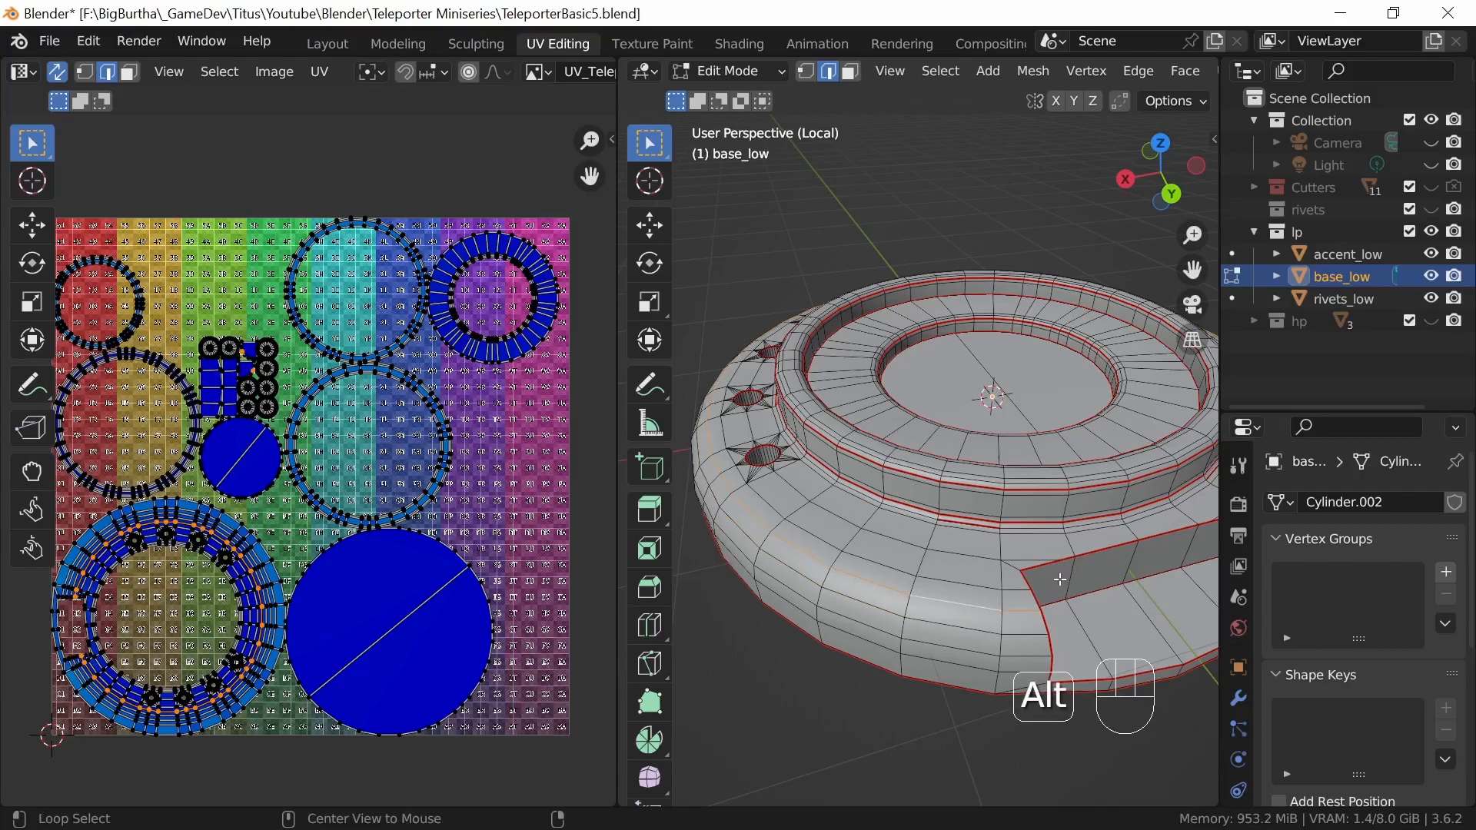
pyautogui.moveTo(1037, 599); pyautogui.dragTo(1108, 566, button='middle')
pyautogui.moveTo(843, 594); pyautogui.dragTo(1001, 572, button='middle')
pyautogui.press('u')
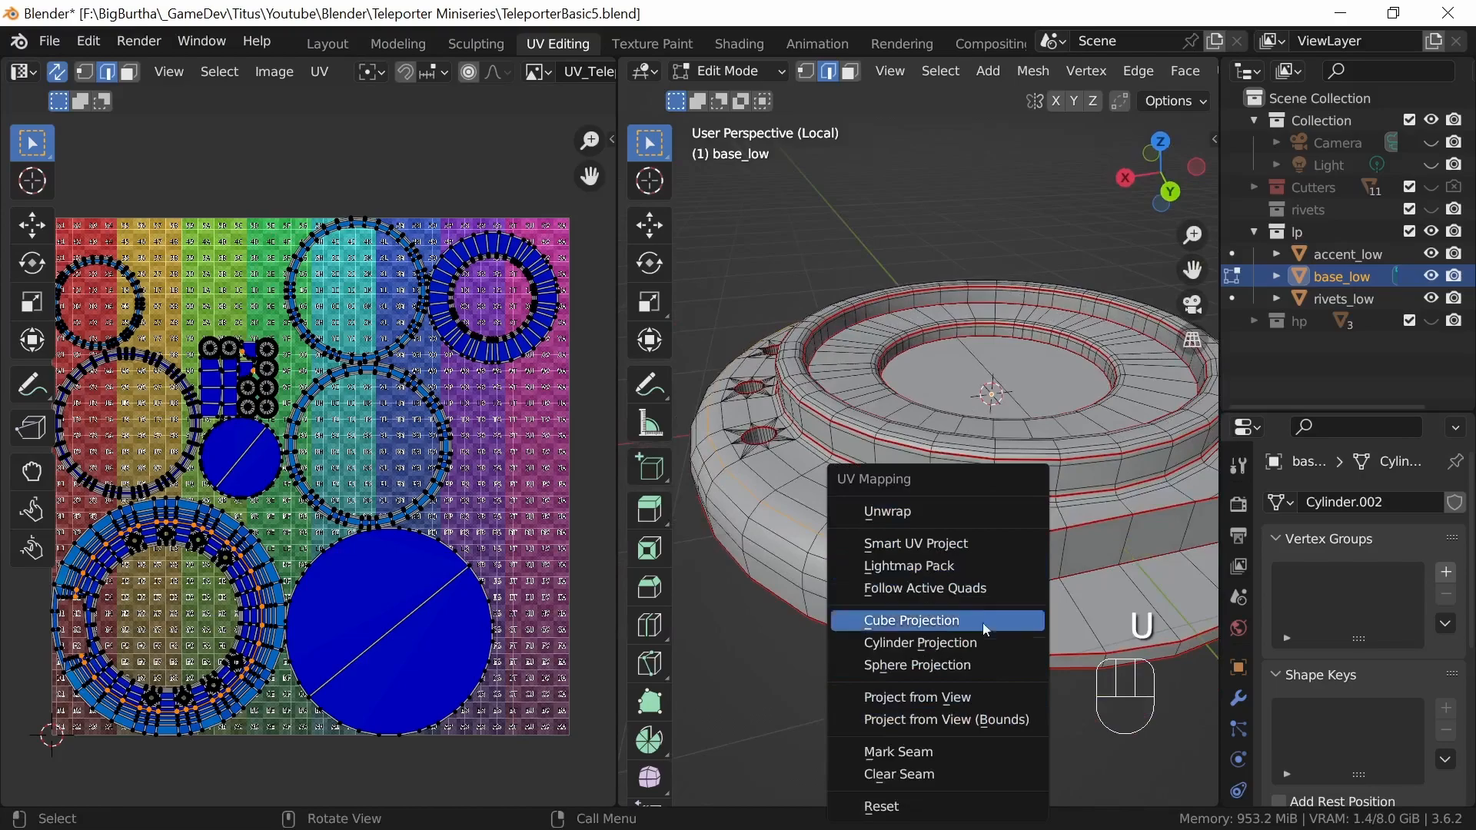
pyautogui.click(962, 753)
# - Select the partially marked edge loop just below the raised ring's lower outer seam and clear its seam
pyautogui.moveTo(1040, 617); pyautogui.dragTo(885, 572, button='middle')
pyautogui.keyDown('alt'); pyautogui.click(886, 572); pyautogui.keyUp('alt')
pyautogui.keyDown('alt'); pyautogui.click(887, 570); pyautogui.keyUp('alt')
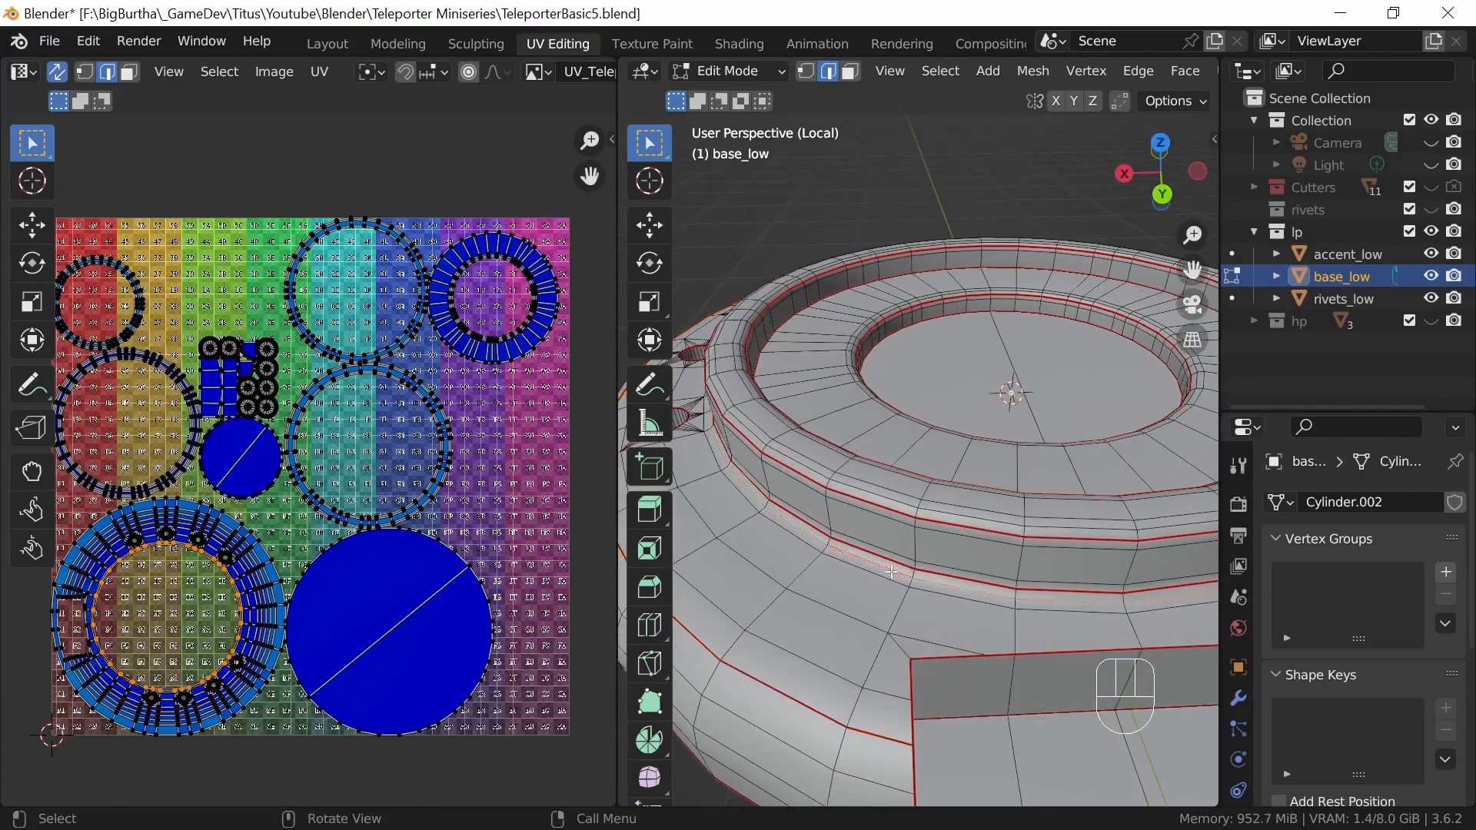
pyautogui.press('u')
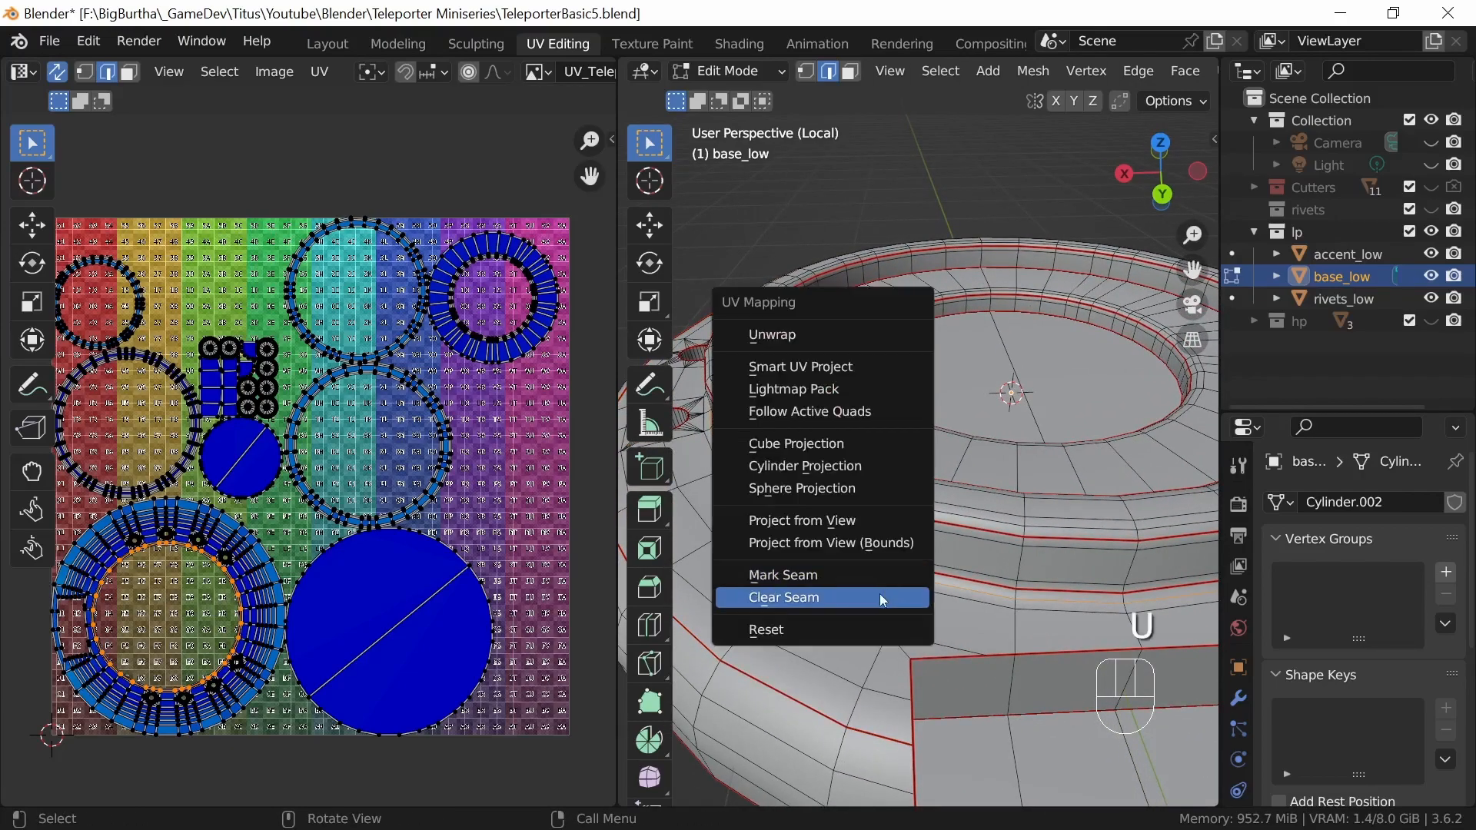
pyautogui.click(879, 594)
# - Mark the short edges joining the side cutout's two lower corners to the bottom rim as seams
pyautogui.moveTo(1030, 649); pyautogui.dragTo(1003, 559, button='middle')
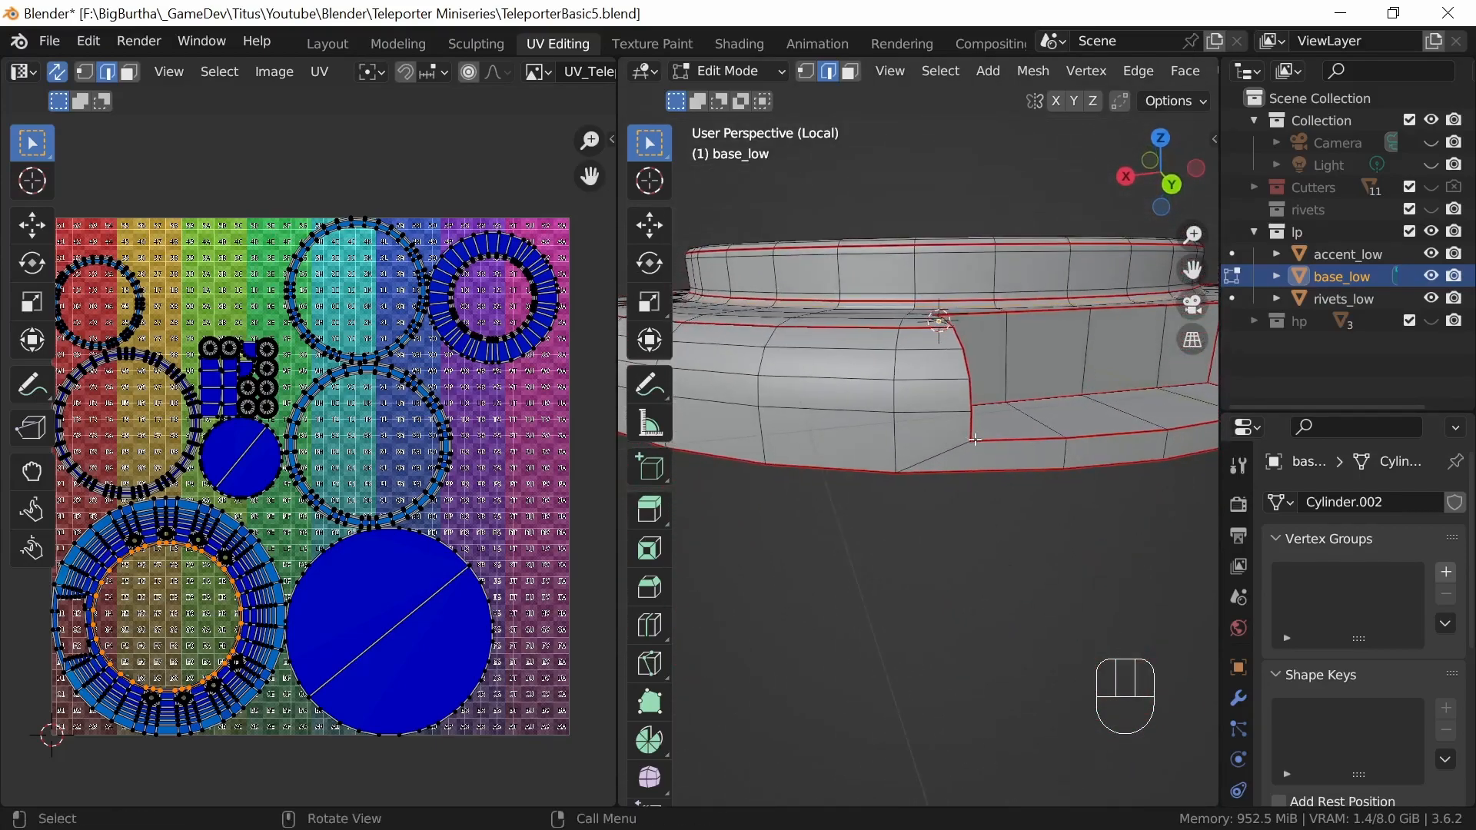
pyautogui.click(936, 456)
pyautogui.moveTo(1039, 553); pyautogui.dragTo(888, 427, button='middle')
pyautogui.keyDown('shift'); pyautogui.click(888, 428); pyautogui.keyUp('shift')
pyautogui.moveTo(926, 511); pyautogui.dragTo(970, 478, button='middle')
pyautogui.press('u')
pyautogui.click(933, 549)
# - Unwrap the entire base_low mesh again with the revised outer-body and cutout seams
pyautogui.press('a')
pyautogui.press('u')
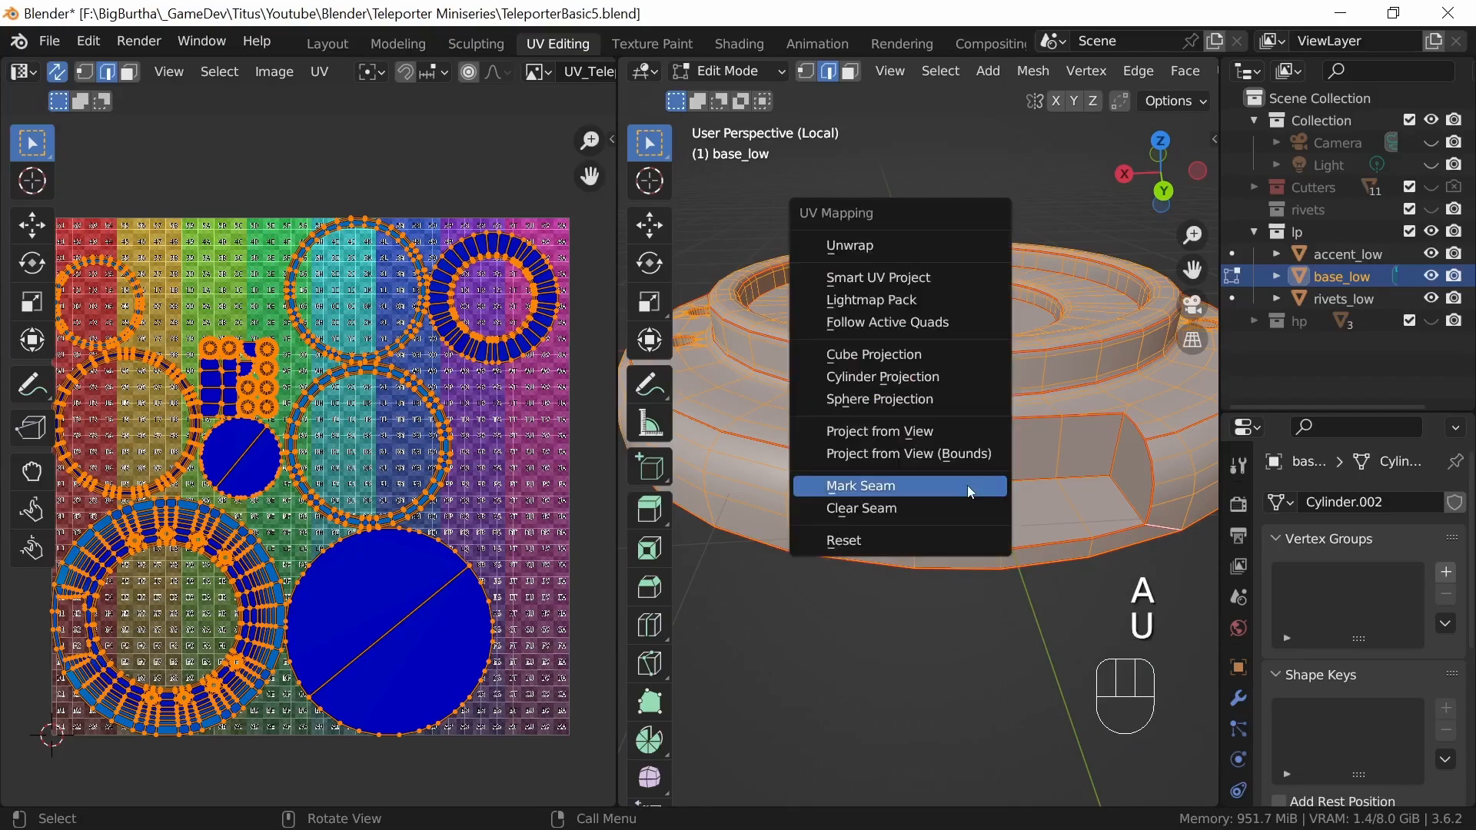
pyautogui.click(931, 245)
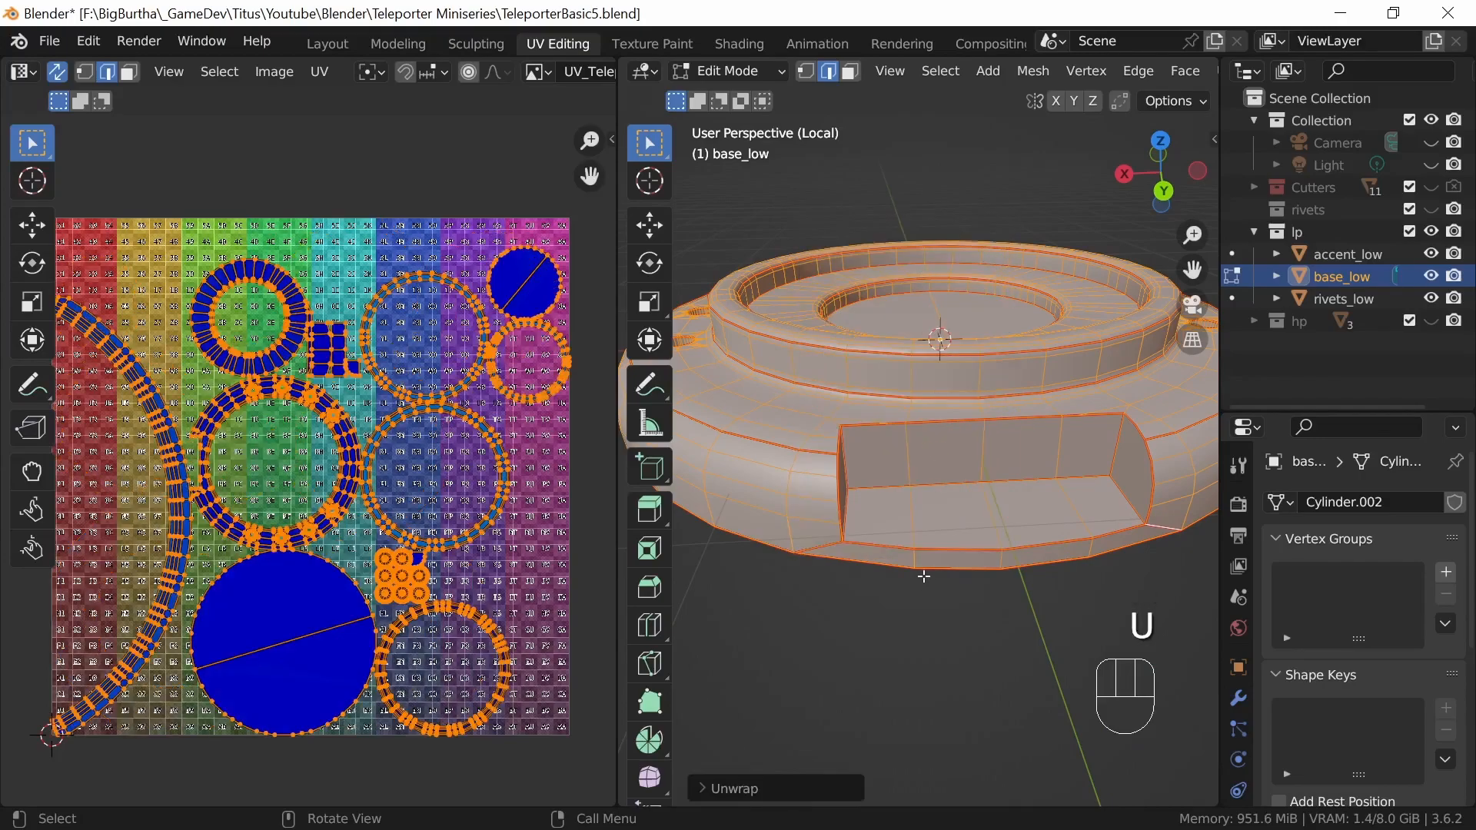
# - Examine the rivet-hole islands in the new UV layout and one of the matching holes on the base
pyautogui.moveTo(995, 494); pyautogui.dragTo(1051, 572, button='middle')
pyautogui.keyDown('shift'); pyautogui.moveTo(952, 576); pyautogui.dragTo(1034, 579, button='middle'); pyautogui.keyUp('shift')
pyautogui.keyDown('ctrl'); pyautogui.moveTo(448, 679); pyautogui.dragTo(343, 353, button='middle'); pyautogui.keyUp('ctrl')
pyautogui.keyDown('ctrl'); pyautogui.moveTo(404, 592); pyautogui.dragTo(439, 405, button='middle'); pyautogui.keyUp('ctrl')
pyautogui.keyDown('ctrl'); pyautogui.moveTo(408, 646); pyautogui.dragTo(446, 734, button='middle'); pyautogui.keyUp('ctrl')
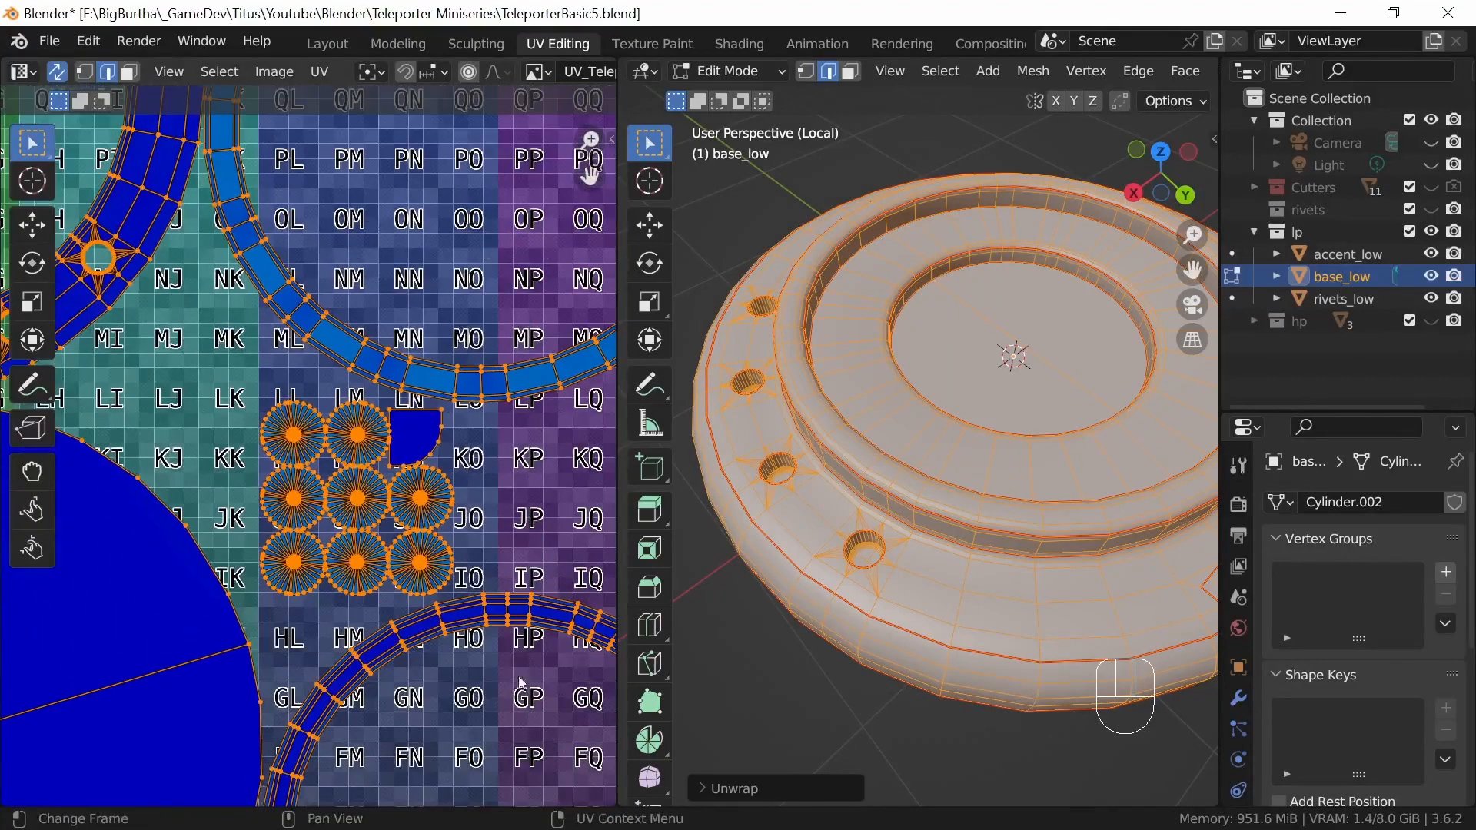
pyautogui.keyDown('shift'); pyautogui.moveTo(523, 623); pyautogui.dragTo(429, 638, button='middle'); pyautogui.keyUp('shift')
pyautogui.moveTo(941, 588)
pyautogui.mouseDown(button='middle')
pyautogui.moveTo(916, 660)
pyautogui.moveTo(932, 580)
pyautogui.mouseUp(button='middle')
pyautogui.keyDown('ctrl'); pyautogui.moveTo(915, 640); pyautogui.dragTo(905, 455, button='middle'); pyautogui.keyUp('ctrl')
pyautogui.moveTo(876, 569); pyautogui.dragTo(1026, 564, button='middle')
pyautogui.keyDown('shift'); pyautogui.moveTo(1037, 572); pyautogui.dragTo(1152, 593, button='middle'); pyautogui.keyUp('shift')
pyautogui.keyDown('shift'); pyautogui.moveTo(1153, 596); pyautogui.dragTo(934, 515, button='middle'); pyautogui.keyUp('shift')
pyautogui.moveTo(987, 555); pyautogui.dragTo(1166, 555, button='middle')
pyautogui.keyDown('ctrl'); pyautogui.moveTo(1059, 555); pyautogui.dragTo(1026, 495, button='middle'); pyautogui.keyUp('ctrl')
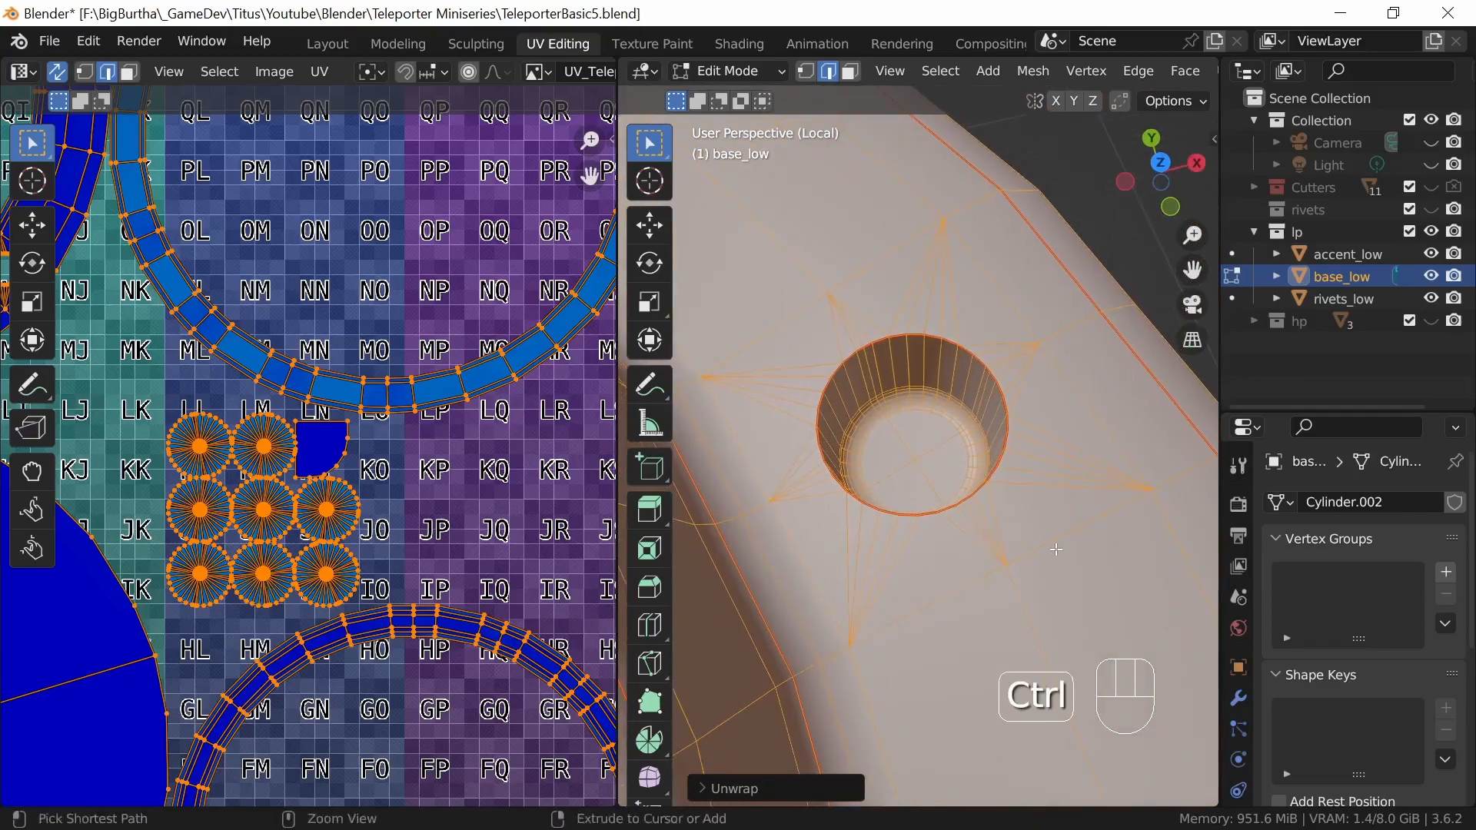
# - Select the edge loop where the rivet hole's side wall meets its bottom bevel and mark it as a seam
pyautogui.click(982, 470)
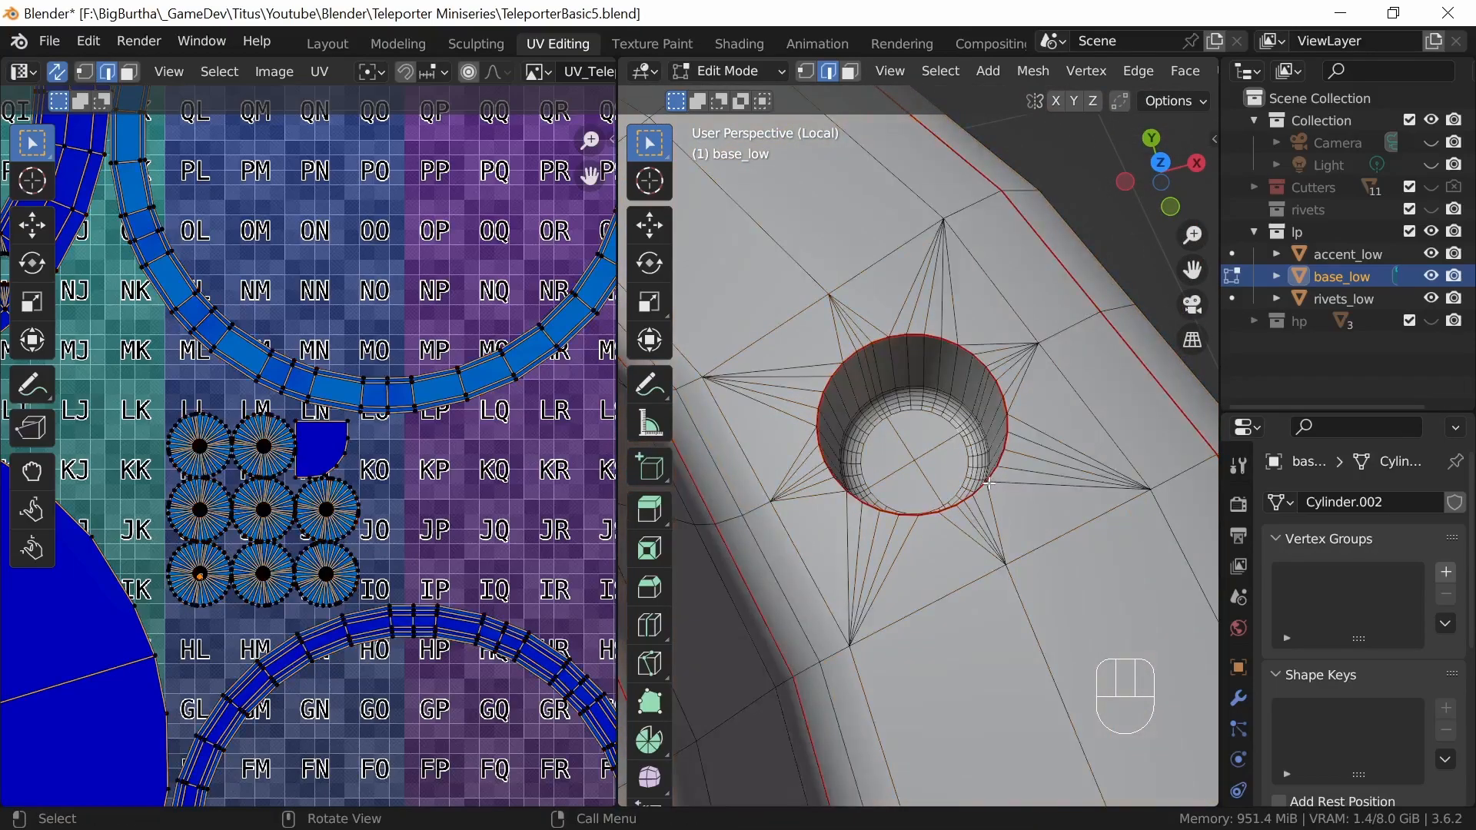
pyautogui.keyDown('ctrl'); pyautogui.moveTo(990, 484); pyautogui.dragTo(1011, 450, button='middle'); pyautogui.keyUp('ctrl')
pyautogui.keyDown('alt'); pyautogui.click(976, 374); pyautogui.keyUp('alt')
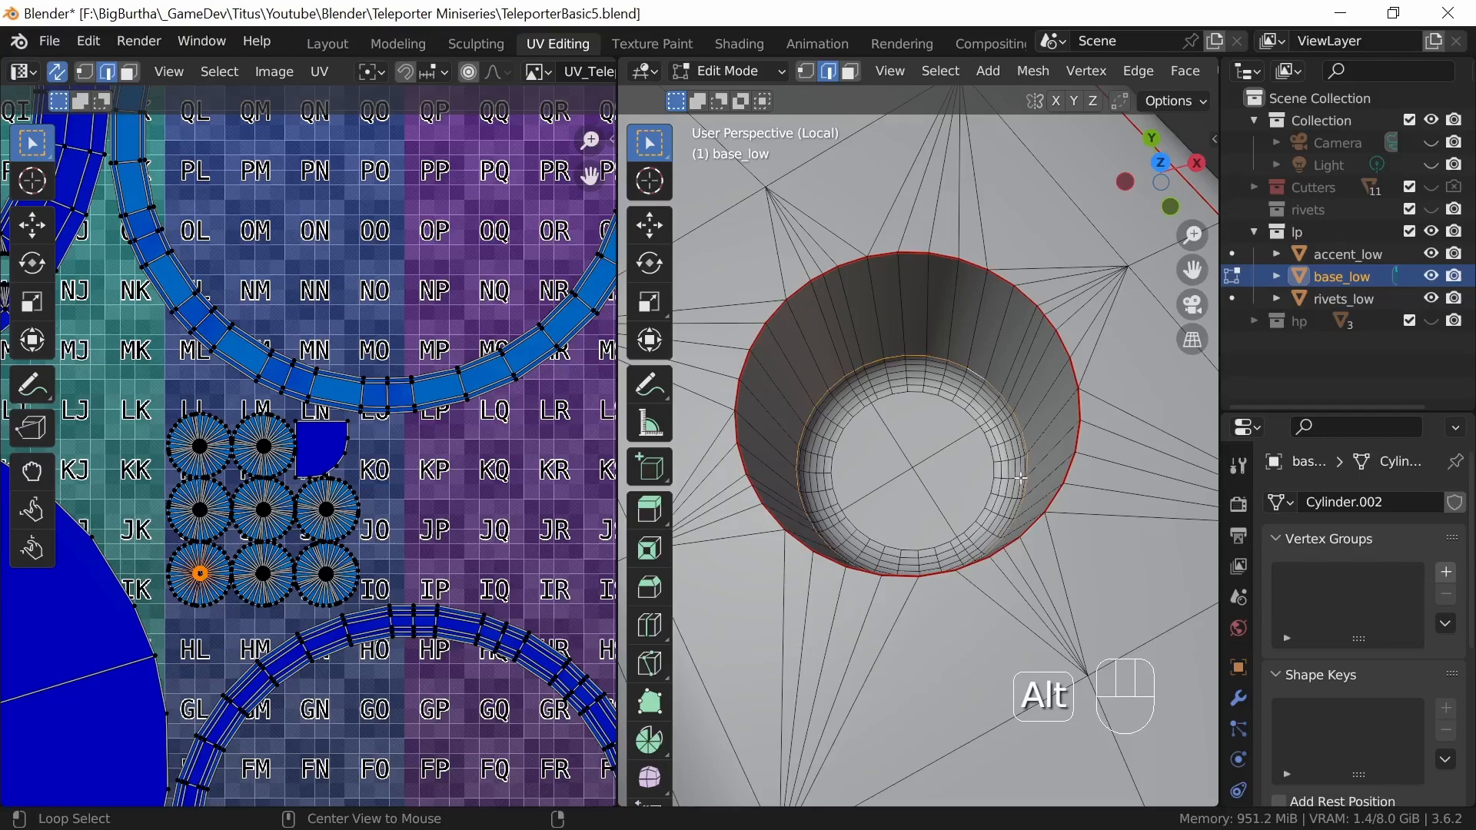
pyautogui.press('u')
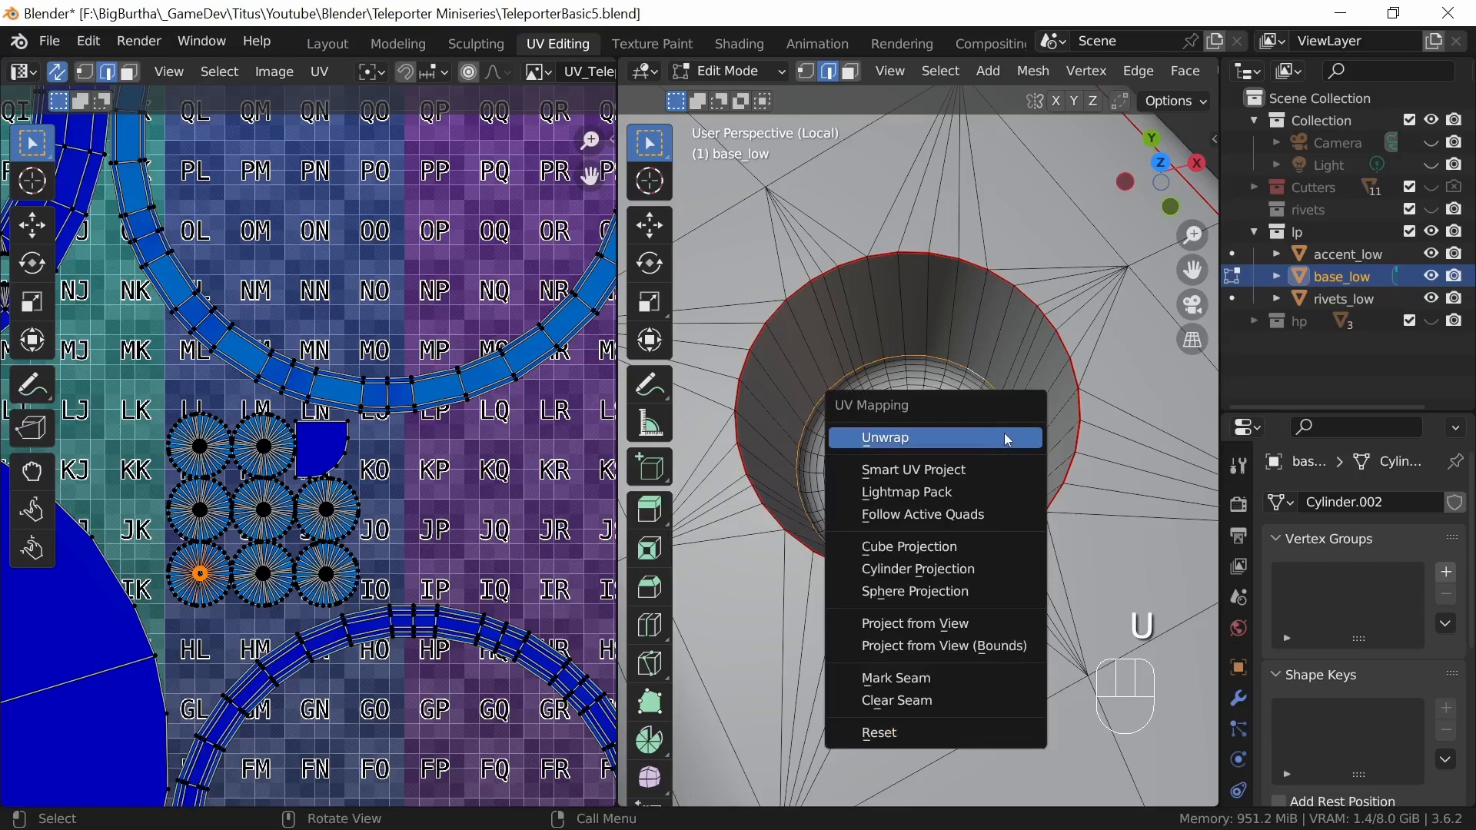
pyautogui.click(971, 678)
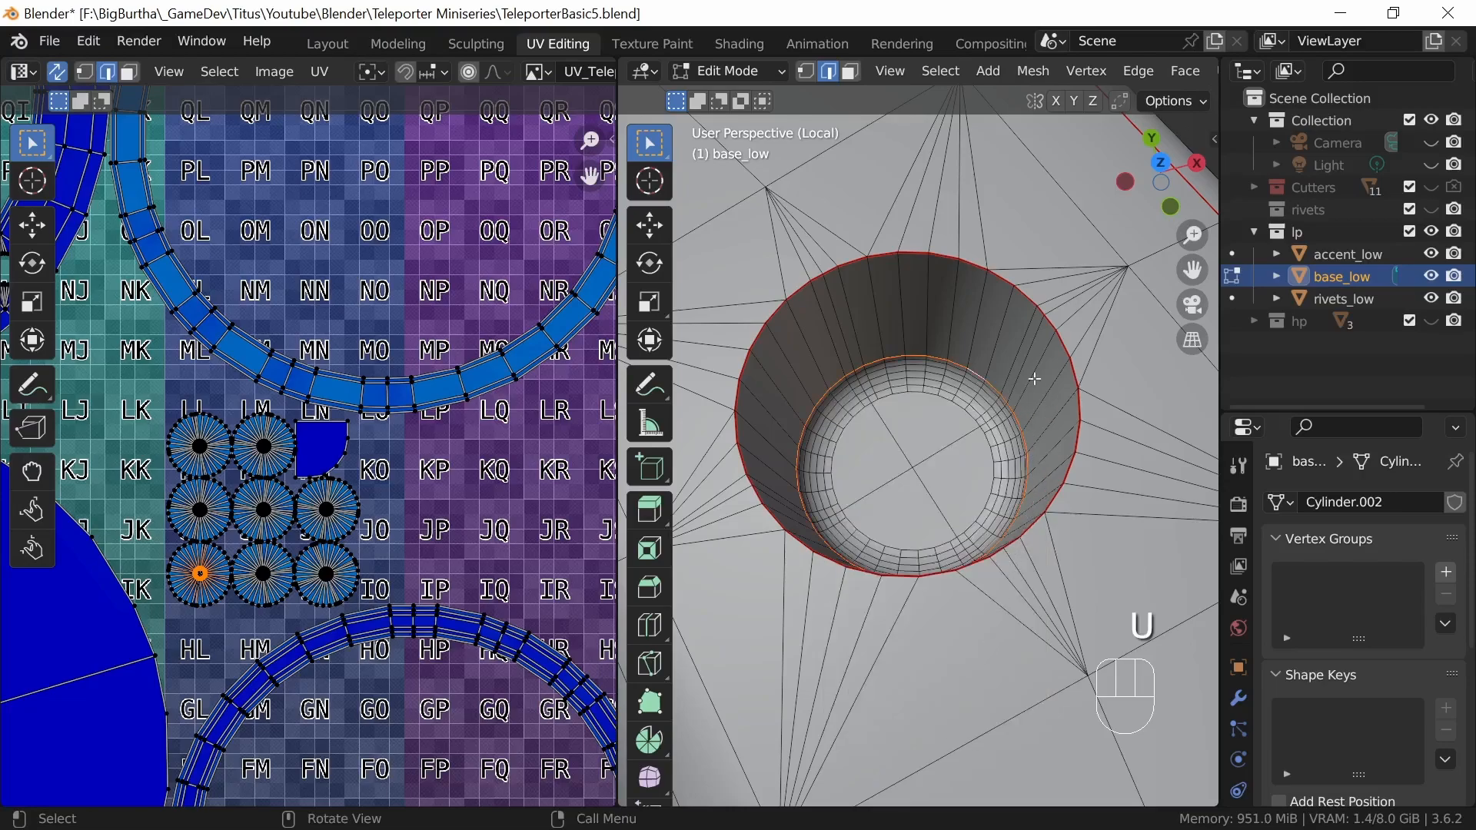
# - Select the edge path running from the rivet hole's rim down its wall to the hole's floor and mark it as a seam
pyautogui.click(1034, 348)
pyautogui.press('ctrl')
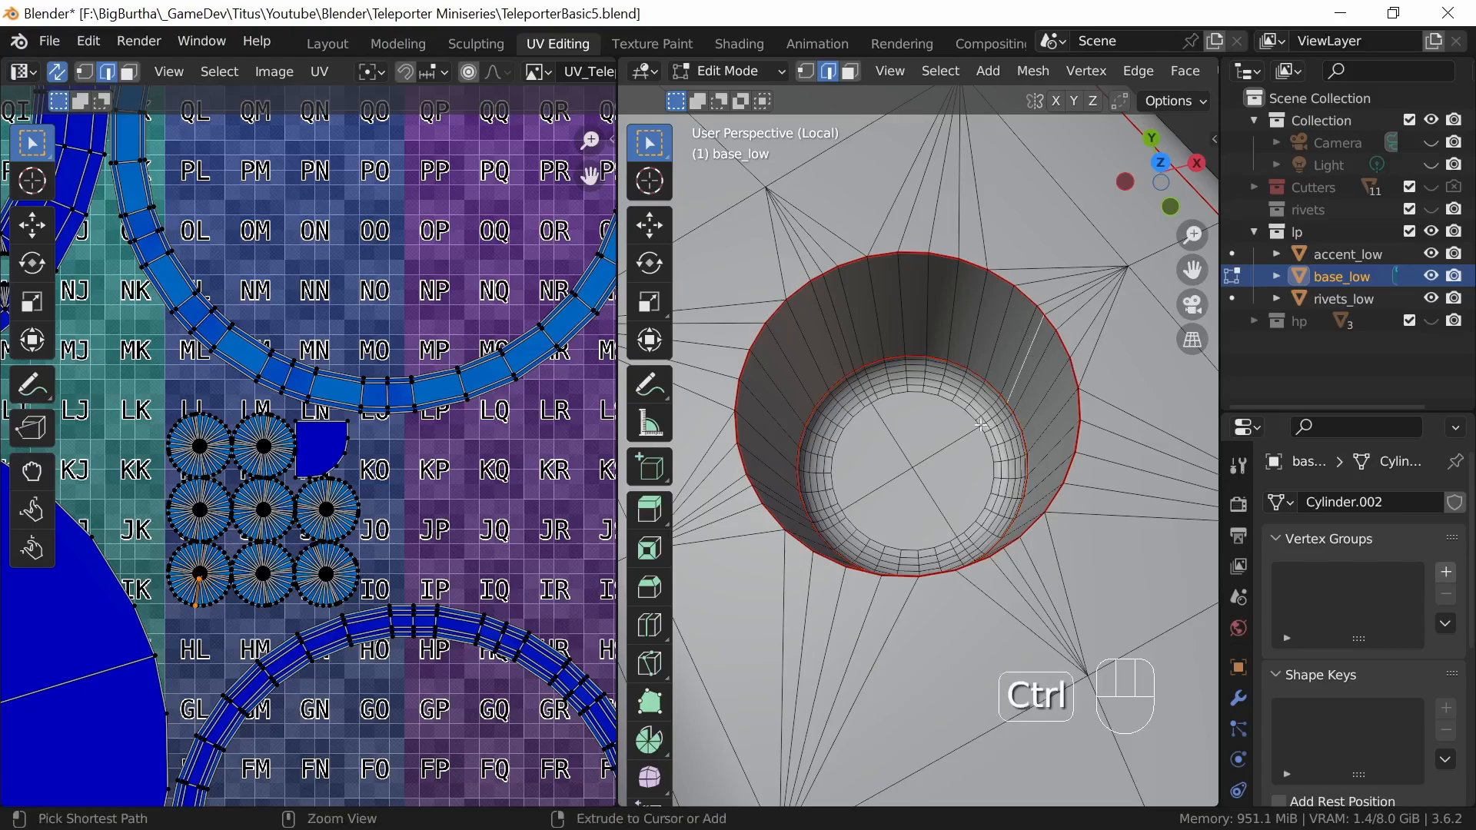
pyautogui.keyDown('ctrl'); pyautogui.click(981, 425); pyautogui.keyUp('ctrl')
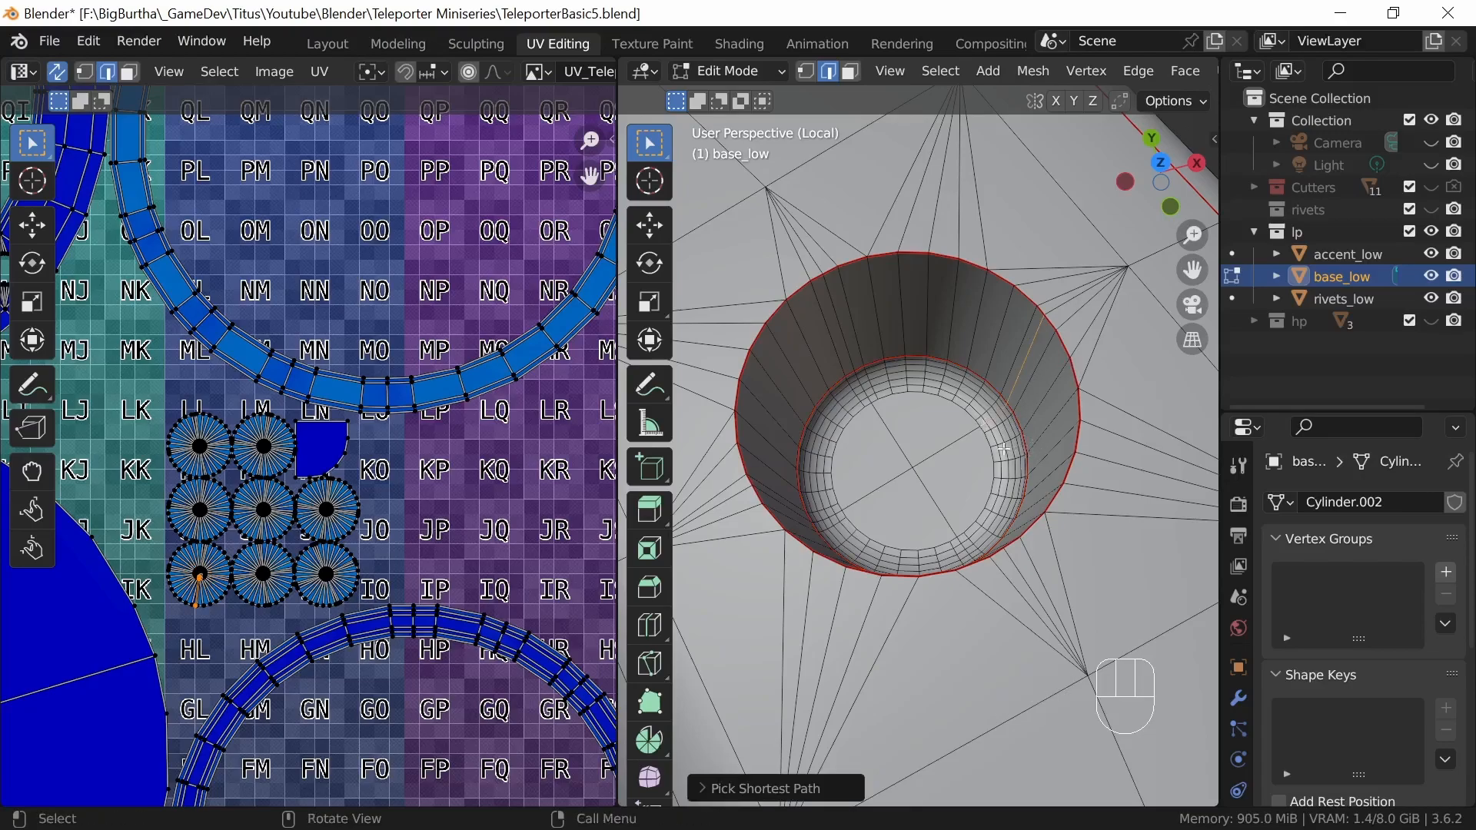
pyautogui.press('u')
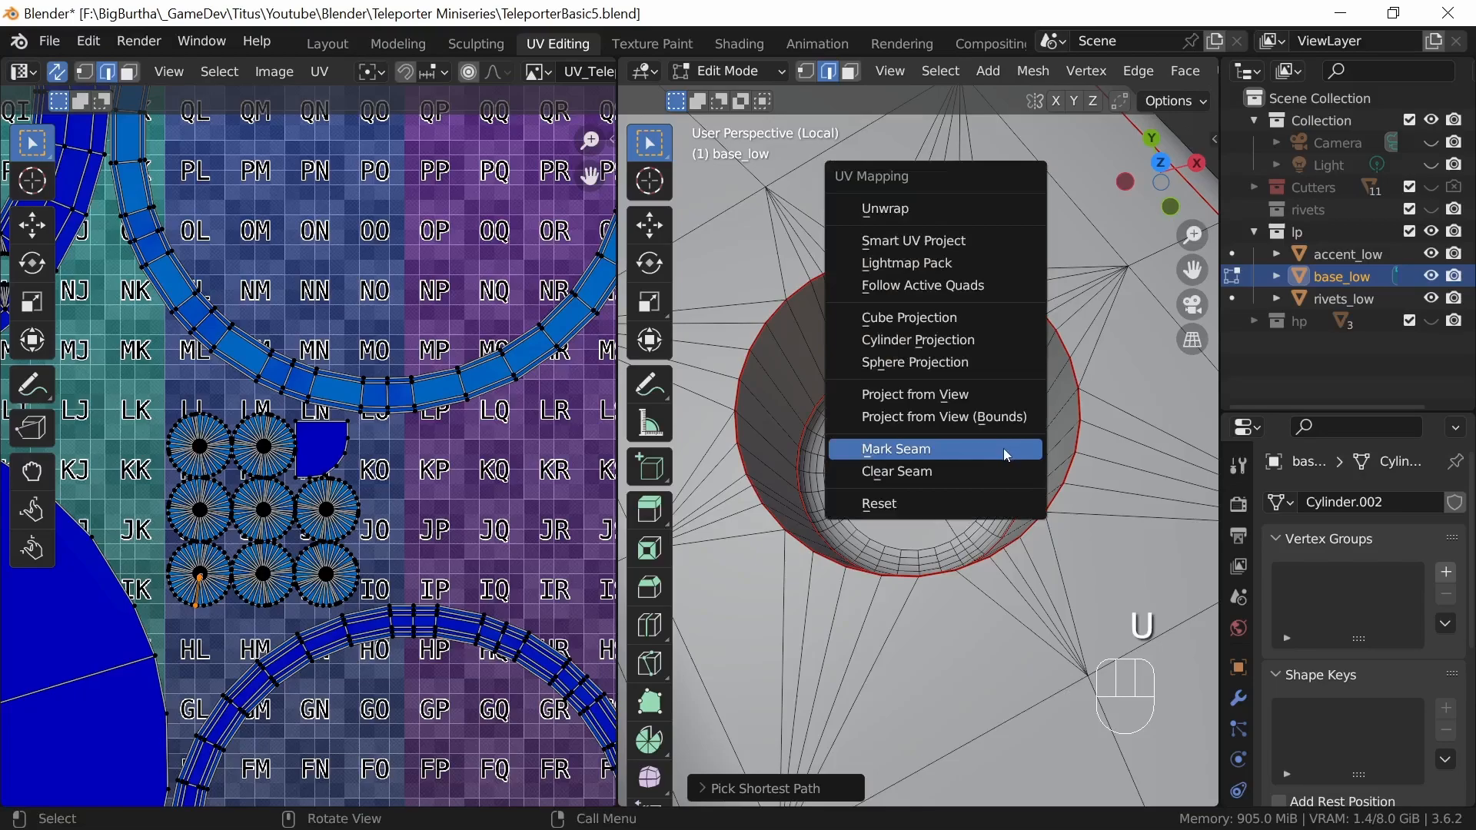
pyautogui.click(1001, 449)
# - Select the innermost edge loop bounding the rivet hole's flat floor and mark it as a seam
pyautogui.press('alt')
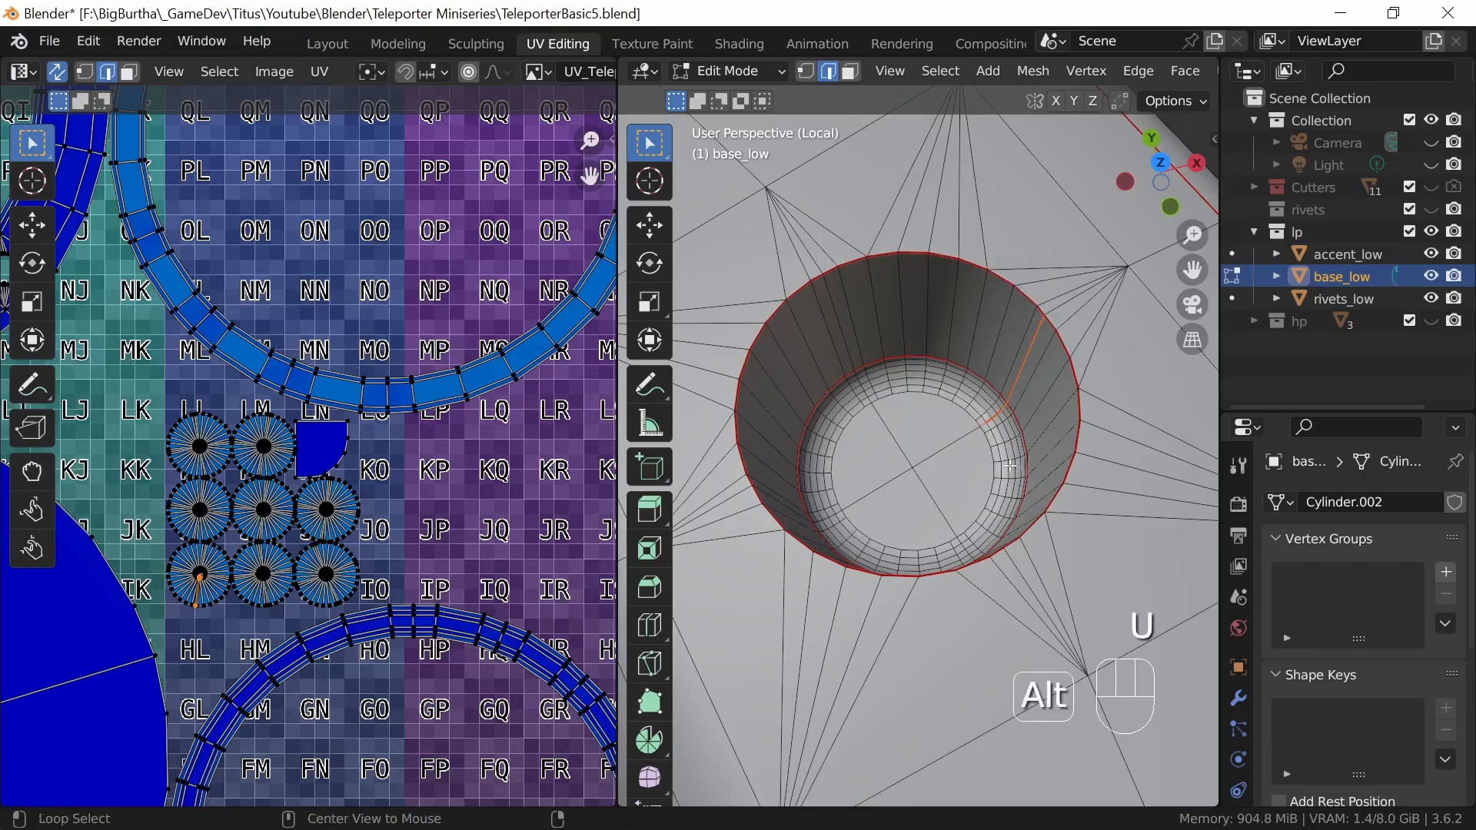
pyautogui.keyDown('alt'); pyautogui.click(1021, 480); pyautogui.keyUp('alt')
pyautogui.press('shift')
pyautogui.press('alt')
pyautogui.keyDown('alt'); pyautogui.keyDown('shift'); pyautogui.click(943, 542); pyautogui.keyUp('shift'); pyautogui.keyUp('alt')
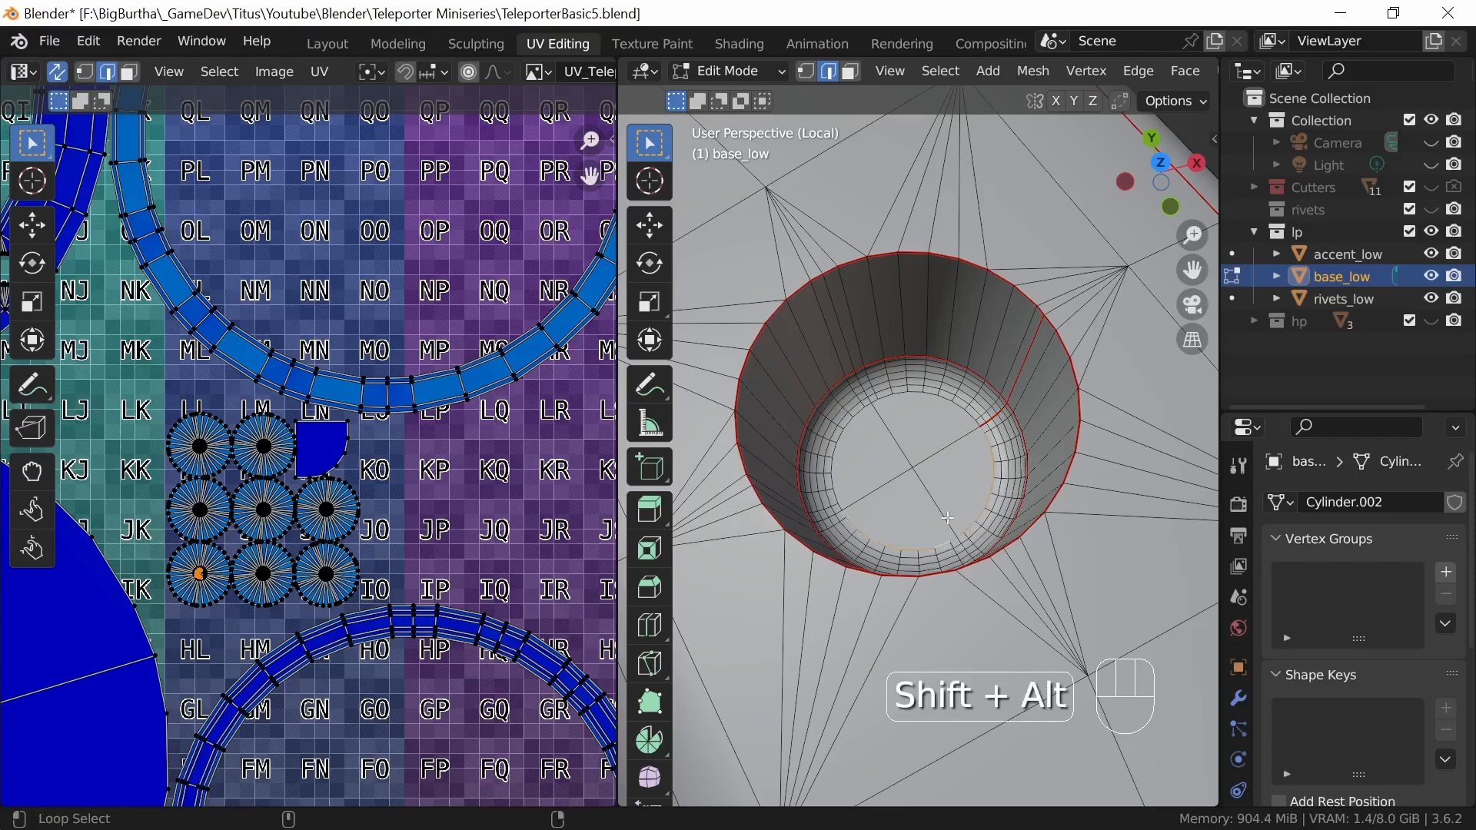
pyautogui.keyDown('alt'); pyautogui.keyDown('shift'); pyautogui.click(836, 478); pyautogui.keyUp('shift'); pyautogui.keyUp('alt')
pyautogui.press('u')
pyautogui.click(953, 472)
# - Unwrap the whole mesh with the rivet hole's new seams and inspect the hole's wall and floor islands
pyautogui.press('a')
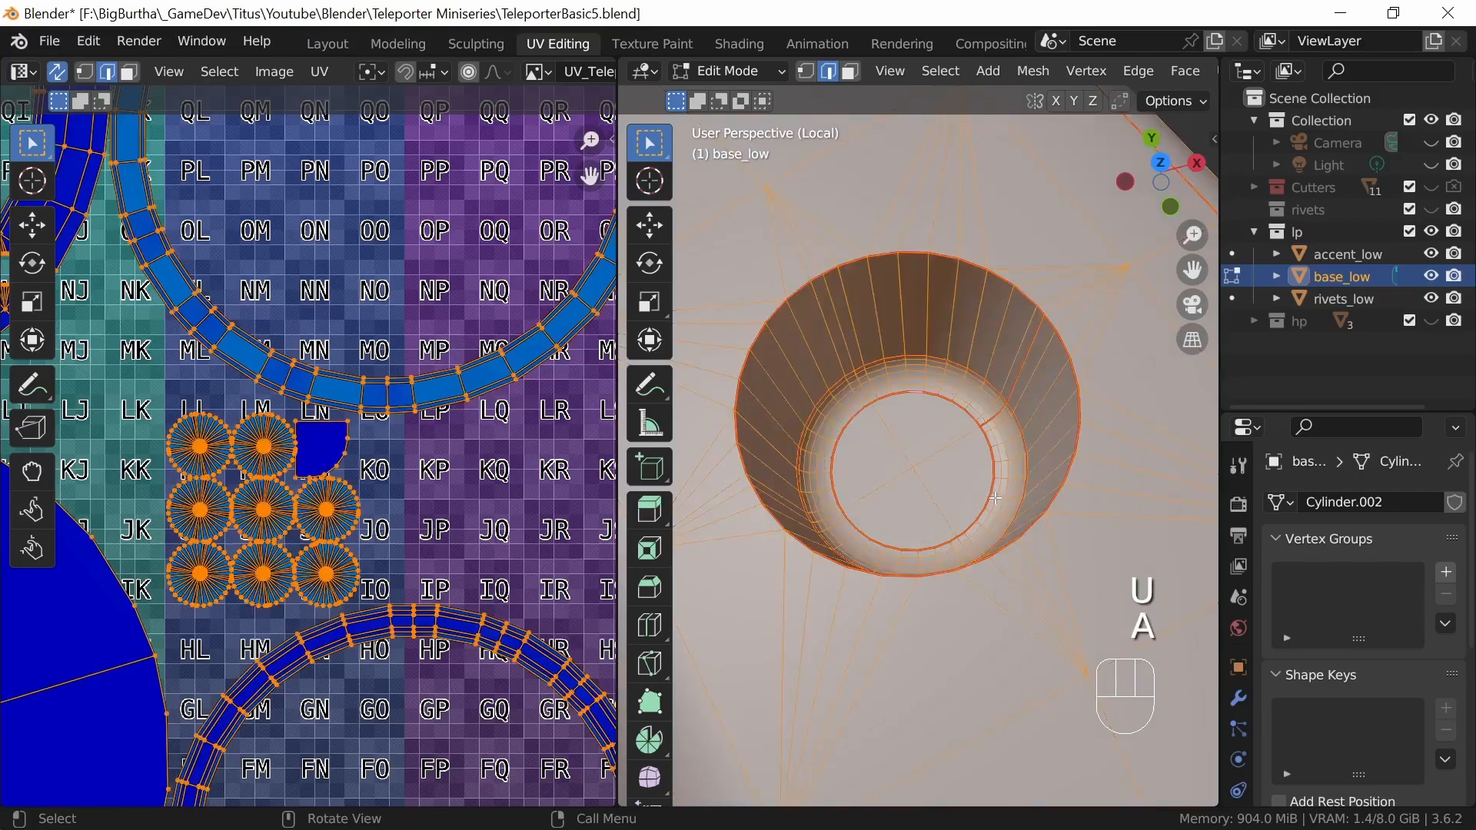
pyautogui.press('u')
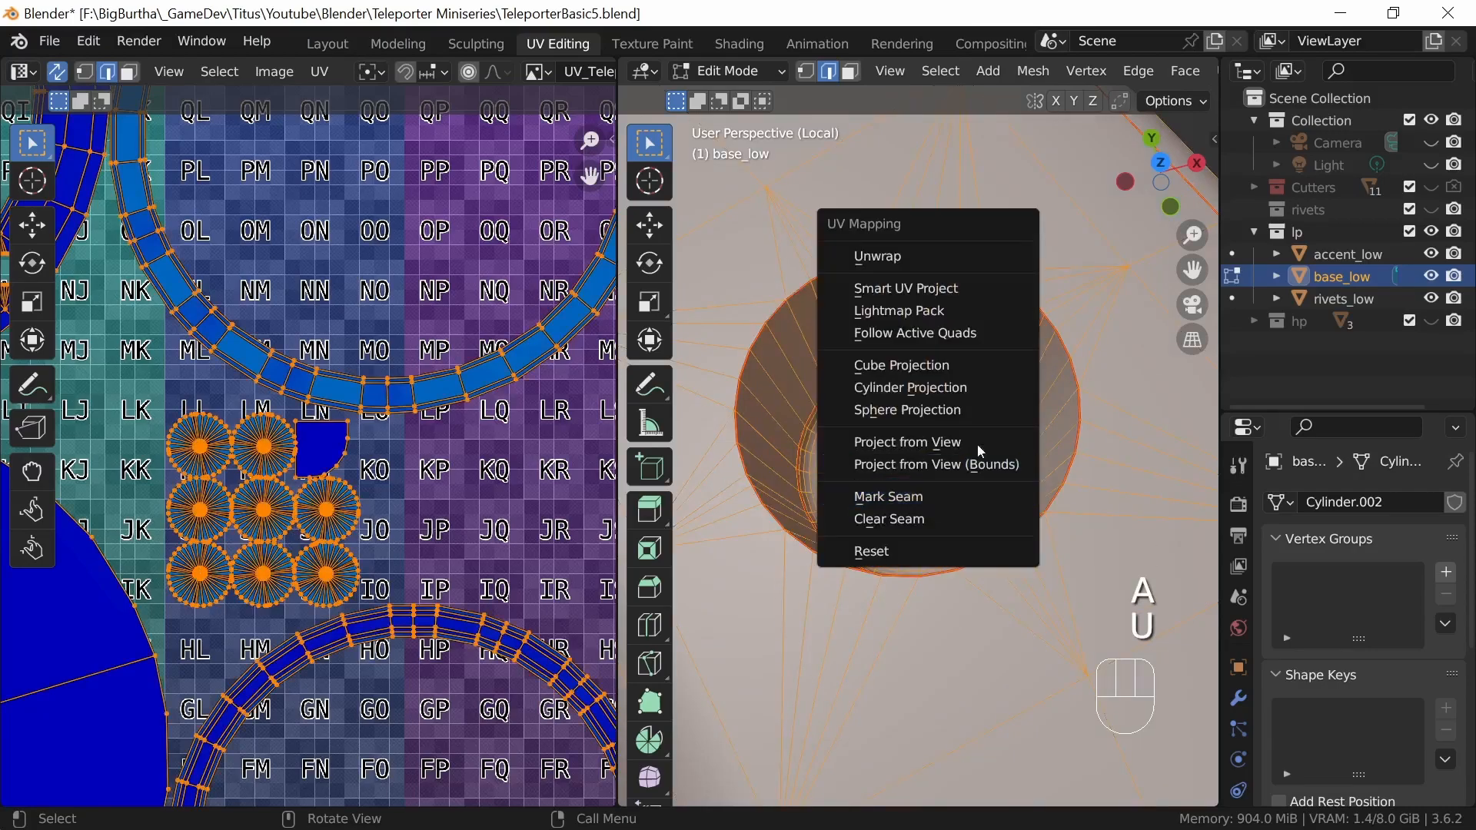
pyautogui.click(953, 257)
pyautogui.keyDown('ctrl'); pyautogui.moveTo(458, 538); pyautogui.dragTo(458, 499, button='middle'); pyautogui.keyUp('ctrl')
pyautogui.keyDown('shift'); pyautogui.moveTo(214, 695); pyautogui.dragTo(365, 584, button='middle'); pyautogui.keyUp('shift')
pyautogui.keyDown('ctrl'); pyautogui.moveTo(328, 483); pyautogui.dragTo(159, 415, button='middle'); pyautogui.keyUp('ctrl')
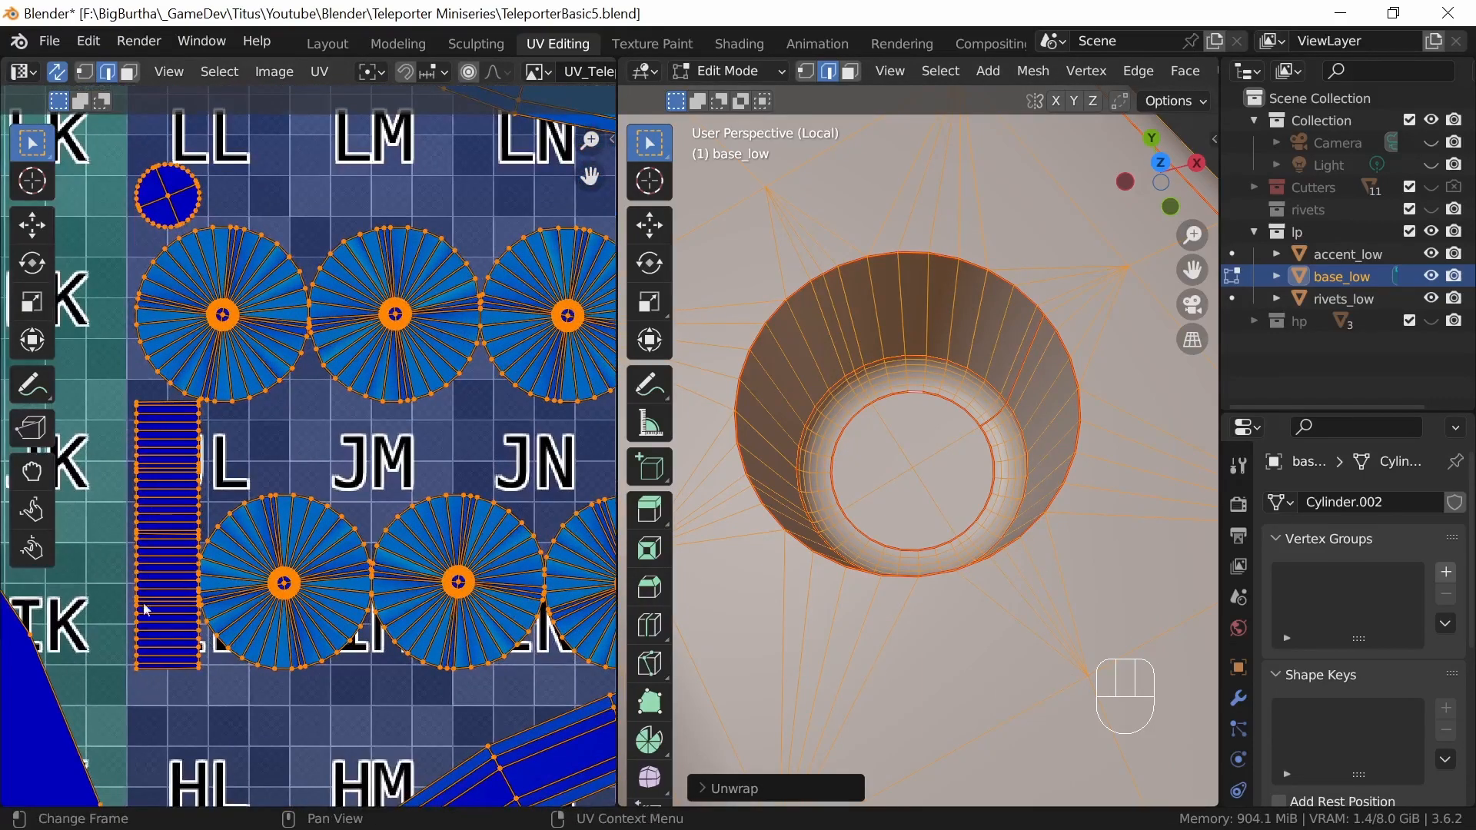
# - Select the edge loop where the second rivet hole's side wall meets its bottom bevel and mark it as a seam
pyautogui.click(237, 490)
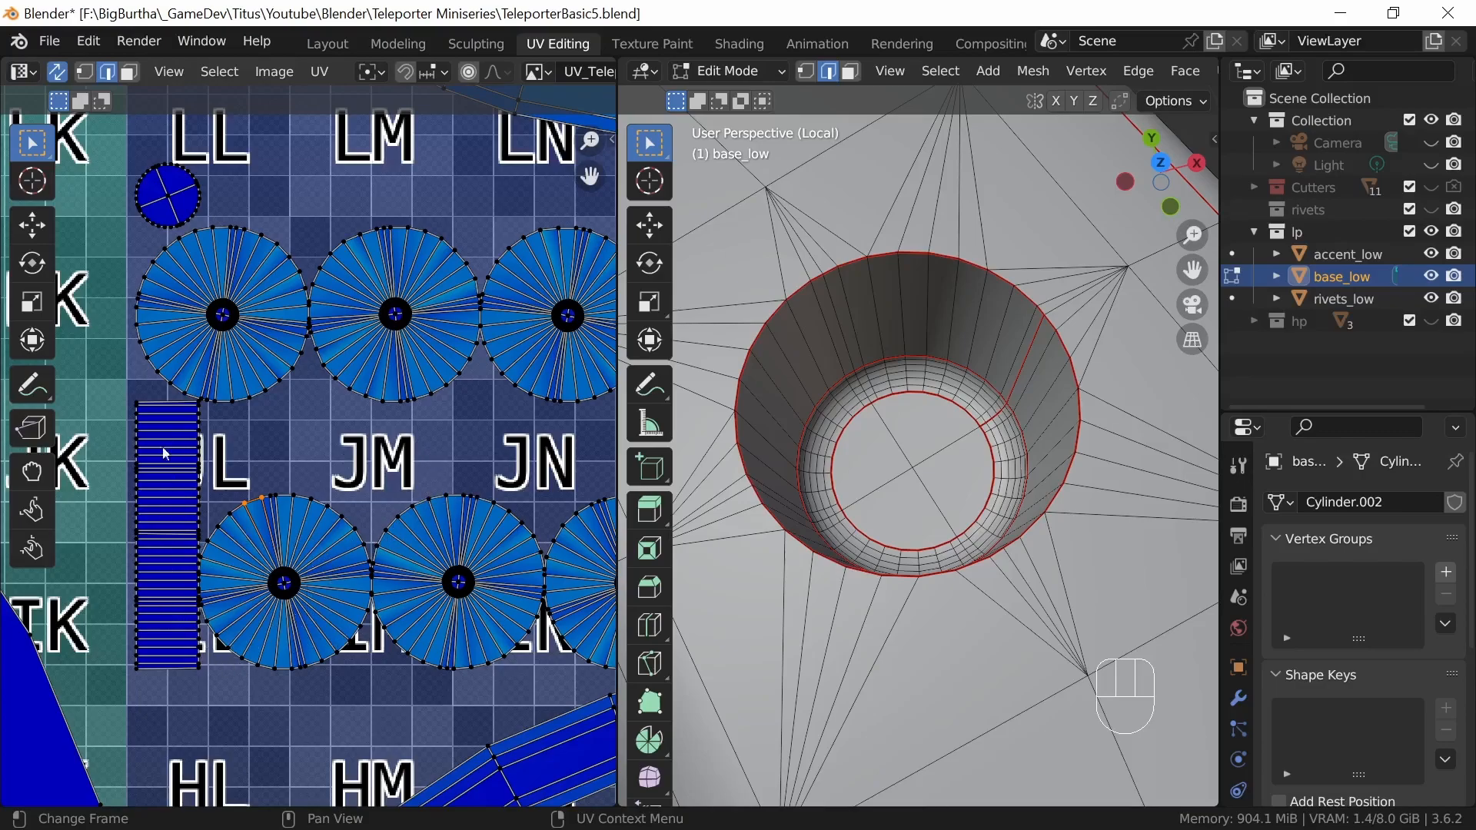
pyautogui.press('ctrl')
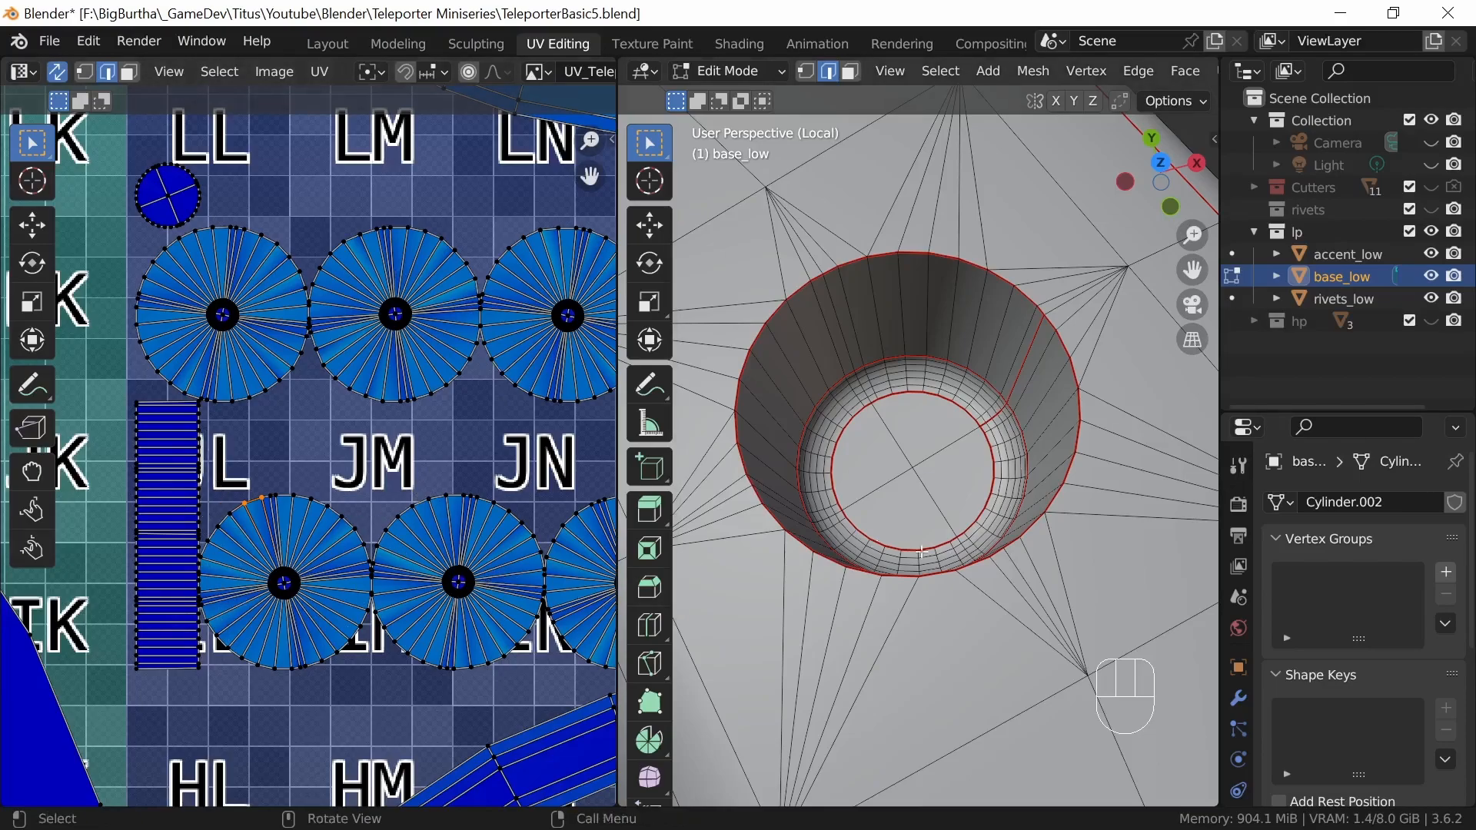
pyautogui.keyDown('shift'); pyautogui.moveTo(810, 541); pyautogui.dragTo(992, 573, button='middle'); pyautogui.keyUp('shift')
pyautogui.keyDown('ctrl'); pyautogui.moveTo(992, 461); pyautogui.dragTo(896, 401, button='middle'); pyautogui.keyUp('ctrl')
pyautogui.keyDown('shift'); pyautogui.moveTo(1023, 768); pyautogui.dragTo(1014, 523, button='middle'); pyautogui.keyUp('shift')
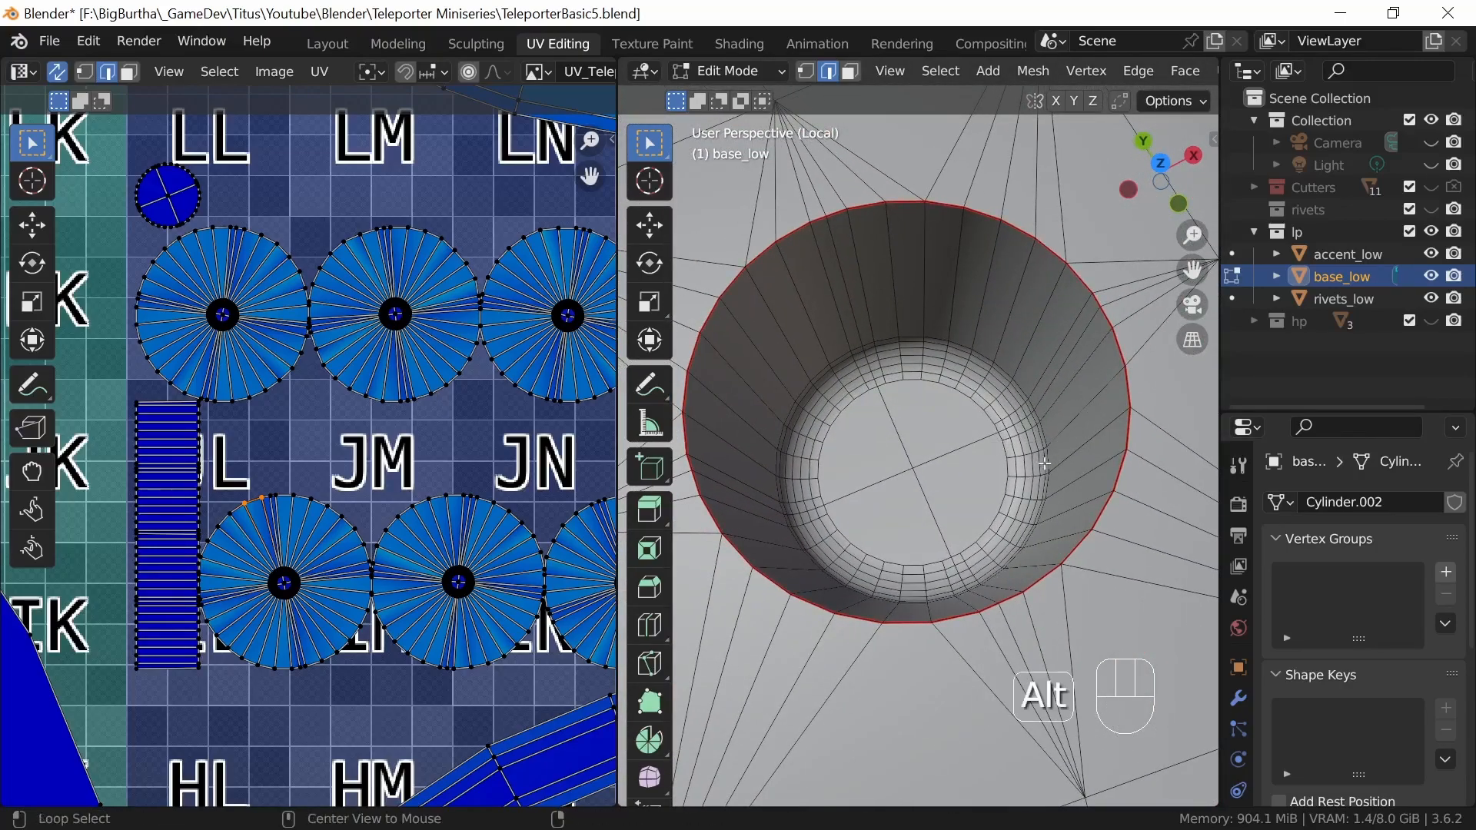
pyautogui.keyDown('alt'); pyautogui.click(1039, 412); pyautogui.keyUp('alt')
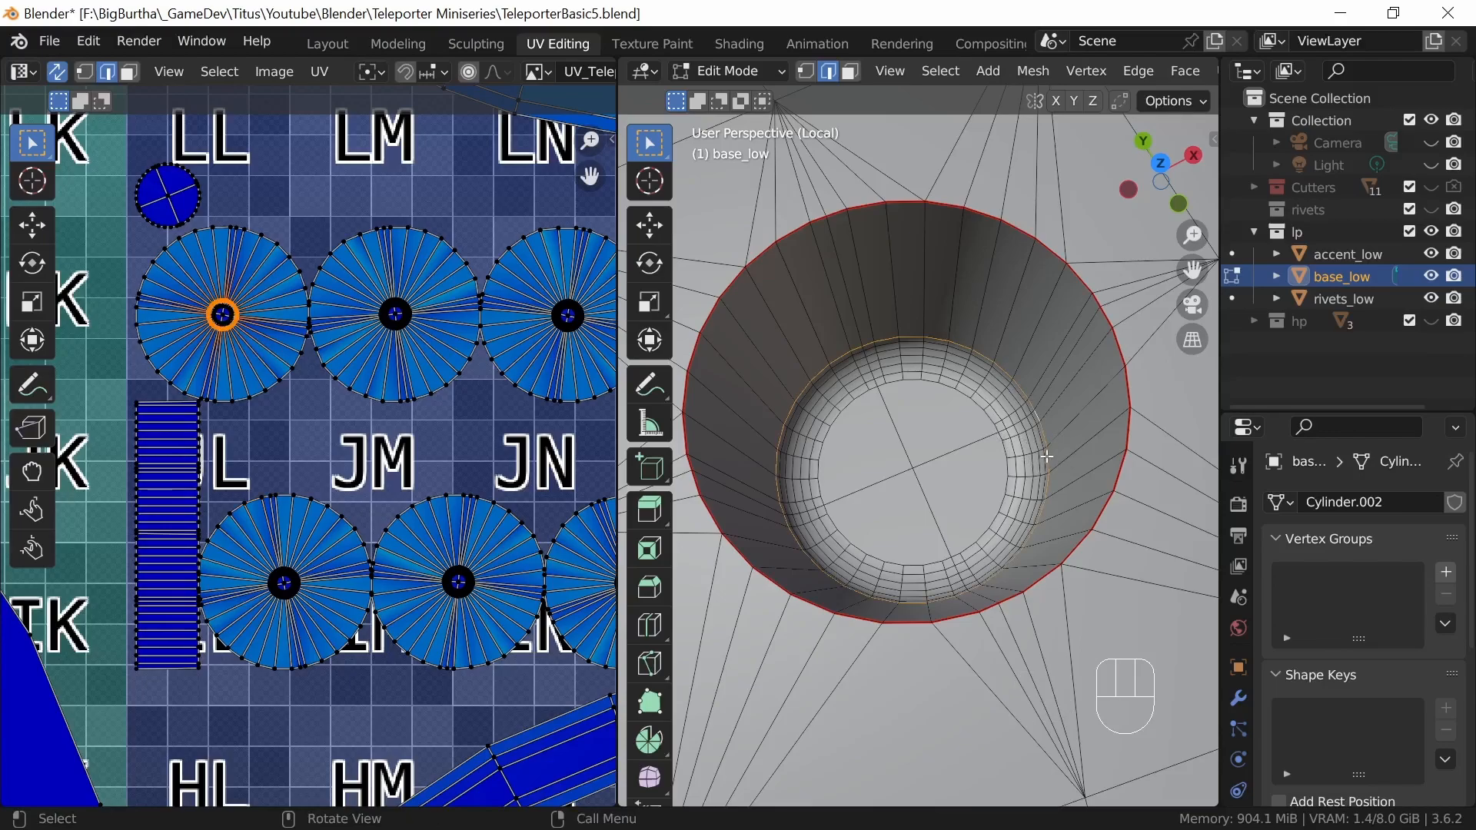
pyautogui.press('u')
pyautogui.click(1003, 692)
# - Select the edge path running from the second rivet hole's rim down its wall to the floor and mark it as a seam
pyautogui.click(1070, 354)
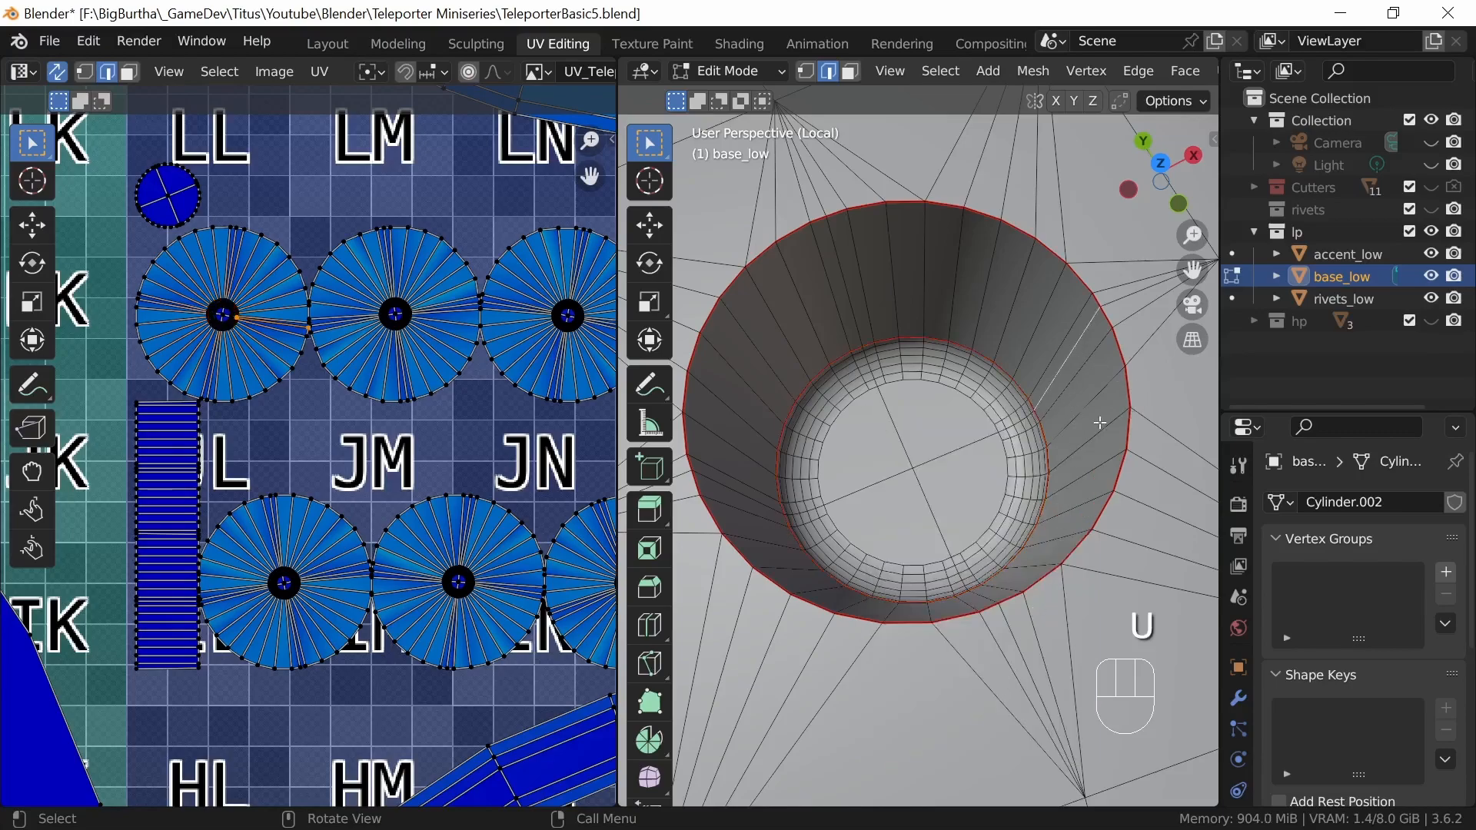
pyautogui.keyDown('ctrl'); pyautogui.click(1002, 429); pyautogui.keyUp('ctrl')
pyautogui.press('u')
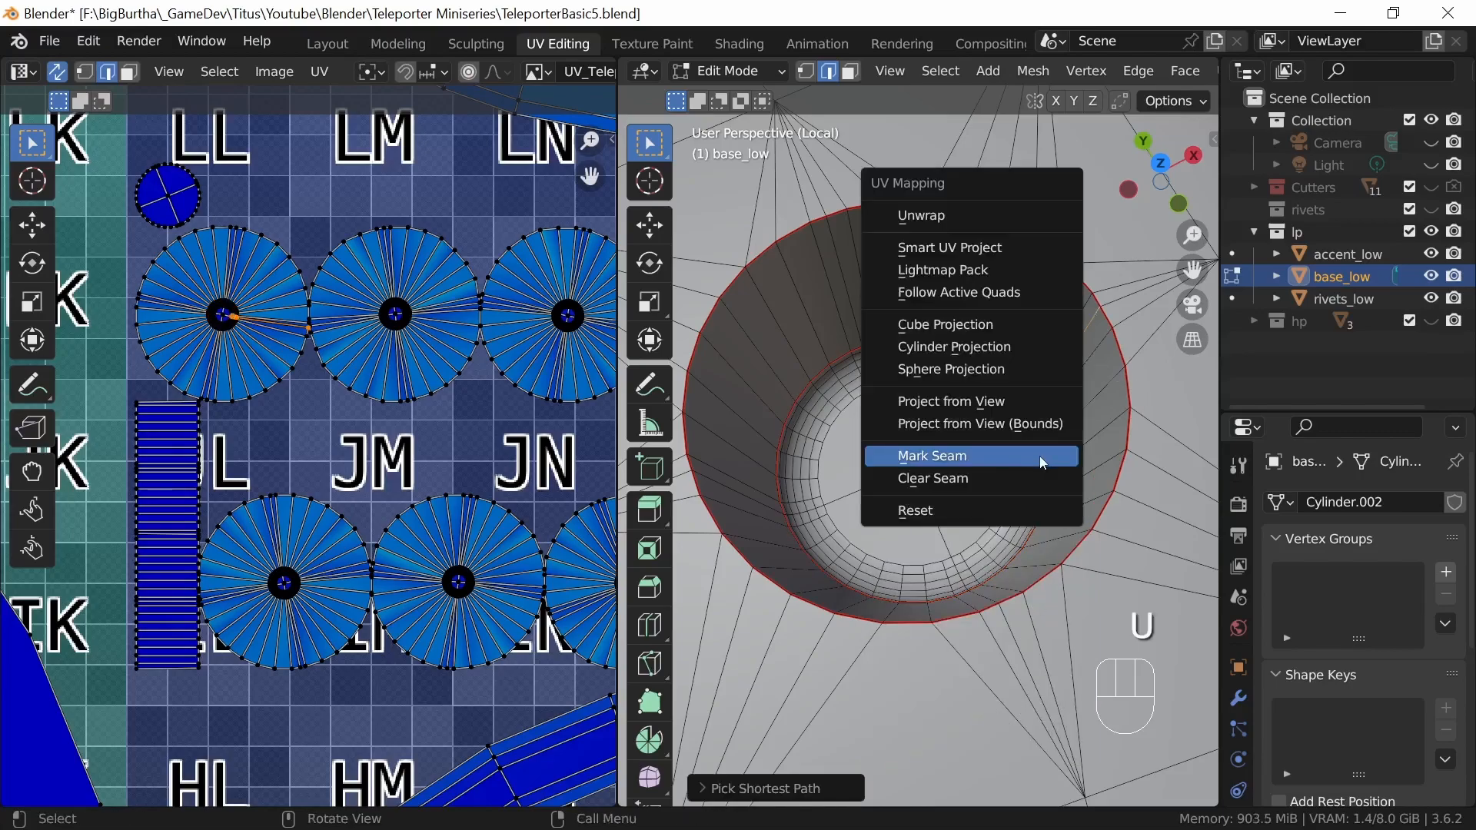
pyautogui.click(1018, 461)
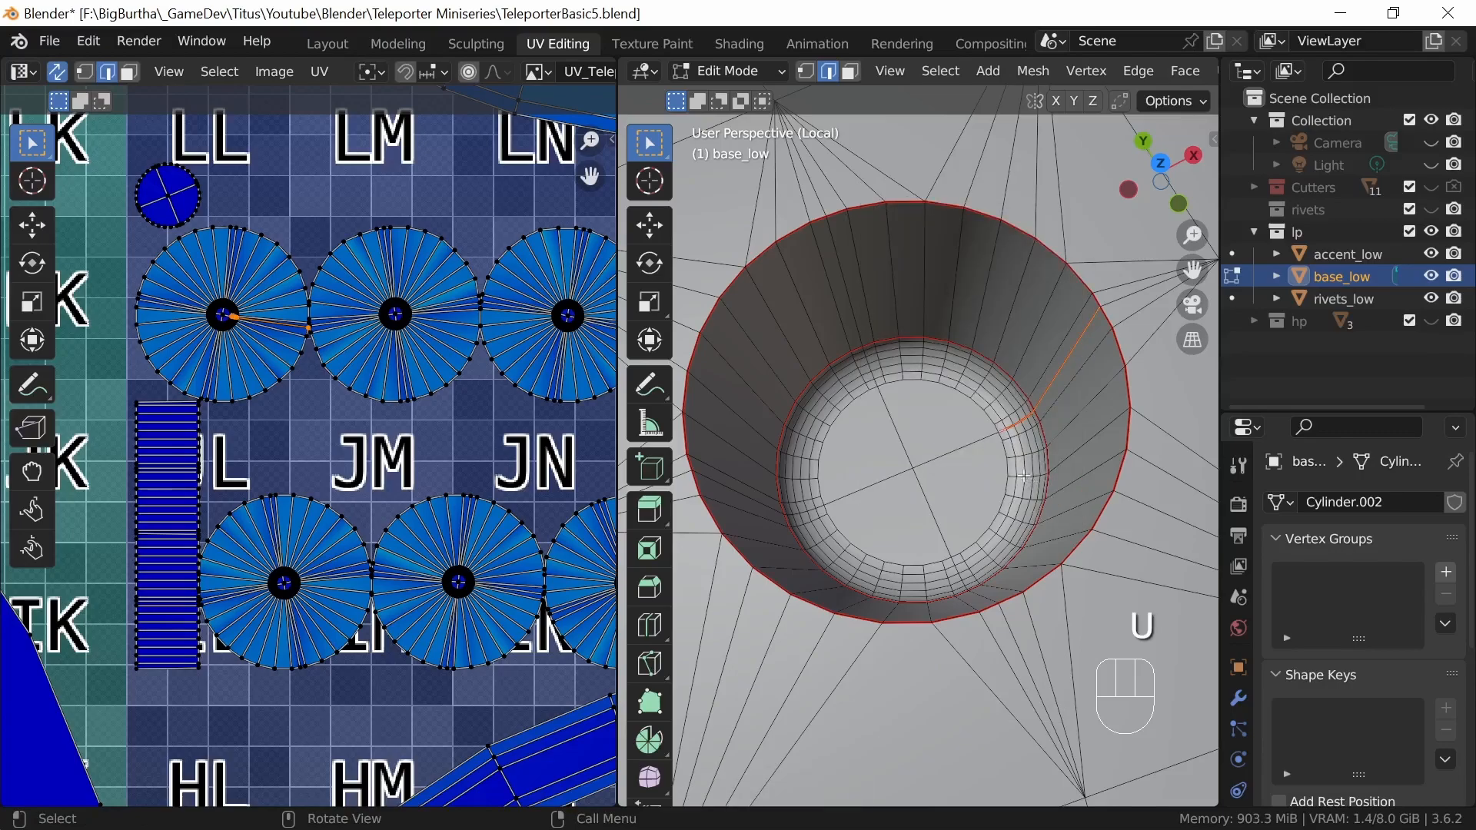
# - Mark the edge loop around the second rivet hole's flat floor as a seam and unwrap the whole mesh
pyautogui.keyDown('alt'); pyautogui.click(1013, 431); pyautogui.keyUp('alt')
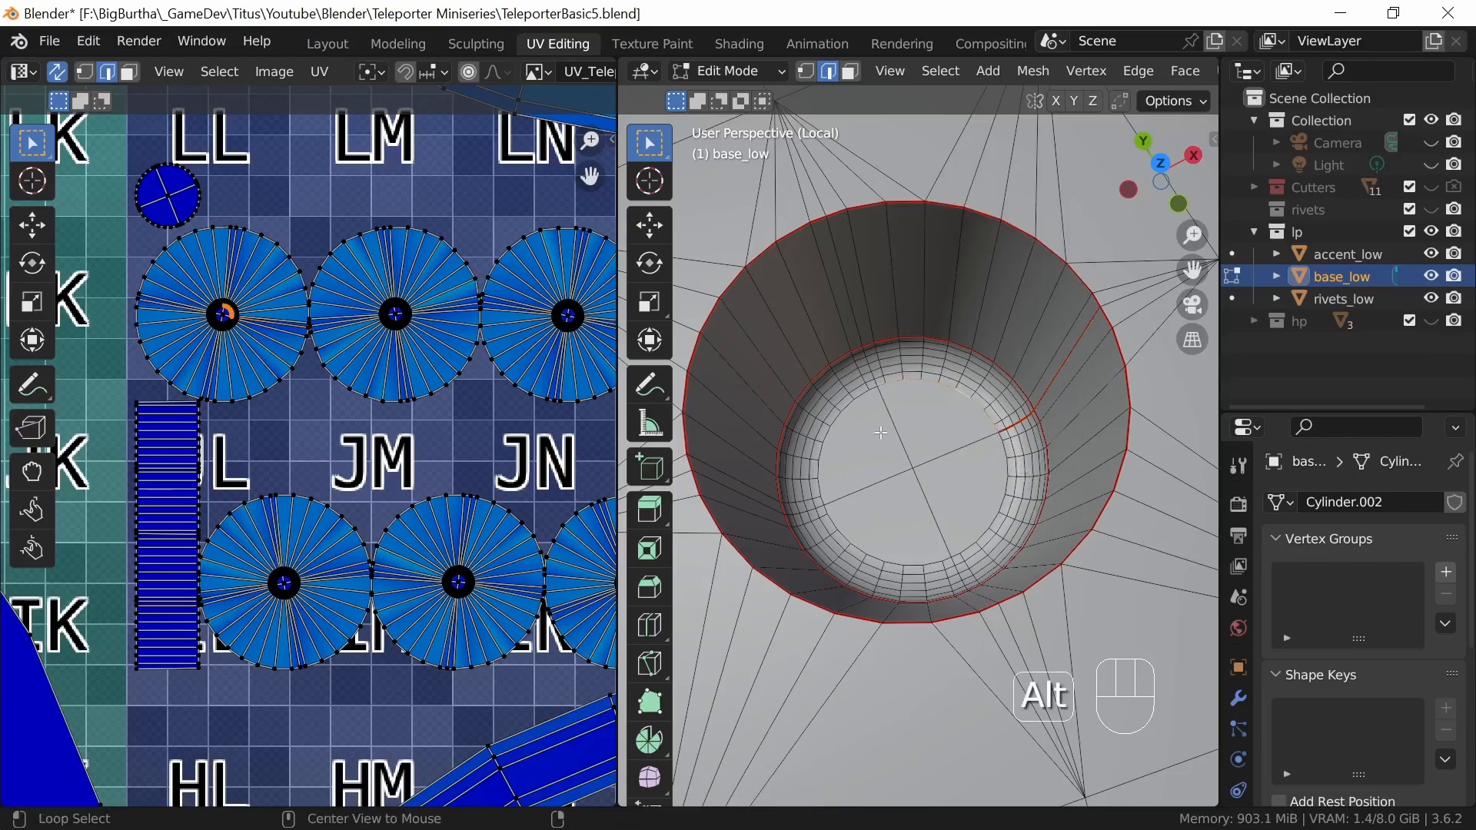
pyautogui.keyDown('alt'); pyautogui.keyDown('shift'); pyautogui.click(864, 400); pyautogui.keyUp('shift'); pyautogui.keyUp('alt')
pyautogui.keyDown('alt'); pyautogui.keyDown('shift'); pyautogui.click(862, 546); pyautogui.keyUp('shift'); pyautogui.keyUp('alt')
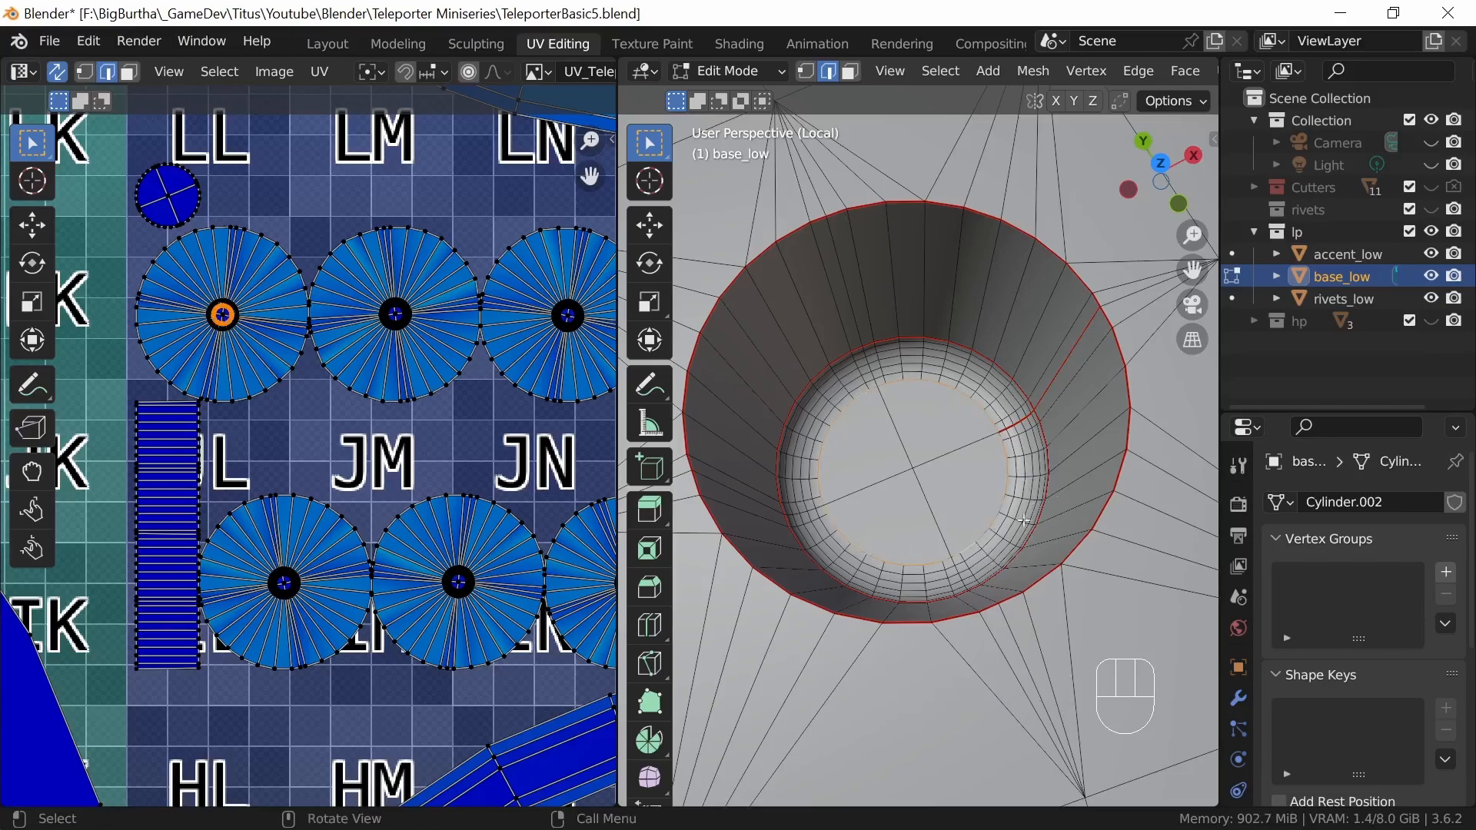
pyautogui.press('u')
pyautogui.click(1003, 499)
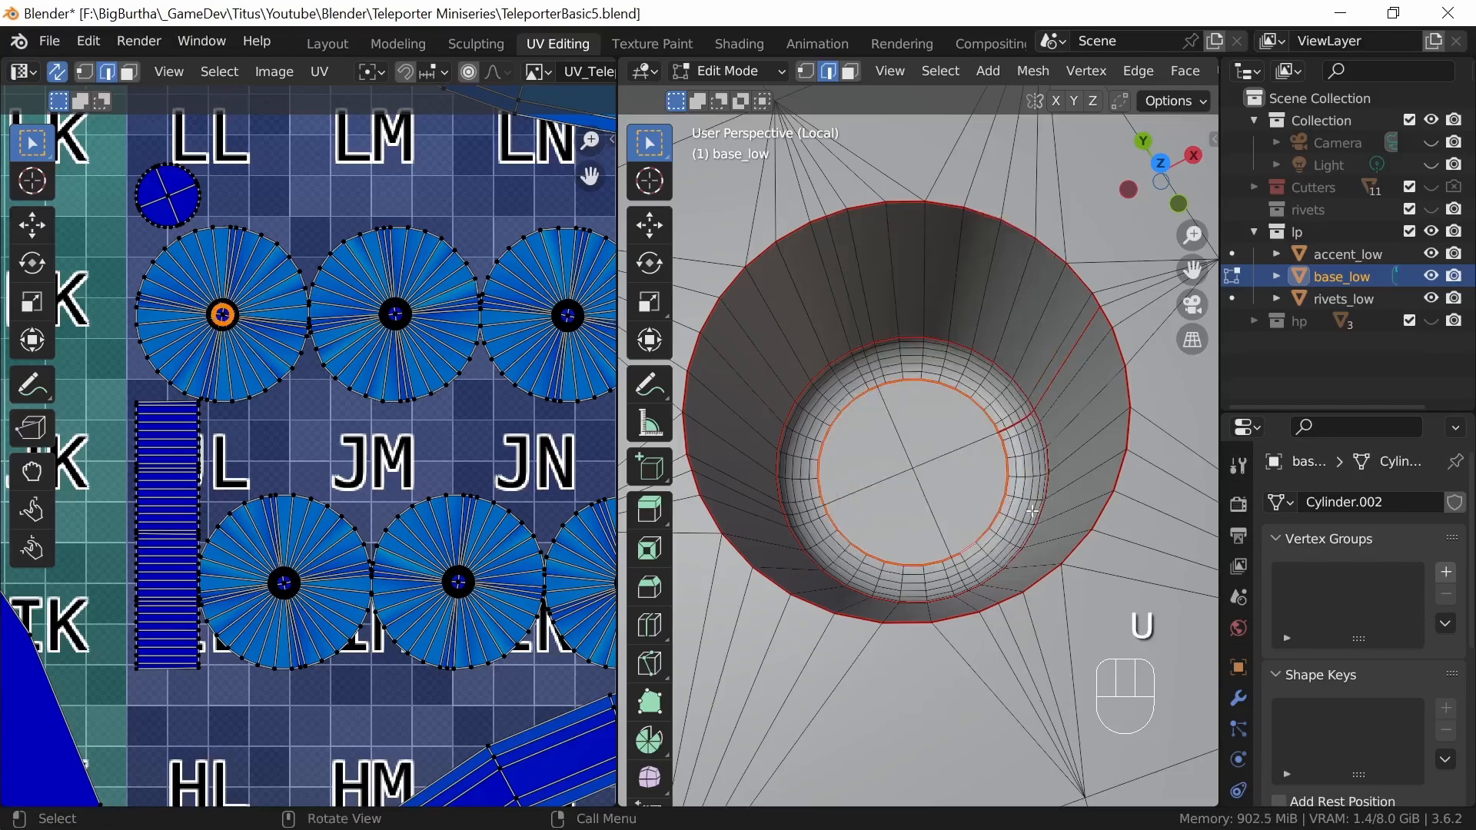
pyautogui.press('a')
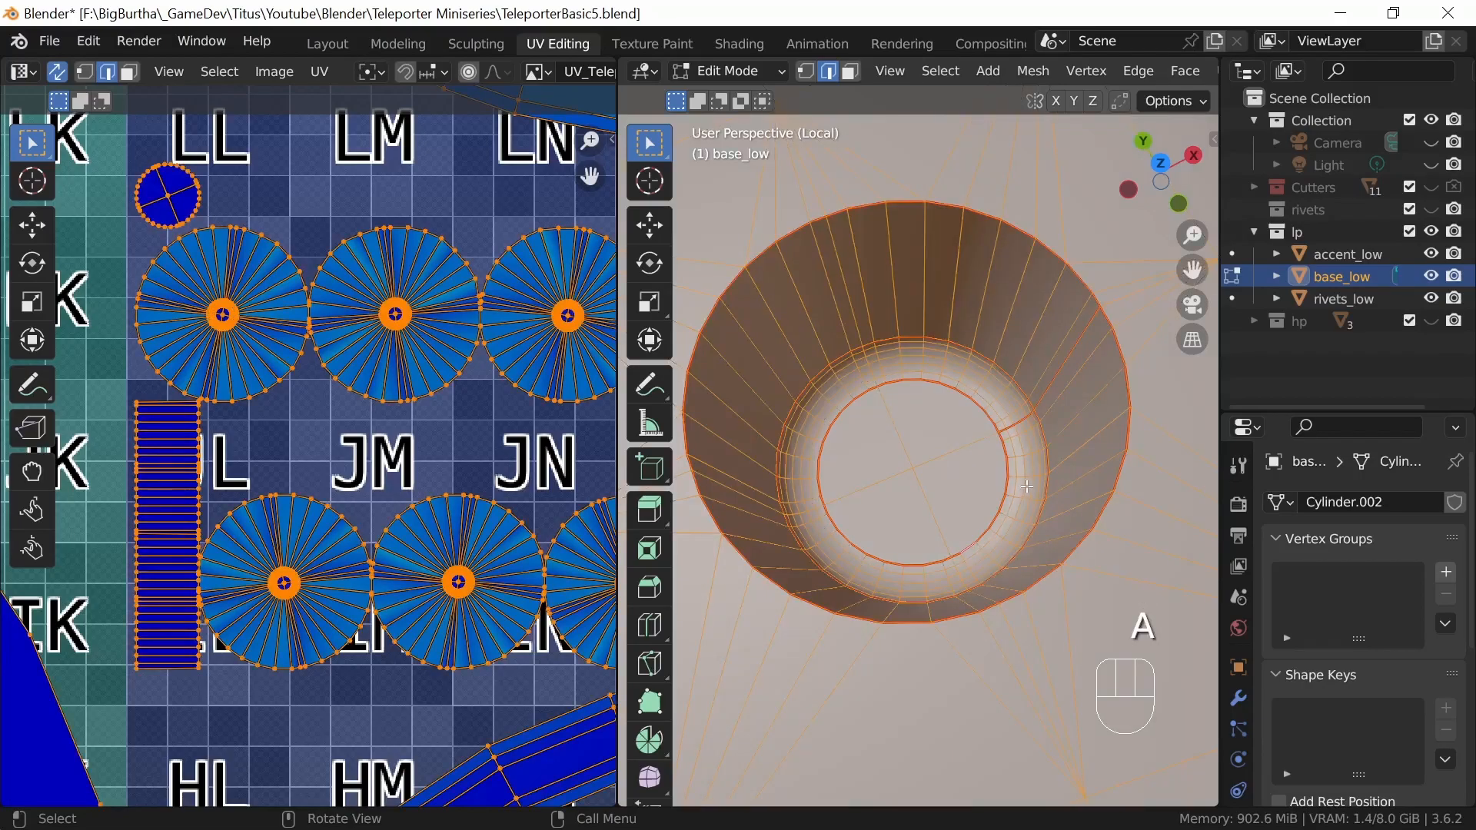
pyautogui.press('u')
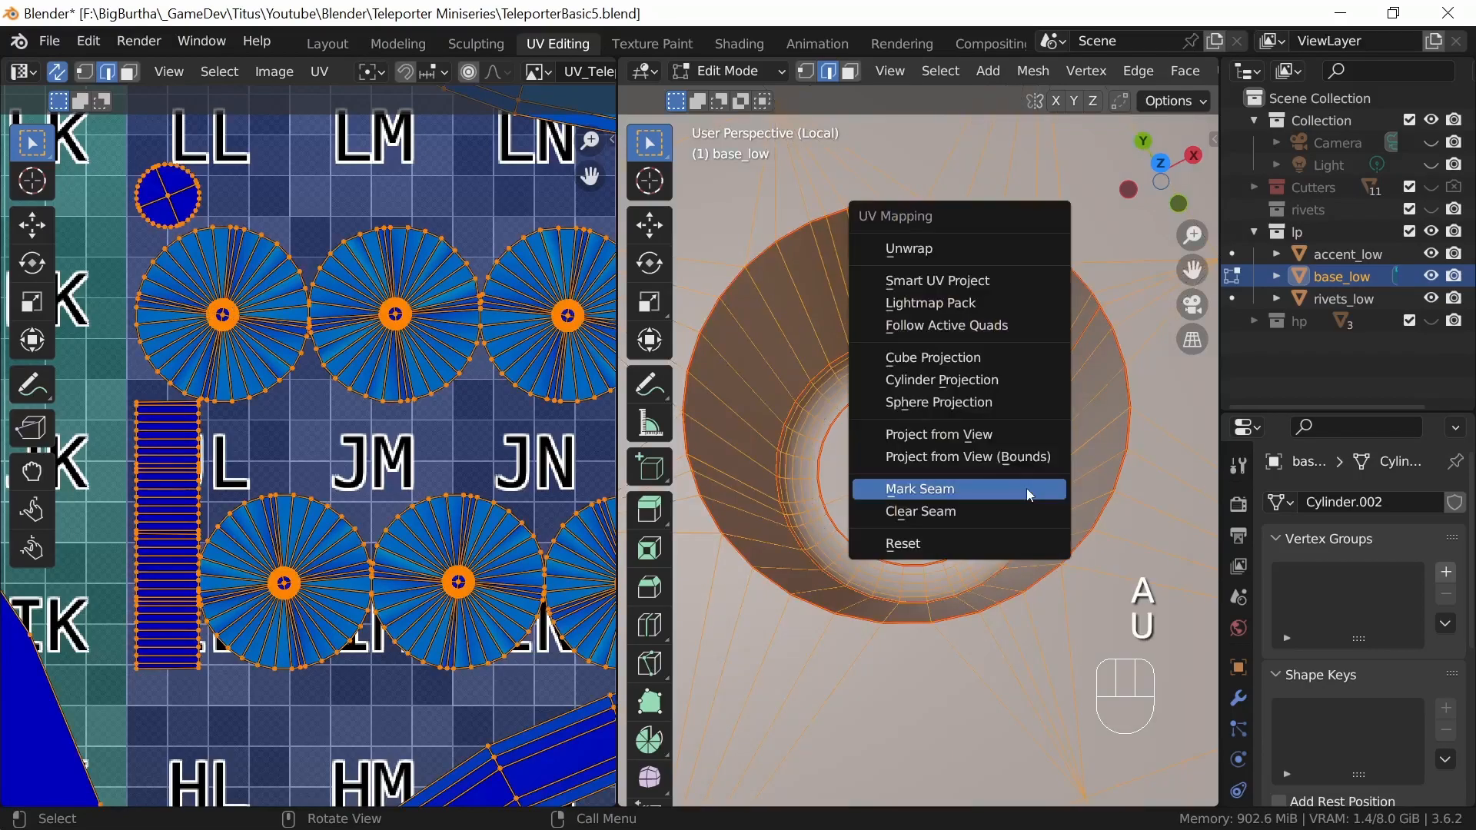
pyautogui.click(966, 249)
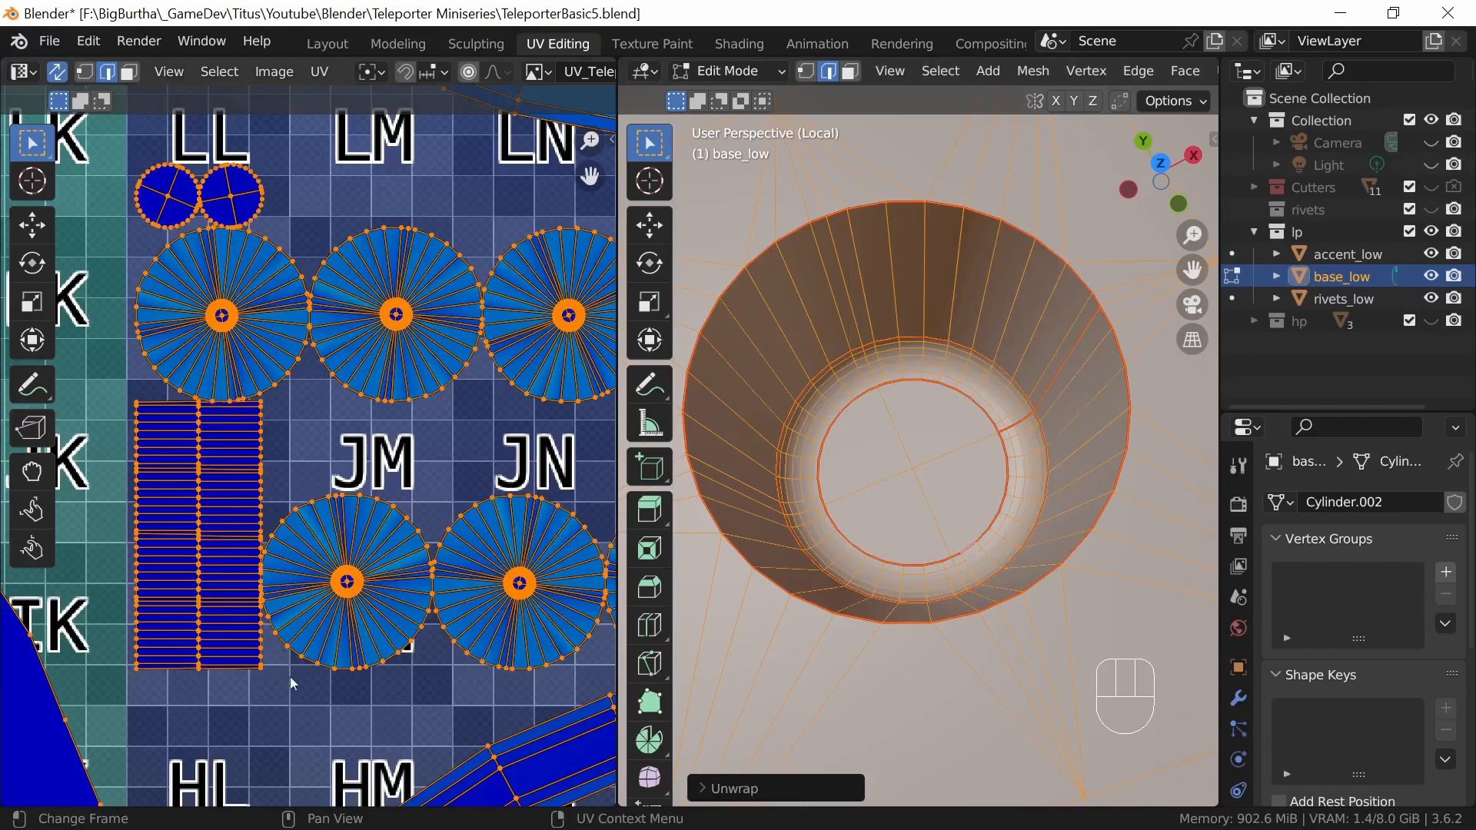
# - Mark the third rivet hole's wall-to-bevel loop, floor loop and wall path as seams and unwrap the whole mesh
pyautogui.moveTo(953, 476)
pyautogui.keyDown('ctrl'); pyautogui.mouseDown(button='middle')
pyautogui.moveTo(953, 508)
pyautogui.moveTo(962, 486)
pyautogui.mouseUp(button='middle'); pyautogui.keyUp('ctrl')
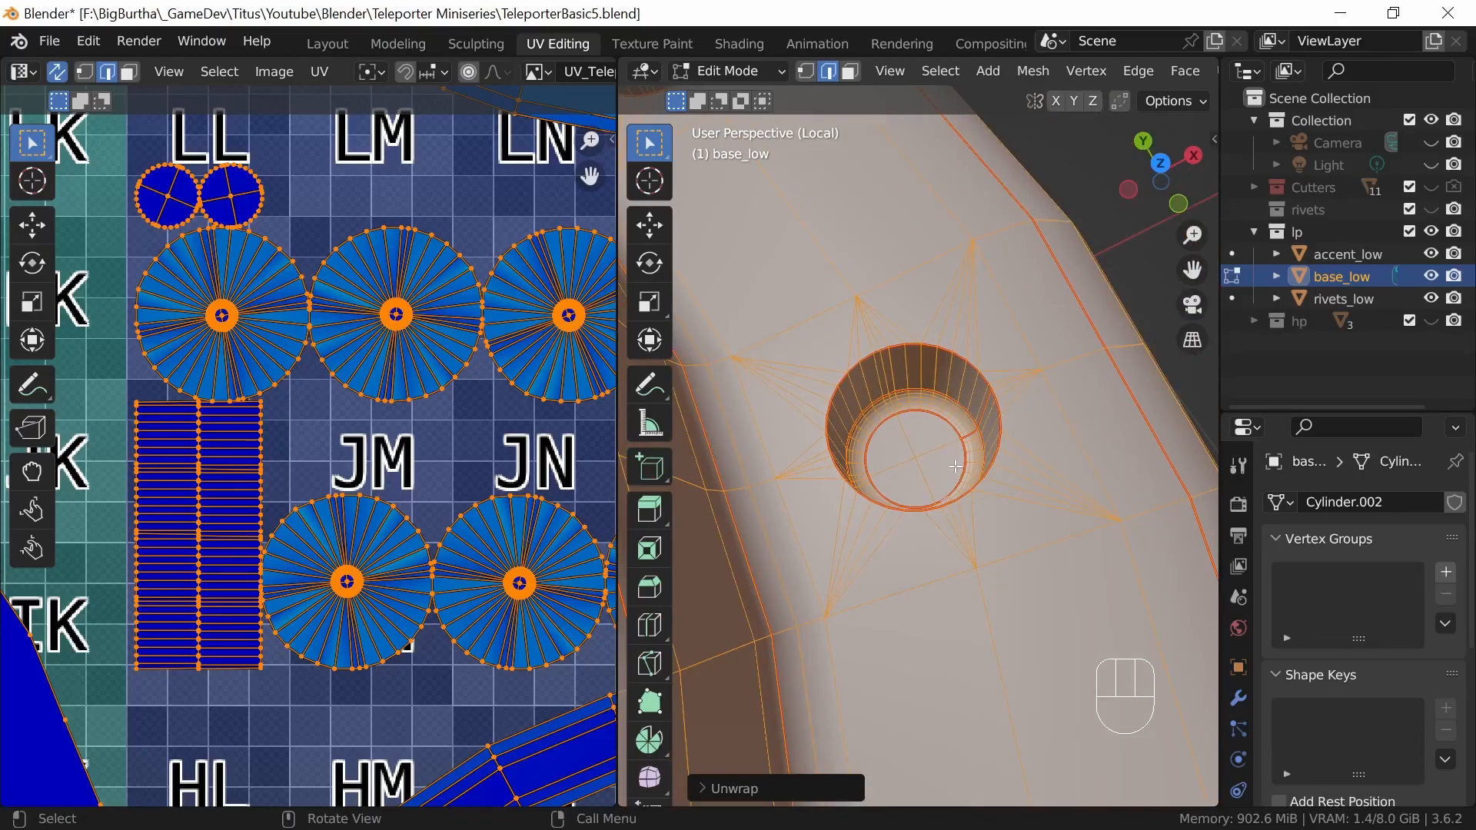
pyautogui.moveTo(957, 466); pyautogui.dragTo(970, 471, button='middle')
pyautogui.keyDown('ctrl'); pyautogui.moveTo(970, 471); pyautogui.dragTo(972, 431, button='middle'); pyautogui.keyUp('ctrl')
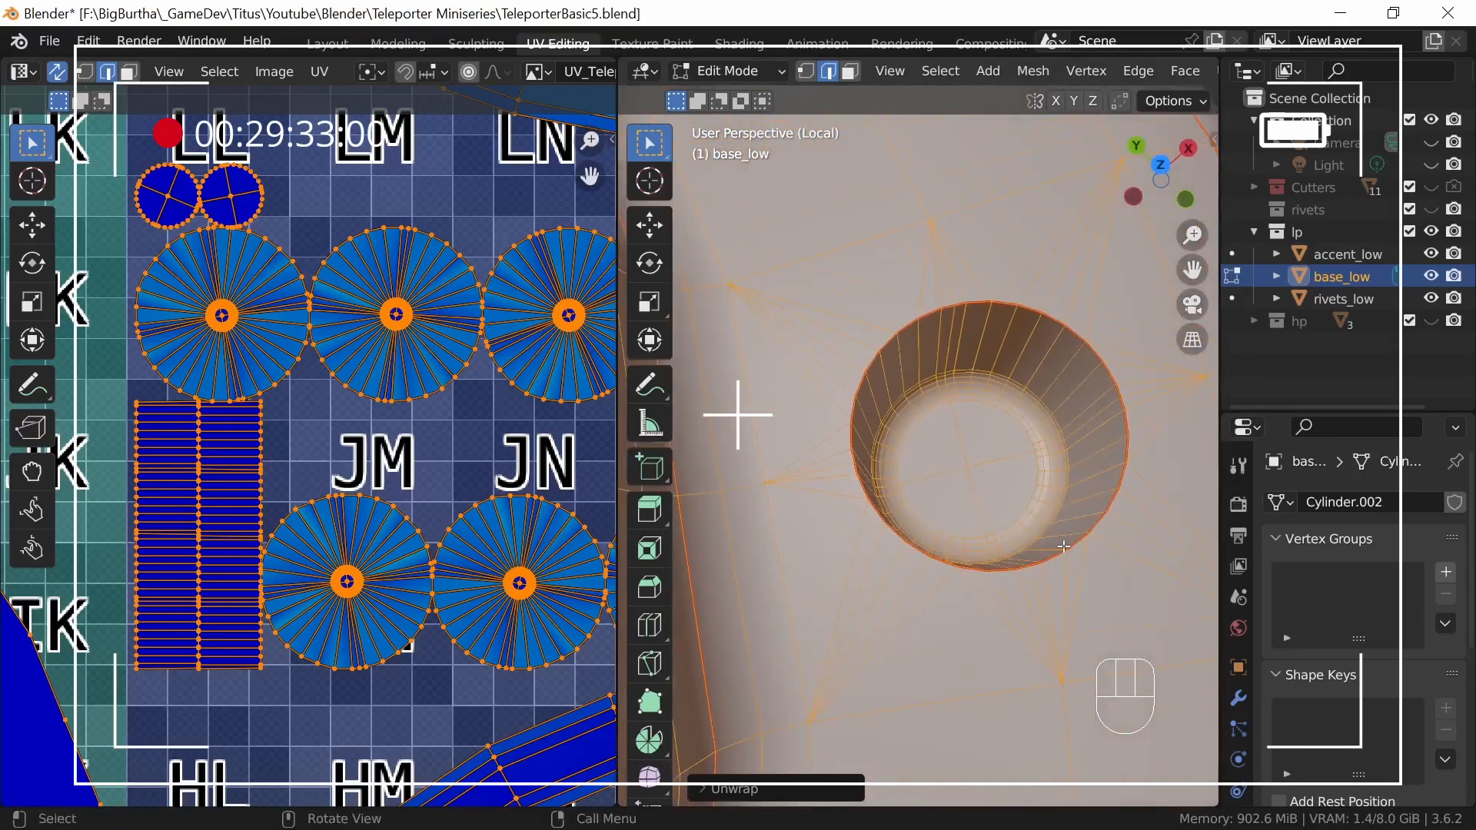
pyautogui.keyDown('alt'); pyautogui.click(1026, 428); pyautogui.keyUp('alt')
pyautogui.keyDown('alt'); pyautogui.keyDown('shift'); pyautogui.click(909, 431); pyautogui.keyUp('shift'); pyautogui.keyUp('alt')
pyautogui.press('u')
pyautogui.press('u')
pyautogui.press('u')
pyautogui.click(1067, 466)
pyautogui.press('a')
pyautogui.press('u')
pyautogui.press('u')
# - Select the fourth rivet hole's wall-to-bevel loop and floor loop and mark both as seams
pyautogui.moveTo(1097, 486)
pyautogui.keyDown('shift'); pyautogui.mouseDown(button='middle')
pyautogui.moveTo(1076, 461)
pyautogui.moveTo(1106, 494)
pyautogui.mouseUp(button='middle'); pyautogui.keyUp('shift')
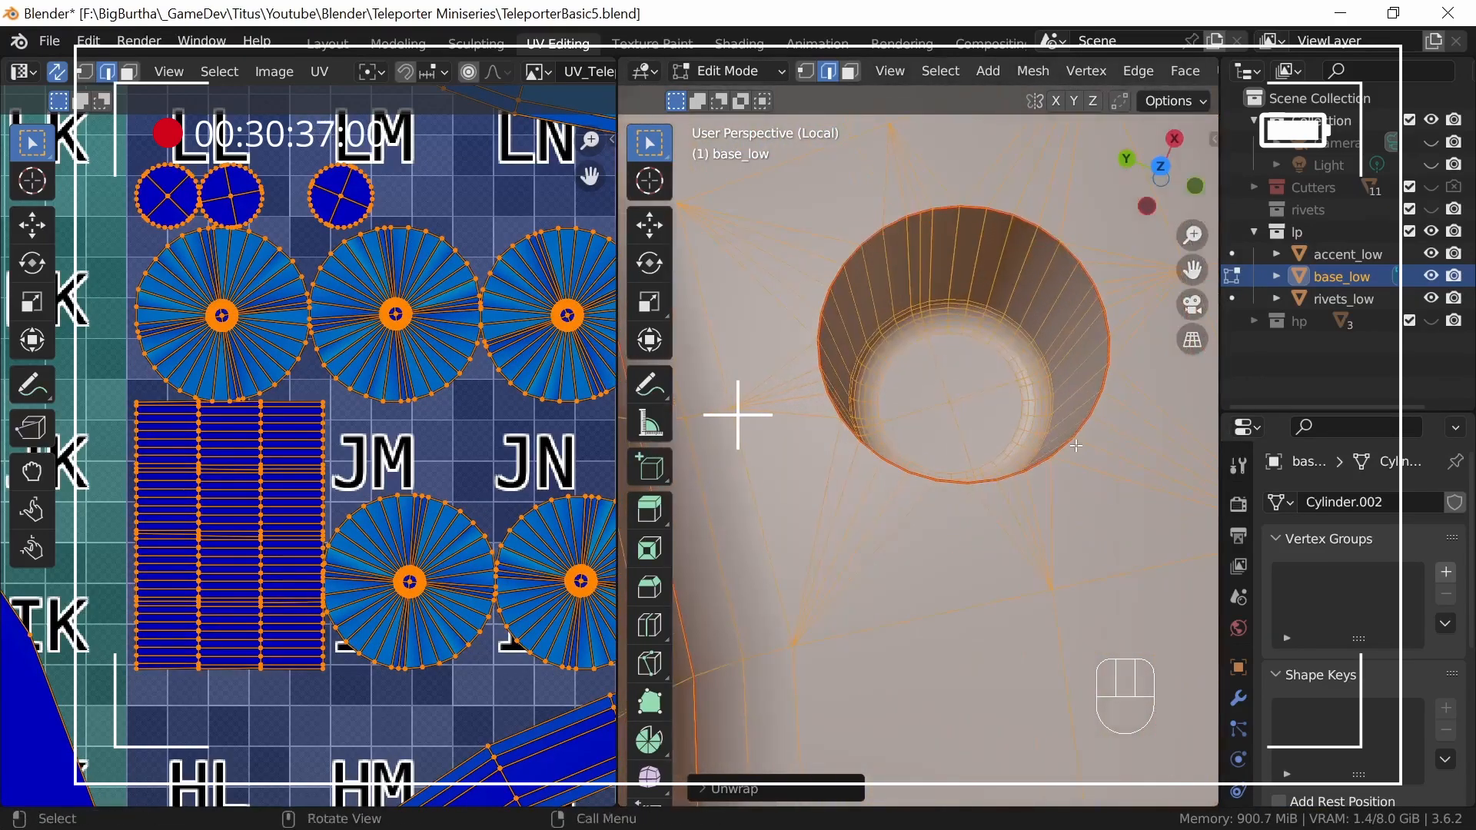
pyautogui.keyDown('alt'); pyautogui.click(1048, 384); pyautogui.keyUp('alt')
pyautogui.keyDown('alt'); pyautogui.keyDown('shift'); pyautogui.click(1021, 393); pyautogui.keyUp('shift'); pyautogui.keyUp('alt')
pyautogui.press('u')
pyautogui.click(1030, 605)
# - Mark the edge path from the fourth rivet hole's rim down to its floor as a seam and unwrap the whole mesh
pyautogui.click(1069, 376)
pyautogui.keyDown('ctrl'); pyautogui.click(1073, 387); pyautogui.keyUp('ctrl')
pyautogui.press('u')
pyautogui.click(1074, 387)
pyautogui.press('a')
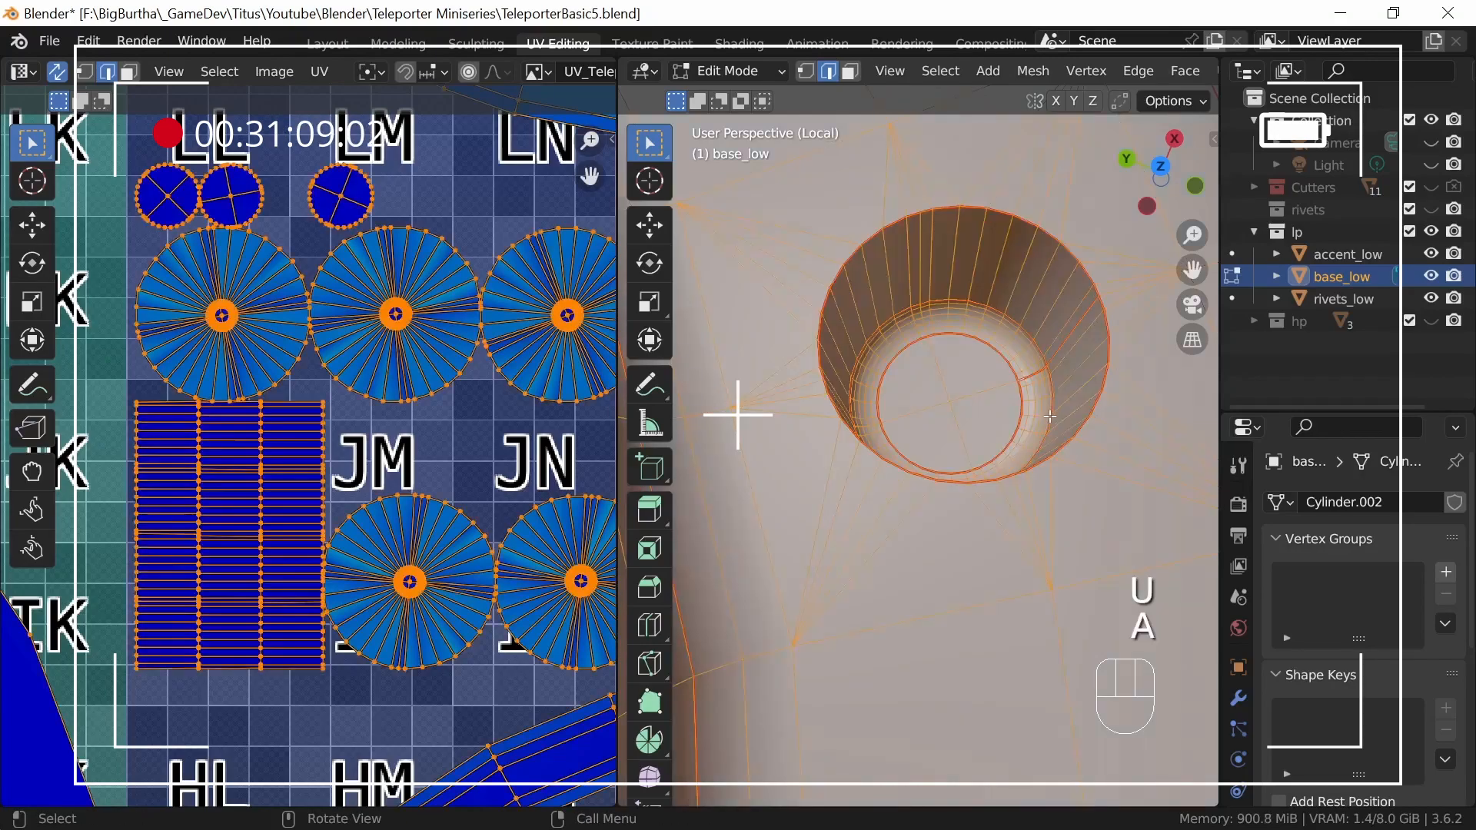
pyautogui.press('u')
pyautogui.press('u')
# - Select the fifth rivet hole's wall-to-bevel loop and floor loop and mark both as seams
pyautogui.keyDown('shift'); pyautogui.moveTo(1015, 560); pyautogui.dragTo(922, 492, button='middle'); pyautogui.keyUp('shift')
pyautogui.moveTo(922, 492)
pyautogui.keyDown('shift'); pyautogui.mouseDown(button='middle')
pyautogui.moveTo(953, 538)
pyautogui.moveTo(953, 430)
pyautogui.moveTo(945, 485)
pyautogui.mouseUp(button='middle'); pyautogui.keyUp('shift')
pyautogui.keyDown('alt'); pyautogui.click(922, 585); pyautogui.keyUp('alt')
pyautogui.keyDown('alt'); pyautogui.keyDown('shift'); pyautogui.click(911, 457); pyautogui.keyUp('shift'); pyautogui.keyUp('alt')
pyautogui.press('u')
pyautogui.click(952, 734)
# - Mark the edge path from the fifth rivet hole's rim down to its floor as a seam and unwrap the whole mesh
pyautogui.moveTo(952, 538); pyautogui.dragTo(957, 494, button='middle')
pyautogui.click(1034, 492)
pyautogui.keyDown('ctrl'); pyautogui.click(1091, 413); pyautogui.keyUp('ctrl')
pyautogui.press('u')
pyautogui.click(1091, 413)
pyautogui.press('a')
pyautogui.press('u')
pyautogui.press('u')
# - Mark the sixth rivet hole's wall-to-bevel loop, floor loop and rim-to-floor path together as seams and unwrap the whole mesh
pyautogui.keyDown('shift'); pyautogui.moveTo(943, 433); pyautogui.dragTo(868, 500, button='middle'); pyautogui.keyUp('shift')
pyautogui.moveTo(869, 499); pyautogui.dragTo(884, 569, button='middle')
pyautogui.keyDown('alt'); pyautogui.click(884, 535); pyautogui.keyUp('alt')
pyautogui.keyDown('ctrl'); pyautogui.moveTo(884, 569); pyautogui.dragTo(1022, 538, button='middle'); pyautogui.keyUp('ctrl')
pyautogui.keyDown('alt'); pyautogui.keyDown('shift'); pyautogui.click(880, 553); pyautogui.keyUp('shift'); pyautogui.keyUp('alt')
pyautogui.keyDown('shift'); pyautogui.click(939, 441); pyautogui.keyUp('shift')
pyautogui.keyDown('ctrl'); pyautogui.click(951, 377); pyautogui.keyUp('ctrl')
pyautogui.press('u')
pyautogui.click(953, 736)
pyautogui.press('a')
pyautogui.press('u')
pyautogui.click(922, 255)
# - Mark the seventh rivet hole's wall-to-bevel loop, floor loop and rim-to-floor path together as seams and unwrap the whole mesh
pyautogui.hotkey('alt', 'a')
pyautogui.keyDown('ctrl'); pyautogui.moveTo(1022, 538); pyautogui.dragTo(1052, 415, button='middle'); pyautogui.keyUp('ctrl')
pyautogui.keyDown('shift'); pyautogui.moveTo(1052, 415); pyautogui.dragTo(884, 481, button='middle'); pyautogui.keyUp('shift')
pyautogui.keyDown('alt'); pyautogui.keyDown('shift'); pyautogui.click(953, 466); pyautogui.keyUp('shift'); pyautogui.keyUp('alt')
pyautogui.keyDown('alt'); pyautogui.click(974, 435); pyautogui.keyUp('alt')
pyautogui.keyDown('alt'); pyautogui.keyDown('shift'); pyautogui.click(953, 467); pyautogui.keyUp('shift'); pyautogui.keyUp('alt')
pyautogui.keyDown('shift'); pyautogui.click(1008, 392); pyautogui.keyUp('shift')
pyautogui.keyDown('ctrl'); pyautogui.click(960, 470); pyautogui.keyUp('ctrl')
pyautogui.press('u')
pyautogui.click(953, 730)
pyautogui.press('a')
pyautogui.press('u')
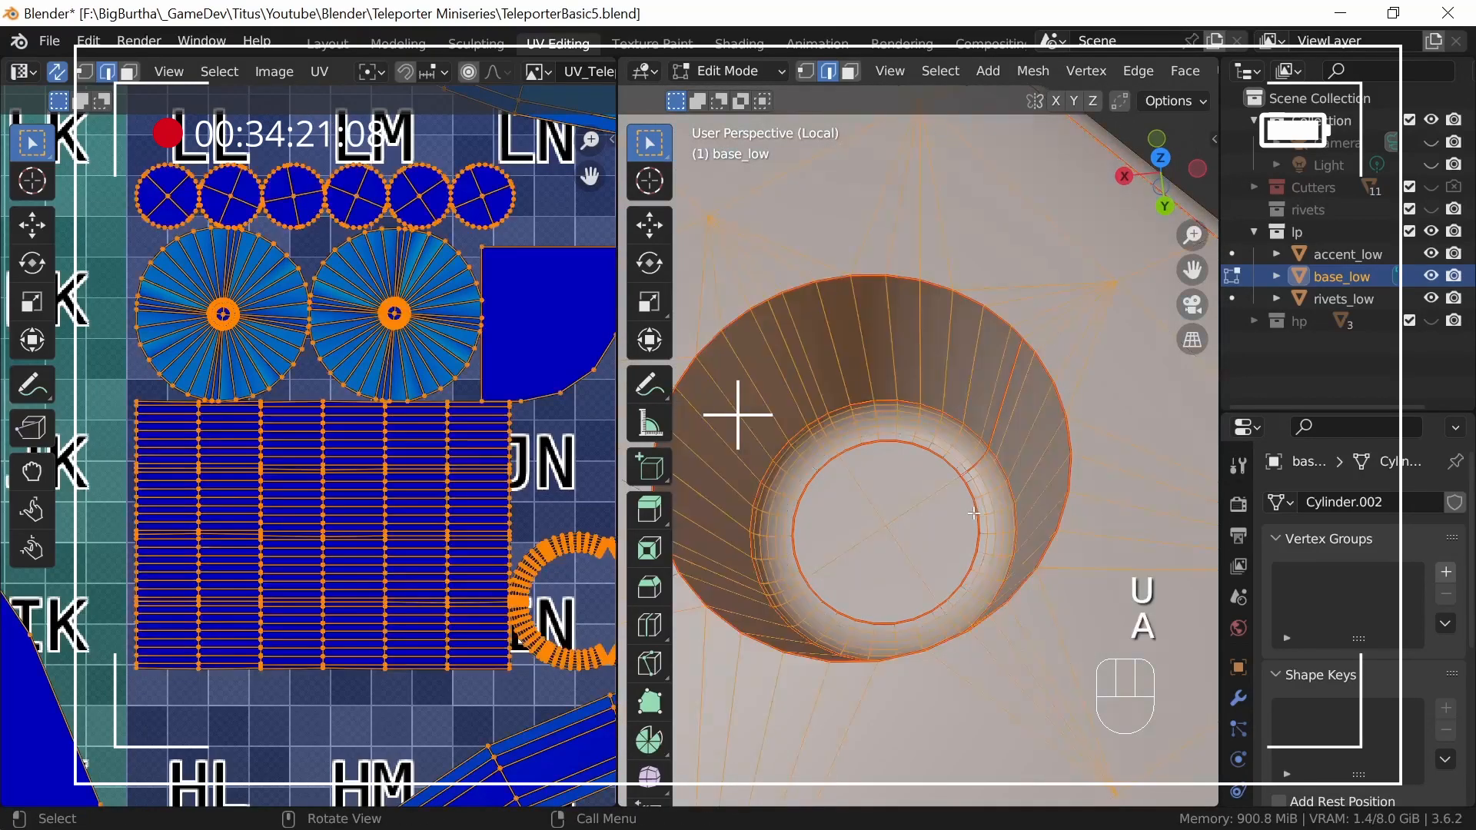
pyautogui.click(946, 262)
# - Select the eighth rivet hole's wall-to-bevel loop and floor loop and mark both as seams
pyautogui.keyDown('shift'); pyautogui.moveTo(1037, 569); pyautogui.dragTo(869, 430, button='middle'); pyautogui.keyUp('shift')
pyautogui.keyDown('ctrl'); pyautogui.moveTo(961, 668); pyautogui.dragTo(978, 534, button='middle'); pyautogui.keyUp('ctrl')
pyautogui.hotkey('alt', 'a')
pyautogui.keyDown('alt'); pyautogui.click(950, 499); pyautogui.keyUp('alt')
pyautogui.keyDown('alt'); pyautogui.keyDown('shift'); pyautogui.click(948, 464); pyautogui.keyUp('shift'); pyautogui.keyUp('alt')
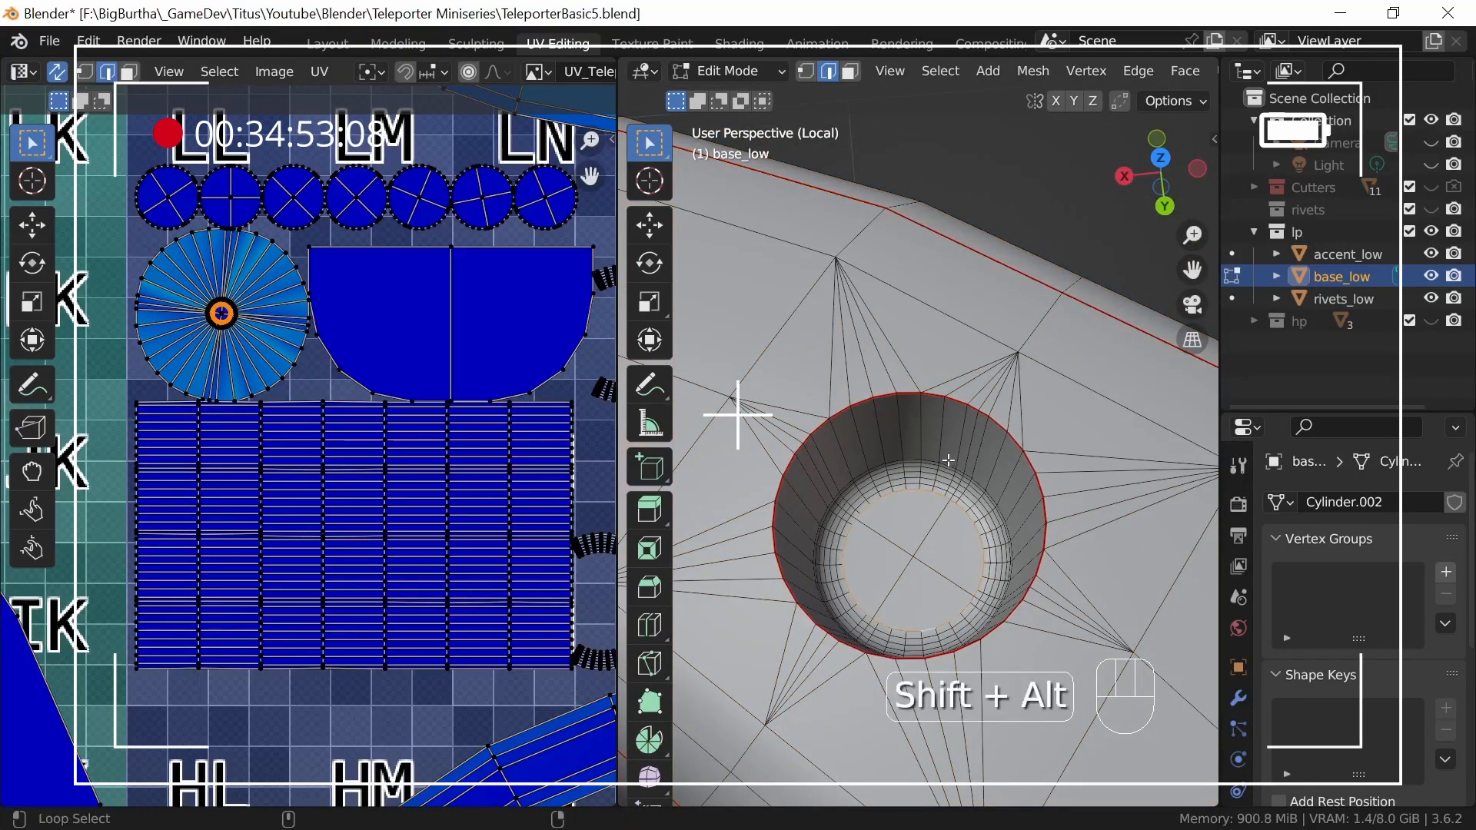
pyautogui.press('u')
pyautogui.click(902, 729)
# - Mark the edge path from the eighth rivet hole's rim down to its floor as a seam and unwrap the whole mesh
pyautogui.click(945, 330)
pyautogui.keyDown('ctrl'); pyautogui.click(926, 435); pyautogui.keyUp('ctrl')
pyautogui.keyDown('ctrl'); pyautogui.moveTo(914, 661); pyautogui.dragTo(999, 430, button='middle'); pyautogui.keyUp('ctrl')
pyautogui.press('u')
pyautogui.click(961, 464)
pyautogui.press('a')
pyautogui.press('u')
pyautogui.click(945, 307)
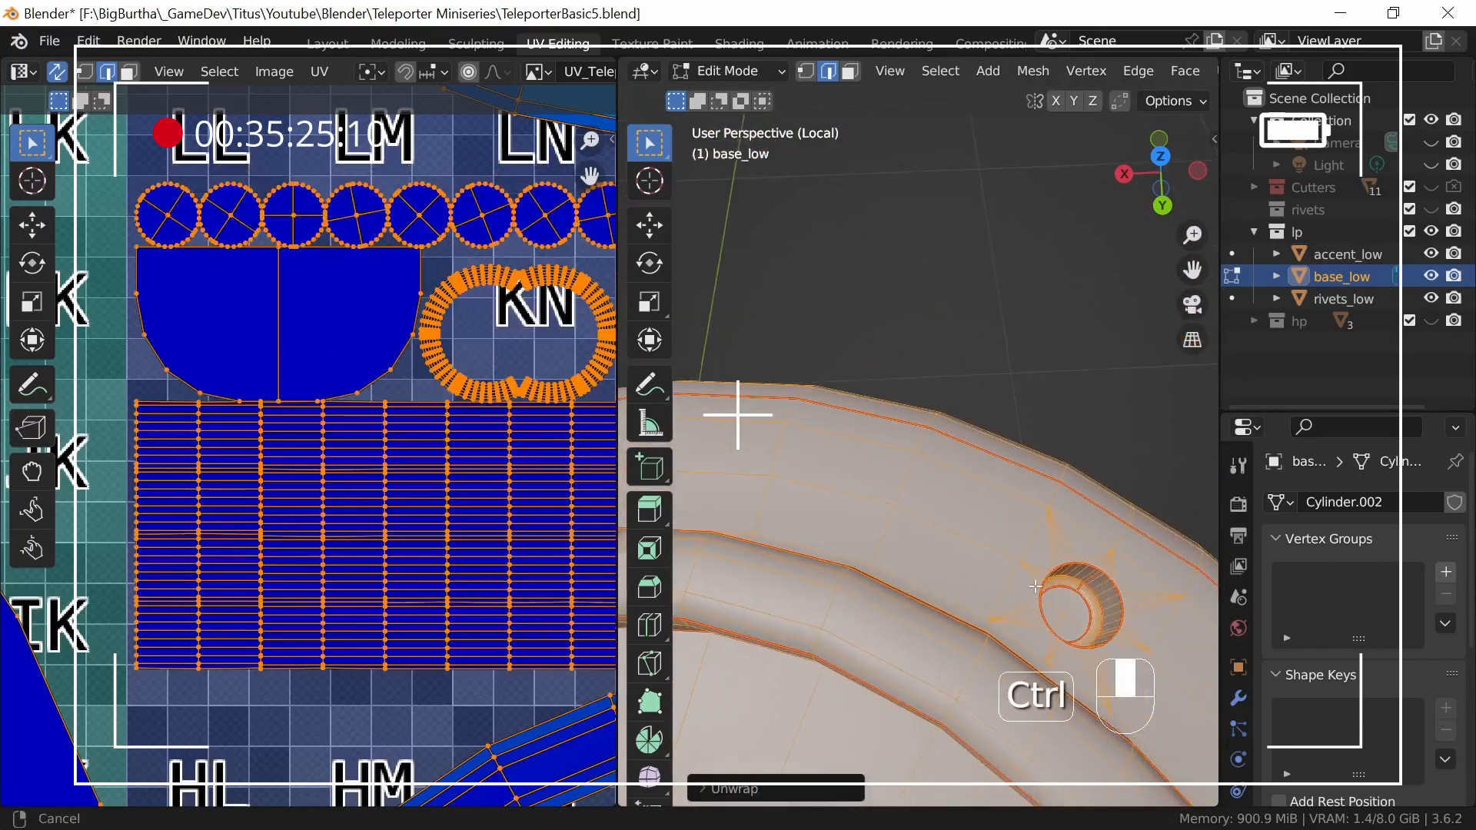
# - Examine the seams on all the rivet holes from above and at an angle, and review the full UV layout
pyautogui.press('KP_7')
pyautogui.keyDown('ctrl'); pyautogui.moveTo(951, 522); pyautogui.dragTo(951, 552, button='middle'); pyautogui.keyUp('ctrl')
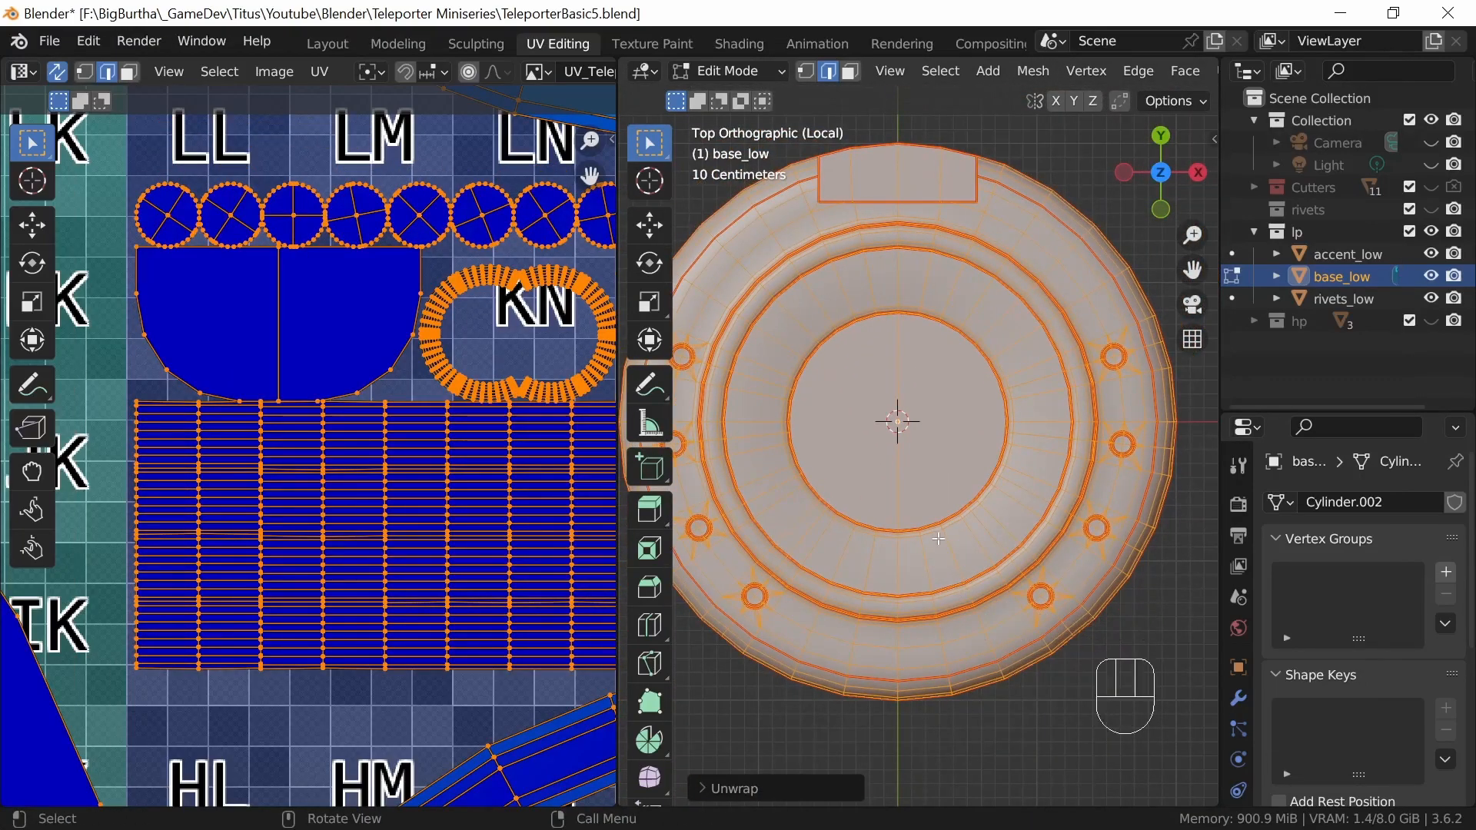
pyautogui.moveTo(946, 609); pyautogui.dragTo(992, 480, button='middle')
pyautogui.keyDown('ctrl'); pyautogui.moveTo(987, 476); pyautogui.dragTo(878, 556, button='middle'); pyautogui.keyUp('ctrl')
pyautogui.click(949, 513)
pyautogui.moveTo(1026, 573); pyautogui.dragTo(1040, 602, button='middle')
pyautogui.keyDown('ctrl'); pyautogui.moveTo(561, 604); pyautogui.dragTo(377, 205, button='middle'); pyautogui.keyUp('ctrl')
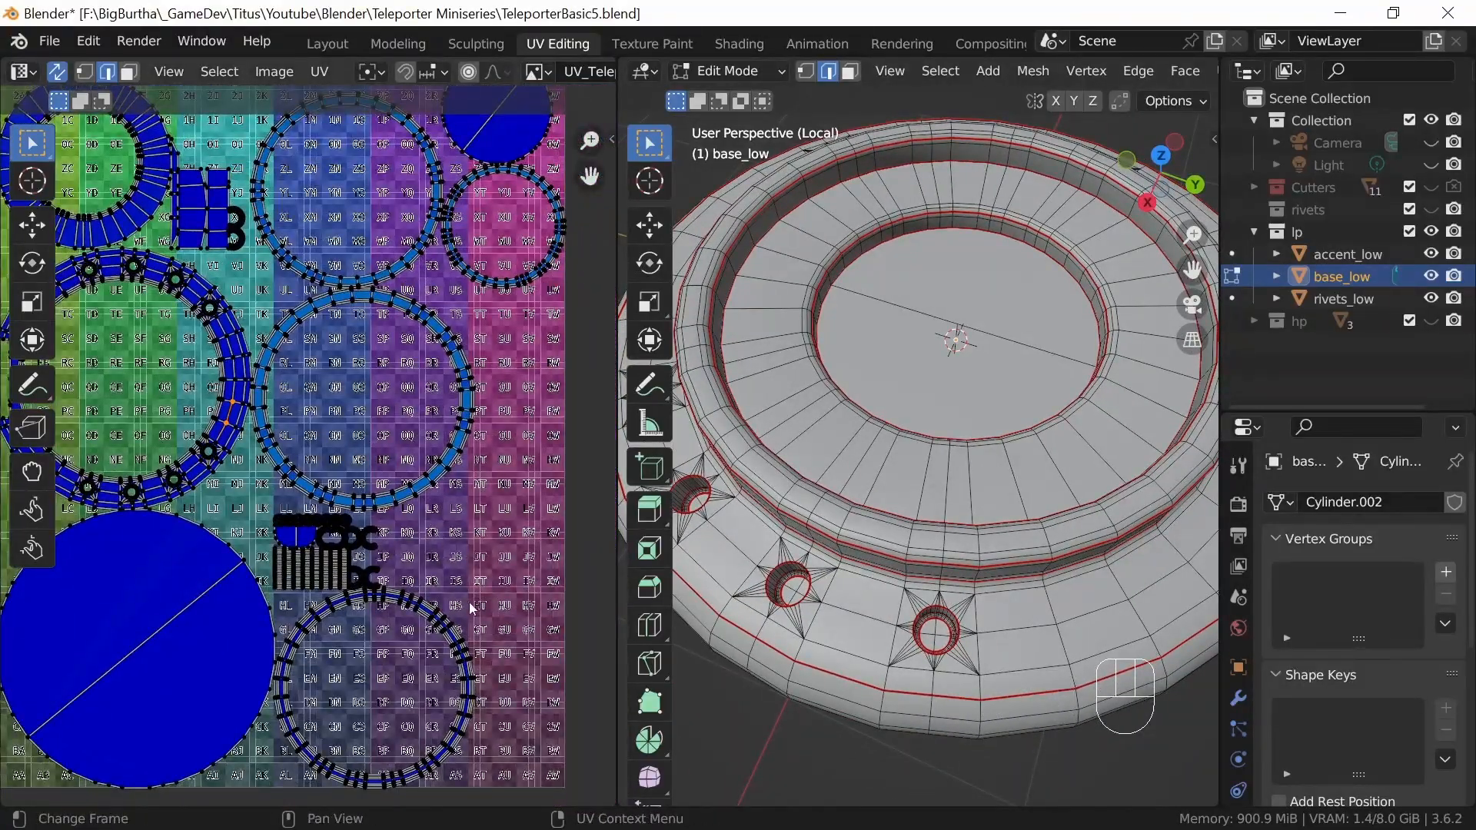
# - Mark the edge line along the base's centre, running through the cutout, as a seam and unwrap the whole mesh
pyautogui.moveTo(922, 561)
pyautogui.mouseDown(button='middle')
pyautogui.moveTo(999, 551)
pyautogui.moveTo(945, 520)
pyautogui.moveTo(945, 576)
pyautogui.mouseUp(button='middle')
pyautogui.moveTo(949, 499); pyautogui.dragTo(977, 509, button='middle')
pyautogui.keyDown('alt'); pyautogui.middleClick(922, 464); pyautogui.keyUp('alt')
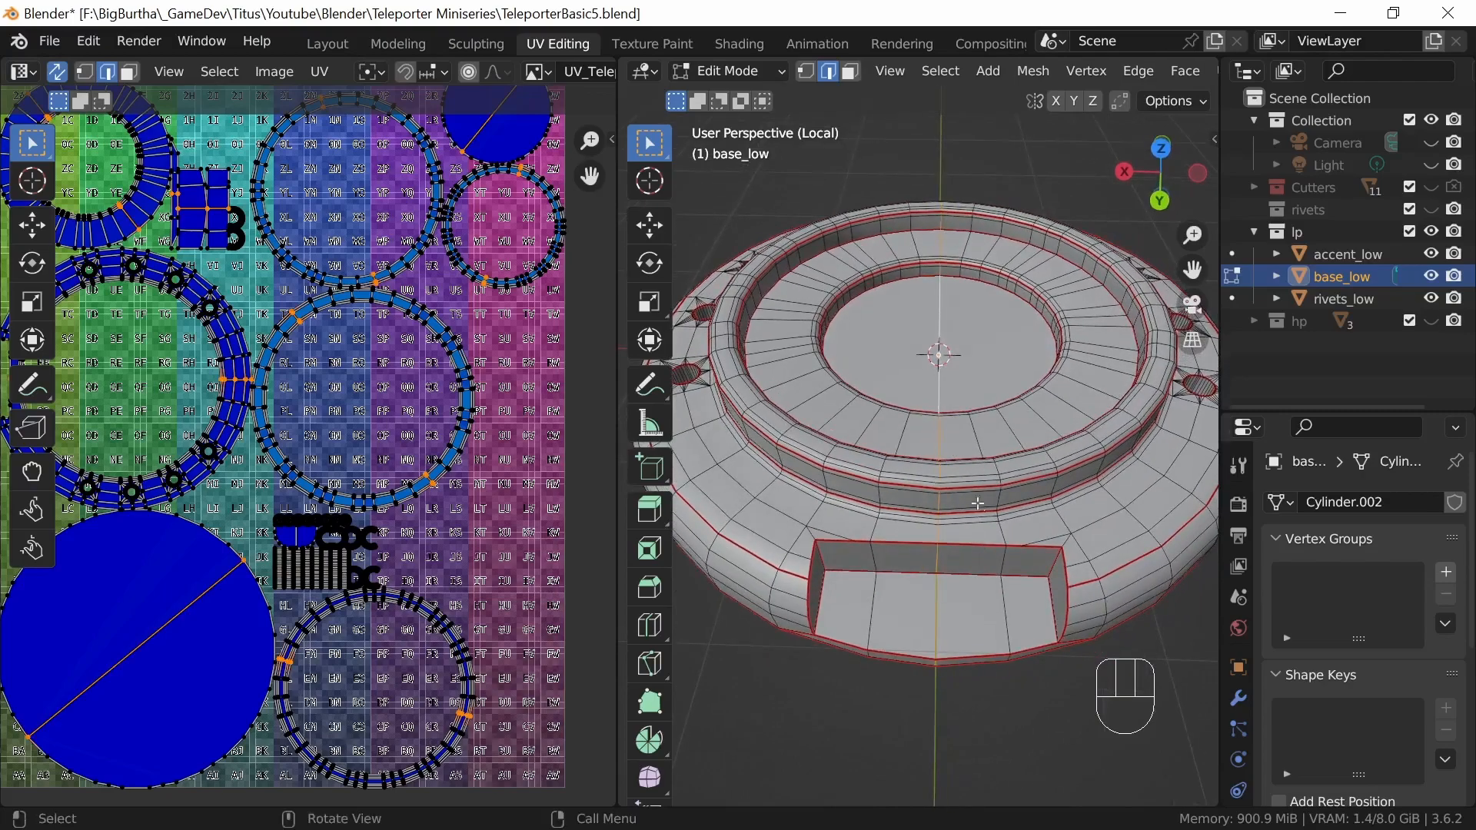
pyautogui.press('u')
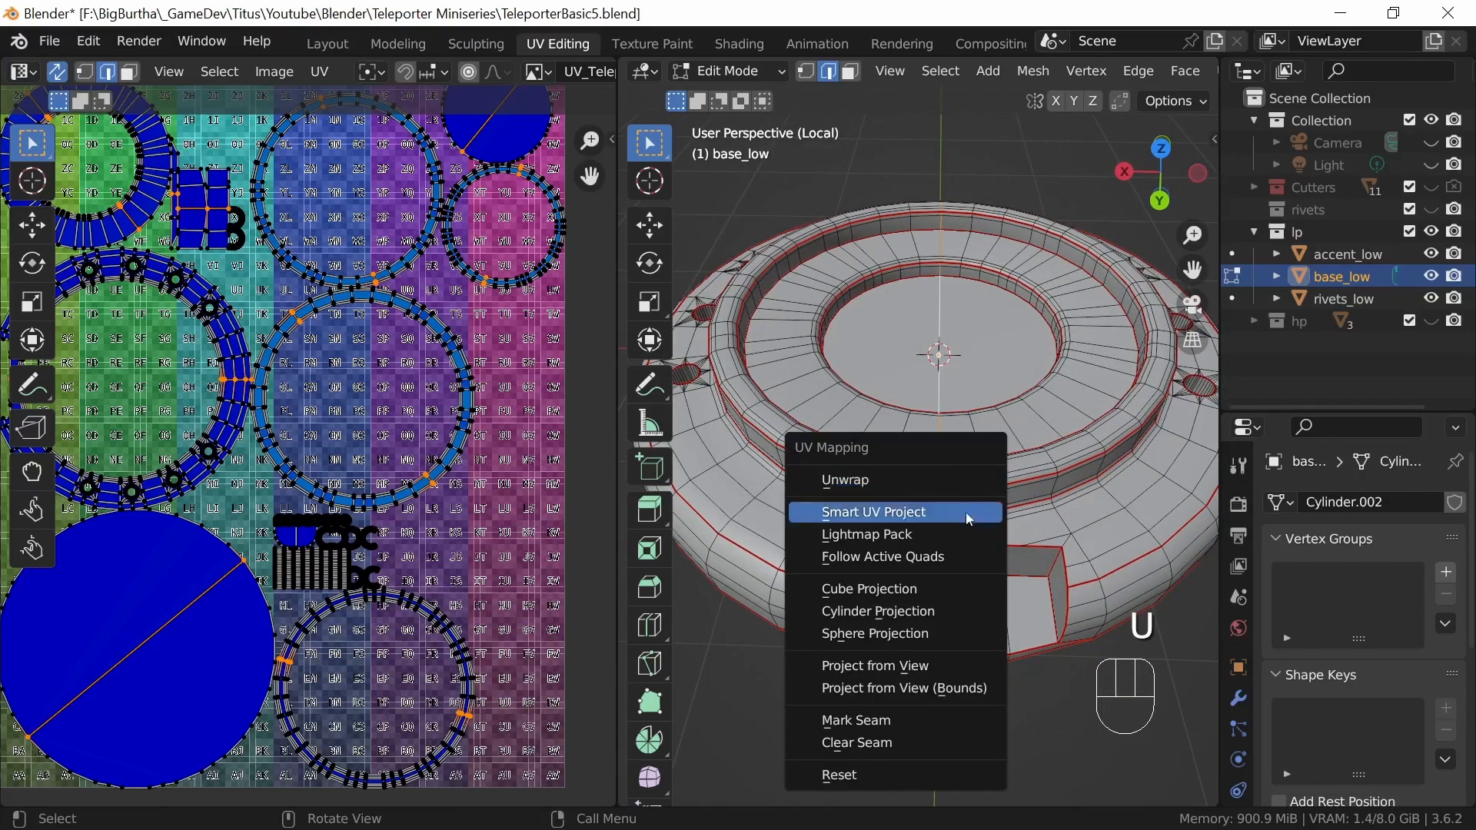
pyautogui.click(929, 712)
pyautogui.press('a')
pyautogui.press('u')
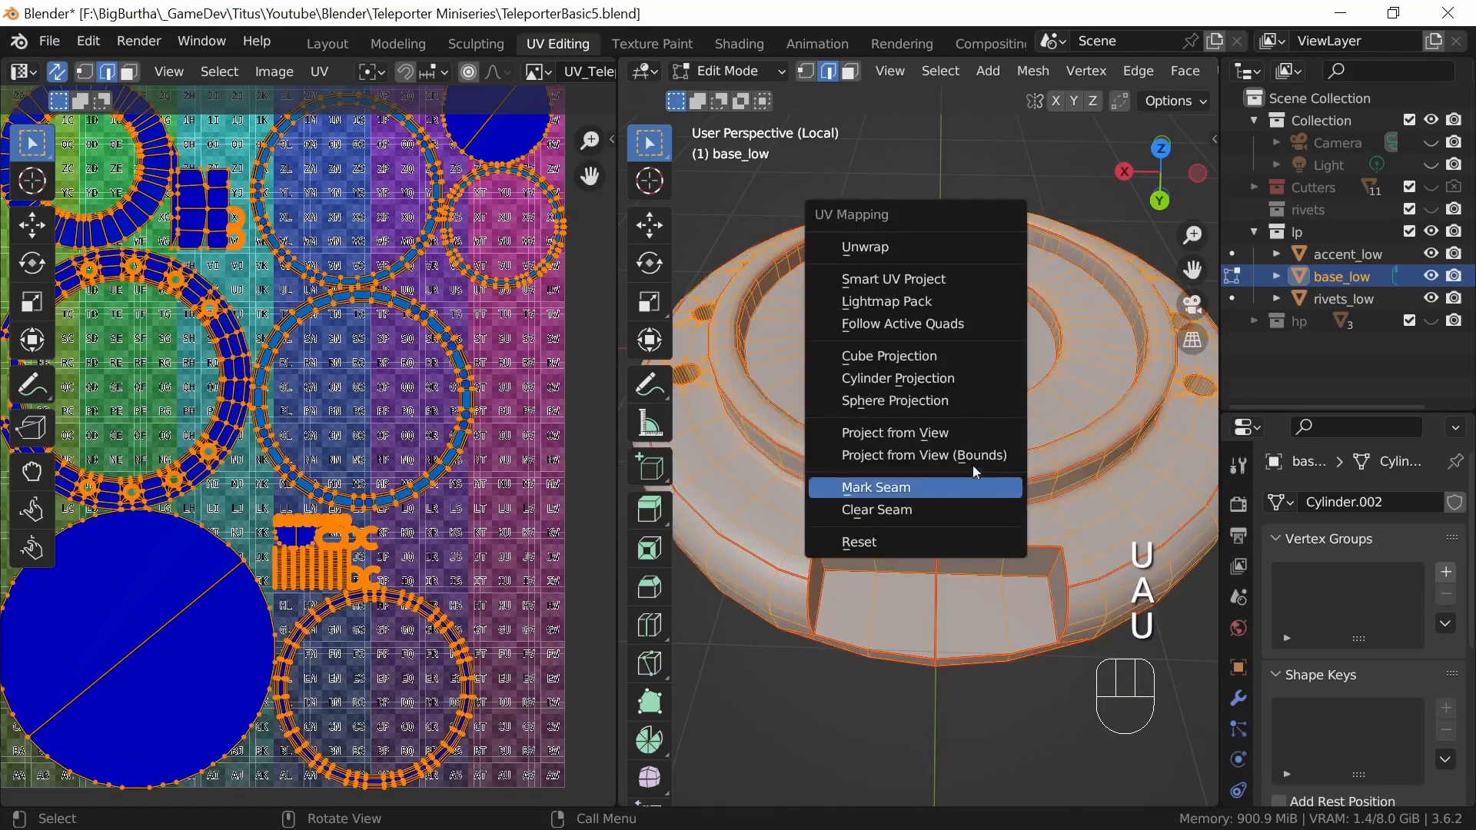
pyautogui.click(945, 246)
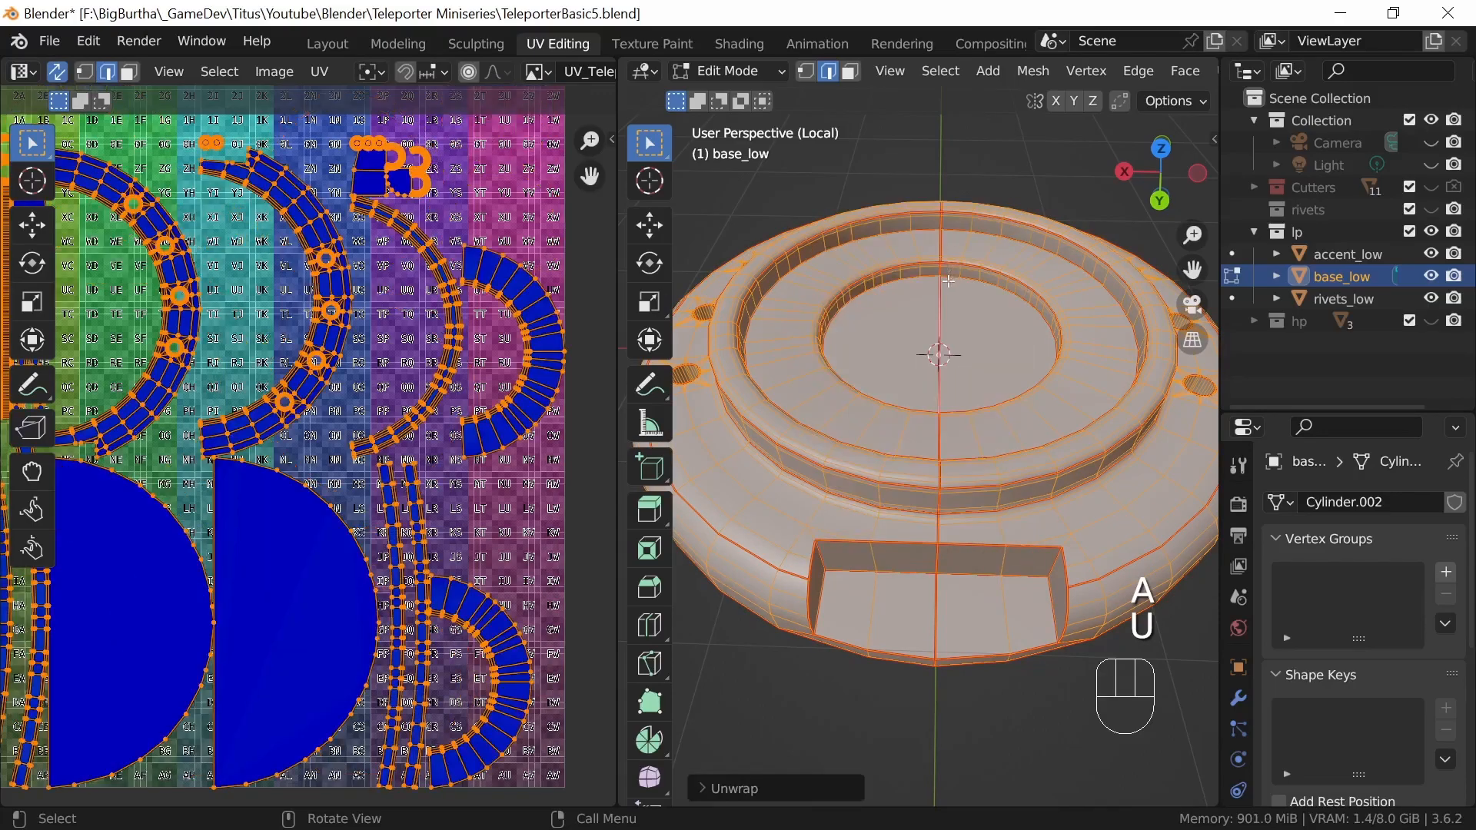
# - Inspect the halved UV islands of base_low and compare them with the seams around the mesh
pyautogui.keyDown('ctrl'); pyautogui.moveTo(474, 525); pyautogui.dragTo(449, 560, button='middle'); pyautogui.keyUp('ctrl')
pyautogui.keyDown('shift'); pyautogui.moveTo(449, 560); pyautogui.dragTo(542, 614, button='middle'); pyautogui.keyUp('shift')
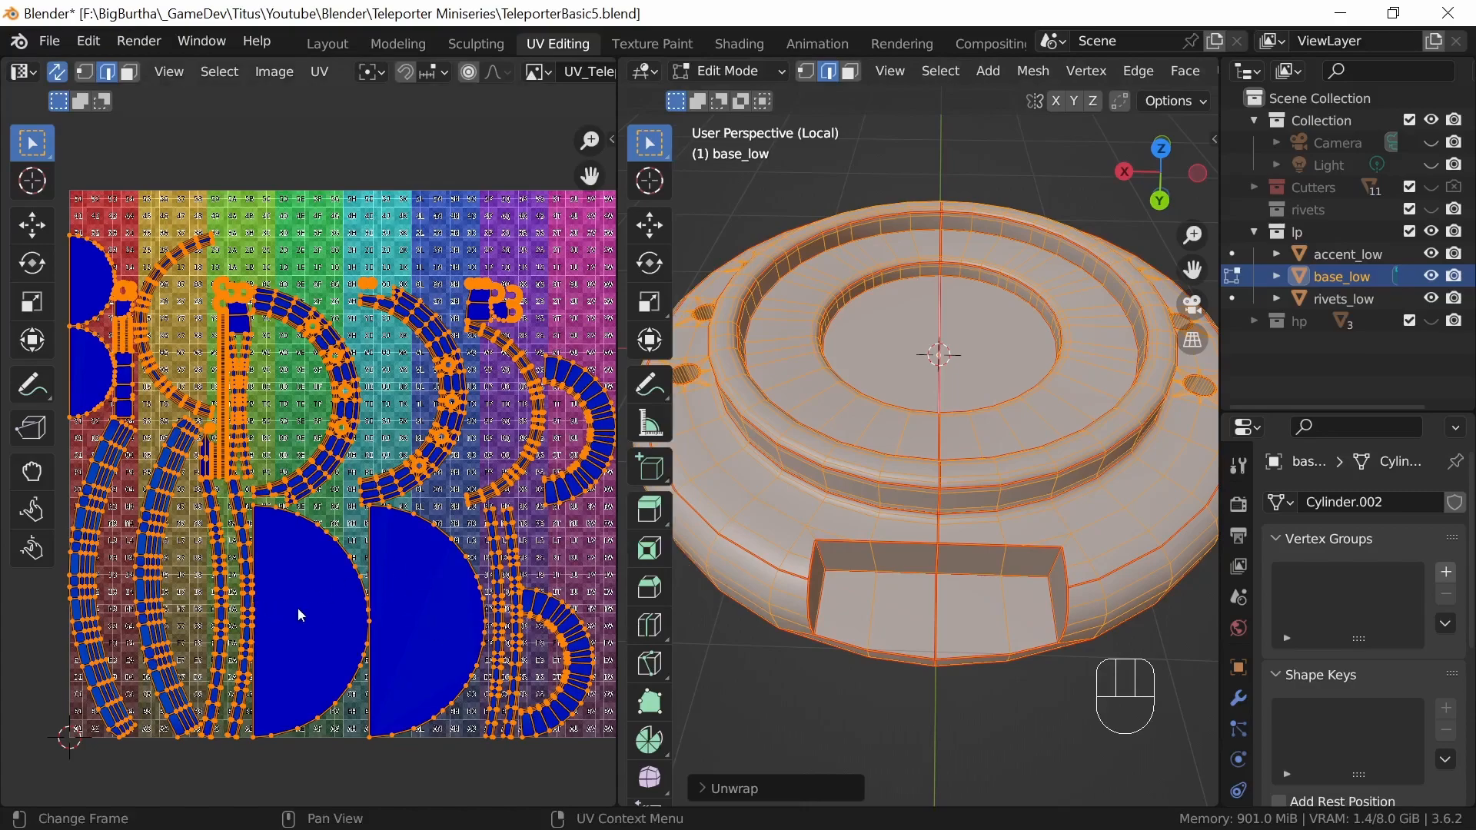
pyautogui.keyDown('shift'); pyautogui.moveTo(280, 610); pyautogui.dragTo(381, 416, button='middle'); pyautogui.keyUp('shift')
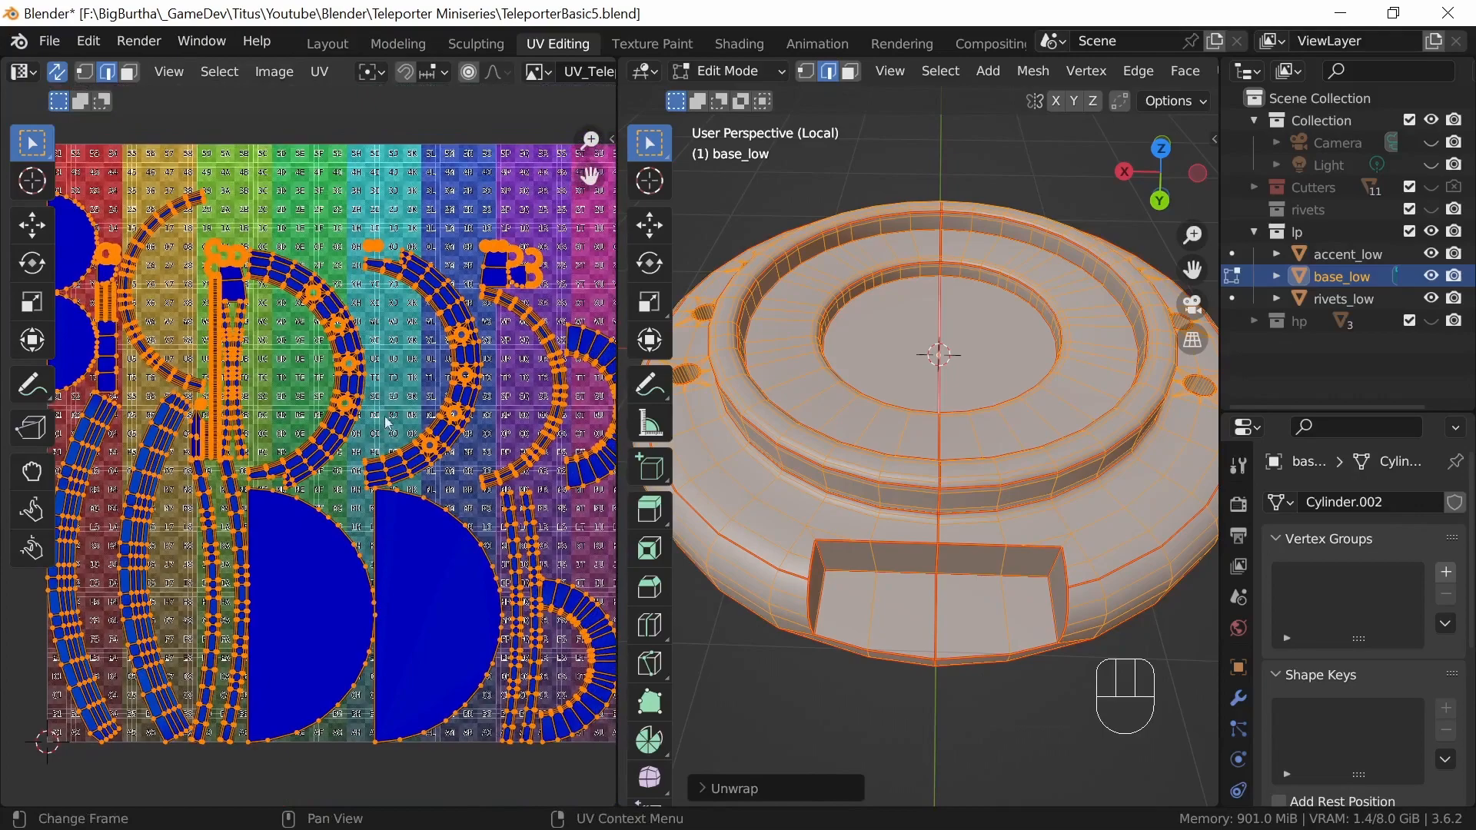
pyautogui.moveTo(967, 561); pyautogui.dragTo(854, 539, button='middle')
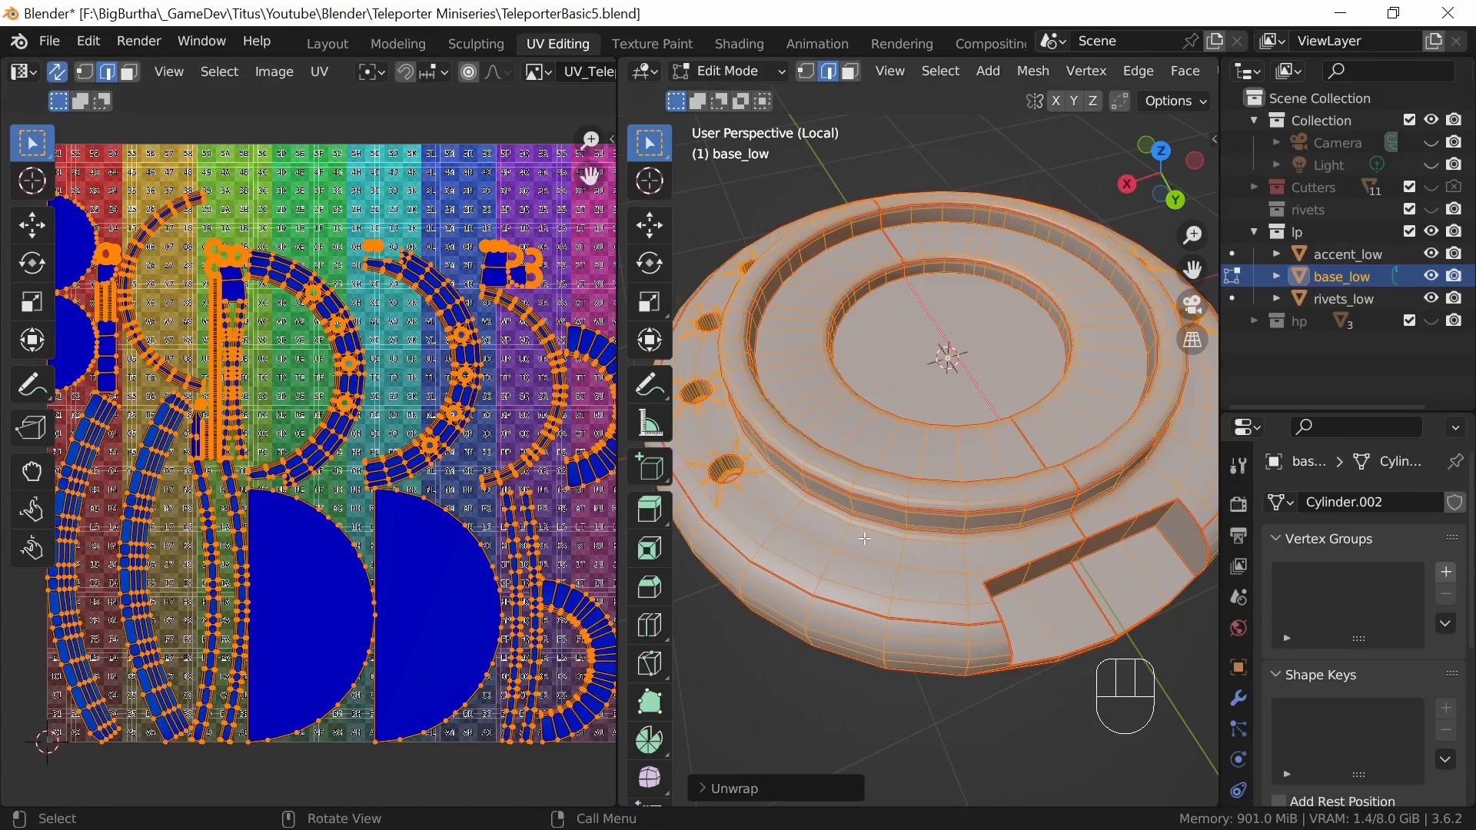
pyautogui.moveTo(980, 553)
pyautogui.mouseDown(button='middle')
pyautogui.moveTo(1015, 554)
pyautogui.moveTo(996, 551)
pyautogui.mouseUp(button='middle')
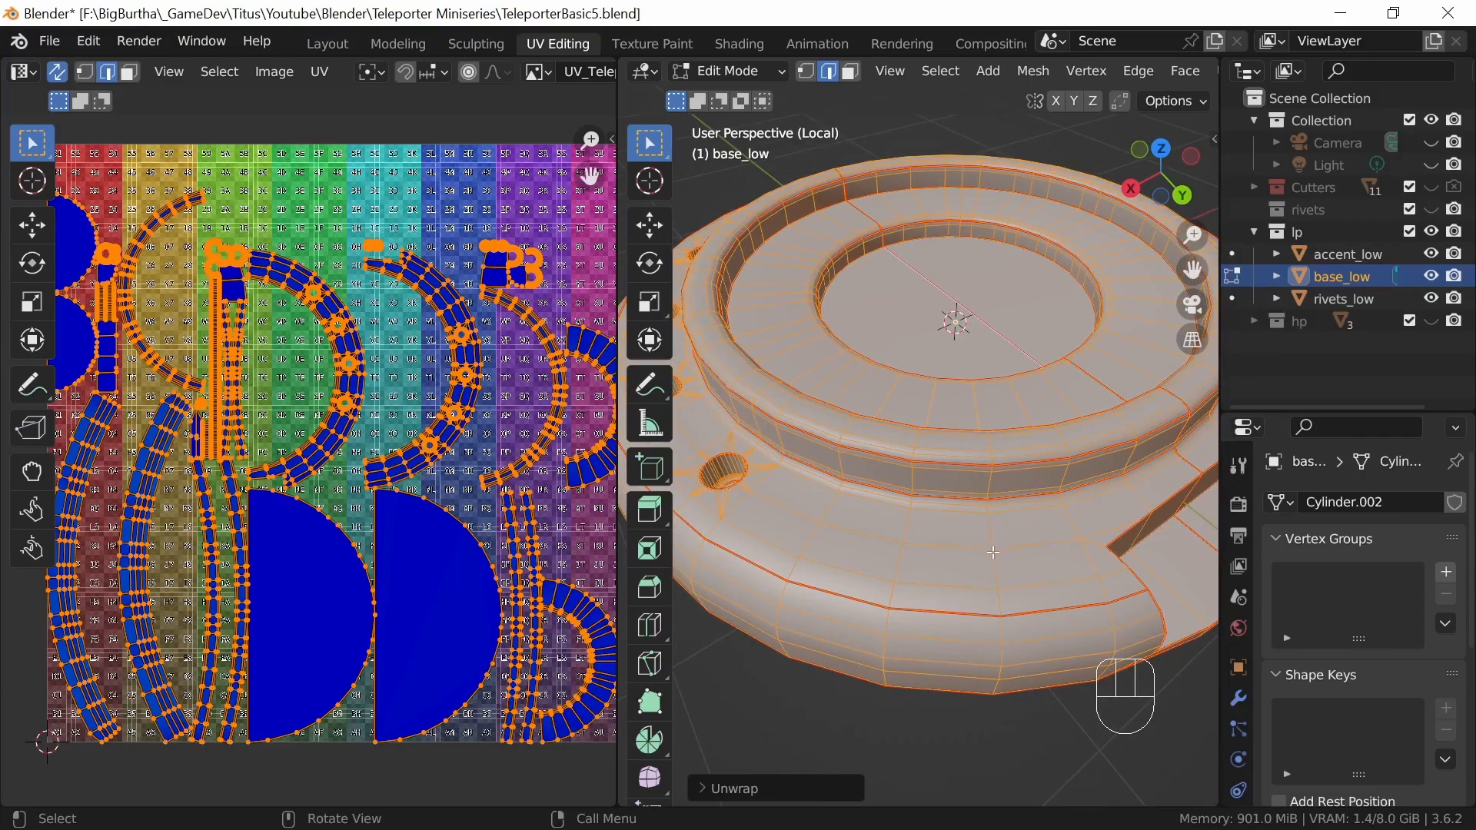
pyautogui.moveTo(993, 551); pyautogui.dragTo(1040, 543, button='middle')
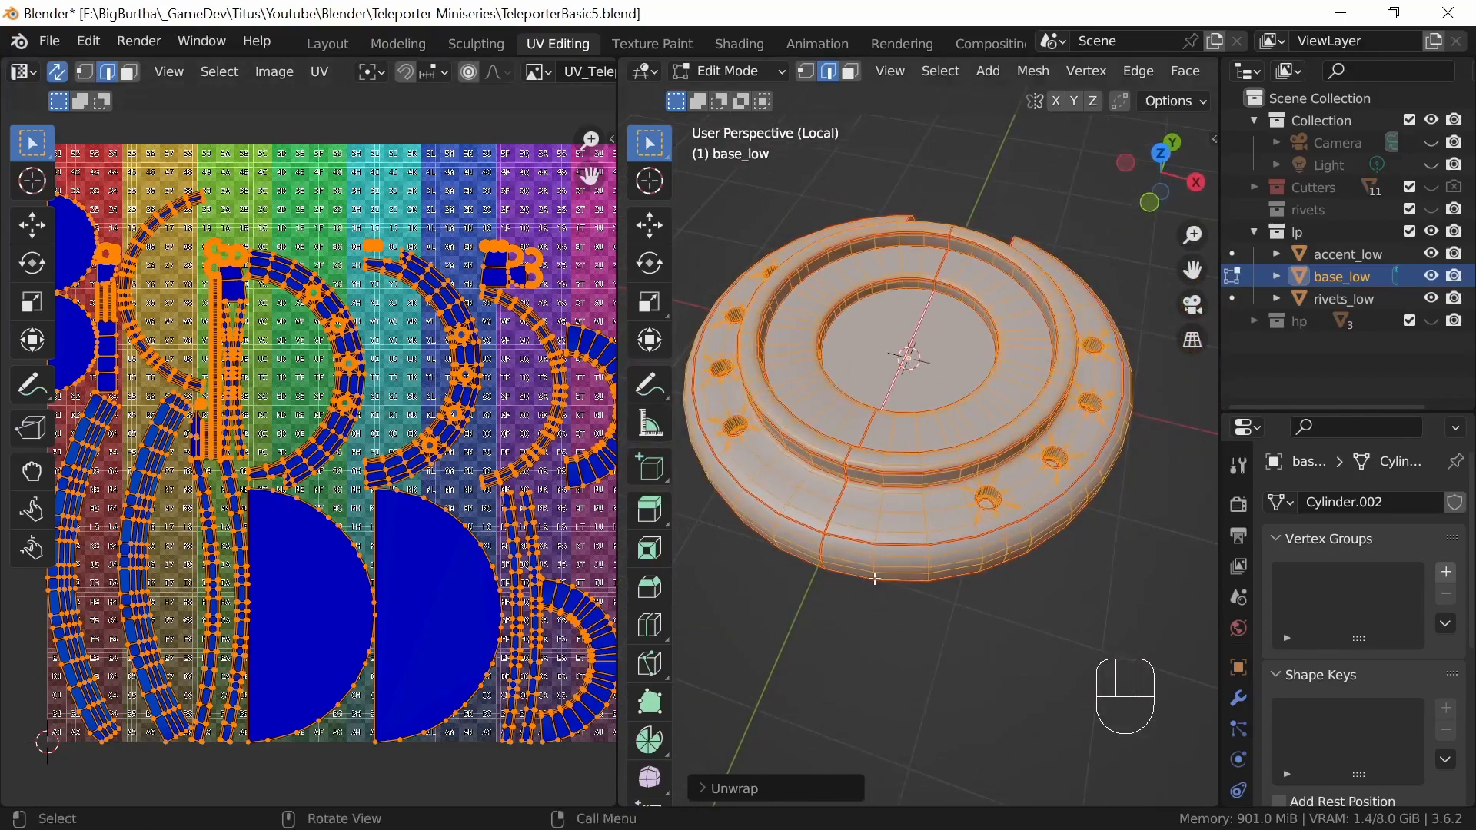
# - Leave mesh editing and local view of base_low, and isolate accent_low in local view
pyautogui.press('Tab')
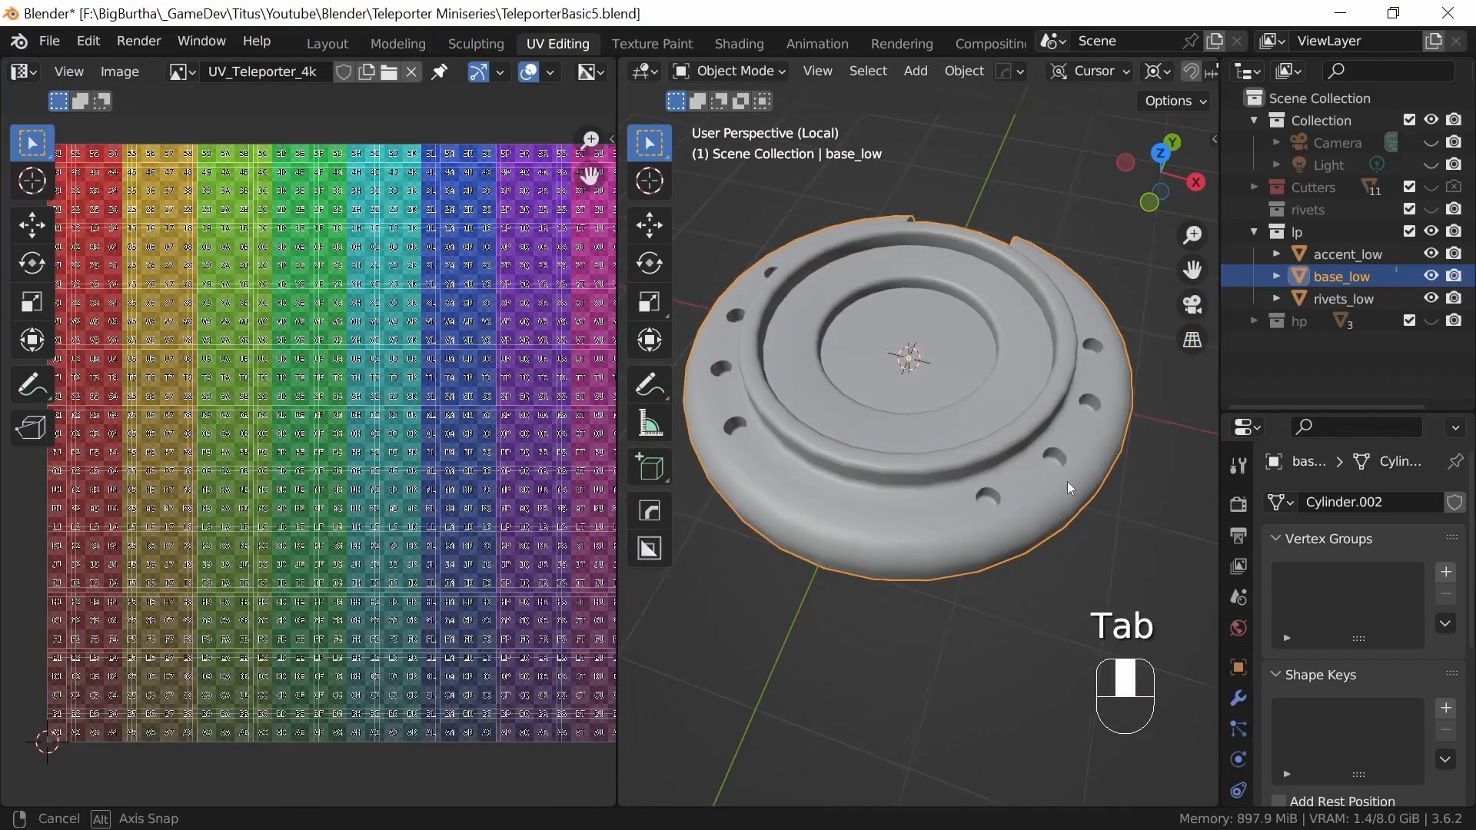
pyautogui.press('/')
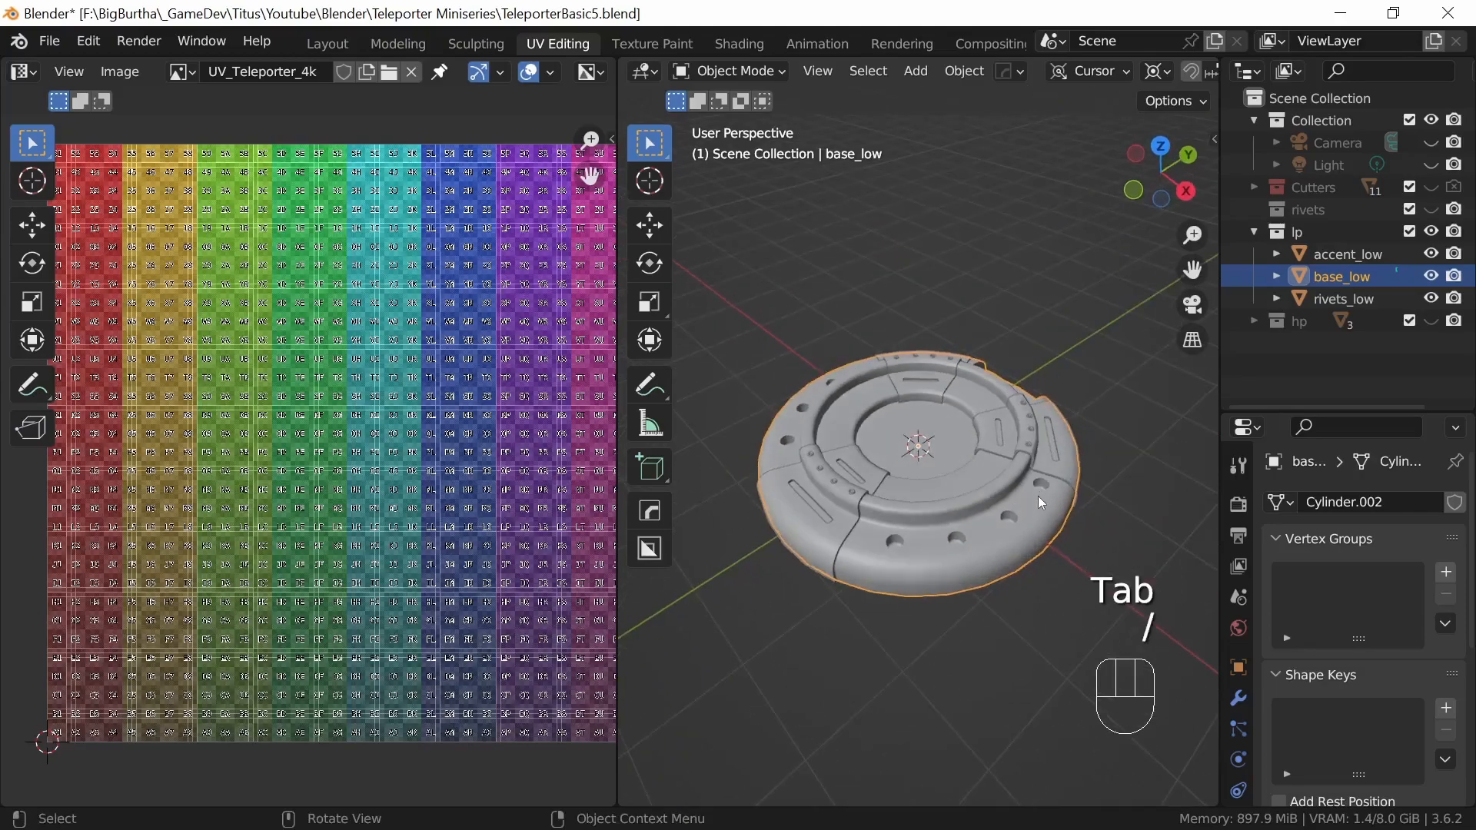
pyautogui.click(1045, 456)
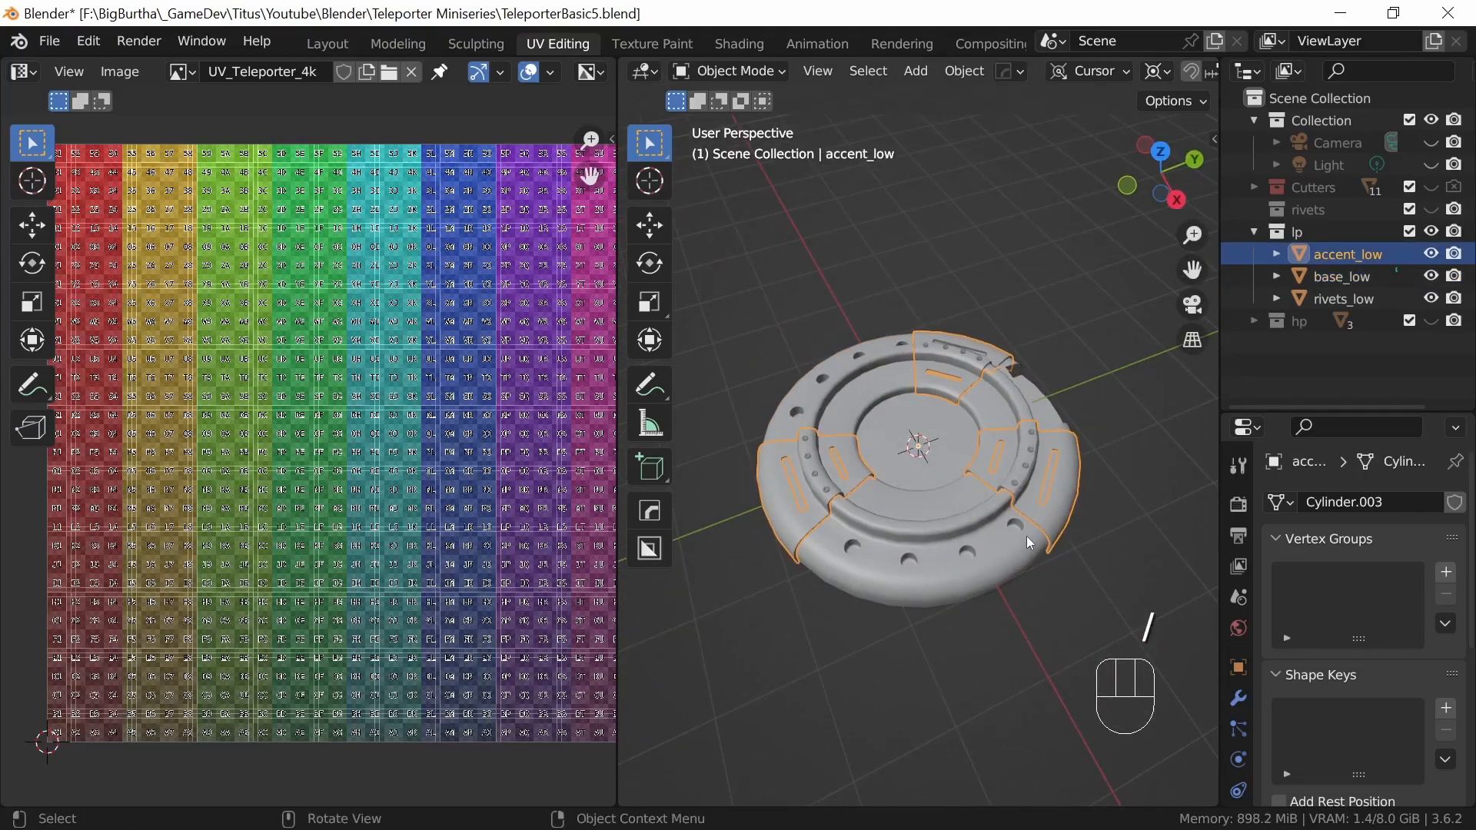
pyautogui.press('/')
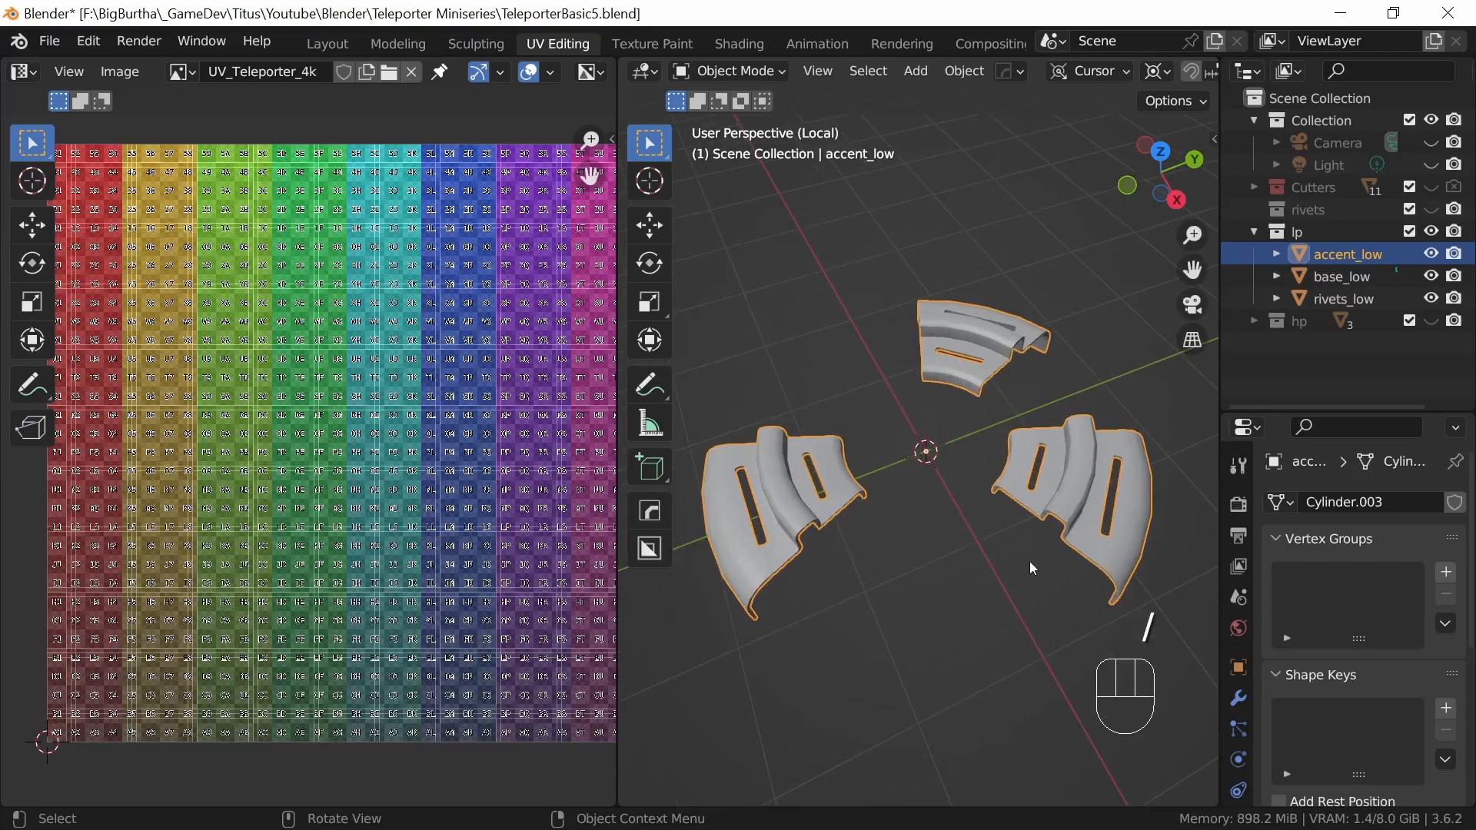
# - Open accent_low for mesh editing, select all its sharp edges and mark them as seams
pyautogui.press('Tab')
pyautogui.keyDown('shift'); pyautogui.moveTo(1079, 574); pyautogui.dragTo(957, 588, button='middle'); pyautogui.keyUp('shift')
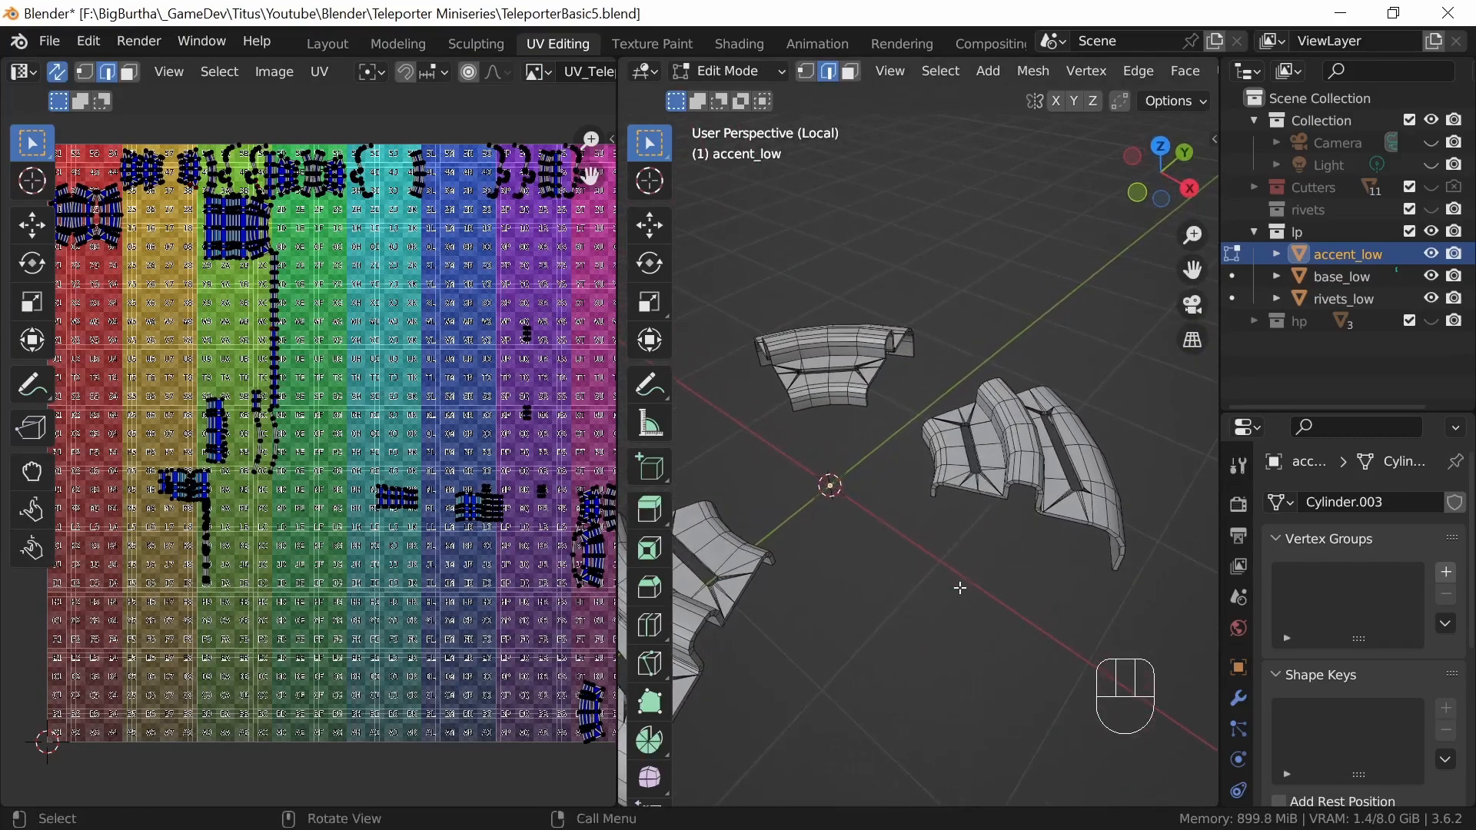
pyautogui.click(940, 70)
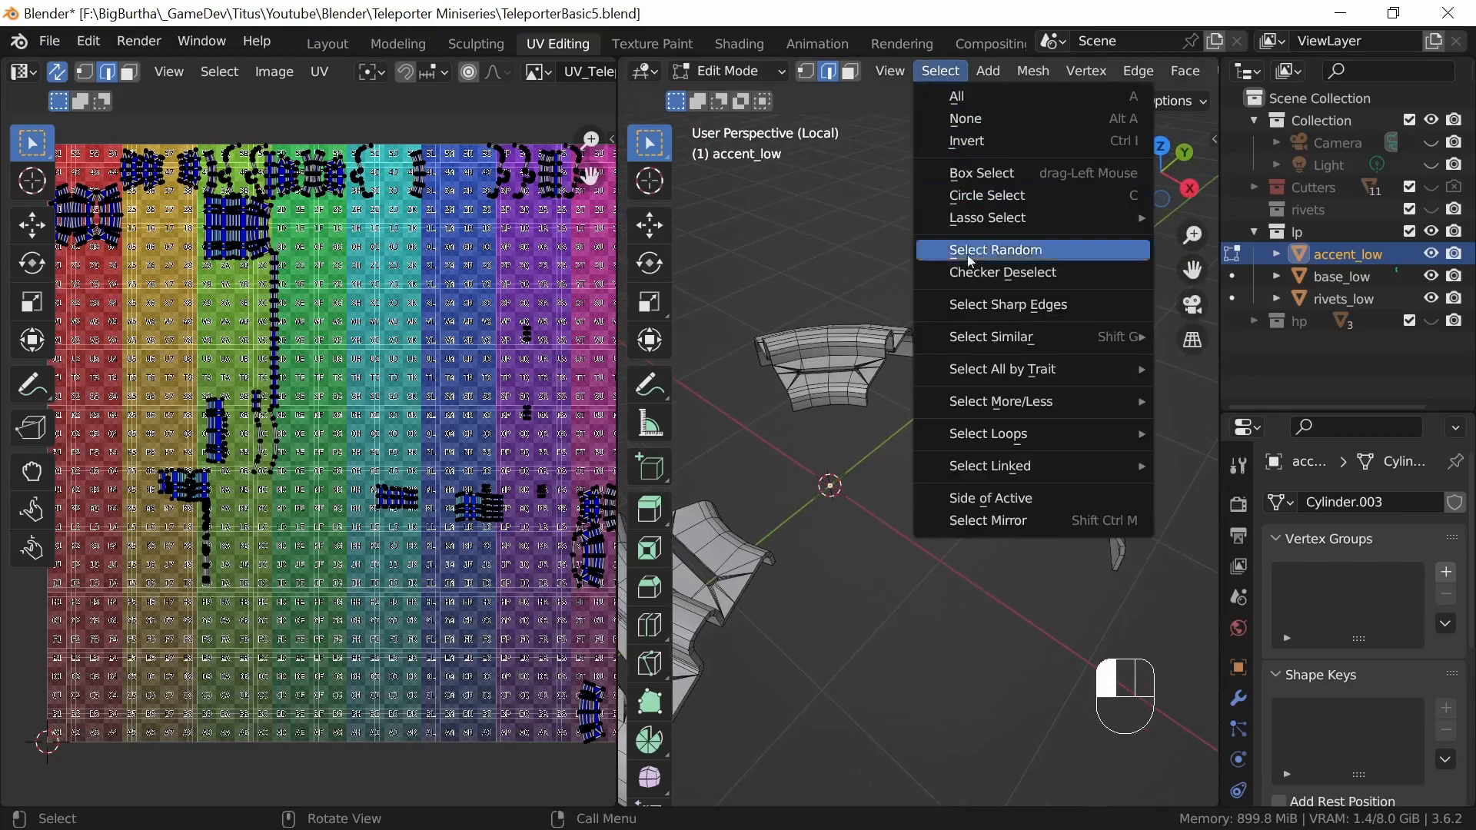
pyautogui.click(1033, 306)
pyautogui.press('u')
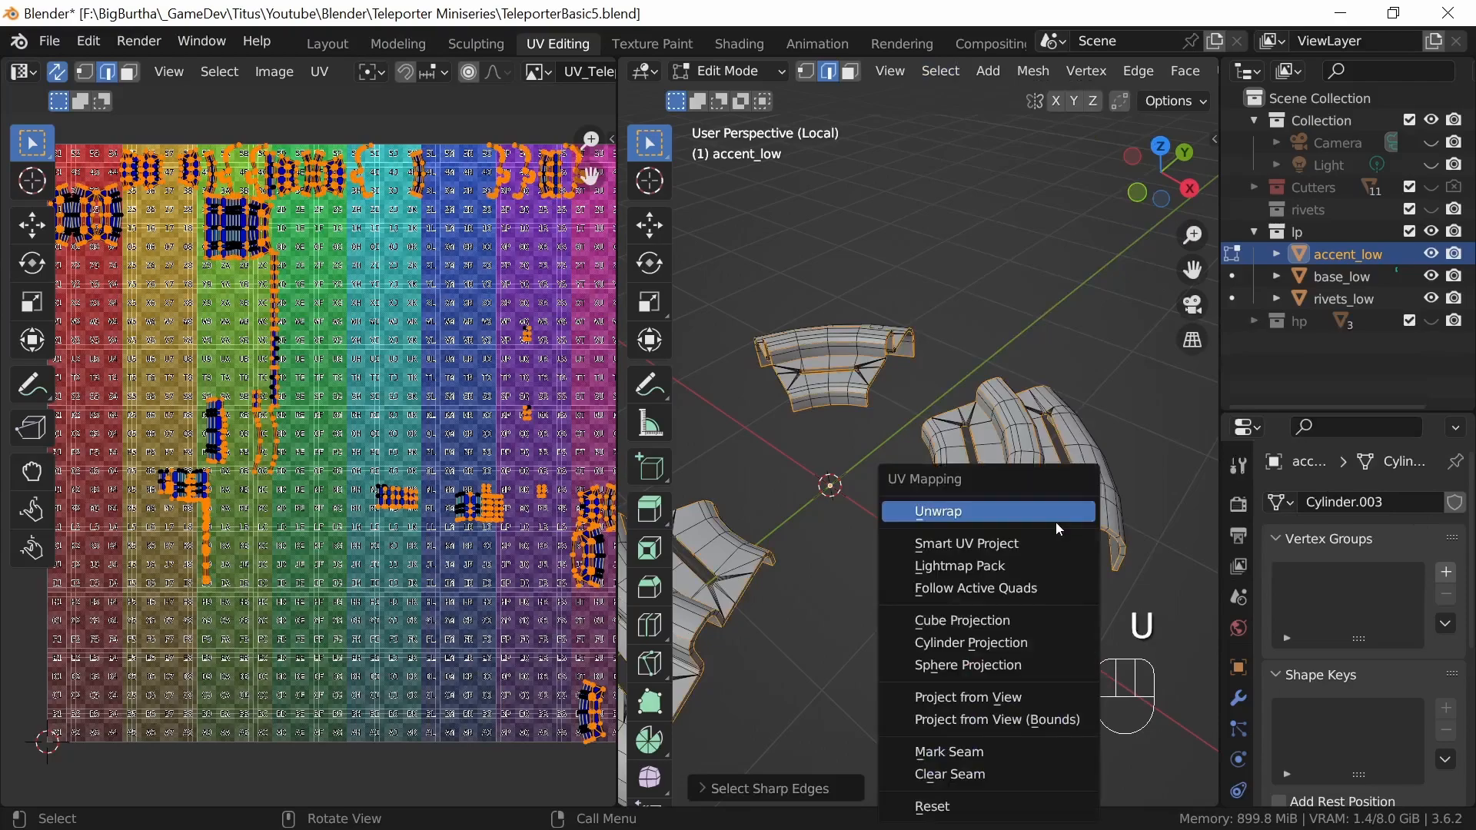
pyautogui.click(997, 751)
# - Select the entire accent_low mesh and unwrap it along the marked seams
pyautogui.press('a')
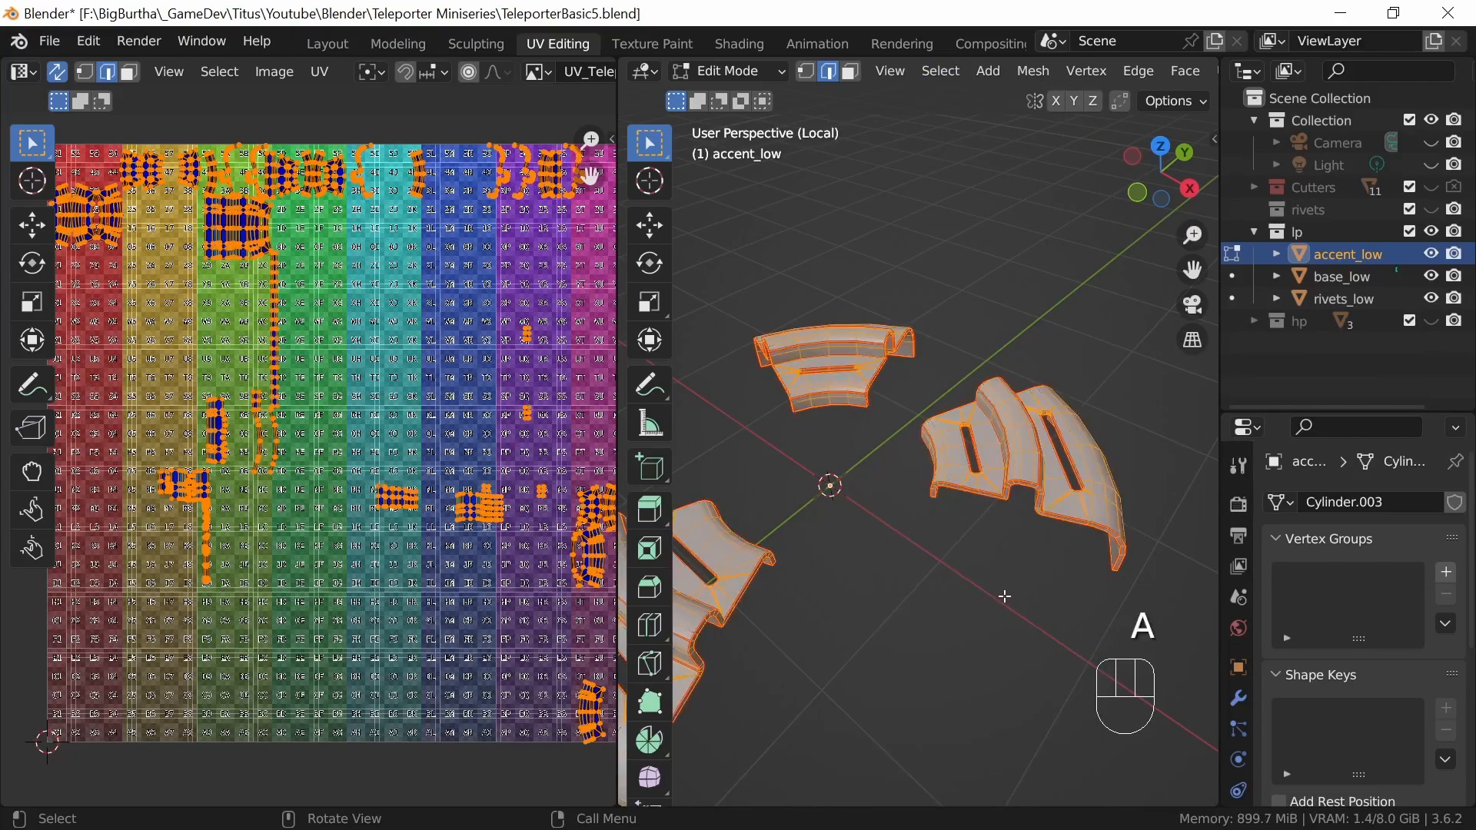
pyautogui.press('u')
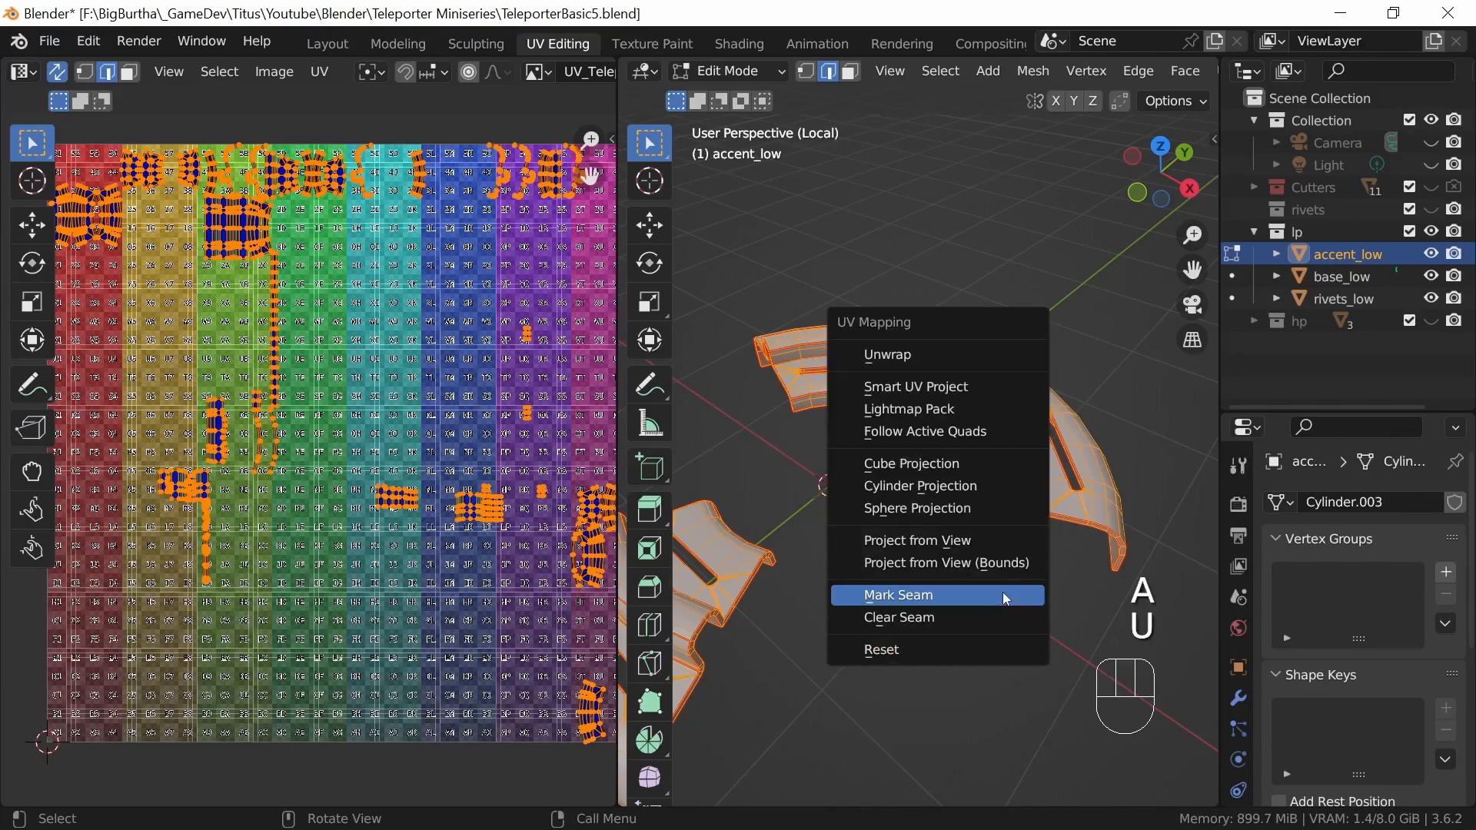
pyautogui.click(960, 357)
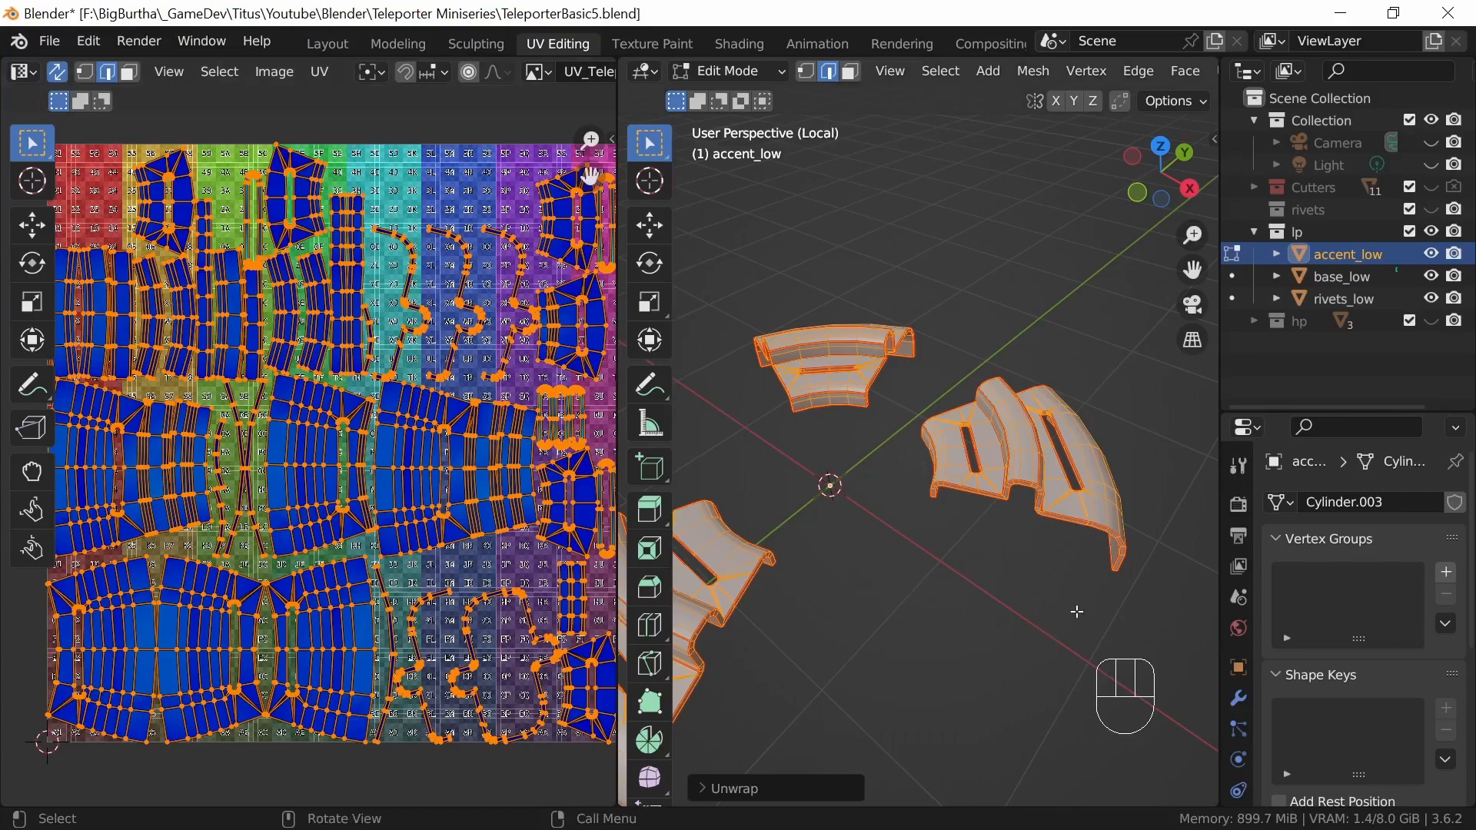
# - Clear the full selection and examine the seams along the accent pieces' rims and raised ridges from several angles
pyautogui.moveTo(1063, 604); pyautogui.dragTo(1006, 544, button='middle')
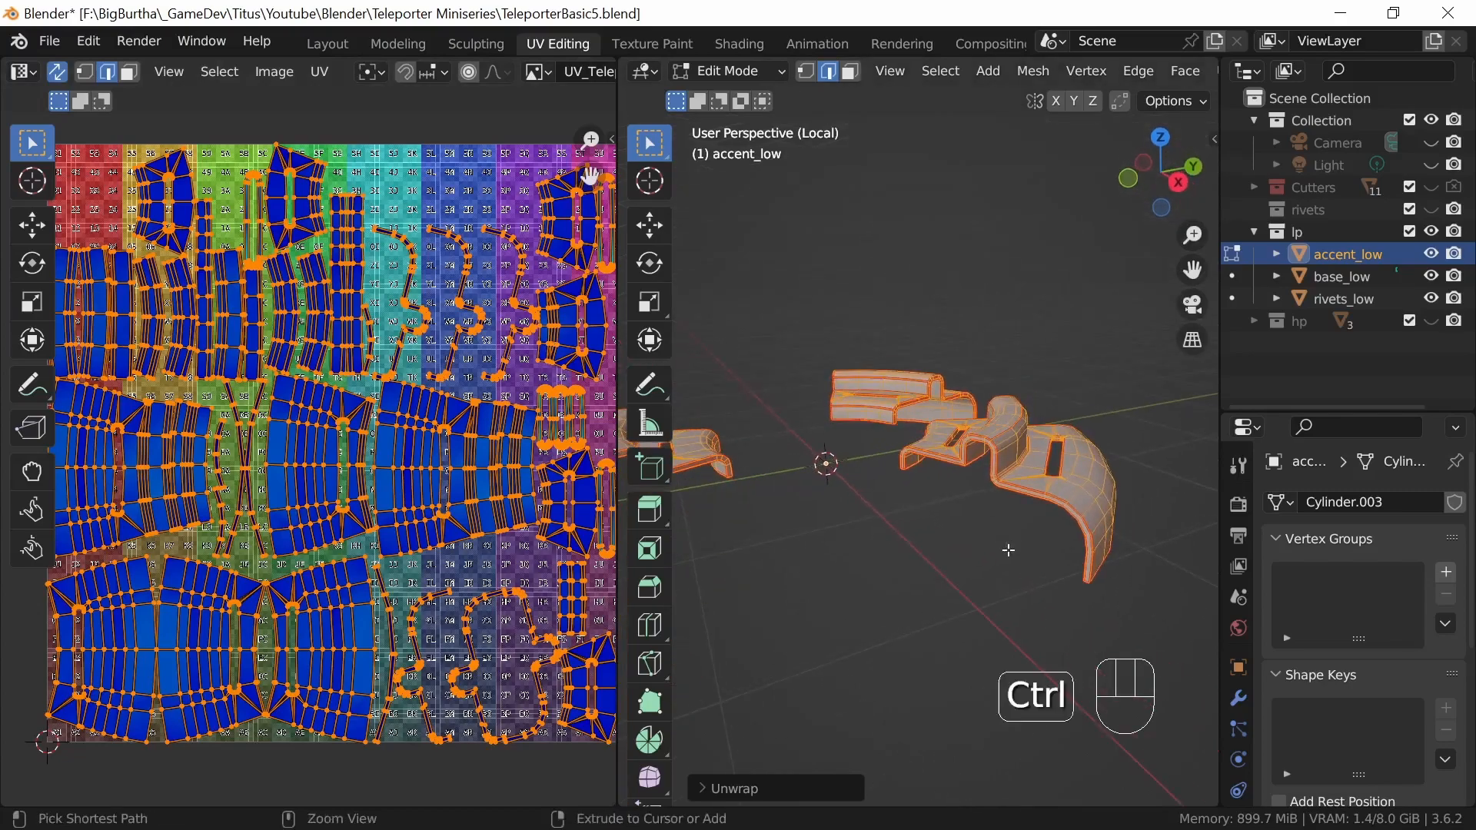
pyautogui.scroll(2, 1026, 551)
pyautogui.click(1019, 584)
pyautogui.moveTo(1045, 615); pyautogui.dragTo(1064, 596, button='middle')
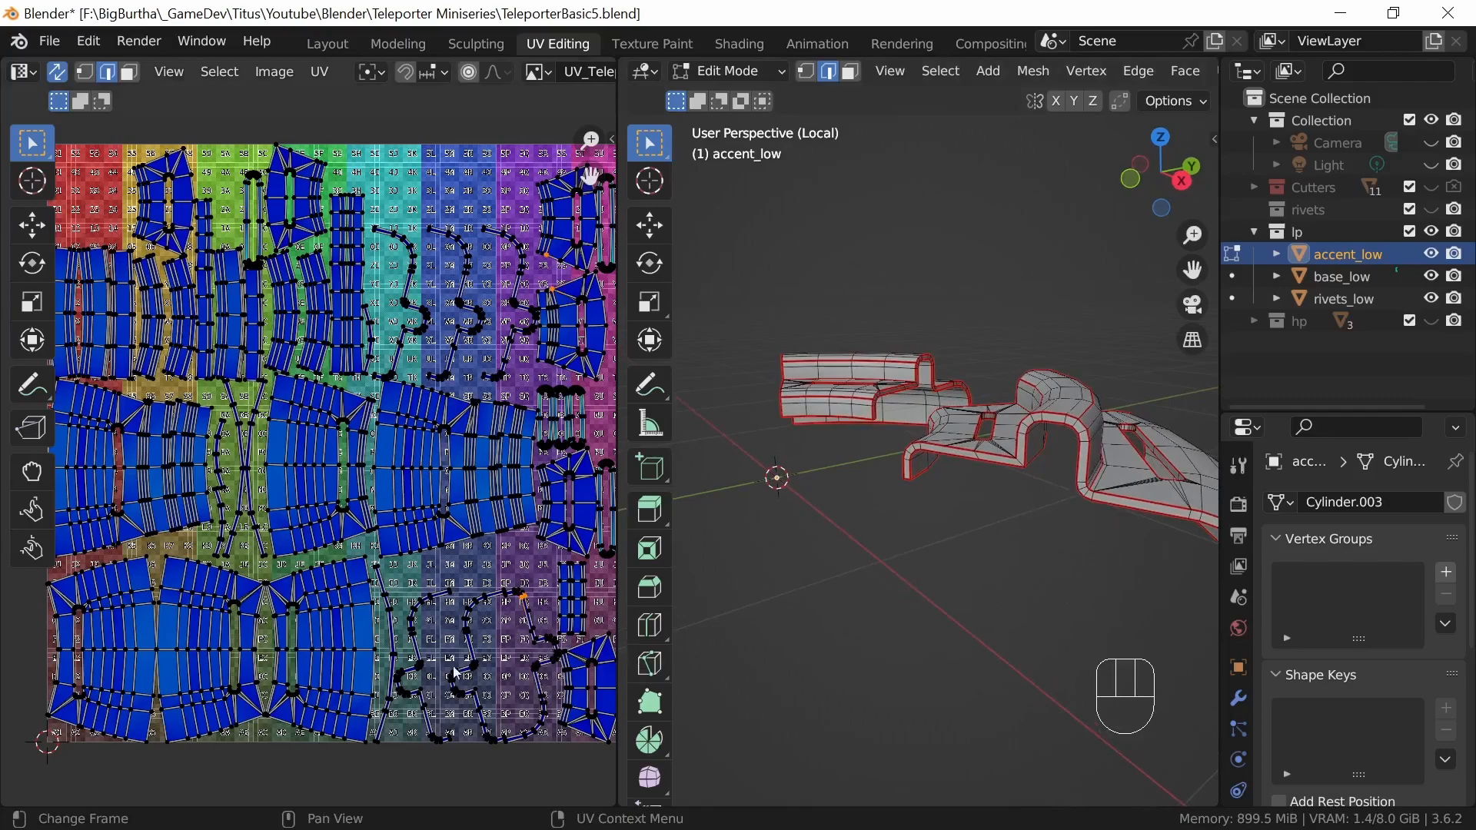
pyautogui.moveTo(982, 588); pyautogui.dragTo(1077, 531, button='middle')
pyautogui.moveTo(1076, 532); pyautogui.dragTo(1128, 550, button='middle')
pyautogui.keyDown('shift'); pyautogui.moveTo(1128, 551); pyautogui.dragTo(1021, 544, button='middle'); pyautogui.keyUp('shift')
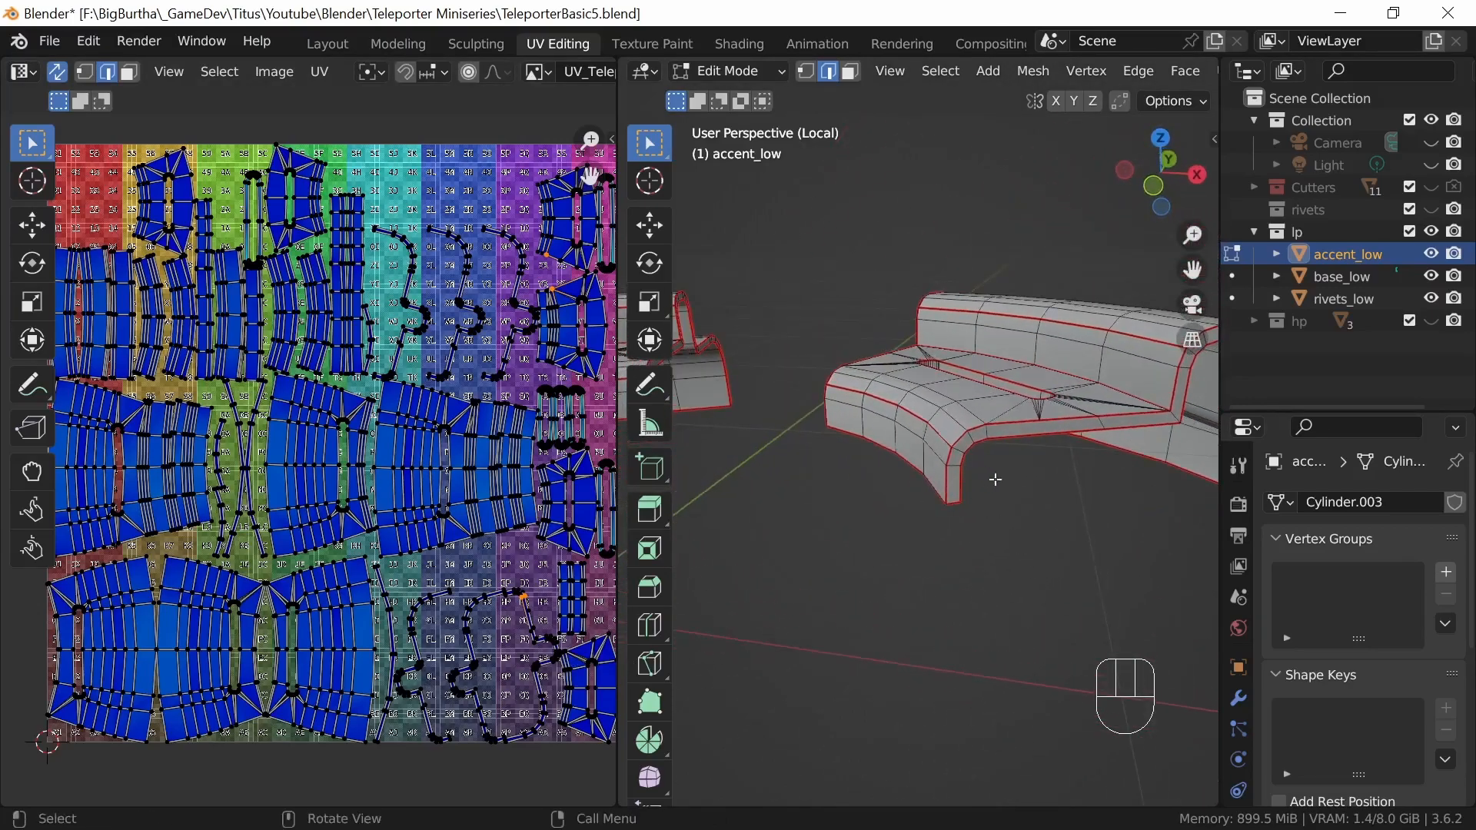
pyautogui.moveTo(985, 478); pyautogui.dragTo(1047, 443, button='middle')
pyautogui.moveTo(1021, 522); pyautogui.dragTo(1139, 532, button='middle')
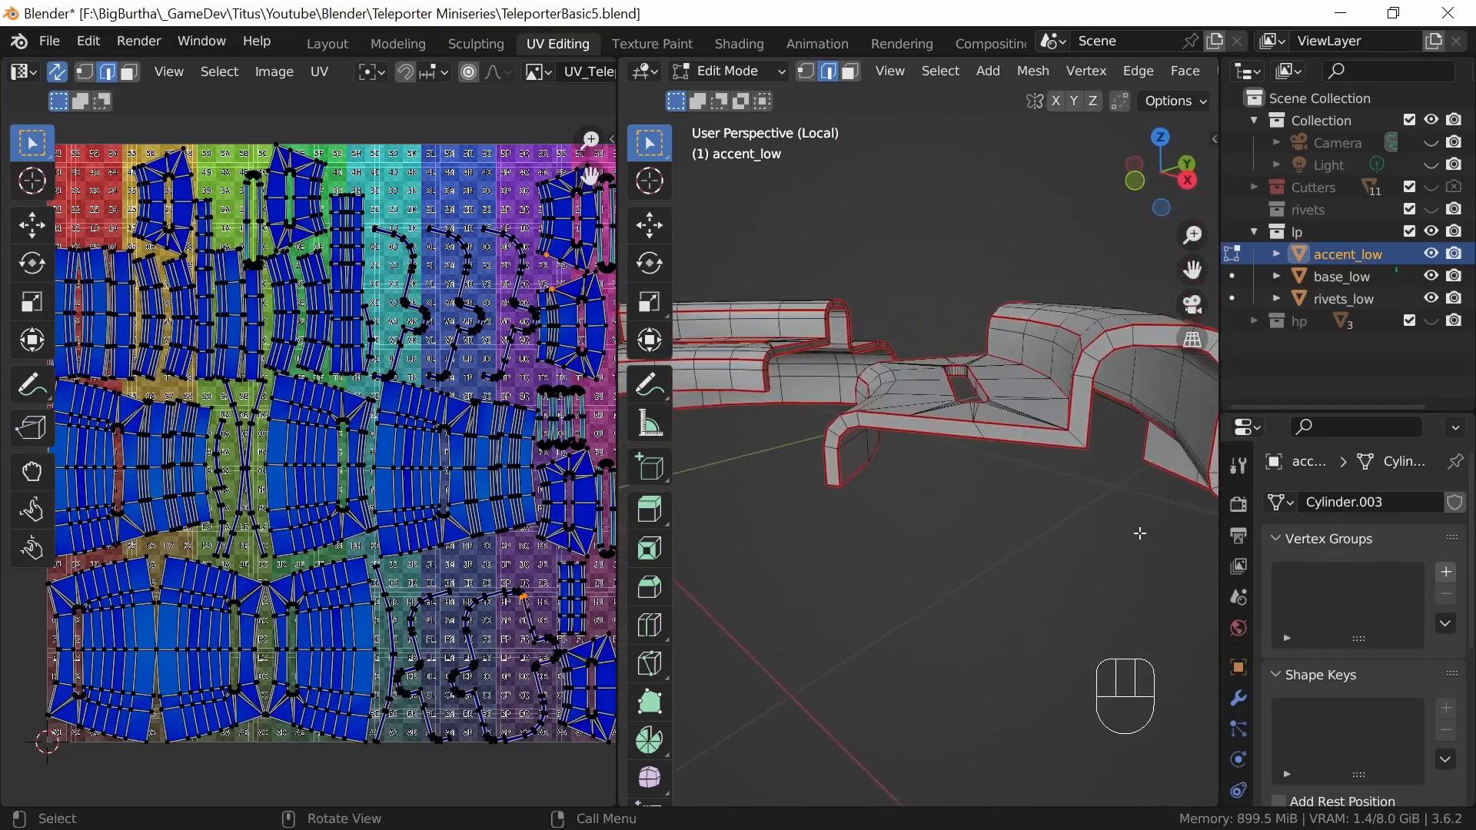
pyautogui.moveTo(942, 565); pyautogui.dragTo(1008, 545, button='middle')
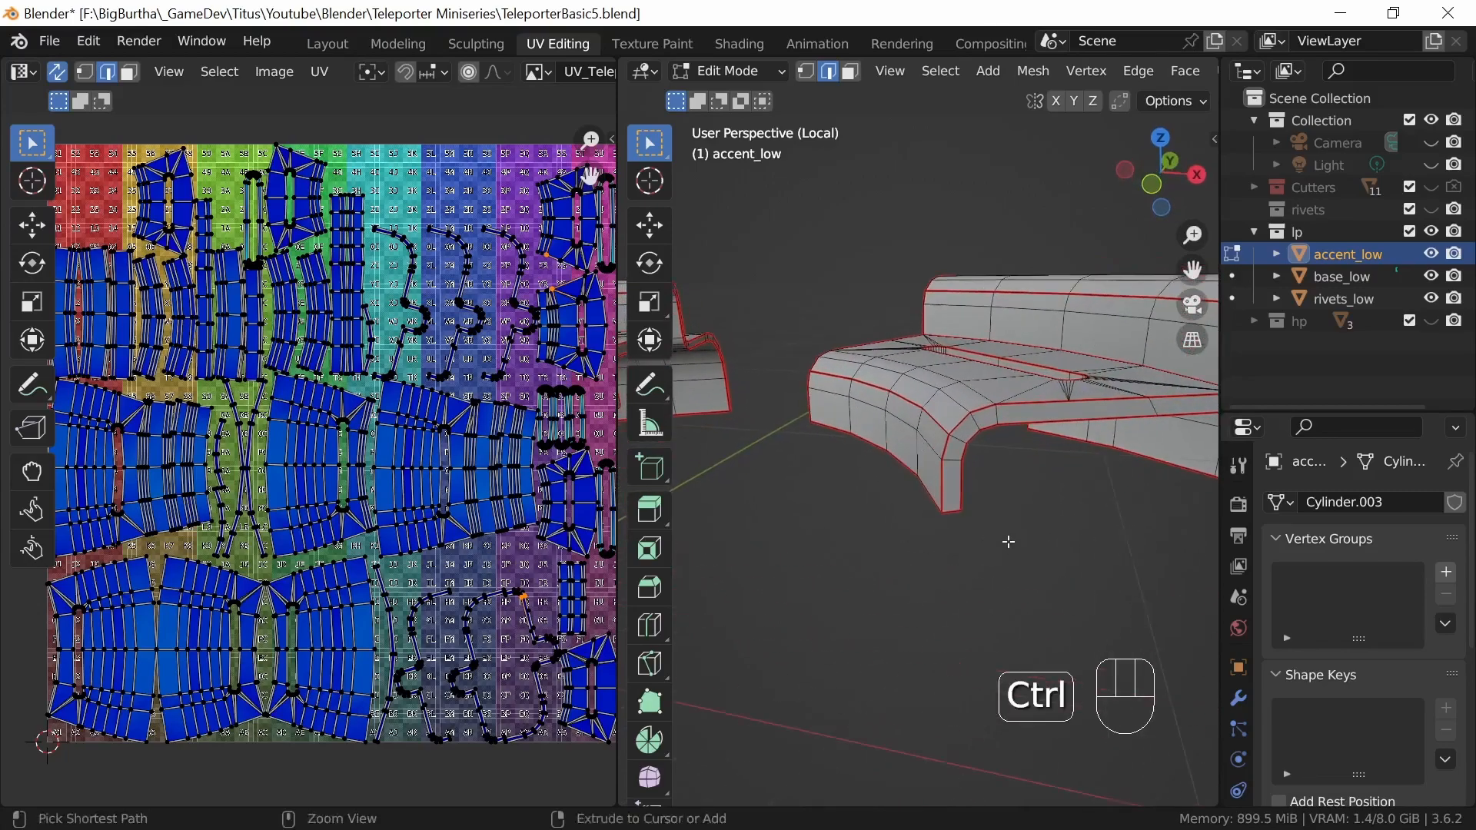
# - Select the short edges across the thin rim at its corners and mark them as seams
pyautogui.moveTo(949, 420); pyautogui.dragTo(976, 446, button='middle')
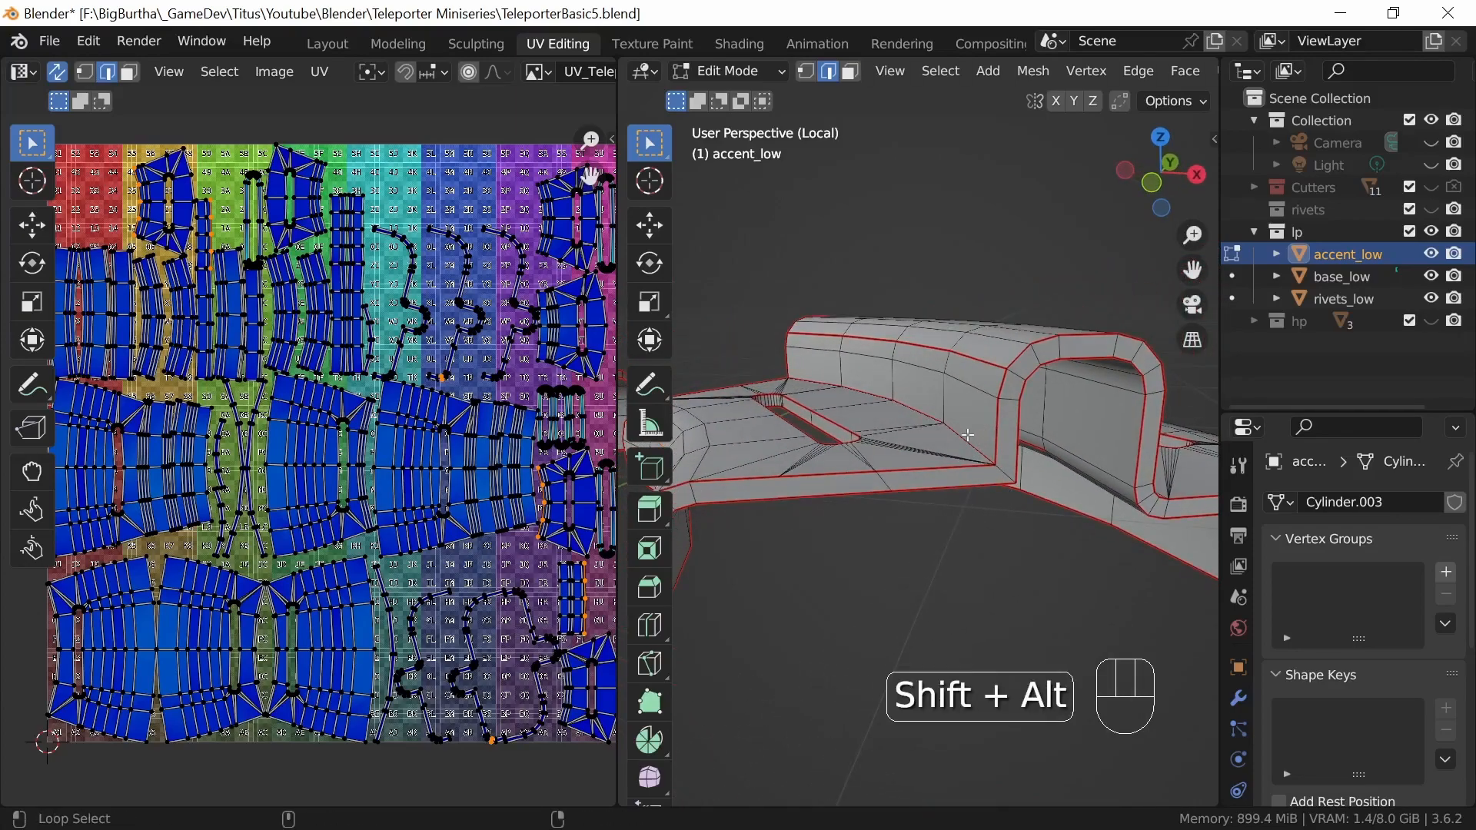
pyautogui.moveTo(1055, 527); pyautogui.dragTo(969, 483, button='middle')
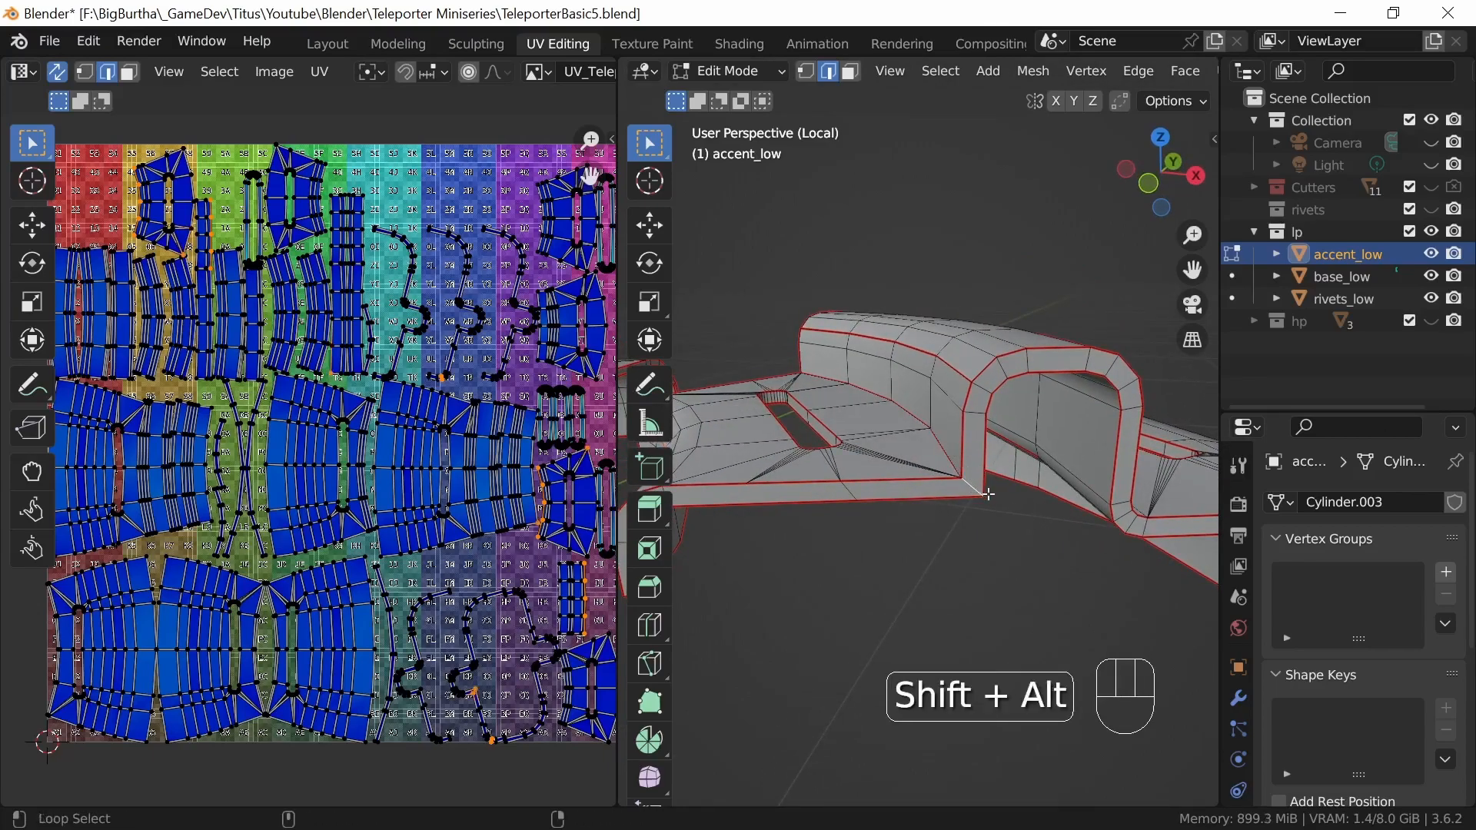
pyautogui.moveTo(988, 511); pyautogui.dragTo(936, 470, button='middle')
pyautogui.moveTo(1027, 519); pyautogui.dragTo(1027, 502, button='middle')
pyautogui.press('u')
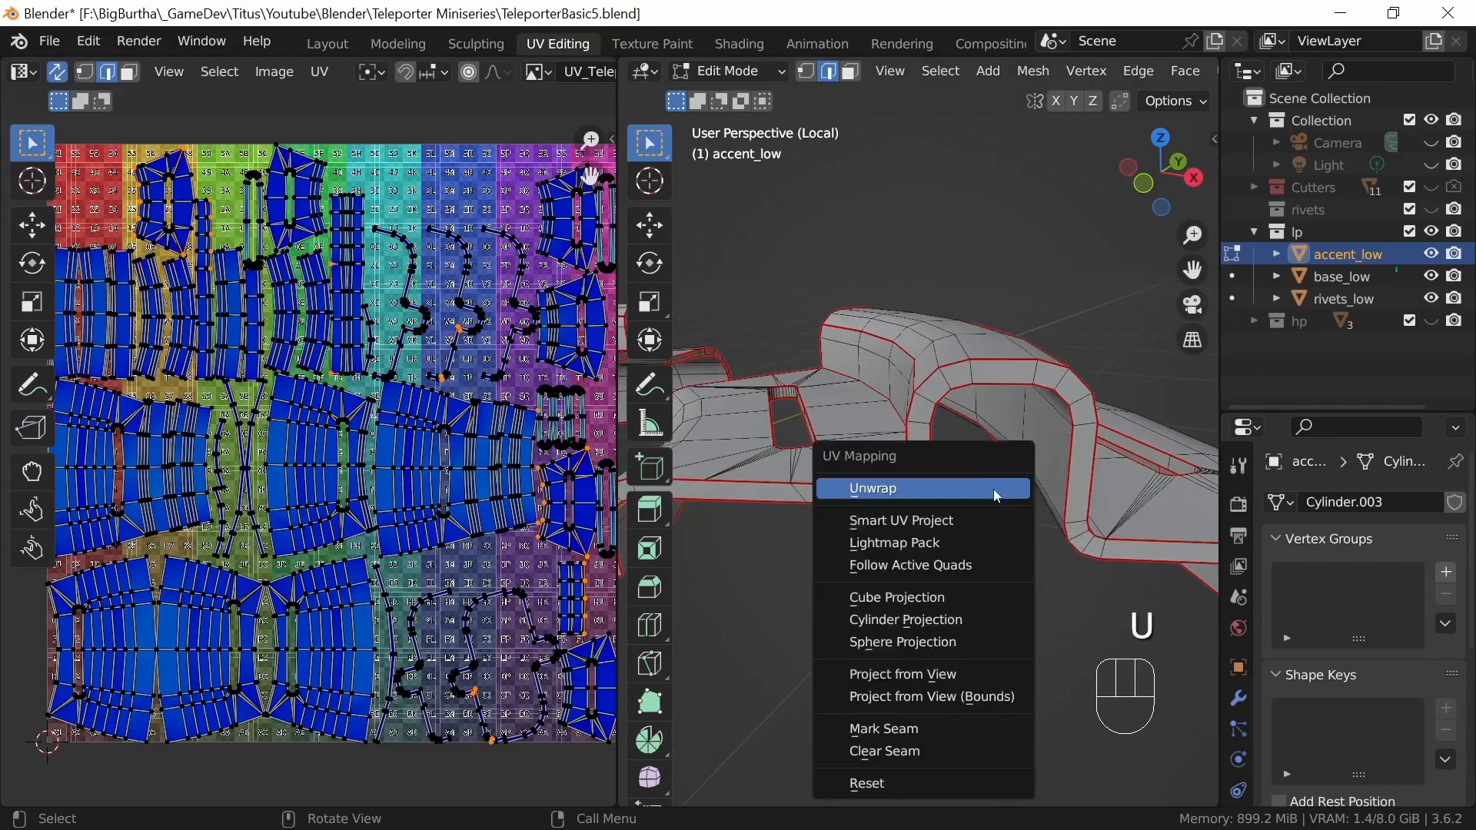
pyautogui.click(947, 725)
# - Mark the edge loop around the raised ridge's bend on the small-slot side as a seam and clear the seam on the neighbouring loop
pyautogui.moveTo(931, 548); pyautogui.dragTo(945, 444, button='middle')
pyautogui.moveTo(982, 527); pyautogui.dragTo(922, 481, button='middle')
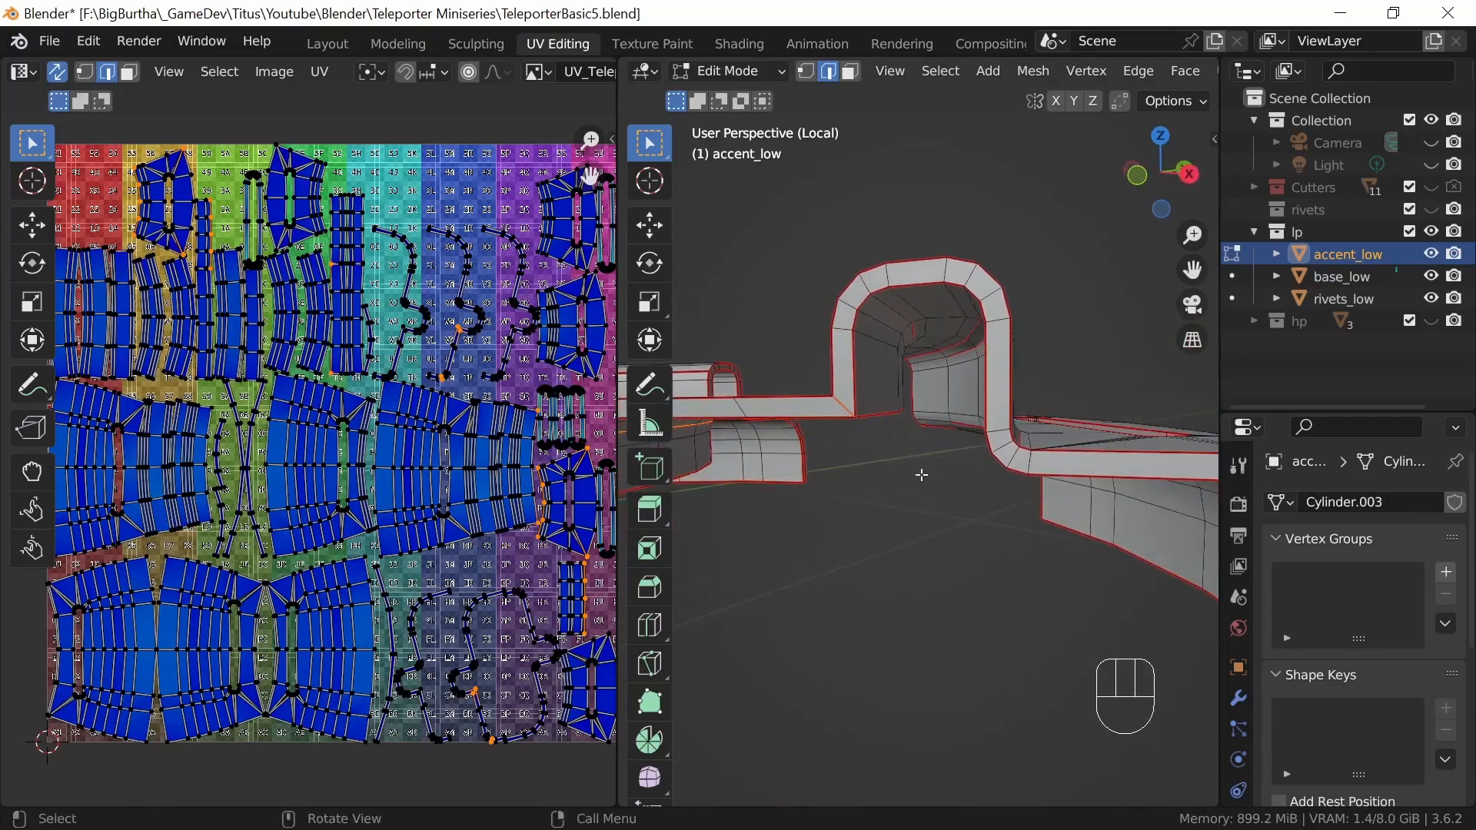
pyautogui.moveTo(920, 330); pyautogui.dragTo(942, 432, button='middle')
pyautogui.press('u')
pyautogui.click(886, 375)
pyautogui.moveTo(885, 375); pyautogui.dragTo(909, 379, button='middle')
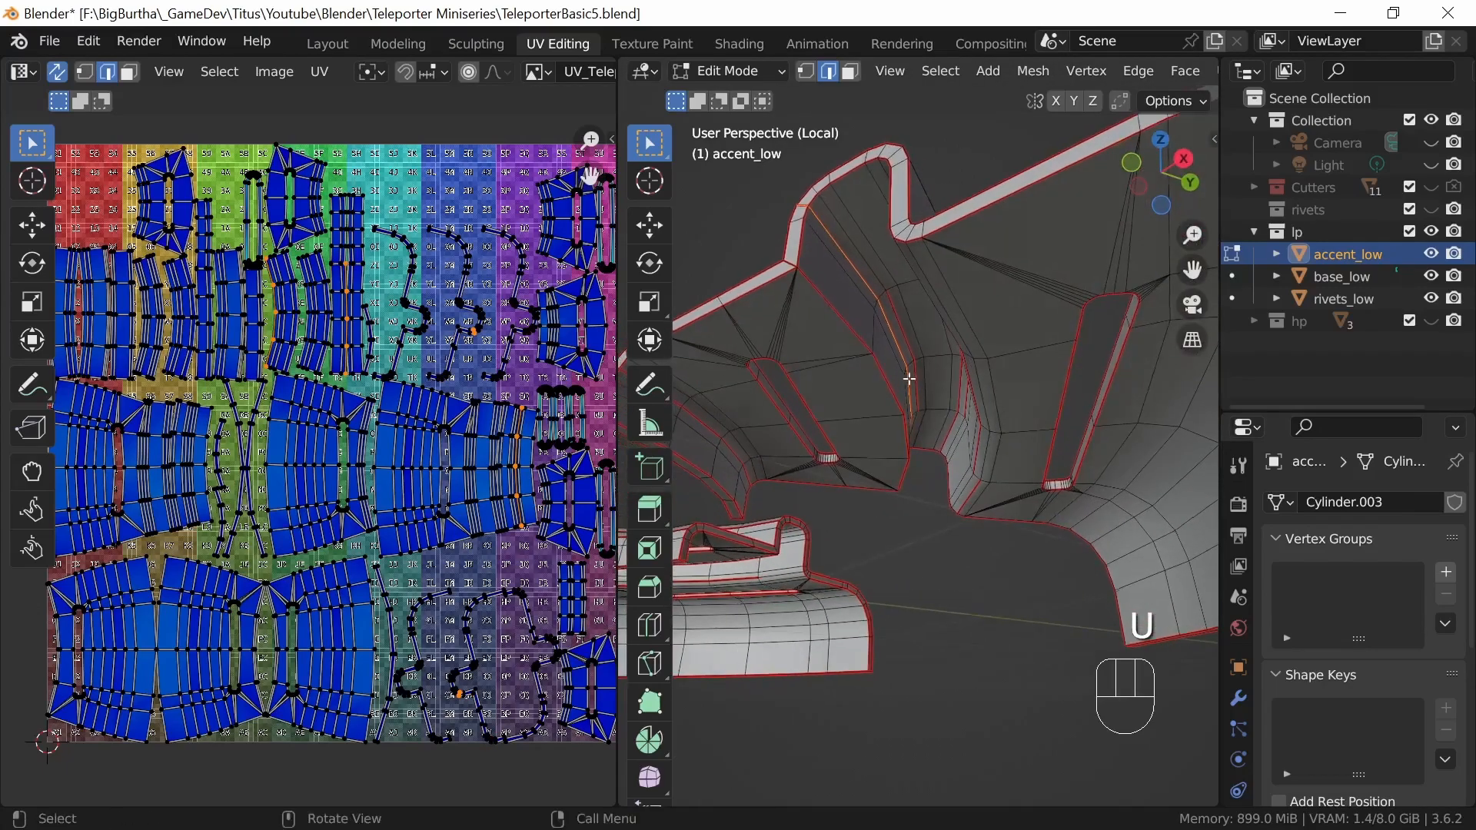
pyautogui.keyDown('alt'); pyautogui.click(895, 313); pyautogui.keyUp('alt')
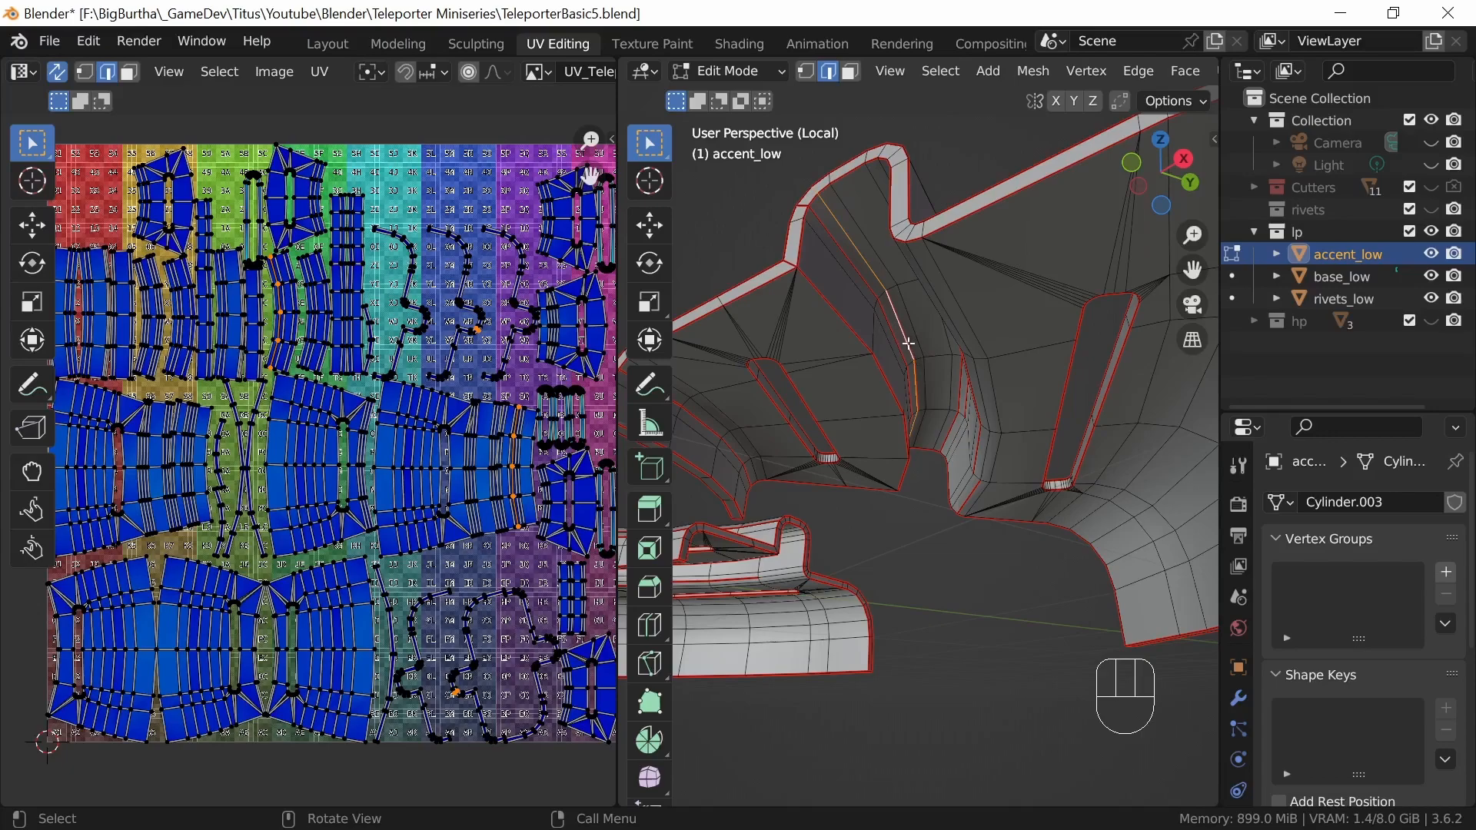
pyautogui.press('u')
pyautogui.click(884, 368)
pyautogui.moveTo(935, 459); pyautogui.dragTo(951, 394, button='middle')
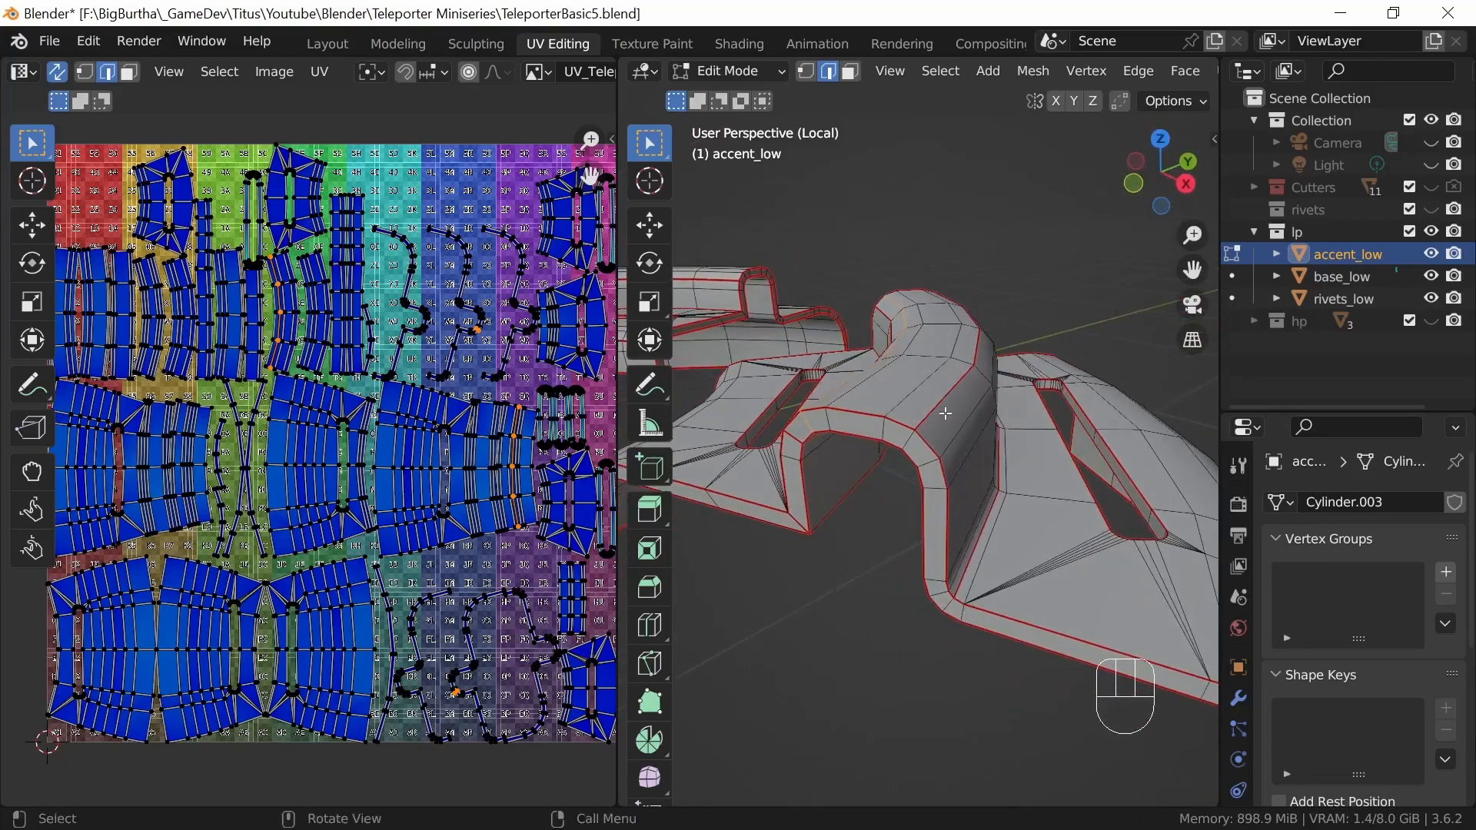
# - Mark the edge loop around the ridge's upper bend on the large-slot side as a seam and clear the adjacent loop's seam on the underside
pyautogui.keyDown('alt'); pyautogui.click(945, 403); pyautogui.keyUp('alt')
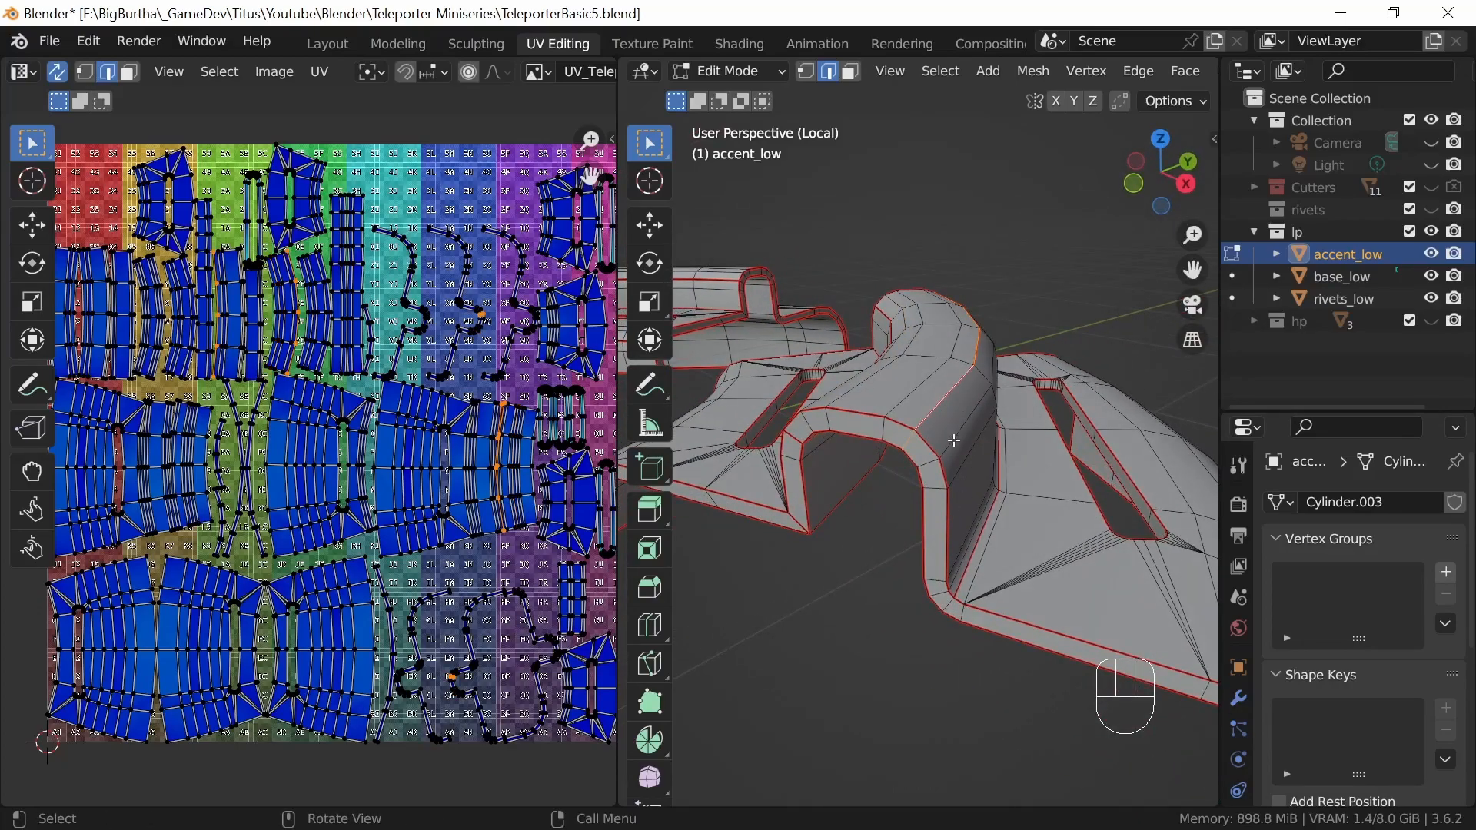
pyautogui.press('u')
pyautogui.click(934, 415)
pyautogui.moveTo(934, 416); pyautogui.dragTo(1001, 332, button='middle')
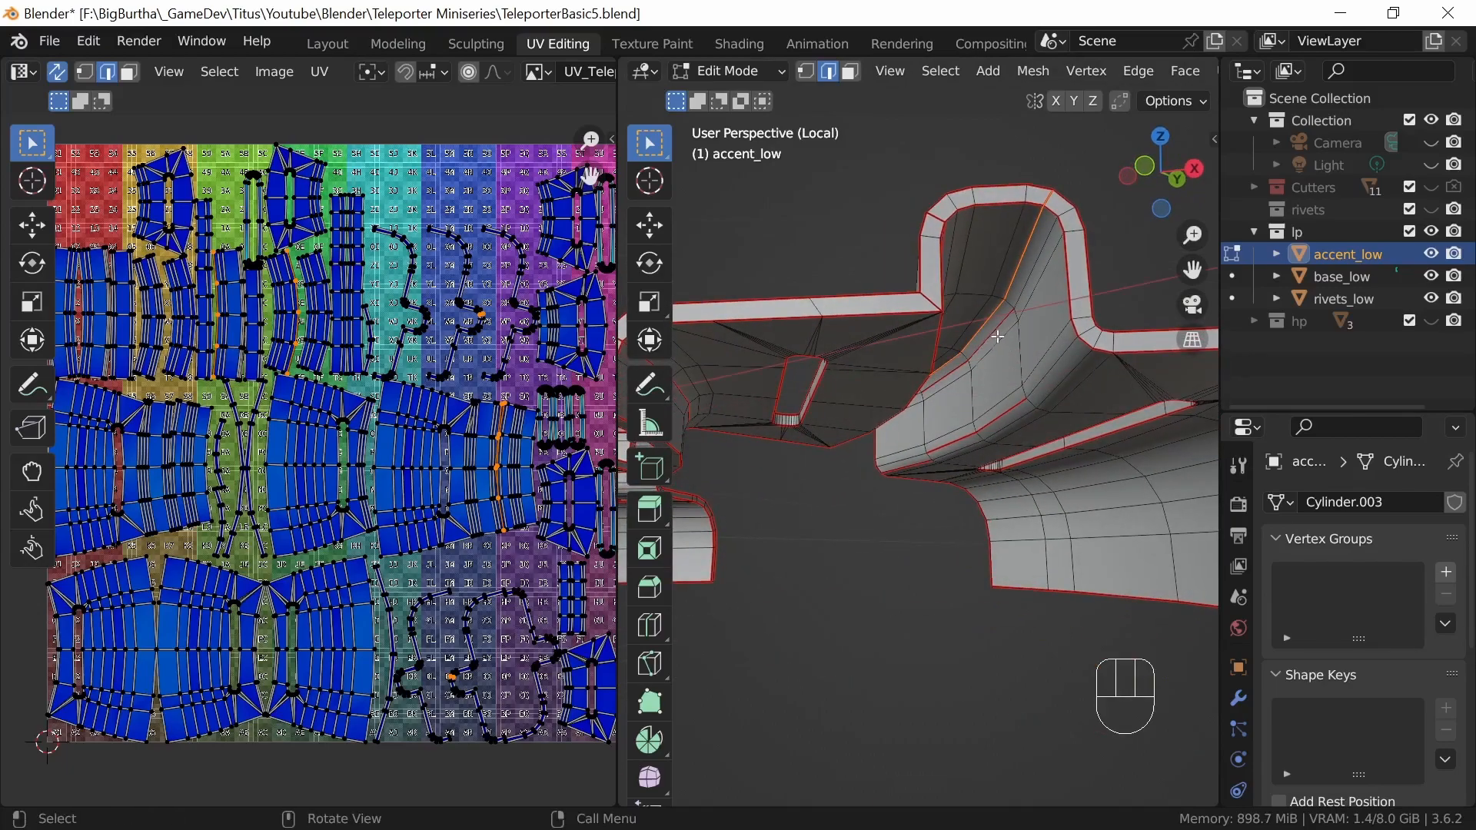
pyautogui.press('alt')
pyautogui.keyDown('alt'); pyautogui.click(994, 335); pyautogui.keyUp('alt')
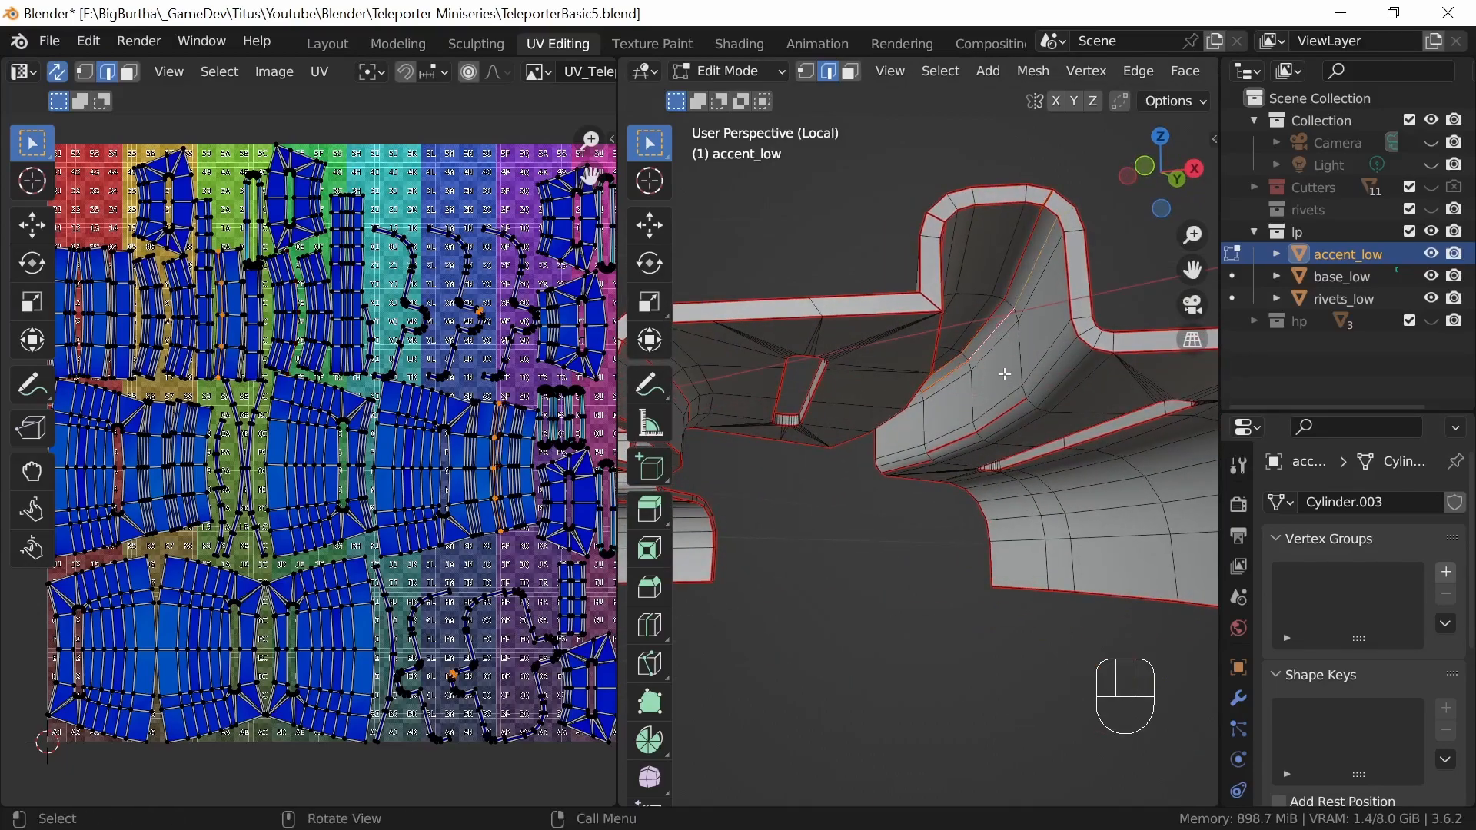
pyautogui.press('u')
pyautogui.click(979, 395)
# - Highlight the faces along the ridge's top with Circle Select in face selection mode
pyautogui.moveTo(984, 393); pyautogui.dragTo(944, 478, button='middle')
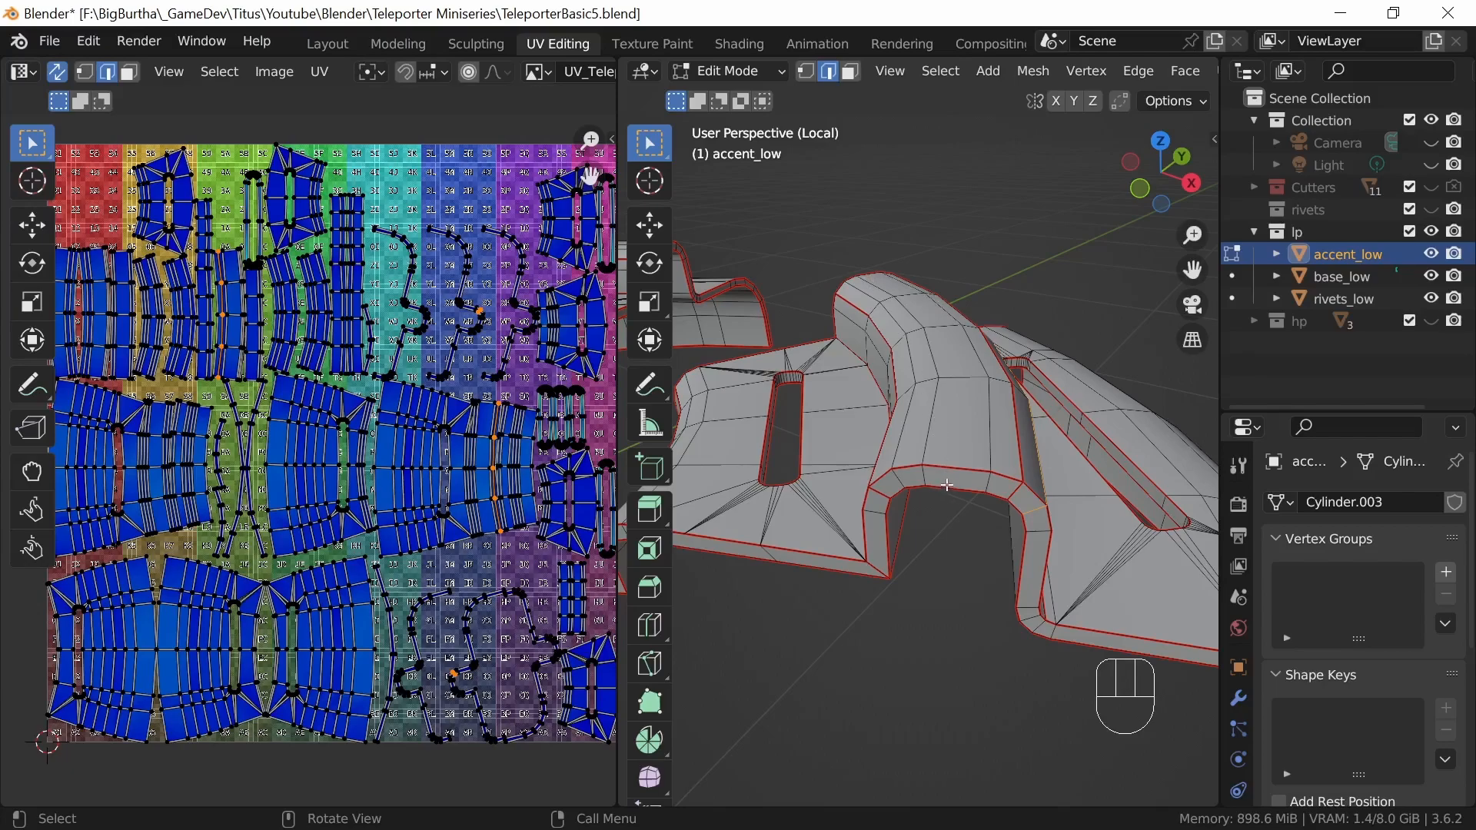
pyautogui.moveTo(959, 471); pyautogui.dragTo(960, 562, button='middle')
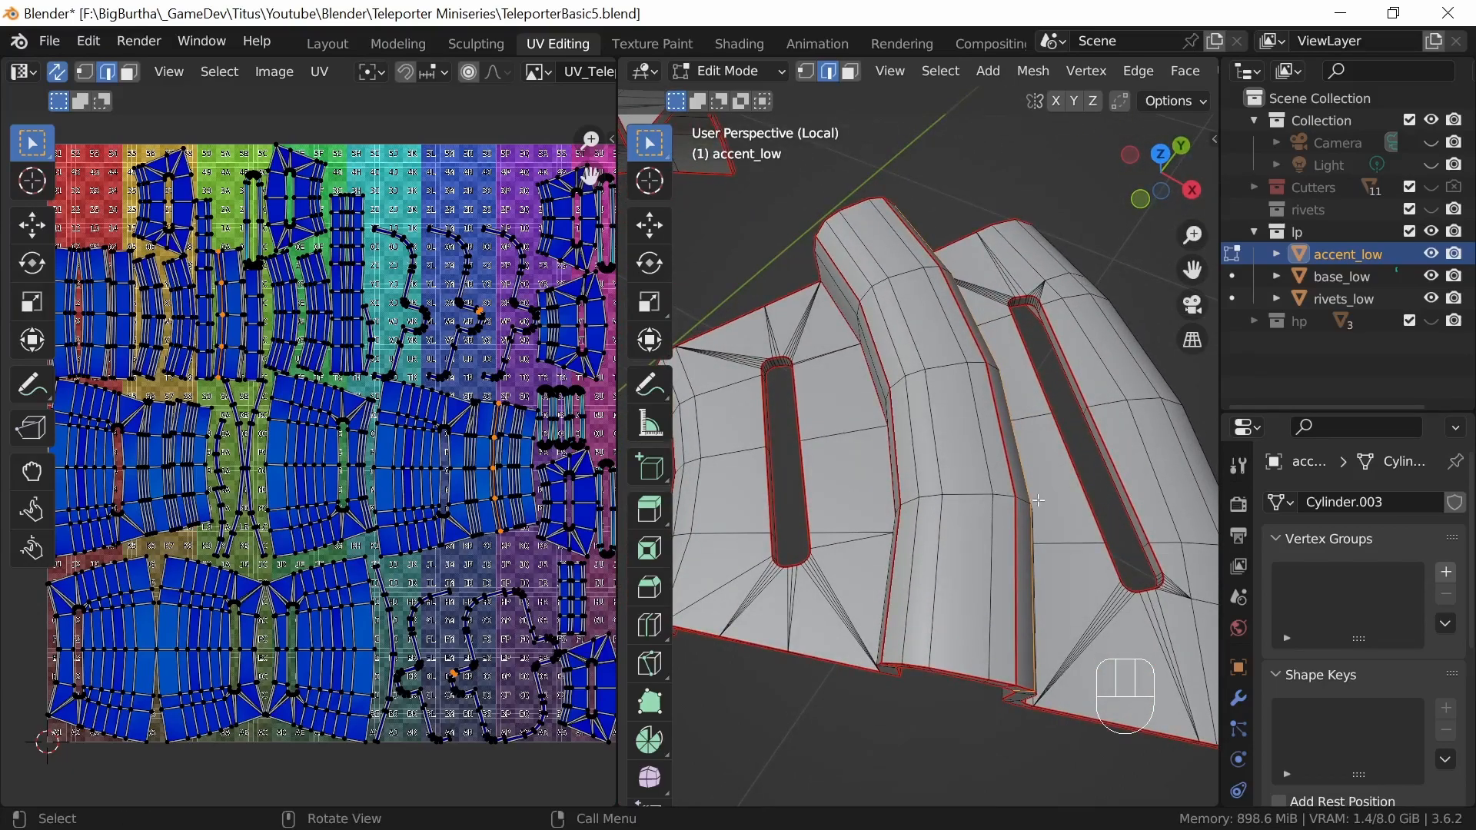
pyautogui.moveTo(996, 525); pyautogui.dragTo(983, 526, button='middle')
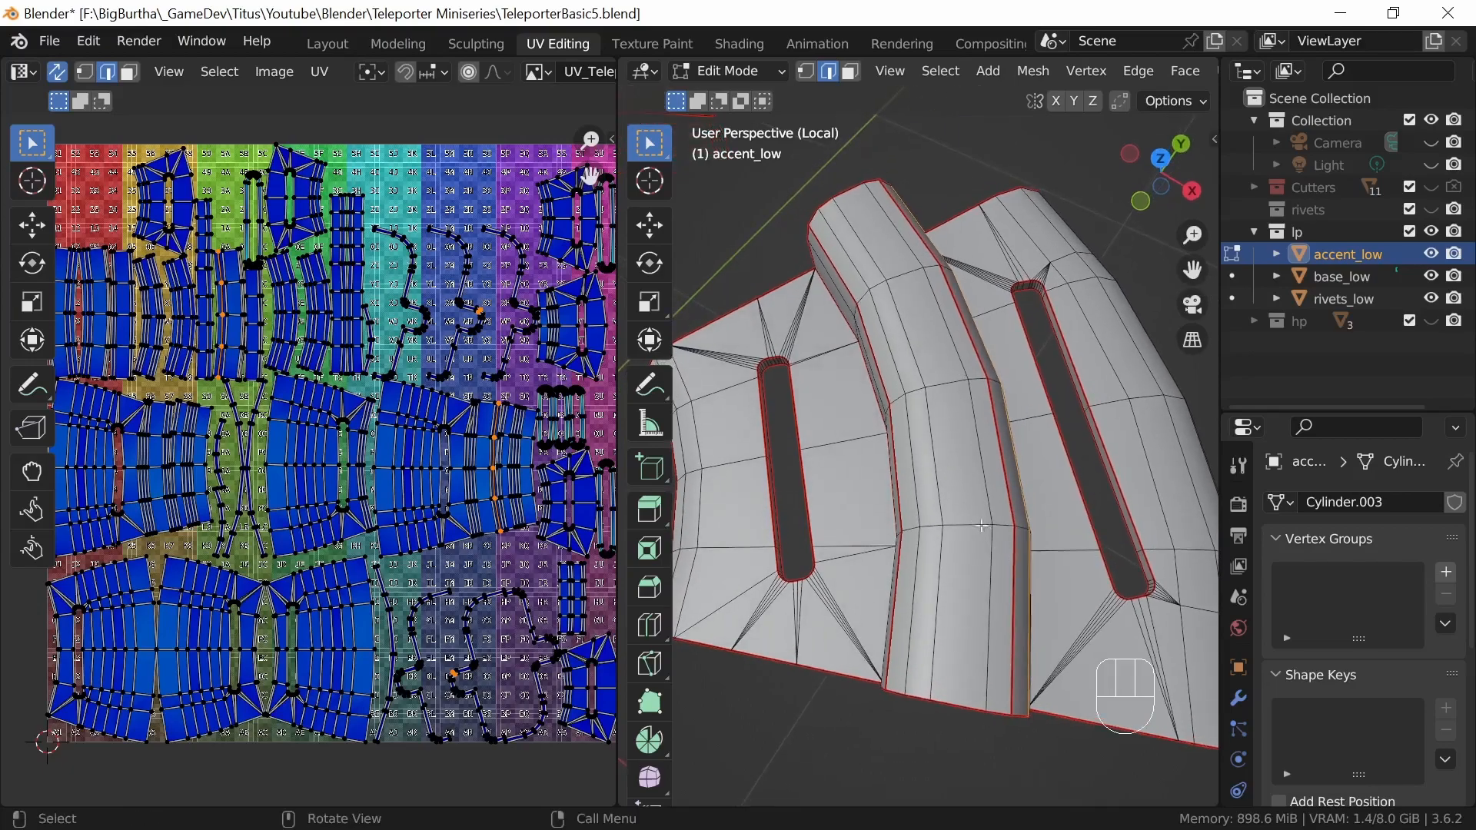
pyautogui.press('c')
pyautogui.moveTo(962, 601); pyautogui.dragTo(984, 626)
pyautogui.press('Escape')
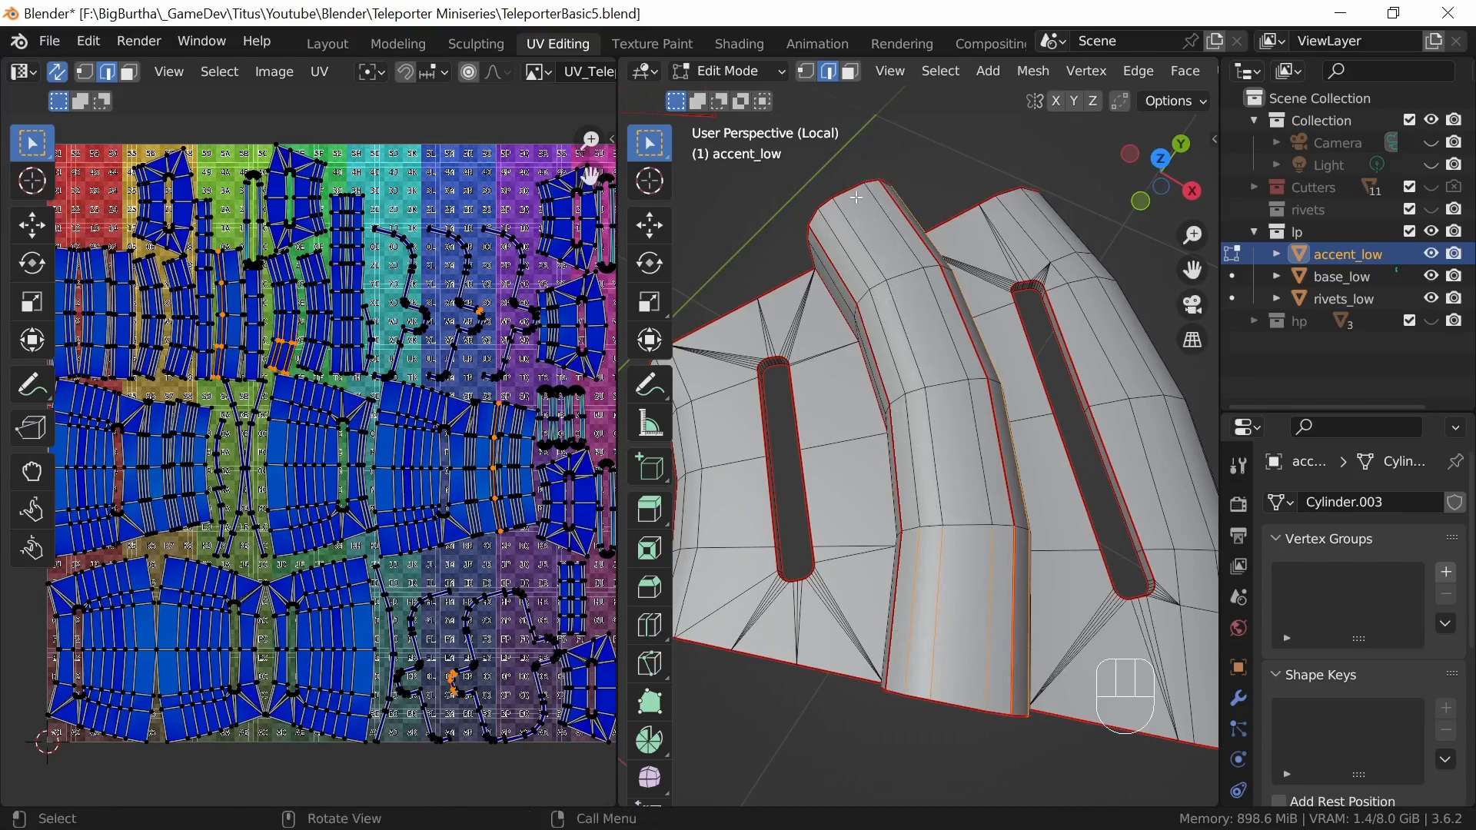
pyautogui.click(853, 72)
pyautogui.click(970, 586)
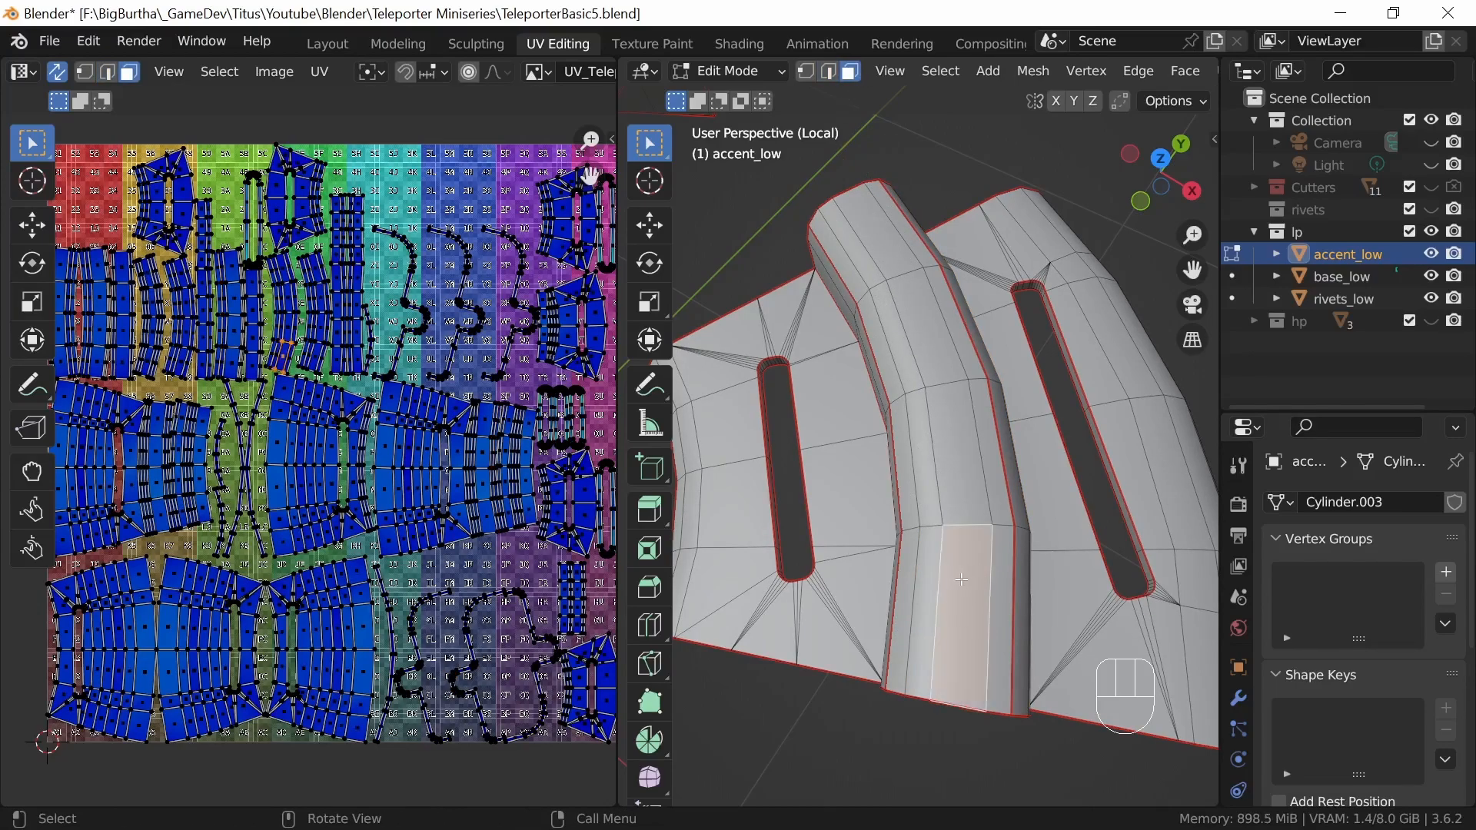
pyautogui.press('c')
pyautogui.moveTo(992, 603); pyautogui.dragTo(976, 628)
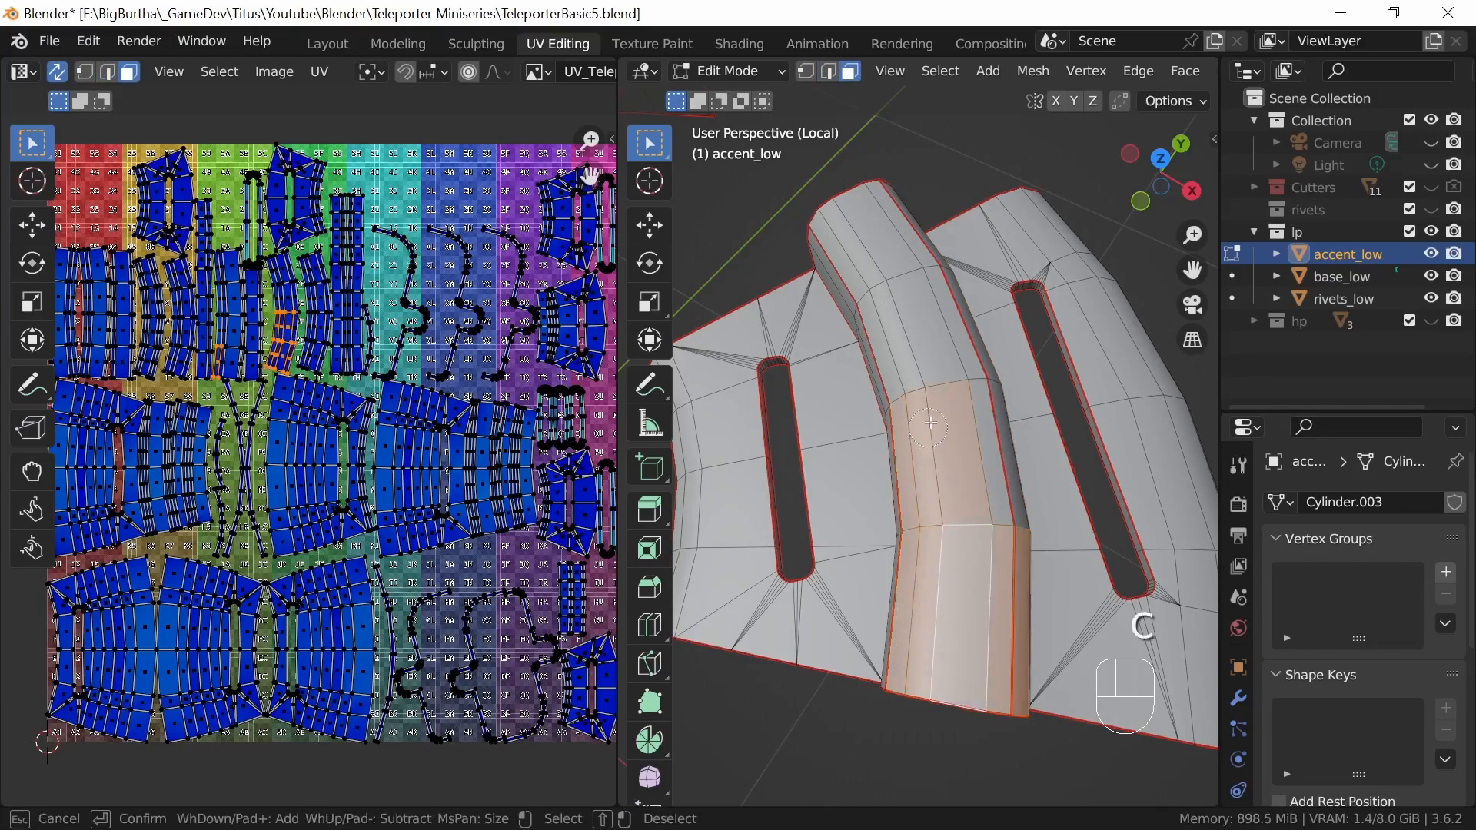
pyautogui.moveTo(944, 337); pyautogui.dragTo(875, 266)
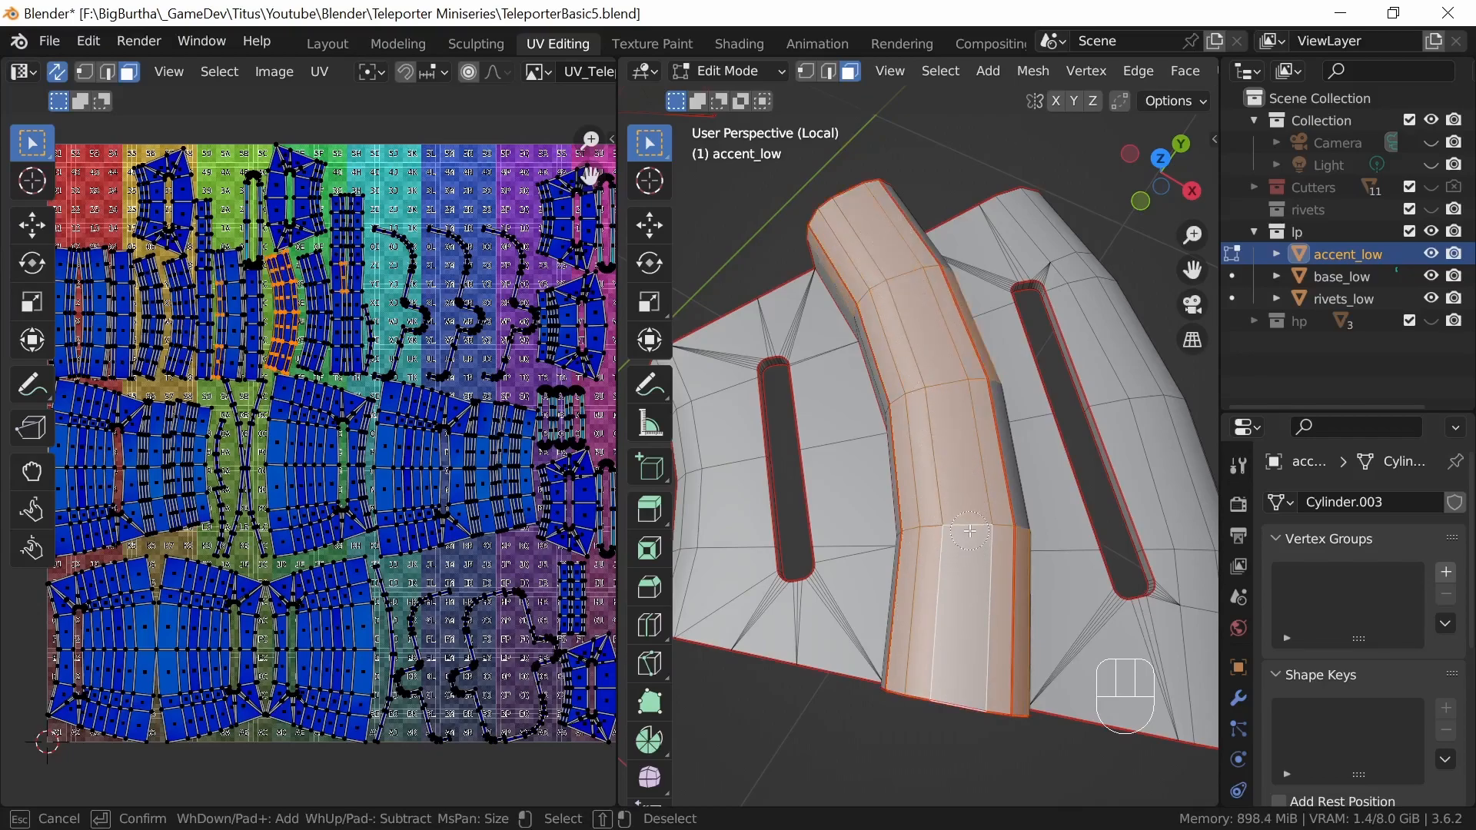
pyautogui.press('Escape')
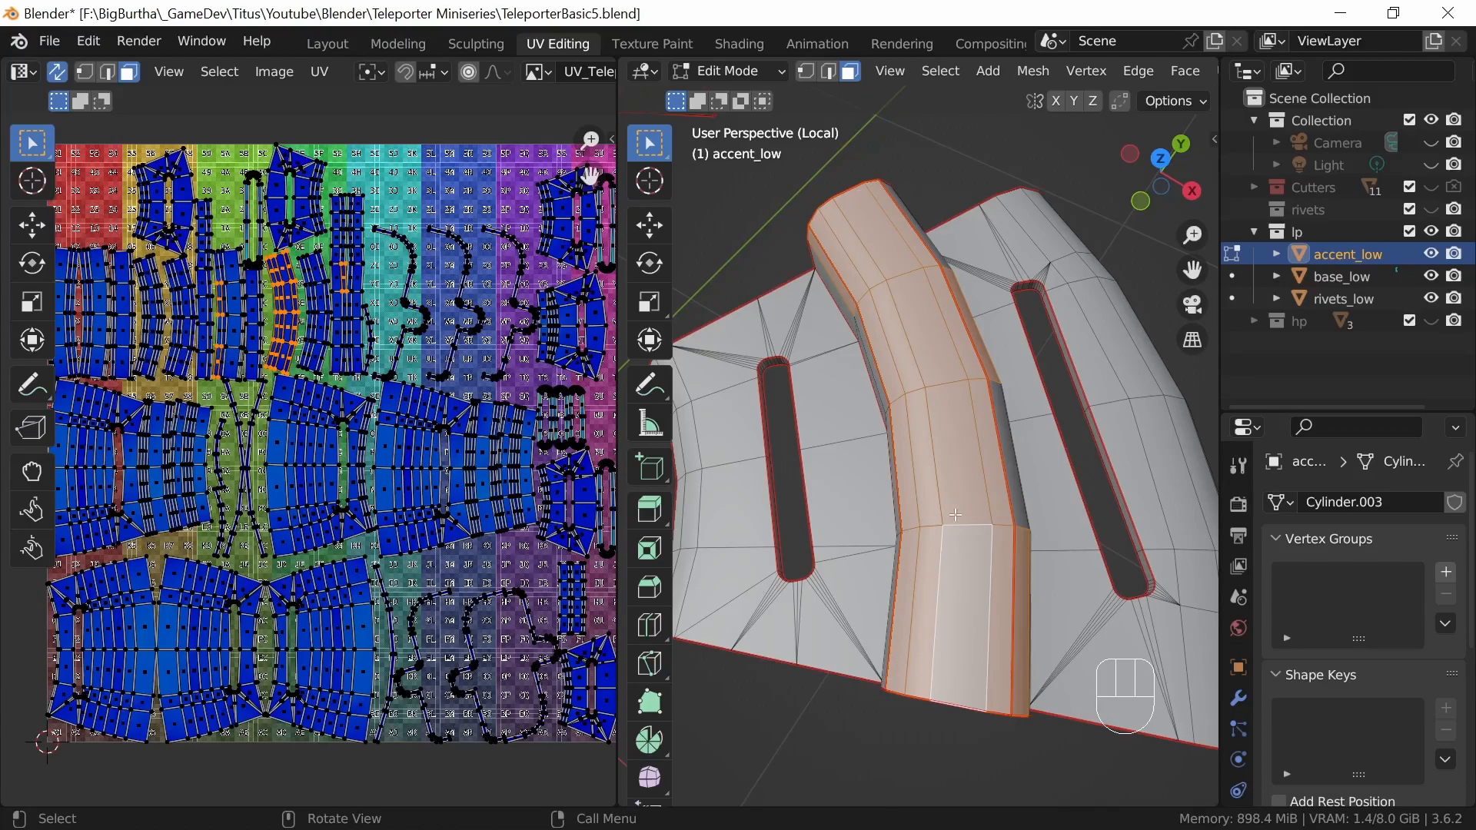
# - Extend the circle selection onto the ridge's side wall, and reduce the selection to a single face on the ridge's top
pyautogui.moveTo(967, 547); pyautogui.dragTo(964, 481, button='middle')
pyautogui.press('c')
pyautogui.moveTo(942, 480); pyautogui.dragTo(874, 354)
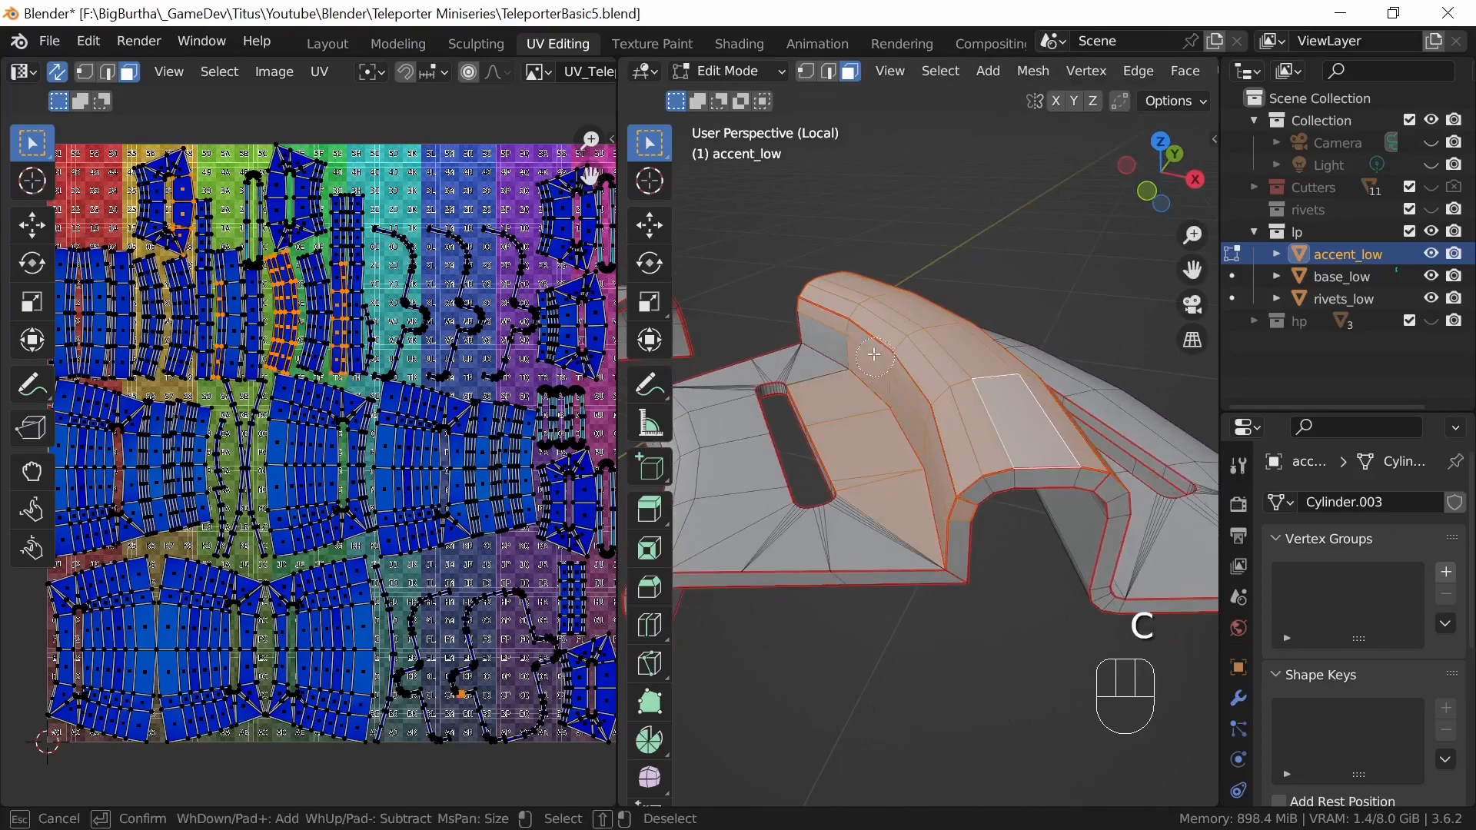
pyautogui.rightClick(1018, 500)
pyautogui.moveTo(1018, 500); pyautogui.dragTo(1057, 531, button='middle')
pyautogui.click(1007, 482)
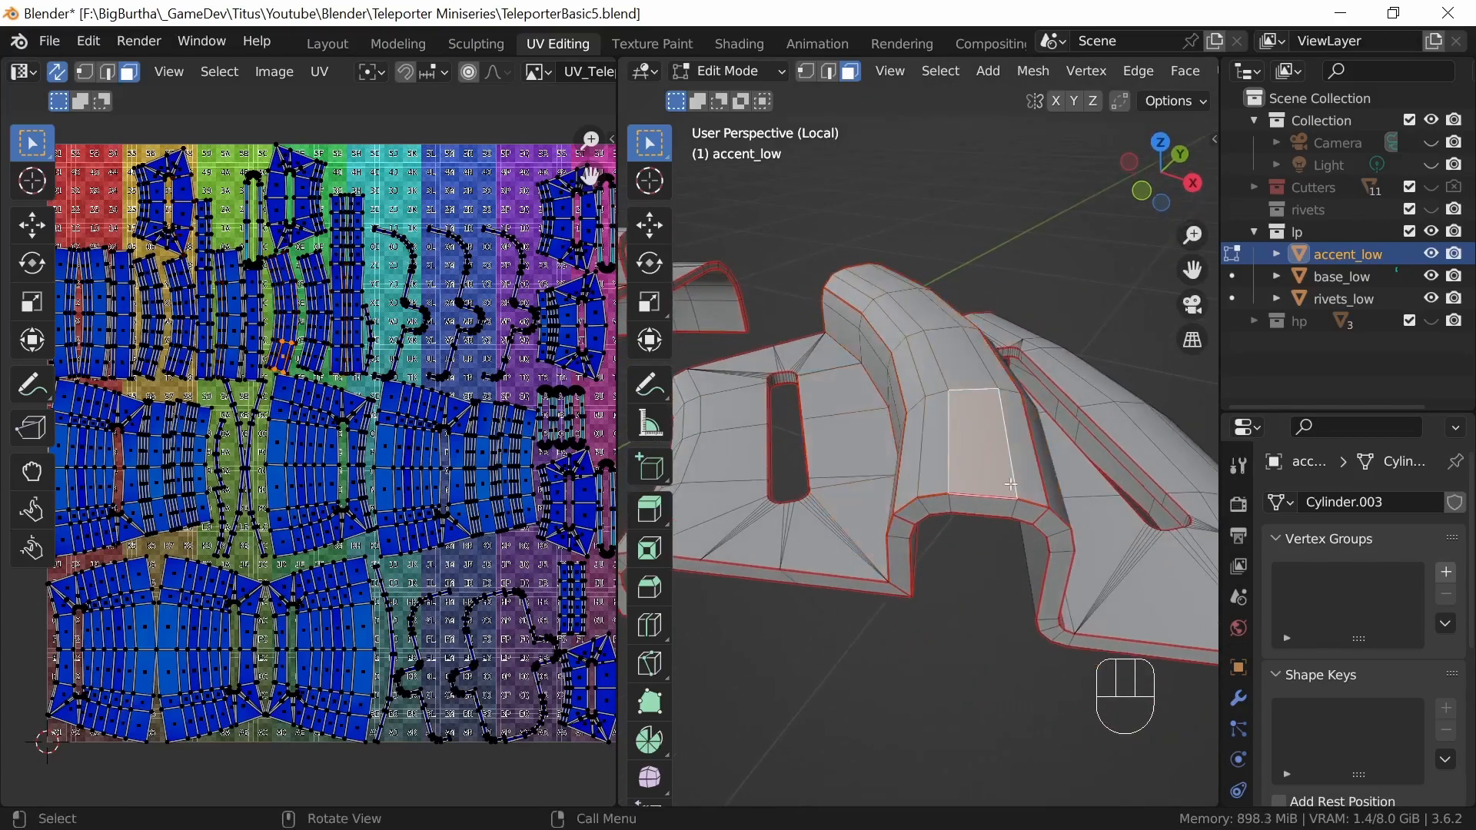
# - In edge selection mode, mark the loop at the ridge's base beside the large slot as a seam and clear the adjacent underside loop's seam
pyautogui.click(829, 74)
pyautogui.moveTo(1148, 595); pyautogui.dragTo(1044, 558, button='middle')
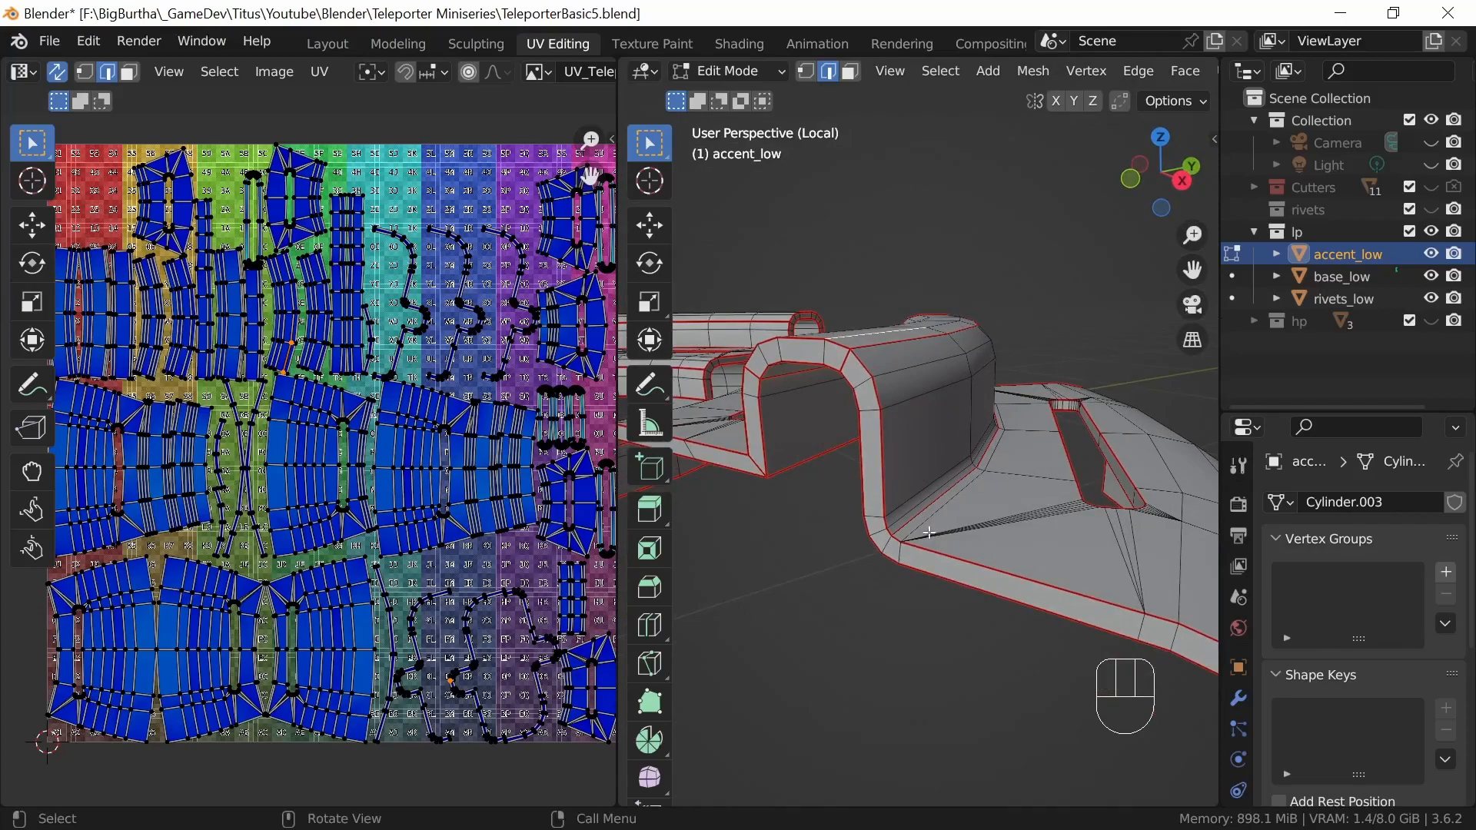
pyautogui.press('alt')
pyautogui.keyDown('alt'); pyautogui.click(915, 521); pyautogui.keyUp('alt')
pyautogui.moveTo(915, 520); pyautogui.dragTo(1017, 407, button='middle')
pyautogui.press('u')
pyautogui.click(1036, 460)
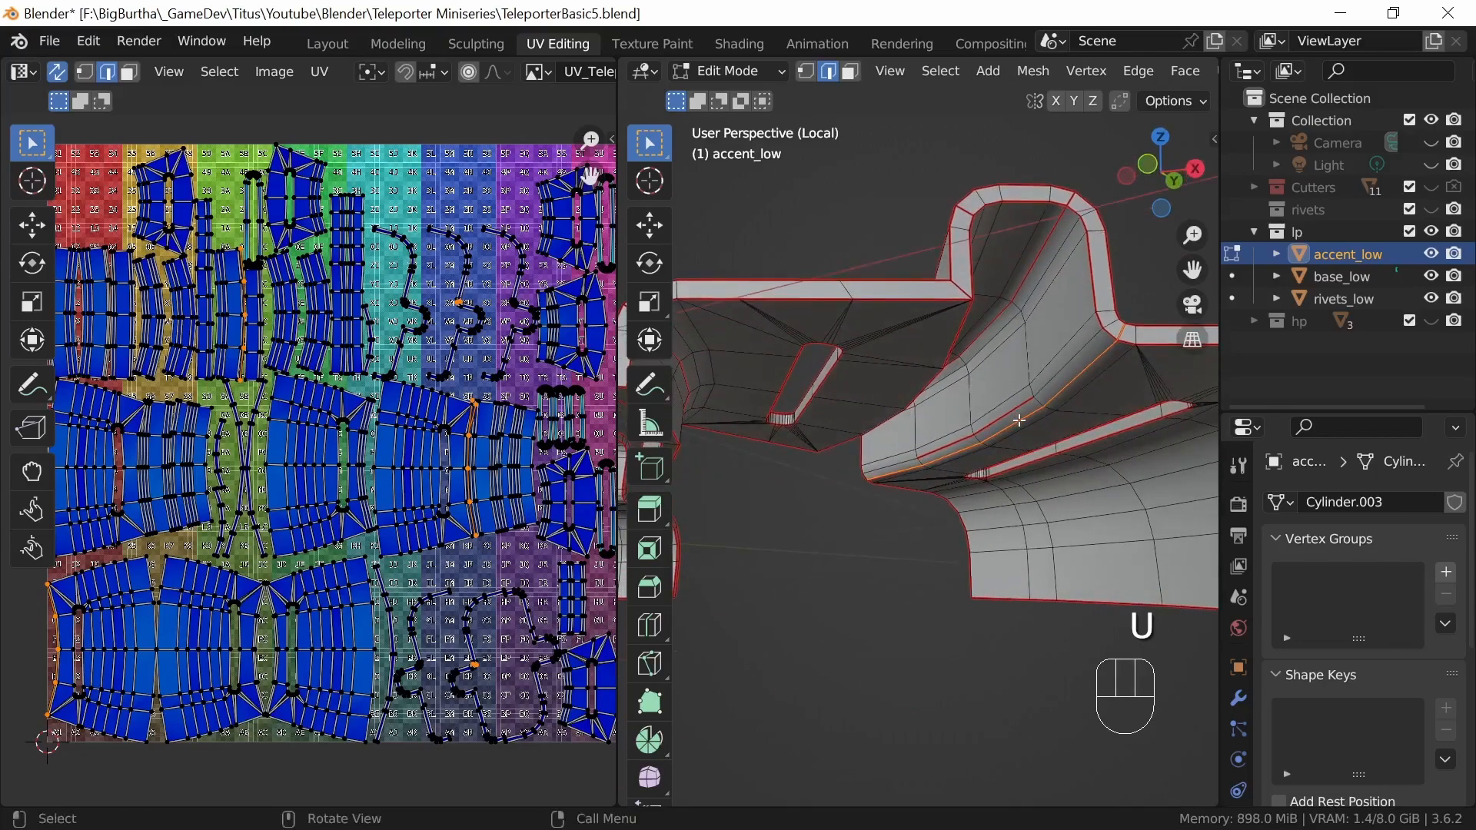
pyautogui.keyDown('alt'); pyautogui.click(1019, 415); pyautogui.keyUp('alt')
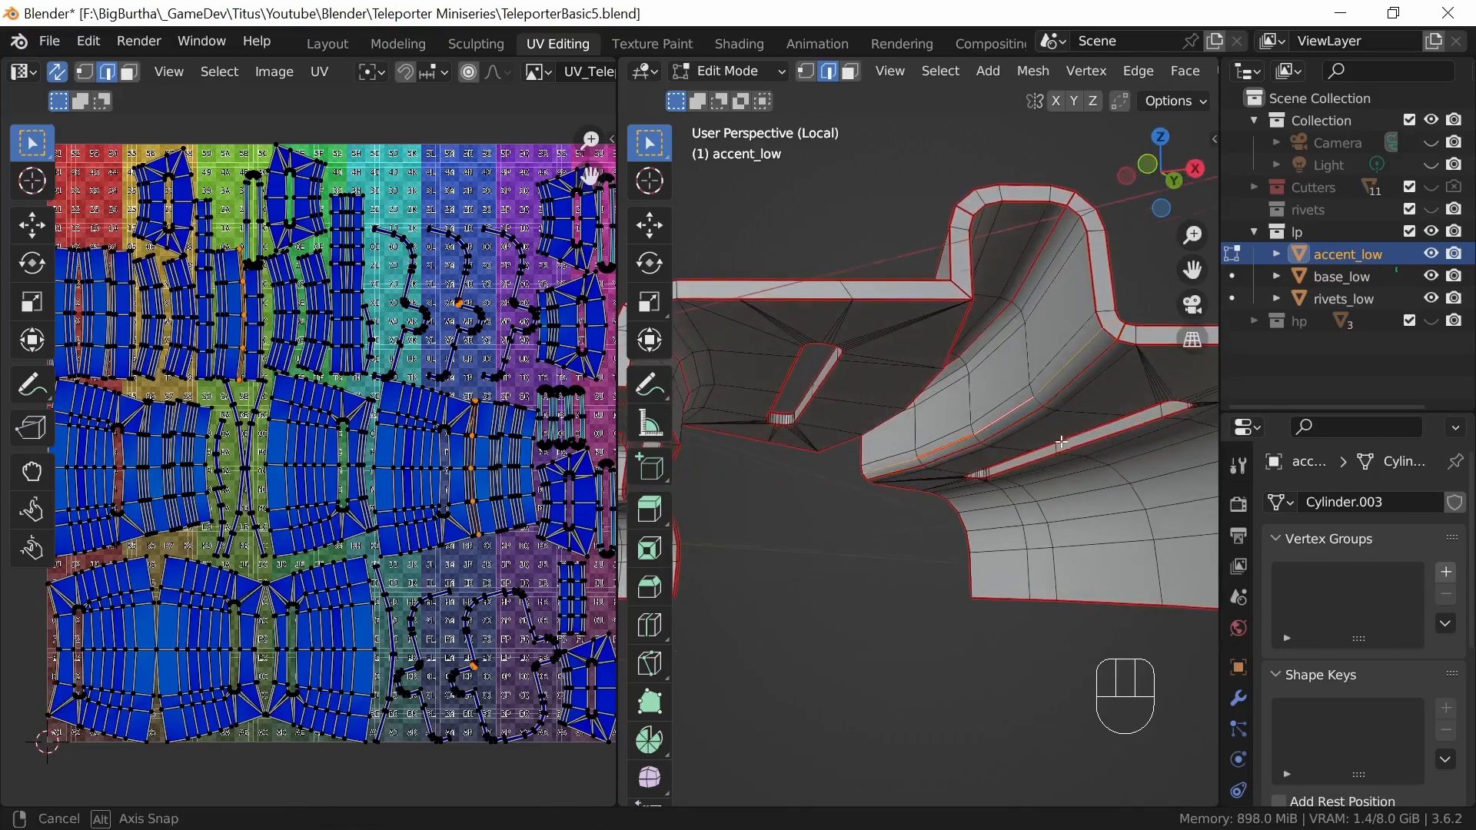
pyautogui.moveTo(1061, 442); pyautogui.dragTo(1051, 419, button='middle')
pyautogui.press('u')
pyautogui.click(1035, 432)
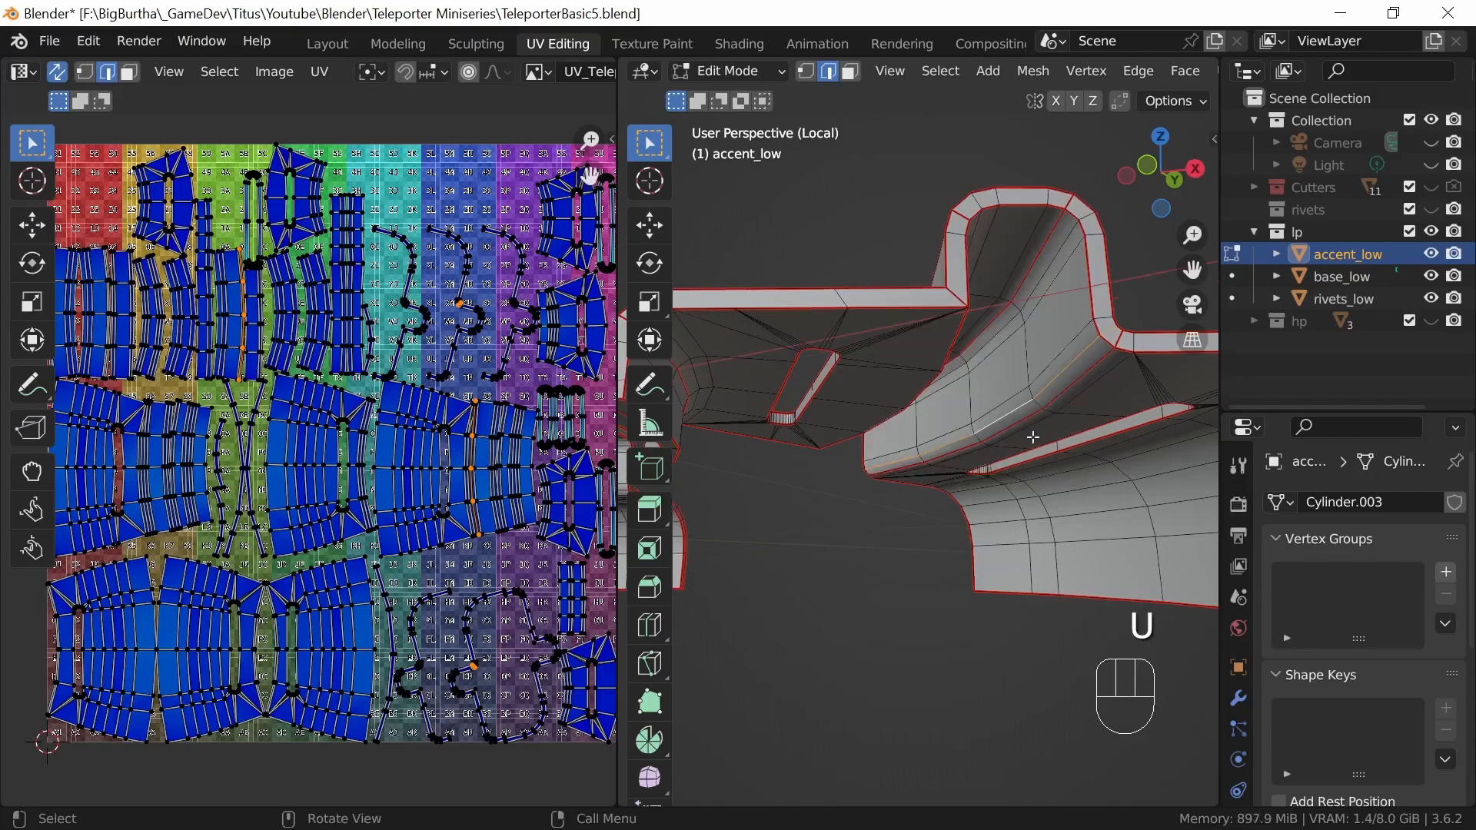
# - Mark the lengthwise edge loop where the accent's outer side starts curving down, beside the large slot, as a seam
pyautogui.moveTo(1021, 442); pyautogui.dragTo(946, 567, button='middle')
pyautogui.keyDown('shift'); pyautogui.moveTo(1079, 574); pyautogui.dragTo(1050, 563, button='middle'); pyautogui.keyUp('shift')
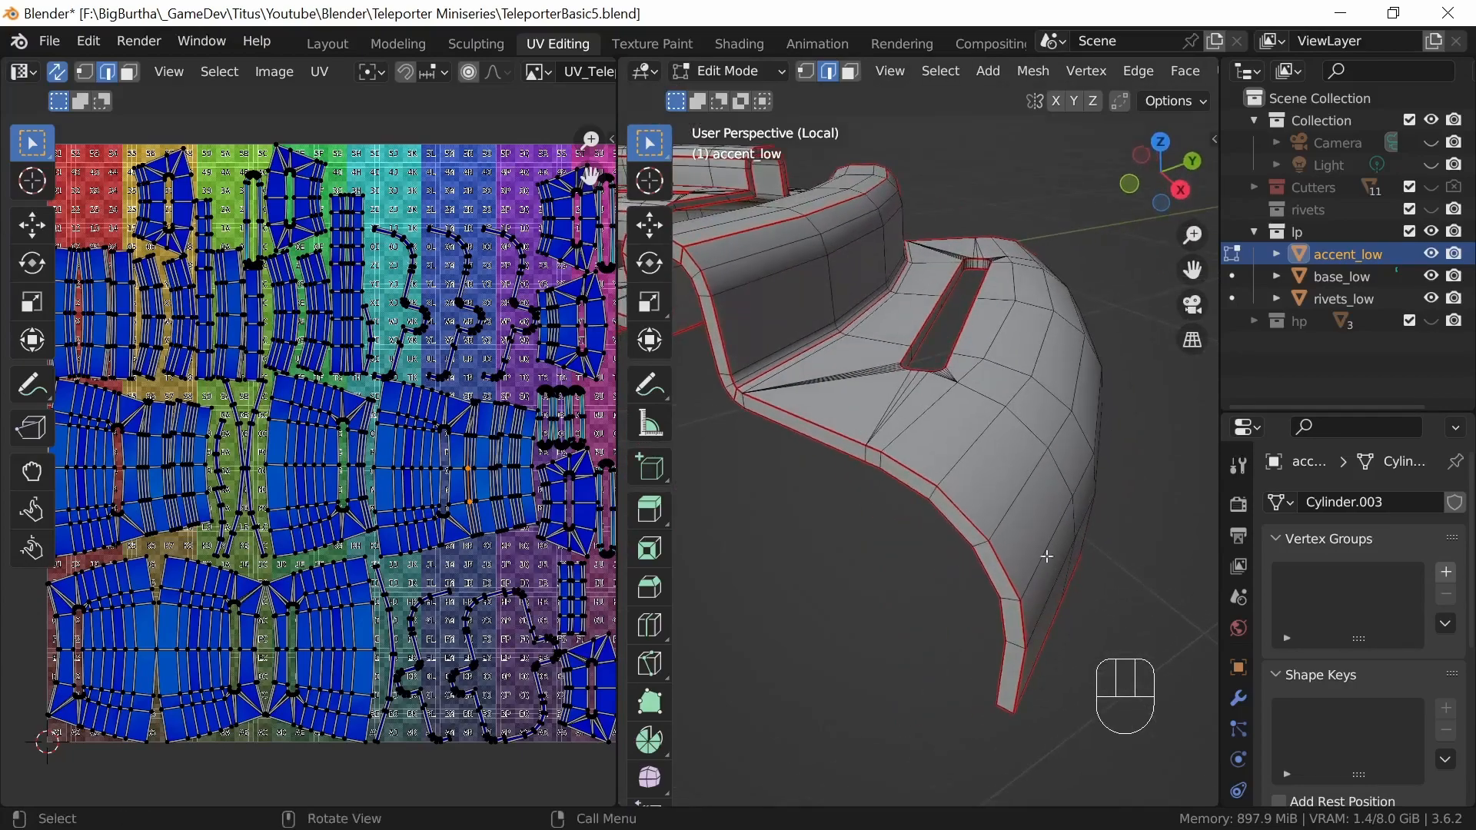
pyautogui.press('alt')
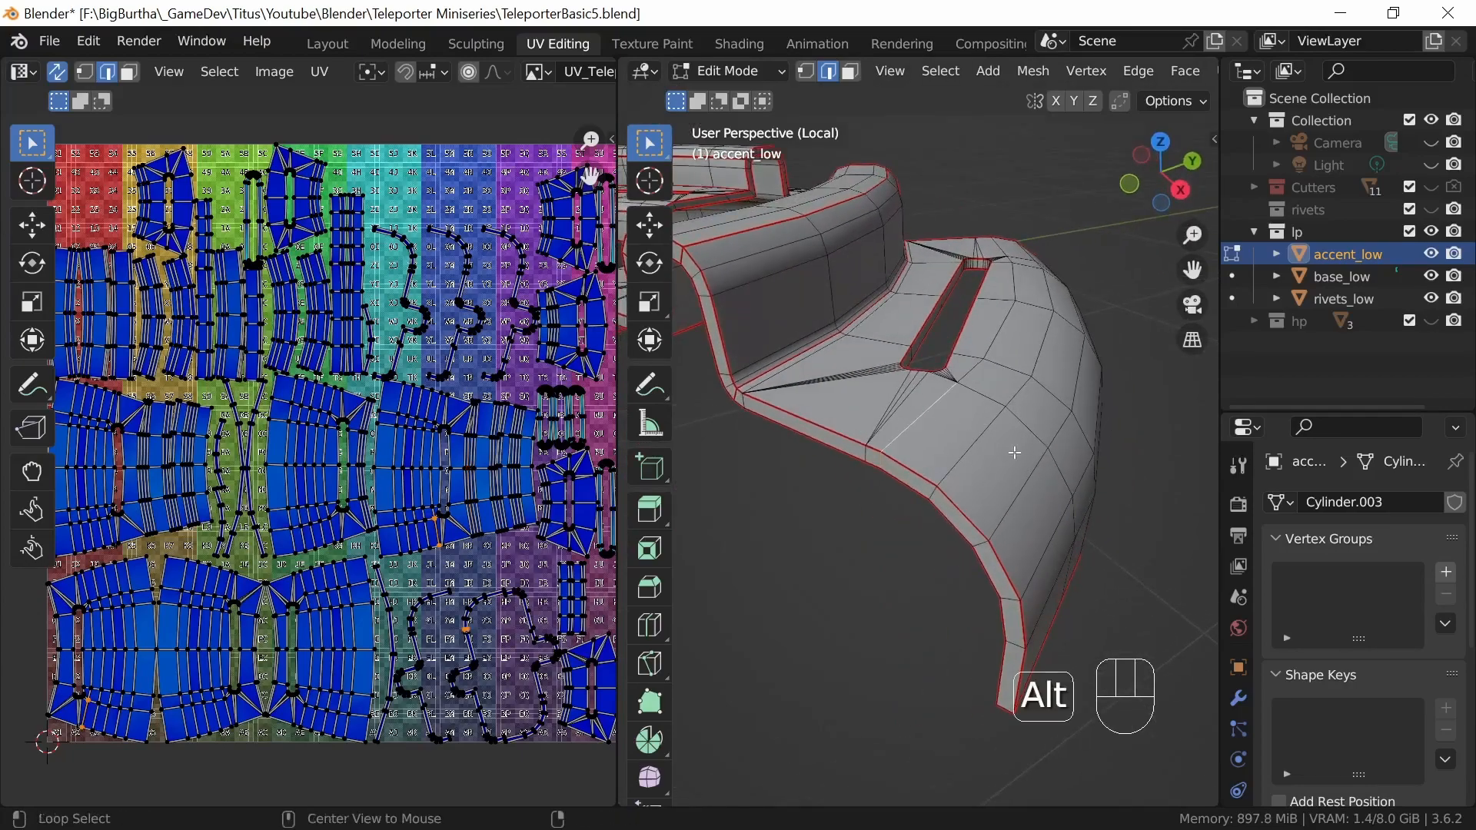
pyautogui.keyDown('alt'); pyautogui.click(983, 467); pyautogui.keyUp('alt')
pyautogui.moveTo(983, 467); pyautogui.dragTo(1017, 492, button='middle')
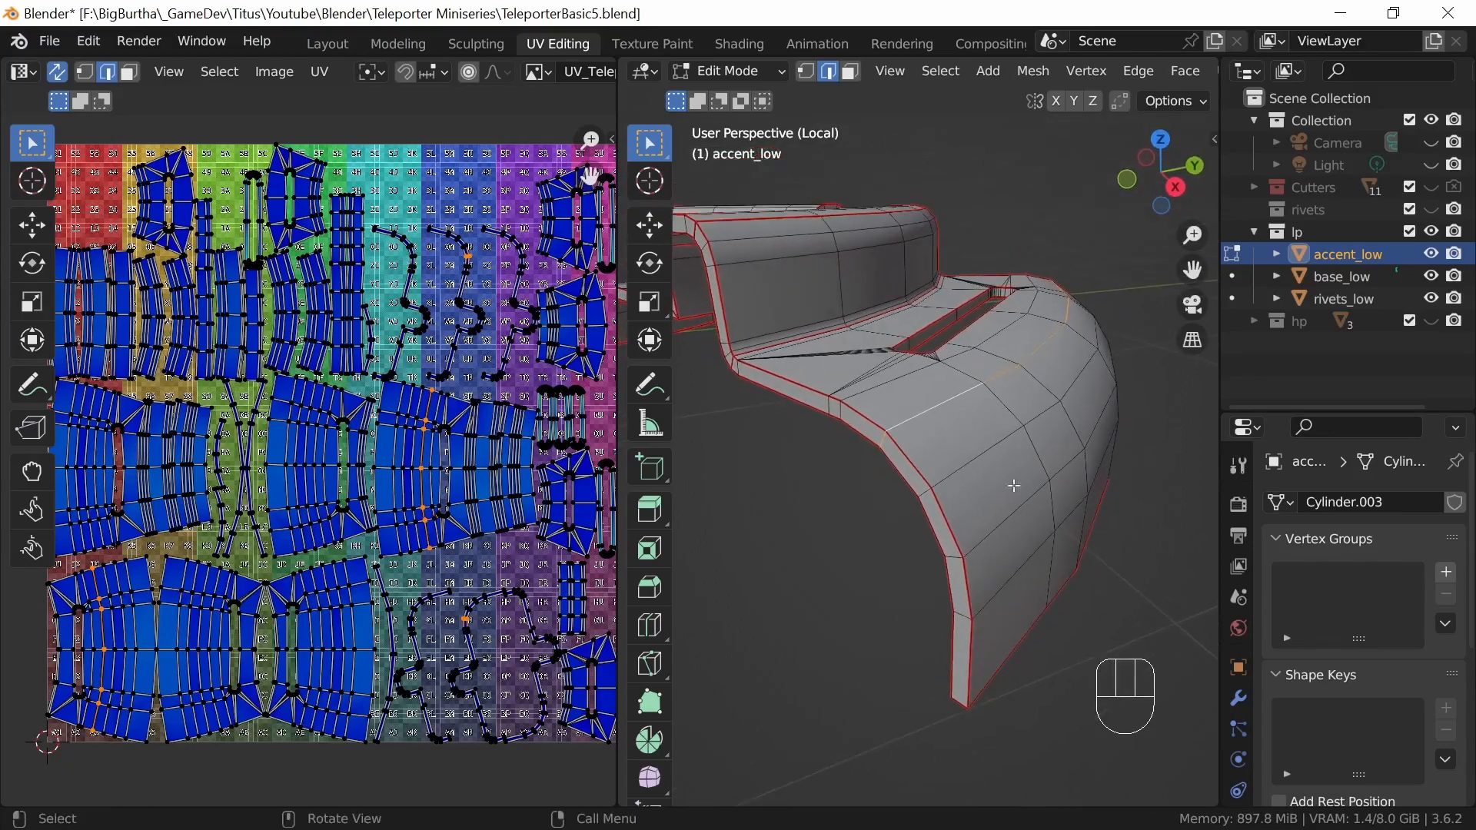
pyautogui.moveTo(961, 419); pyautogui.dragTo(983, 415, button='middle')
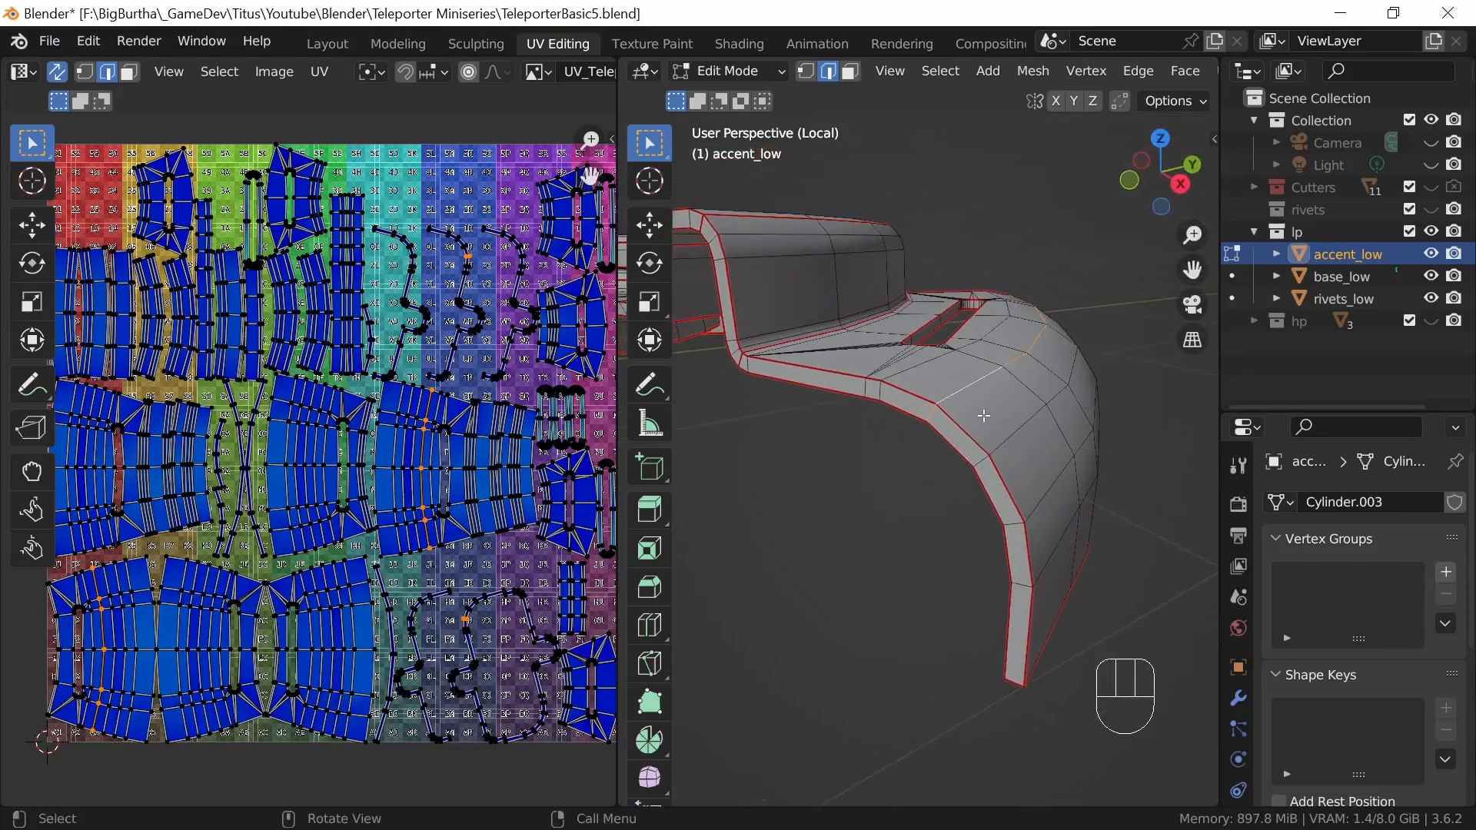
pyautogui.press('u')
pyautogui.click(960, 405)
pyautogui.moveTo(1059, 530); pyautogui.dragTo(1131, 501, button='middle')
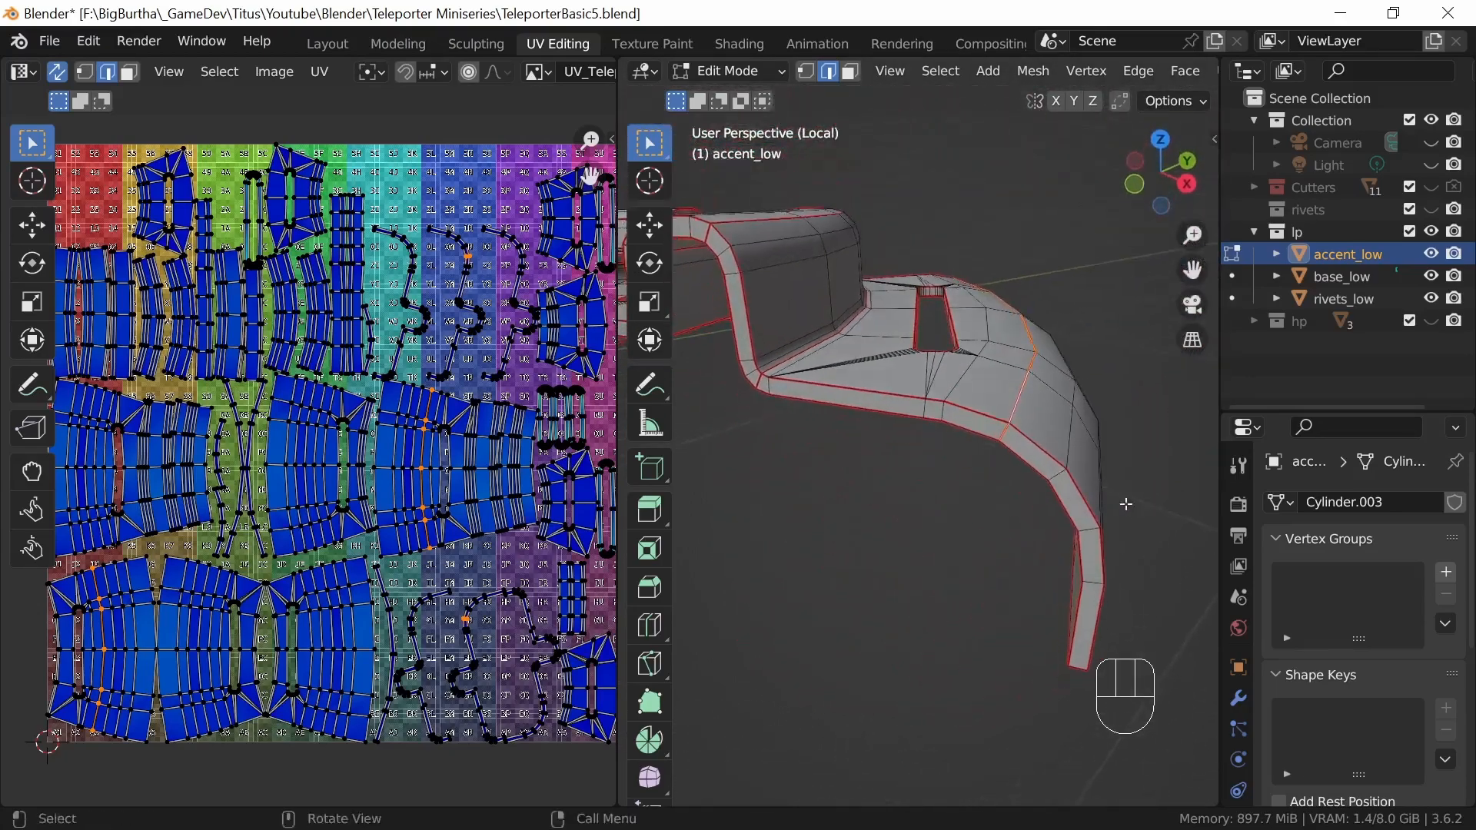
# - Select all of accent_low's geometry and unwrap it with the updated seams
pyautogui.moveTo(1008, 487); pyautogui.dragTo(1000, 538, button='middle')
pyautogui.keyDown('shift'); pyautogui.moveTo(1001, 538); pyautogui.dragTo(972, 626, button='middle'); pyautogui.keyUp('shift')
pyautogui.moveTo(972, 627); pyautogui.dragTo(961, 564, button='middle')
pyautogui.press('a')
pyautogui.press('u')
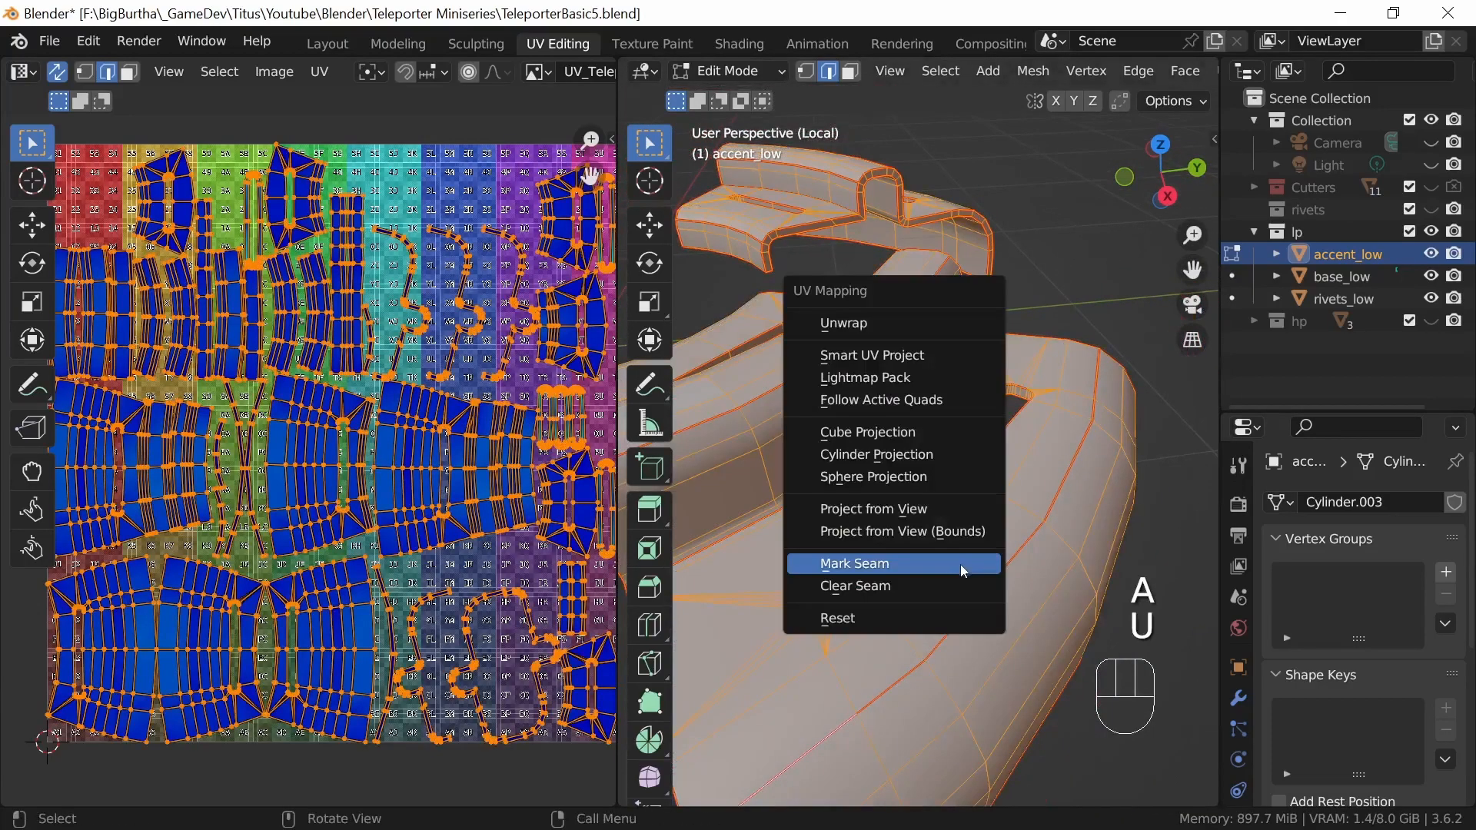
pyautogui.click(921, 323)
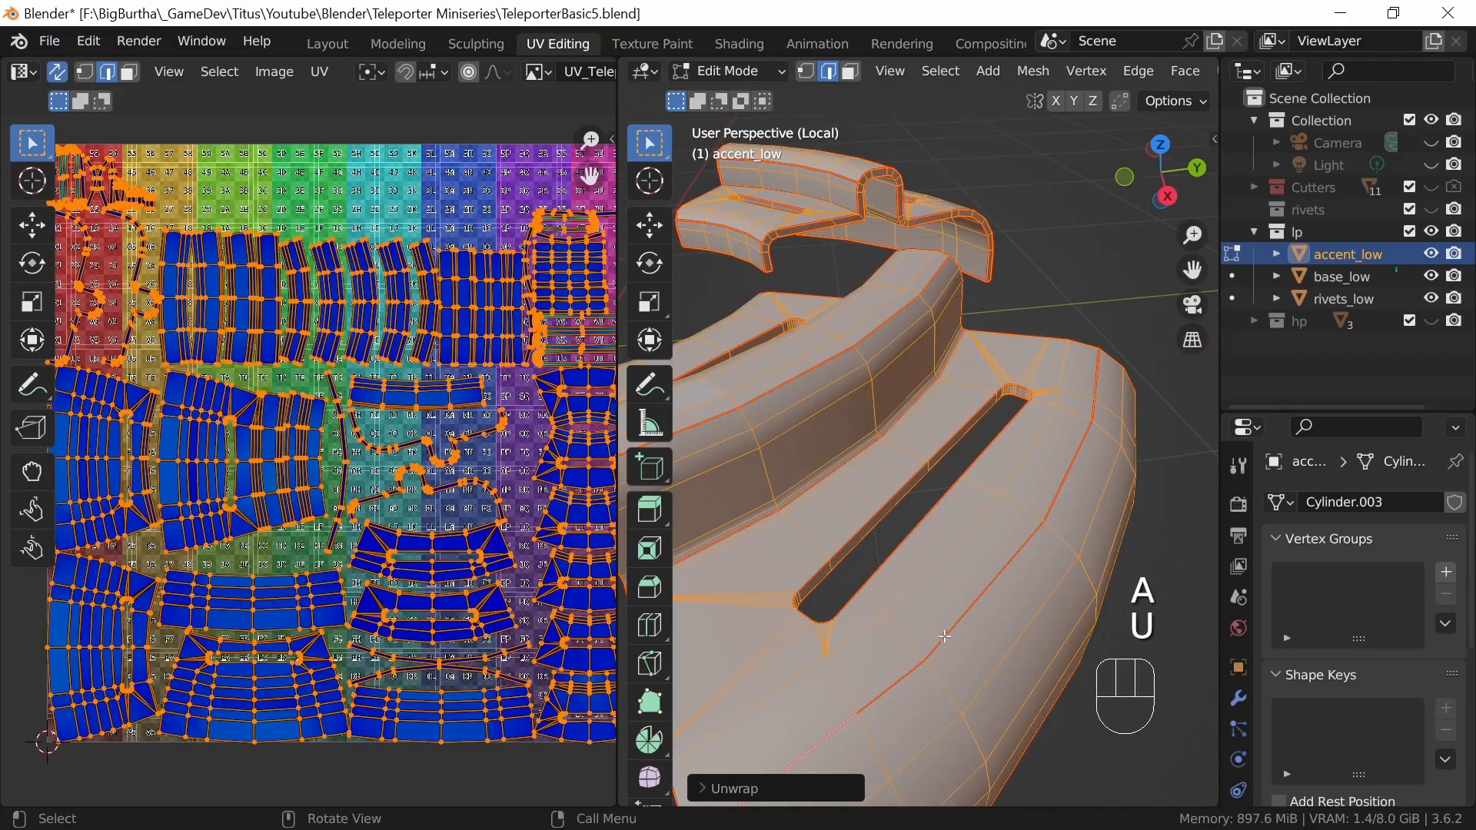
# - Highlight the large slot's edges with Circle Select and examine the matching islands in the UV layout
pyautogui.moveTo(935, 613); pyautogui.dragTo(934, 540, button='middle')
pyautogui.click(896, 522)
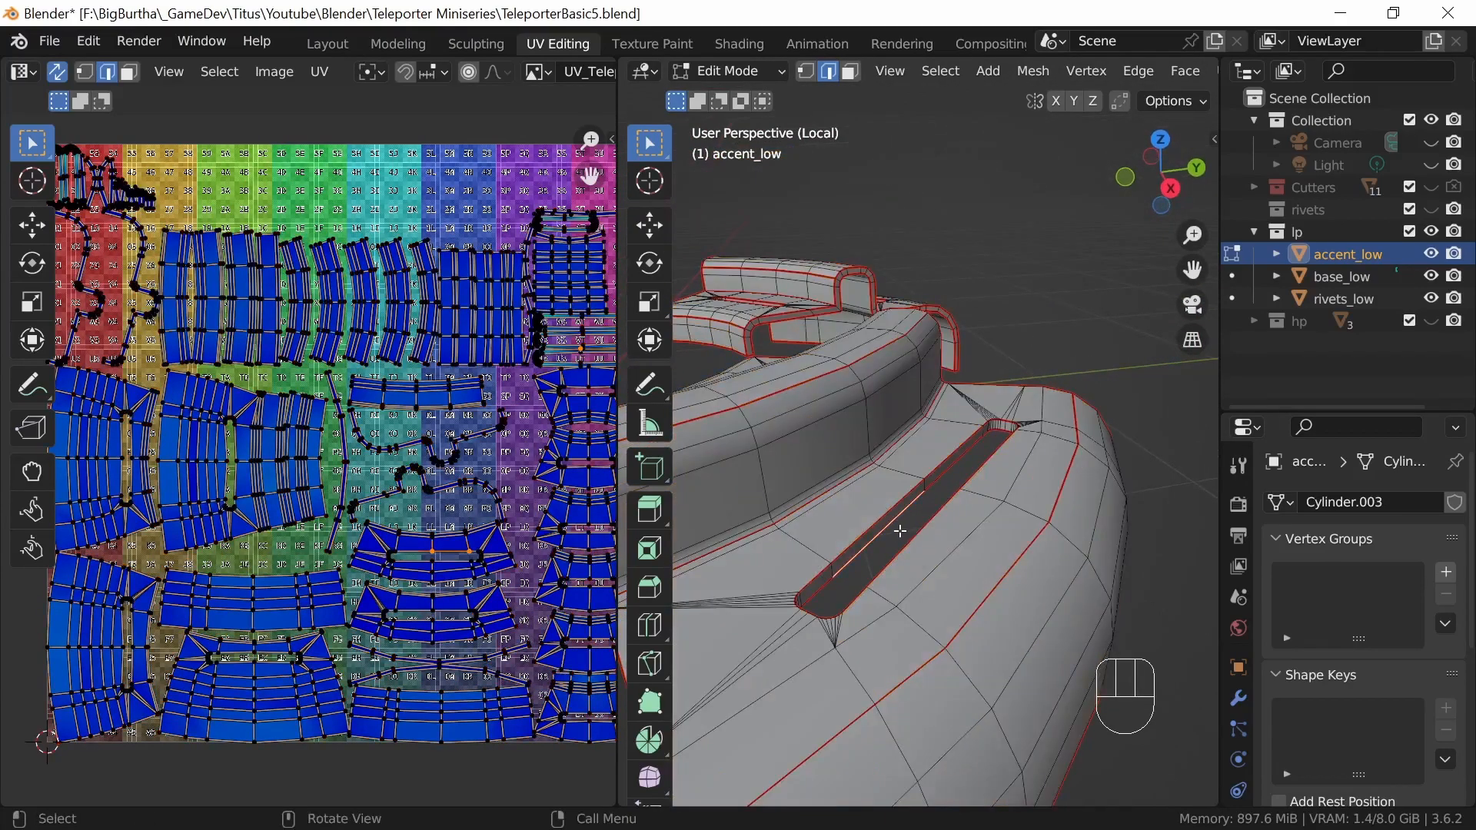
pyautogui.press('c')
pyautogui.moveTo(884, 517)
pyautogui.mouseDown()
pyautogui.moveTo(970, 444)
pyautogui.moveTo(997, 458)
pyautogui.moveTo(893, 556)
pyautogui.moveTo(815, 601)
pyautogui.moveTo(886, 557)
pyautogui.mouseUp()
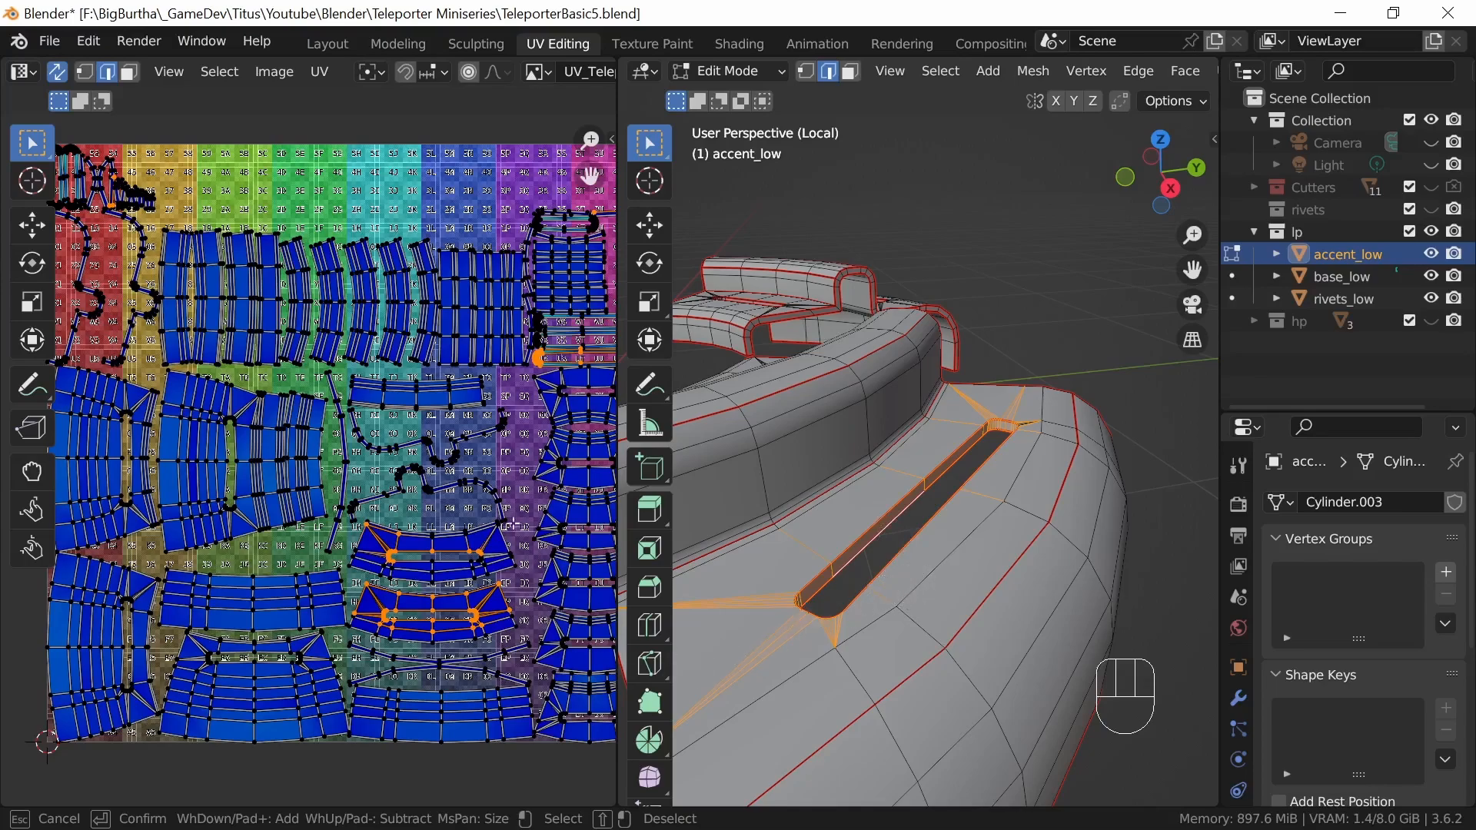
pyautogui.rightClick(889, 570)
pyautogui.keyDown('ctrl'); pyautogui.moveTo(491, 580); pyautogui.dragTo(530, 715, button='middle'); pyautogui.keyUp('ctrl')
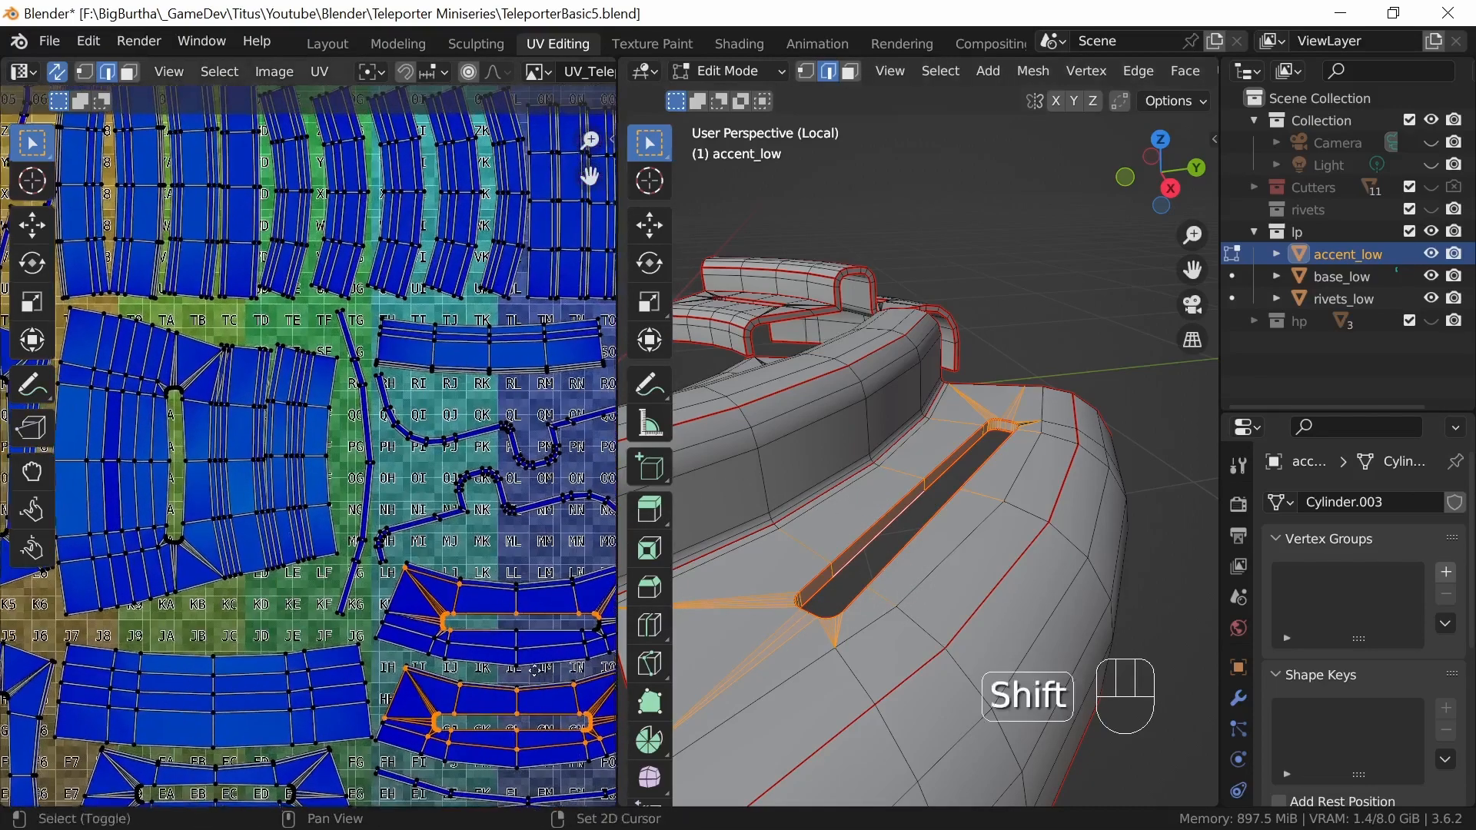
pyautogui.keyDown('shift'); pyautogui.moveTo(538, 771); pyautogui.dragTo(352, 658, button='middle'); pyautogui.keyUp('shift')
pyautogui.keyDown('shift'); pyautogui.moveTo(438, 384); pyautogui.dragTo(309, 603, button='middle'); pyautogui.keyUp('shift')
pyautogui.keyDown('shift'); pyautogui.moveTo(415, 453); pyautogui.dragTo(349, 582, button='middle'); pyautogui.keyUp('shift')
pyautogui.keyDown('ctrl'); pyautogui.moveTo(499, 421); pyautogui.dragTo(438, 580, button='middle'); pyautogui.keyUp('ctrl')
pyautogui.moveTo(973, 626); pyautogui.dragTo(980, 590, button='middle')
pyautogui.keyDown('ctrl'); pyautogui.moveTo(977, 593); pyautogui.dragTo(913, 567, button='middle'); pyautogui.keyUp('ctrl')
pyautogui.moveTo(999, 547)
pyautogui.keyDown('shift'); pyautogui.mouseDown(button='middle')
pyautogui.moveTo(985, 569)
pyautogui.moveTo(982, 552)
pyautogui.mouseUp(button='middle'); pyautogui.keyUp('shift')
# - Mark a short edge on the large slot's inner wall, near its rounded end, as a seam
pyautogui.click(984, 506)
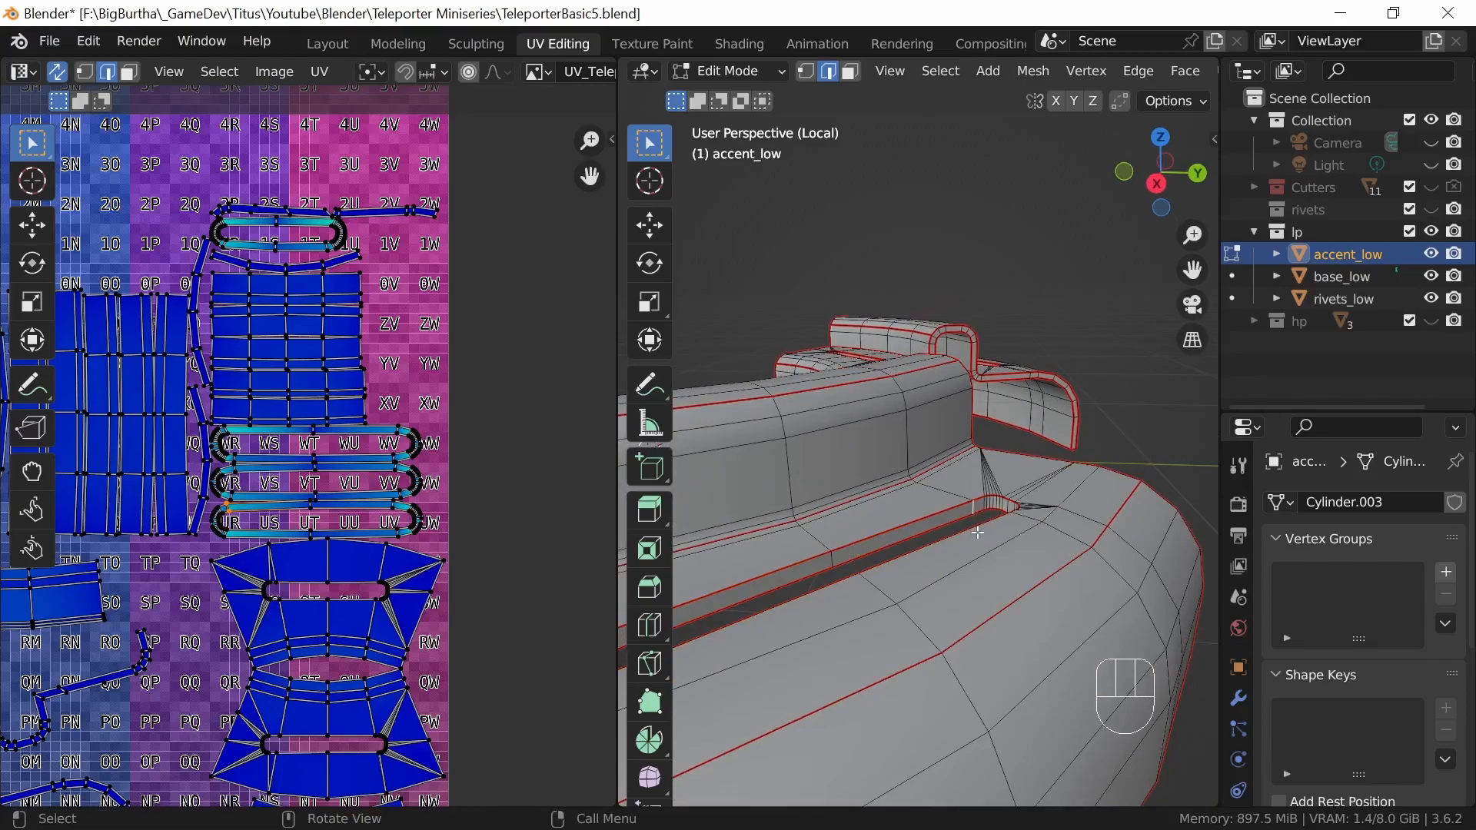
pyautogui.press('u')
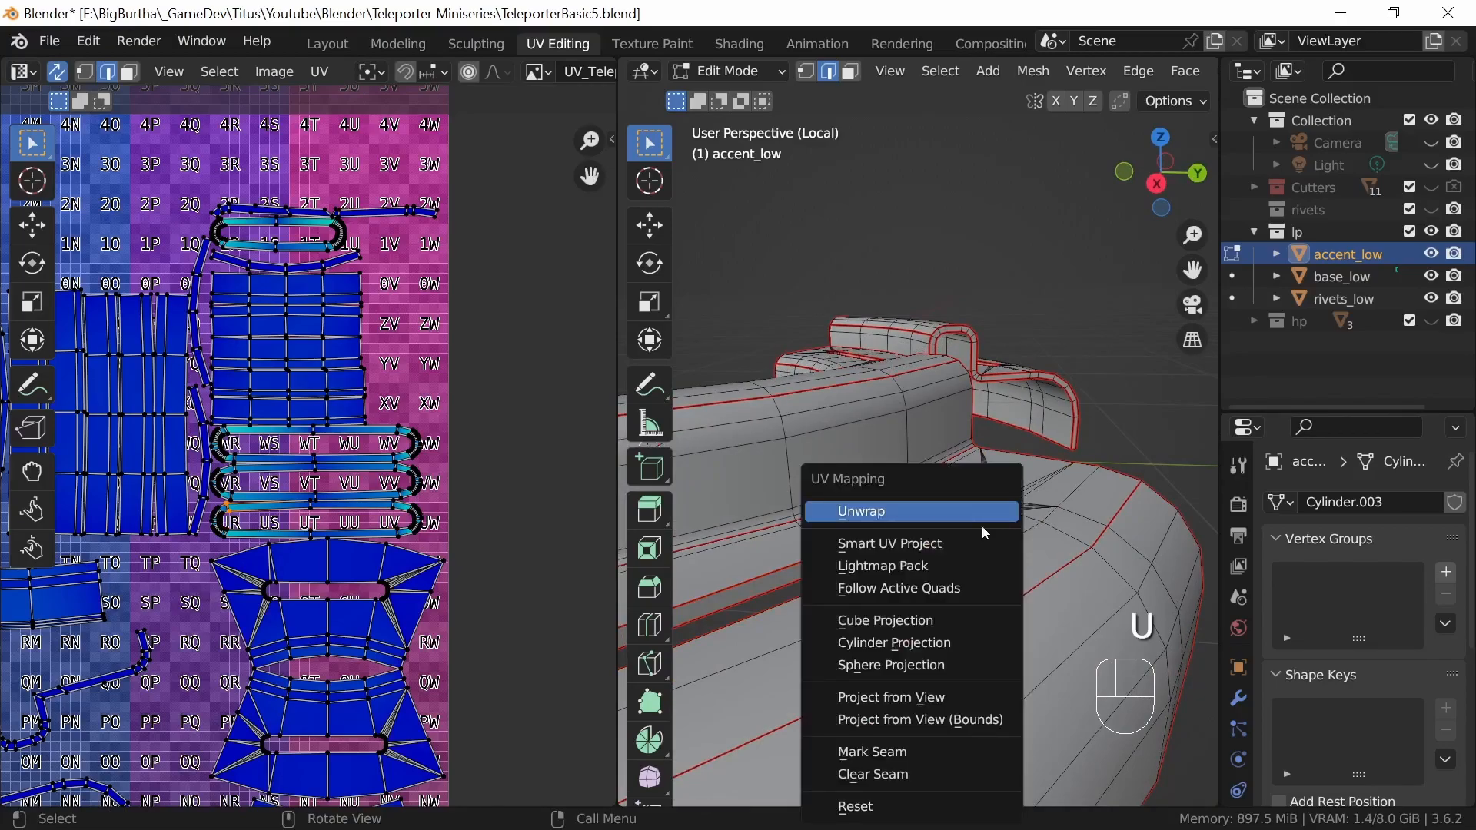
pyautogui.click(911, 750)
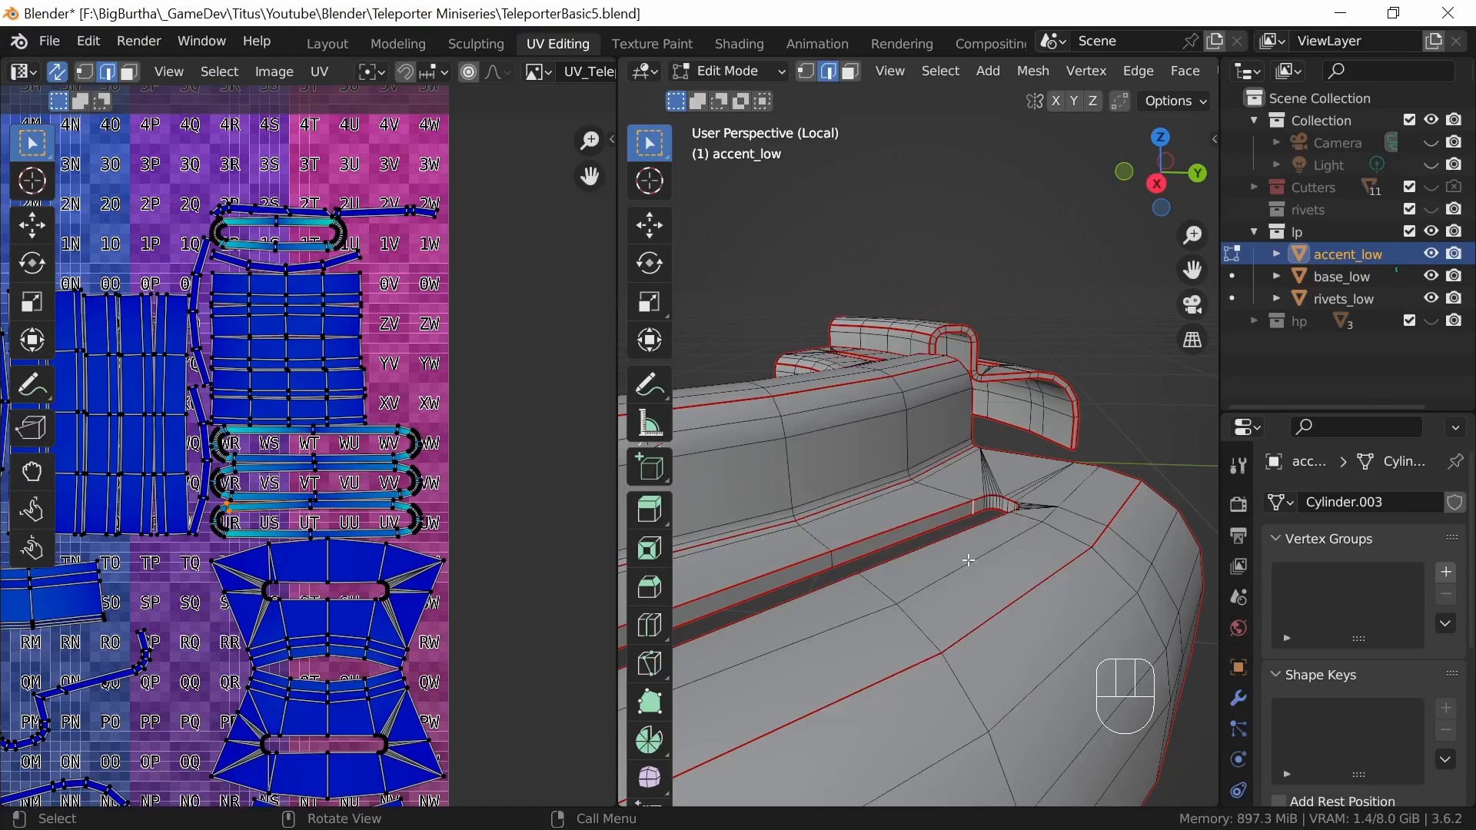
# - Unwrap the whole mesh again and check the large slot's wall edge against the new UV layout
pyautogui.press('a')
pyautogui.press('u')
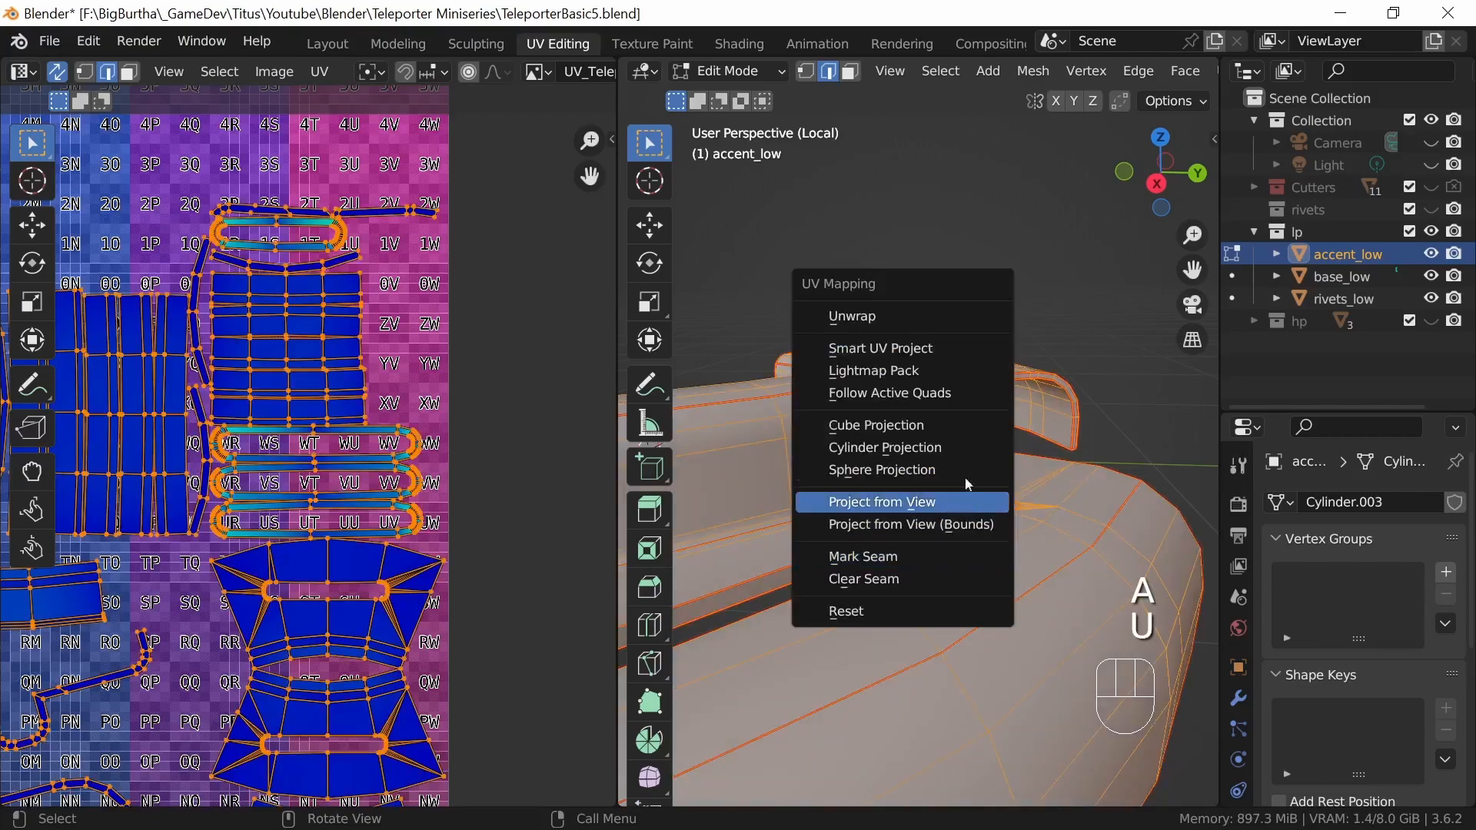
pyautogui.click(948, 319)
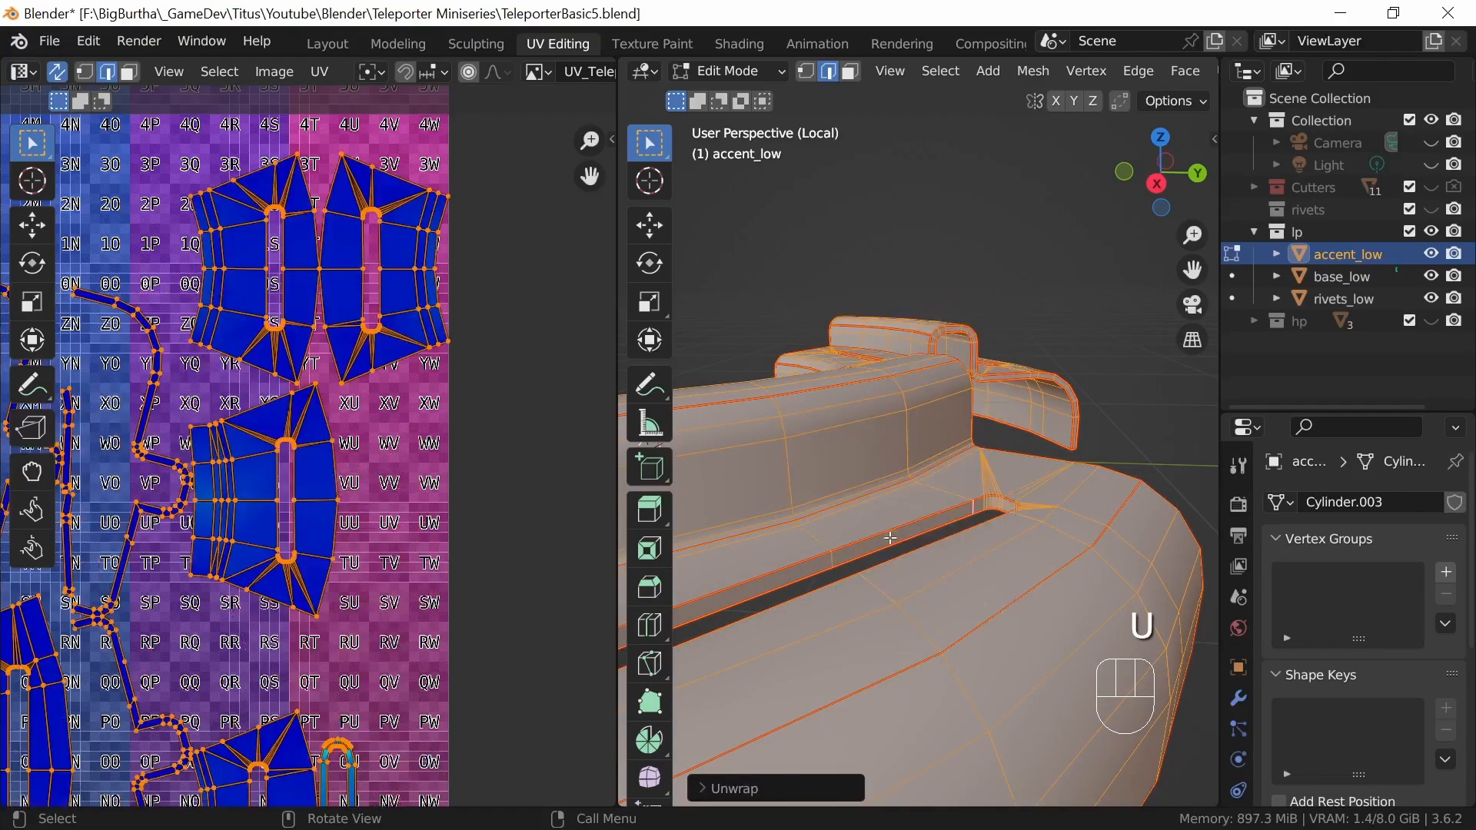
pyautogui.press('shift')
pyautogui.click(953, 516)
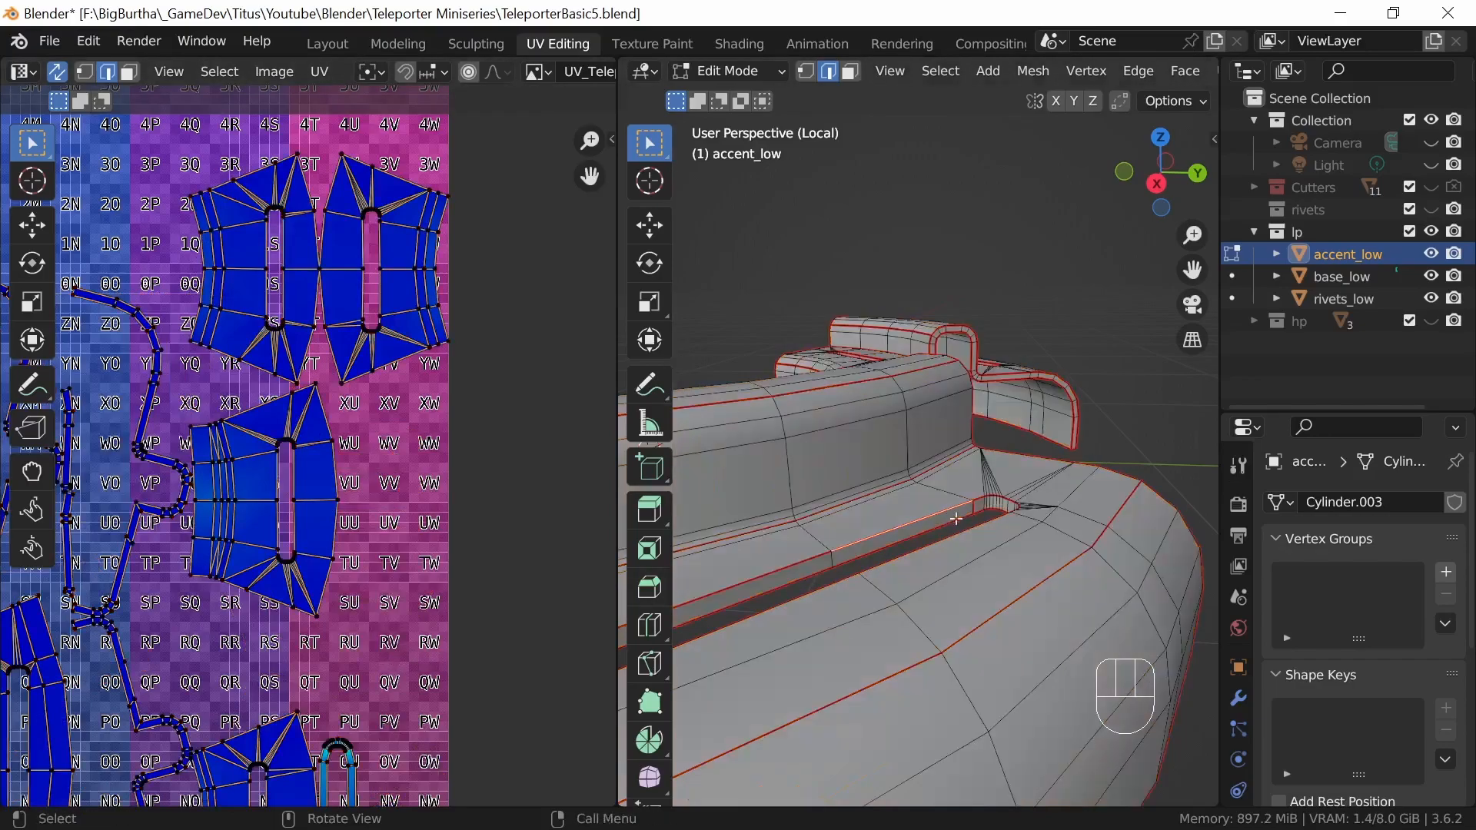
pyautogui.keyDown('shift'); pyautogui.moveTo(947, 571); pyautogui.dragTo(1003, 591, button='middle'); pyautogui.keyUp('shift')
pyautogui.keyDown('ctrl'); pyautogui.moveTo(309, 608); pyautogui.dragTo(306, 661, button='middle'); pyautogui.keyUp('ctrl')
pyautogui.keyDown('shift'); pyautogui.moveTo(306, 660); pyautogui.dragTo(590, 590, button='middle'); pyautogui.keyUp('shift')
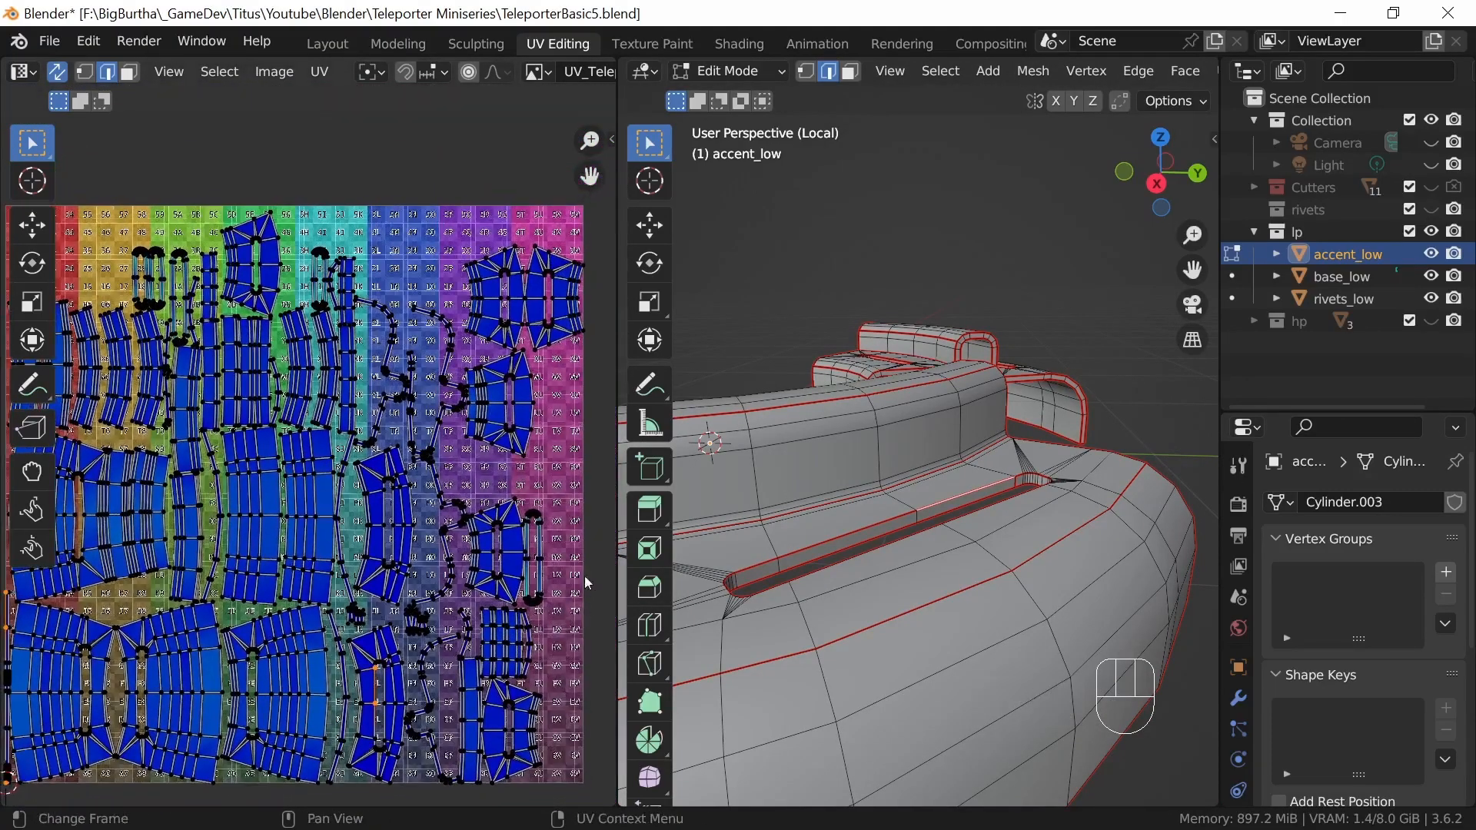
# - Mark a short inner-wall edge at the rounded end of the next slot as a seam
pyautogui.moveTo(961, 578); pyautogui.dragTo(1130, 595, button='middle')
pyautogui.moveTo(888, 573); pyautogui.dragTo(793, 548, button='middle')
pyautogui.keyDown('shift'); pyautogui.moveTo(990, 504); pyautogui.dragTo(867, 576, button='middle'); pyautogui.keyUp('shift')
pyautogui.moveTo(852, 611); pyautogui.dragTo(953, 603, button='middle')
pyautogui.keyDown('shift'); pyautogui.moveTo(952, 631); pyautogui.dragTo(1036, 609, button='middle'); pyautogui.keyUp('shift')
pyautogui.moveTo(884, 685)
pyautogui.mouseDown(button='middle')
pyautogui.moveTo(928, 672)
pyautogui.moveTo(898, 692)
pyautogui.mouseUp(button='middle')
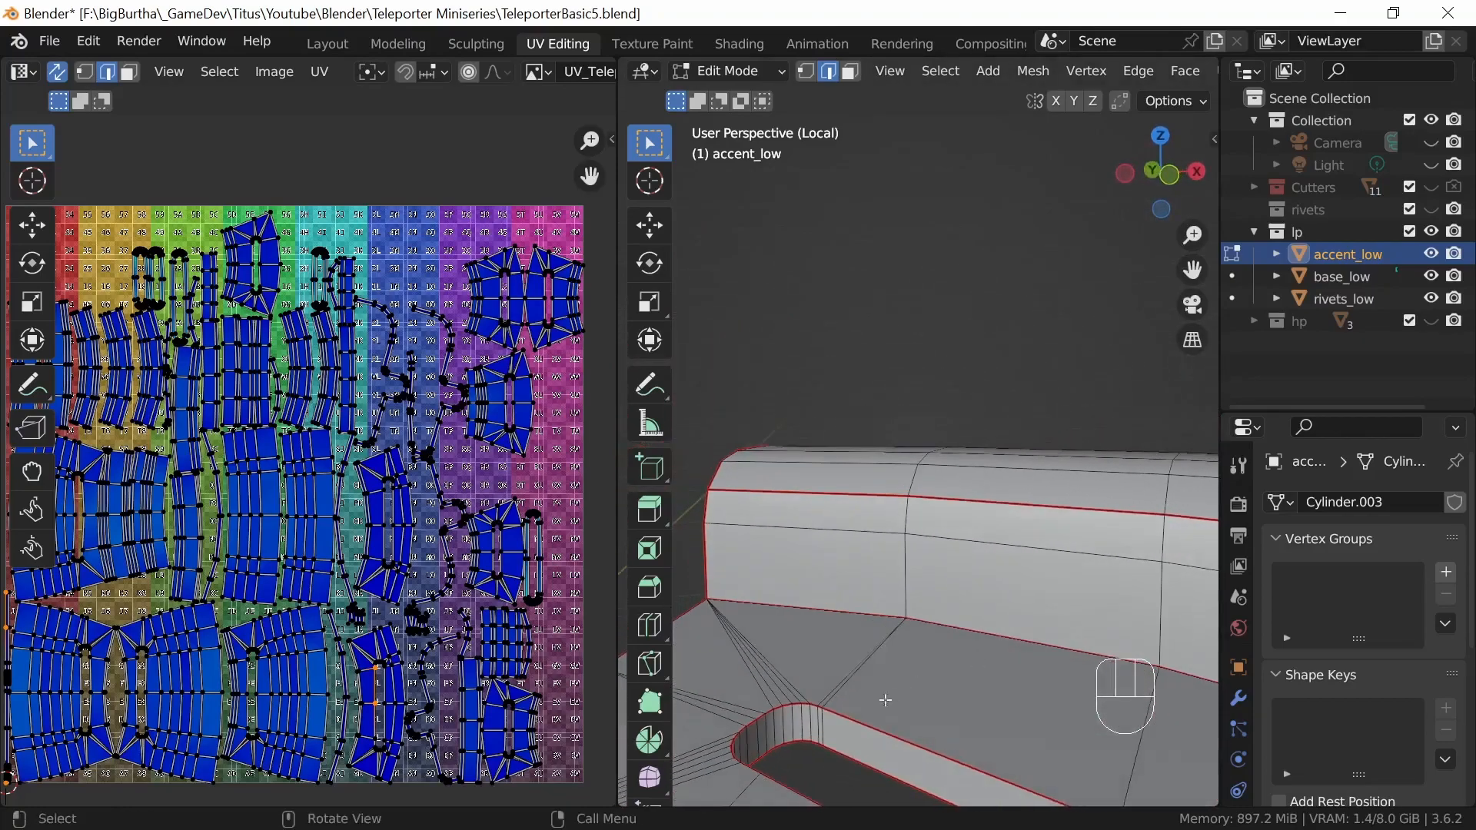
pyautogui.press('u')
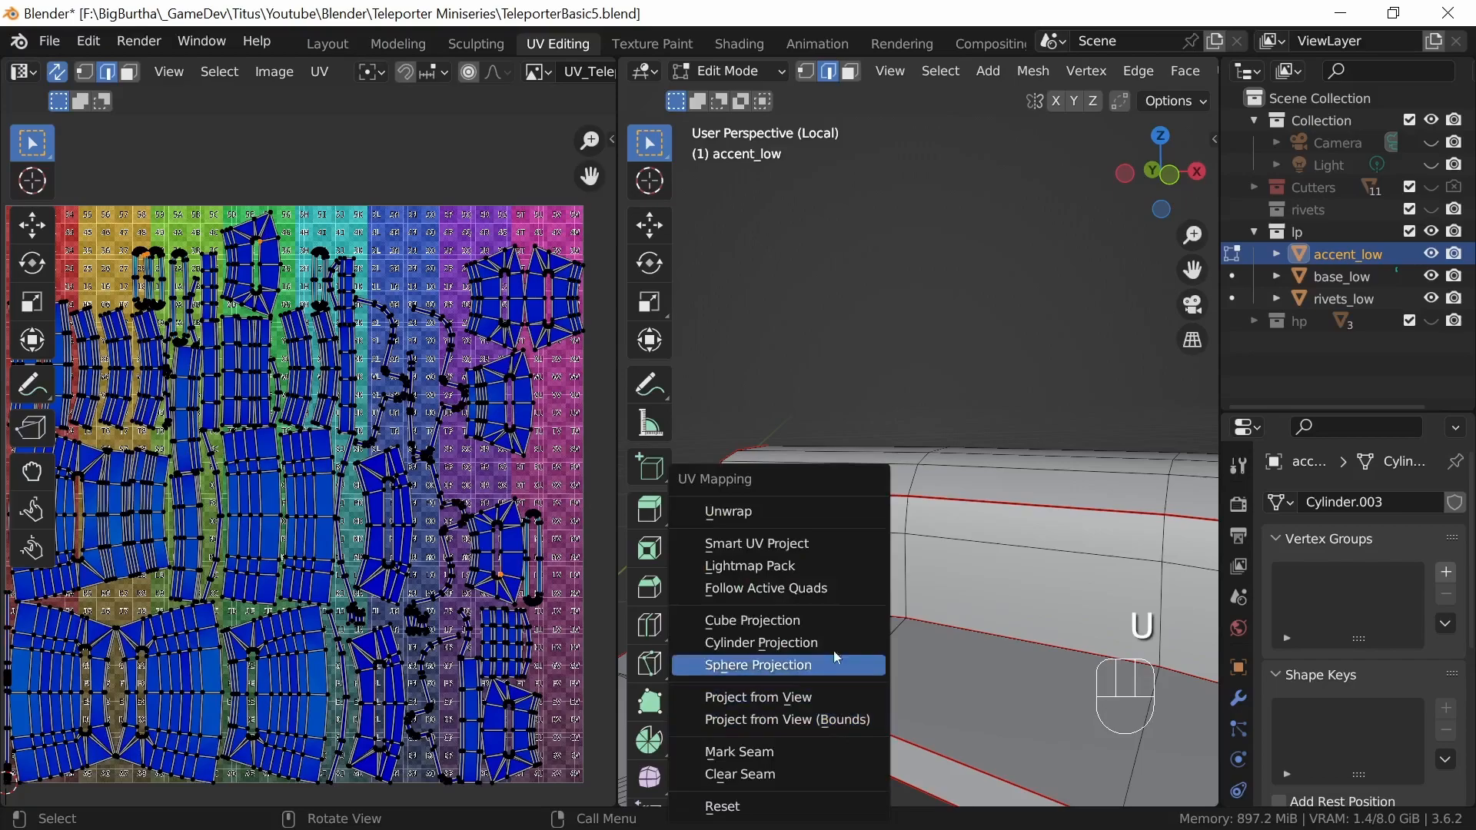
pyautogui.click(809, 752)
# - Select the entire mesh and unwrap it with the added slot-wall seam
pyautogui.press('a')
pyautogui.press('u')
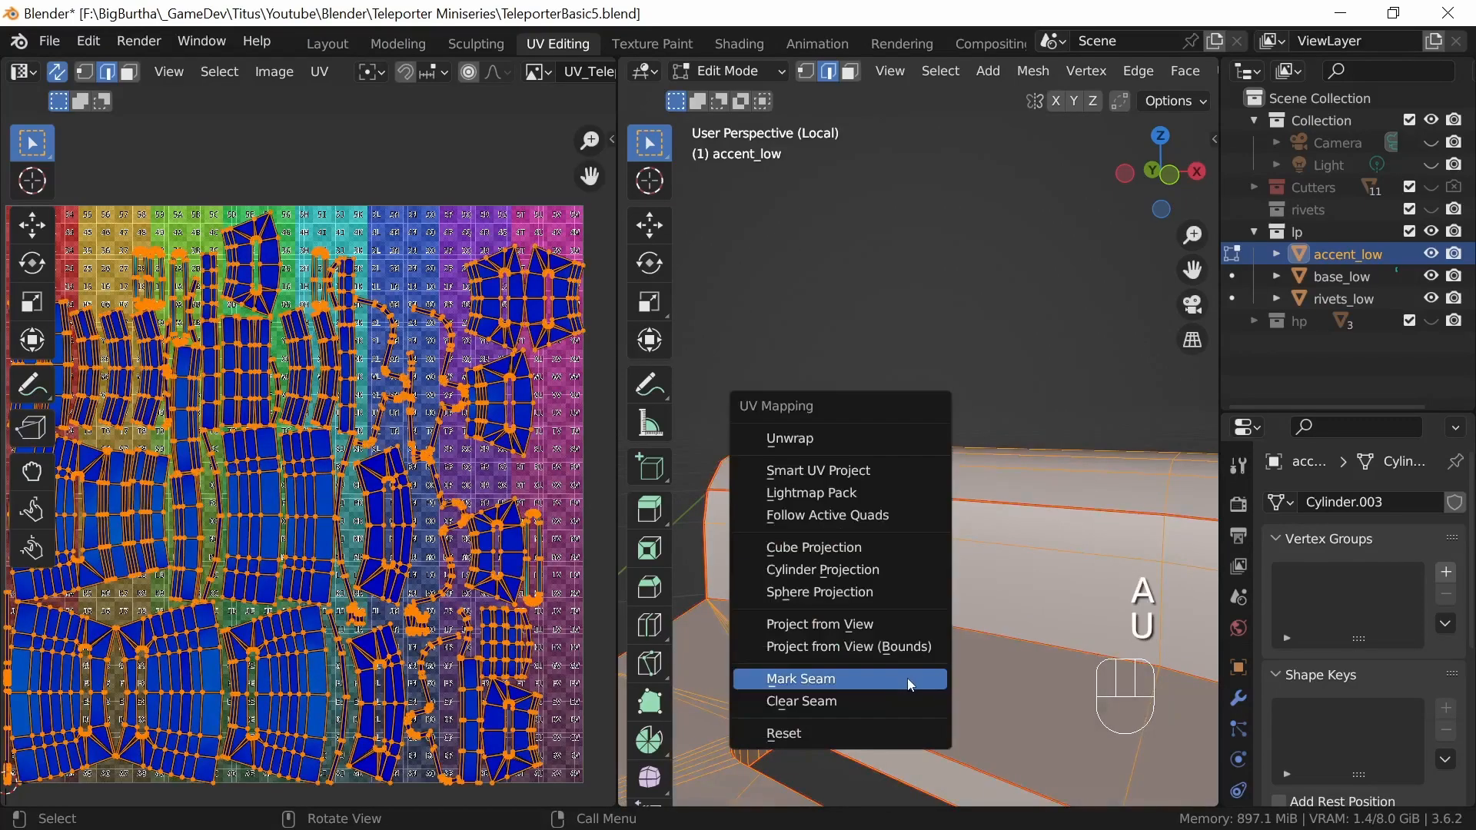
pyautogui.click(891, 446)
# - Select the linked accent piece containing the ridge and slot, and examine its islands in the UV layout
pyautogui.moveTo(1015, 624); pyautogui.dragTo(961, 742, button='middle')
pyautogui.keyDown('ctrl'); pyautogui.moveTo(963, 542); pyautogui.dragTo(984, 662, button='middle'); pyautogui.keyUp('ctrl')
pyautogui.moveTo(1130, 601); pyautogui.dragTo(999, 541, button='middle')
pyautogui.click(1006, 520)
pyautogui.press('l')
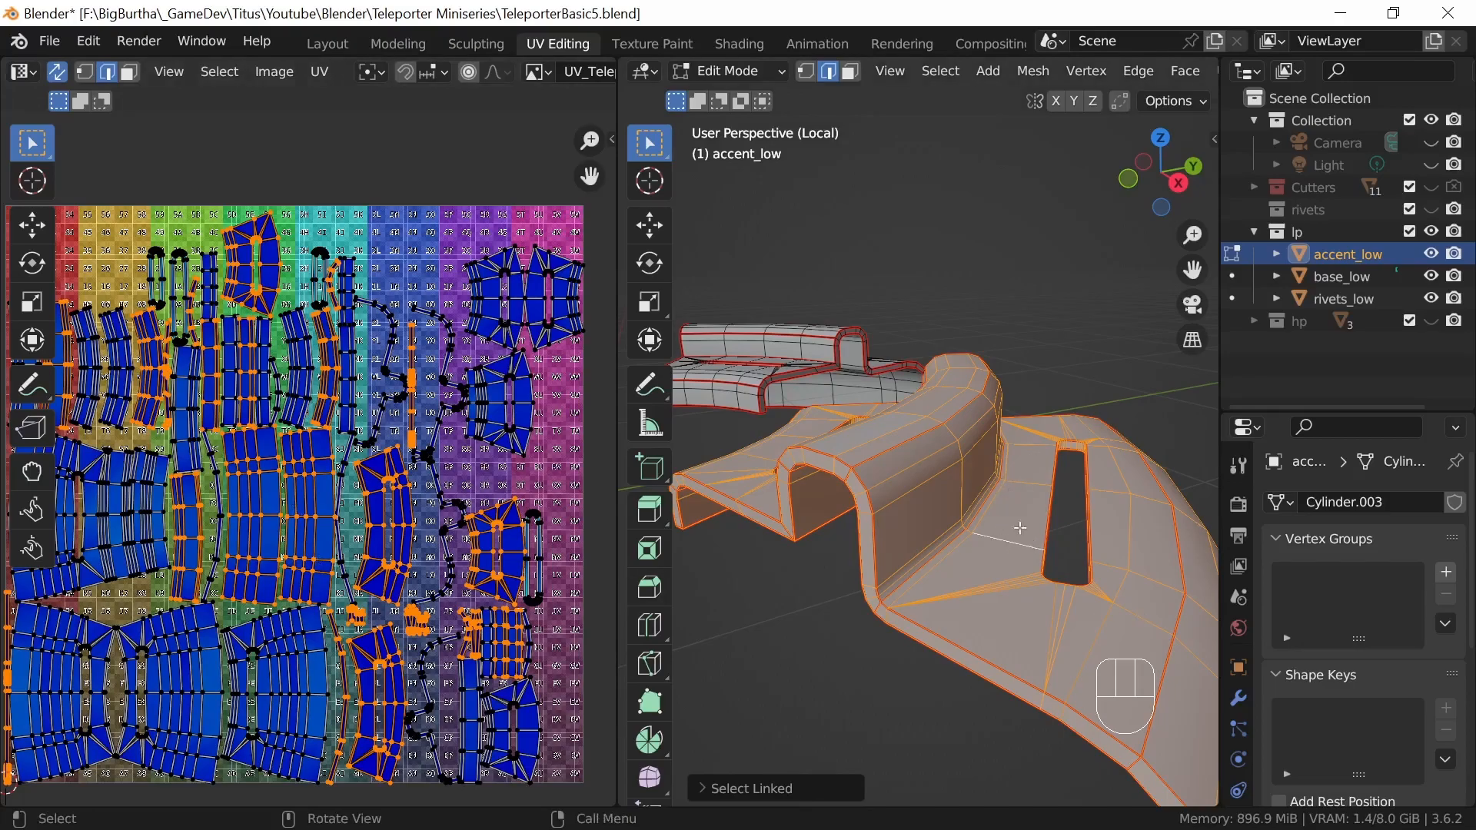
pyautogui.keyDown('ctrl'); pyautogui.moveTo(425, 676); pyautogui.dragTo(478, 576, button='middle'); pyautogui.keyUp('ctrl')
pyautogui.keyDown('shift'); pyautogui.moveTo(392, 542); pyautogui.dragTo(528, 725, button='middle'); pyautogui.keyUp('shift')
pyautogui.moveTo(539, 665)
pyautogui.keyDown('shift'); pyautogui.mouseDown(button='middle')
pyautogui.moveTo(392, 572)
pyautogui.moveTo(470, 573)
pyautogui.moveTo(478, 538)
pyautogui.mouseUp(button='middle'); pyautogui.keyUp('shift')
pyautogui.moveTo(471, 615)
pyautogui.keyDown('shift'); pyautogui.mouseDown(button='middle')
pyautogui.moveTo(478, 496)
pyautogui.moveTo(523, 601)
pyautogui.mouseUp(button='middle'); pyautogui.keyUp('shift')
pyautogui.keyDown('ctrl'); pyautogui.moveTo(523, 601); pyautogui.dragTo(525, 650, button='middle'); pyautogui.keyUp('ctrl')
pyautogui.keyDown('shift'); pyautogui.moveTo(528, 615); pyautogui.dragTo(544, 662, button='middle'); pyautogui.keyUp('shift')
# - Select the linked geometry of another accent piece and frame it in the 3D view
pyautogui.moveTo(1018, 501); pyautogui.dragTo(987, 596, button='middle')
pyautogui.moveTo(1022, 530); pyautogui.dragTo(914, 549, button='middle')
pyautogui.keyDown('shift'); pyautogui.moveTo(1058, 422); pyautogui.dragTo(787, 622, button='middle'); pyautogui.keyUp('shift')
pyautogui.moveTo(933, 525); pyautogui.dragTo(848, 532, button='middle')
pyautogui.keyDown('ctrl'); pyautogui.moveTo(979, 614); pyautogui.dragTo(1012, 416, button='middle'); pyautogui.keyUp('ctrl')
pyautogui.moveTo(975, 570); pyautogui.dragTo(1040, 519, button='middle')
pyautogui.keyDown('shift'); pyautogui.moveTo(926, 577); pyautogui.dragTo(1061, 540, button='middle'); pyautogui.keyUp('shift')
pyautogui.keyDown('shift'); pyautogui.moveTo(910, 560); pyautogui.dragTo(1026, 560, button='middle'); pyautogui.keyUp('shift')
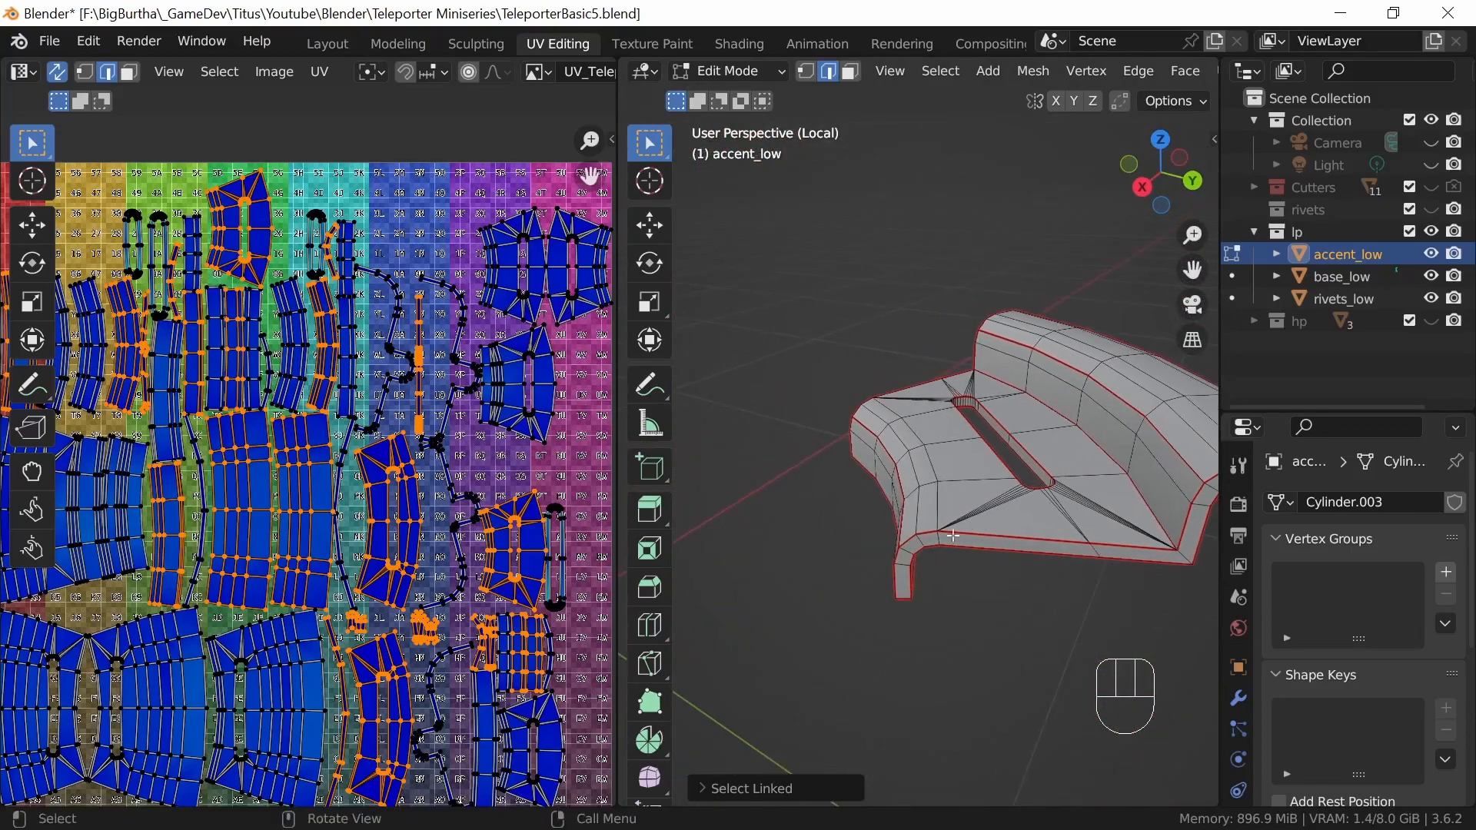
pyautogui.click(924, 525)
pyautogui.press('l')
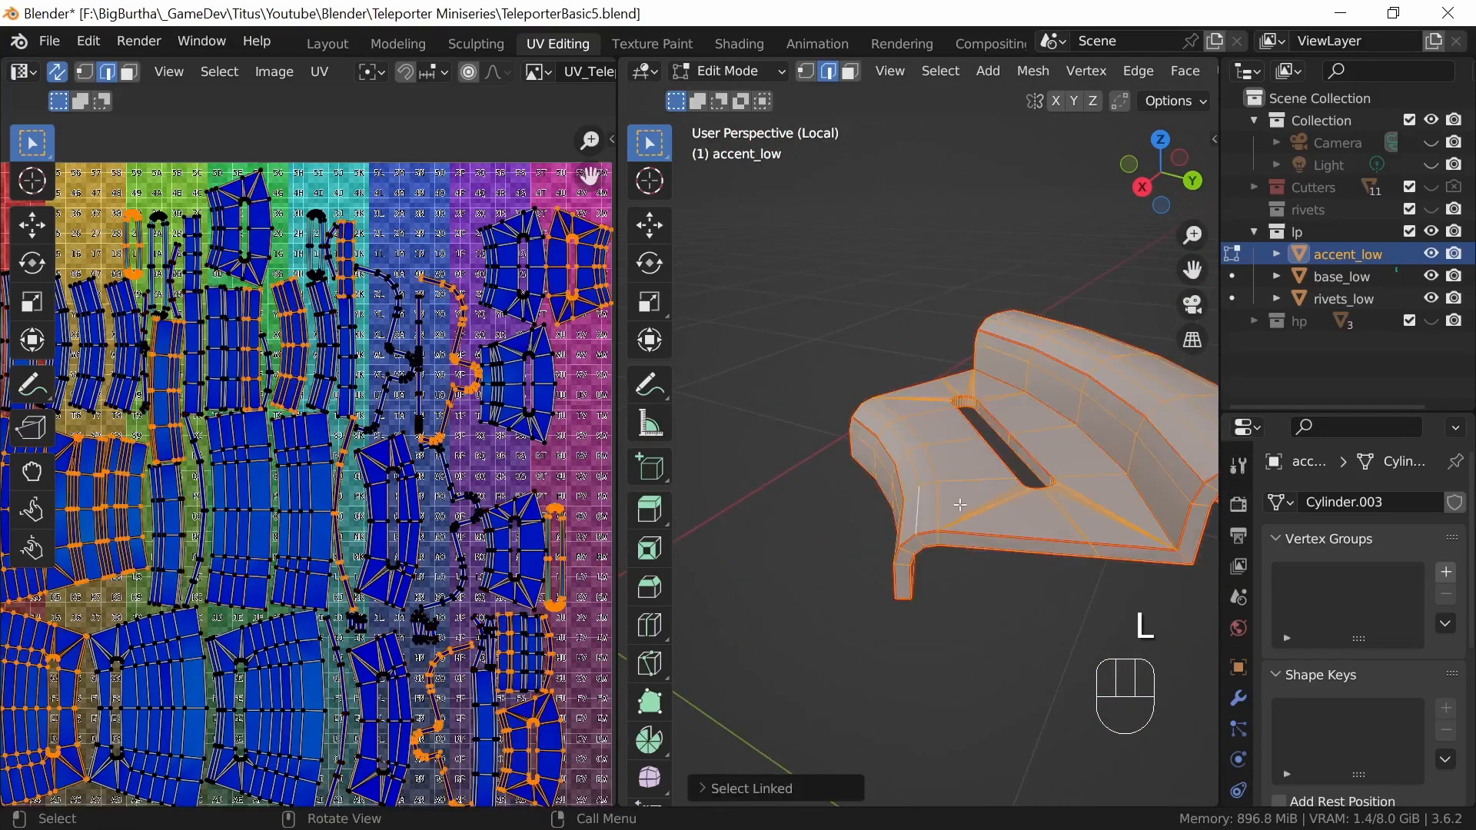
pyautogui.click(891, 73)
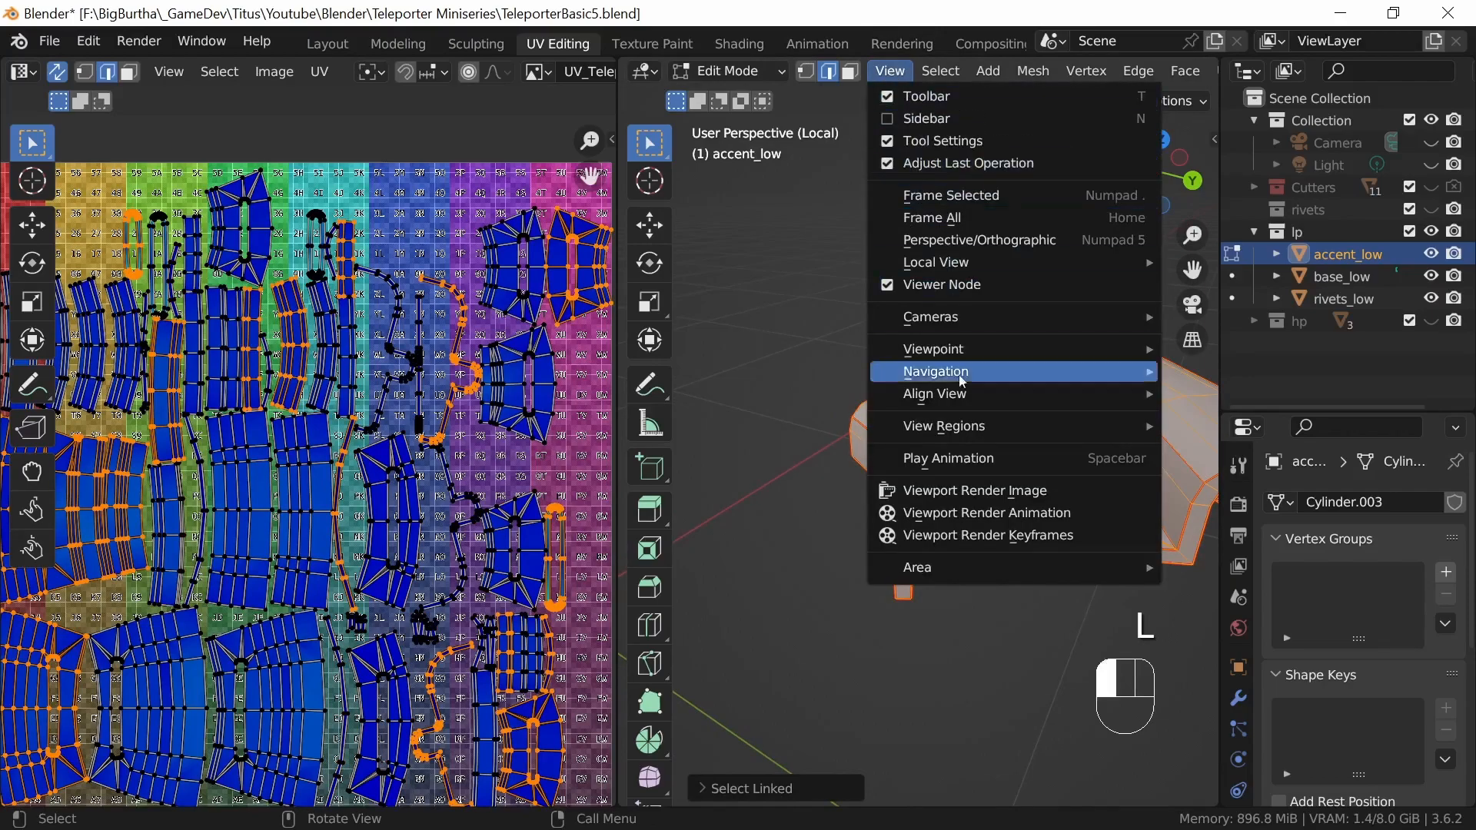
pyautogui.click(984, 196)
pyautogui.moveTo(957, 511); pyautogui.dragTo(1007, 545, button='middle')
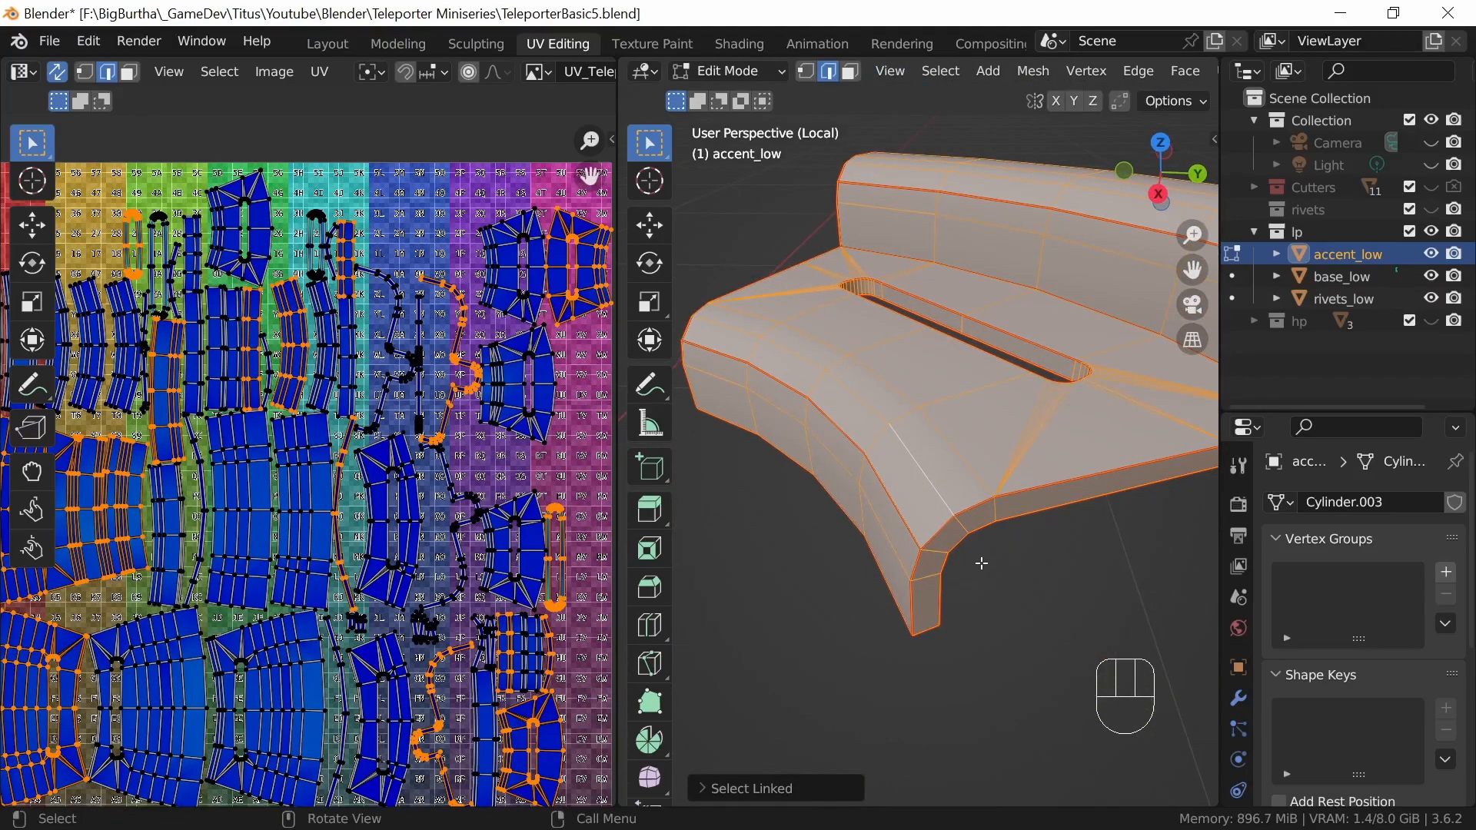
# - Mark the lengthwise edge loop along this piece's outer bend, beside its slot, as a seam
pyautogui.hotkey('alt', 'a')
pyautogui.keyDown('alt'); pyautogui.click(897, 514); pyautogui.keyUp('alt')
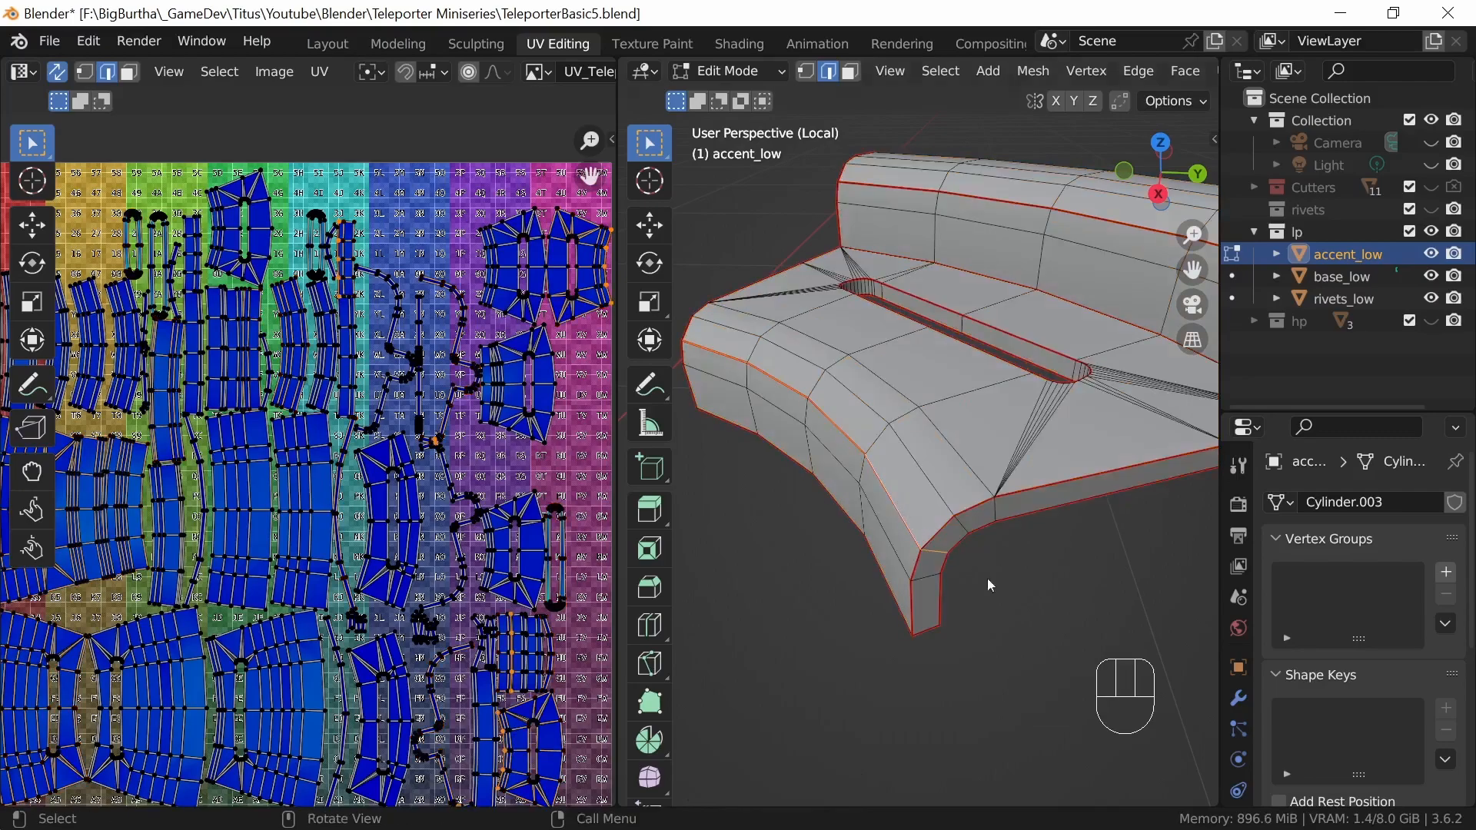
pyautogui.moveTo(989, 586); pyautogui.dragTo(943, 547, button='middle')
pyautogui.press('u')
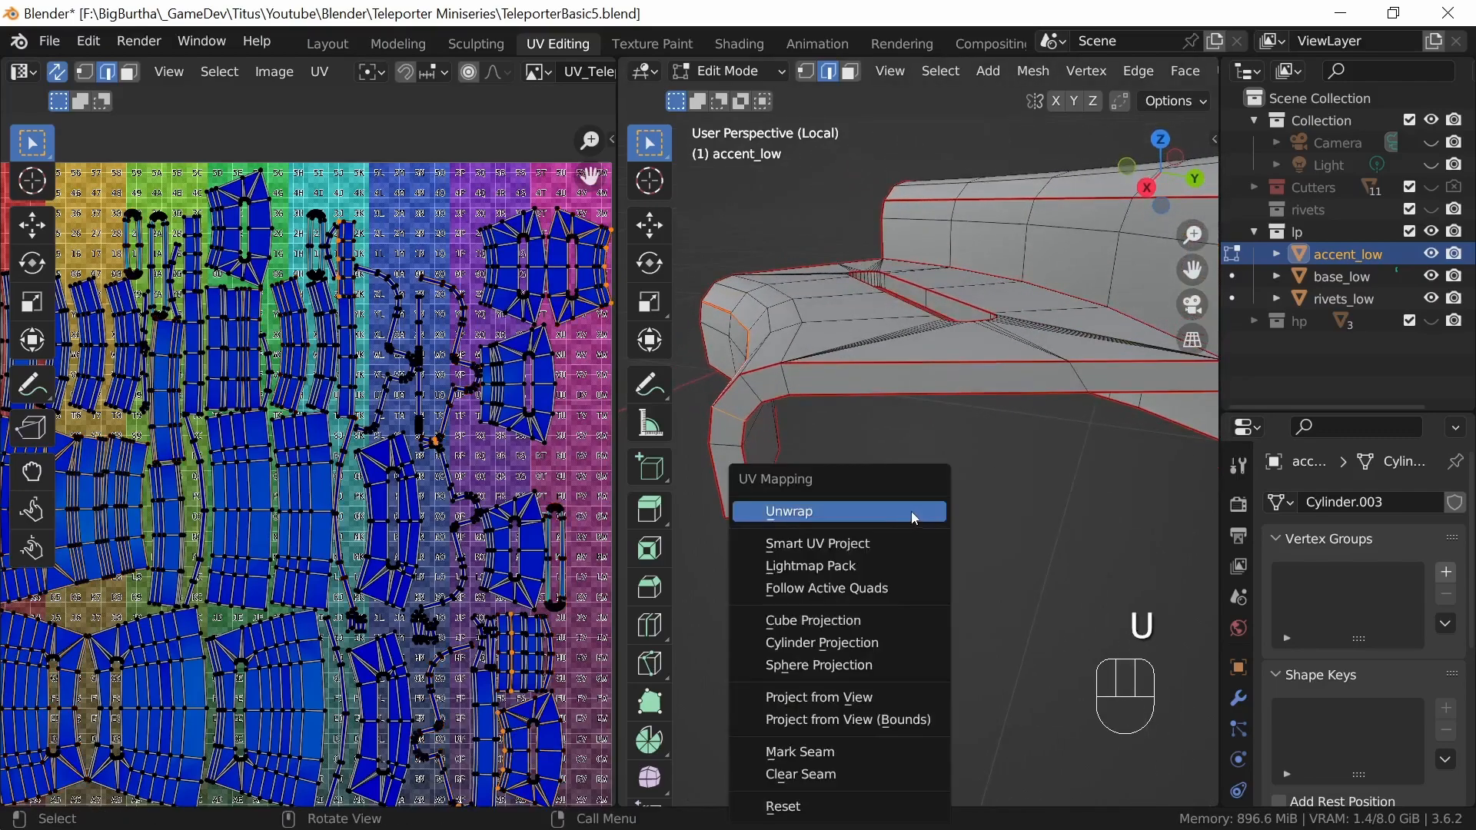
pyautogui.click(876, 759)
# - Mark the short rim edges at the sharp corners of the ridge's base as seams
pyautogui.keyDown('shift'); pyautogui.moveTo(880, 731); pyautogui.dragTo(925, 617, button='middle'); pyautogui.keyUp('shift')
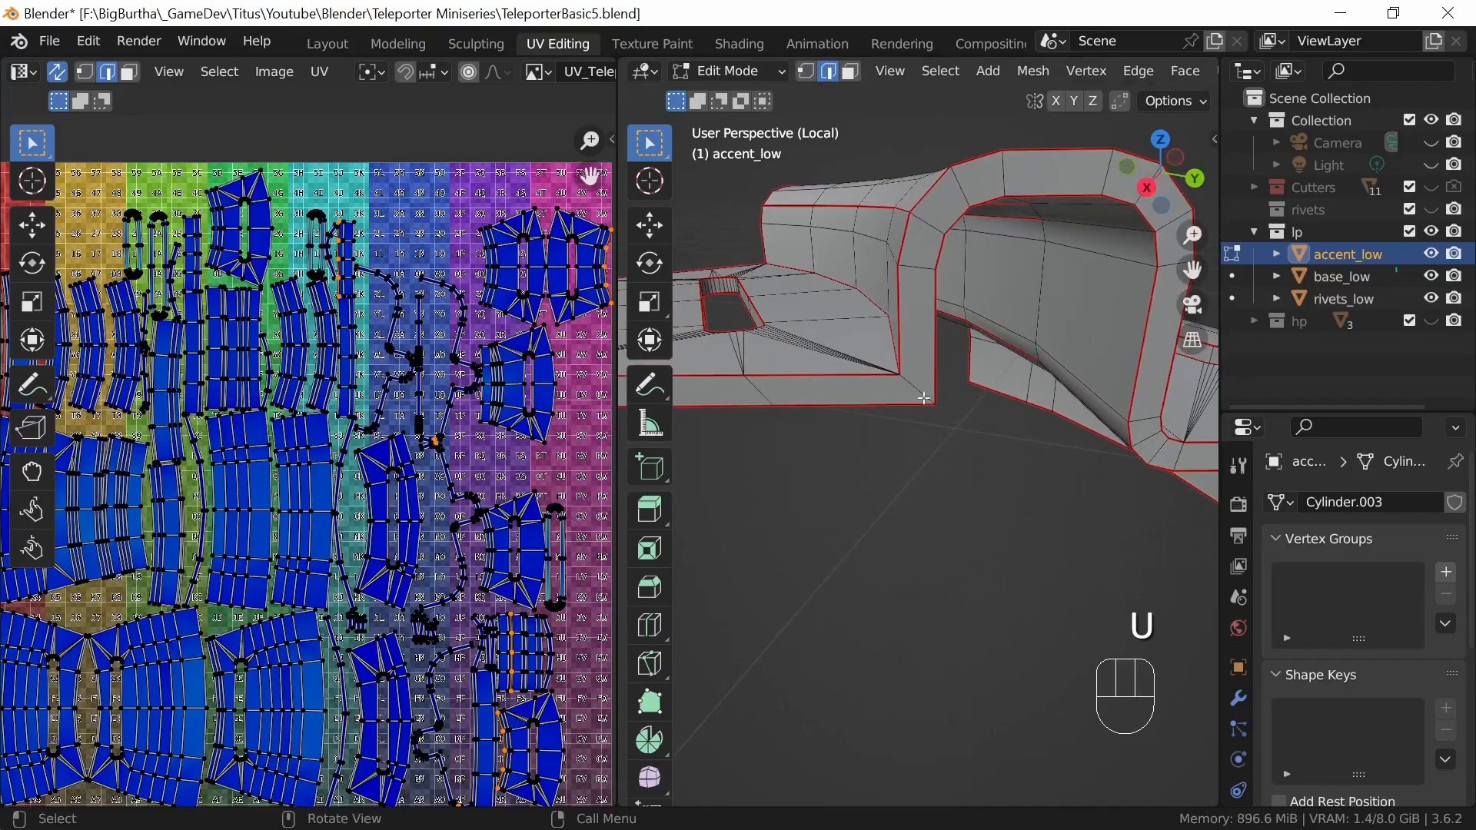
pyautogui.moveTo(951, 454); pyautogui.dragTo(1056, 463, button='middle')
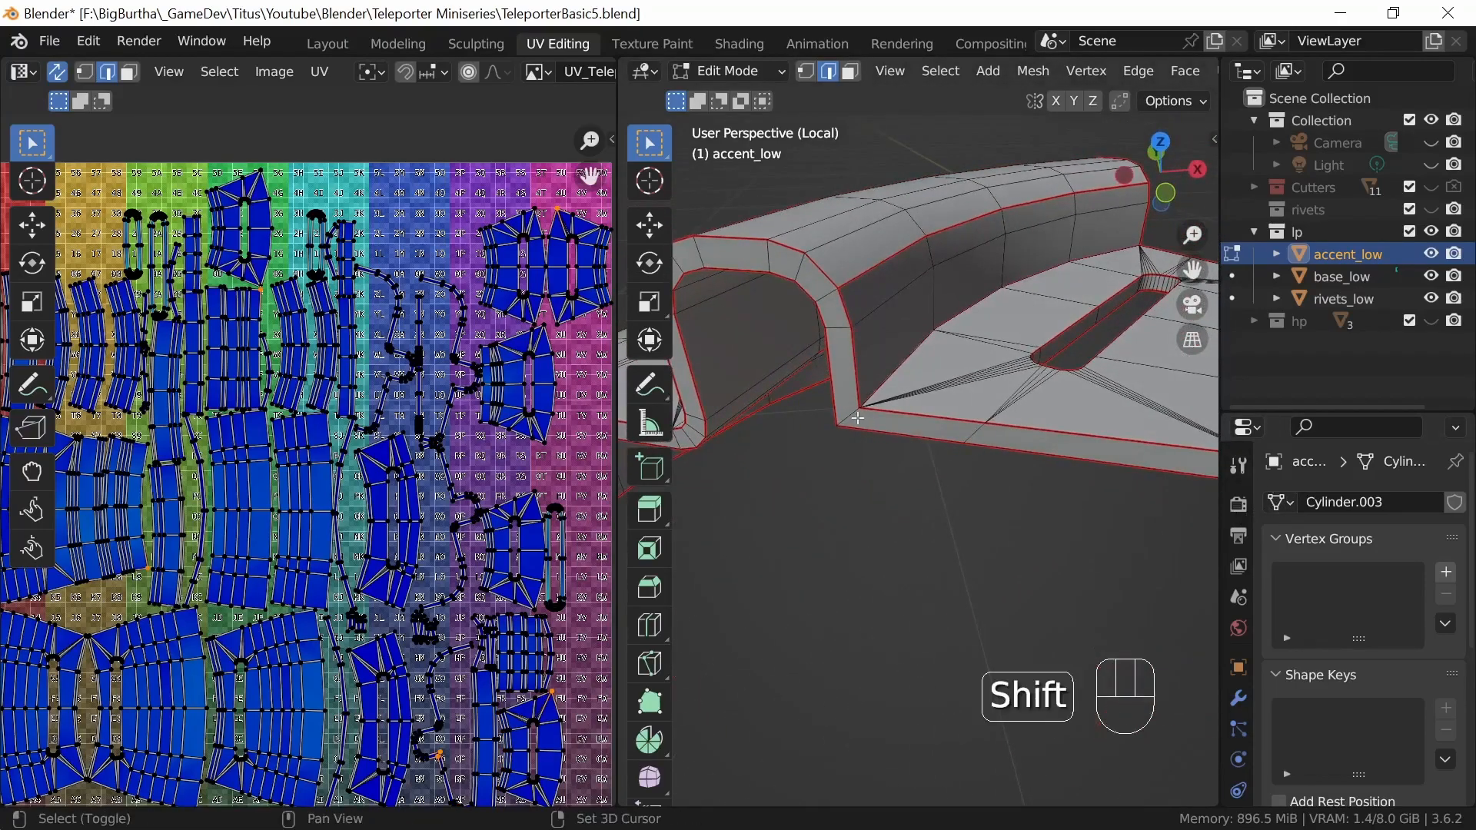
pyautogui.moveTo(999, 538); pyautogui.dragTo(779, 580, button='middle')
pyautogui.moveTo(1049, 528)
pyautogui.mouseDown(button='middle')
pyautogui.moveTo(1028, 493)
pyautogui.moveTo(1039, 541)
pyautogui.mouseUp(button='middle')
pyautogui.press('u')
pyautogui.click(1013, 521)
# - Mark the edge loops along both upper bends of the ridge as seams
pyautogui.moveTo(961, 360); pyautogui.dragTo(930, 400, button='middle')
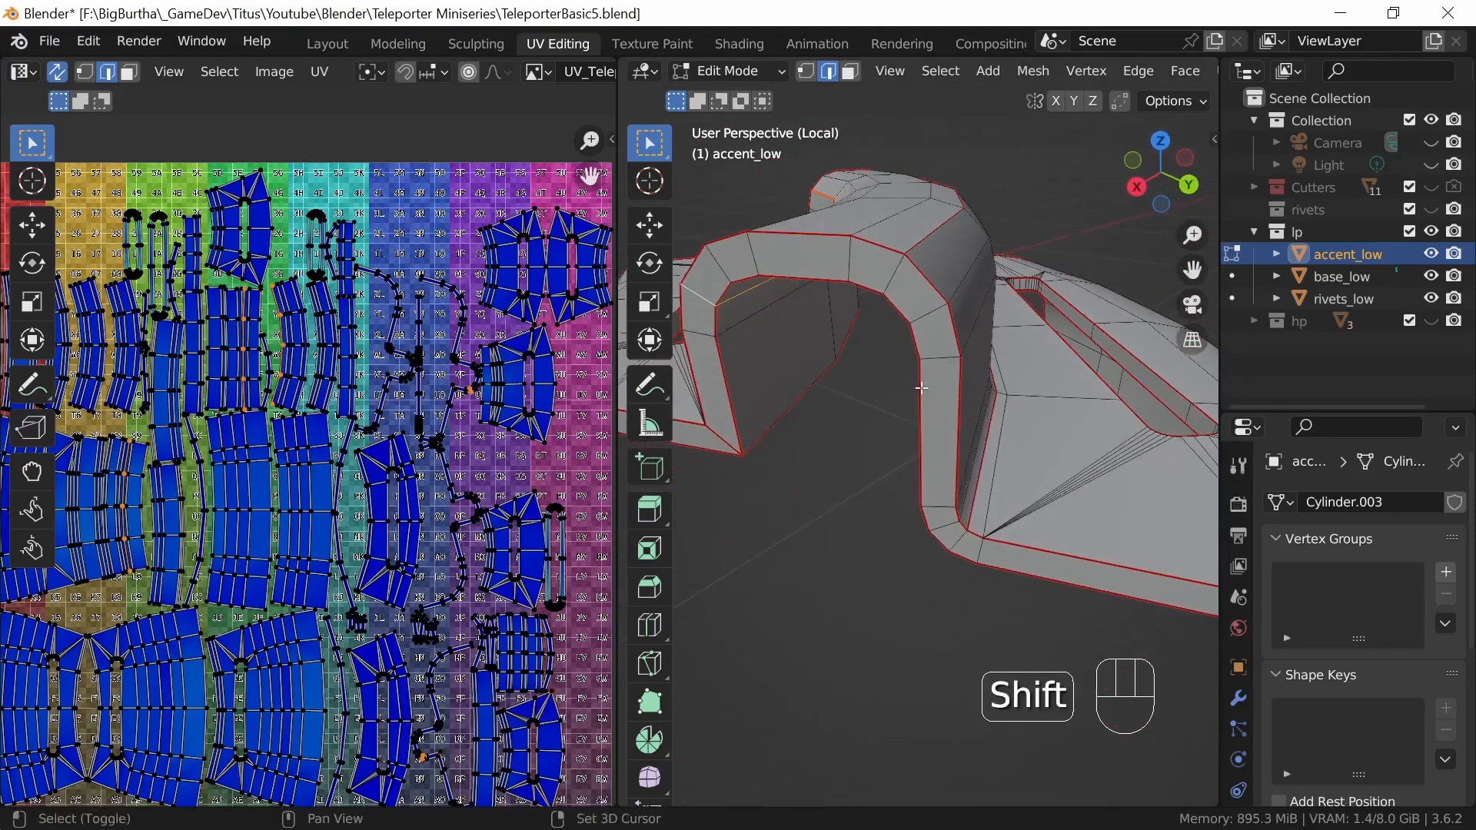
pyautogui.keyDown('alt'); pyautogui.keyDown('shift'); pyautogui.click(950, 416); pyautogui.keyUp('shift'); pyautogui.keyUp('alt')
pyautogui.press('u')
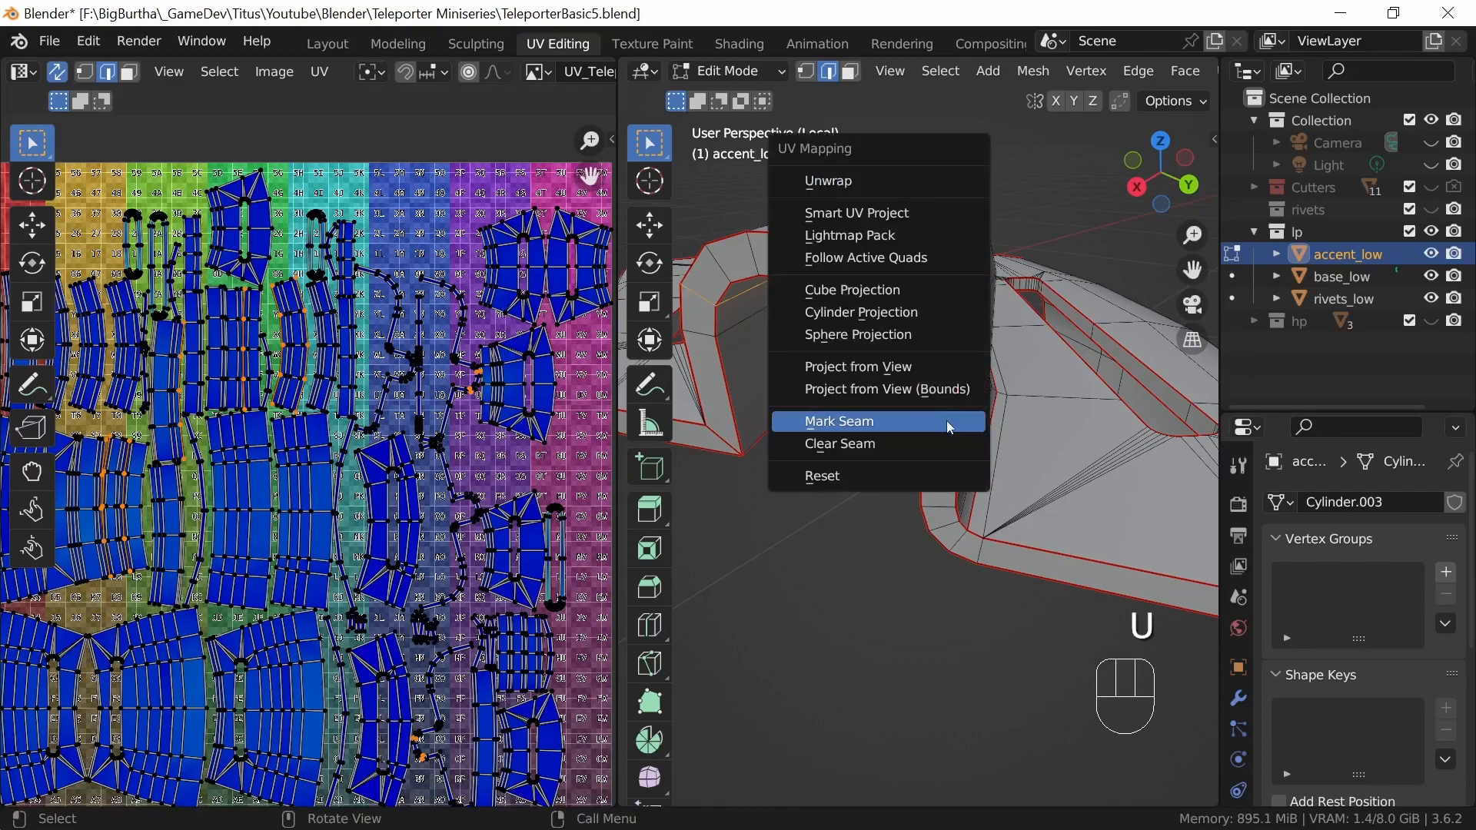
pyautogui.click(941, 418)
# - Clear the seams from the adjacent edge loops on both sides of the ridge's underside
pyautogui.moveTo(941, 418)
pyautogui.mouseDown(button='middle')
pyautogui.moveTo(968, 417)
pyautogui.moveTo(964, 430)
pyautogui.mouseUp(button='middle')
pyautogui.keyDown('shift'); pyautogui.moveTo(948, 354); pyautogui.dragTo(939, 423, button='middle'); pyautogui.keyUp('shift')
pyautogui.moveTo(939, 419); pyautogui.dragTo(922, 343, button='middle')
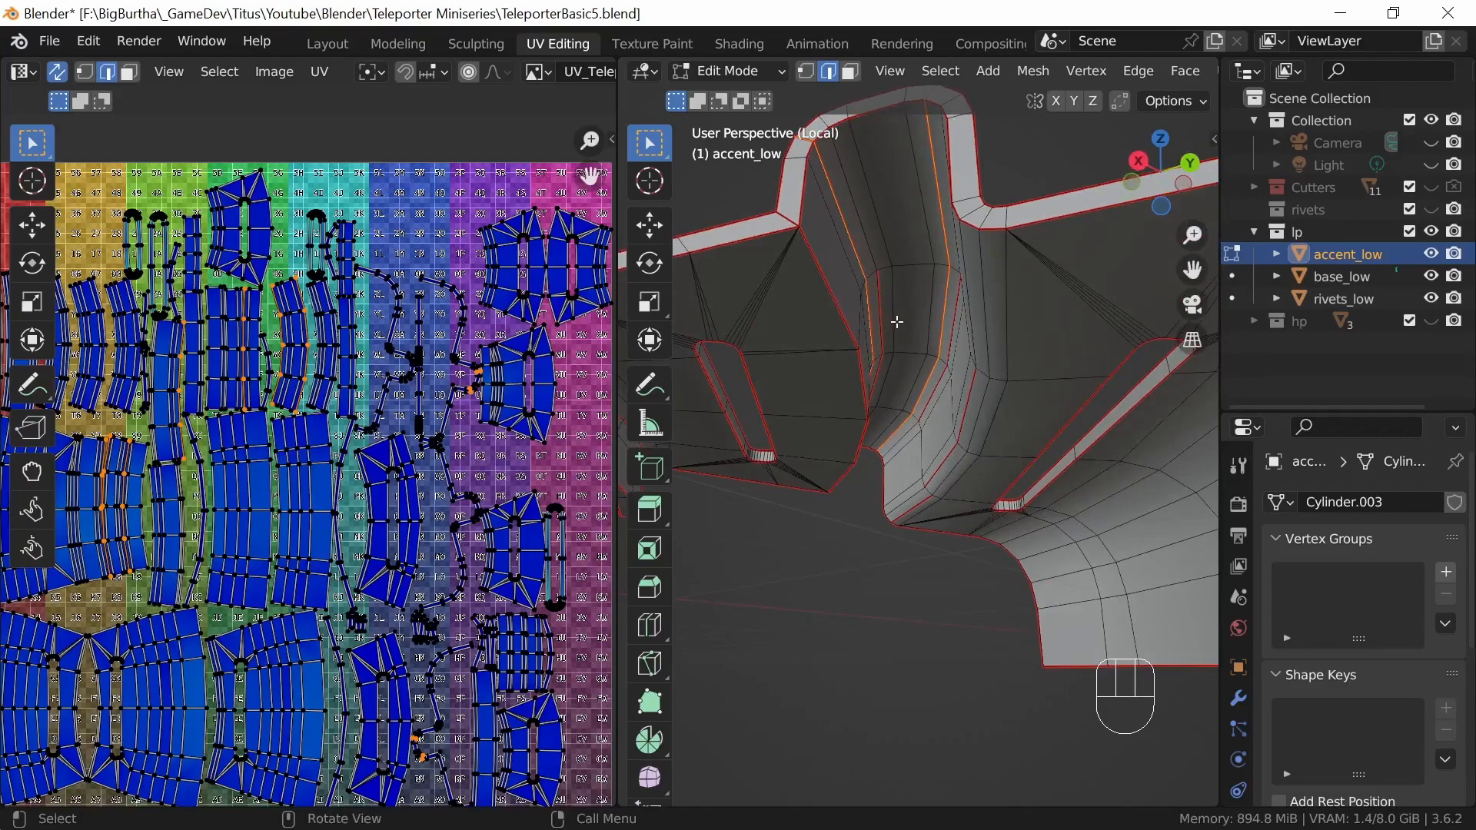
pyautogui.keyDown('alt'); pyautogui.click(895, 300); pyautogui.keyUp('alt')
pyautogui.moveTo(949, 367); pyautogui.dragTo(980, 307, button='middle')
pyautogui.keyDown('alt'); pyautogui.keyDown('shift'); pyautogui.click(980, 307); pyautogui.keyUp('shift'); pyautogui.keyUp('alt')
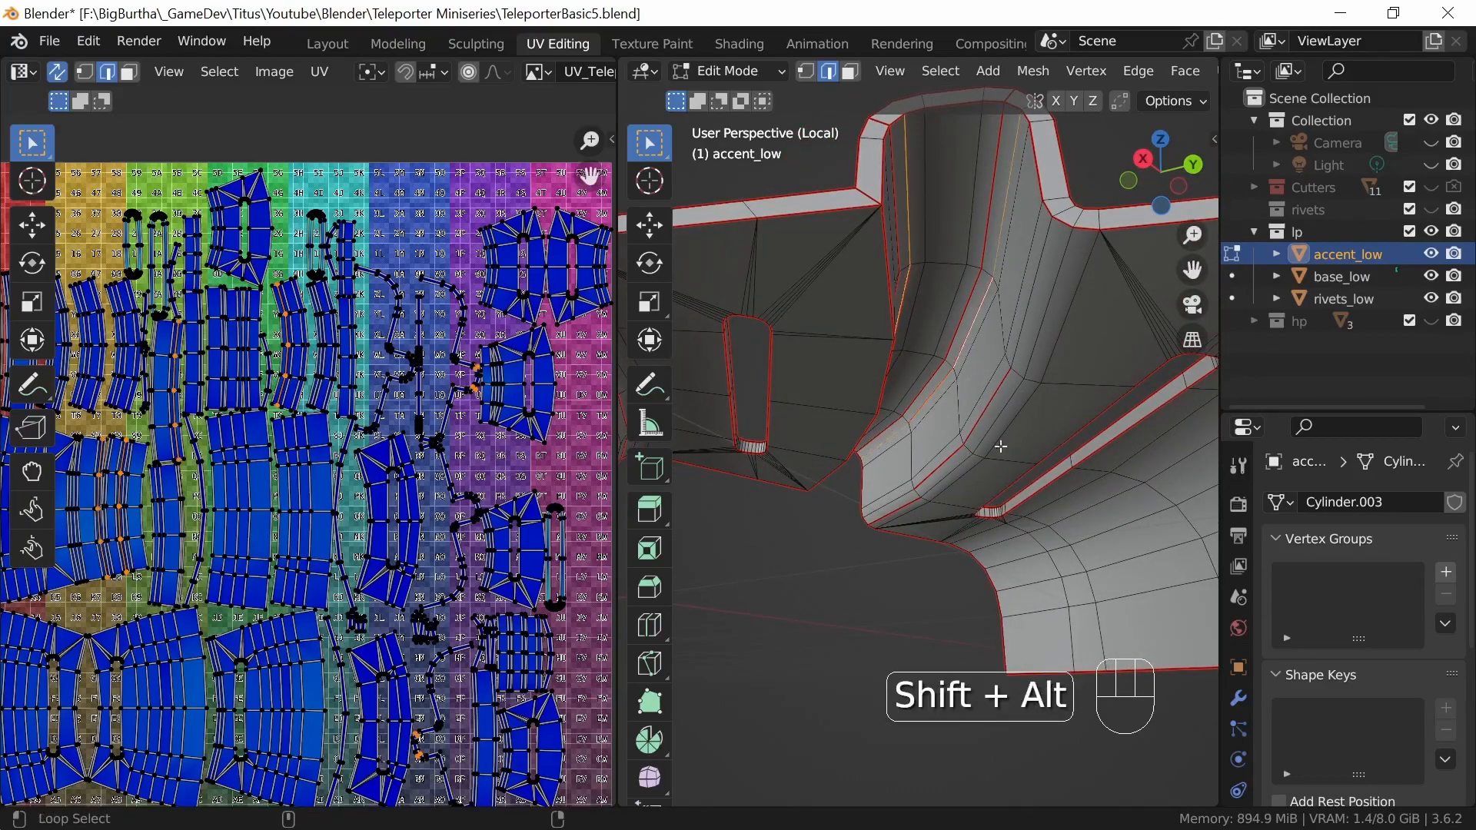
pyautogui.press('u')
pyautogui.click(1009, 476)
# - Mark the lengthwise edge loop where the ridge's side meets the flat slotted surface as a seam
pyautogui.moveTo(1009, 477); pyautogui.dragTo(907, 587, button='middle')
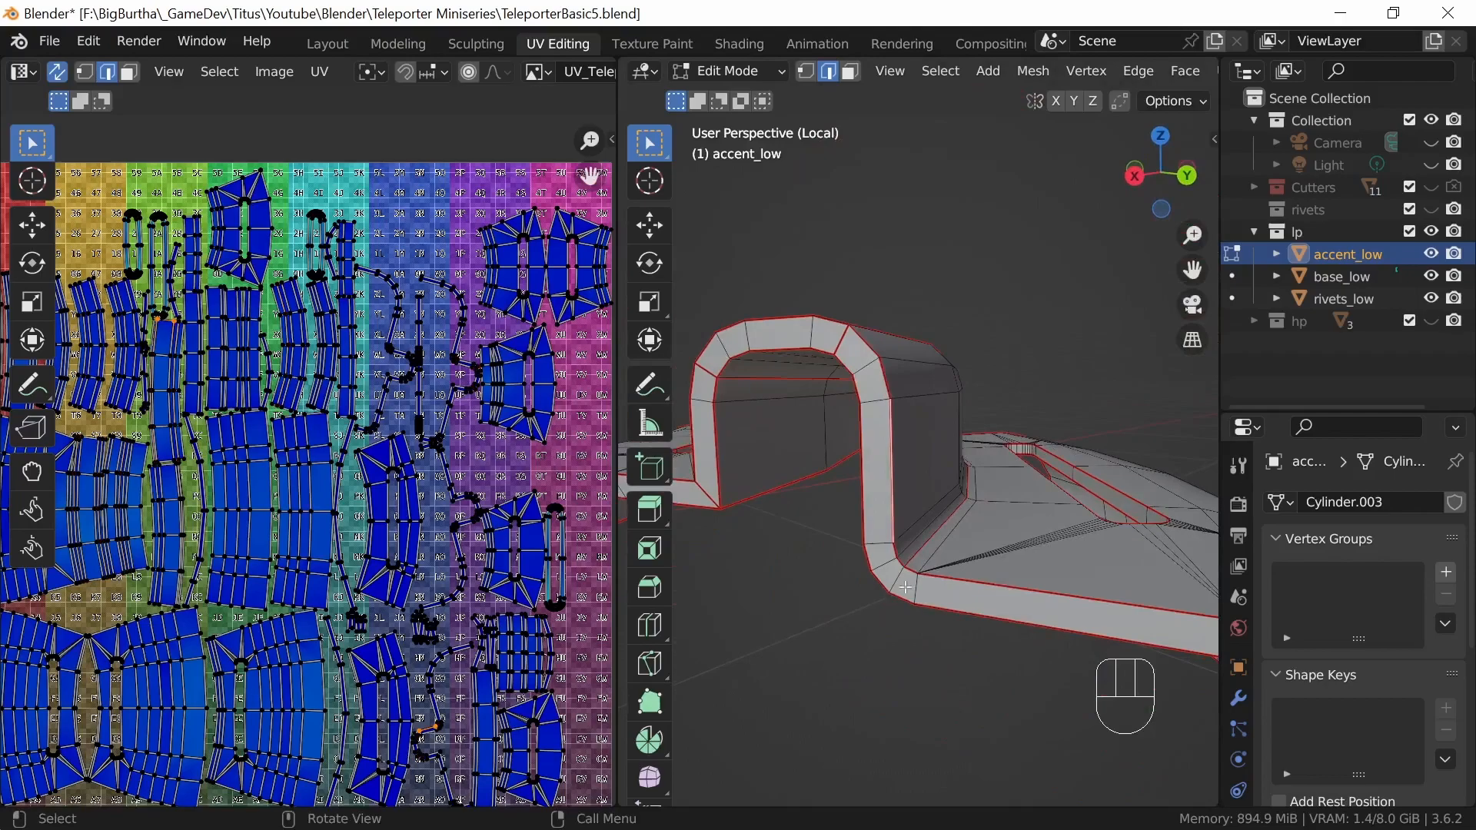
pyautogui.keyDown('alt'); pyautogui.click(904, 591); pyautogui.keyUp('alt')
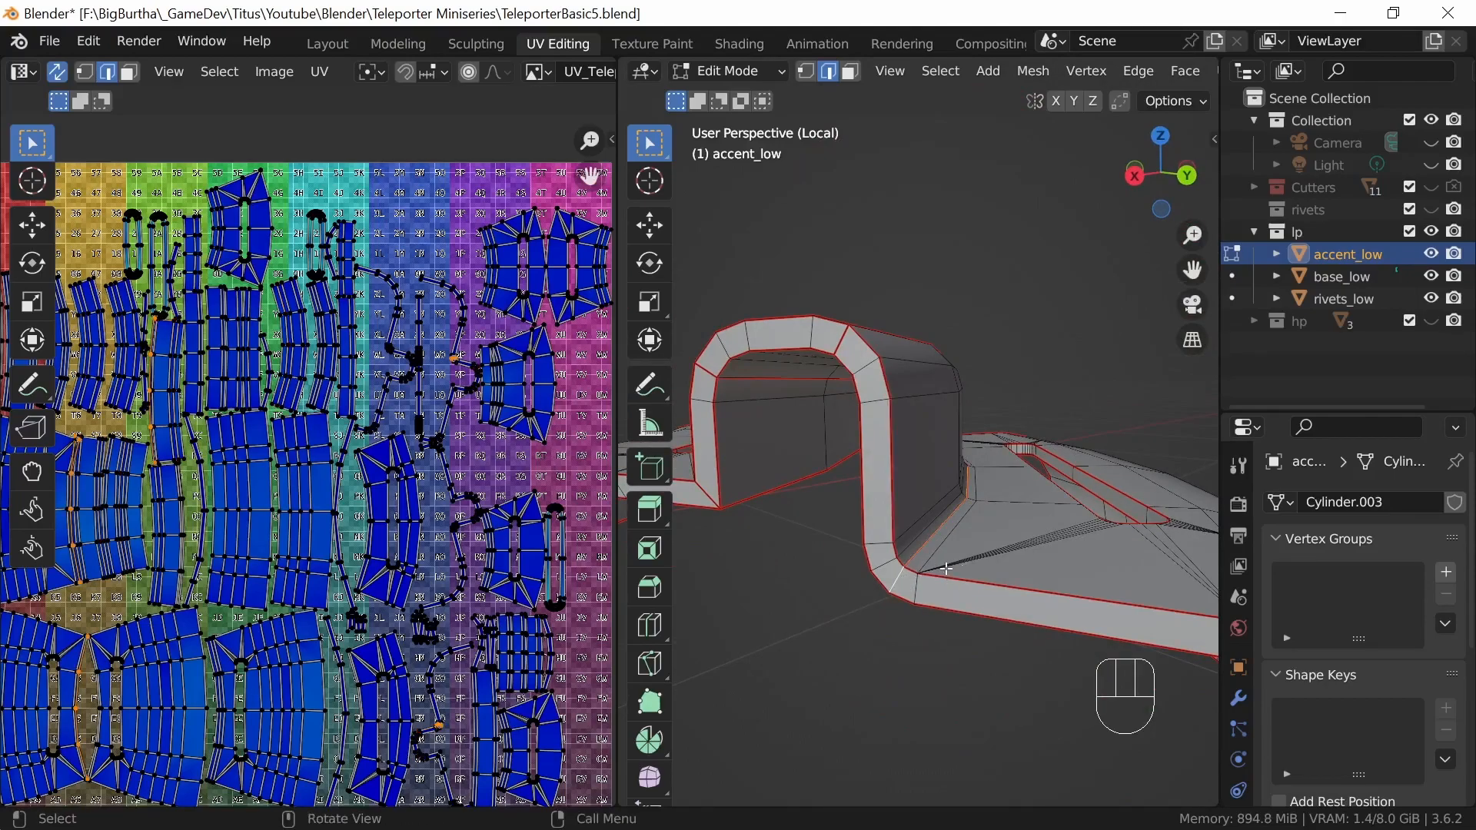
pyautogui.press('u')
pyautogui.click(937, 549)
pyautogui.moveTo(996, 627); pyautogui.dragTo(947, 600, button='middle')
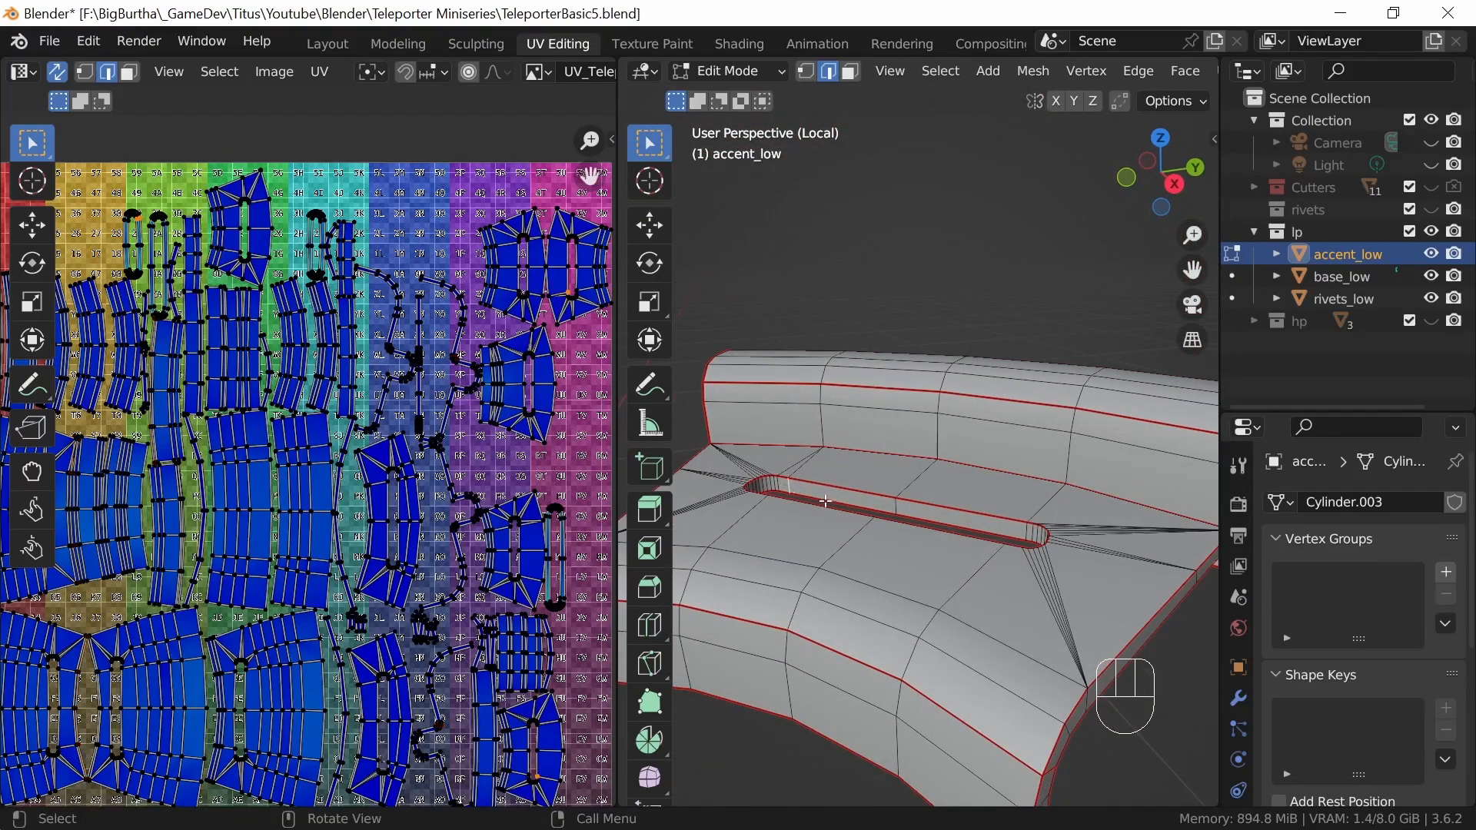
# - Mark one short edge across the inner wall of each of this piece's two slots as a seam
pyautogui.press('u')
pyautogui.click(807, 495)
pyautogui.moveTo(807, 495); pyautogui.dragTo(1017, 506, button='middle')
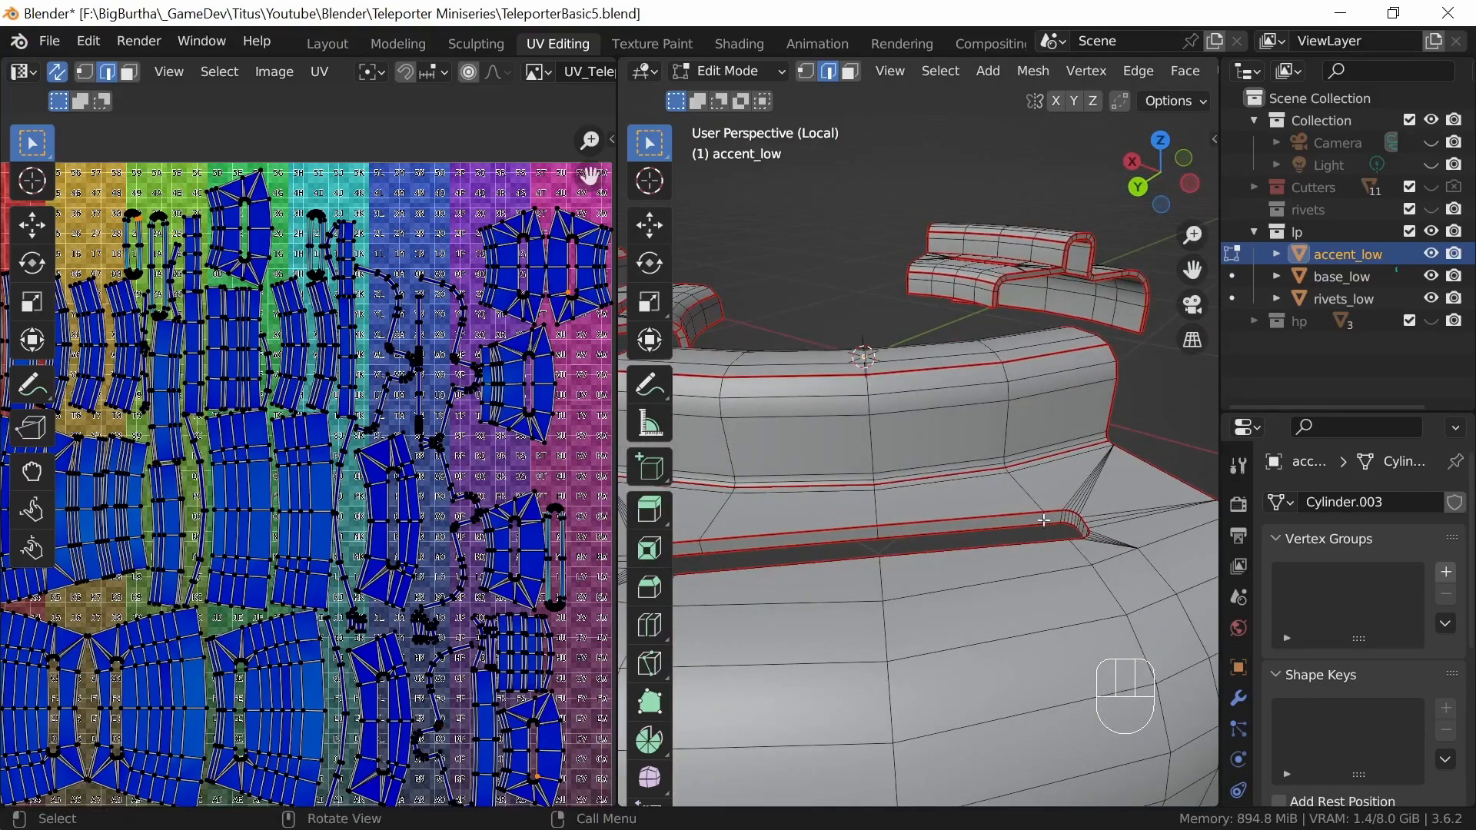
pyautogui.press('u')
pyautogui.click(1050, 543)
# - Mark the edge loop along this piece's rounded outer bend, beyond the outer slot, as a seam
pyautogui.moveTo(1018, 569); pyautogui.dragTo(1079, 627, button='middle')
pyautogui.keyDown('shift'); pyautogui.moveTo(1080, 626); pyautogui.dragTo(1068, 517, button='middle'); pyautogui.keyUp('shift')
pyautogui.press('u')
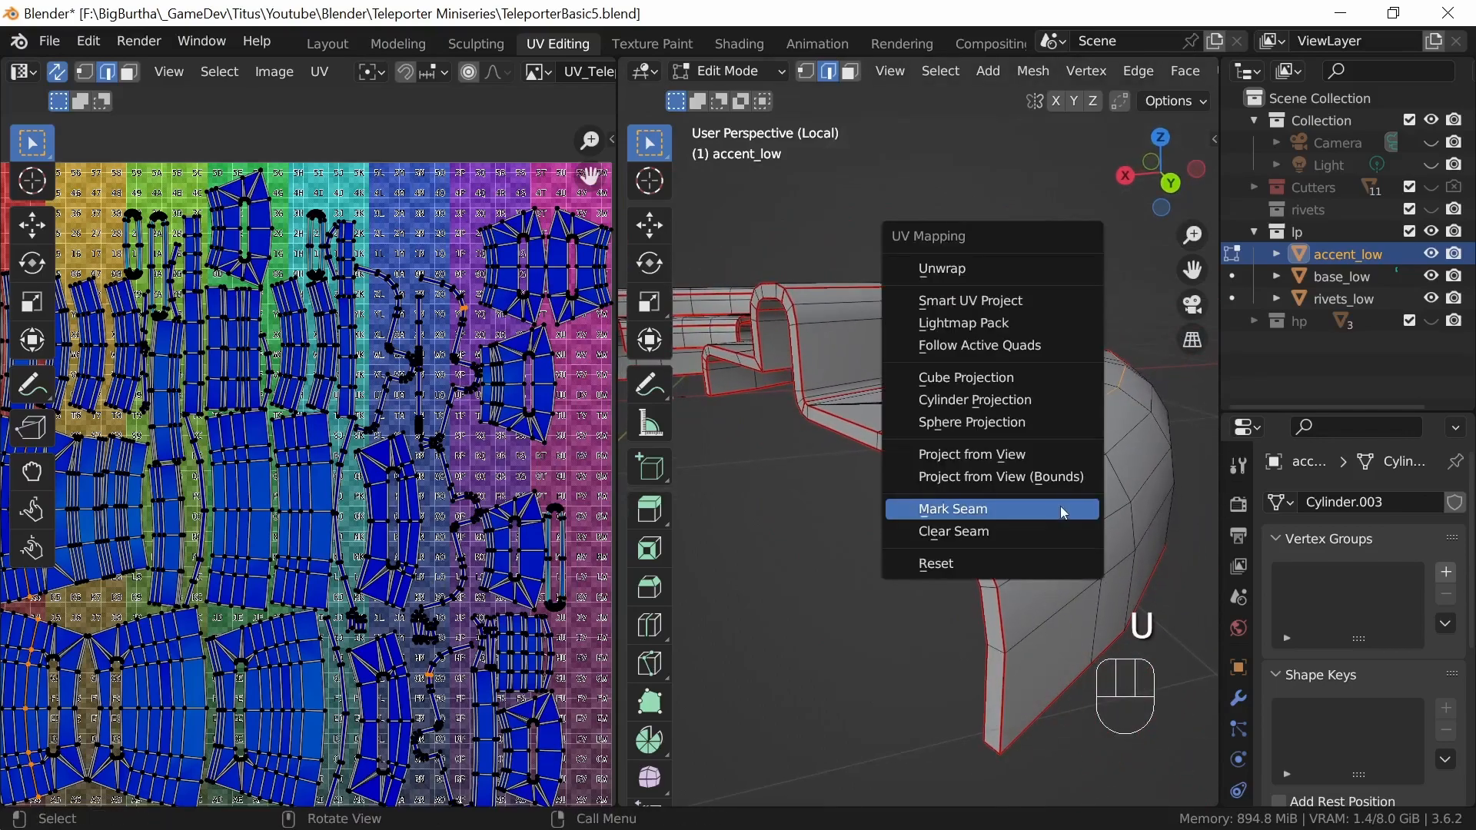
pyautogui.click(1050, 509)
# - Unwrap the entire accent_low mesh and select the finished piece's linked geometry to check its UV islands
pyautogui.press('a')
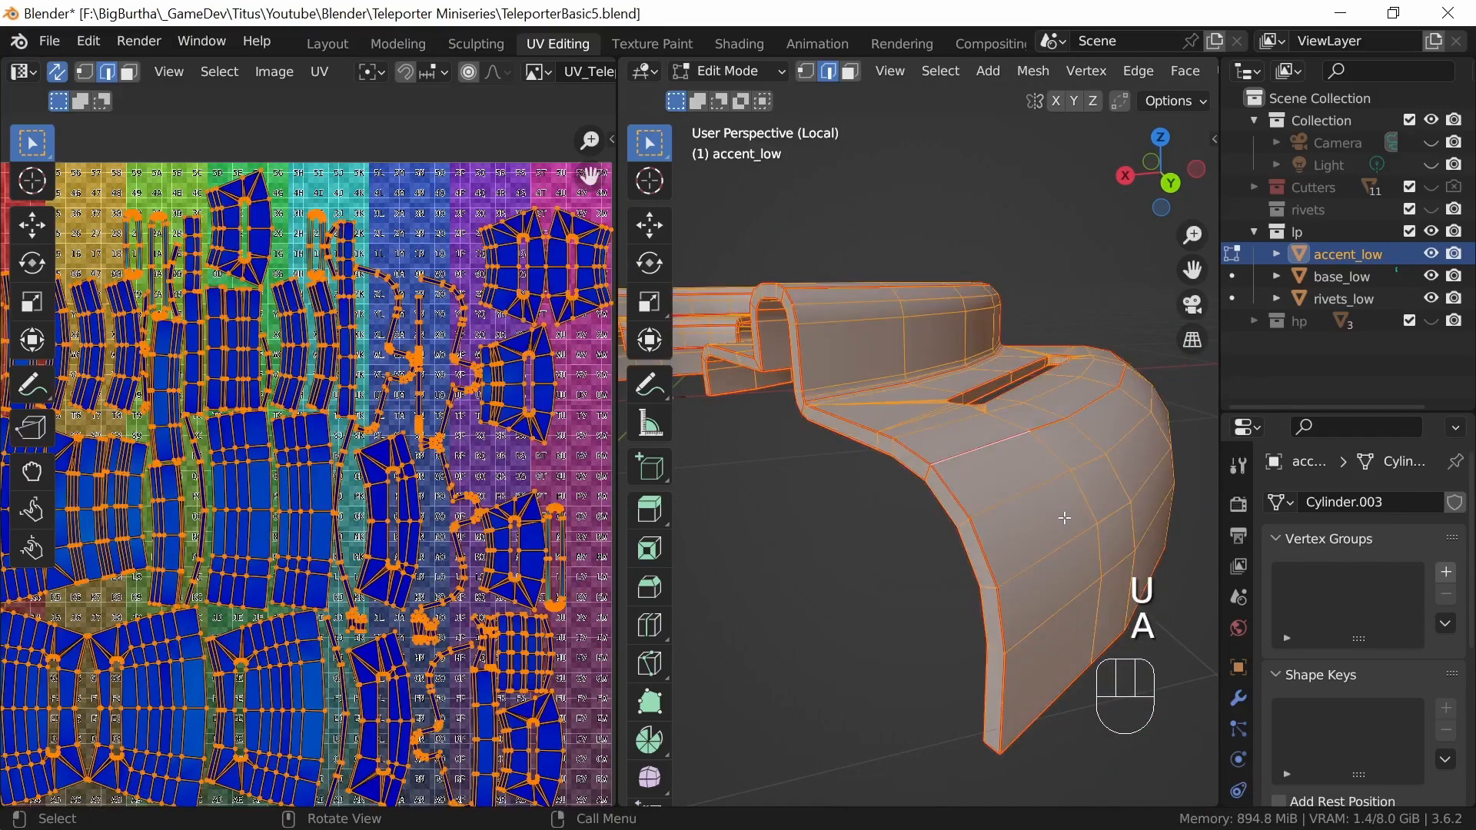
pyautogui.press('u')
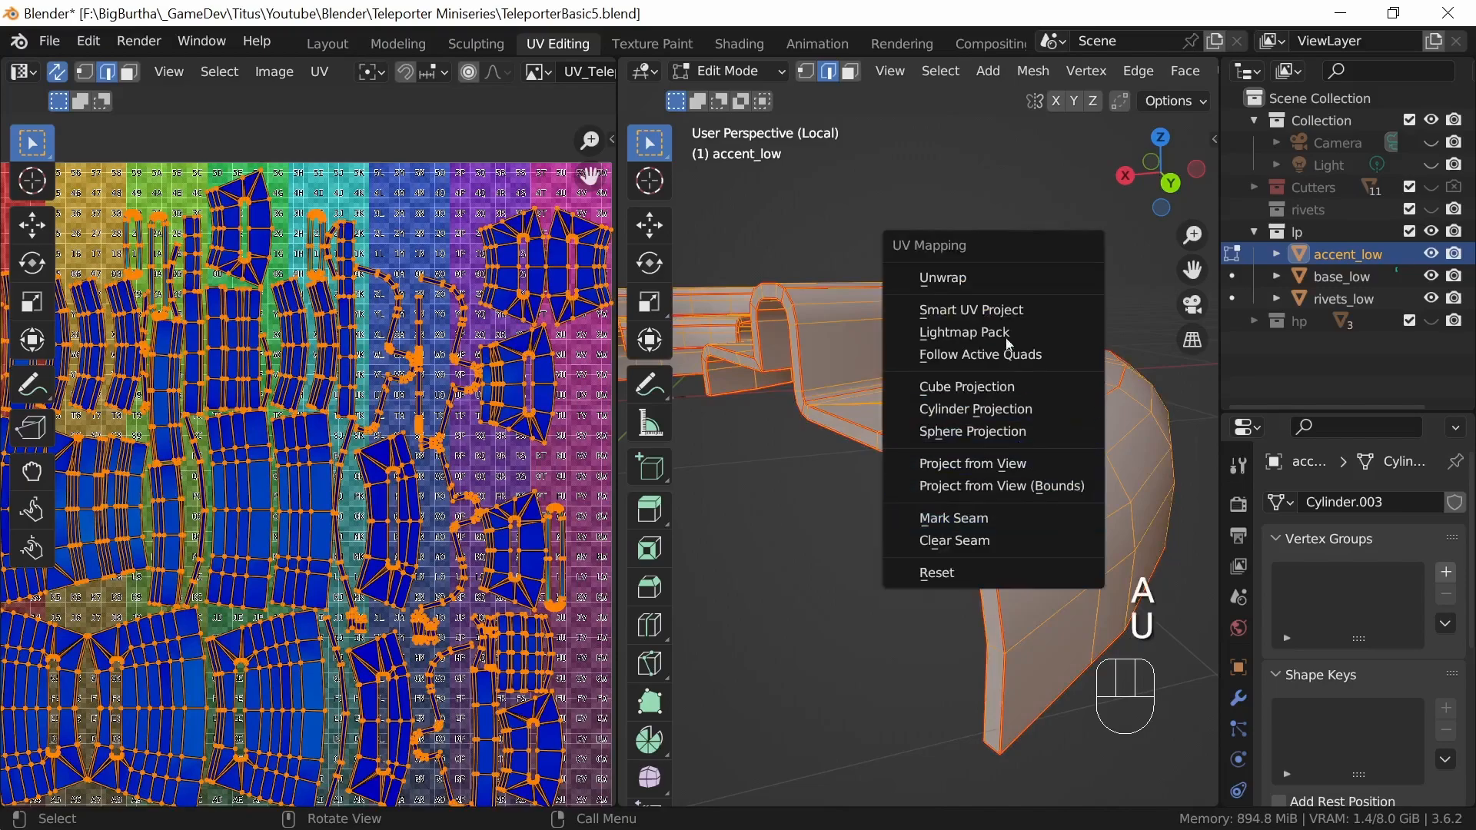
pyautogui.click(1001, 282)
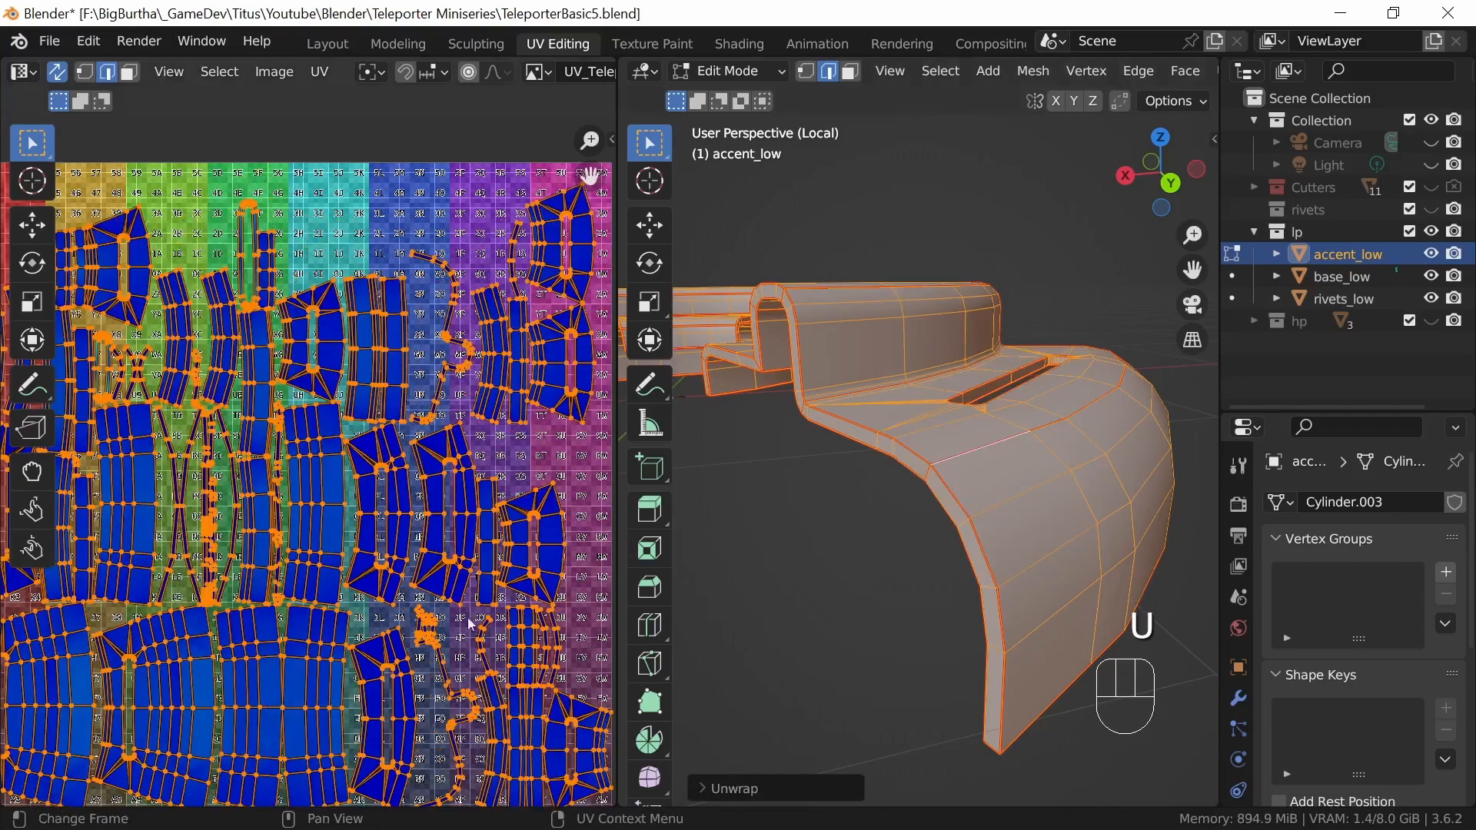
pyautogui.click(1034, 466)
pyautogui.press('l')
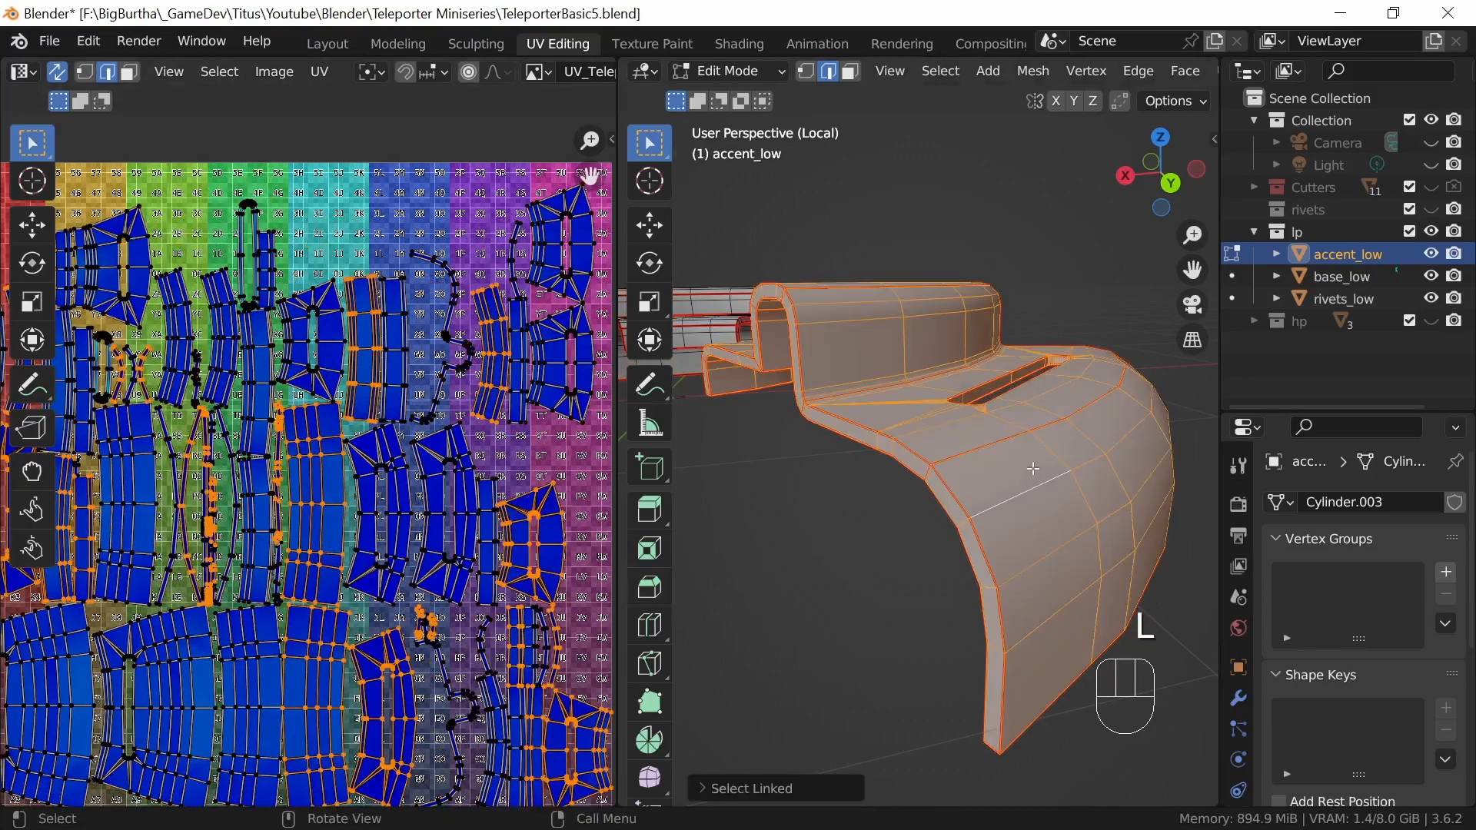
# - Select the whole neighbouring accent piece that still needs its seams refined and frame it in the view
pyautogui.moveTo(1045, 501); pyautogui.dragTo(979, 473, button='middle')
pyautogui.click(1016, 504)
pyautogui.keyDown('shift'); pyautogui.moveTo(980, 473); pyautogui.dragTo(999, 495, button='middle'); pyautogui.keyUp('shift')
pyautogui.moveTo(999, 495); pyautogui.dragTo(781, 514, button='middle')
pyautogui.keyDown('shift'); pyautogui.moveTo(1057, 496); pyautogui.dragTo(896, 498, button='middle'); pyautogui.keyUp('shift')
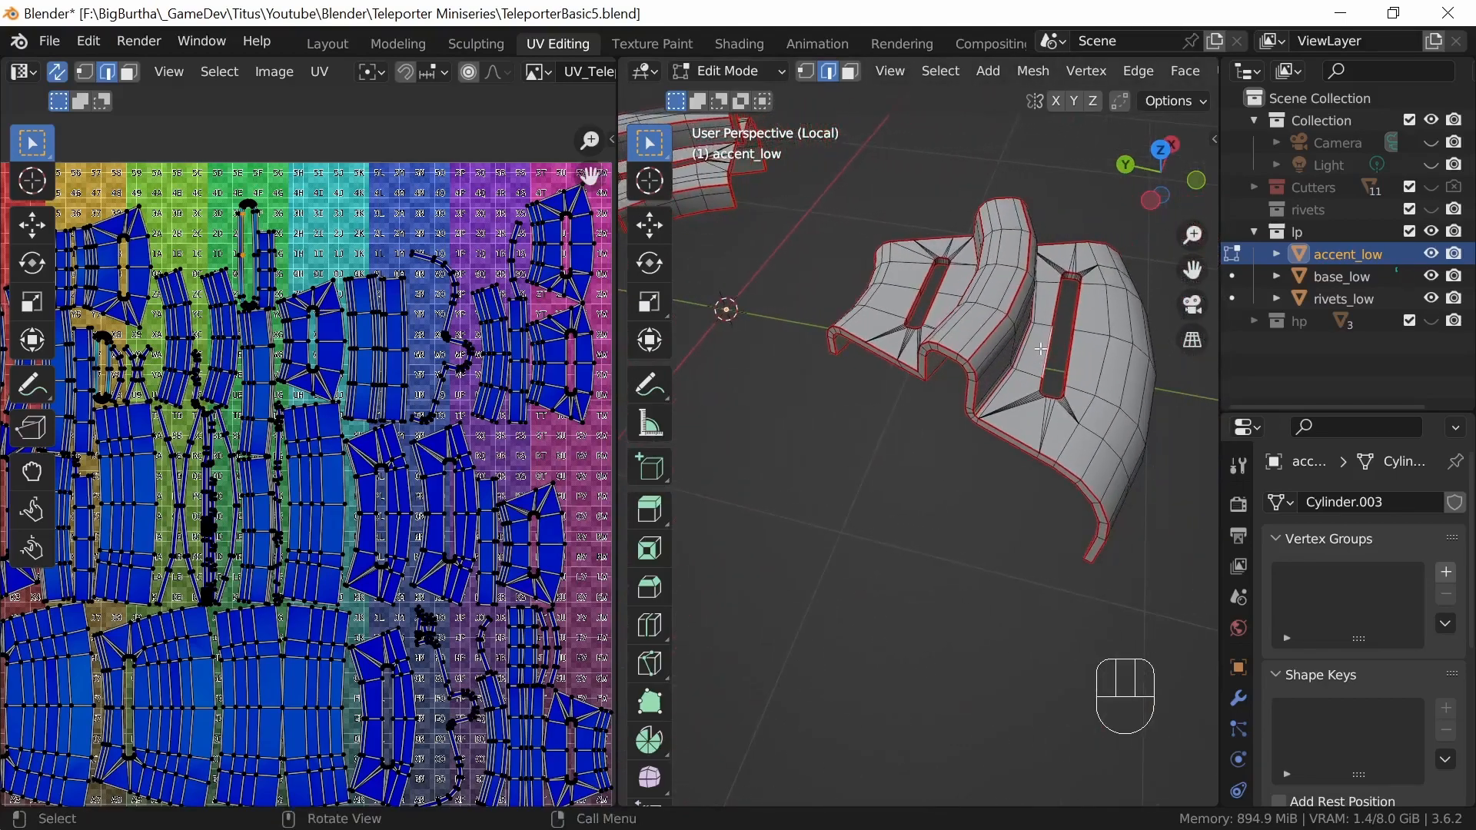
pyautogui.press('l')
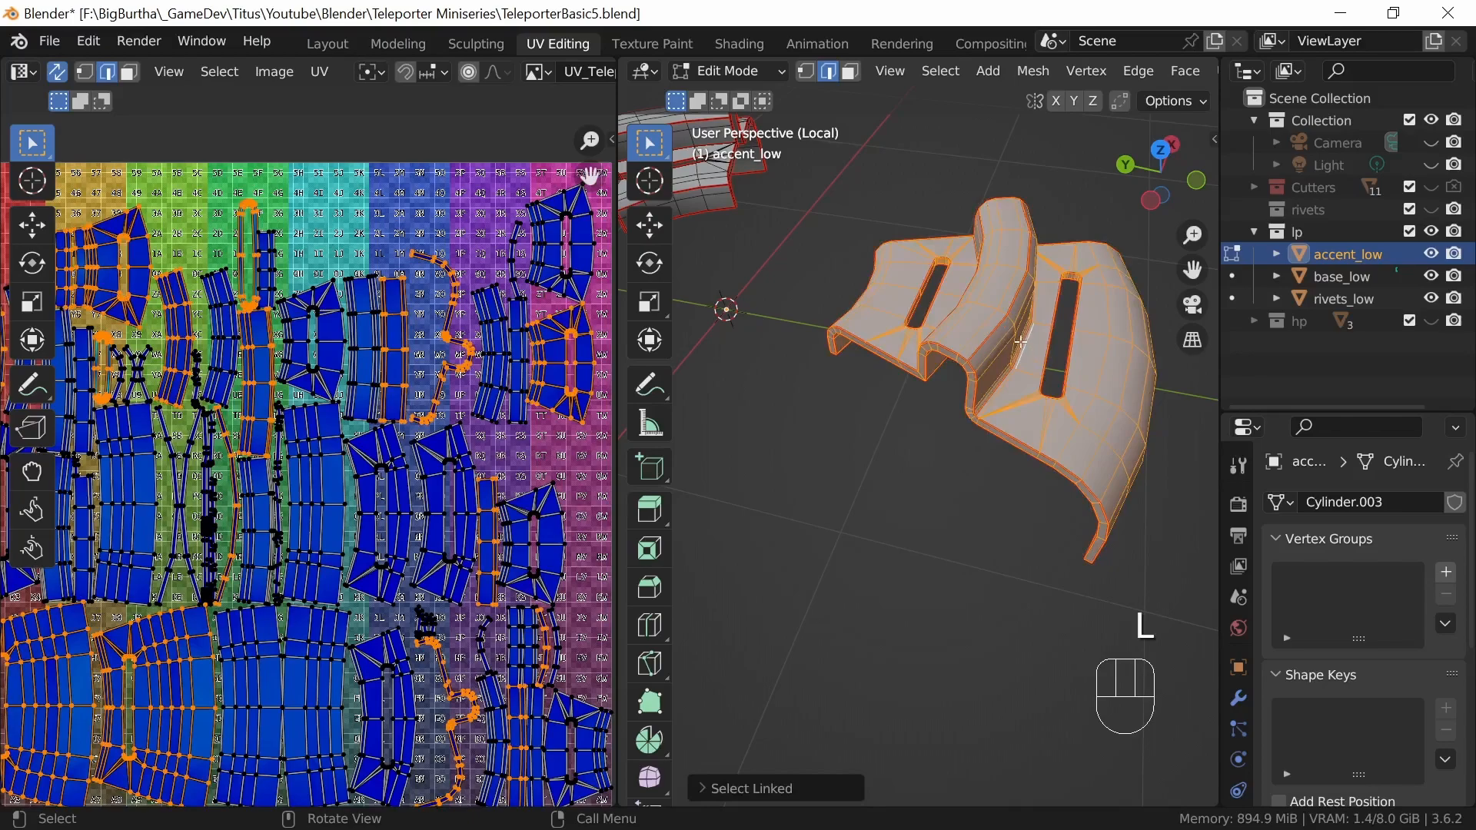
pyautogui.click(891, 71)
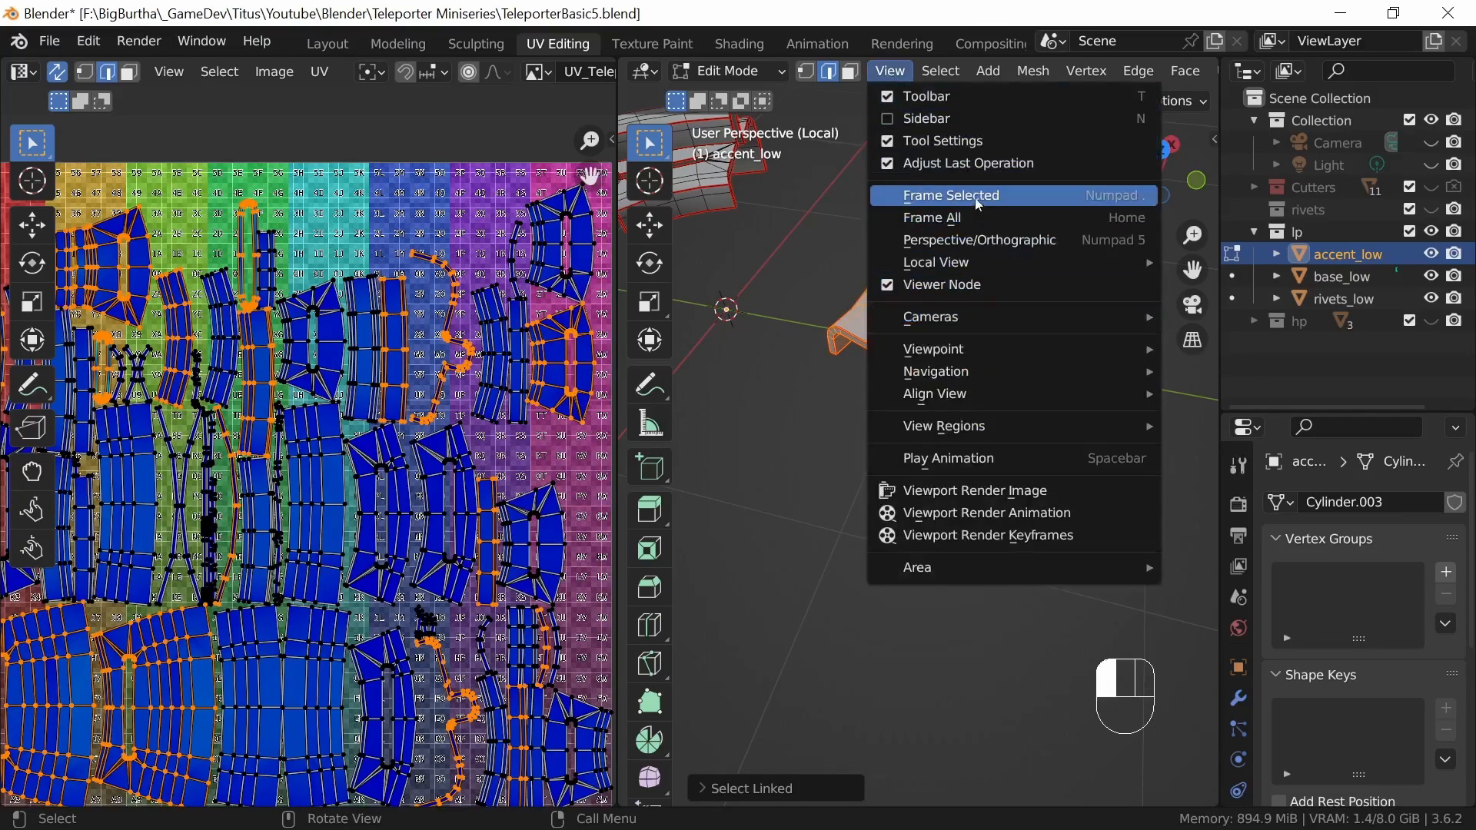
pyautogui.click(955, 194)
# - Mark the lengthwise edge loop along this piece's inner downward bend as a seam
pyautogui.moveTo(969, 400); pyautogui.dragTo(992, 492, button='middle')
pyautogui.keyDown('ctrl'); pyautogui.moveTo(913, 561); pyautogui.dragTo(927, 492, button='middle'); pyautogui.keyUp('ctrl')
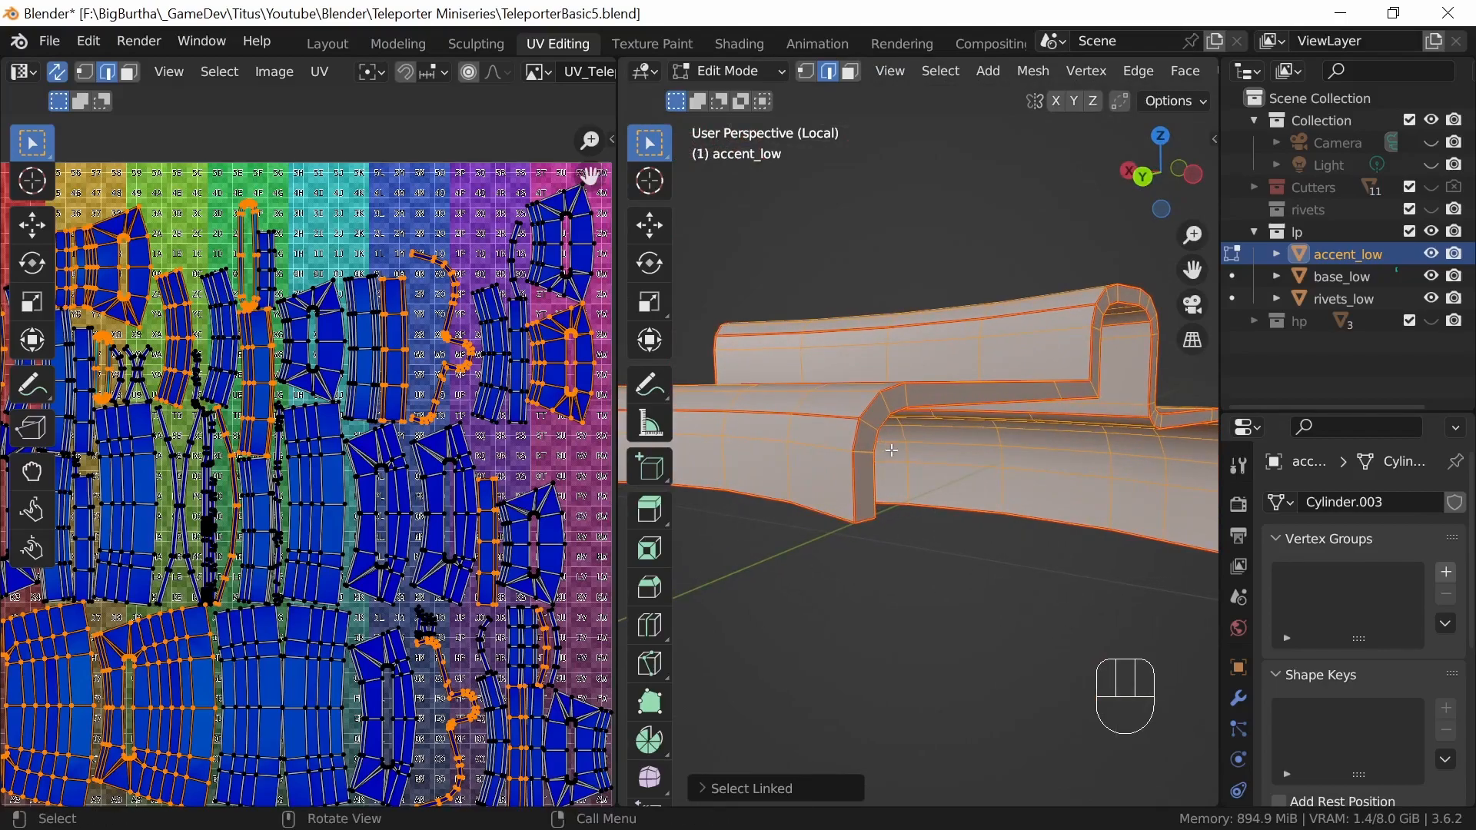
pyautogui.keyDown('alt'); pyautogui.click(874, 422); pyautogui.keyUp('alt')
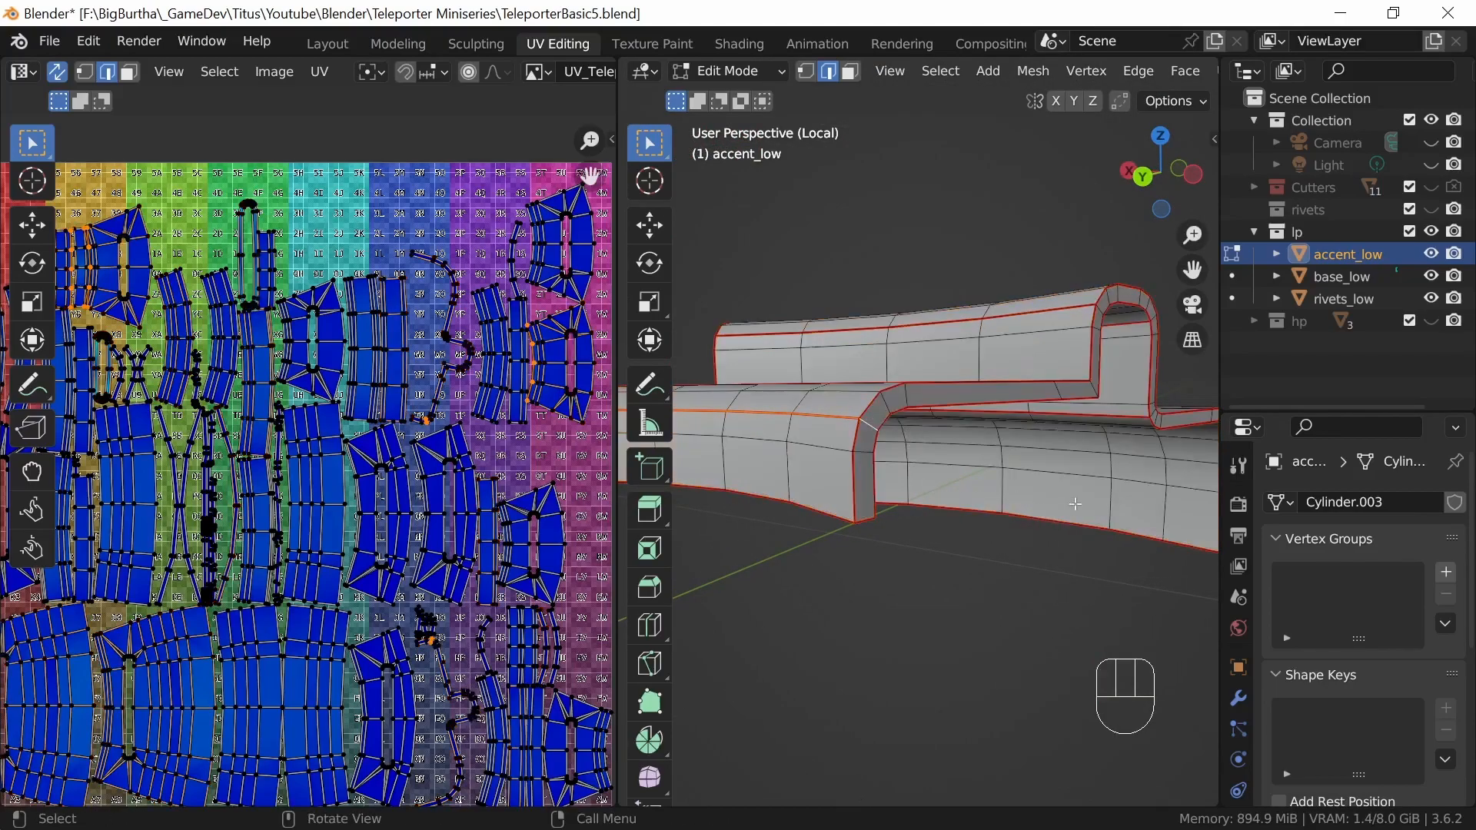
pyautogui.press('u')
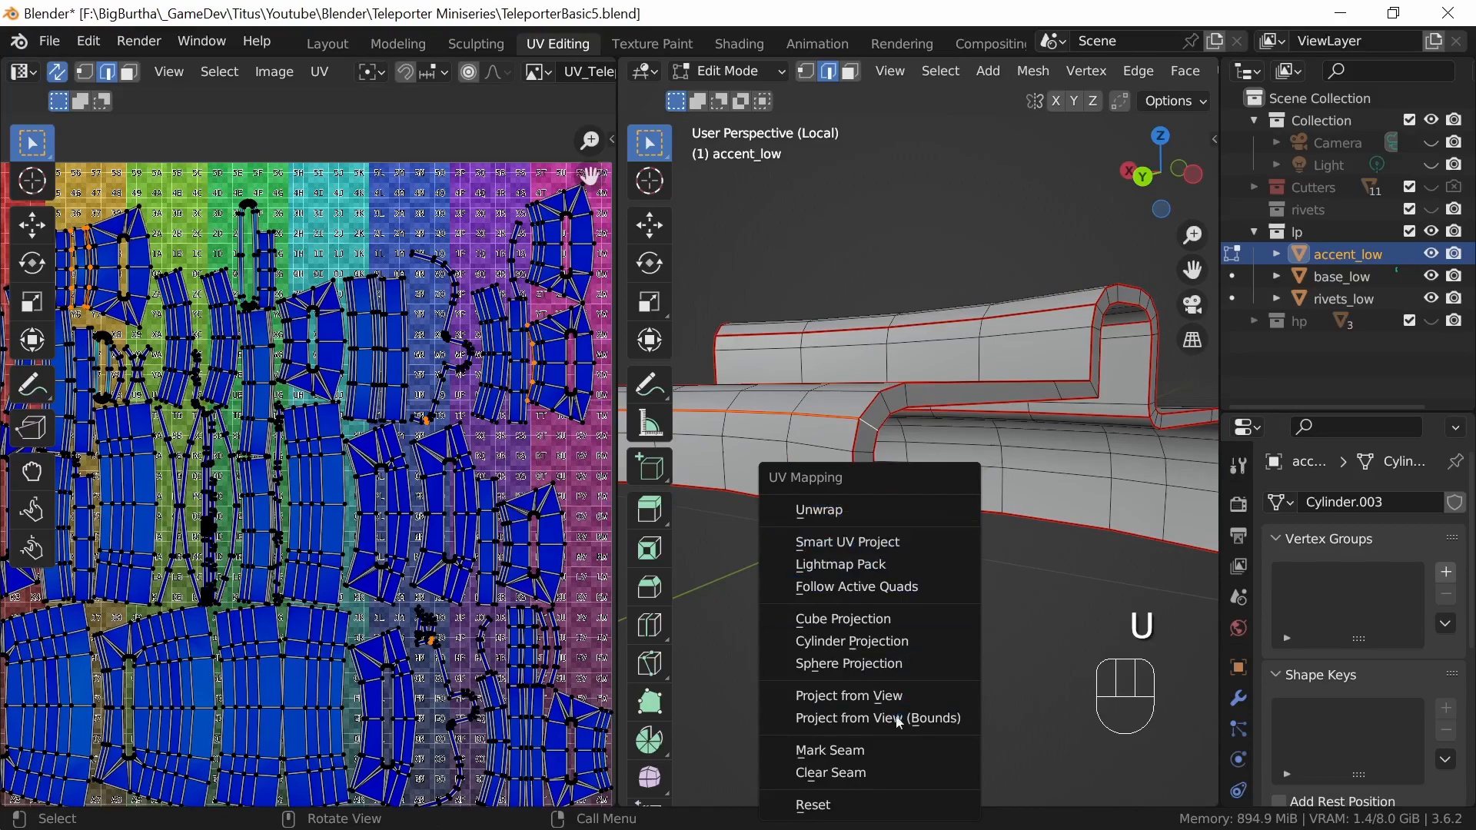
pyautogui.click(889, 751)
# - Mark the short rim edges at the sharp corners of this piece's ridge base as seams
pyautogui.moveTo(889, 751); pyautogui.dragTo(874, 497, button='middle')
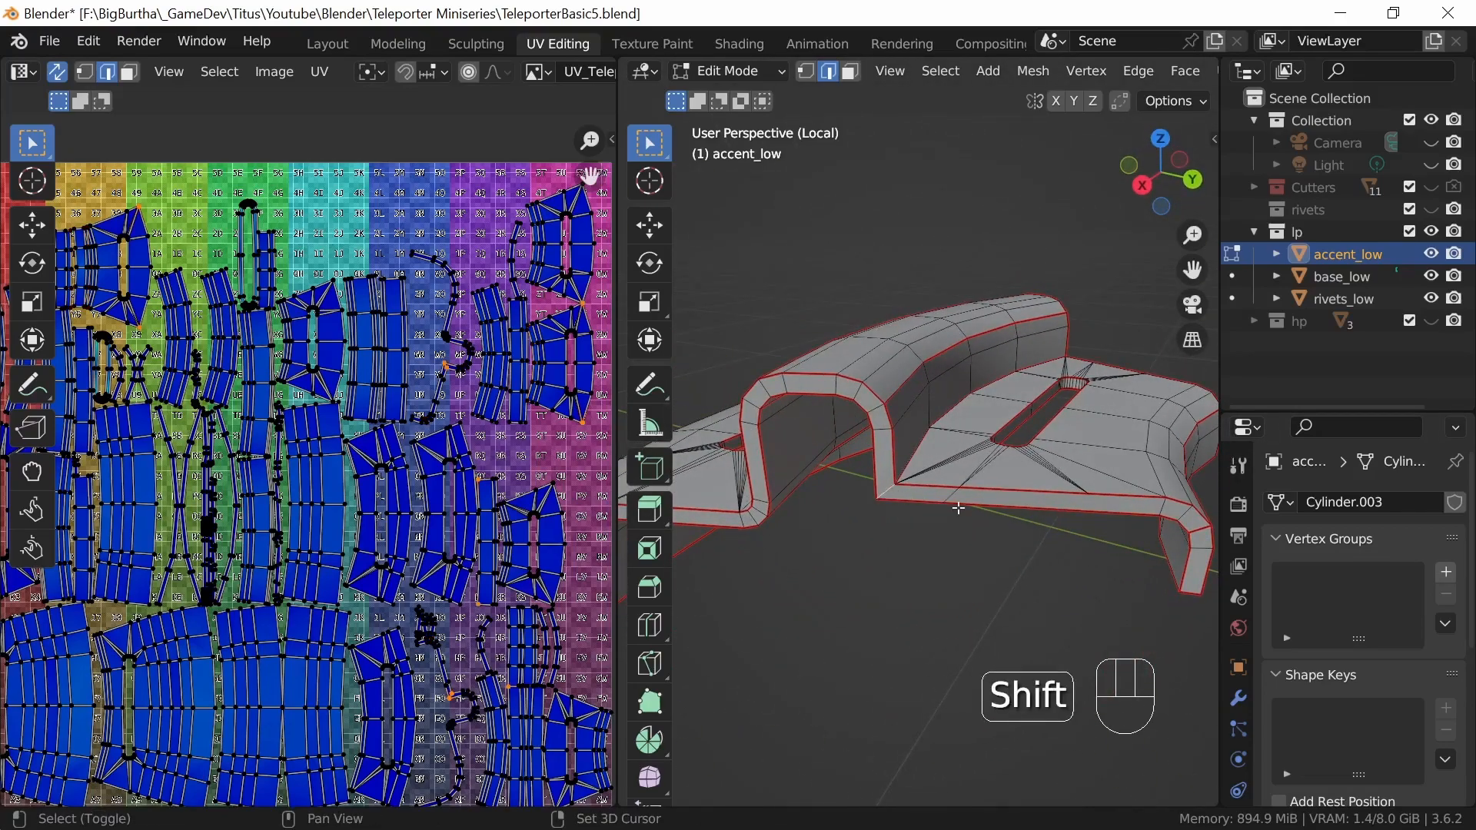
pyautogui.moveTo(1033, 492); pyautogui.dragTo(997, 382, button='middle')
pyautogui.press('u')
pyautogui.click(1012, 506)
# - Mark the edge loops along the ridge's upper bends, its base and the piece's outer bend as seams
pyautogui.moveTo(1111, 465); pyautogui.dragTo(858, 472, button='middle')
pyautogui.keyDown('alt'); pyautogui.keyDown('shift'); pyautogui.click(829, 441); pyautogui.keyUp('shift'); pyautogui.keyUp('alt')
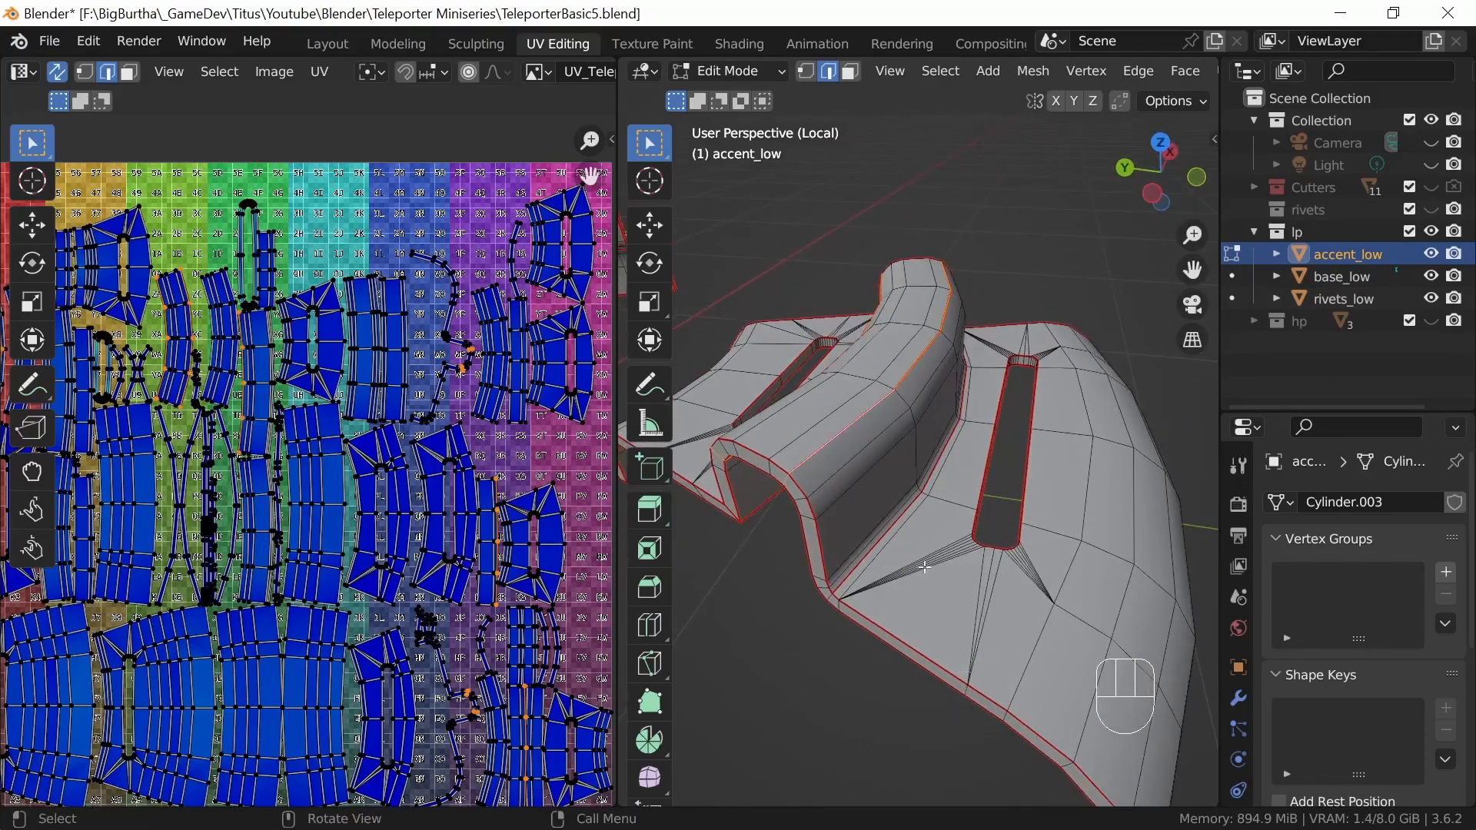
pyautogui.moveTo(933, 634); pyautogui.dragTo(895, 565, button='middle')
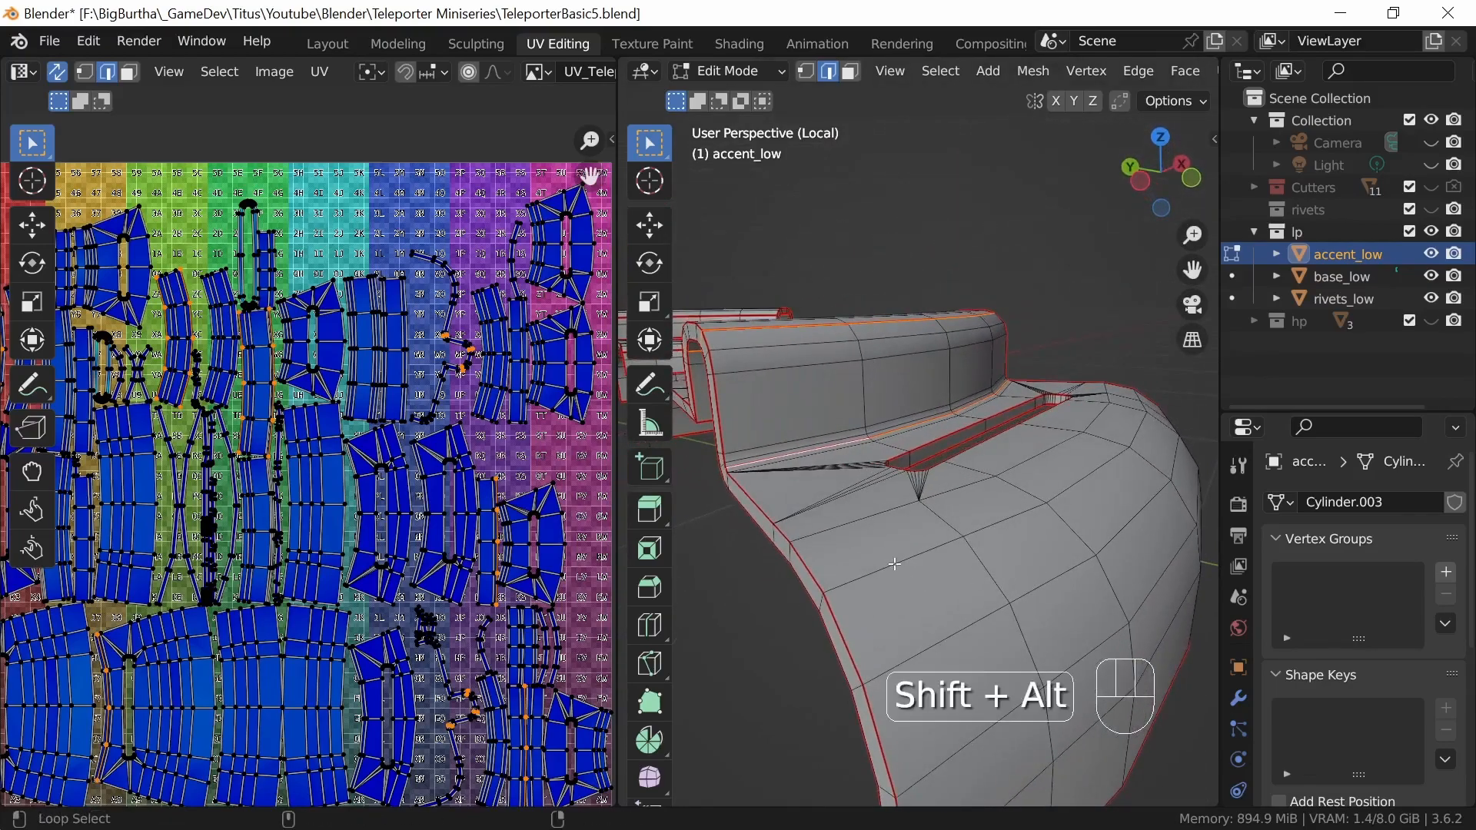
pyautogui.moveTo(940, 608); pyautogui.dragTo(1071, 527, button='middle')
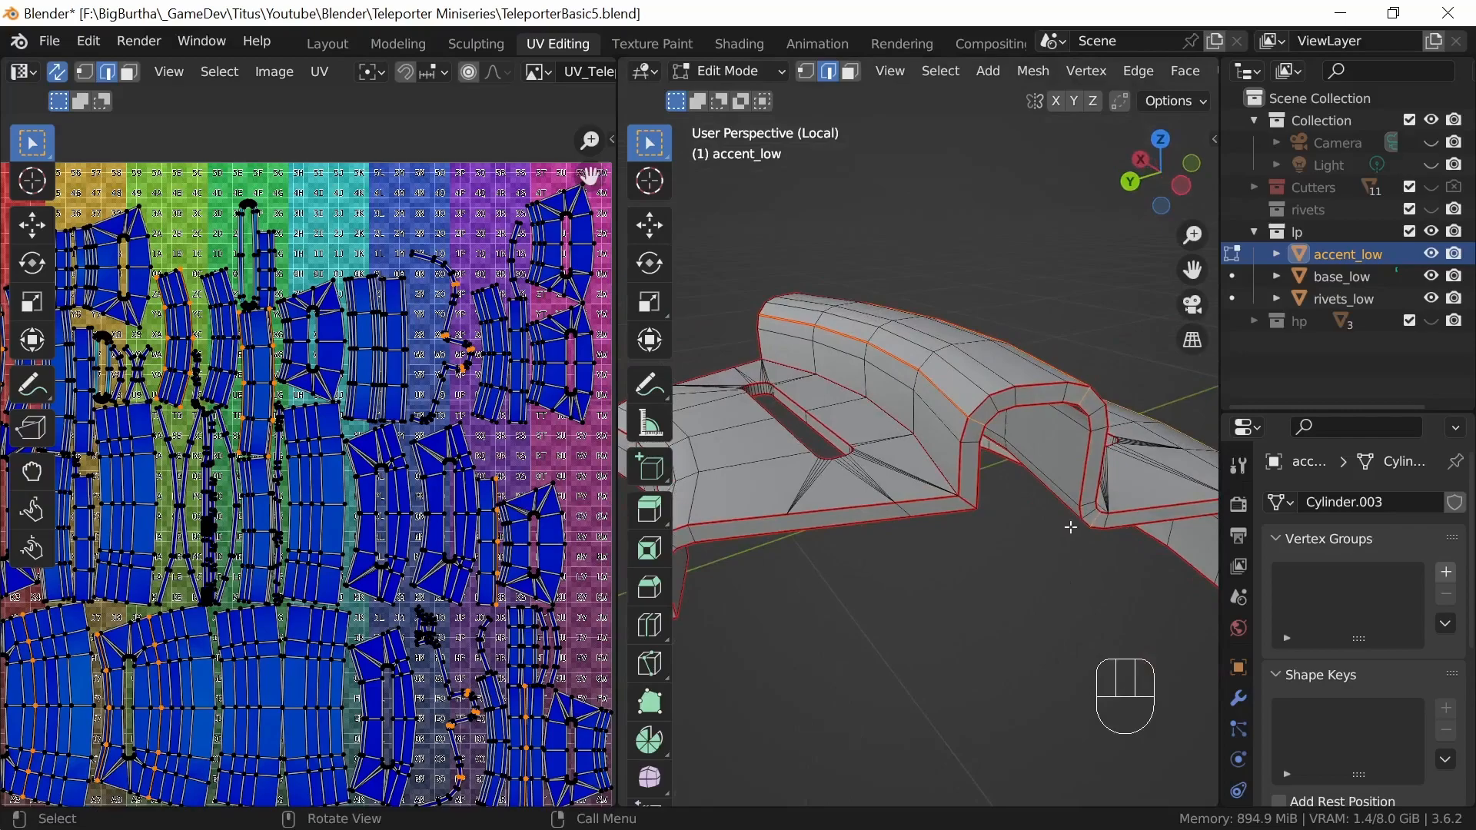
pyautogui.press('u')
# - Clear the seams from the adjacent edge loops on both sides of this ridge's underside
pyautogui.moveTo(1086, 539); pyautogui.dragTo(1021, 510, button='middle')
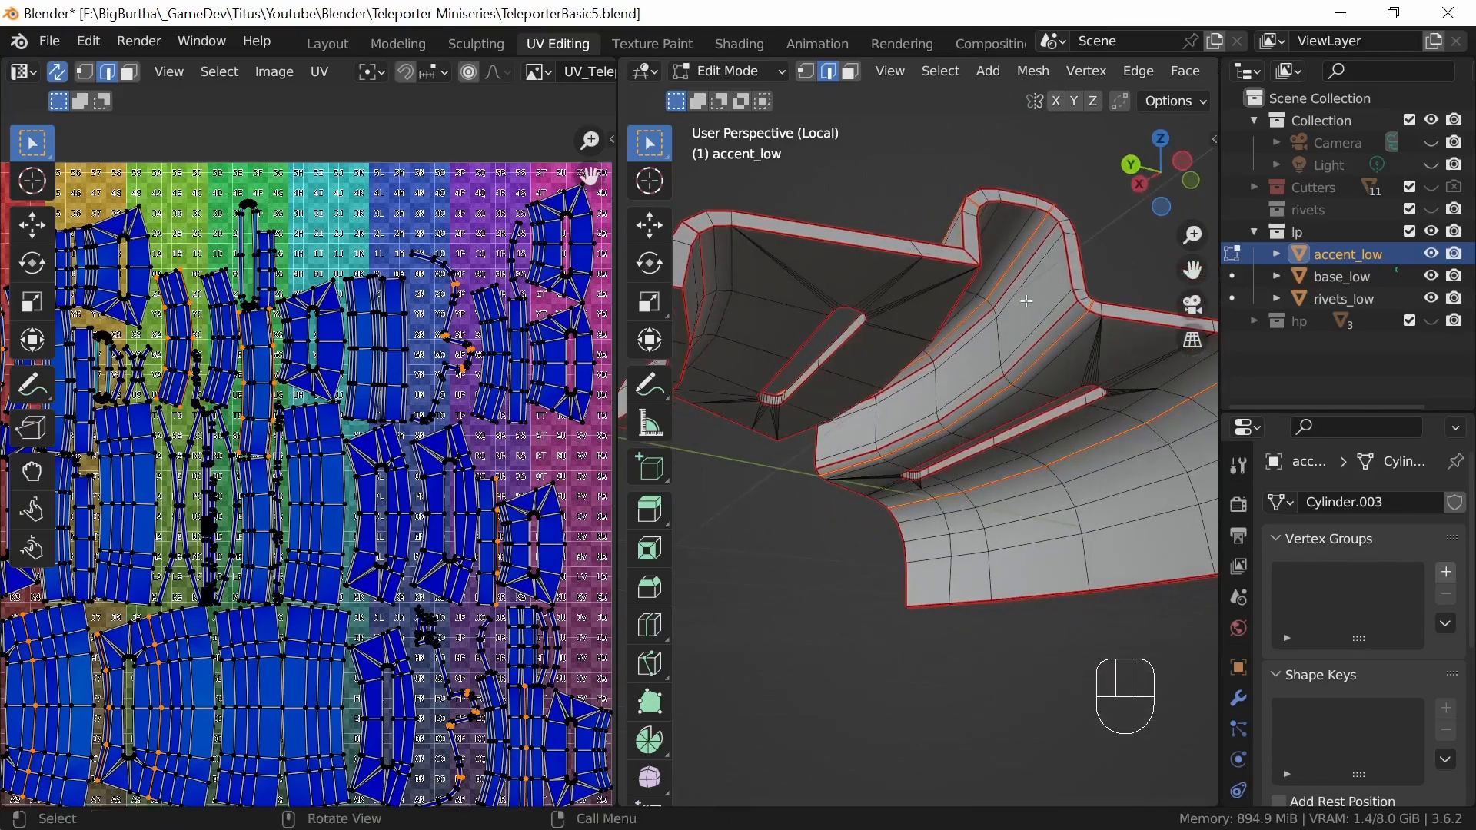
pyautogui.keyDown('alt'); pyautogui.click(1071, 394); pyautogui.keyUp('alt')
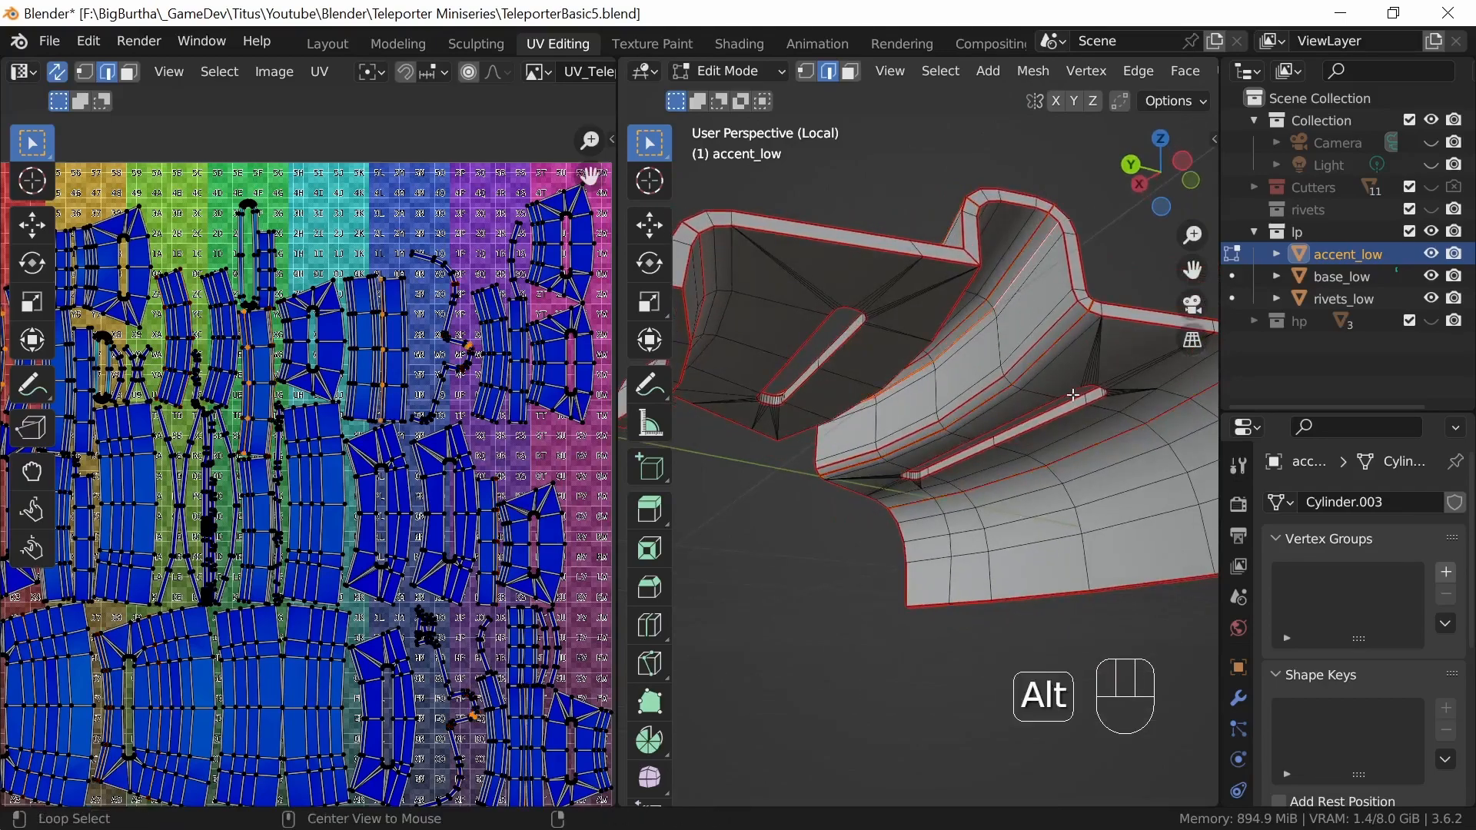
pyautogui.keyDown('alt'); pyautogui.keyDown('shift'); pyautogui.click(1042, 340); pyautogui.keyUp('shift'); pyautogui.keyUp('alt')
pyautogui.moveTo(1074, 415); pyautogui.dragTo(906, 364, button='middle')
pyautogui.press('u')
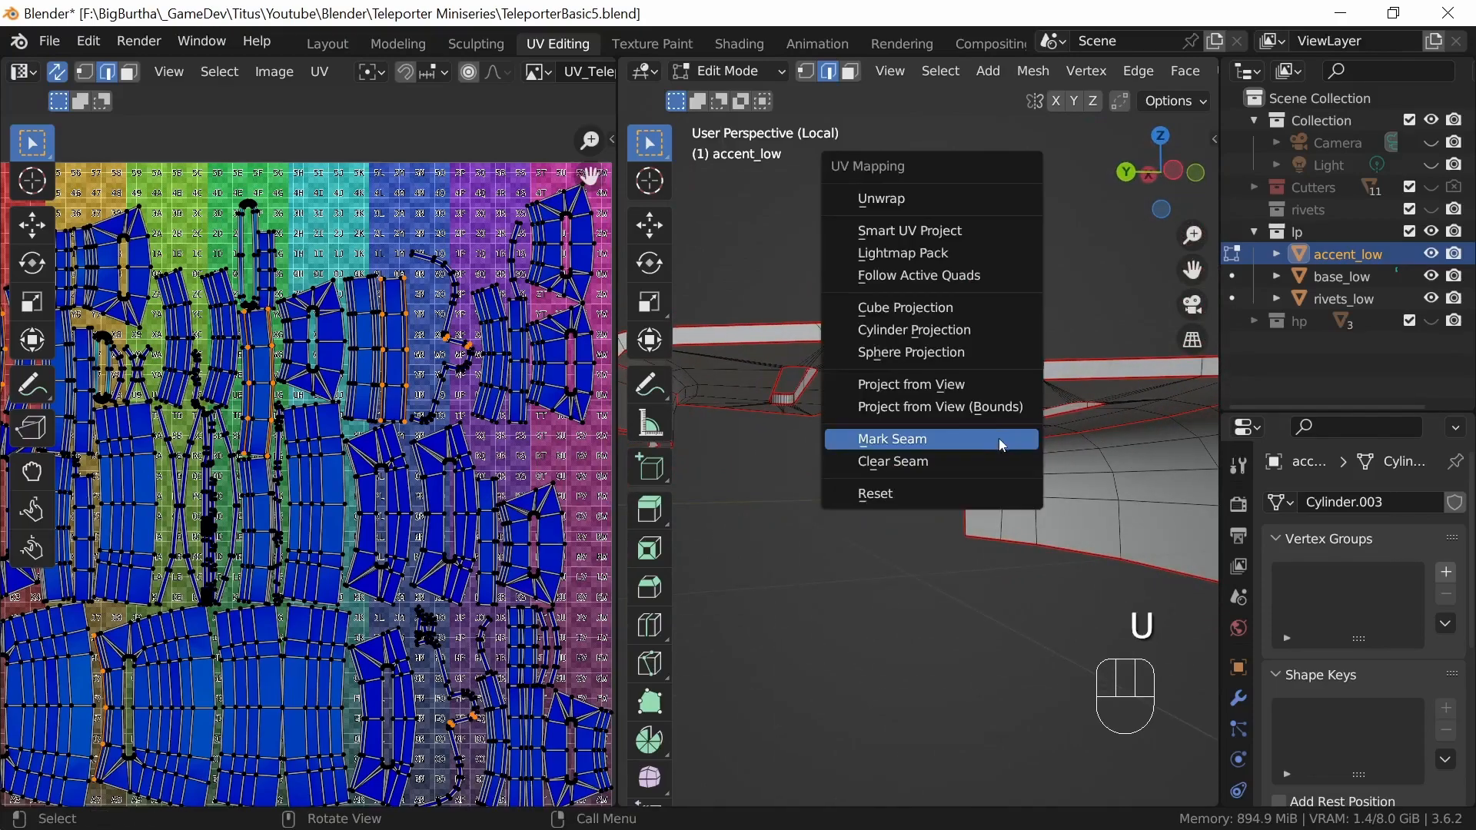
pyautogui.click(951, 460)
# - Mark one short edge across the inner wall of both slots on this piece as a seam
pyautogui.moveTo(978, 459); pyautogui.dragTo(975, 588, button='middle')
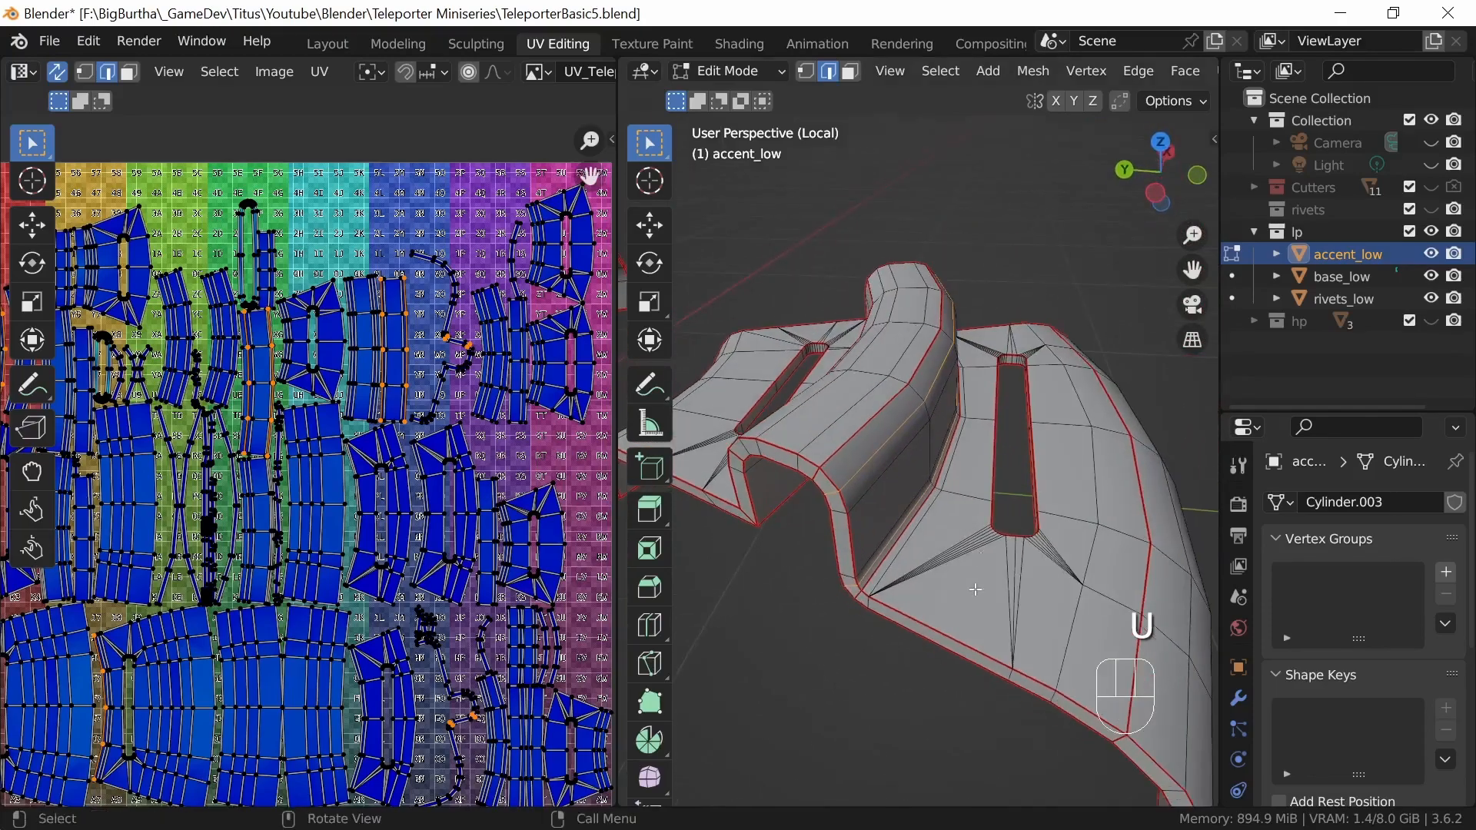
pyautogui.moveTo(929, 503); pyautogui.dragTo(840, 516, button='middle')
pyautogui.press('shift')
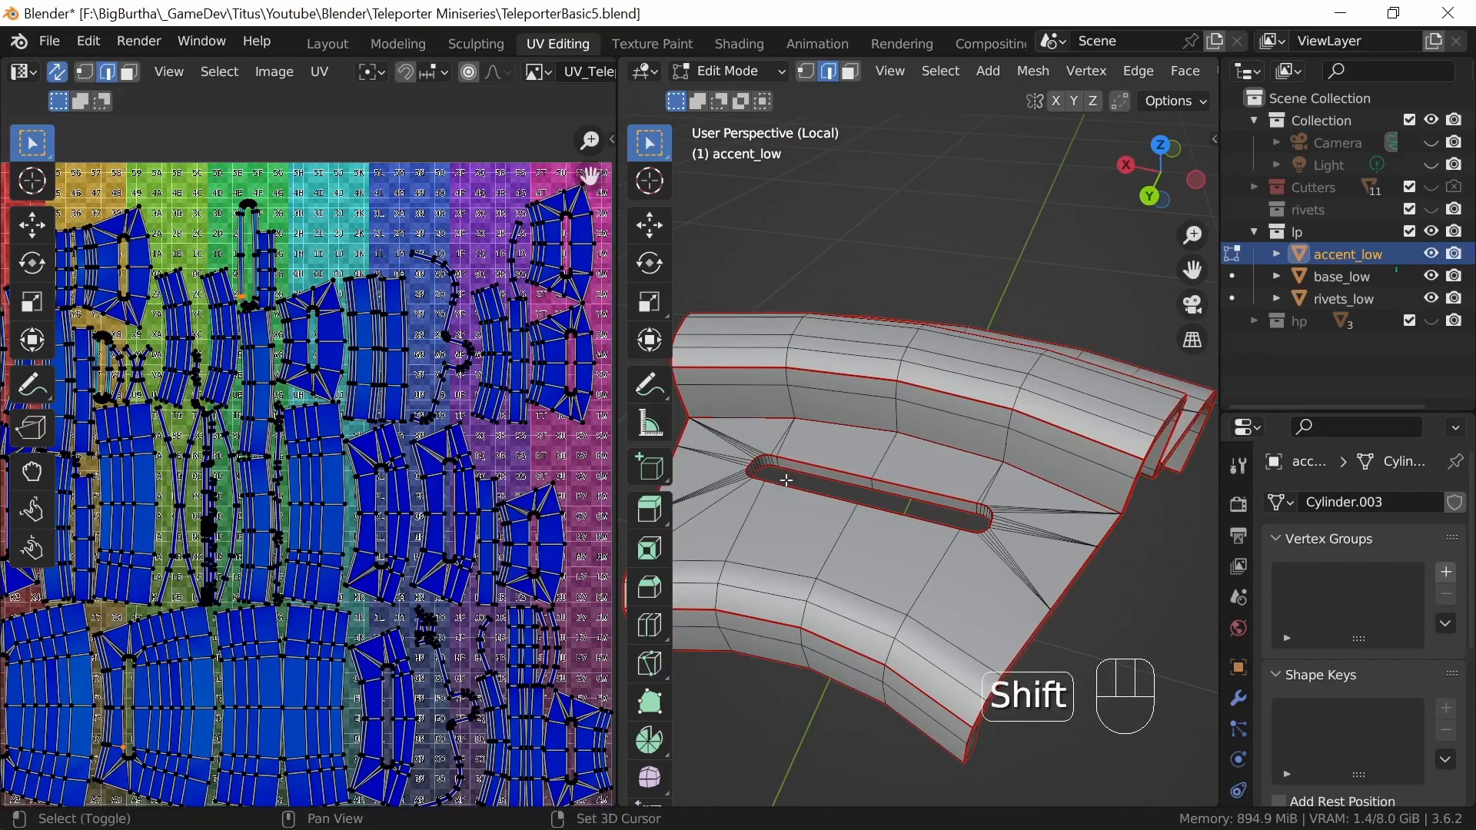
pyautogui.moveTo(1051, 551); pyautogui.dragTo(900, 561, button='middle')
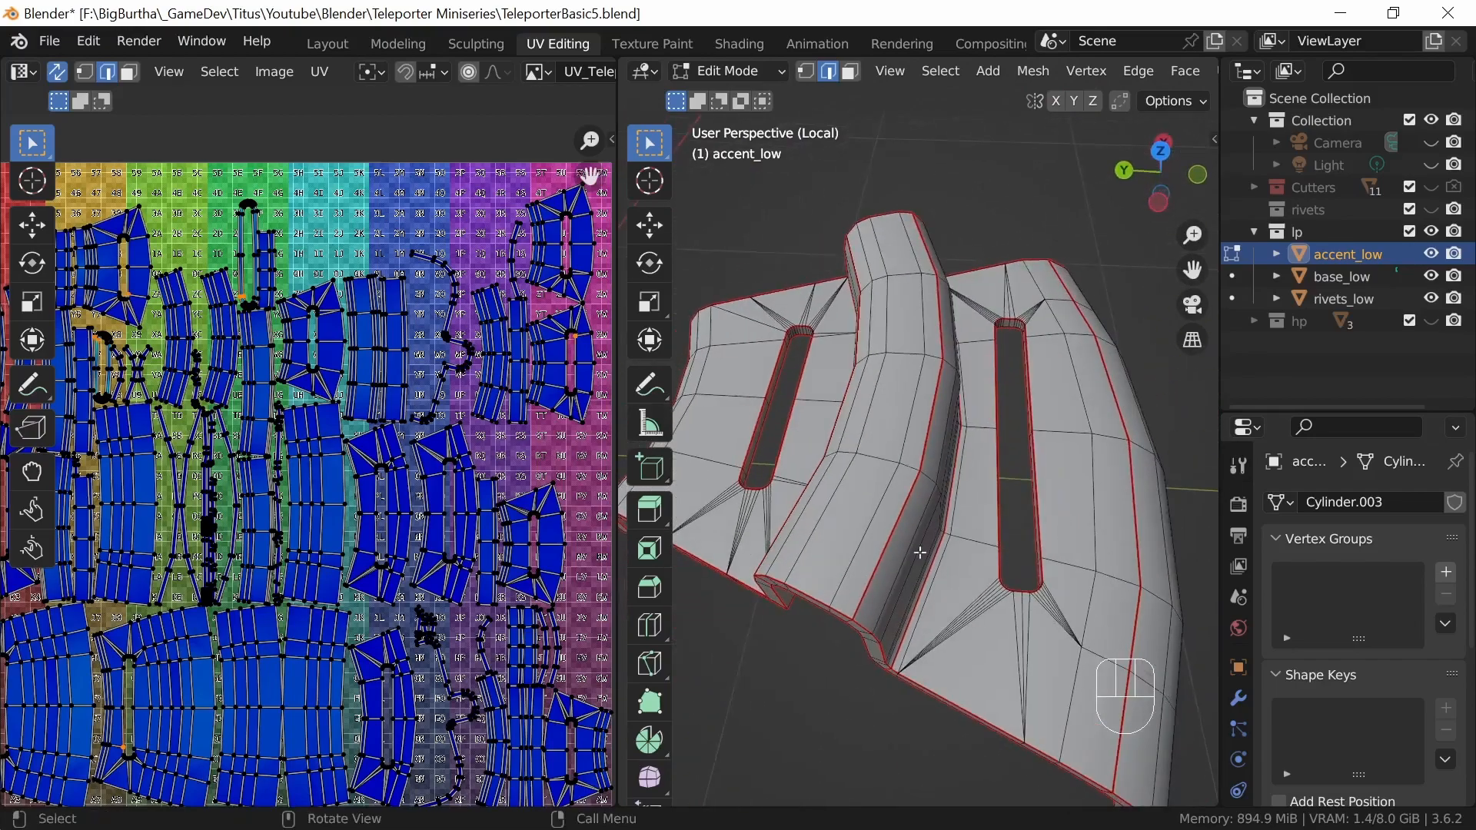
pyautogui.press('u')
pyautogui.click(1021, 448)
# - Unwrap the entire accent_low mesh with the refined seams, then deselect everything
pyautogui.moveTo(1022, 449); pyautogui.dragTo(1044, 503, button='middle')
pyautogui.keyDown('ctrl'); pyautogui.moveTo(1047, 523); pyautogui.dragTo(1077, 532, button='middle'); pyautogui.keyUp('ctrl')
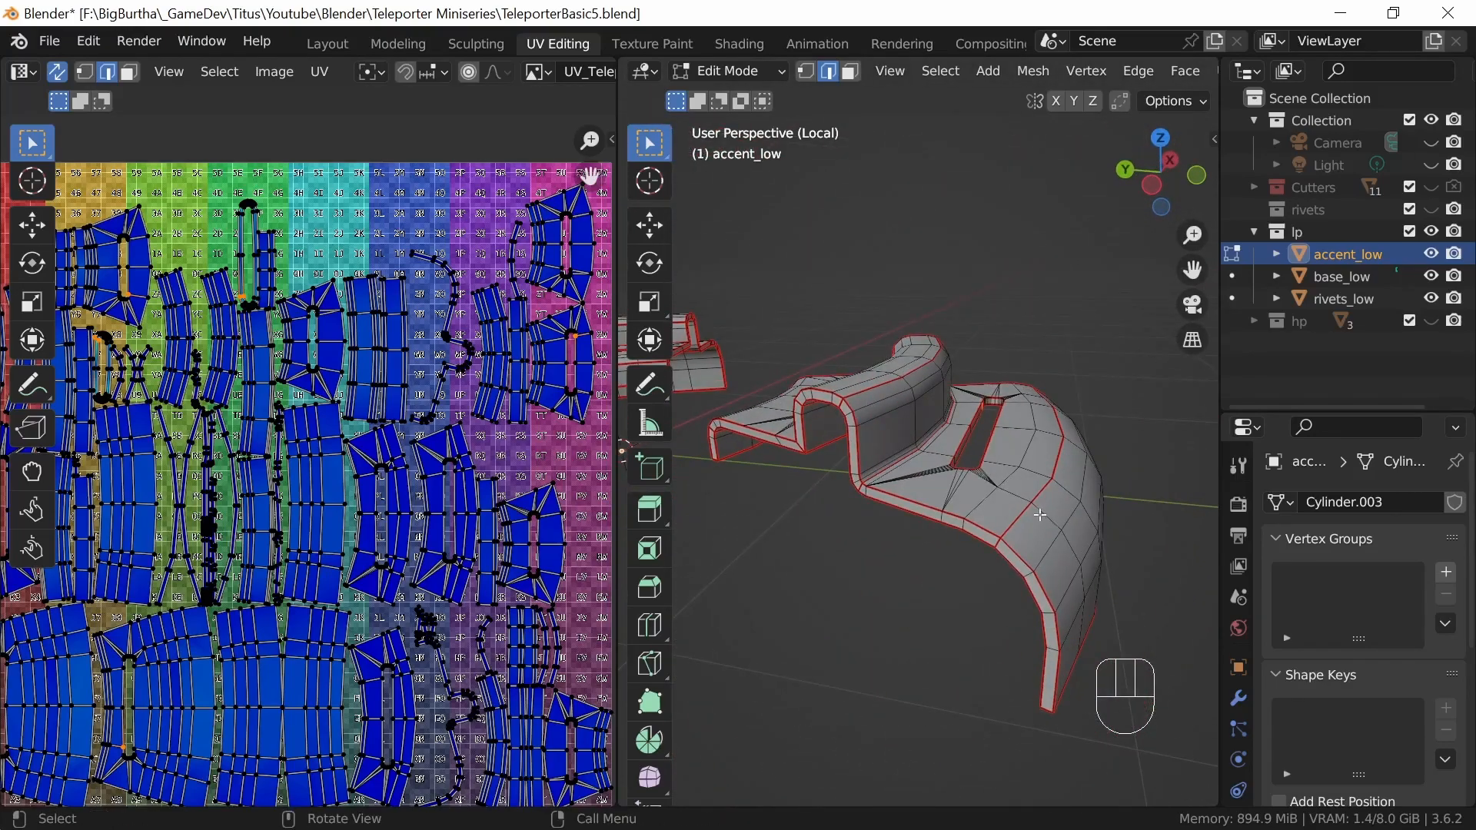
pyautogui.press('a')
pyautogui.press('u')
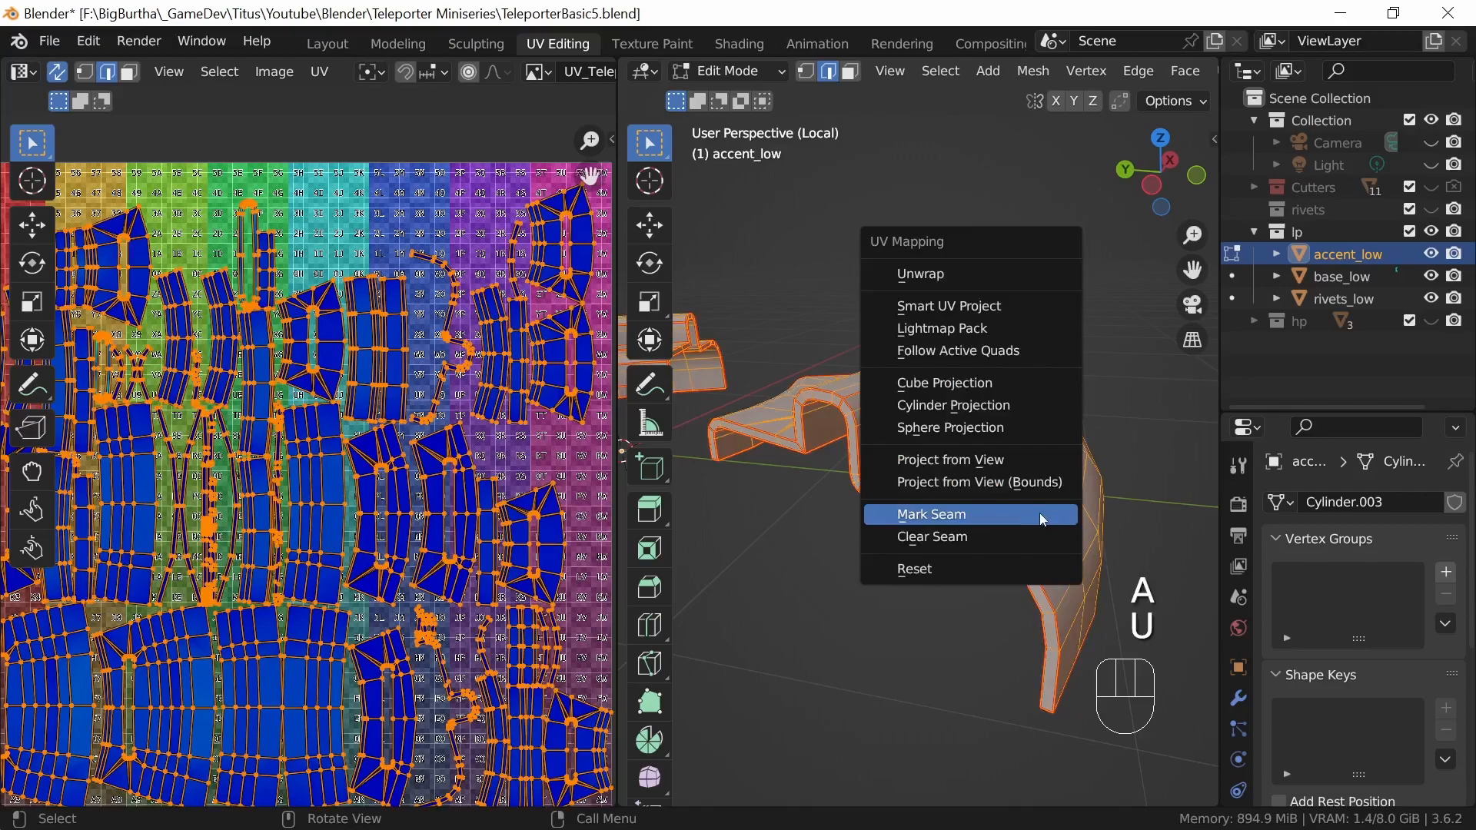
pyautogui.click(978, 273)
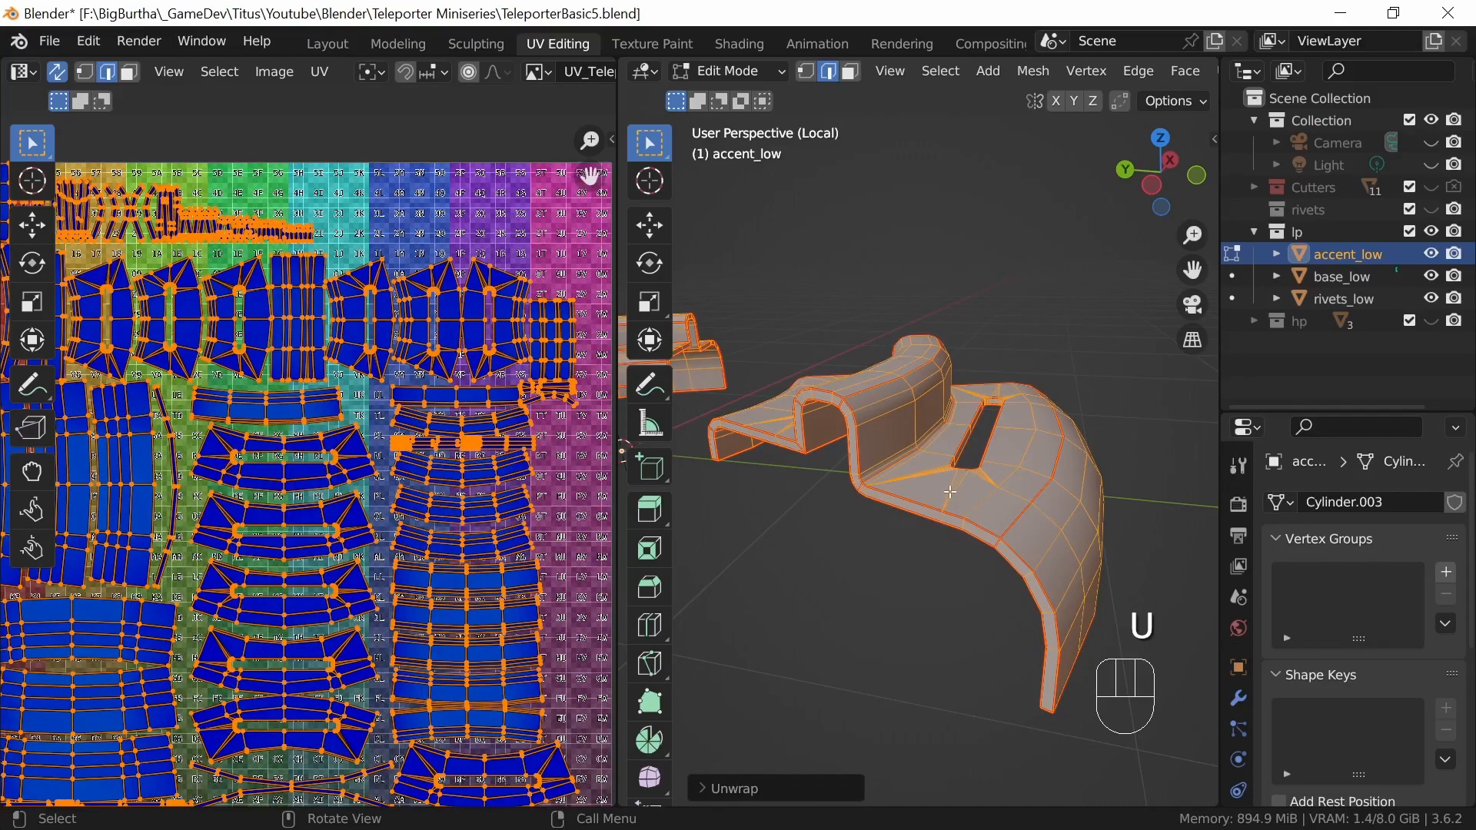
pyautogui.hotkey('alt', 'a')
# - Look over the accent pieces' seams, return to Object Mode and leave local view
pyautogui.moveTo(966, 501); pyautogui.dragTo(802, 581, button='middle')
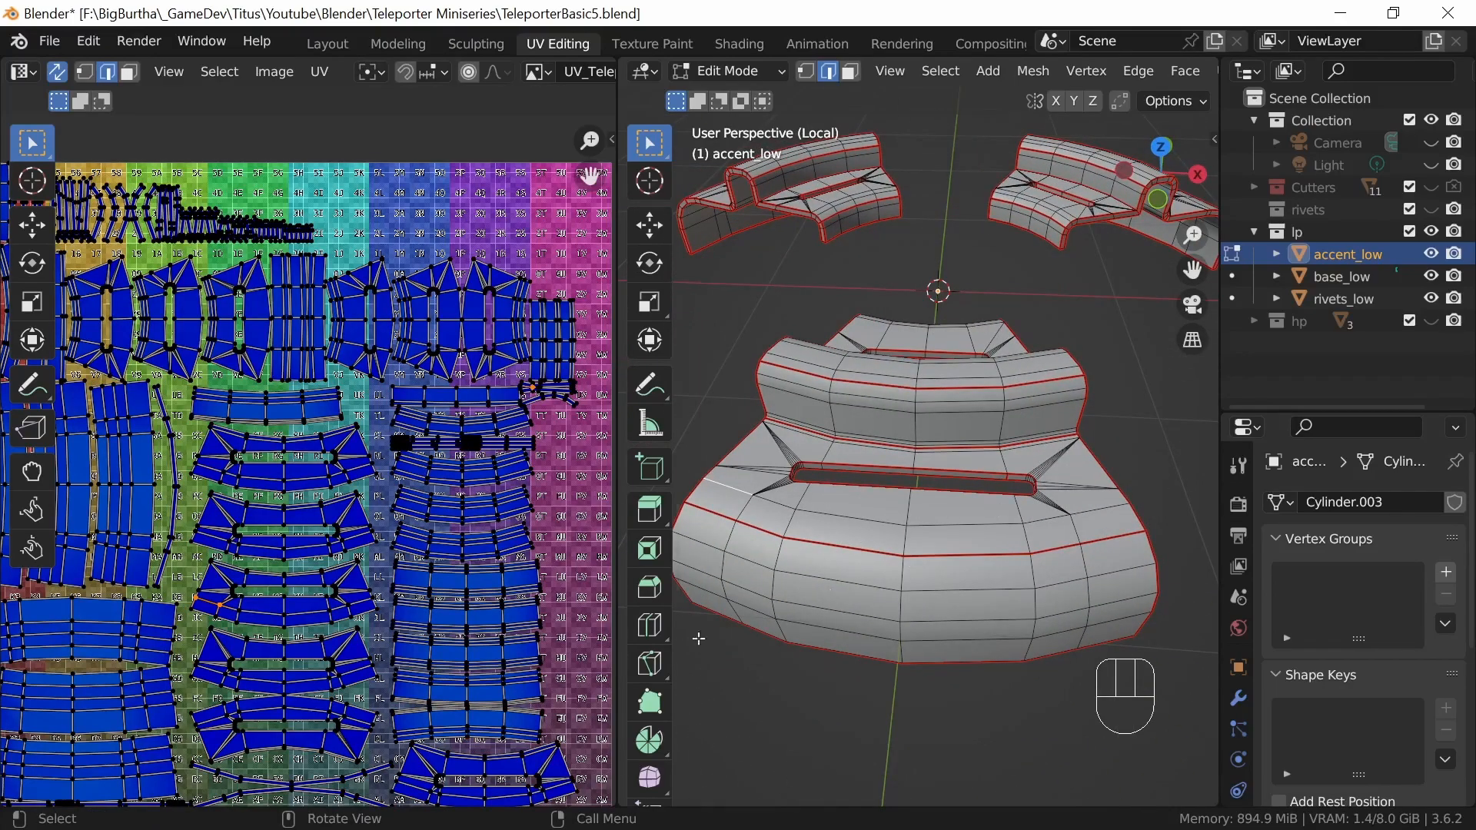
pyautogui.moveTo(738, 626); pyautogui.dragTo(776, 607, button='middle')
pyautogui.keyDown('shift'); pyautogui.moveTo(966, 541); pyautogui.dragTo(1016, 506, button='middle'); pyautogui.keyUp('shift')
pyautogui.press('KP_7')
pyautogui.press('Tab')
pyautogui.press('/')
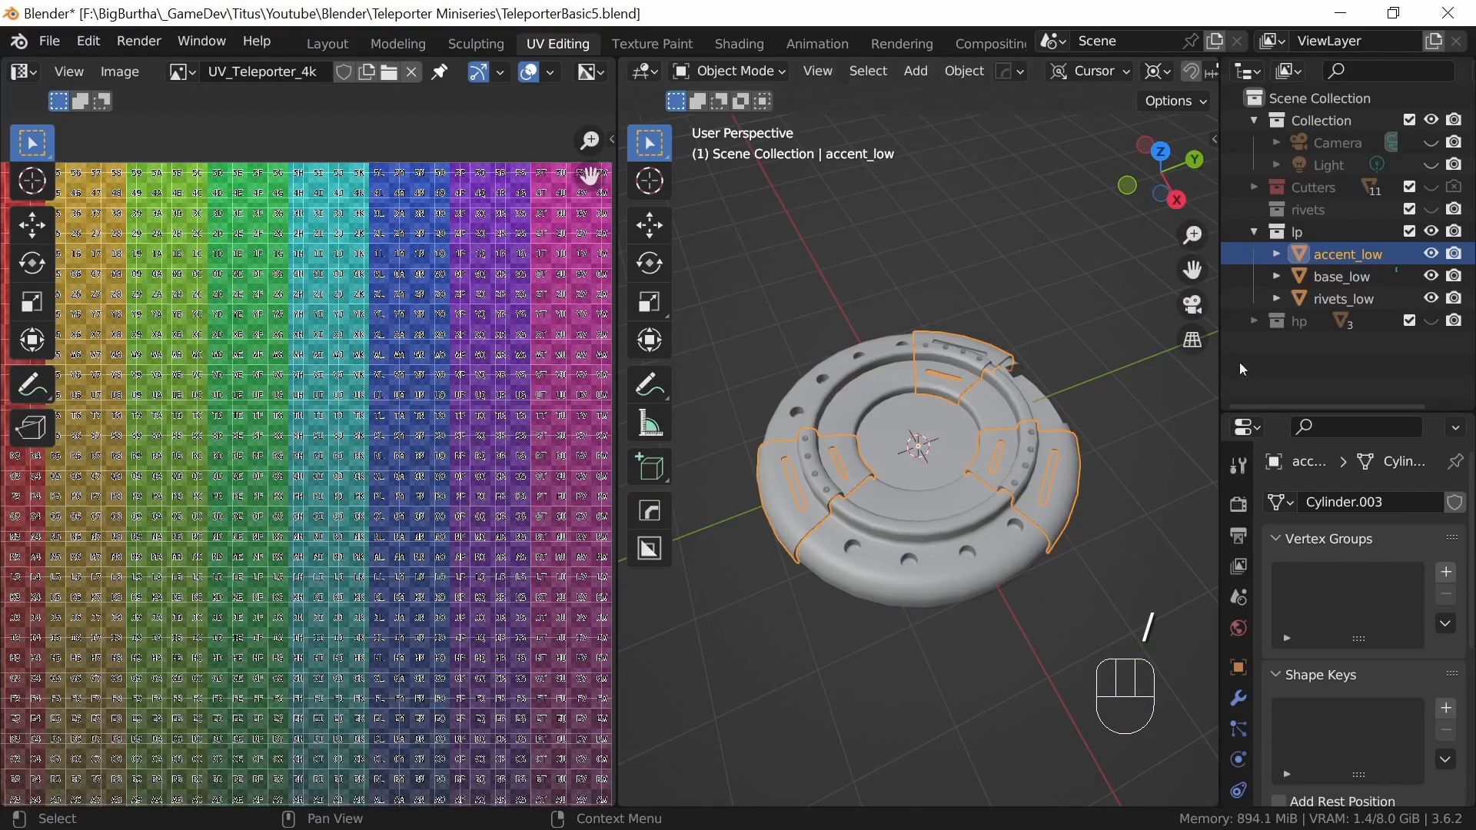
# - Isolate rivets_low in local view and enter Edit Mode on its mesh
pyautogui.click(1343, 299)
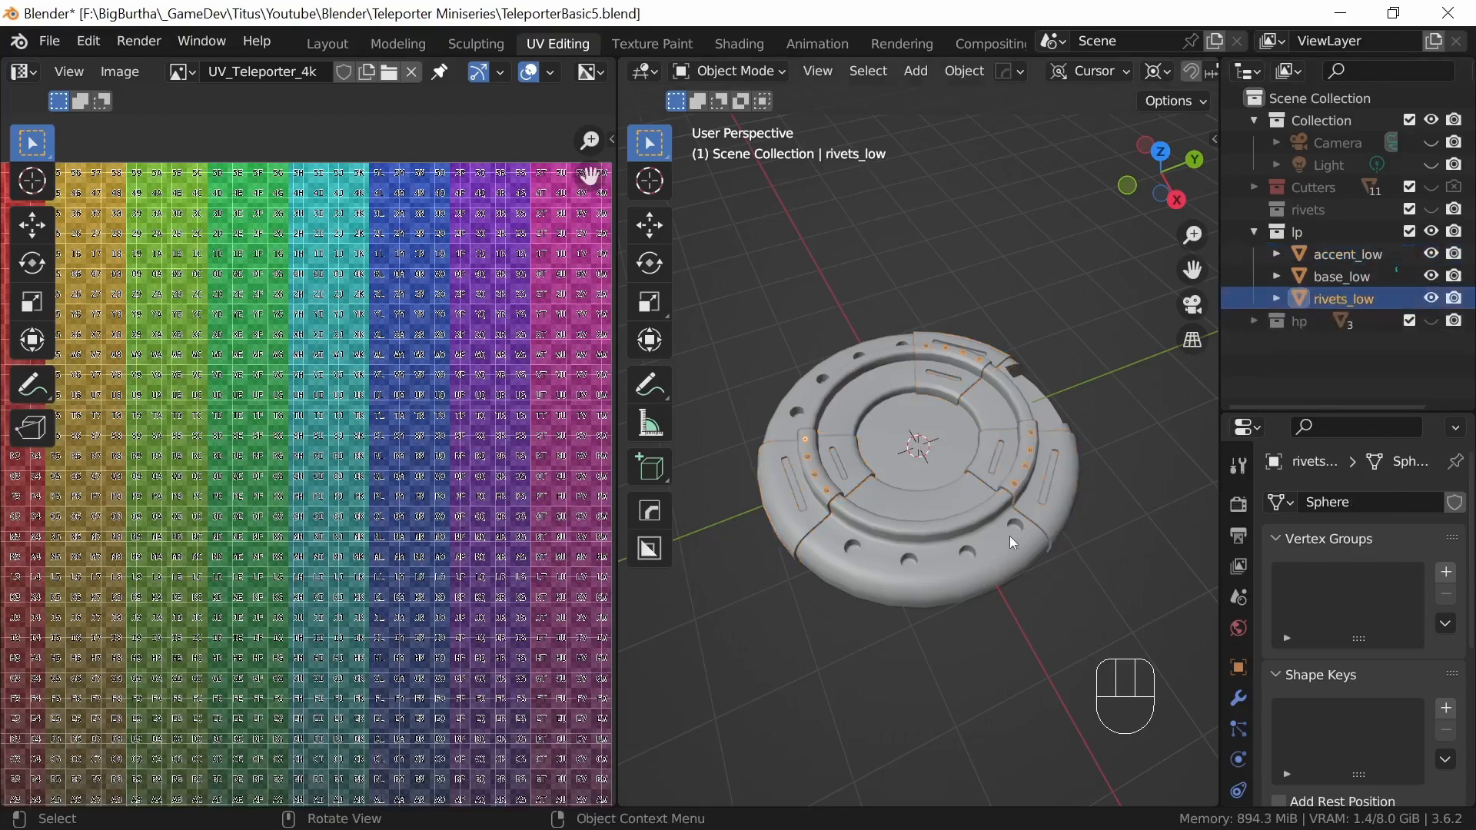
pyautogui.press('/')
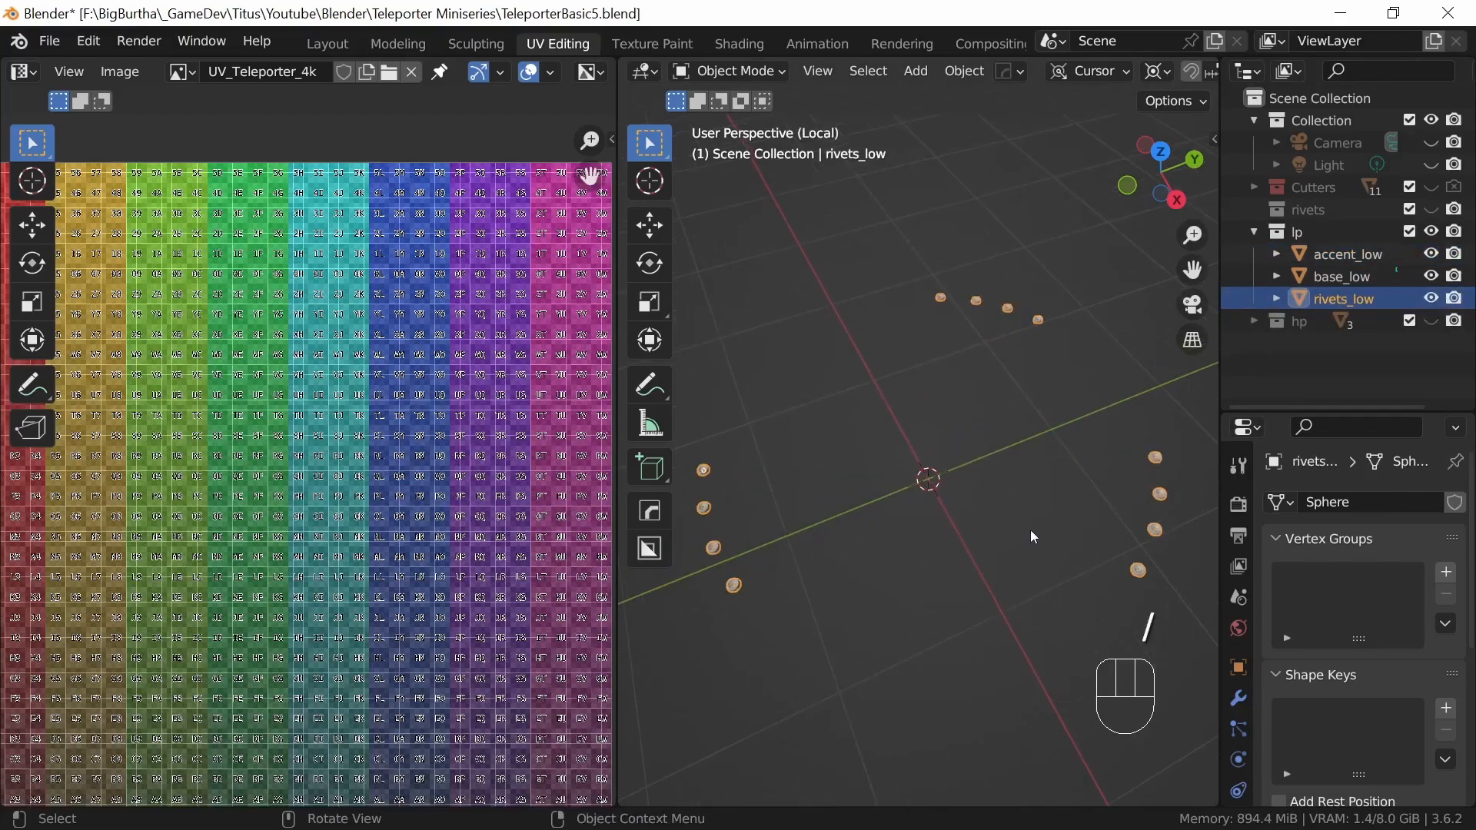
pyautogui.press('Tab')
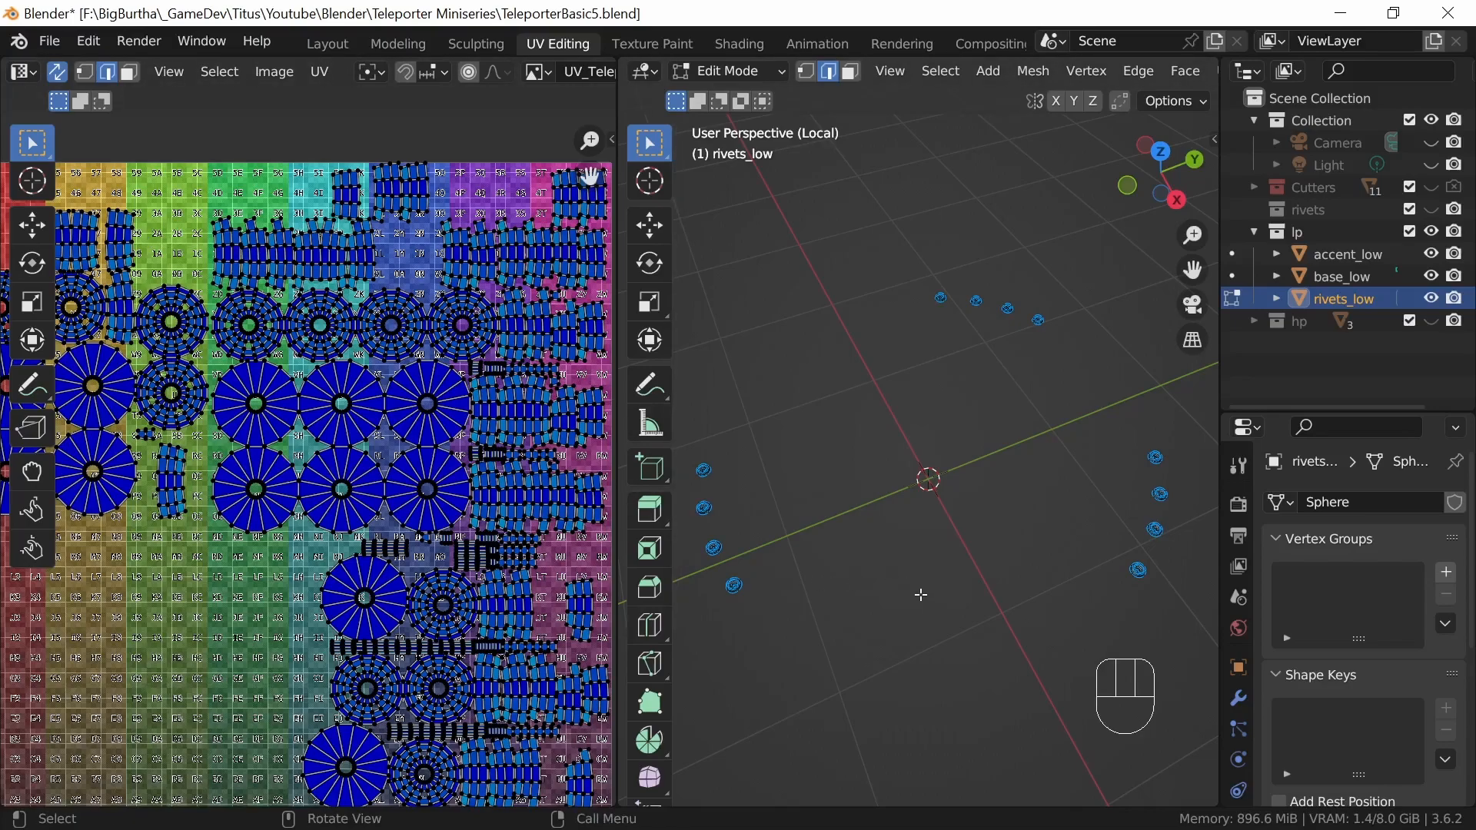
pyautogui.keyDown('shift'); pyautogui.moveTo(925, 588); pyautogui.dragTo(951, 478, button='middle'); pyautogui.keyUp('shift')
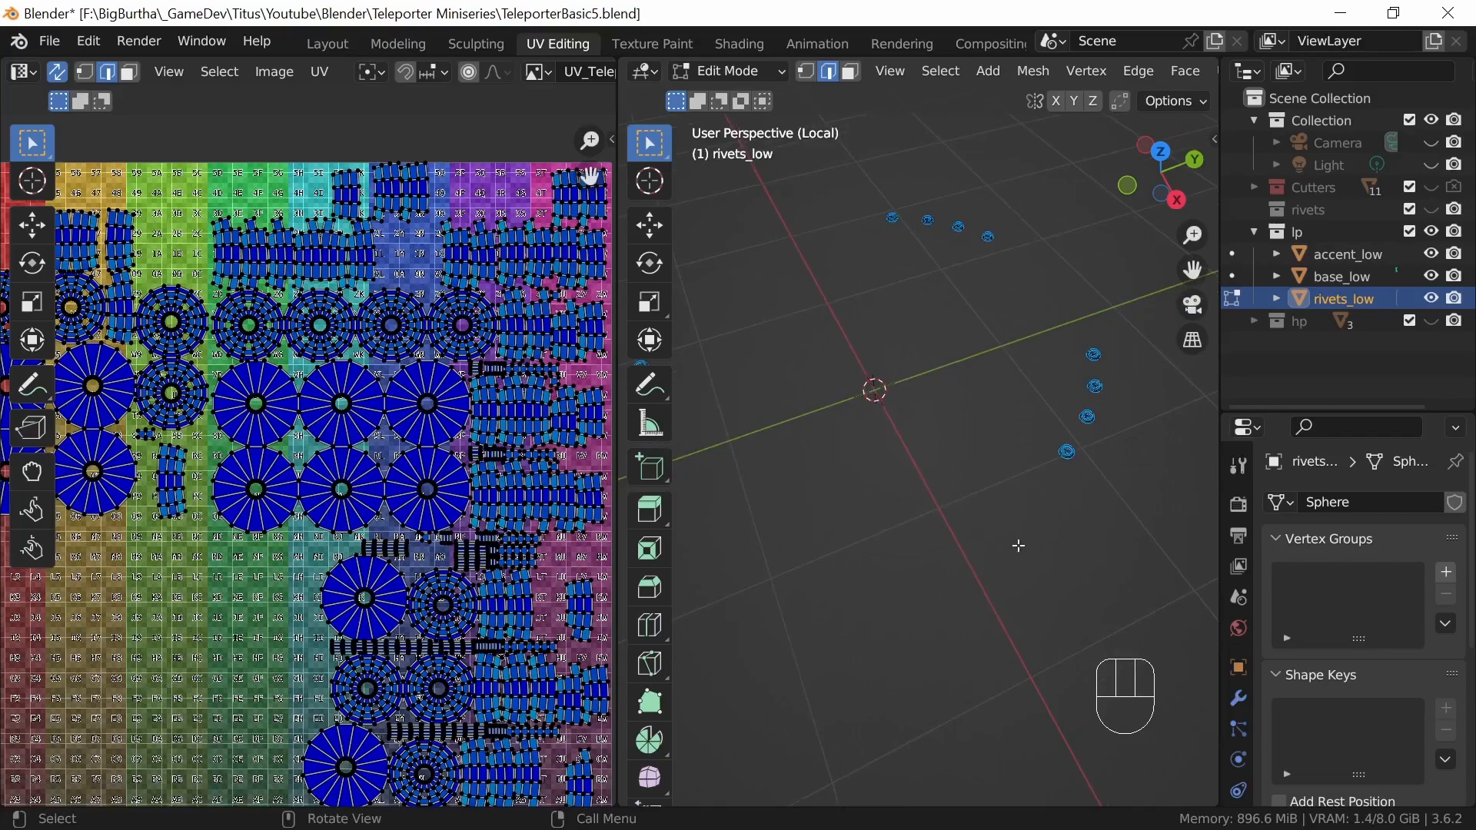
pyautogui.moveTo(1002, 568)
pyautogui.keyDown('shift'); pyautogui.mouseDown(button='middle')
pyautogui.moveTo(1044, 537)
pyautogui.moveTo(1031, 566)
pyautogui.moveTo(1001, 578)
pyautogui.mouseUp(button='middle'); pyautogui.keyUp('shift')
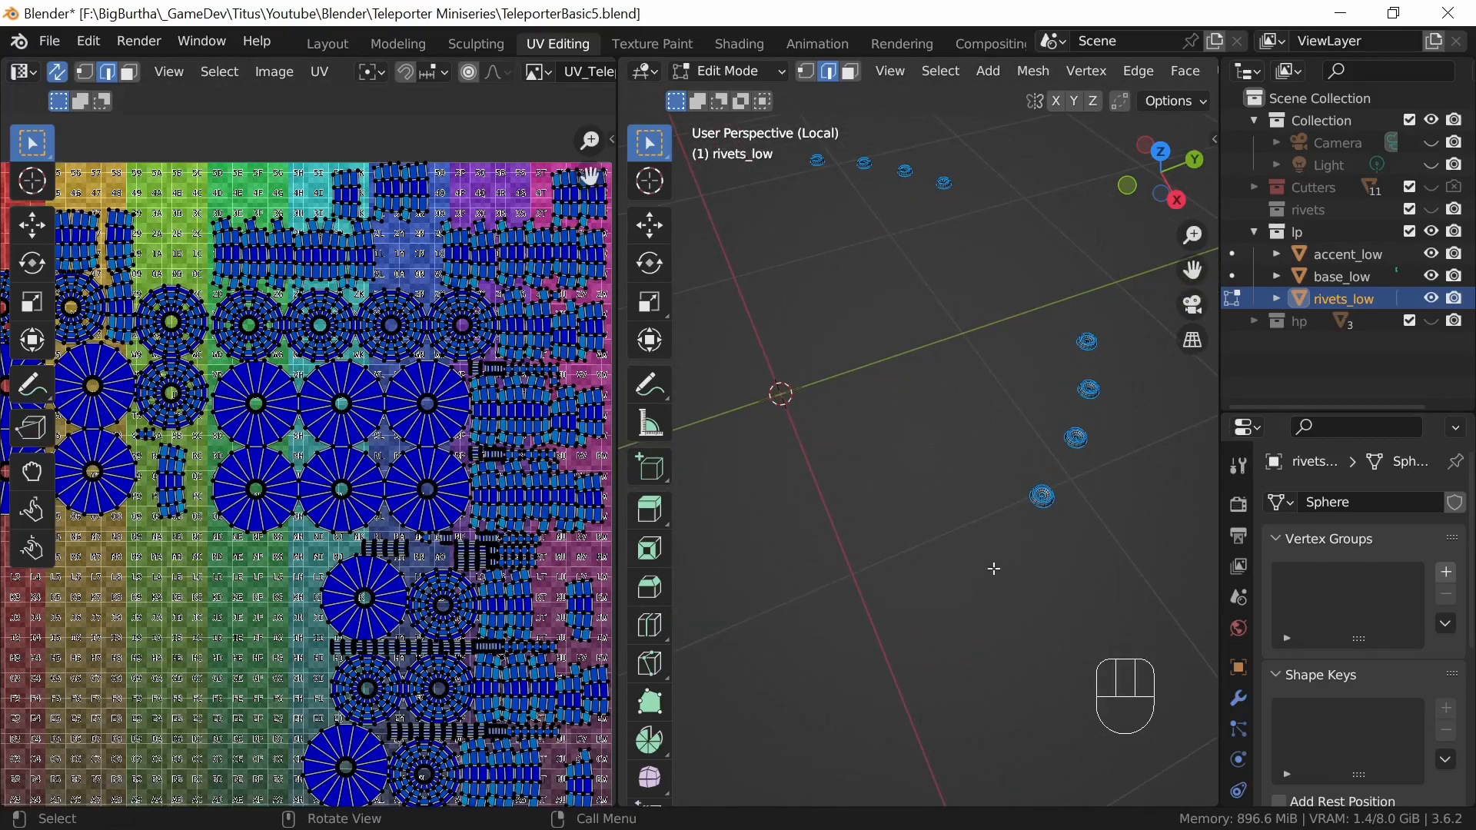
# - Select all sharp edges of rivets_low and mark them as seams
pyautogui.click(940, 71)
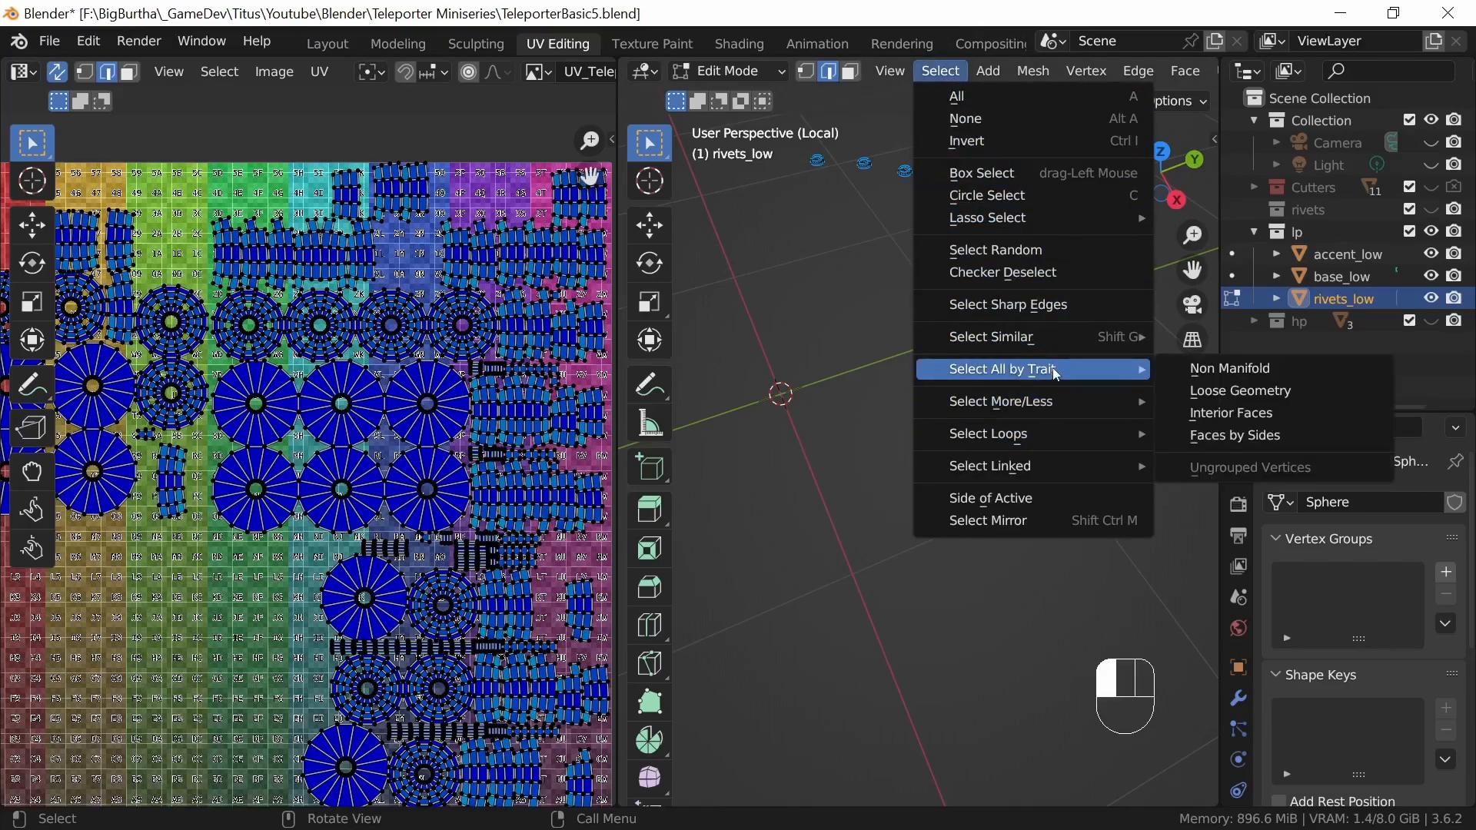
pyautogui.click(1022, 304)
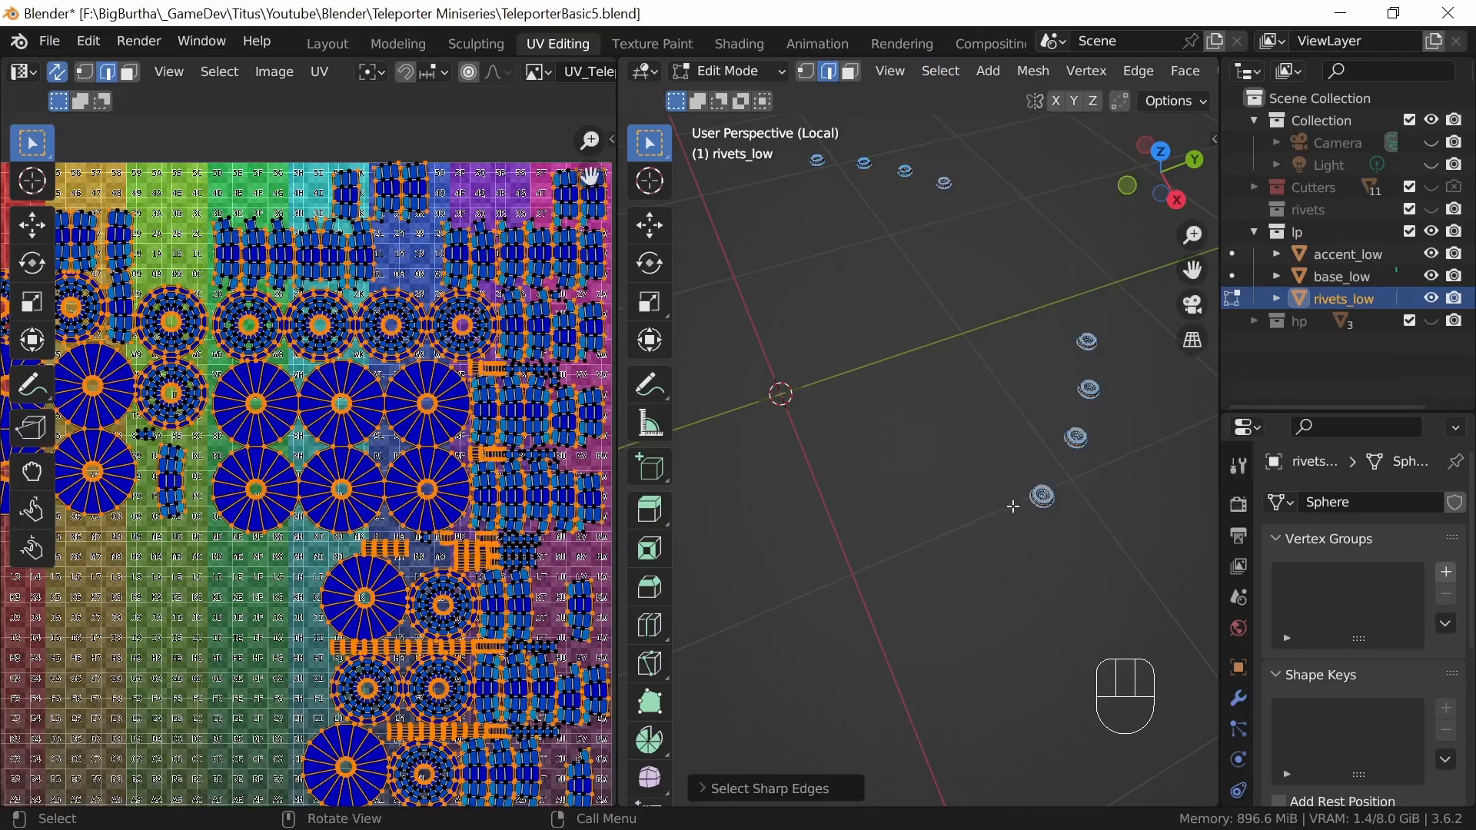
pyautogui.press('u')
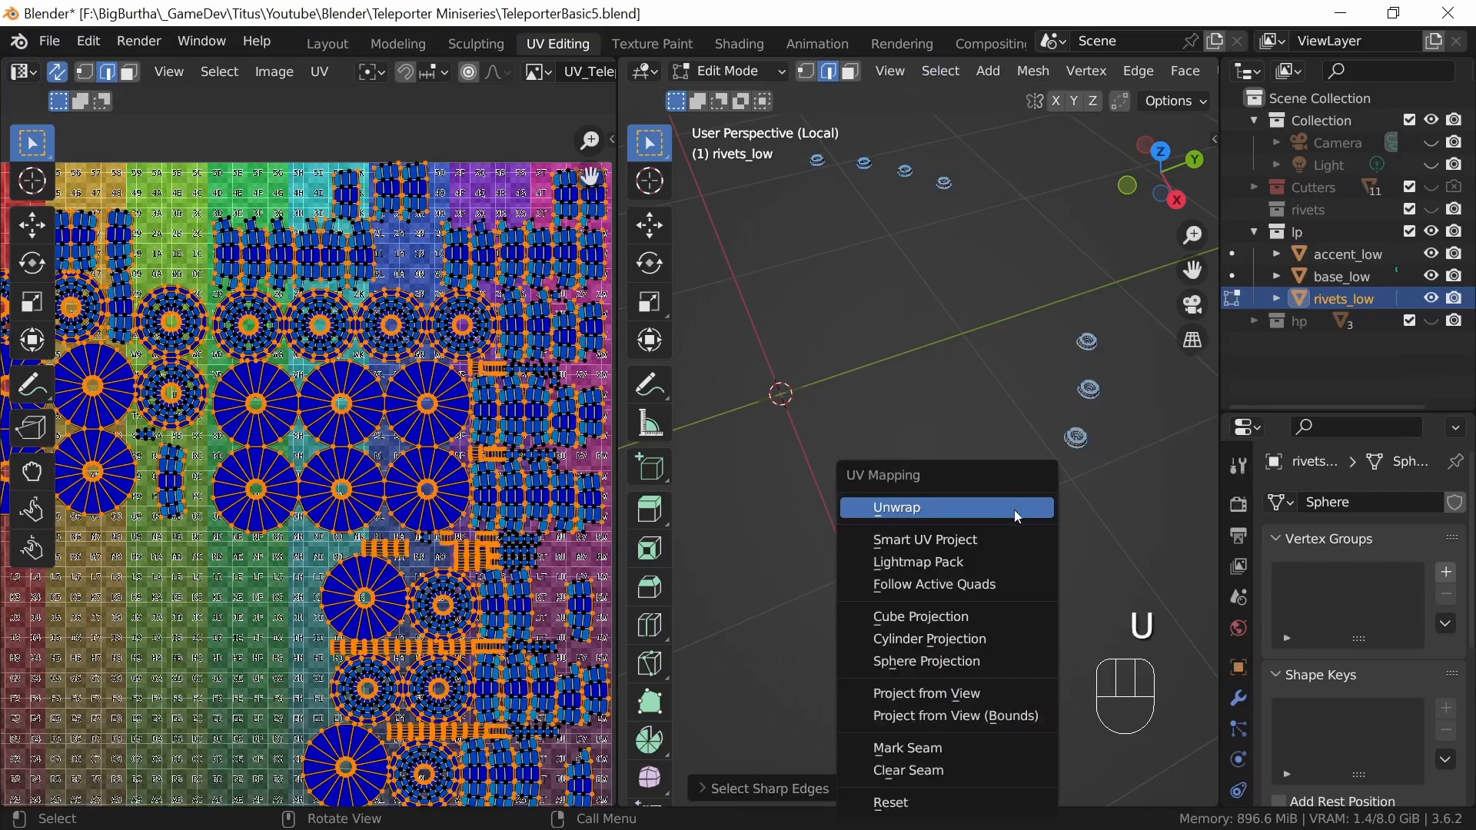
pyautogui.click(965, 751)
pyautogui.press('u')
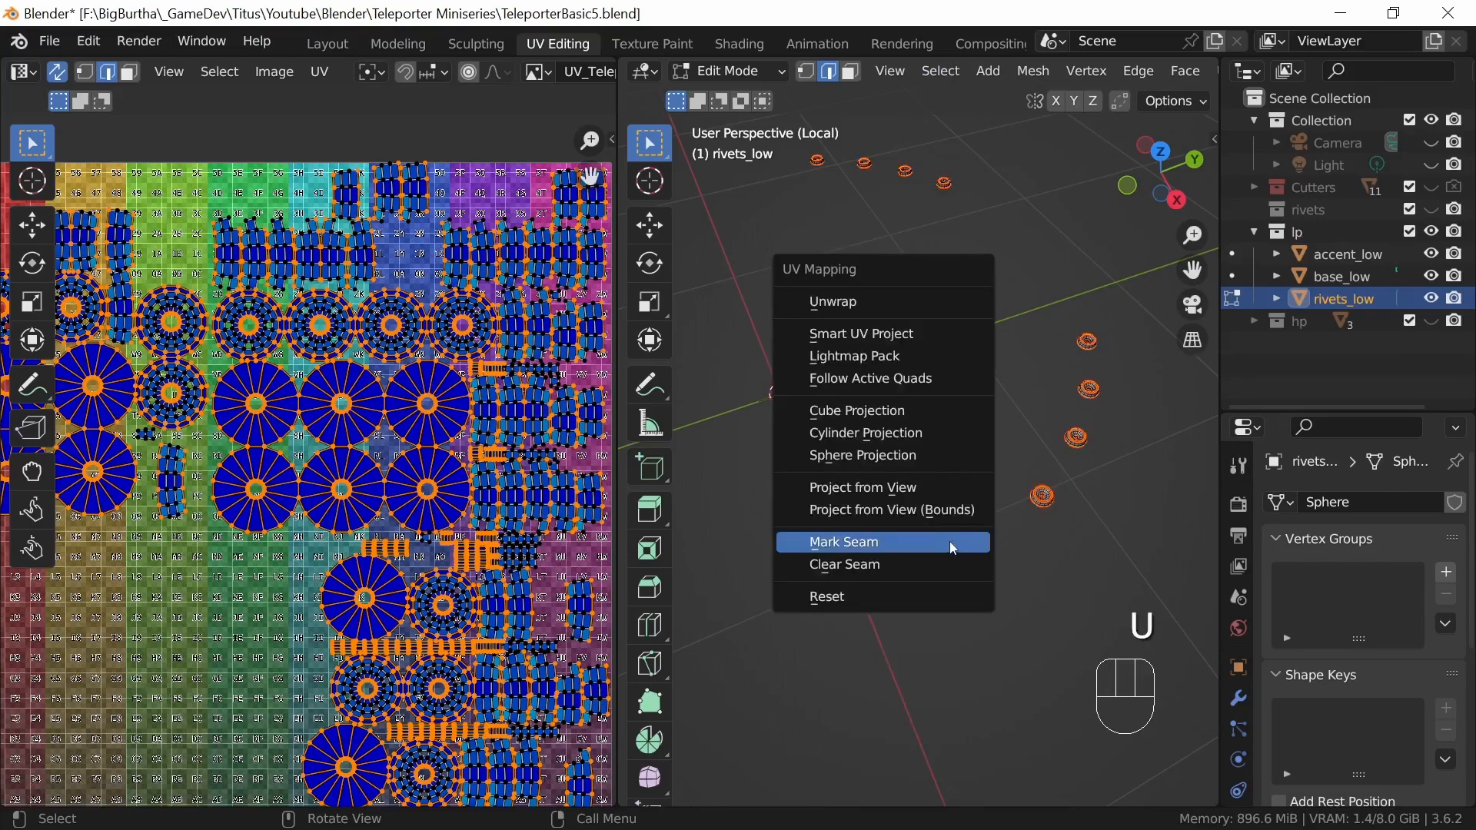
# - Select the whole rivets_low mesh and unwrap it along the sharp-edge seams
pyautogui.press('a')
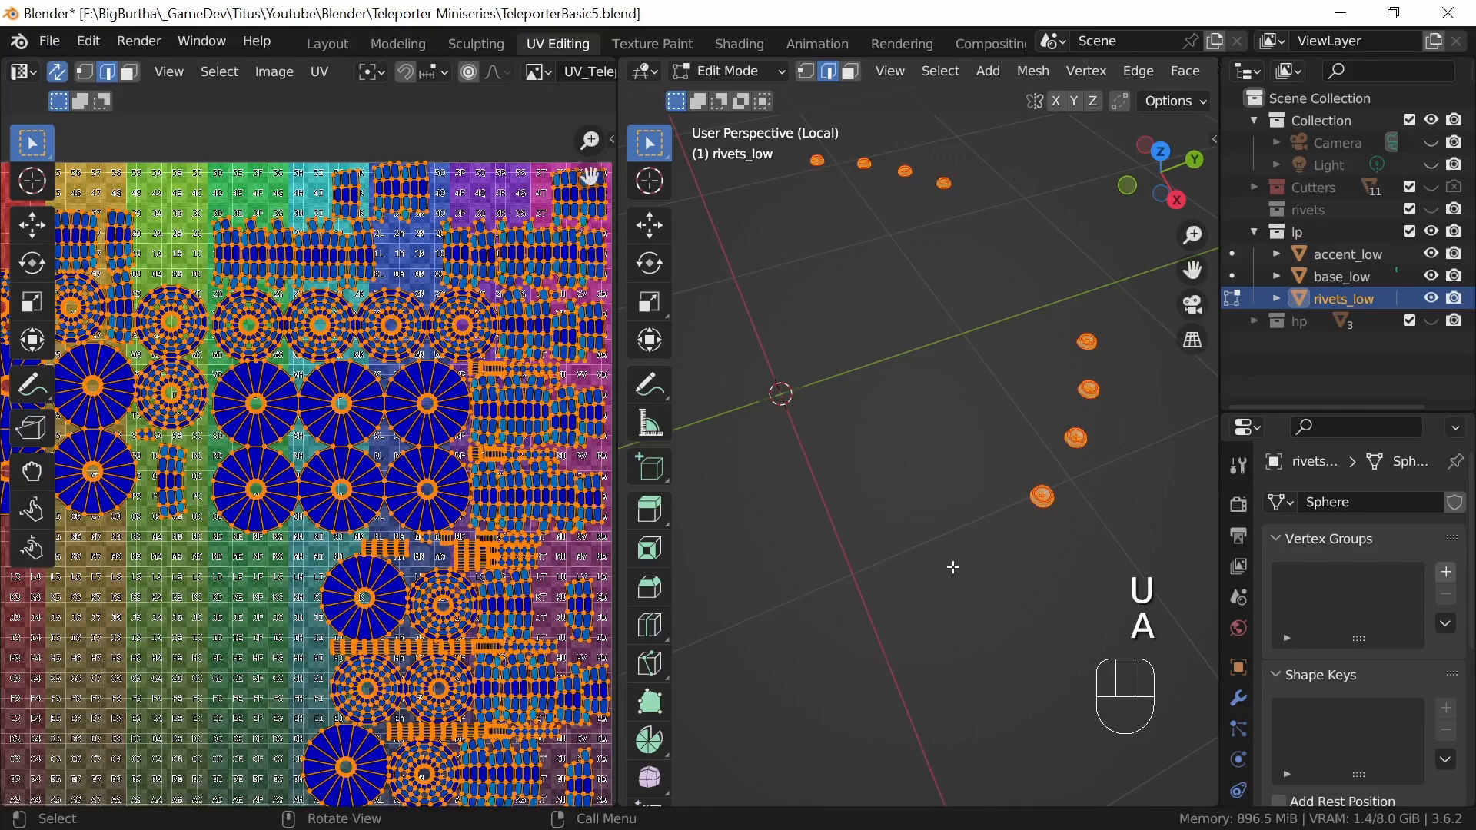
pyautogui.press('u')
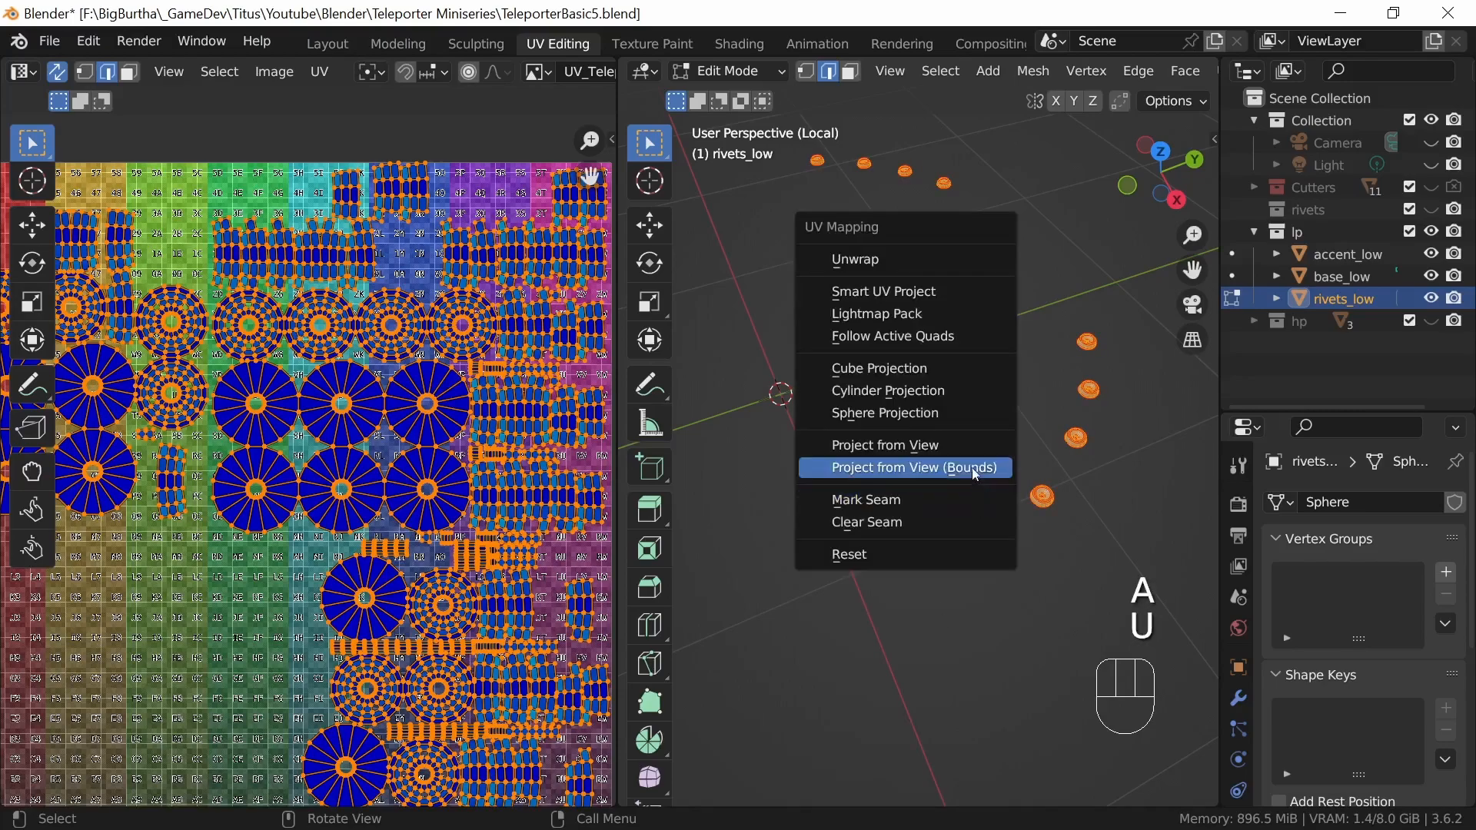
pyautogui.click(933, 258)
pyautogui.moveTo(789, 570); pyautogui.dragTo(984, 557, button='middle')
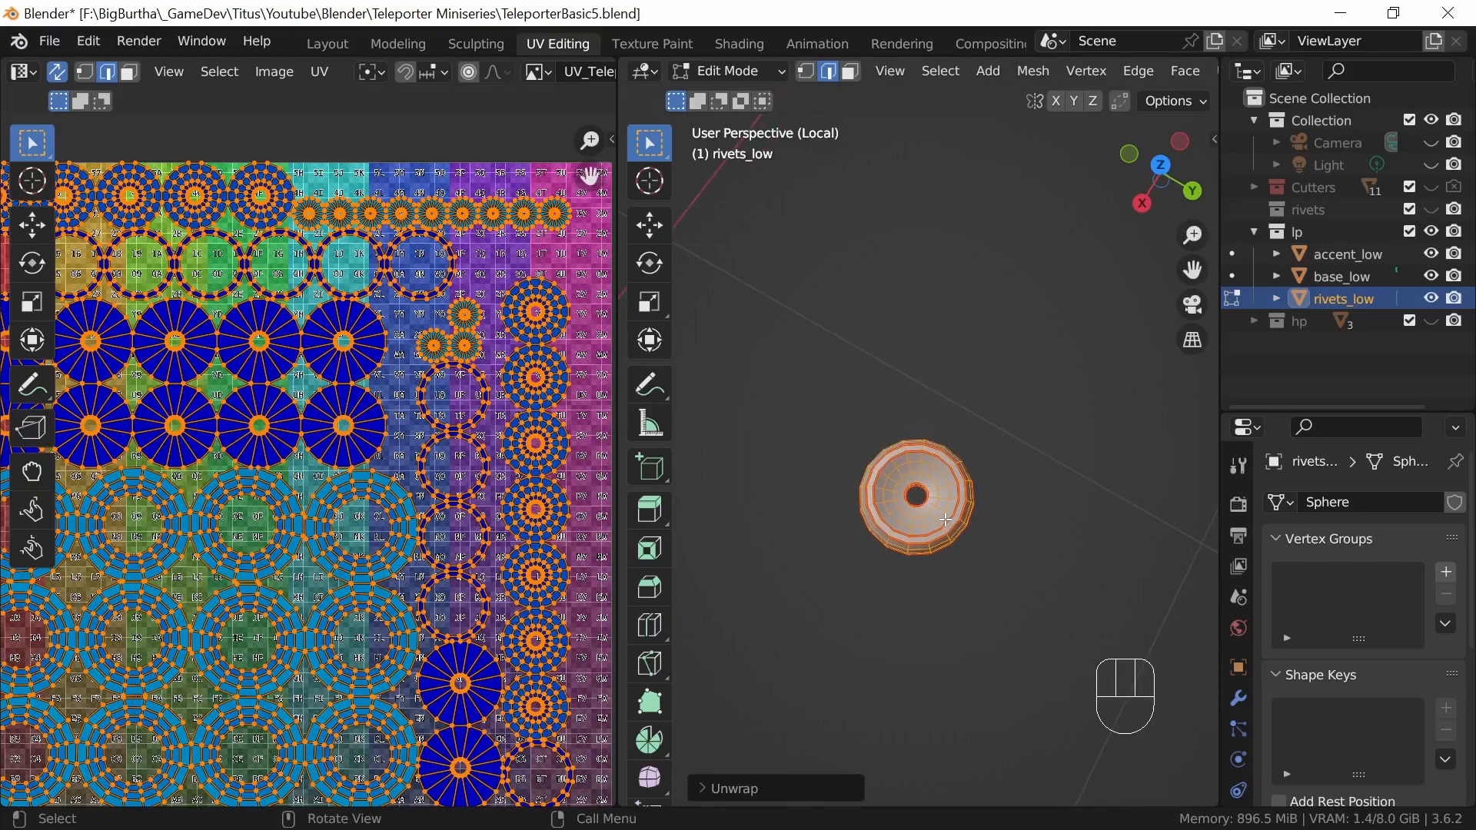
# - In top view, select one radial edge loop on each rivet of the -Y arc and mark them as seams
pyautogui.press('KP_7')
pyautogui.keyDown('ctrl'); pyautogui.moveTo(1014, 547); pyautogui.dragTo(938, 404, button='middle'); pyautogui.keyUp('ctrl')
pyautogui.keyDown('shift'); pyautogui.moveTo(924, 633); pyautogui.dragTo(917, 435, button='middle'); pyautogui.keyUp('shift')
pyautogui.click(865, 463)
pyautogui.moveTo(871, 504)
pyautogui.keyDown('ctrl'); pyautogui.mouseDown(button='middle')
pyautogui.moveTo(879, 518)
pyautogui.moveTo(862, 477)
pyautogui.mouseUp(button='middle'); pyautogui.keyUp('ctrl')
pyautogui.press('alt')
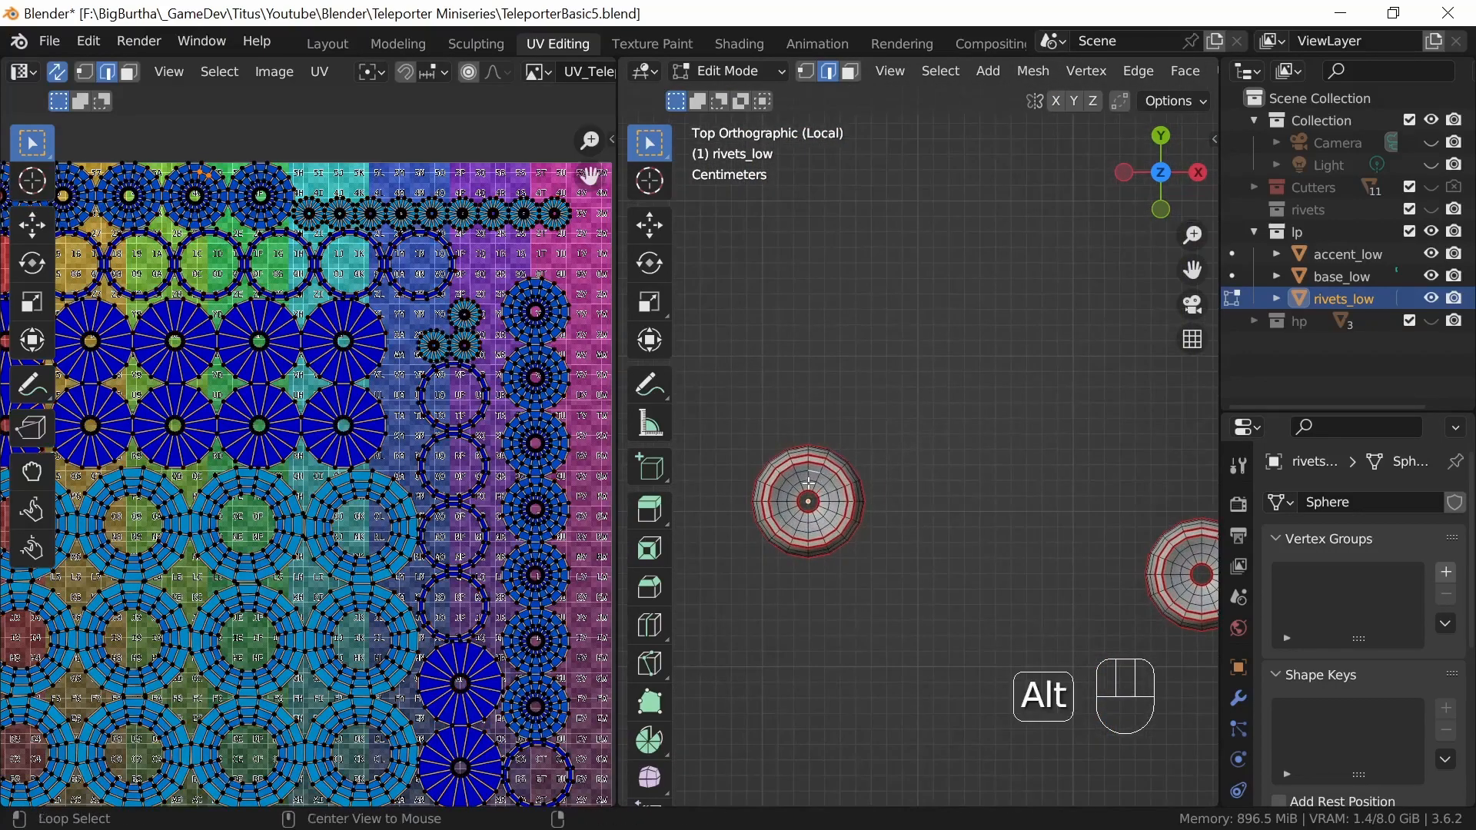
pyautogui.keyDown('shift'); pyautogui.moveTo(1033, 553); pyautogui.dragTo(771, 543, button='middle'); pyautogui.keyUp('shift')
pyautogui.keyDown('shift'); pyautogui.moveTo(1047, 524); pyautogui.dragTo(968, 520, button='middle'); pyautogui.keyUp('shift')
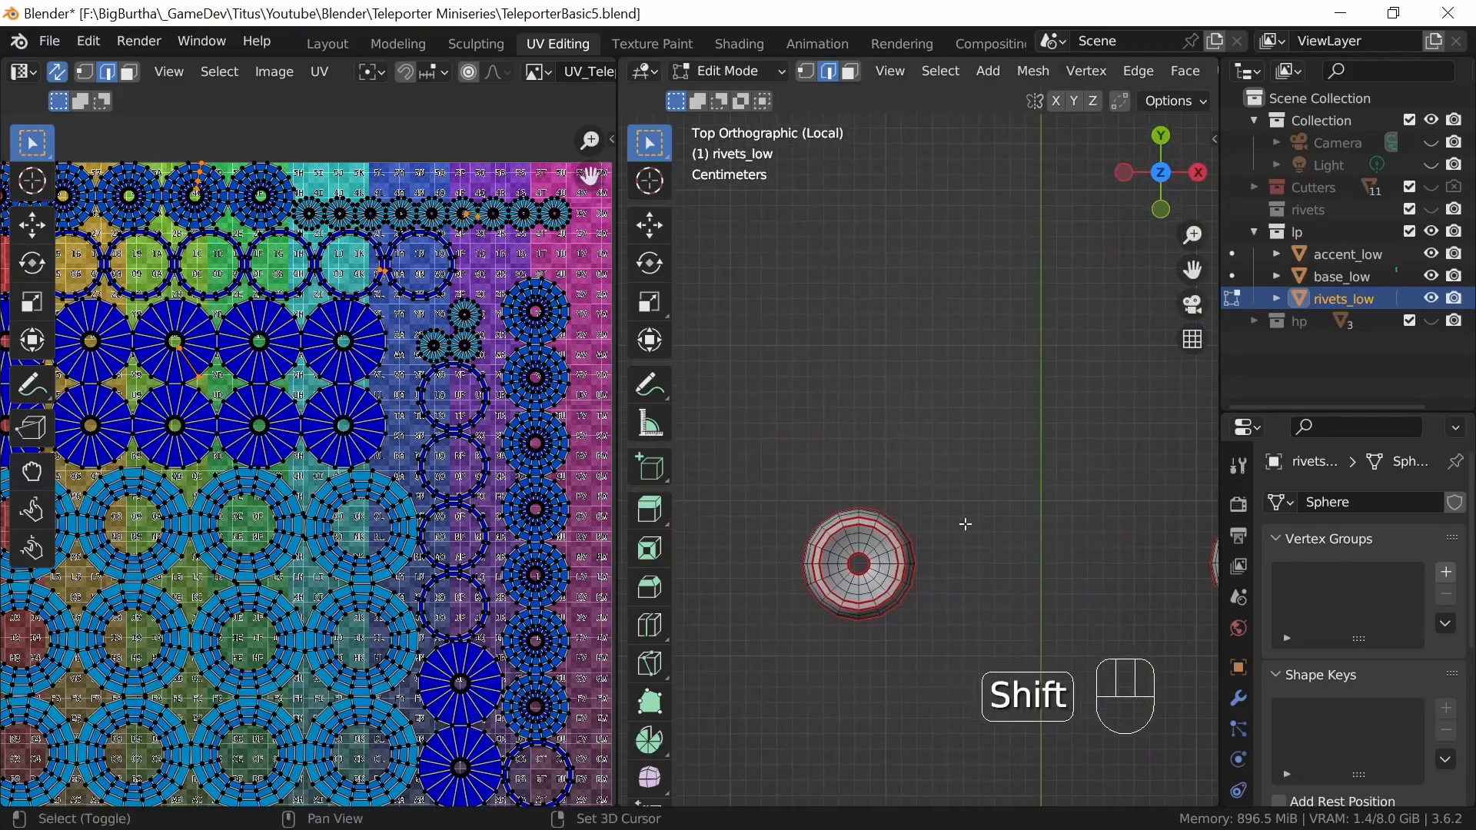
pyautogui.keyDown('shift'); pyautogui.moveTo(945, 583); pyautogui.dragTo(954, 520, button='middle'); pyautogui.keyUp('shift')
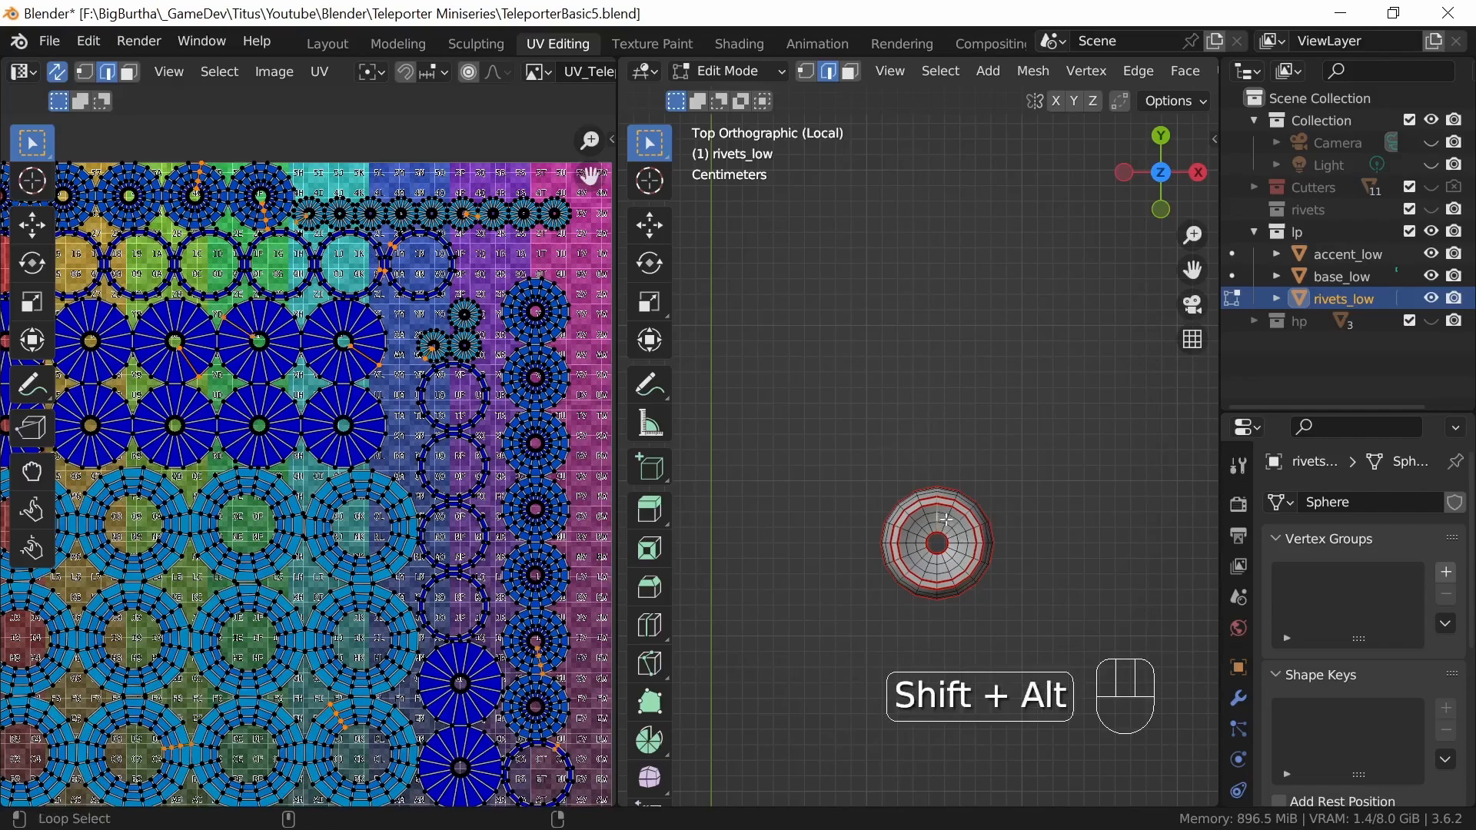
pyautogui.keyDown('shift'); pyautogui.moveTo(760, 597); pyautogui.dragTo(924, 530, button='middle'); pyautogui.keyUp('shift')
pyautogui.keyDown('shift'); pyautogui.moveTo(1082, 526); pyautogui.dragTo(908, 557, button='middle'); pyautogui.keyUp('shift')
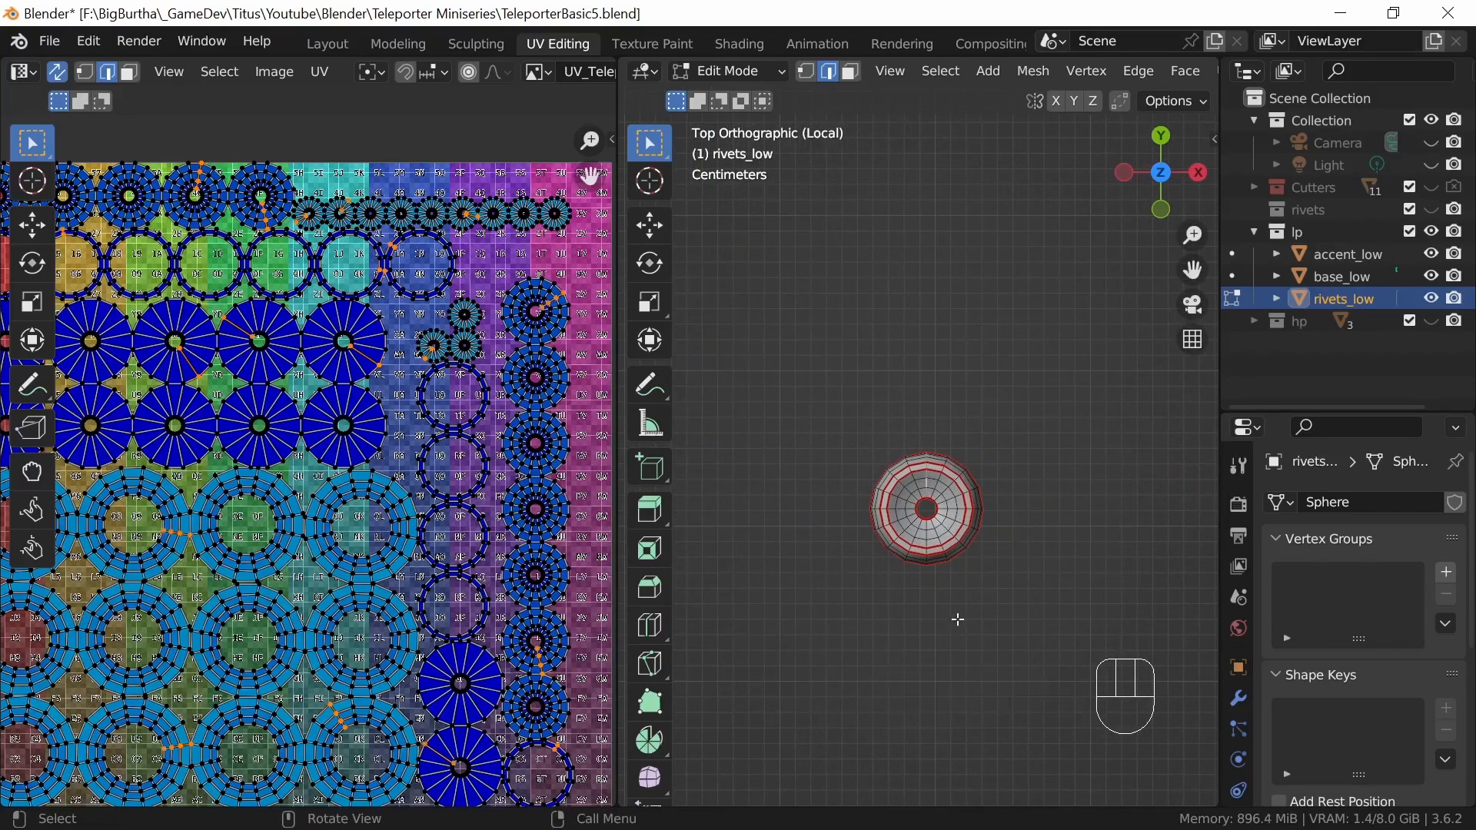
pyautogui.press('u')
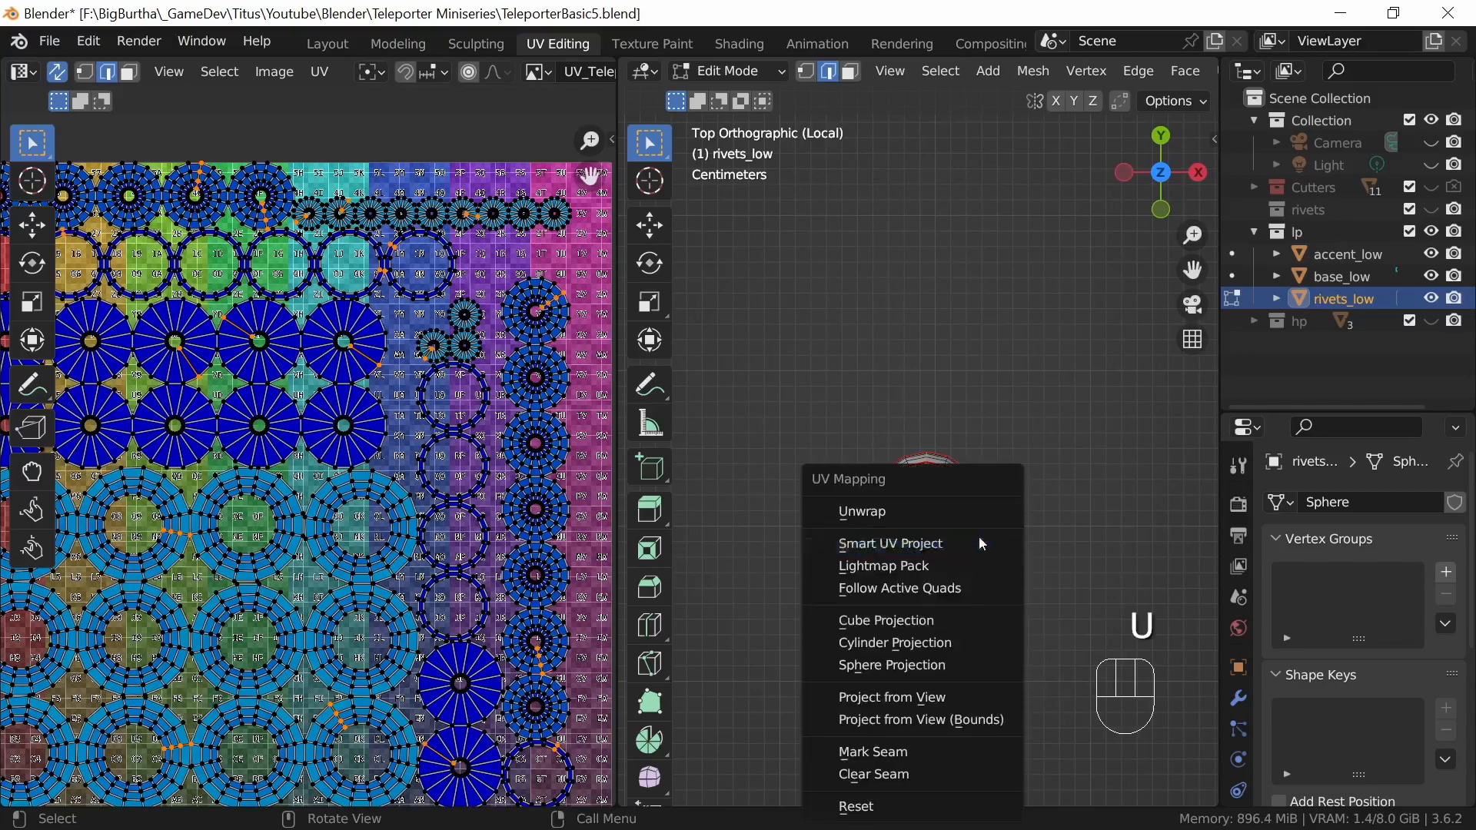
pyautogui.click(943, 744)
# - Unwrap all of rivets_low again with the radial seams of the first rivet arc
pyautogui.press('a')
pyautogui.press('u')
pyautogui.click(962, 300)
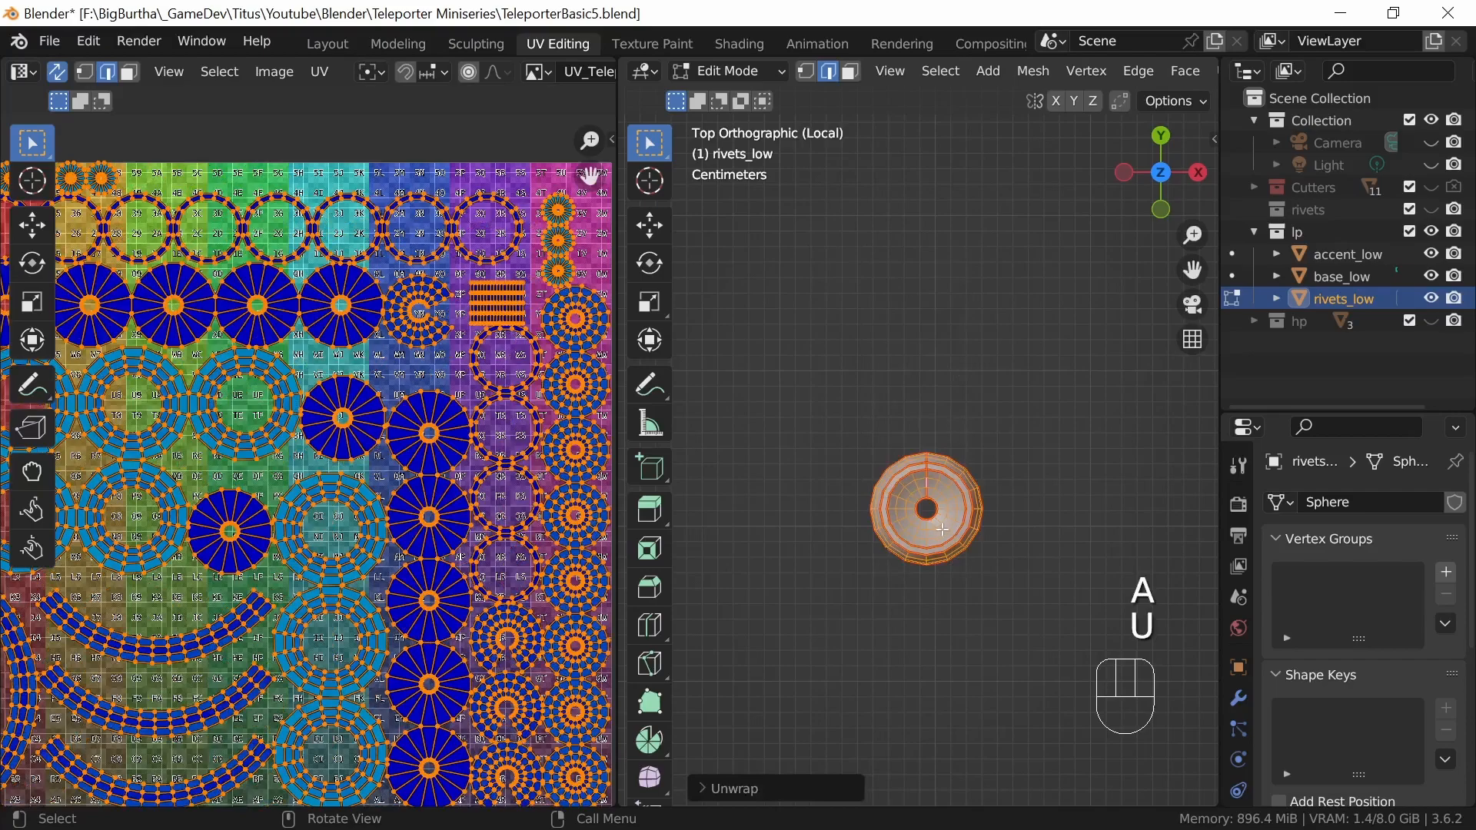
# - Select one radial edge loop on each rivet of the +X arc and mark the loops as seams
pyautogui.keyDown('shift'); pyautogui.moveTo(1023, 432); pyautogui.dragTo(954, 581, button='middle'); pyautogui.keyUp('shift')
pyautogui.keyDown('shift'); pyautogui.moveTo(1039, 461); pyautogui.dragTo(903, 653, button='middle'); pyautogui.keyUp('shift')
pyautogui.moveTo(986, 450)
pyautogui.keyDown('shift'); pyautogui.mouseDown(button='middle')
pyautogui.moveTo(937, 531)
pyautogui.moveTo(953, 610)
pyautogui.moveTo(969, 425)
pyautogui.mouseUp(button='middle'); pyautogui.keyUp('shift')
pyautogui.keyDown('shift'); pyautogui.moveTo(928, 568); pyautogui.dragTo(1099, 427, button='middle'); pyautogui.keyUp('shift')
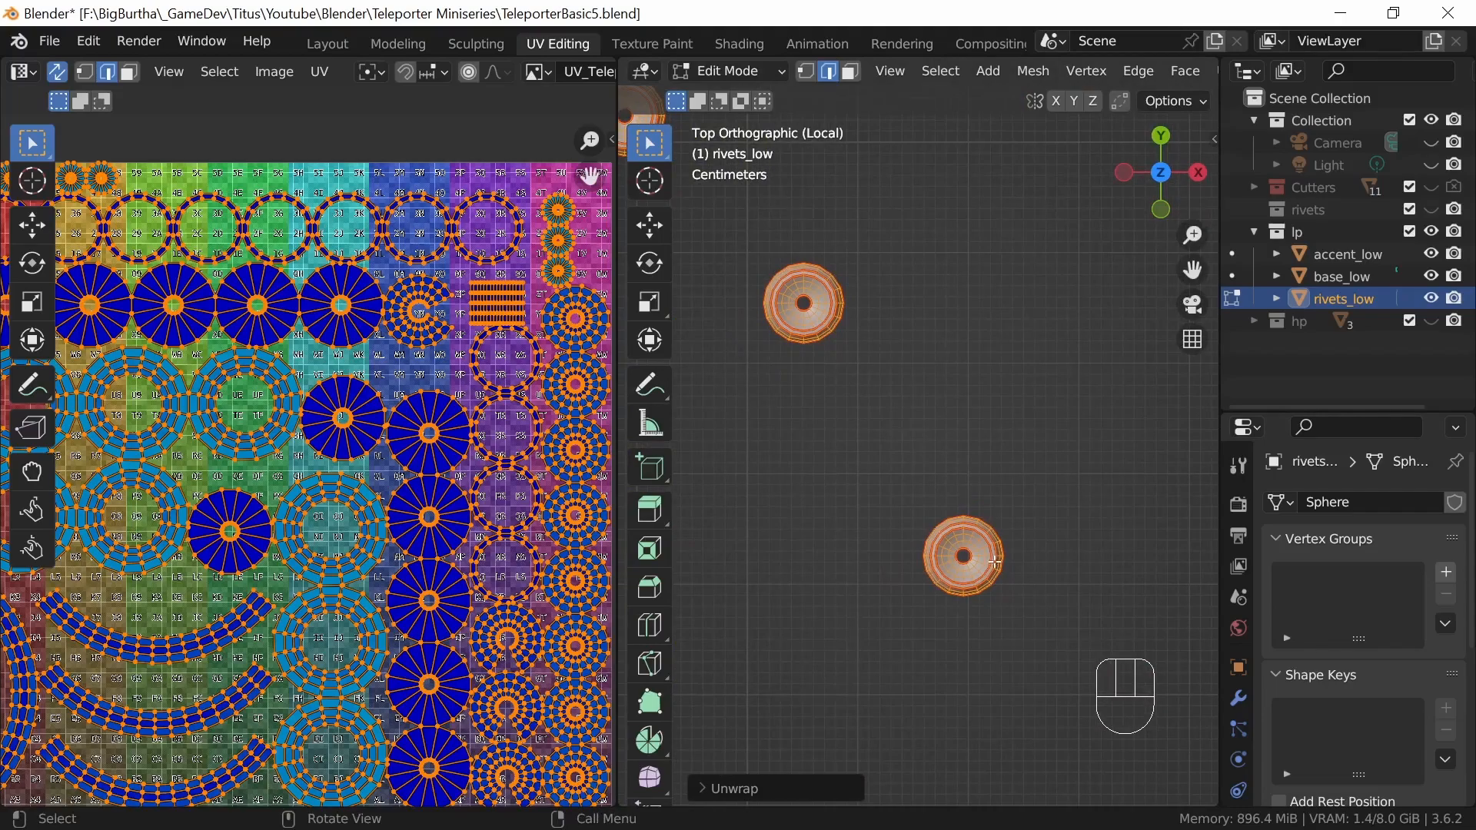
pyautogui.keyDown('alt'); pyautogui.click(961, 570); pyautogui.keyUp('alt')
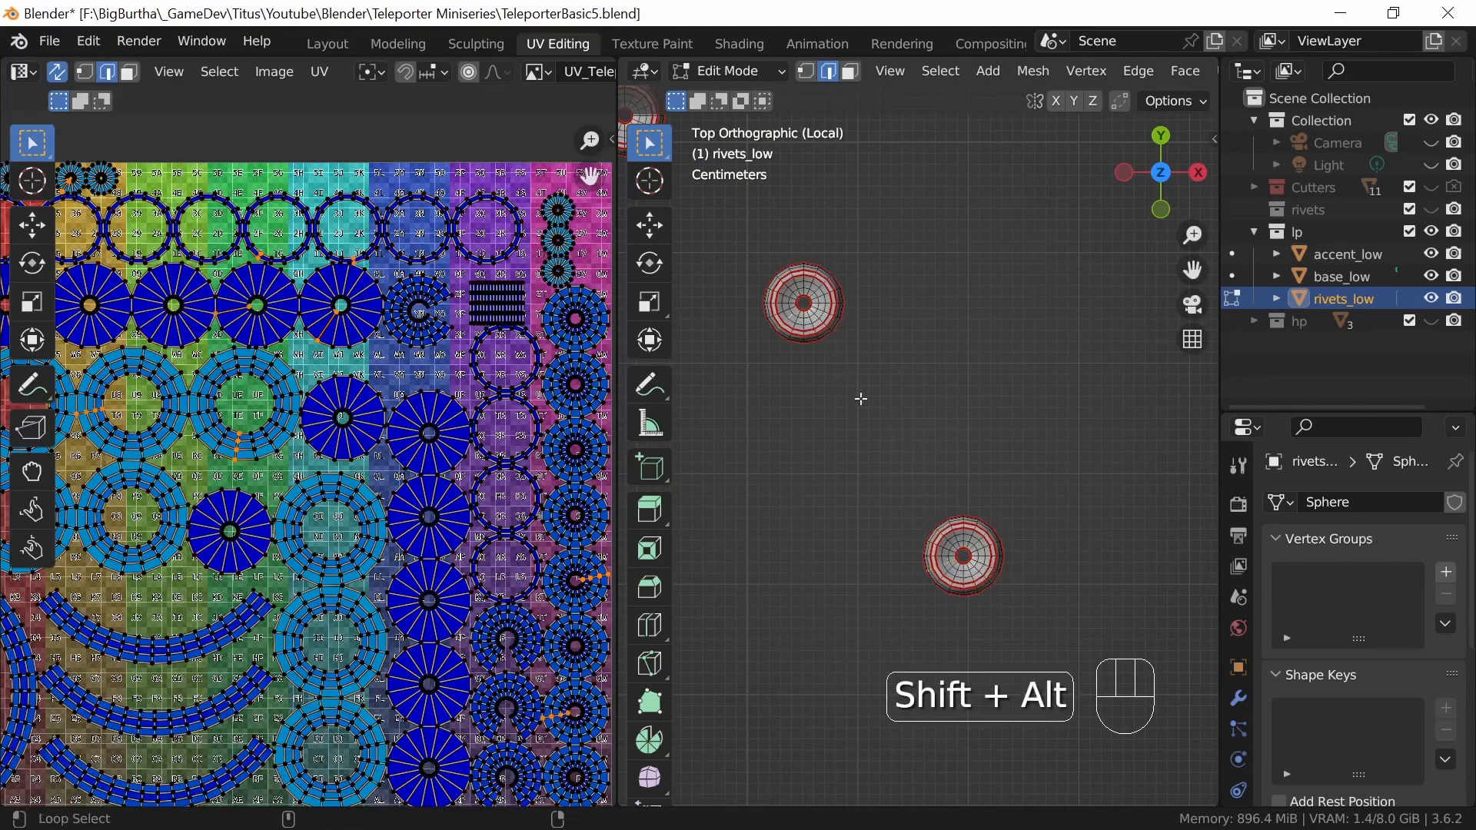
pyautogui.keyDown('shift'); pyautogui.moveTo(883, 382); pyautogui.dragTo(935, 481, button='middle'); pyautogui.keyUp('shift')
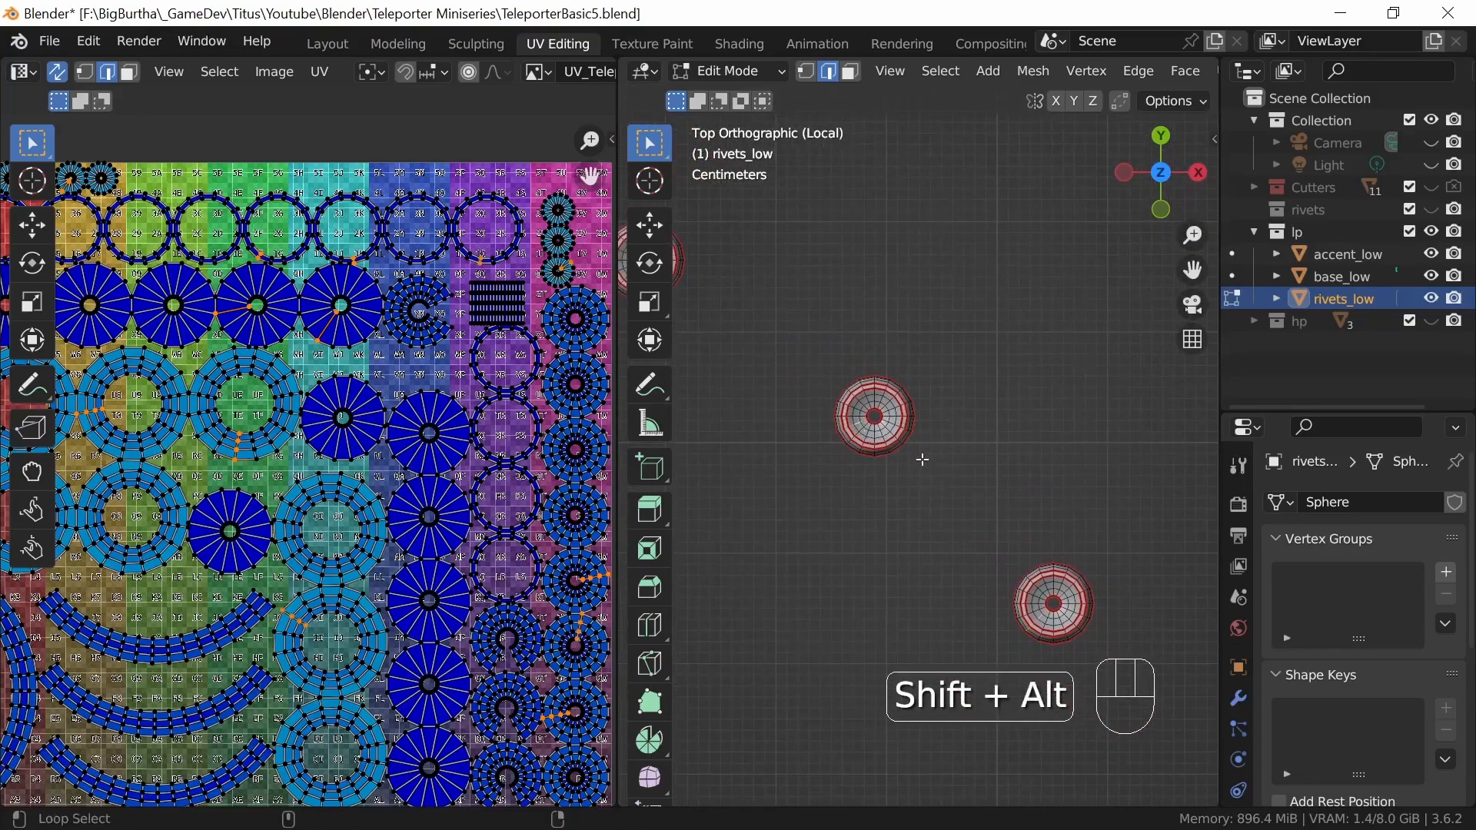
pyautogui.keyDown('shift'); pyautogui.moveTo(674, 320); pyautogui.dragTo(918, 469, button='middle'); pyautogui.keyUp('shift')
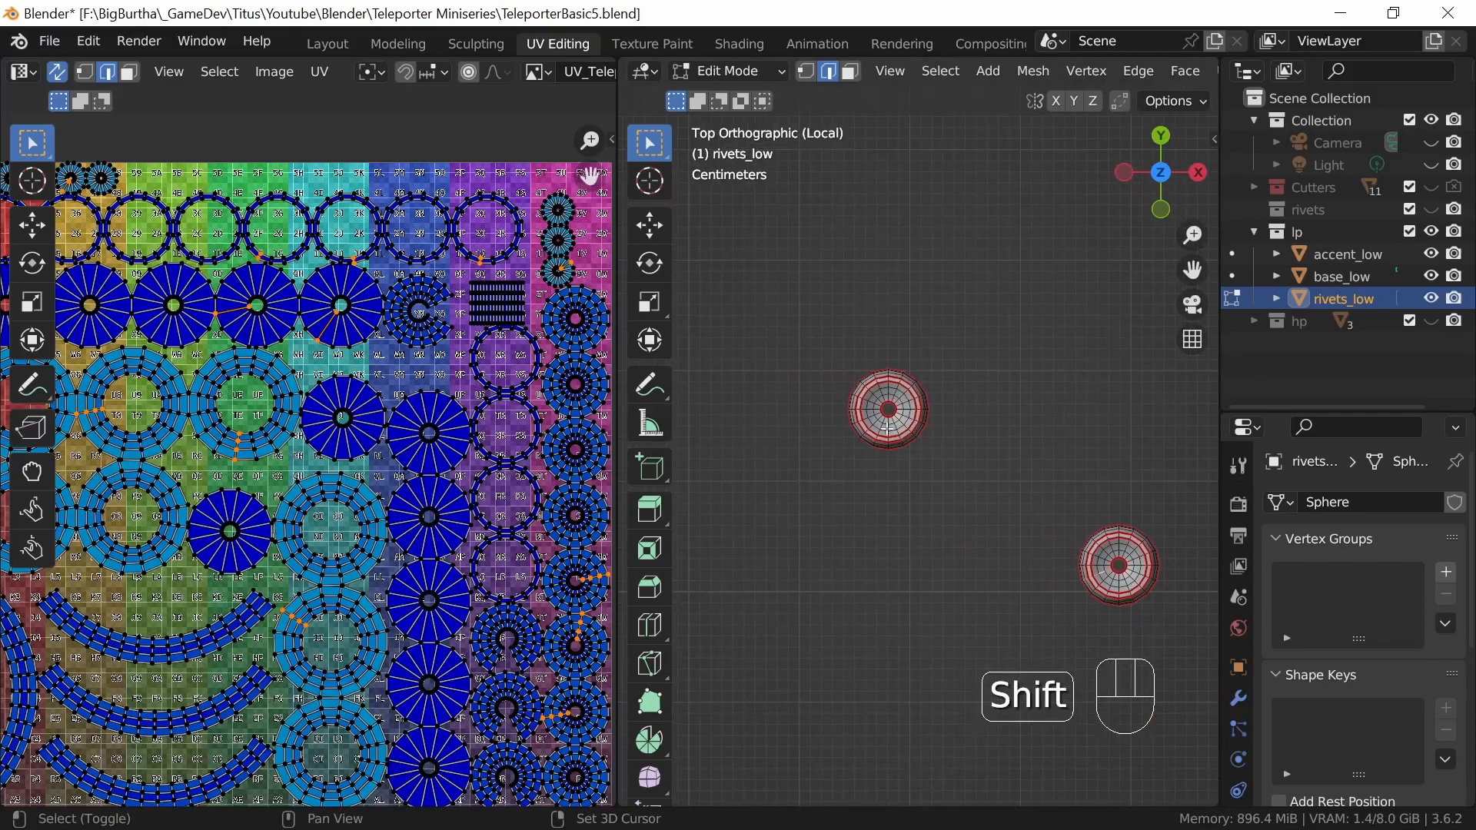
pyautogui.keyDown('alt'); pyautogui.keyDown('shift'); pyautogui.click(876, 424); pyautogui.keyUp('shift'); pyautogui.keyUp('alt')
pyautogui.keyDown('alt'); pyautogui.keyDown('shift'); pyautogui.click(881, 428); pyautogui.keyUp('shift'); pyautogui.keyUp('alt')
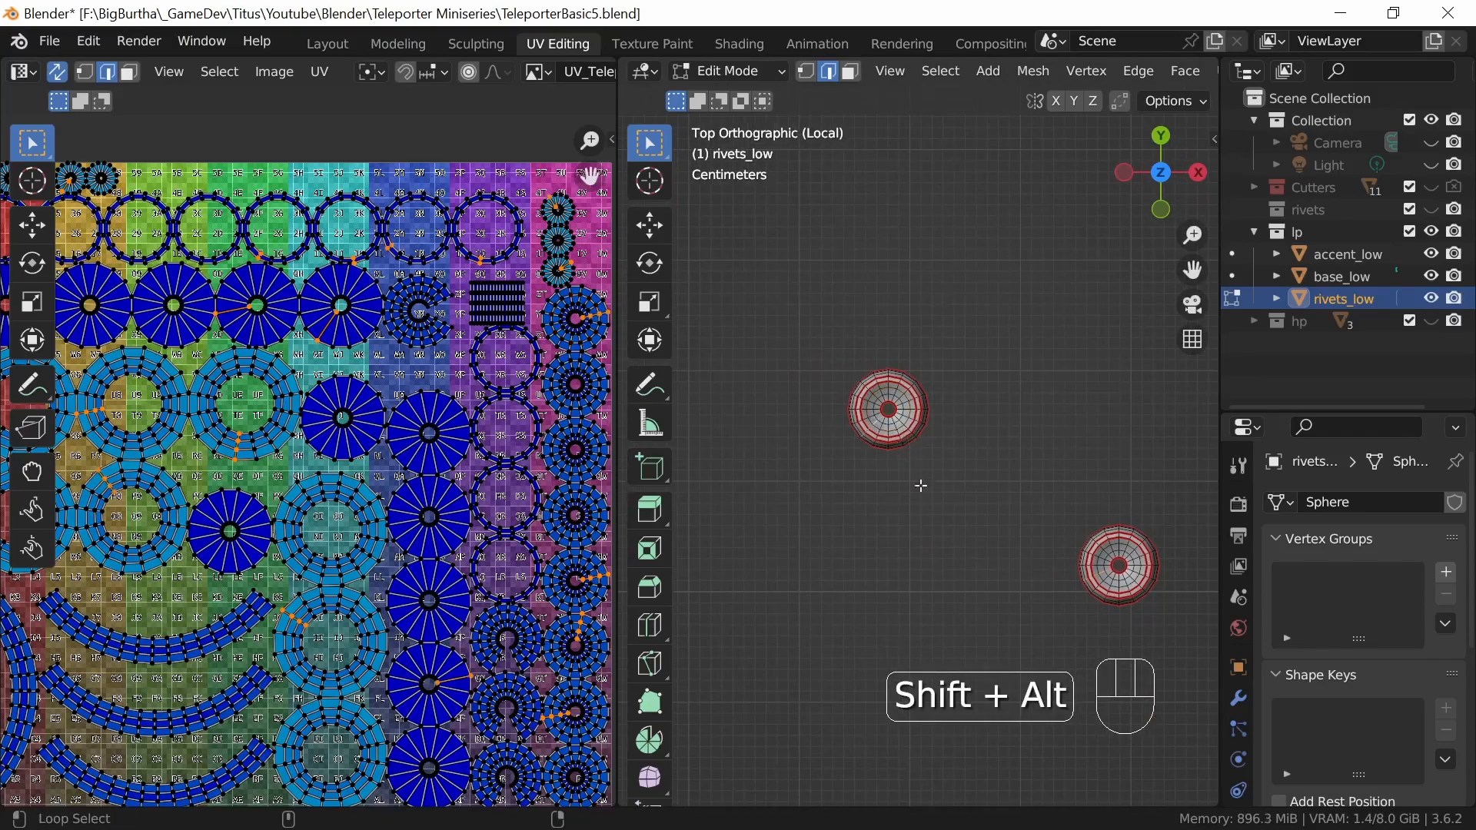
pyautogui.keyDown('shift'); pyautogui.moveTo(909, 474); pyautogui.dragTo(1021, 432, button='middle'); pyautogui.keyUp('shift')
pyautogui.keyDown('shift'); pyautogui.moveTo(1046, 545); pyautogui.dragTo(942, 487, button='middle'); pyautogui.keyUp('shift')
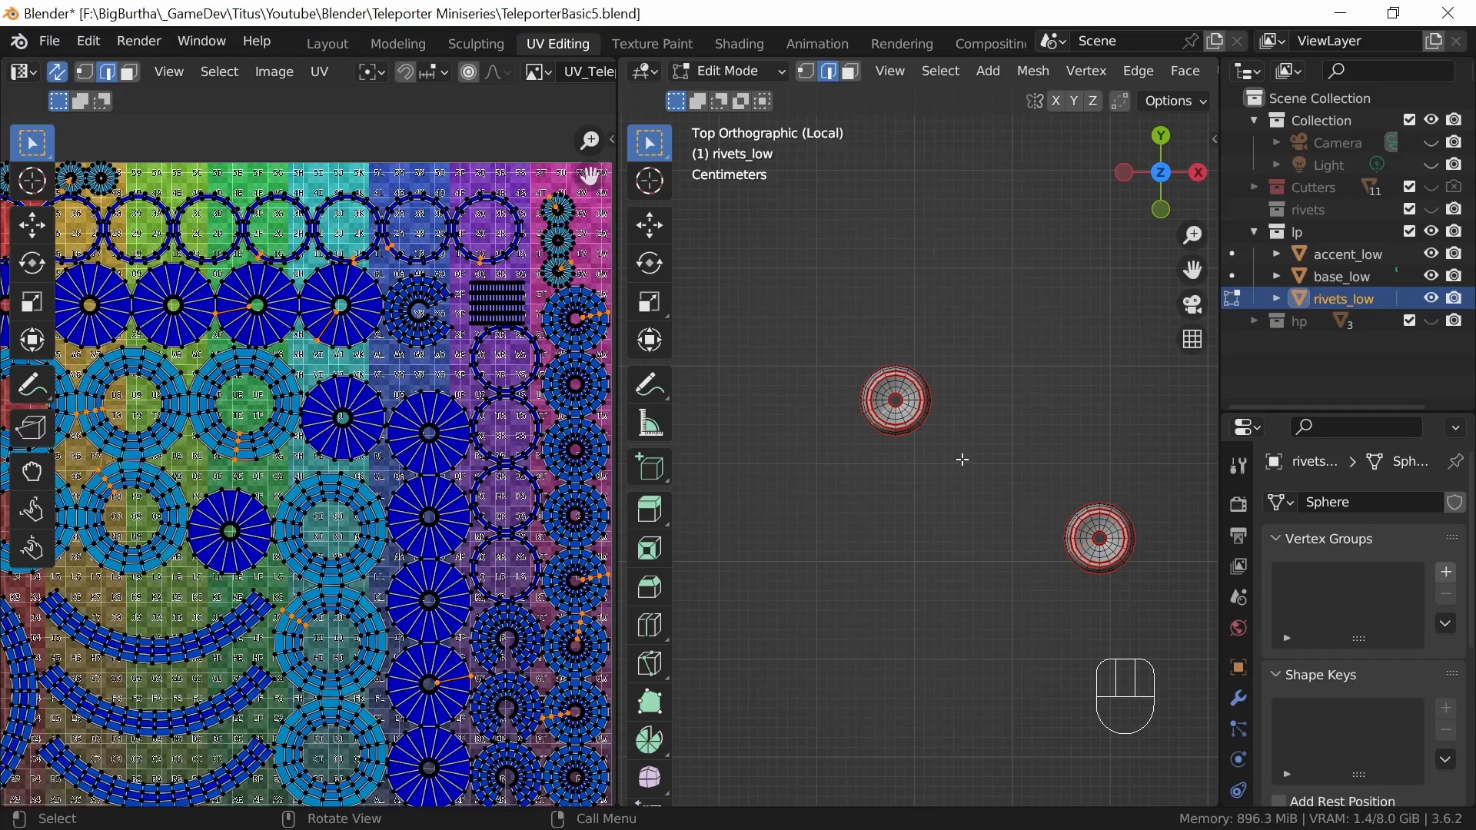
pyautogui.press('u')
pyautogui.click(946, 699)
# - Select the entire rivets_low mesh and re-unwrap it with the second arc's radial seams included
pyautogui.press('a')
pyautogui.press('u')
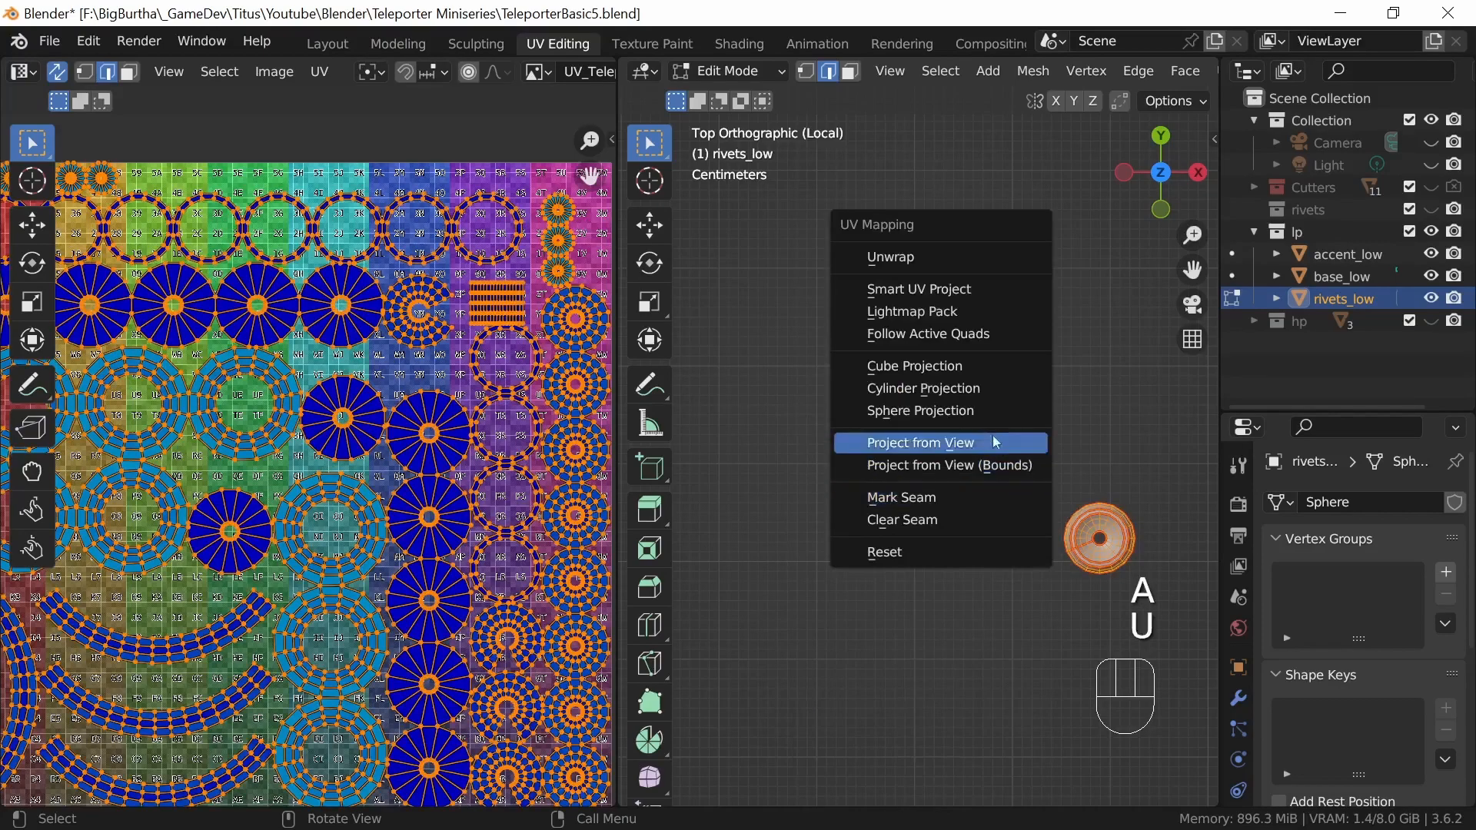
pyautogui.click(971, 259)
# - Select one radial edge loop on each rivet of the remaining -X arc and mark them as seams
pyautogui.keyDown('ctrl'); pyautogui.moveTo(1003, 533); pyautogui.dragTo(1010, 402, button='middle'); pyautogui.keyUp('ctrl')
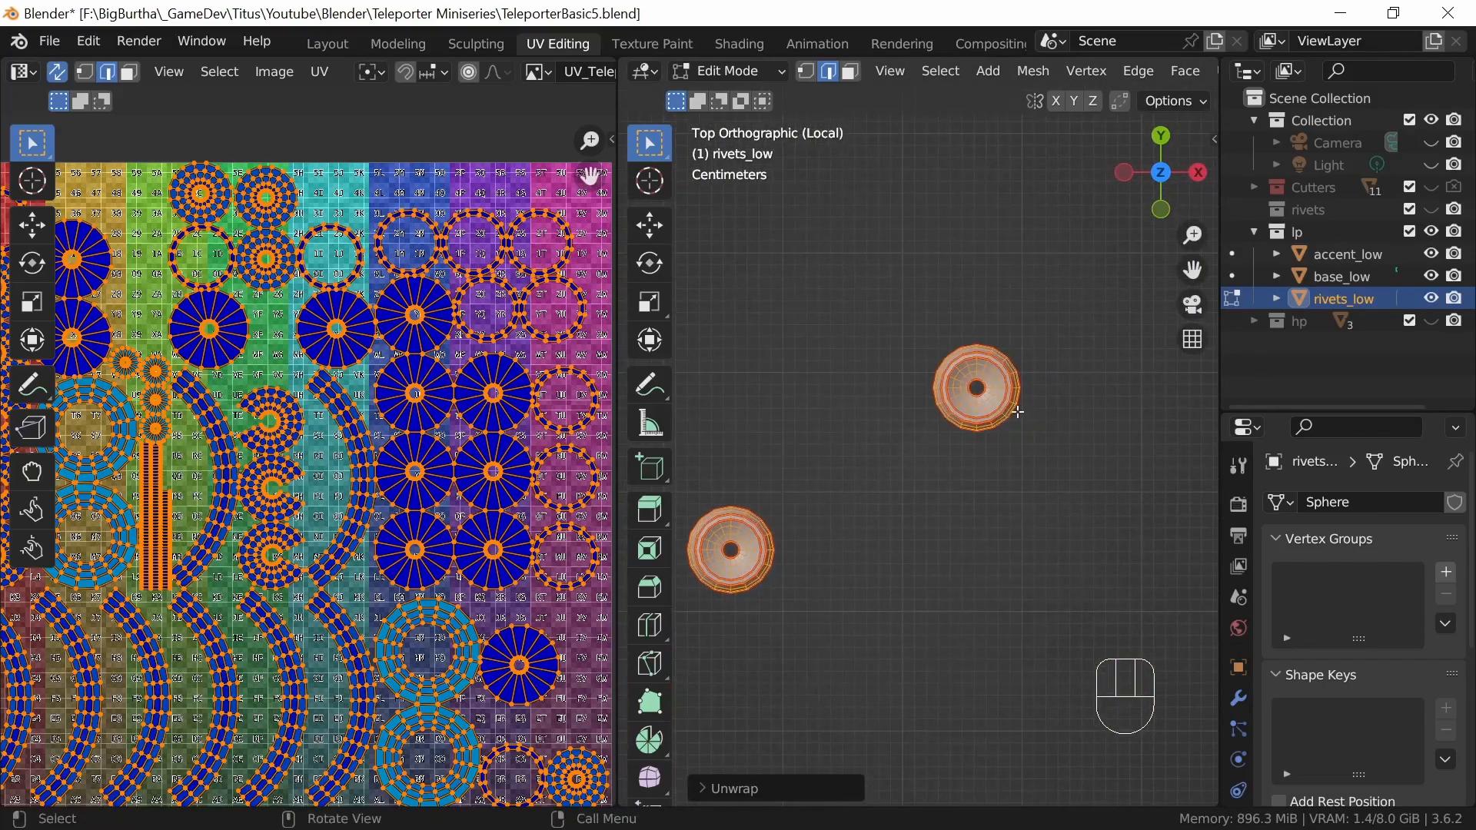
pyautogui.click(1023, 415)
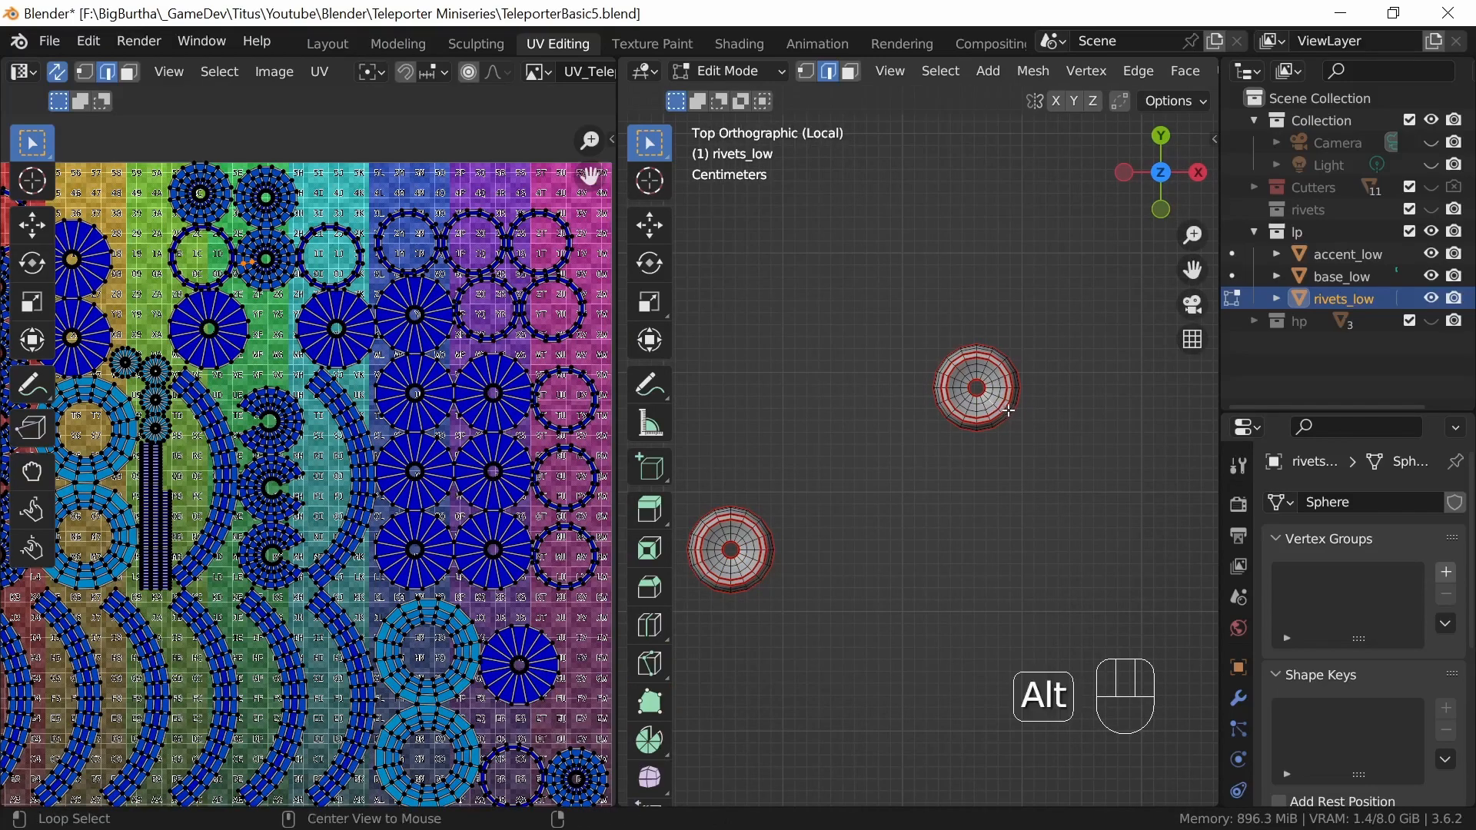
pyautogui.moveTo(1011, 408)
pyautogui.keyDown('ctrl'); pyautogui.mouseDown(button='middle')
pyautogui.moveTo(1025, 415)
pyautogui.moveTo(1015, 398)
pyautogui.mouseUp(button='middle'); pyautogui.keyUp('ctrl')
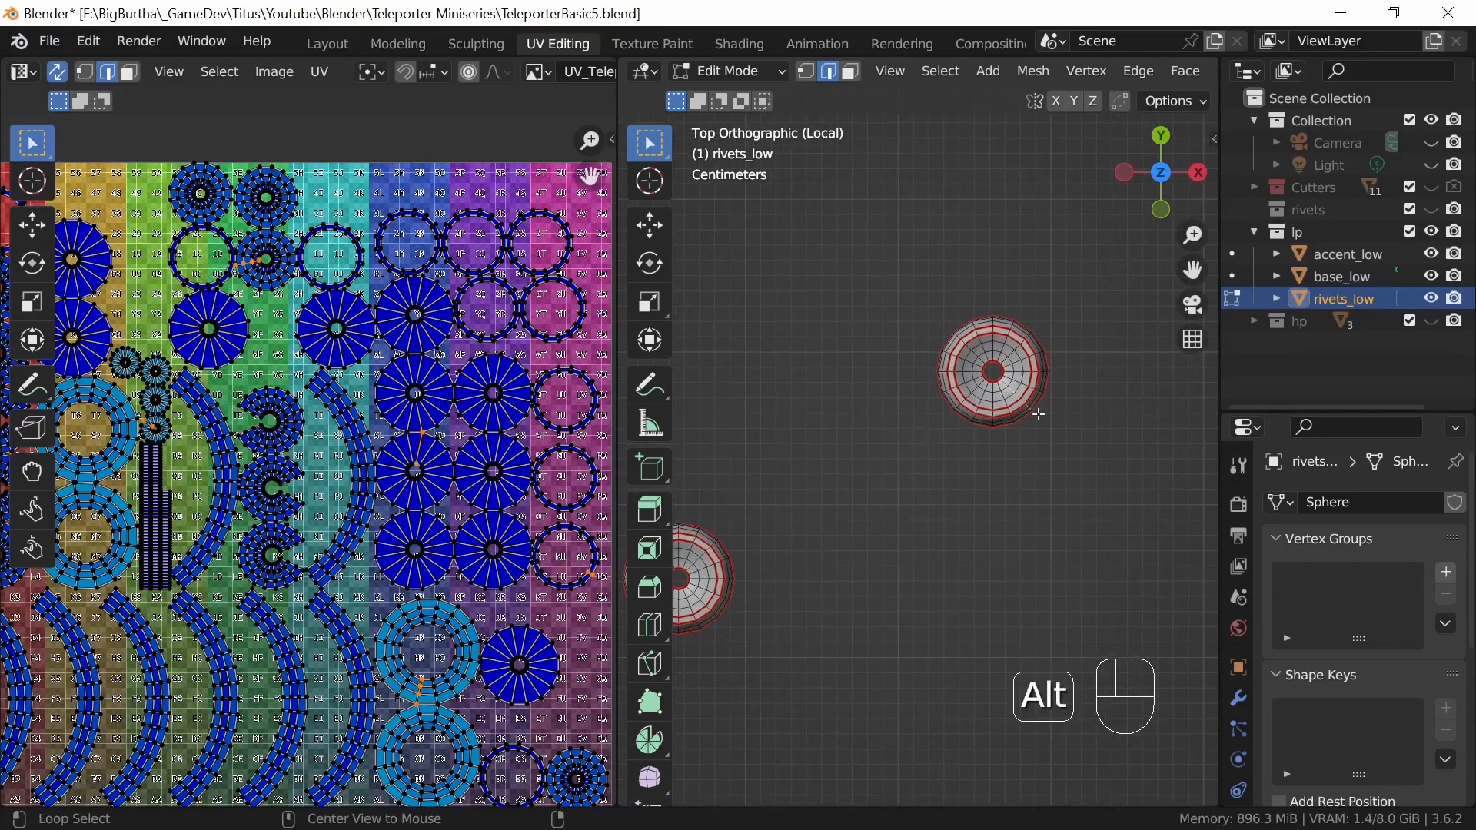
pyautogui.keyDown('shift'); pyautogui.moveTo(726, 608); pyautogui.dragTo(909, 475, button='middle'); pyautogui.keyUp('shift')
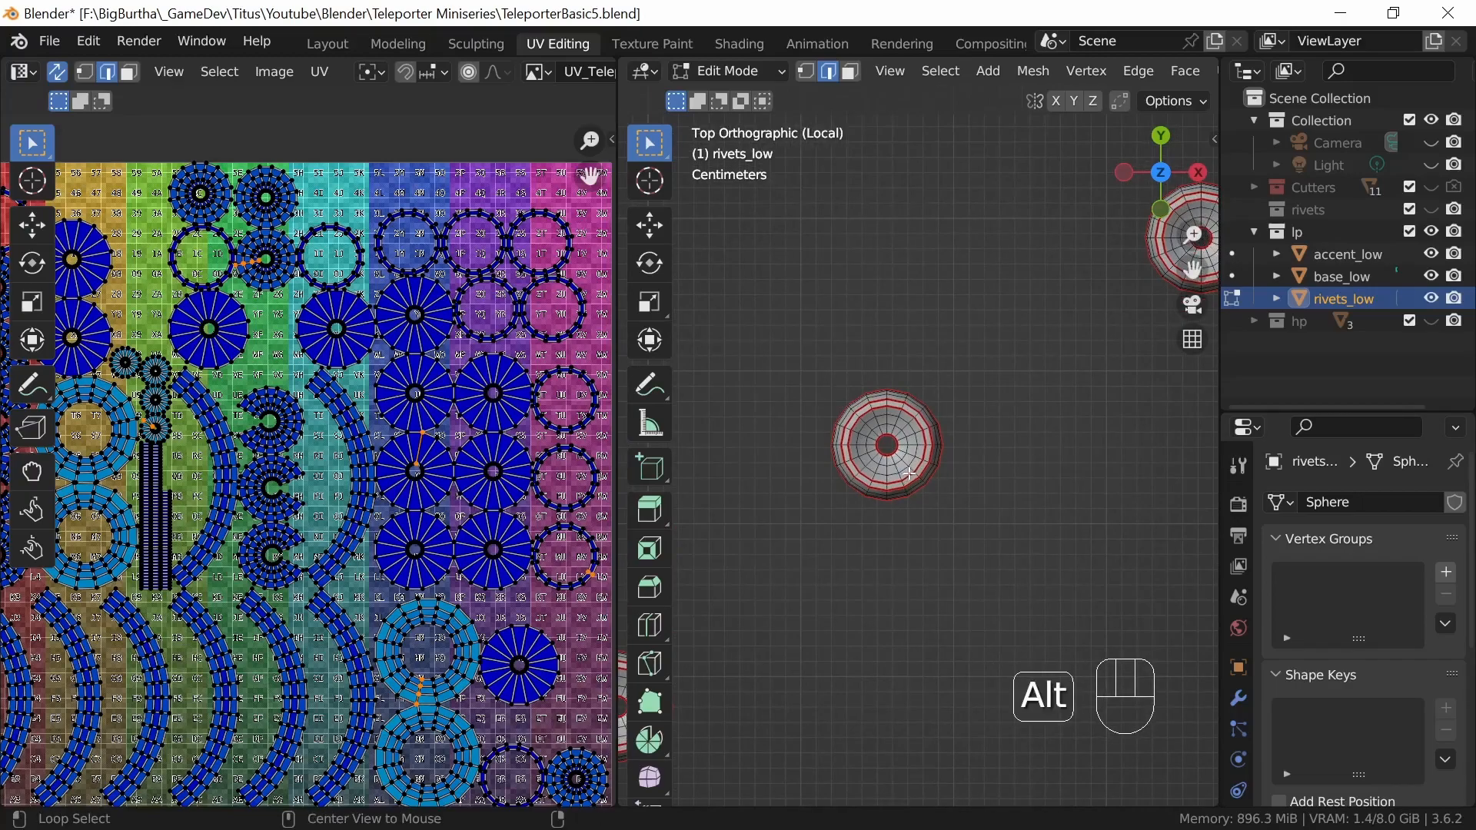
pyautogui.keyDown('shift'); pyautogui.moveTo(919, 561); pyautogui.dragTo(897, 428, button='middle'); pyautogui.keyUp('shift')
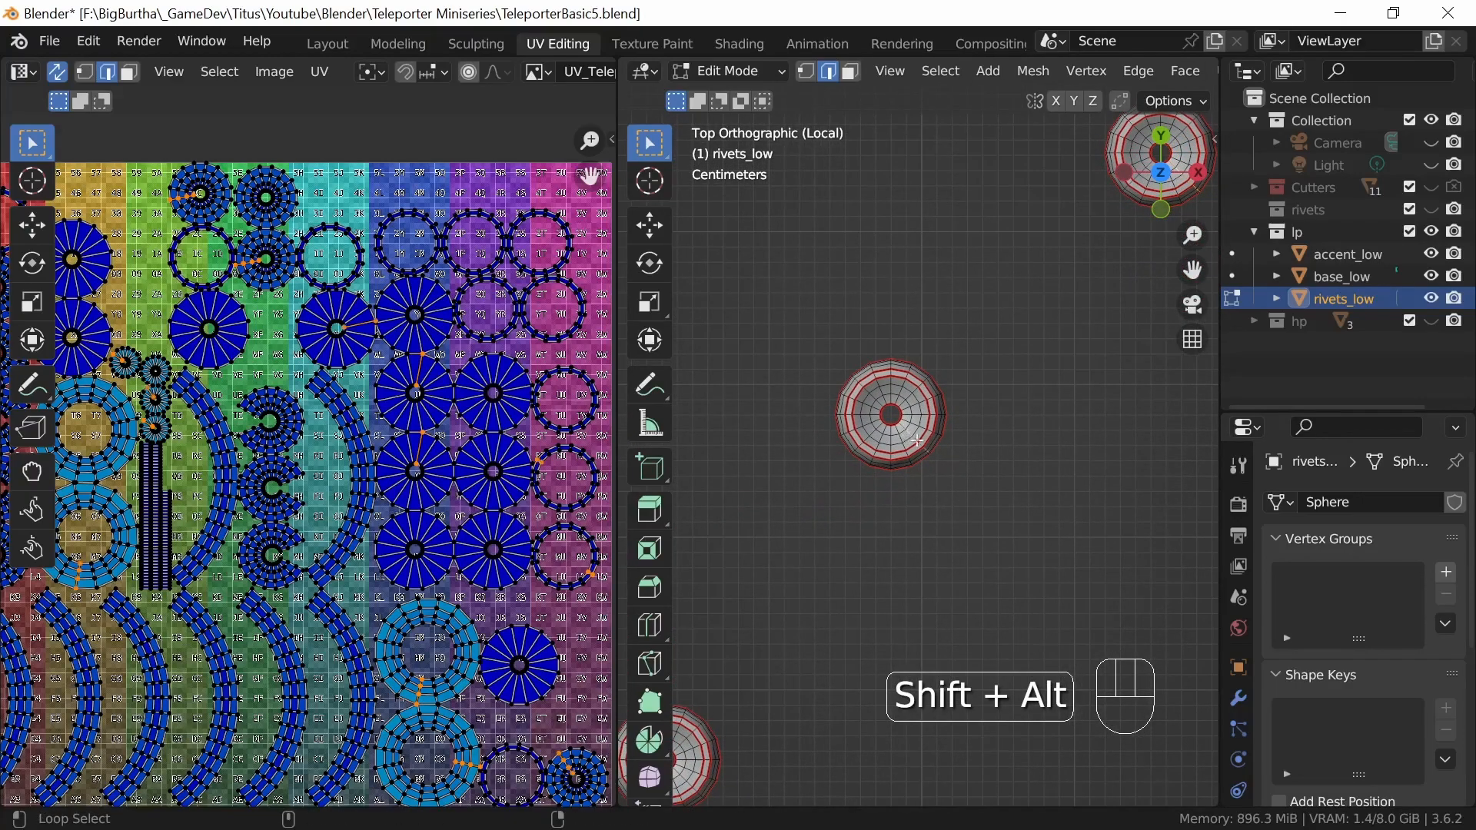
pyautogui.keyDown('shift'); pyautogui.moveTo(906, 547); pyautogui.dragTo(903, 474, button='middle'); pyautogui.keyUp('shift')
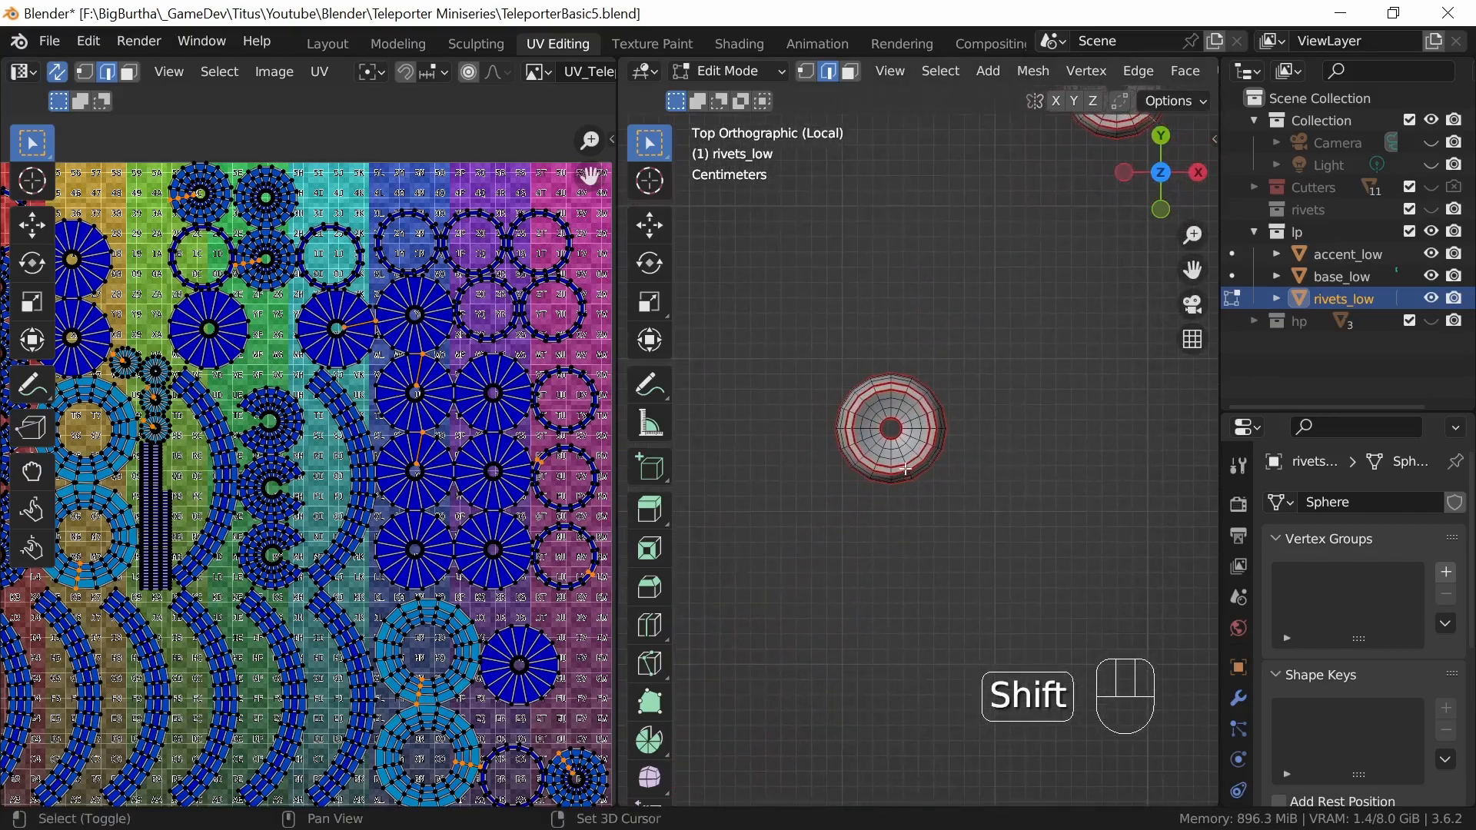
pyautogui.keyDown('alt'); pyautogui.keyDown('shift'); pyautogui.click(911, 448); pyautogui.keyUp('shift'); pyautogui.keyUp('alt')
pyautogui.keyDown('ctrl'); pyautogui.moveTo(965, 514); pyautogui.dragTo(1010, 425, button='middle'); pyautogui.keyUp('ctrl')
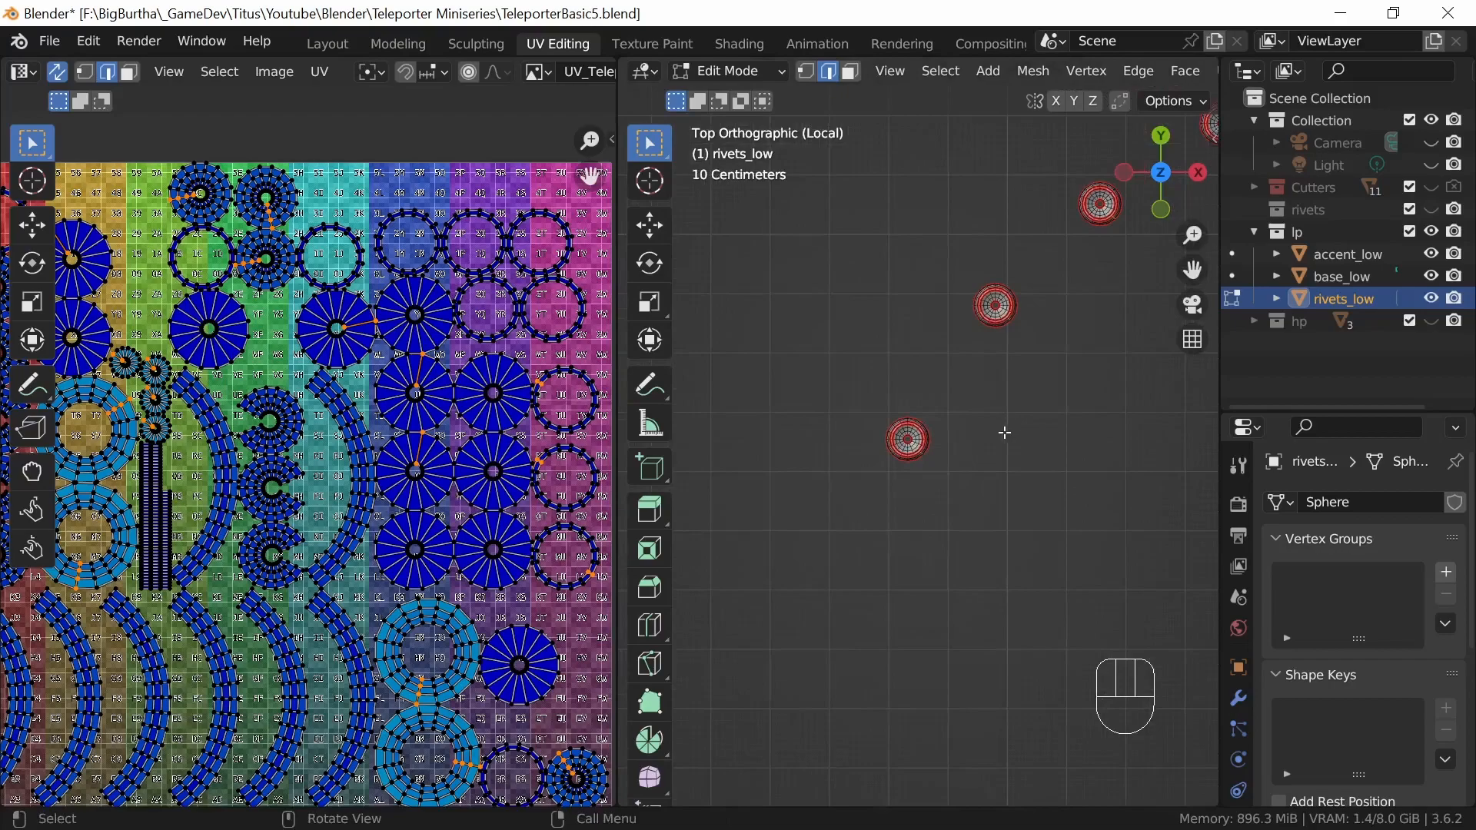
pyautogui.press('u')
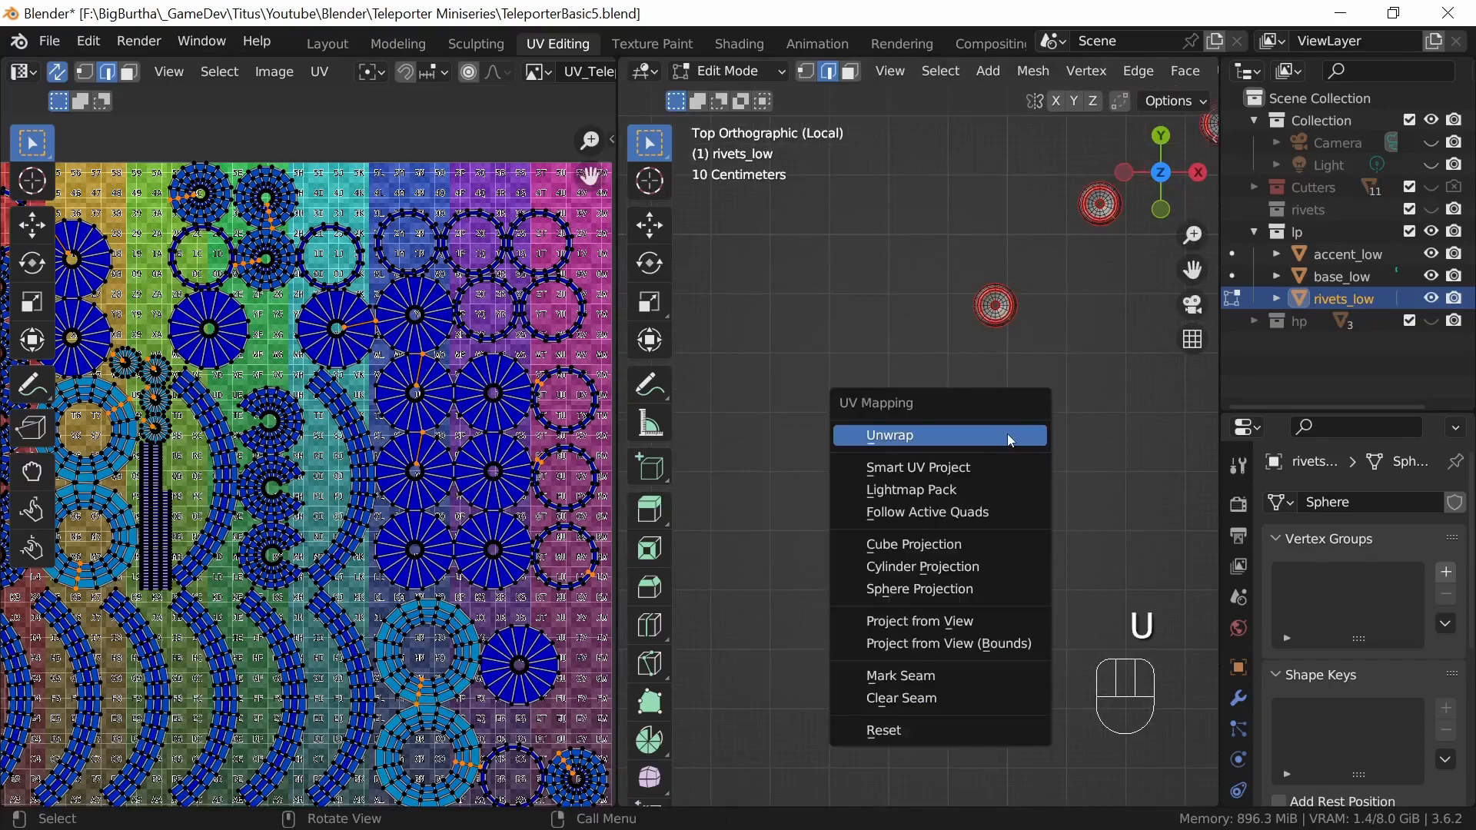
pyautogui.click(956, 670)
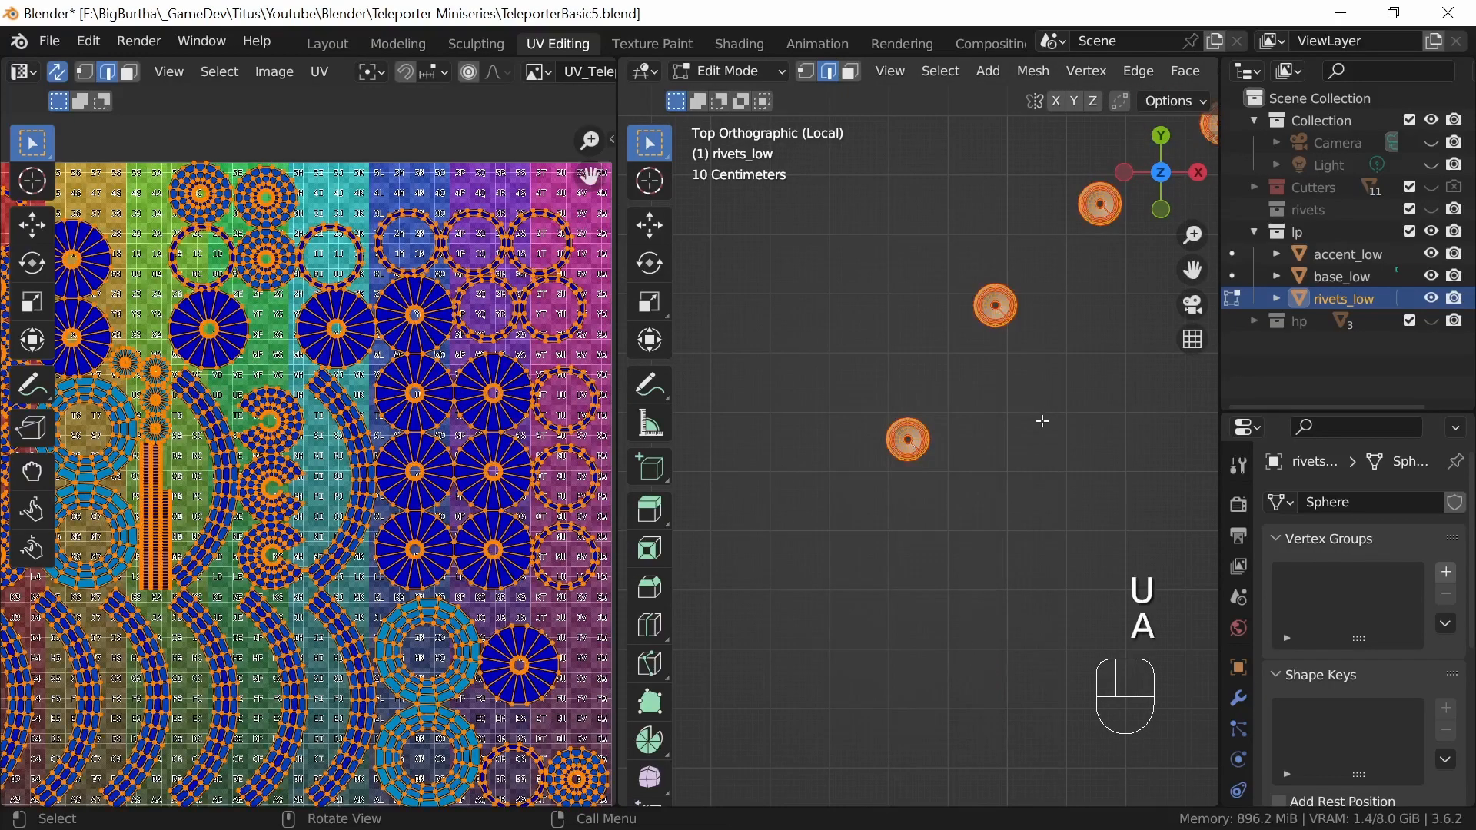
# - Unwrap the full rivets_low mesh with radial seams on all three arcs, then deselect everything
pyautogui.press('u')
pyautogui.click(986, 183)
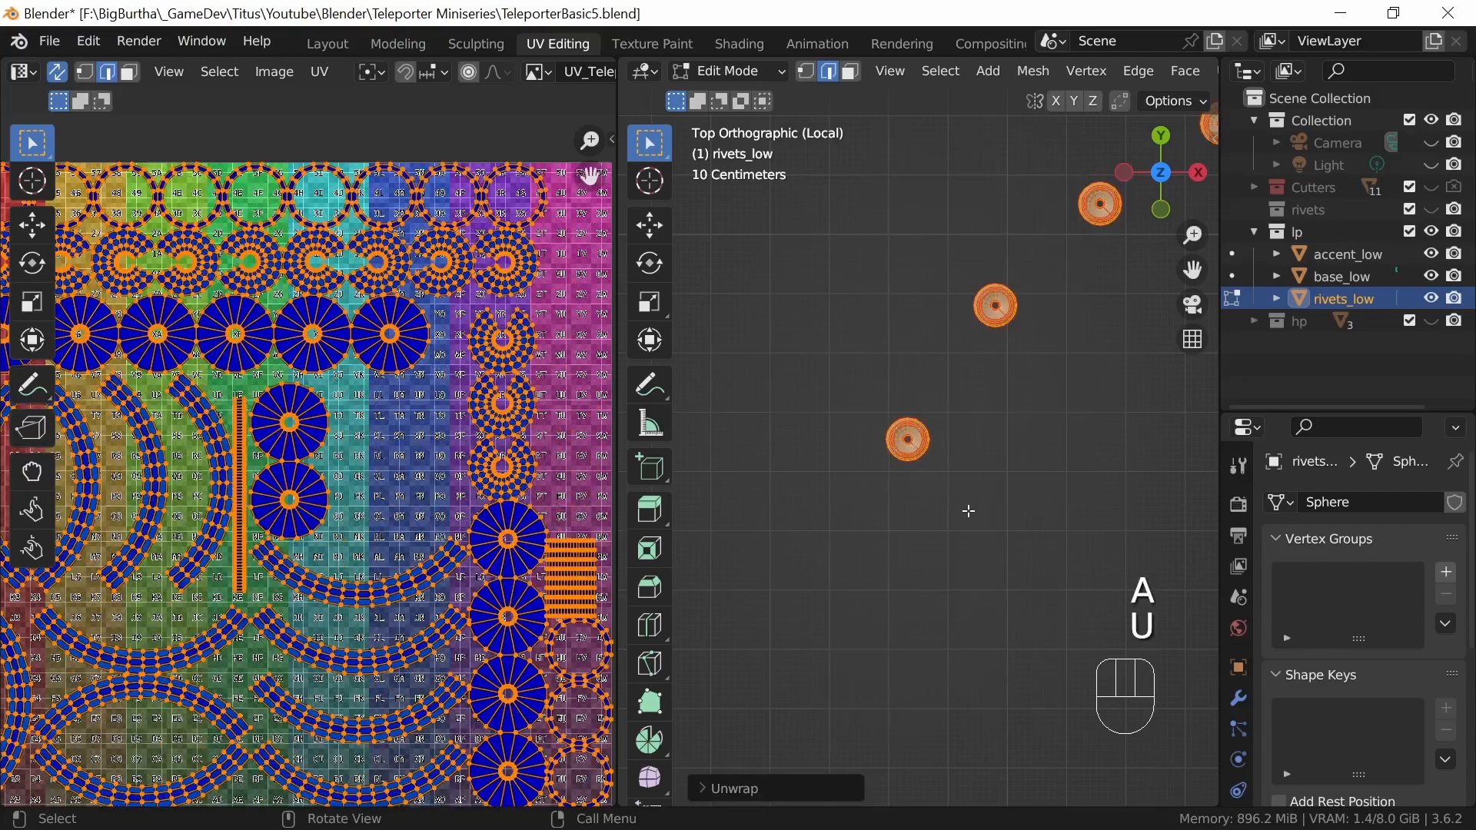
pyautogui.keyDown('shift'); pyautogui.moveTo(427, 600); pyautogui.dragTo(511, 592, button='middle'); pyautogui.keyUp('shift')
pyautogui.click(925, 507)
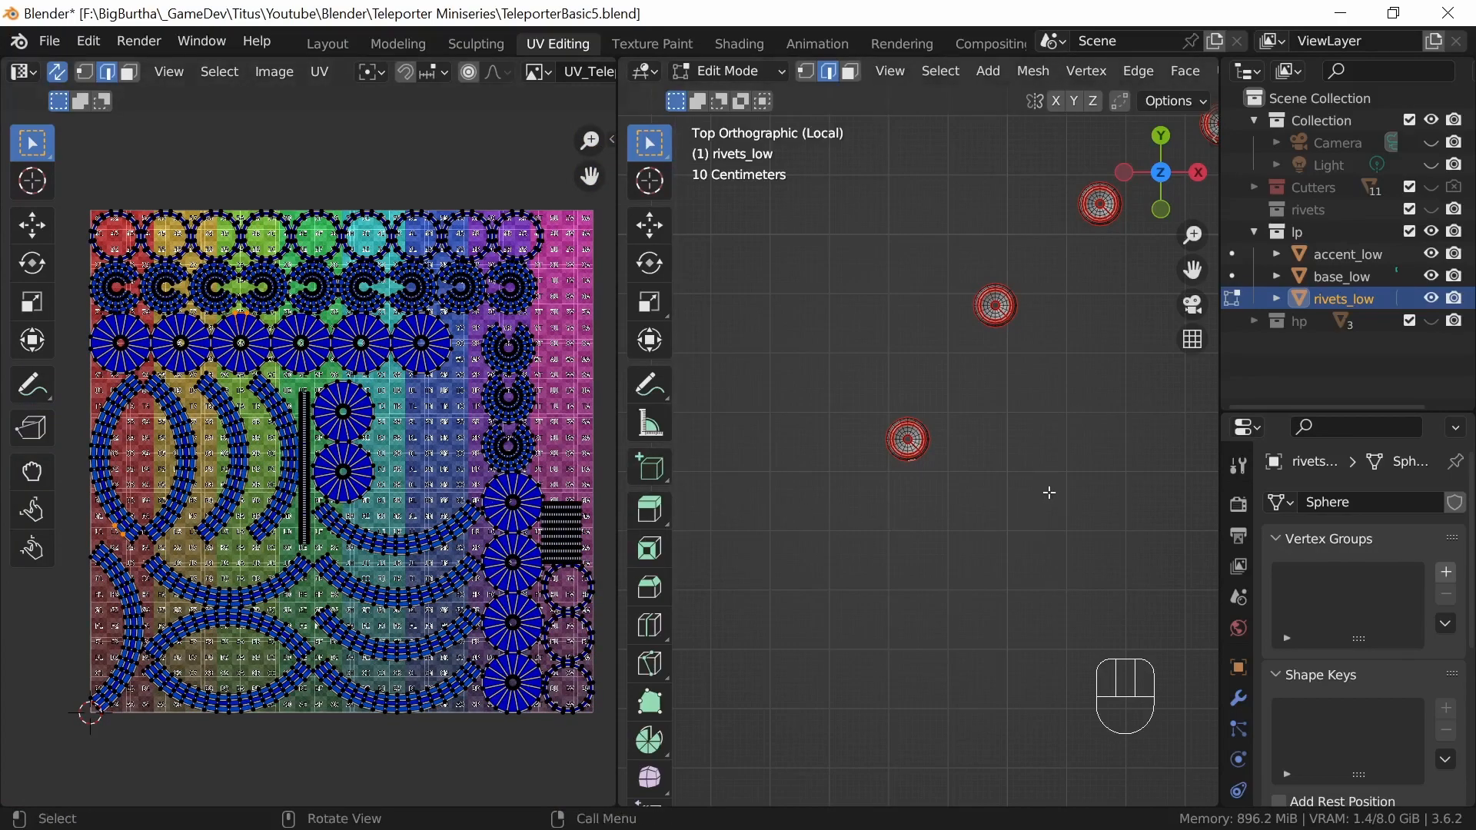
# - Leave local view and bring accent_low, base_low and rivets_low into Edit Mode together
pyautogui.press('/')
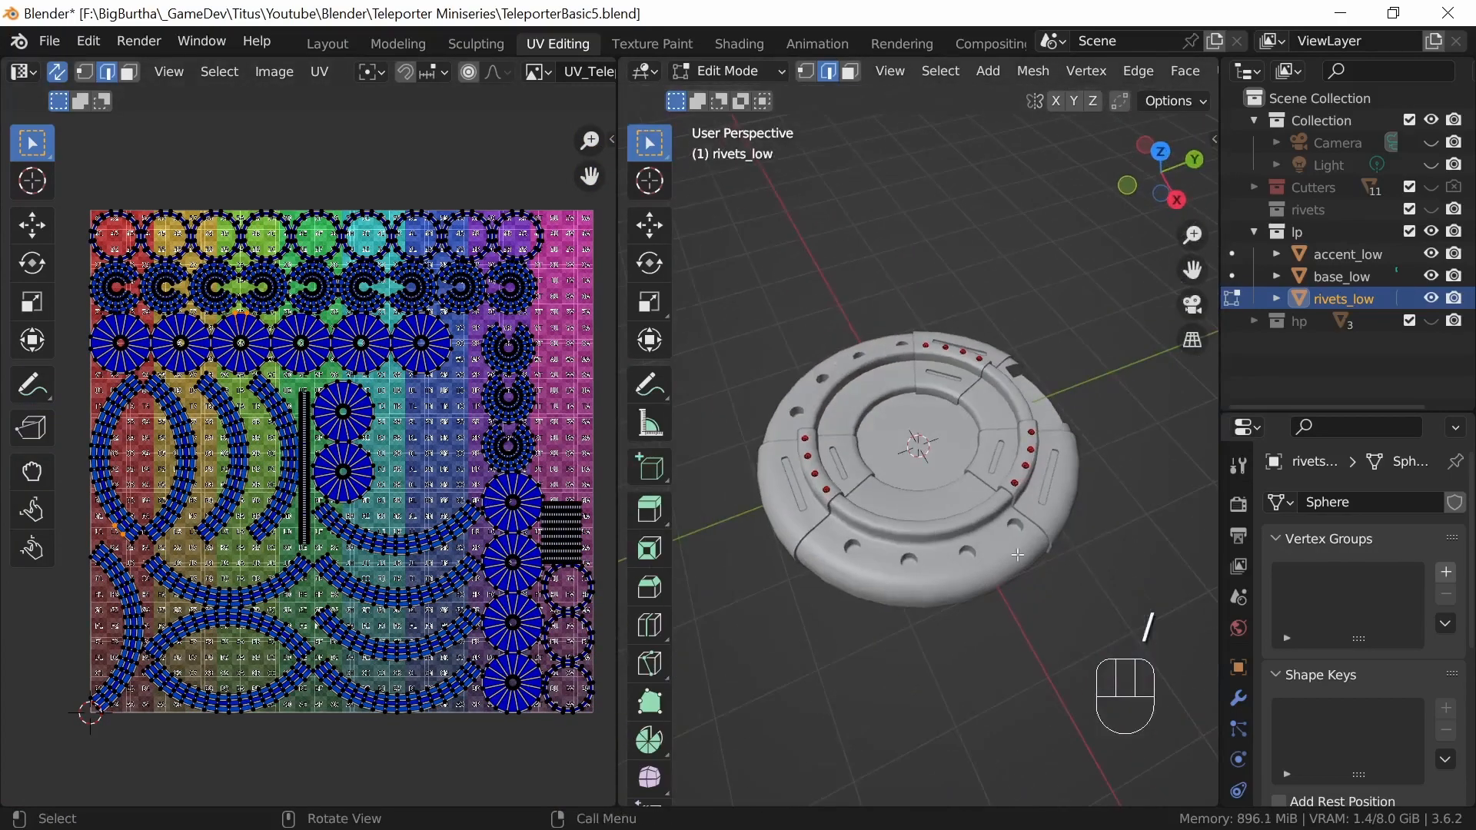
pyautogui.press('Tab')
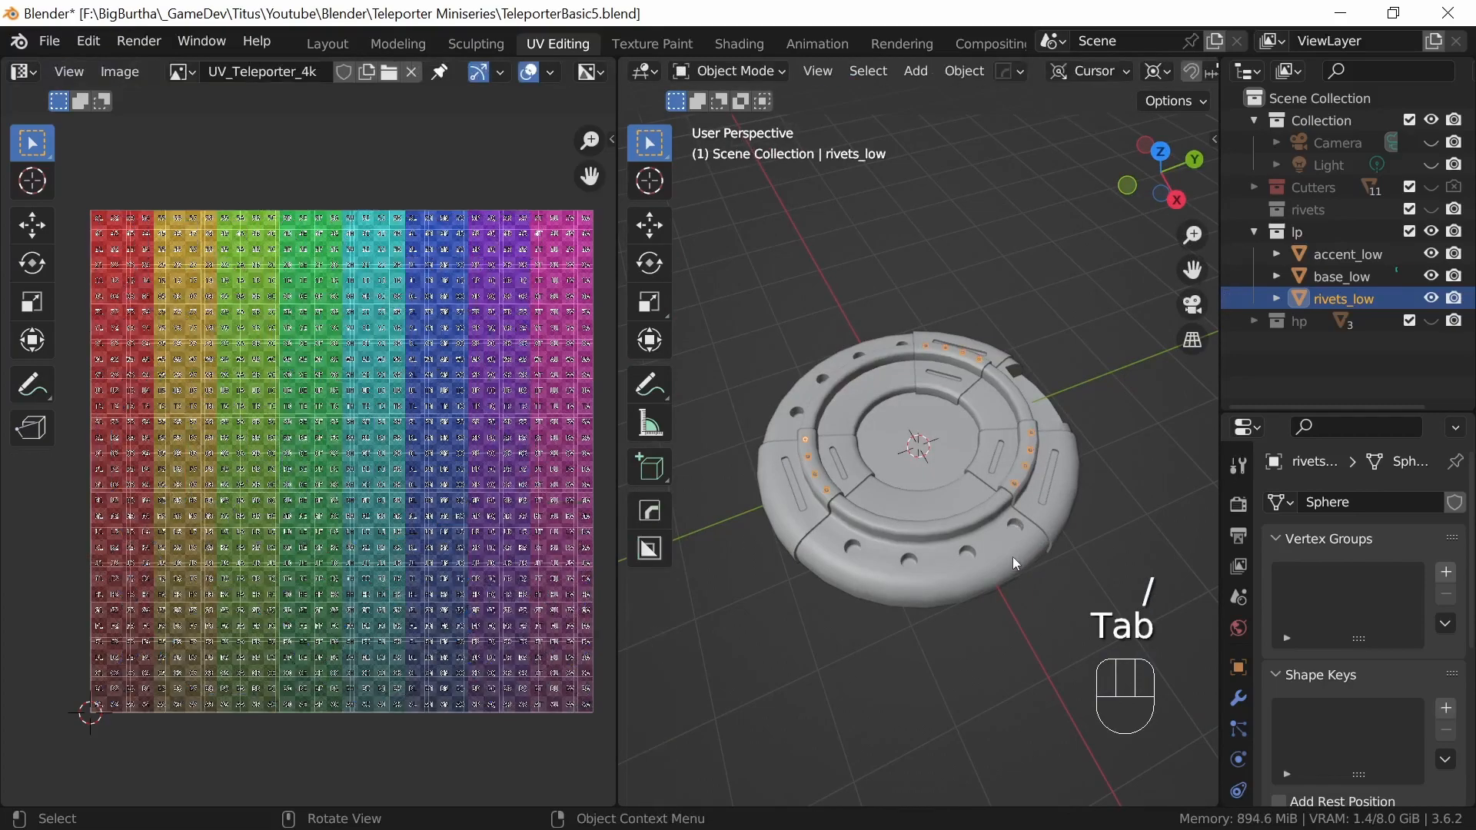
pyautogui.press('a')
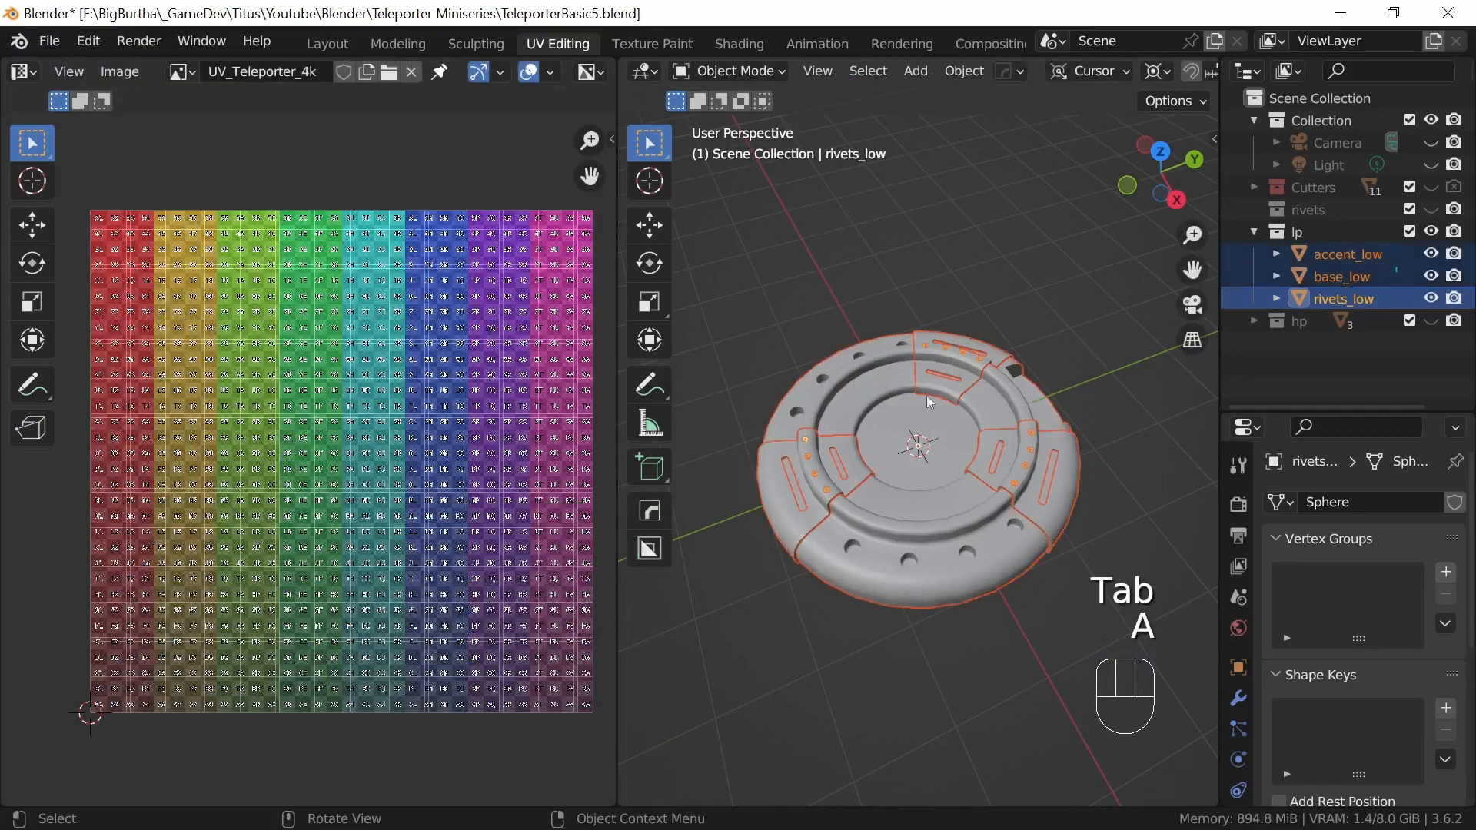
pyautogui.press('Tab')
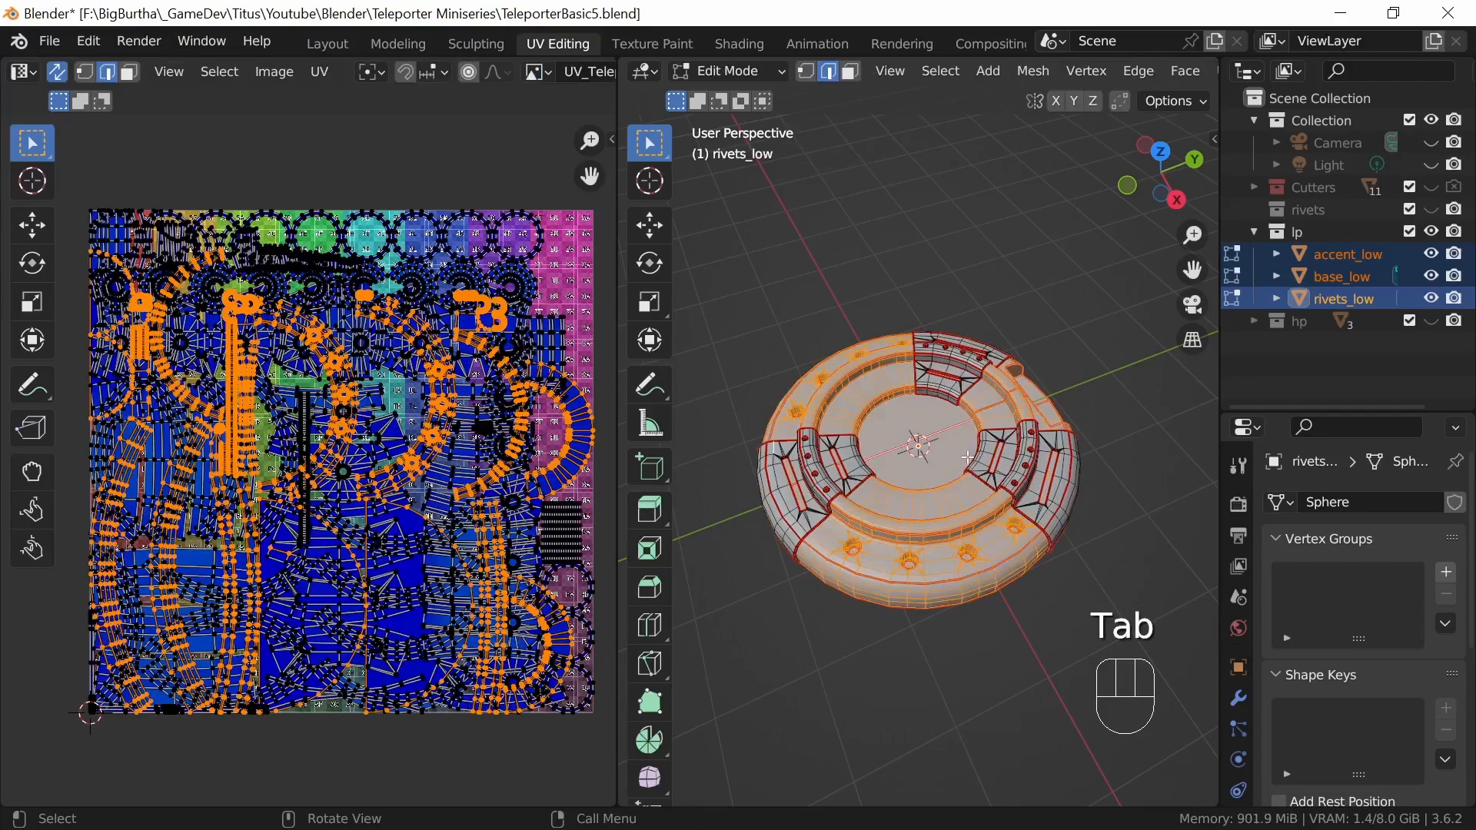
# - Select all geometry of accent_low, base_low and rivets_low and unwrap the three meshes together into one UV layout
pyautogui.click(1060, 412)
pyautogui.keyDown('ctrl'); pyautogui.moveTo(569, 642); pyautogui.dragTo(505, 608, button='middle'); pyautogui.keyUp('ctrl')
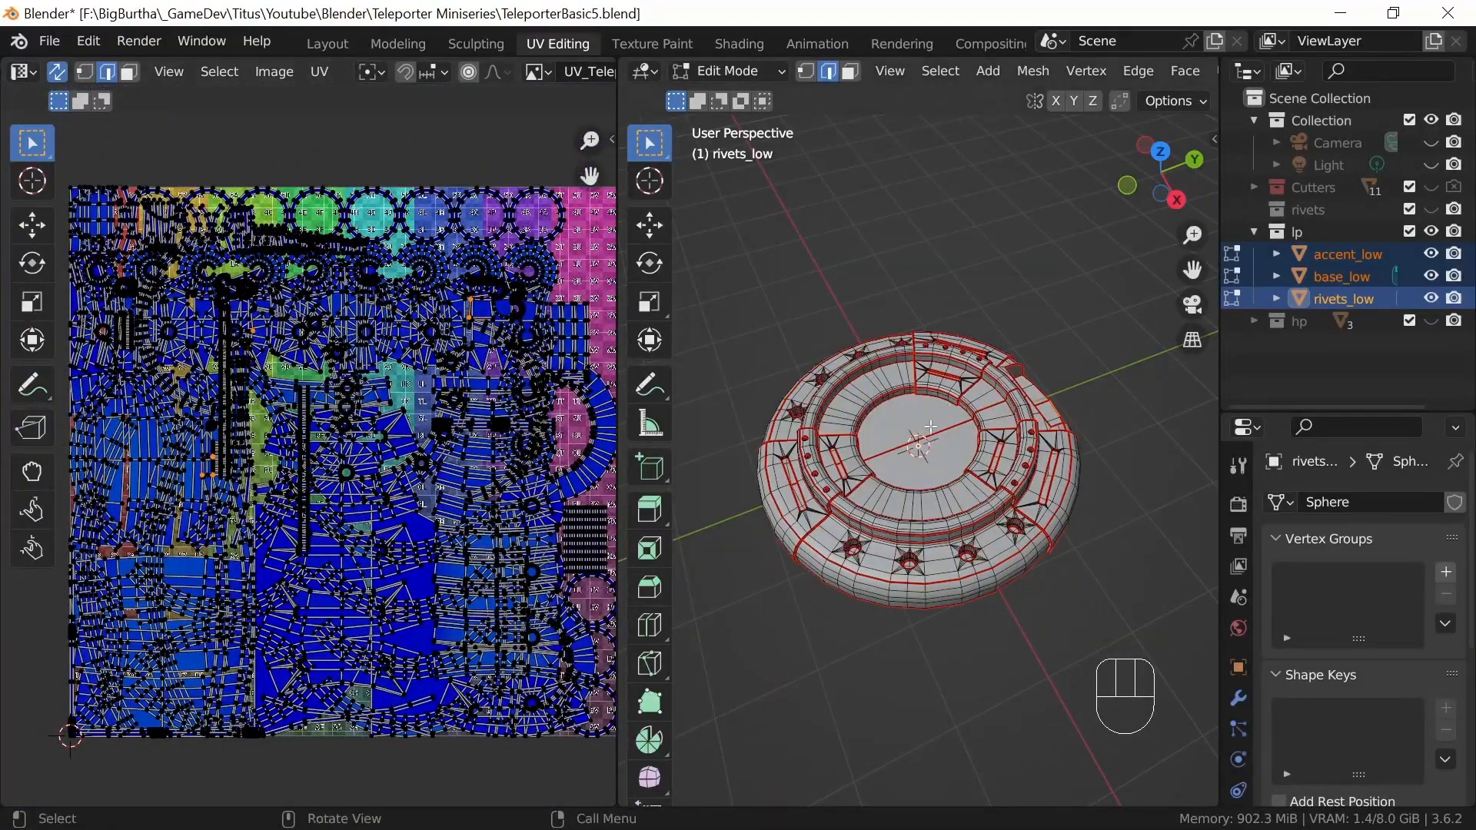
pyautogui.press('a')
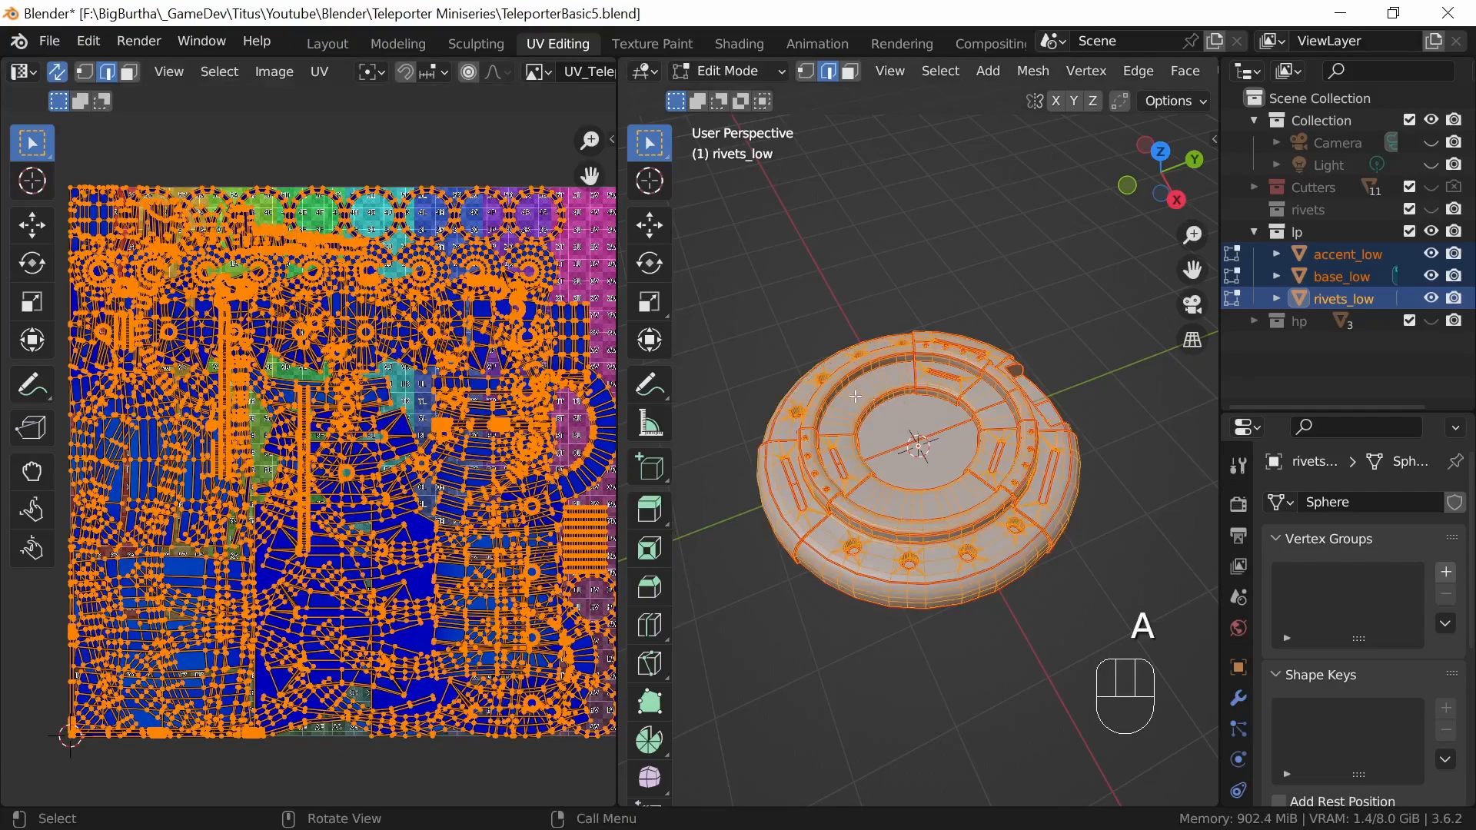
pyautogui.click(319, 72)
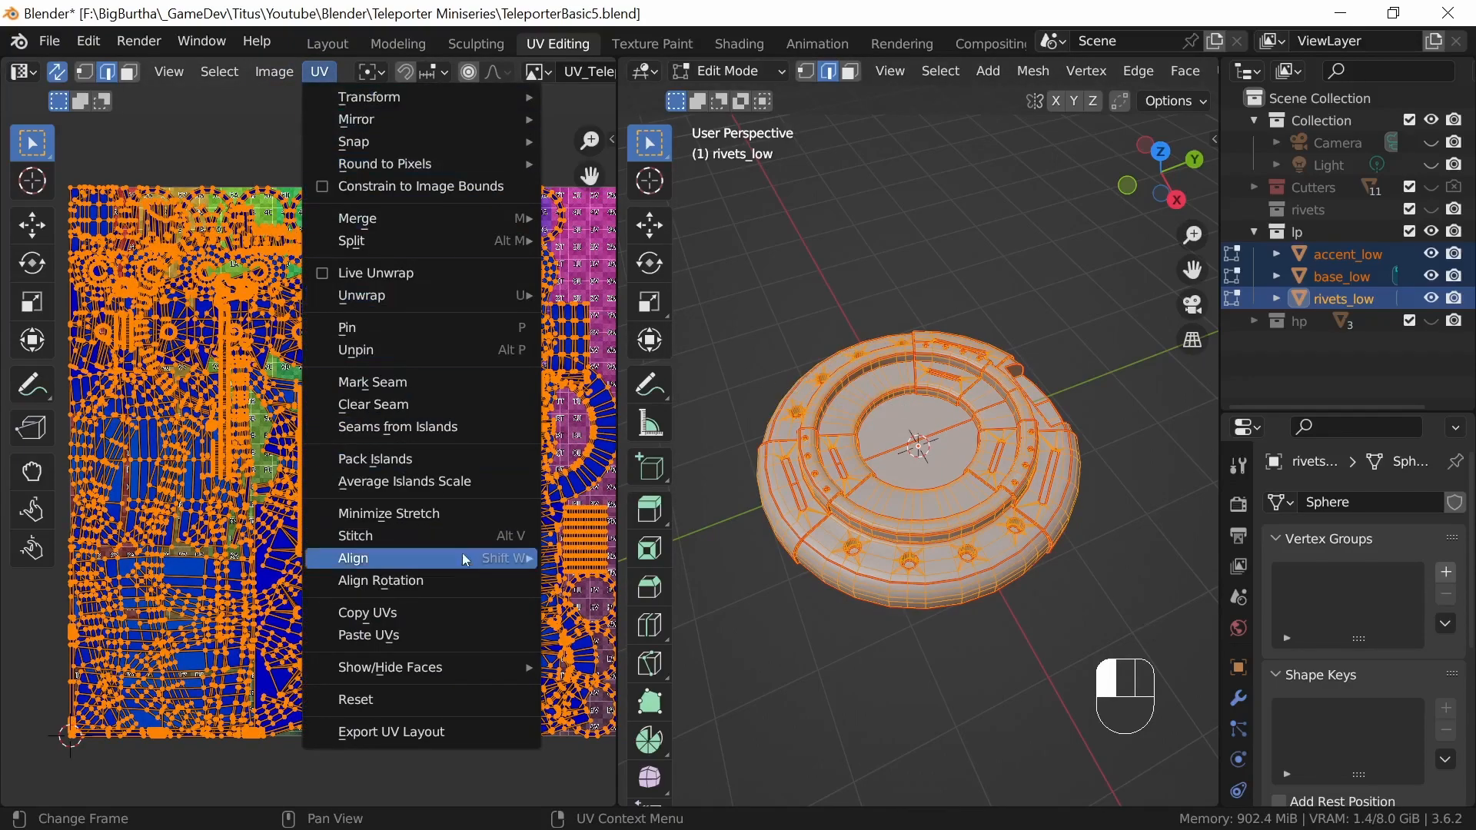
pyautogui.moveTo(477, 684)
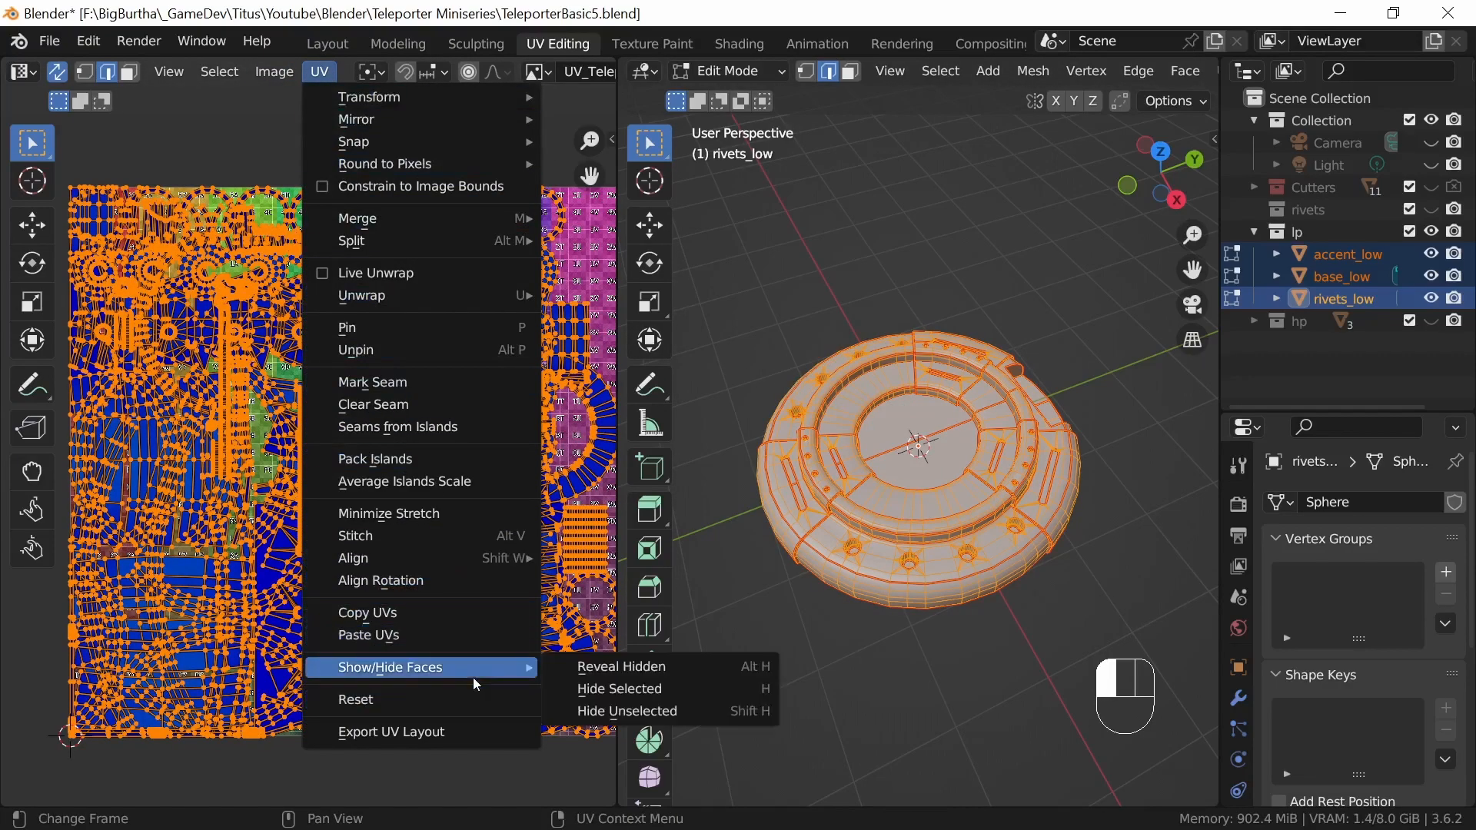
pyautogui.click(407, 460)
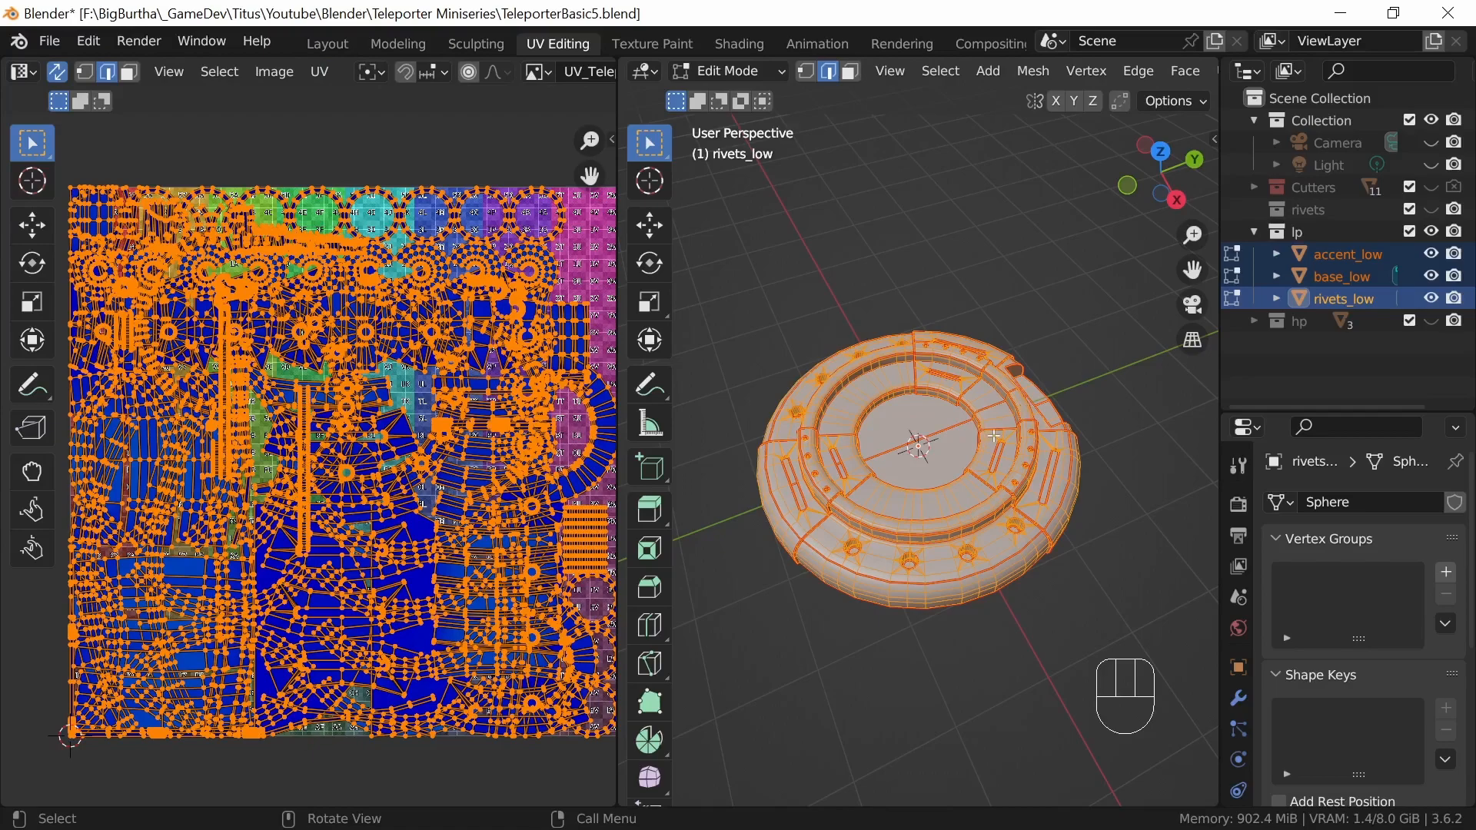
pyautogui.press('u')
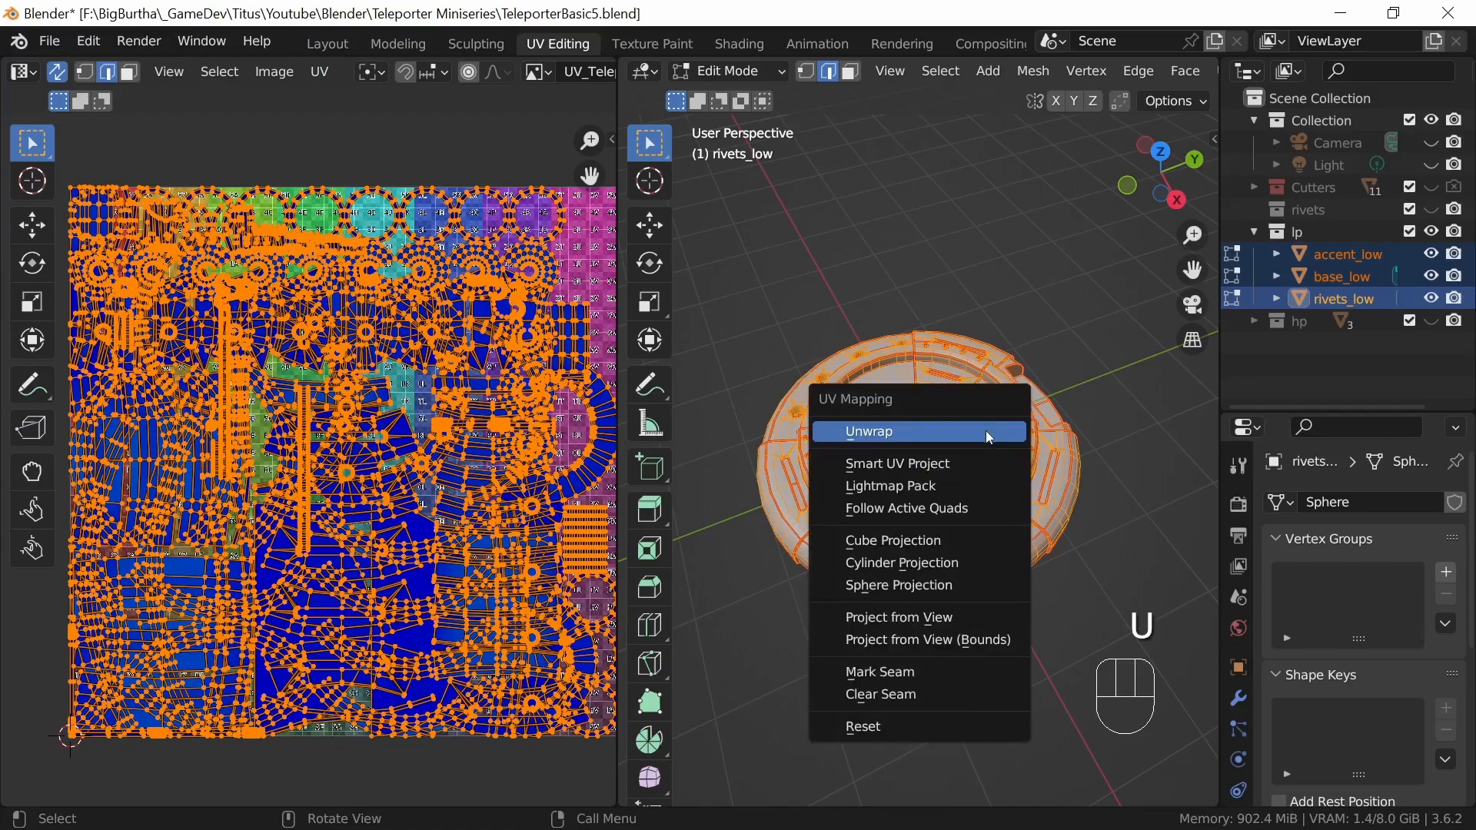
pyautogui.click(958, 432)
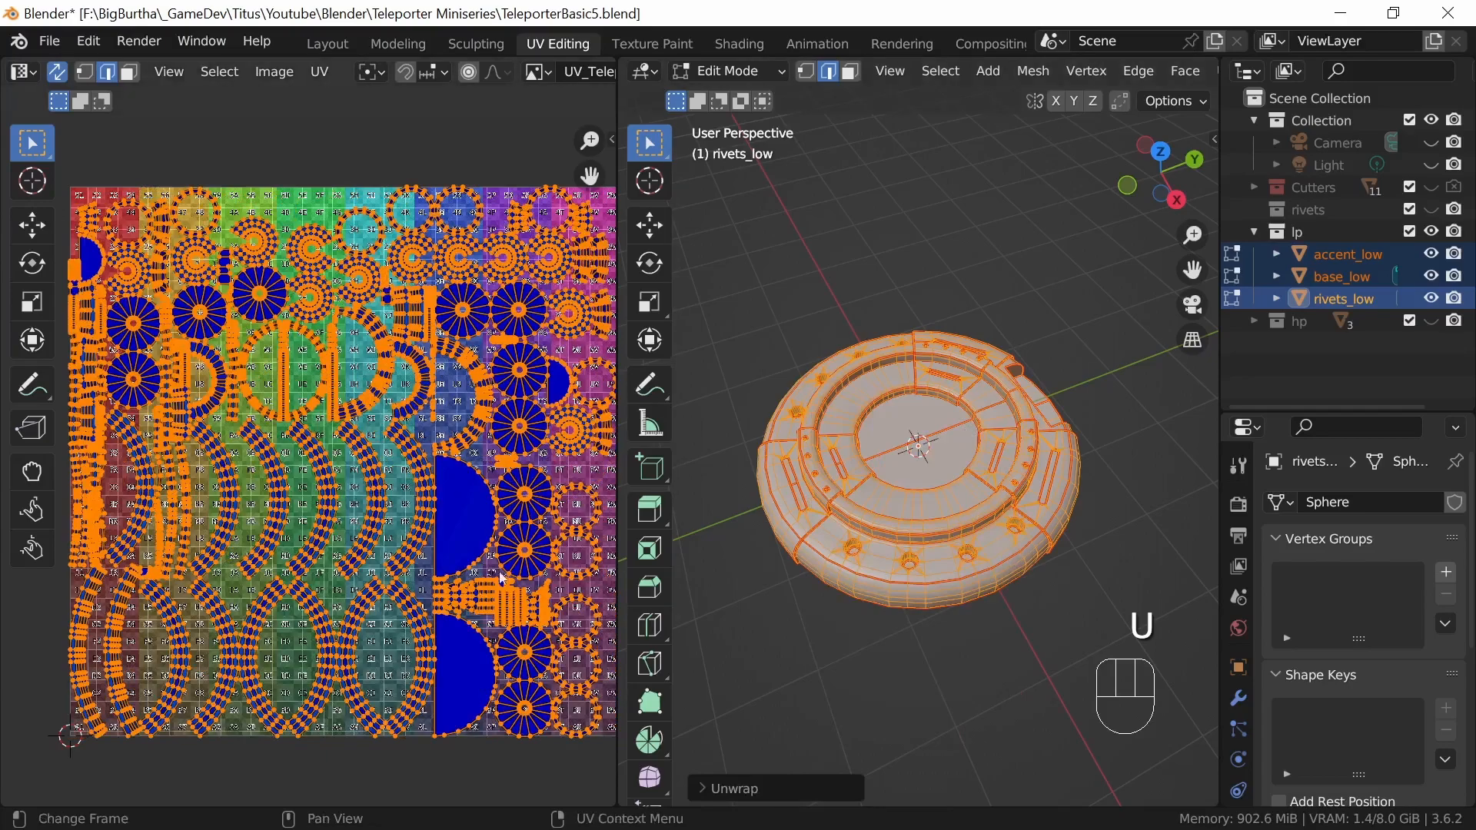
# - Examine the combined UV layout for island shape, spacing and distribution, along with the unwrapped teleporter model
pyautogui.keyDown('ctrl'); pyautogui.moveTo(544, 584); pyautogui.dragTo(604, 600, button='middle'); pyautogui.keyUp('ctrl')
pyautogui.keyDown('shift'); pyautogui.moveTo(355, 613); pyautogui.dragTo(471, 492, button='middle'); pyautogui.keyUp('shift')
pyautogui.keyDown('shift'); pyautogui.moveTo(254, 697); pyautogui.dragTo(334, 505, button='middle'); pyautogui.keyUp('shift')
pyautogui.keyDown('shift'); pyautogui.moveTo(451, 472); pyautogui.dragTo(397, 658, button='middle'); pyautogui.keyUp('shift')
pyautogui.keyDown('shift'); pyautogui.moveTo(466, 508); pyautogui.dragTo(391, 689, button='middle'); pyautogui.keyUp('shift')
pyautogui.keyDown('shift'); pyautogui.moveTo(485, 609); pyautogui.dragTo(415, 592, button='middle'); pyautogui.keyUp('shift')
pyautogui.keyDown('shift'); pyautogui.moveTo(514, 579); pyautogui.dragTo(354, 564, button='middle'); pyautogui.keyUp('shift')
pyautogui.keyDown('ctrl'); pyautogui.moveTo(346, 480); pyautogui.dragTo(389, 520, button='middle'); pyautogui.keyUp('ctrl')
pyautogui.keyDown('ctrl'); pyautogui.moveTo(415, 550); pyautogui.dragTo(486, 651, button='middle'); pyautogui.keyUp('ctrl')
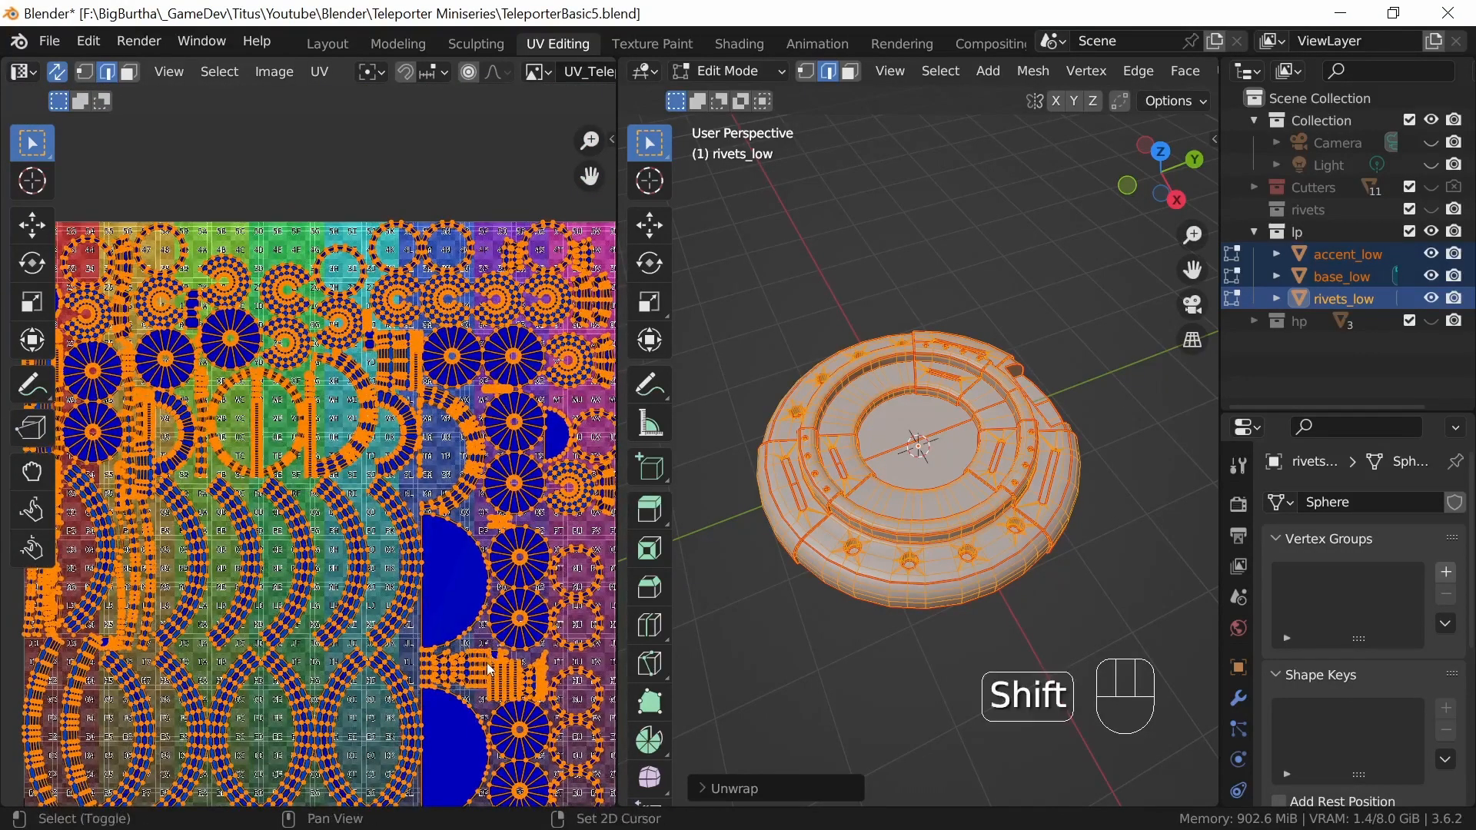
pyautogui.keyDown('shift'); pyautogui.moveTo(490, 659); pyautogui.dragTo(475, 578, button='middle'); pyautogui.keyUp('shift')
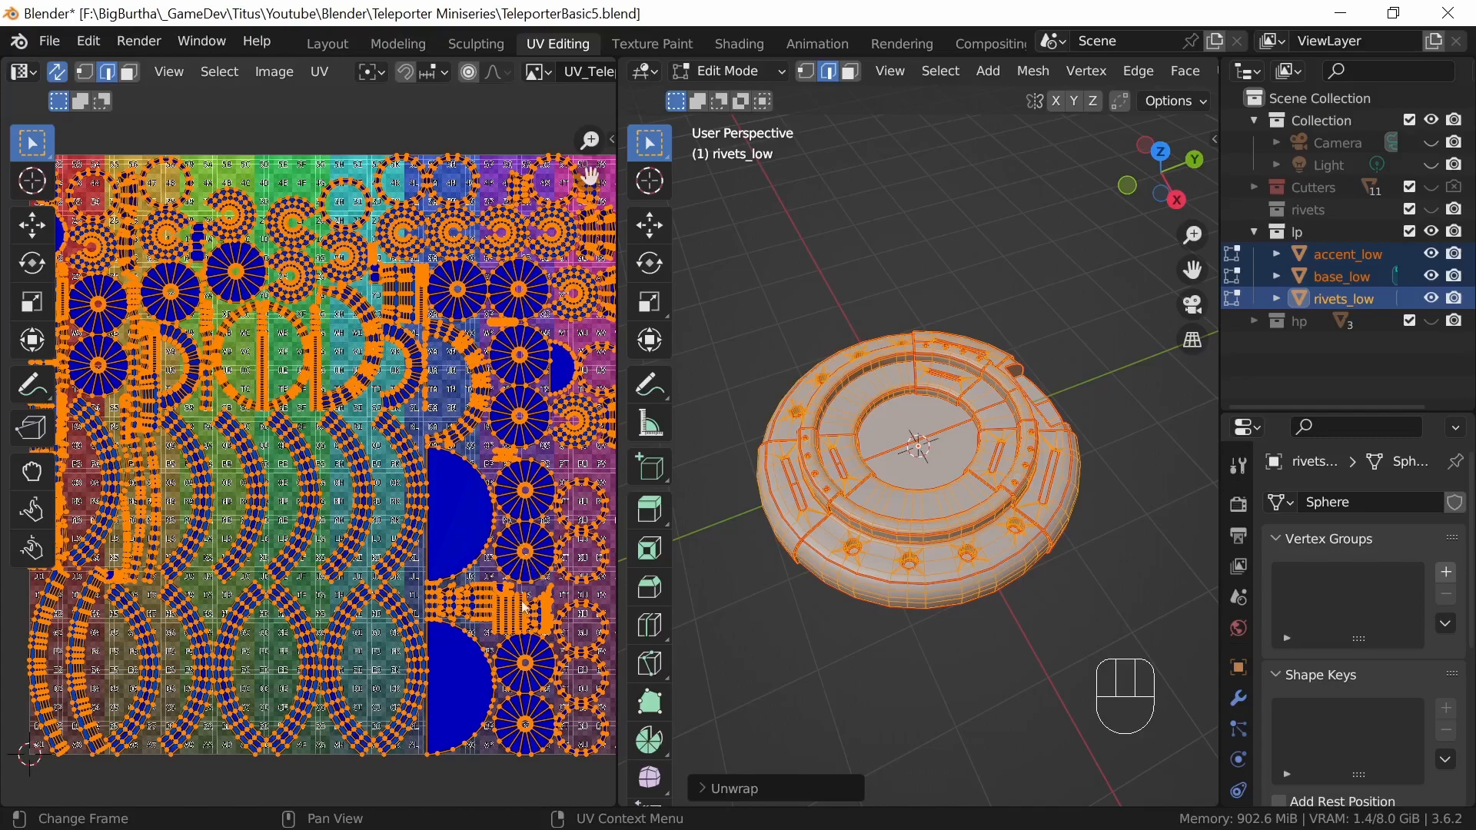
pyautogui.moveTo(945, 572); pyautogui.dragTo(979, 511, button='middle')
pyautogui.keyDown('ctrl'); pyautogui.moveTo(990, 453); pyautogui.dragTo(954, 552, button='middle'); pyautogui.keyUp('ctrl')
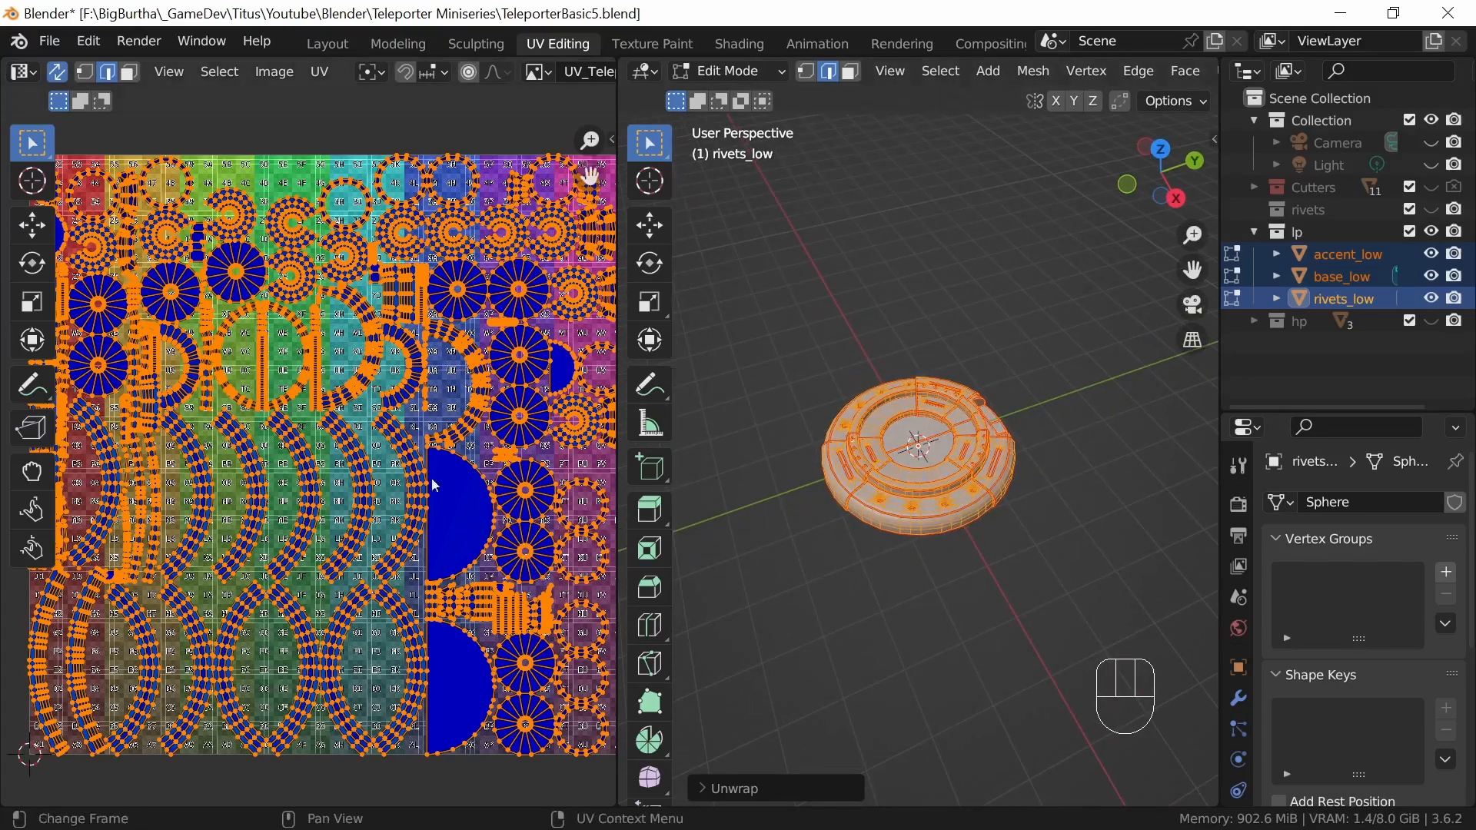
# - Save the UV grid image as UV_Teleporter_4k.png in the Marmoset folder, in PNG format with RGBA color
pyautogui.click(274, 72)
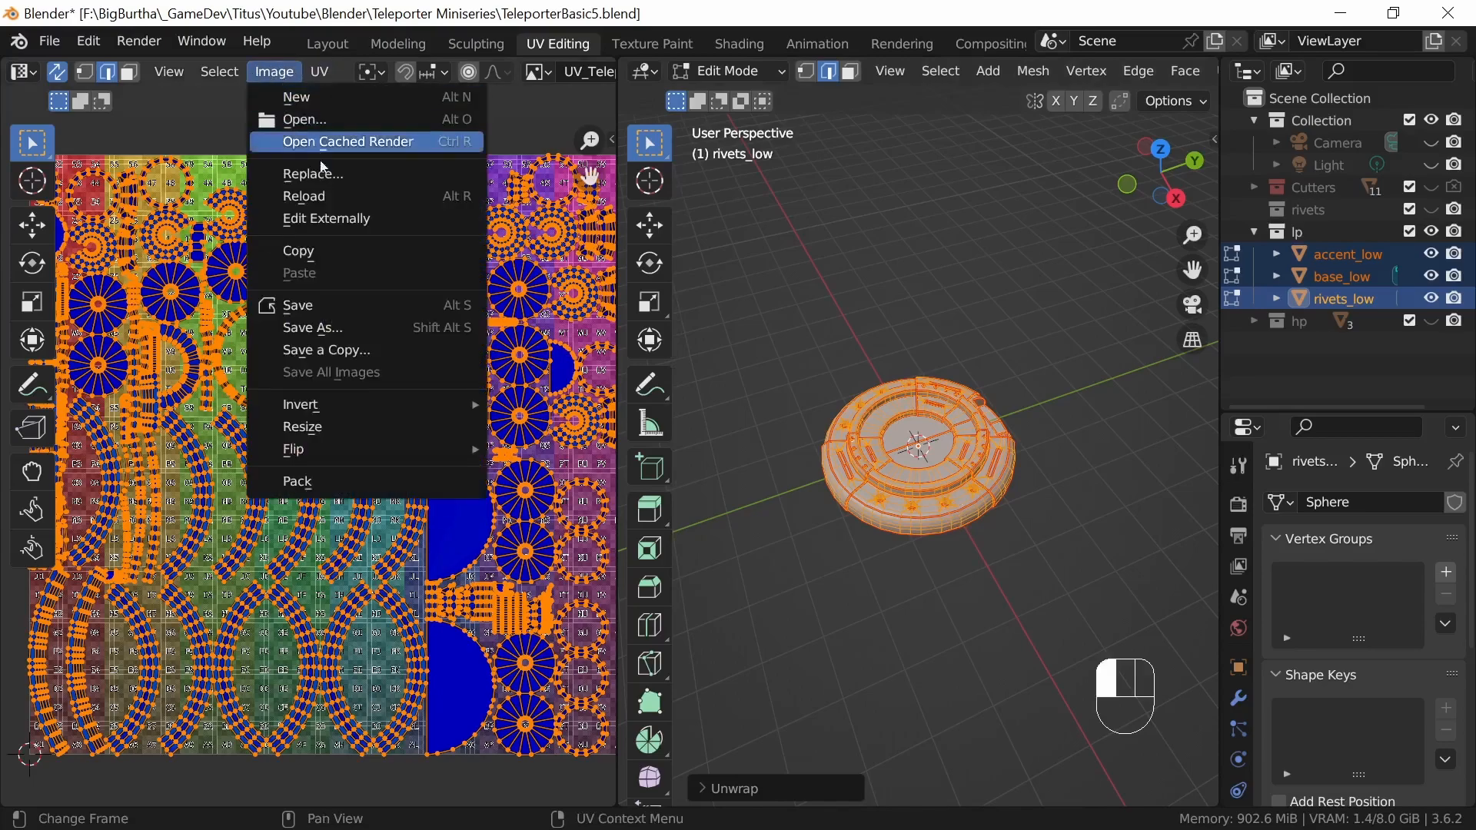
pyautogui.click(322, 307)
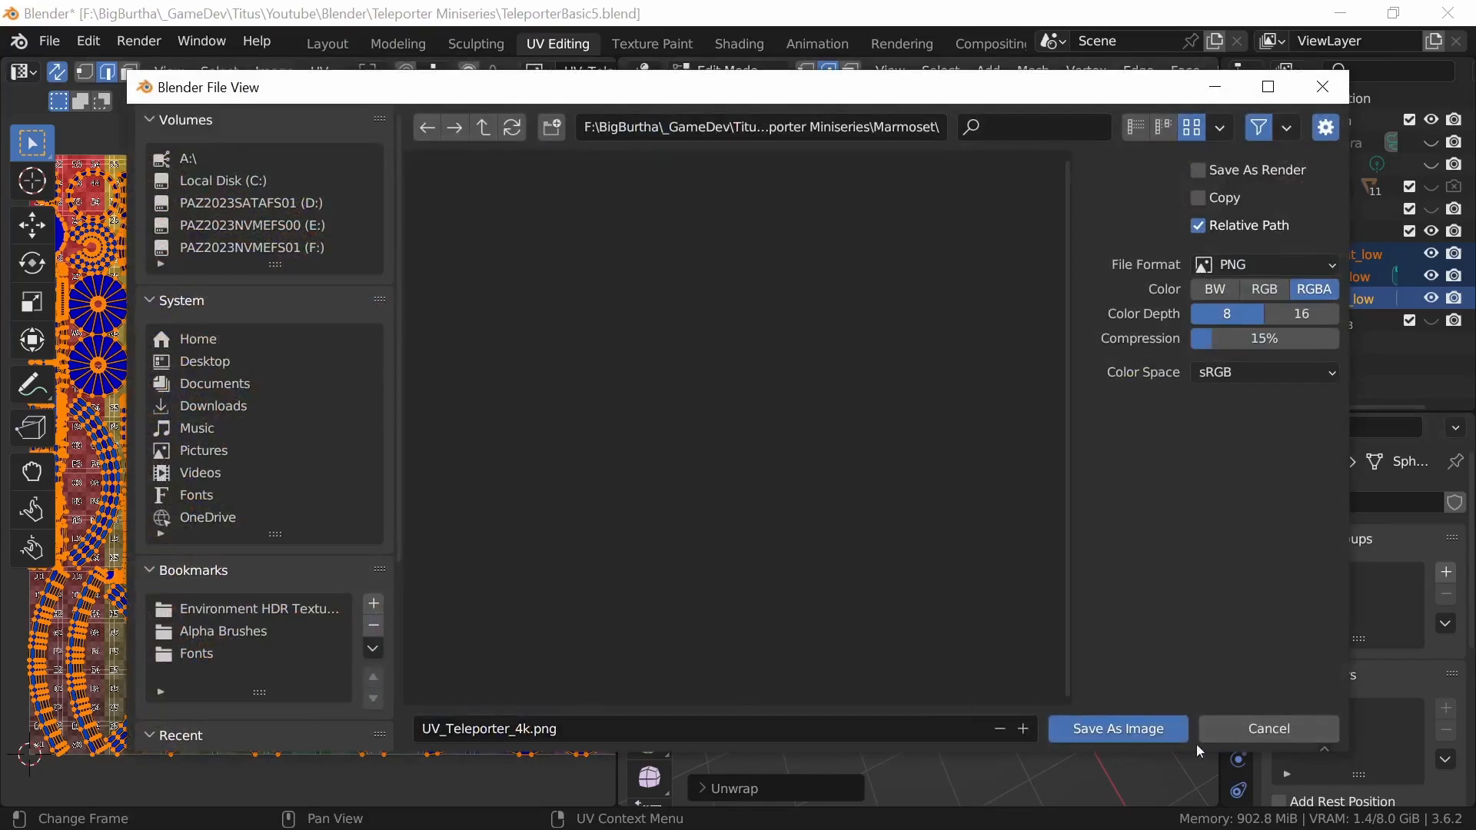
pyautogui.click(1129, 729)
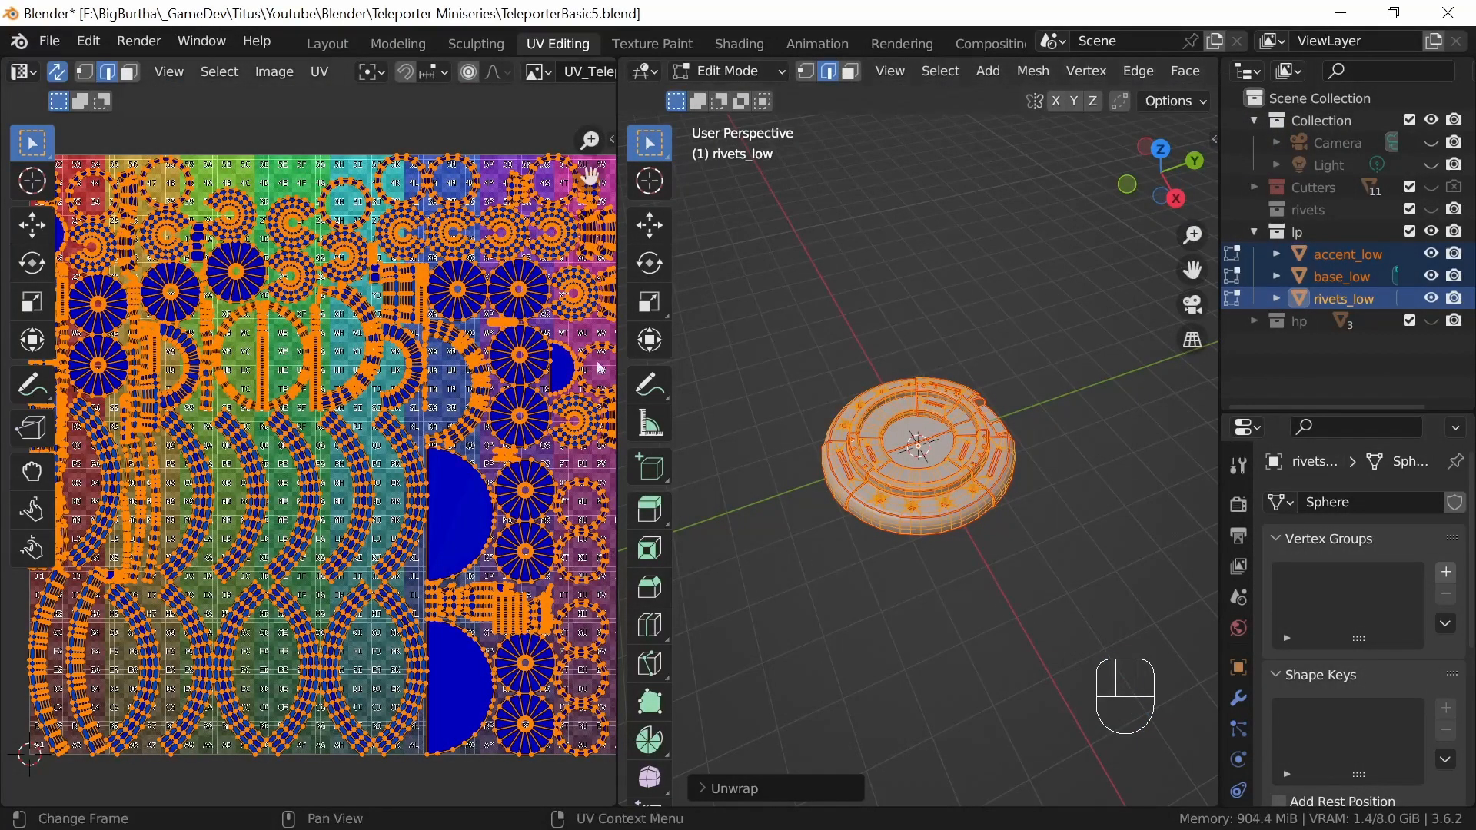
# - Switch to the Layout workspace, hide the lp collection and show the hp collection
pyautogui.click(331, 46)
pyautogui.moveTo(777, 613); pyautogui.dragTo(813, 584, button='middle')
pyautogui.scroll(-2, 813, 584)
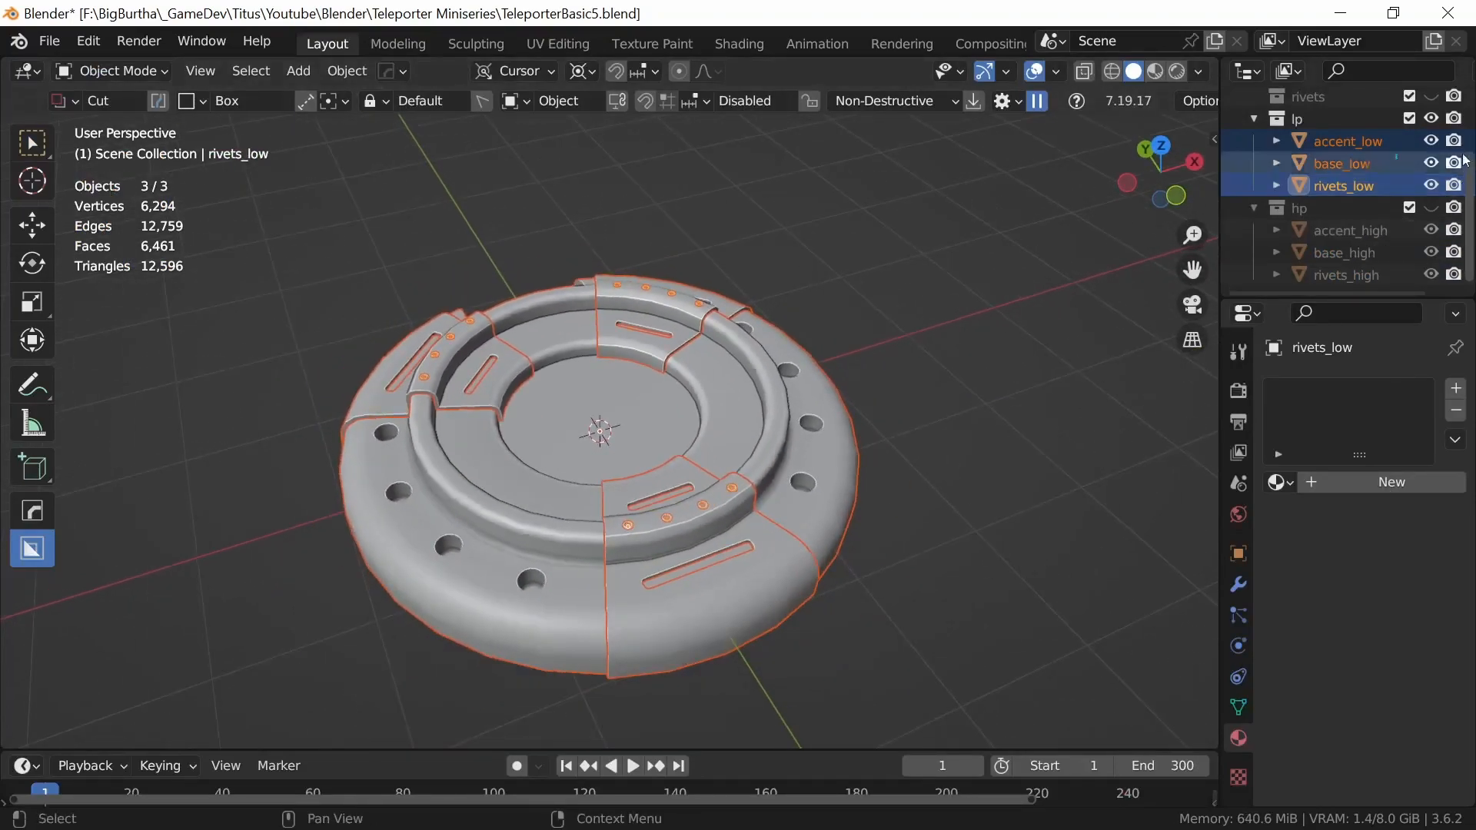
pyautogui.click(1431, 118)
pyautogui.click(1431, 208)
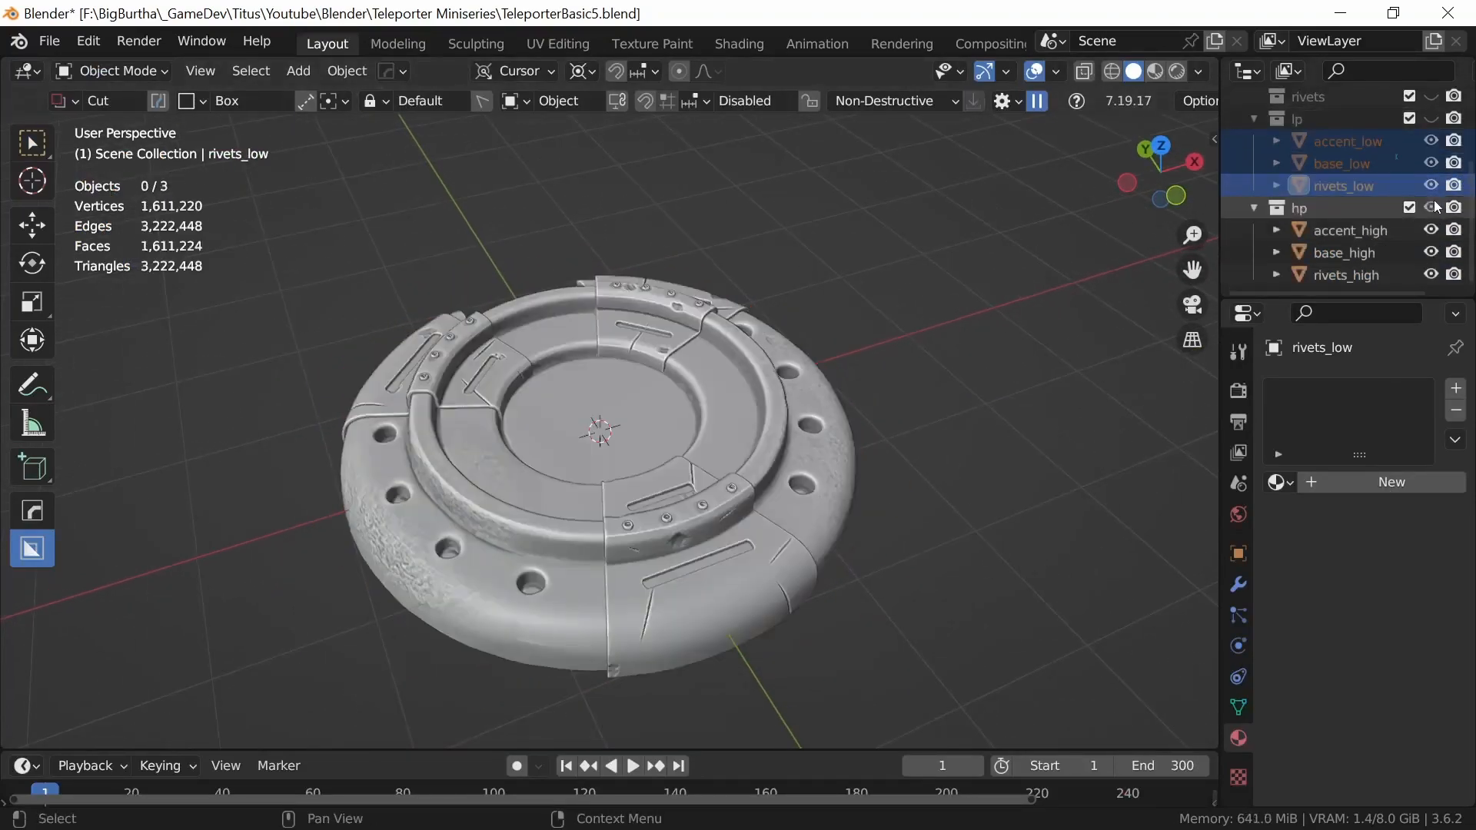
# - Inspect the high-poly teleporter up to a top view, show the lp collection again and select all low-poly and high-poly meshes
pyautogui.click(958, 446)
pyautogui.moveTo(847, 468); pyautogui.dragTo(801, 514, button='middle')
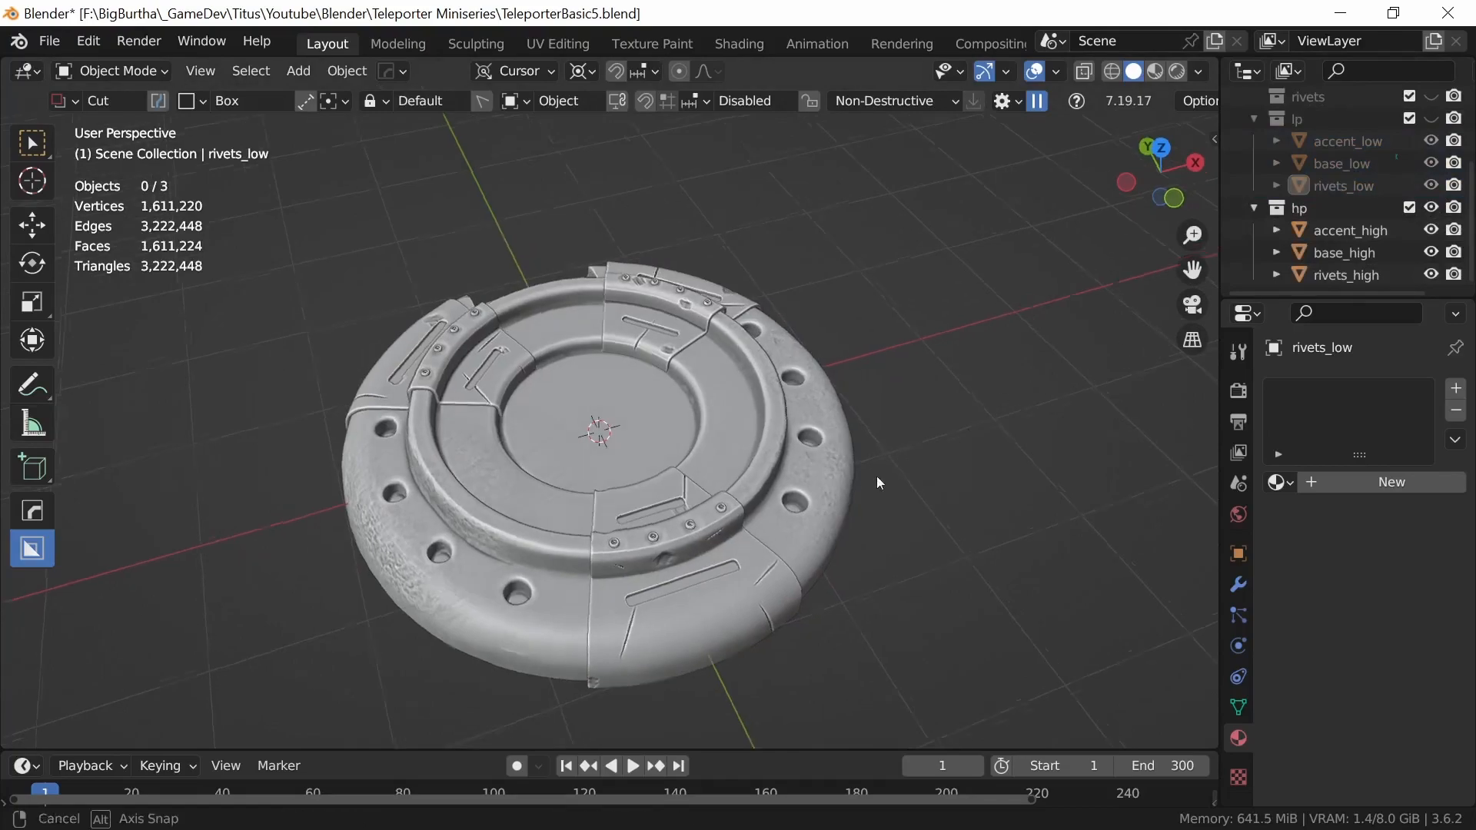
pyautogui.moveTo(879, 469); pyautogui.dragTo(865, 501, button='middle')
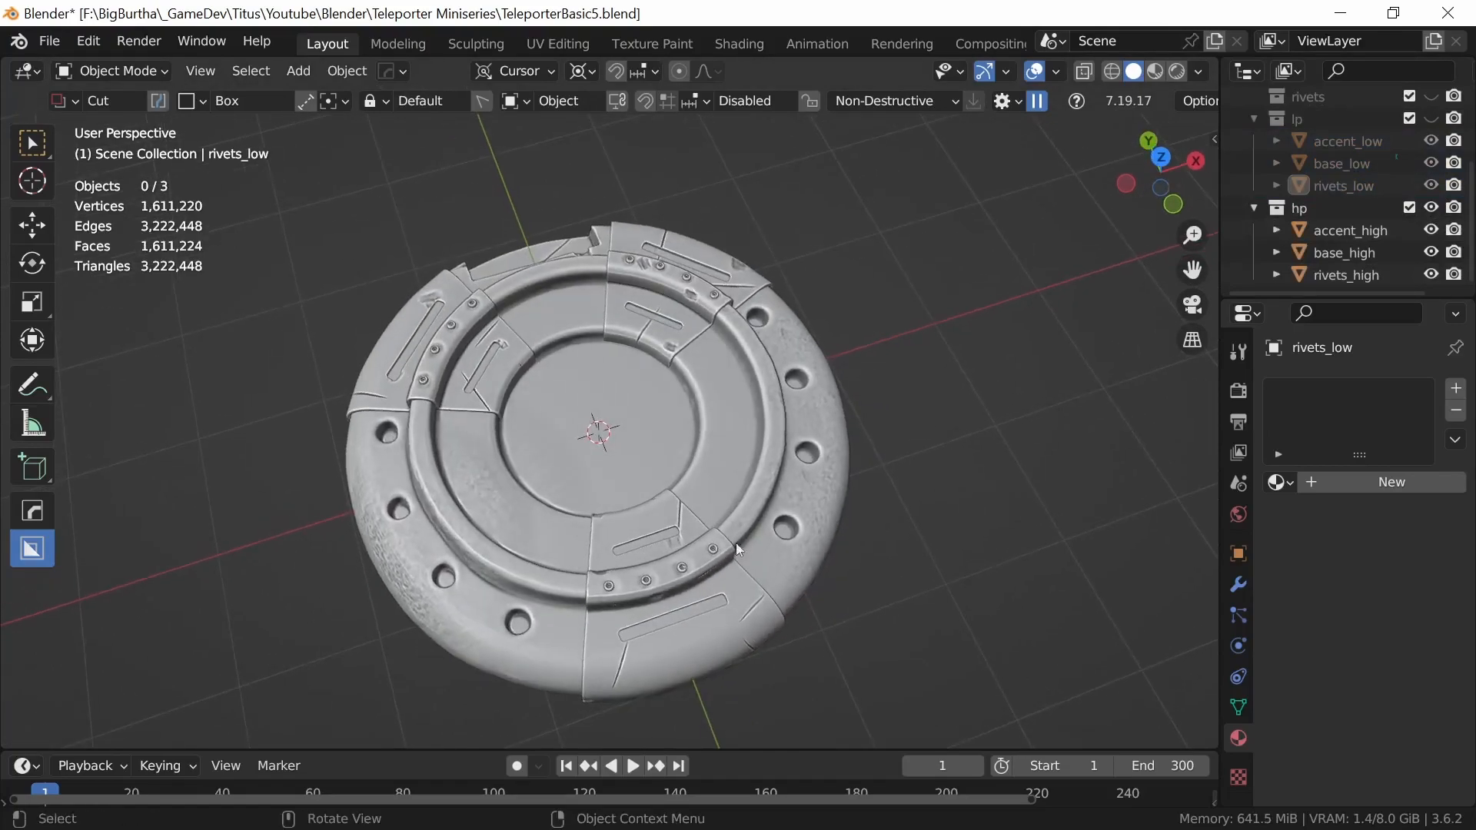
pyautogui.press('KP_7')
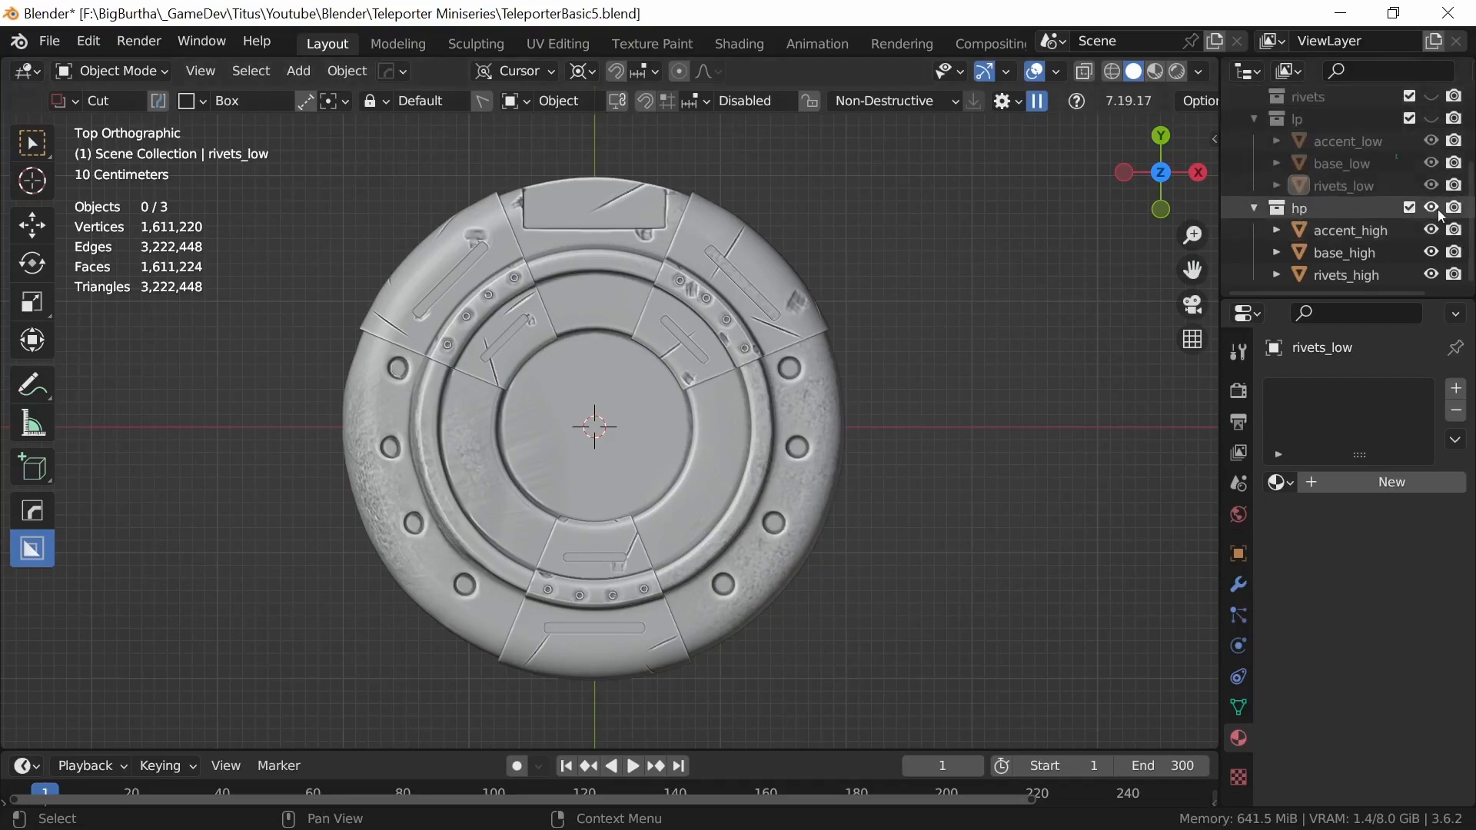
pyautogui.click(1431, 118)
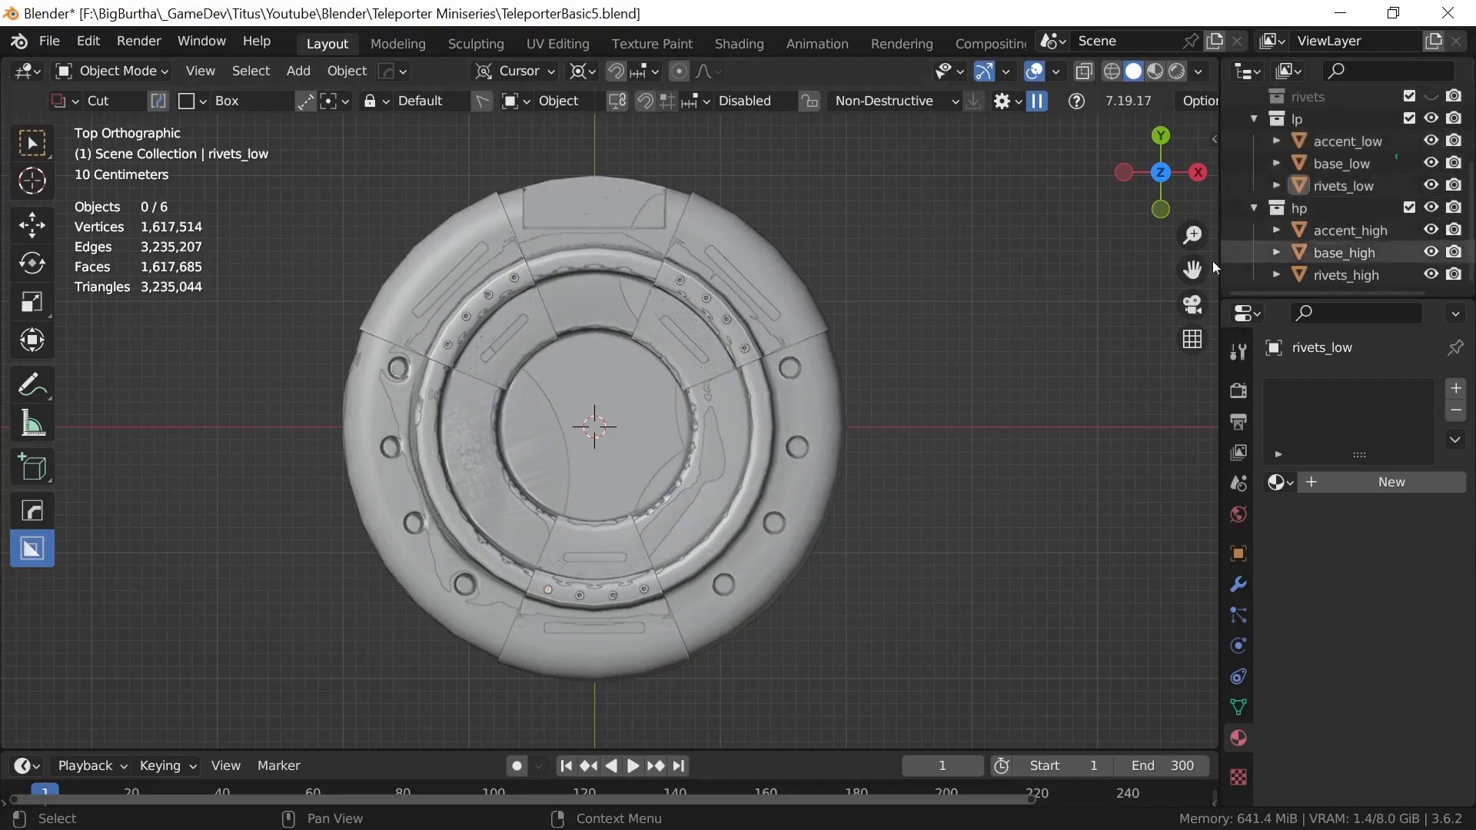
pyautogui.press('a')
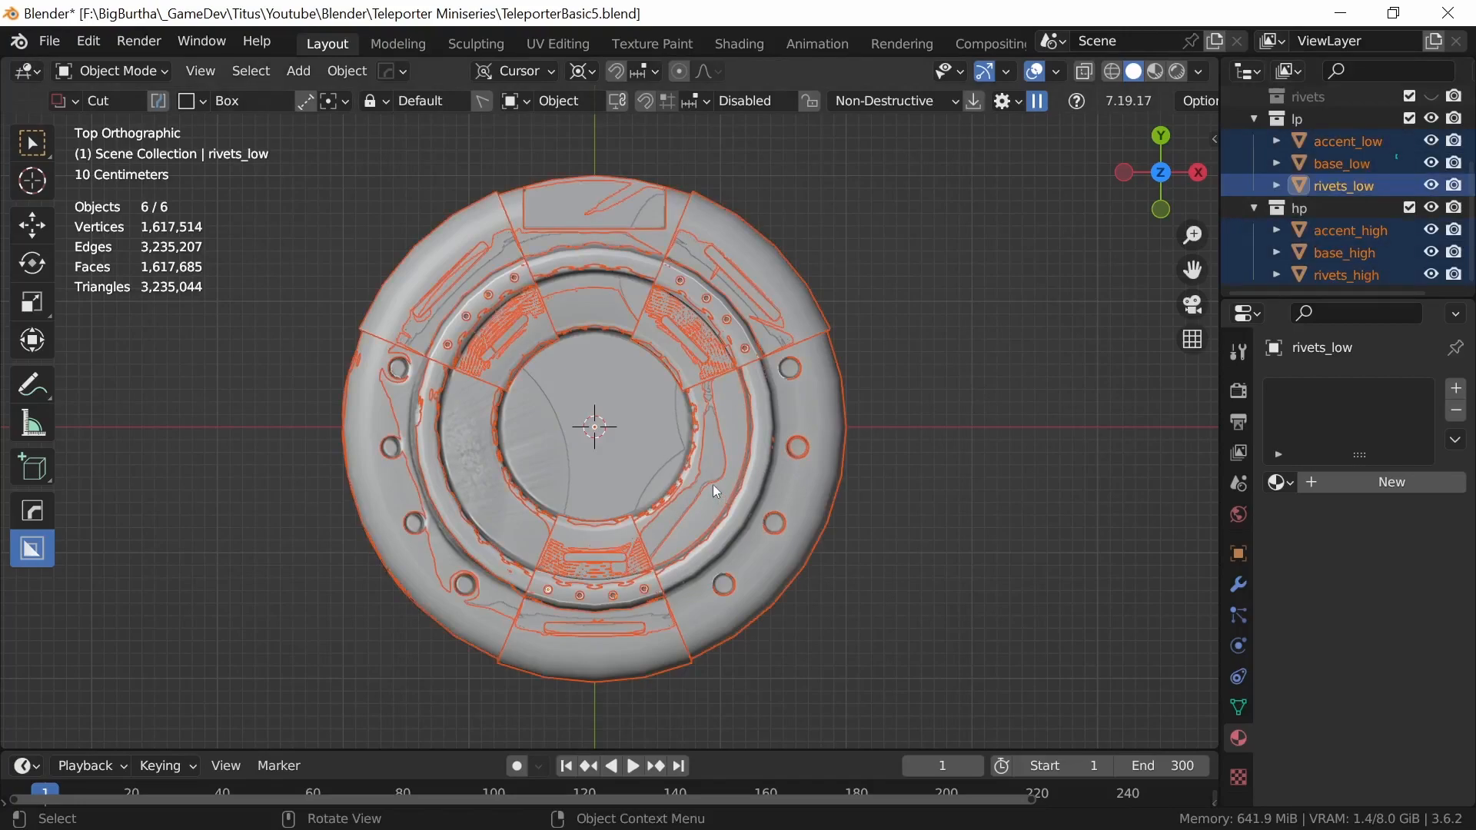
pyautogui.click(50, 41)
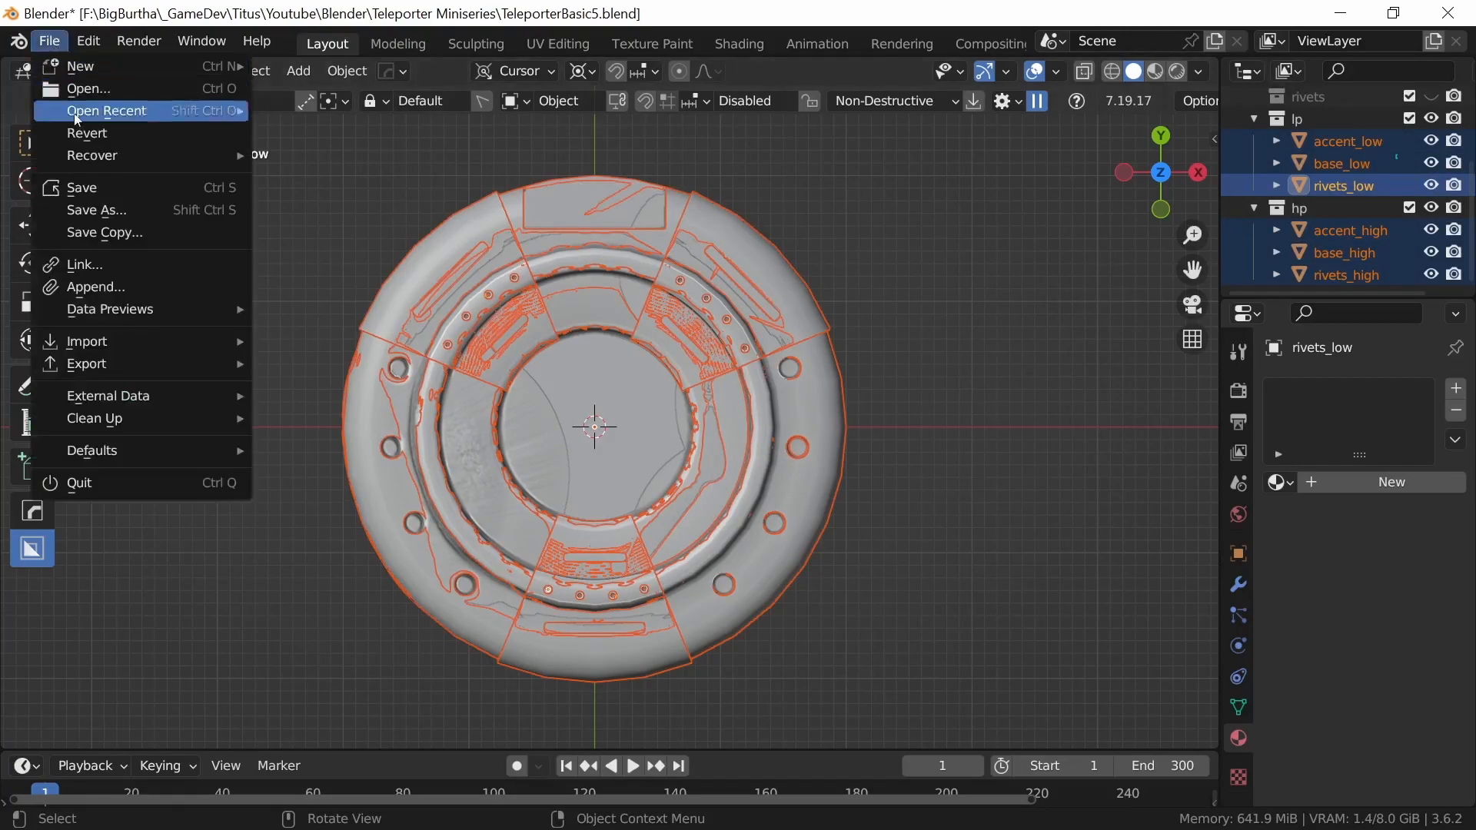
pyautogui.moveTo(221, 368)
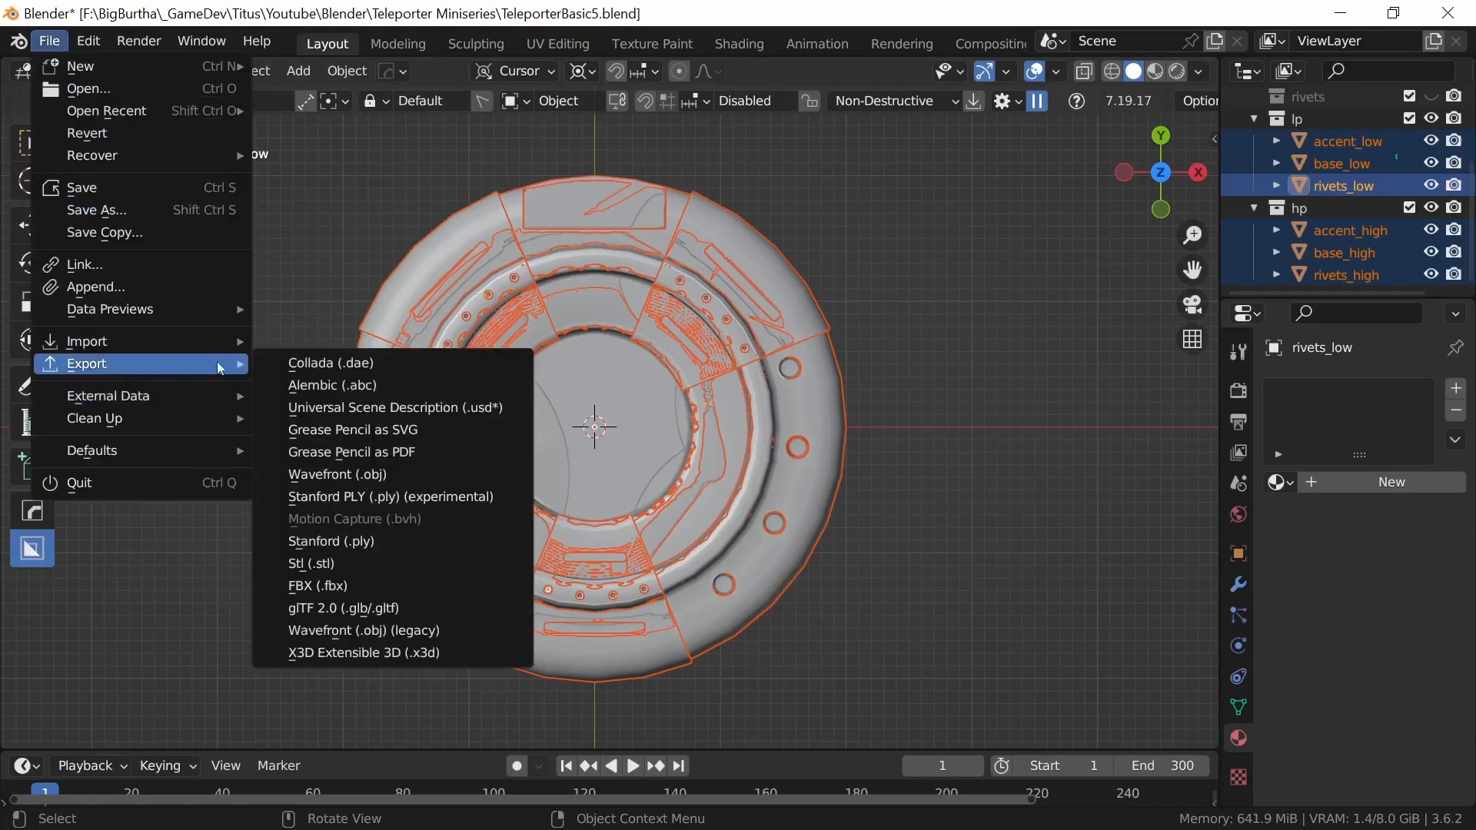
pyautogui.click(363, 585)
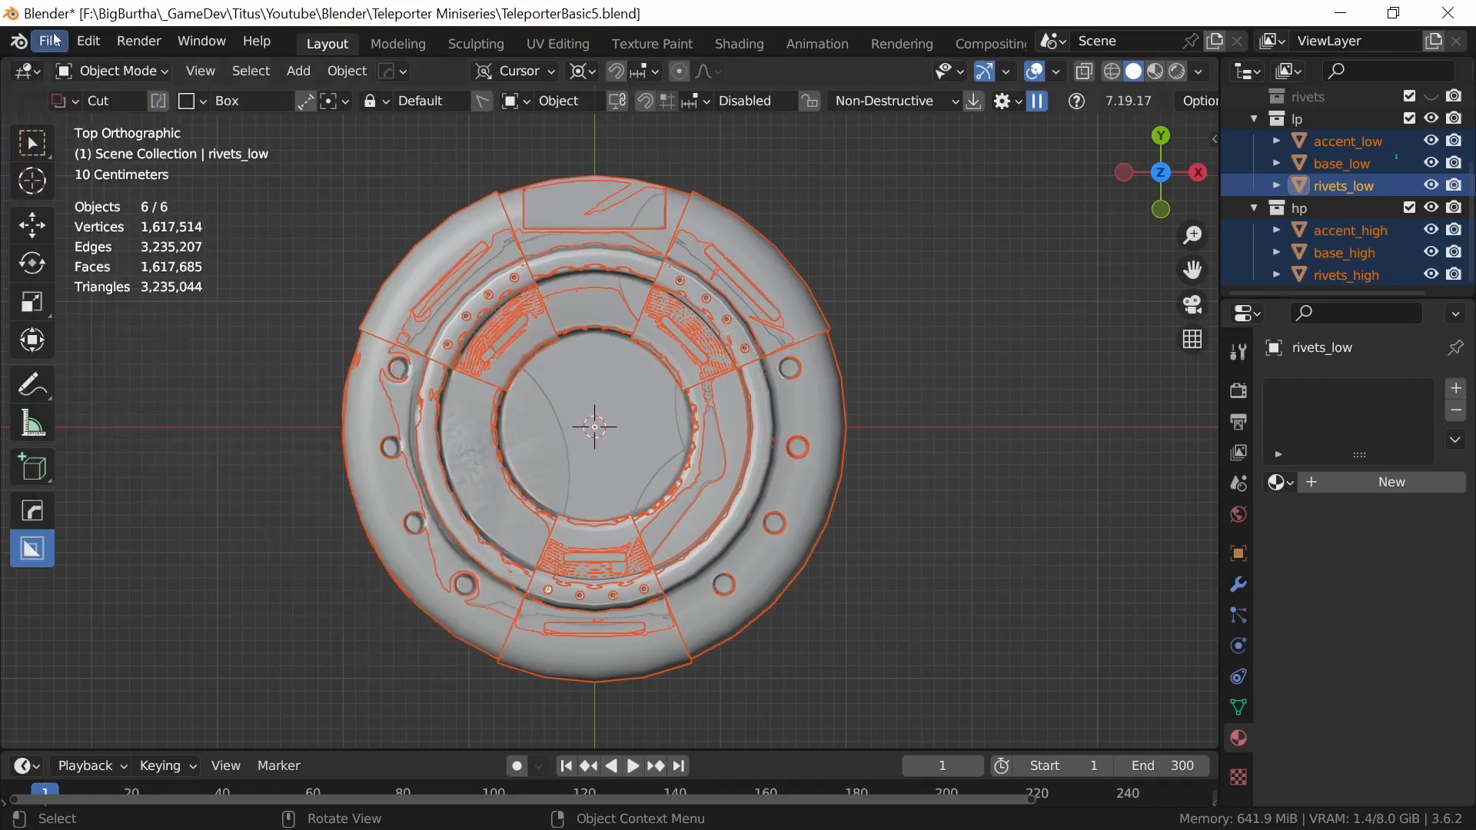
# - Start an FBX export limited to Selected Objects and name the file TeleporterBasic32.fbx
pyautogui.click(49, 41)
pyautogui.moveTo(87, 364)
pyautogui.click(340, 585)
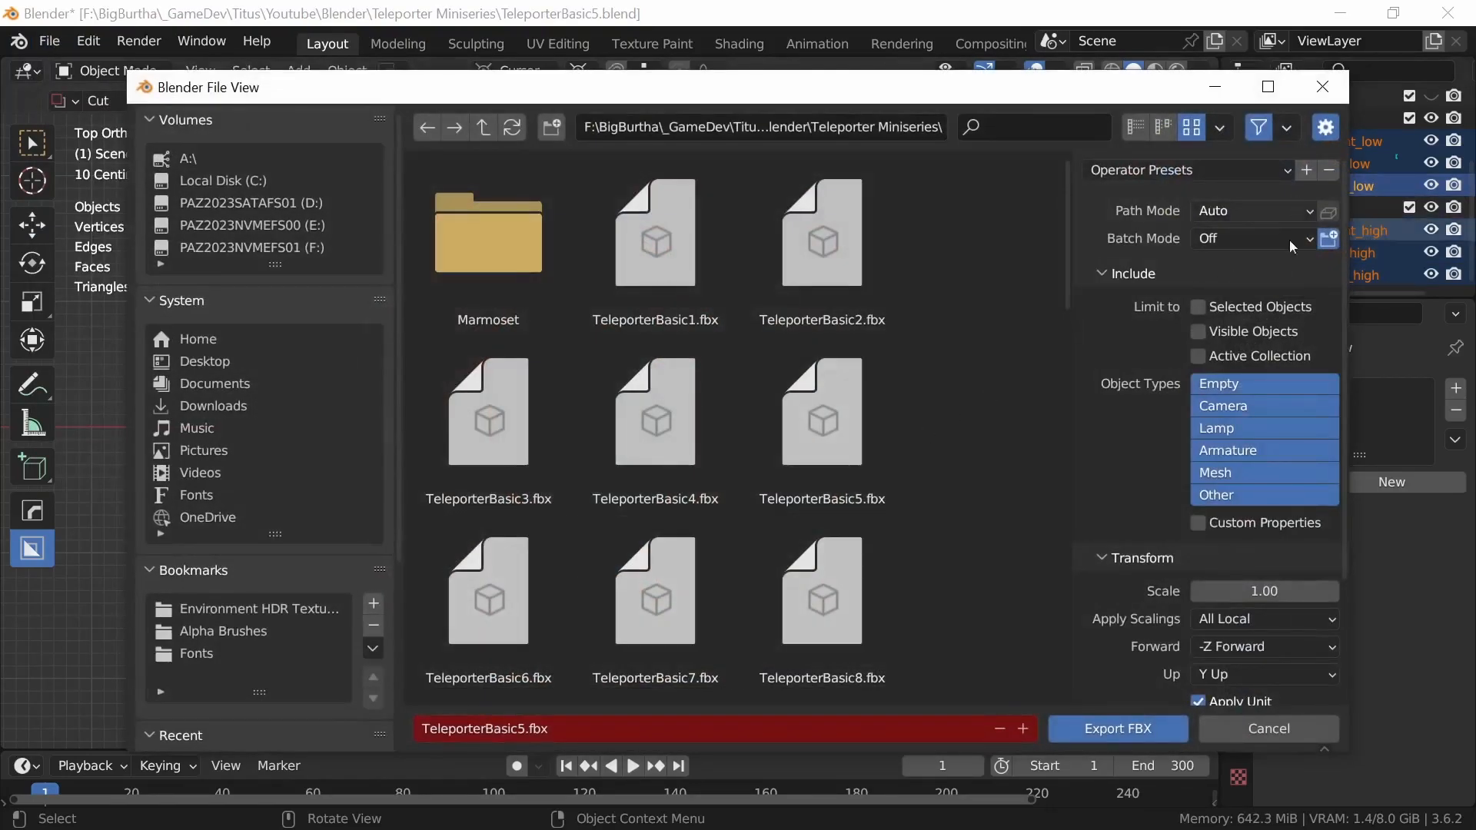
pyautogui.click(1204, 306)
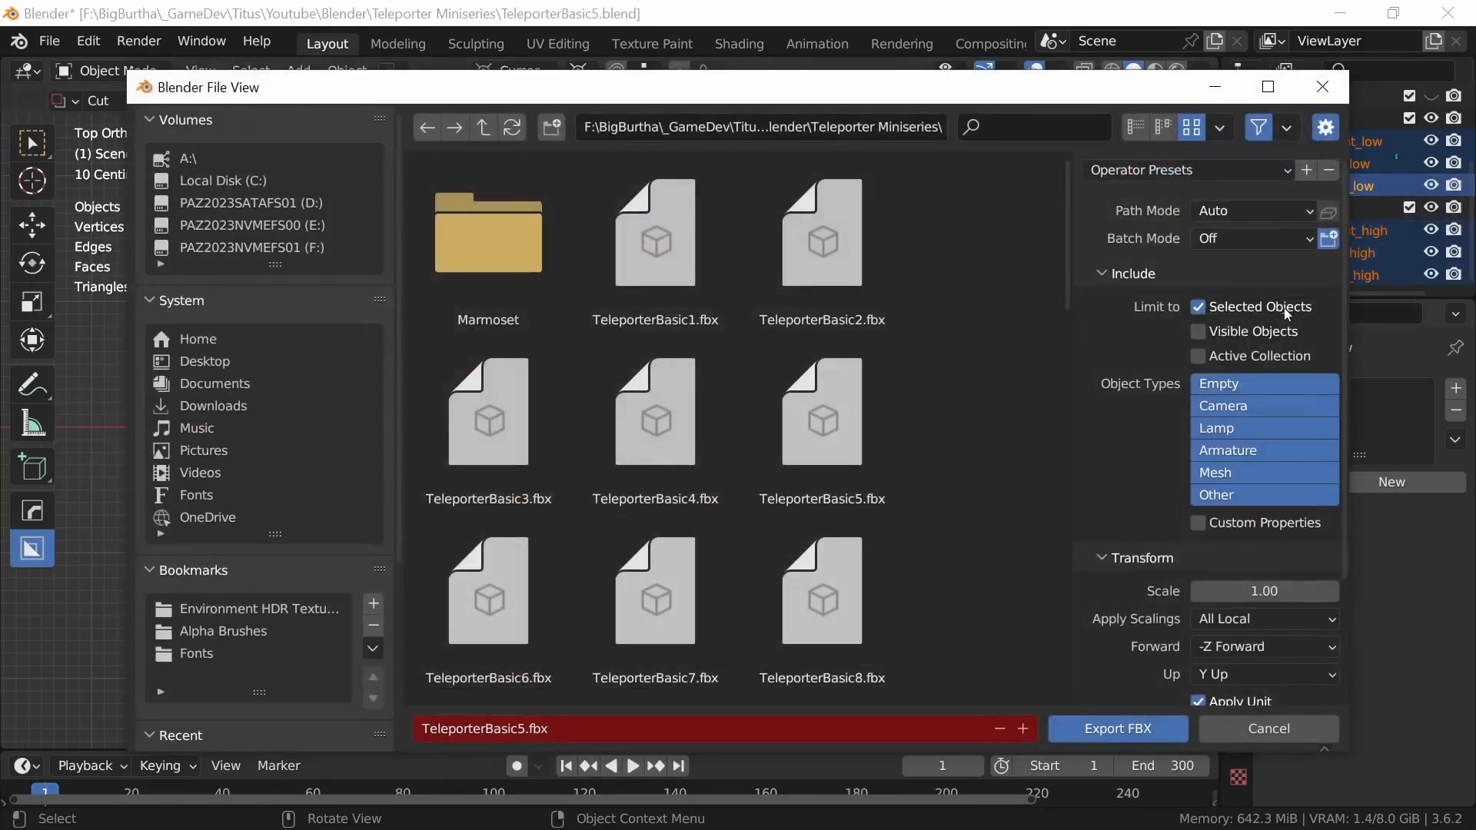
pyautogui.moveTo(1064, 271); pyautogui.dragTo(855, 660)
pyautogui.click(712, 632)
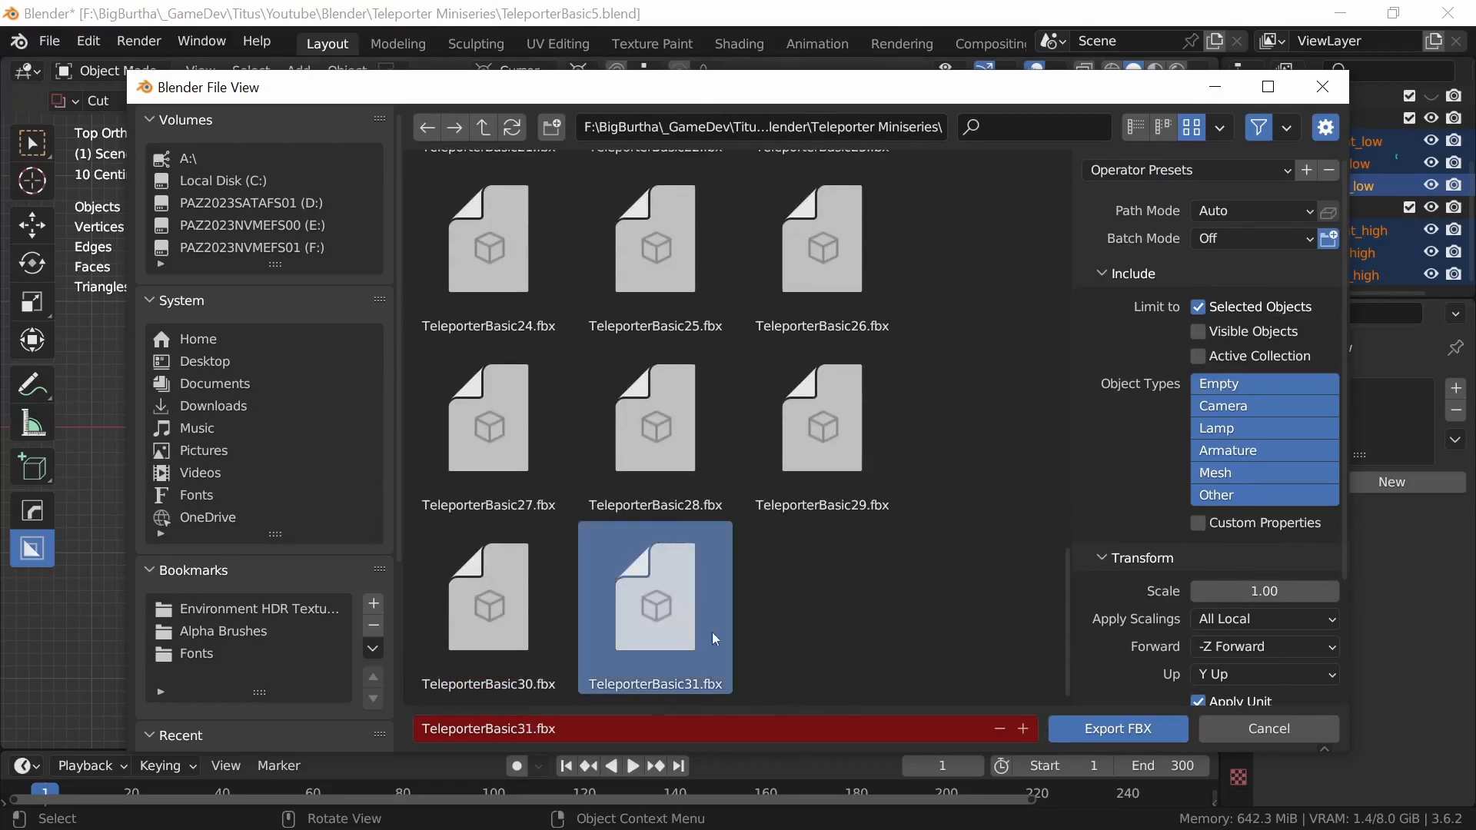
pyautogui.click(1025, 727)
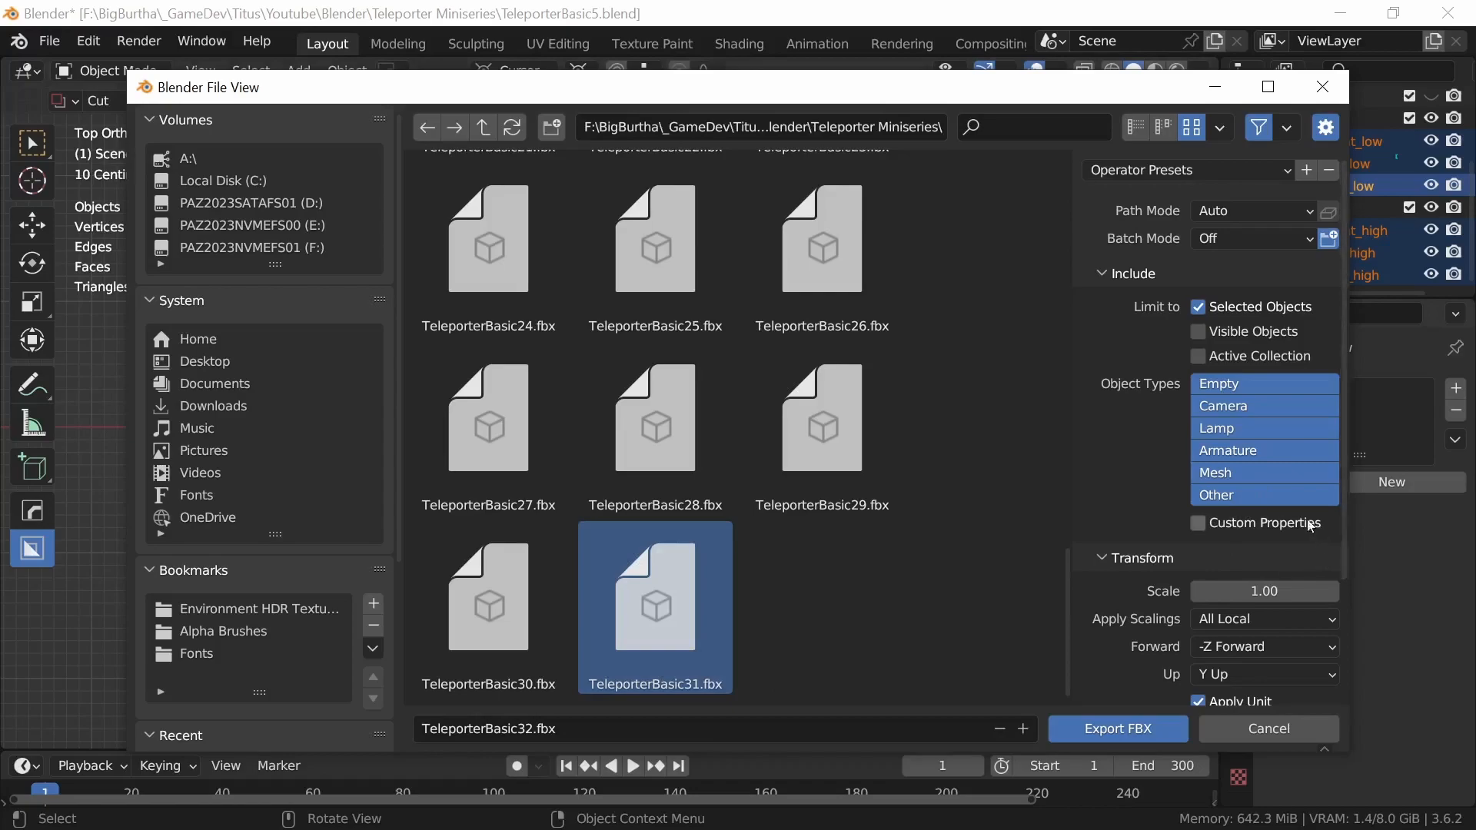
# - Set the export axes to X Forward and Z Up and export the FBX
pyautogui.moveTo(1339, 477); pyautogui.dragTo(1350, 597)
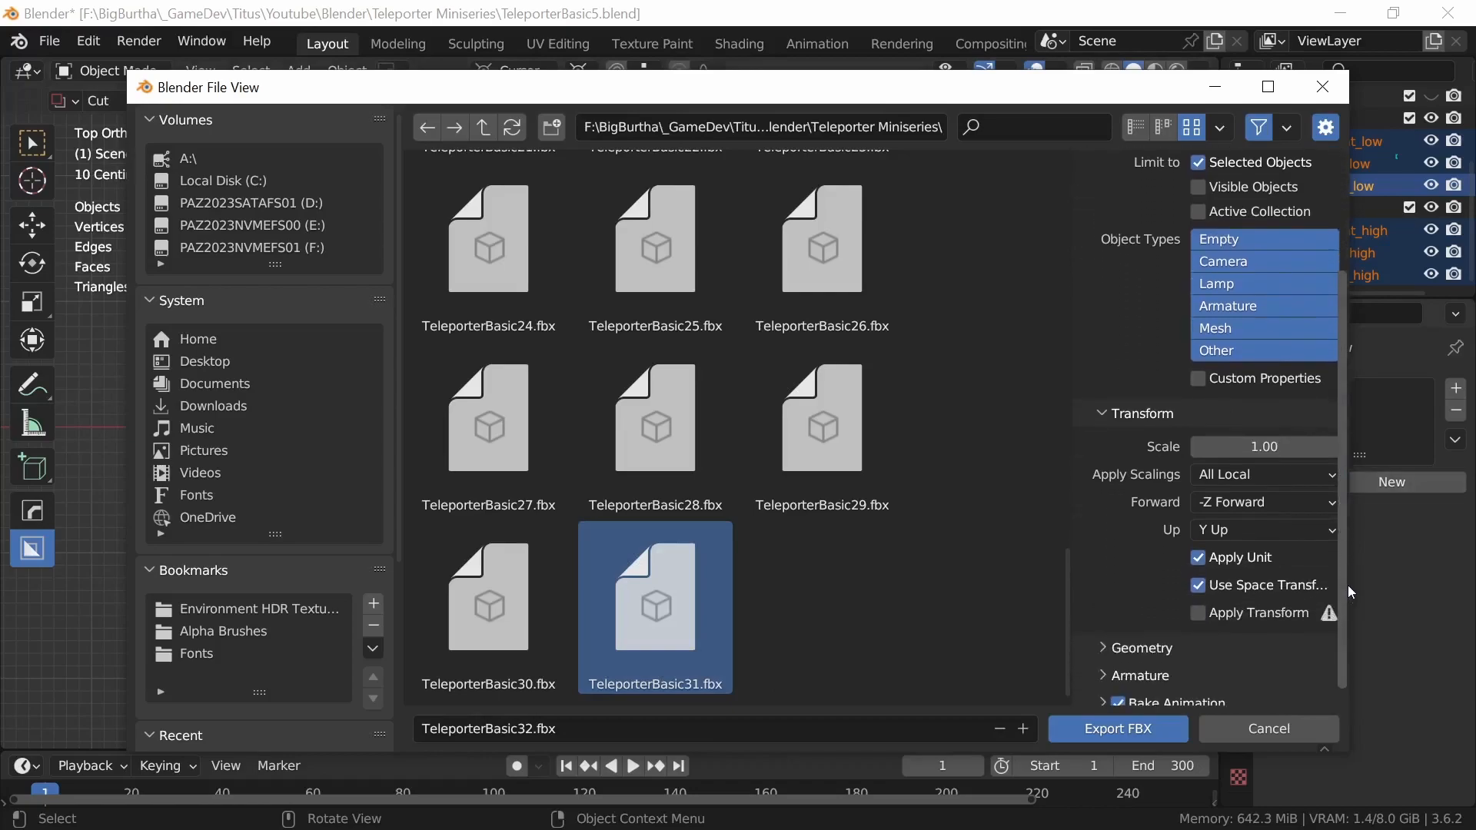
pyautogui.click(1266, 499)
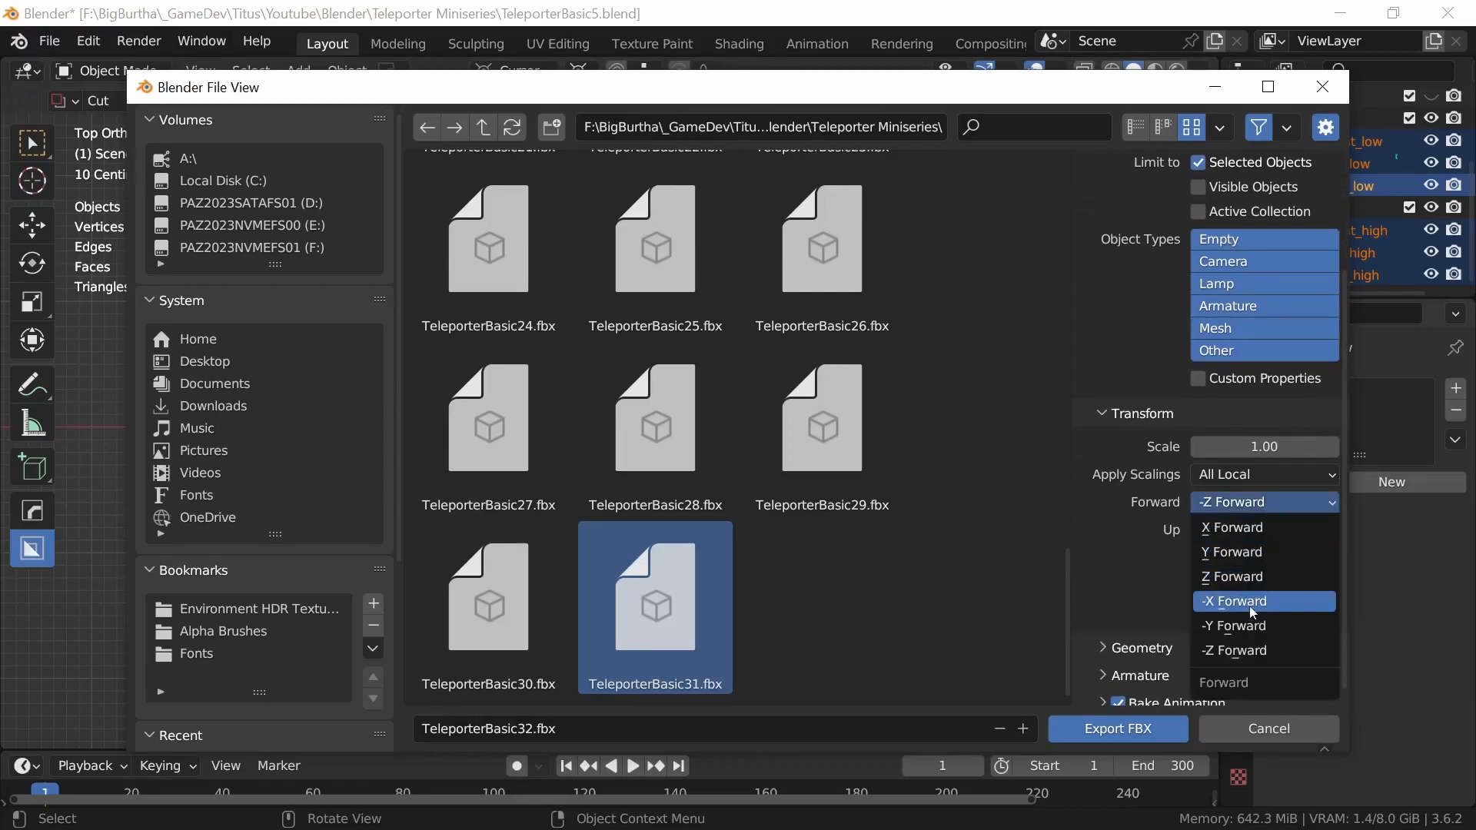
pyautogui.click(1251, 528)
pyautogui.click(1251, 532)
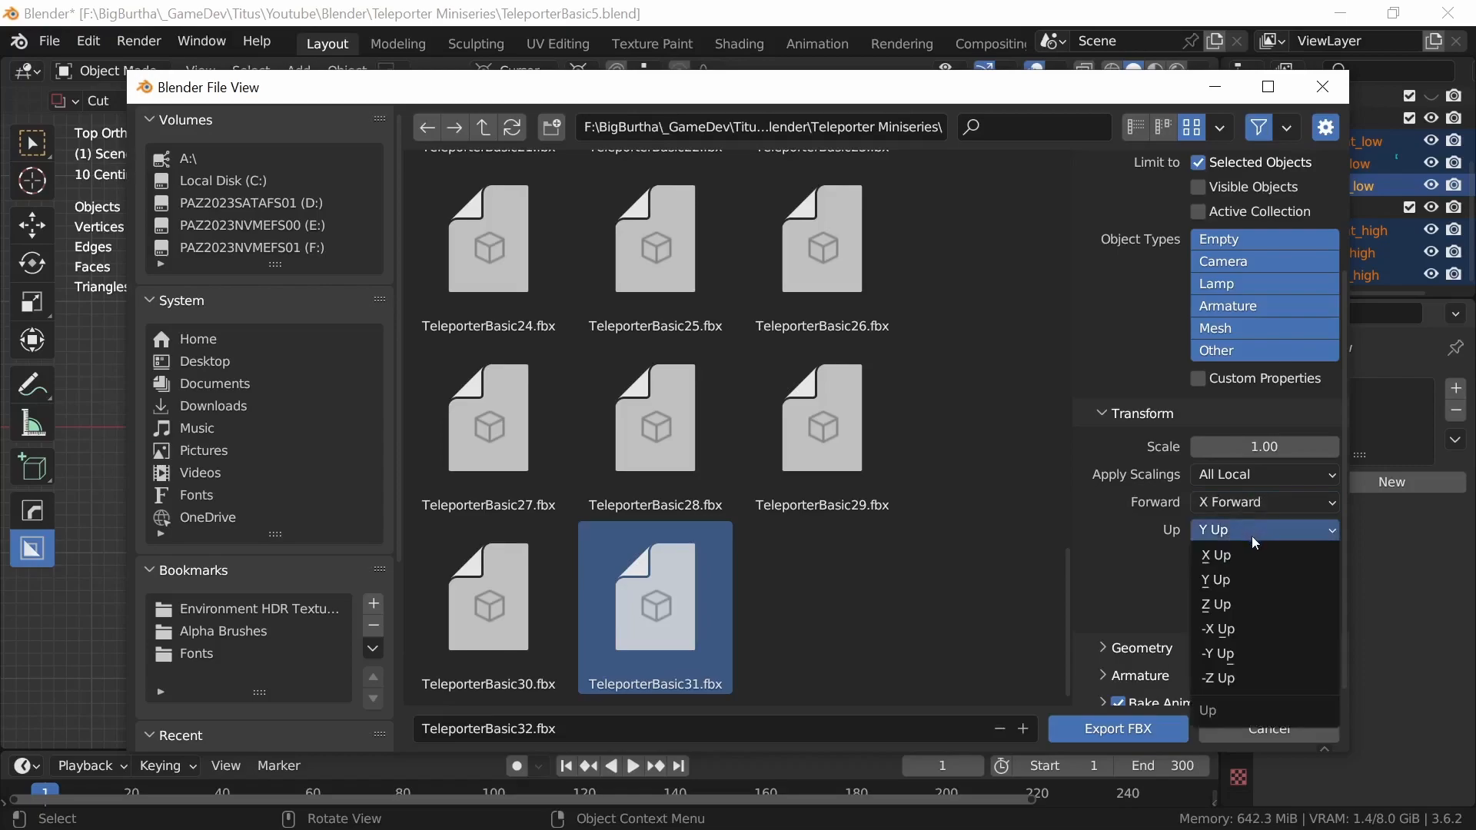
pyautogui.click(1238, 605)
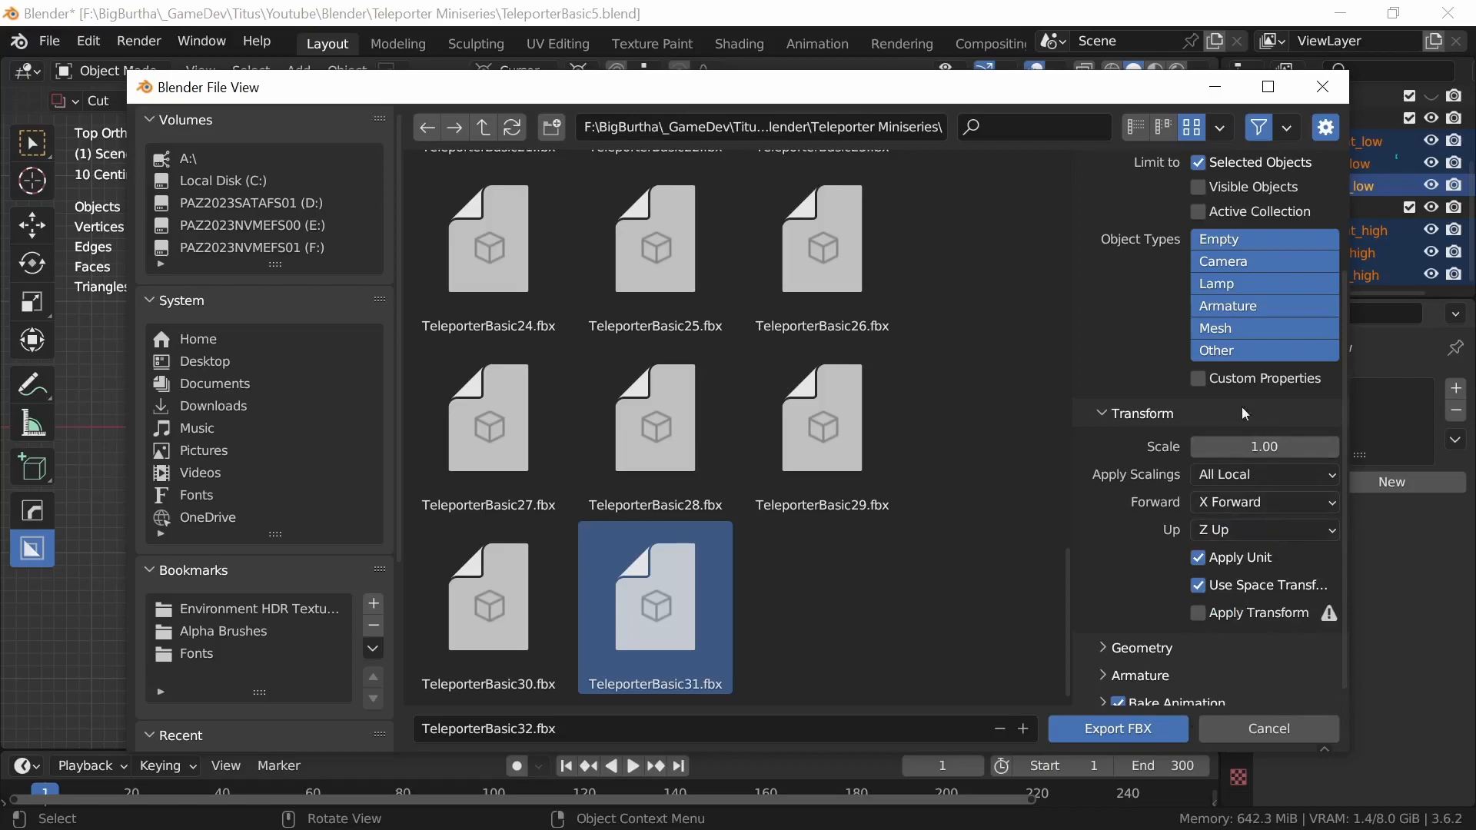
pyautogui.click(1130, 730)
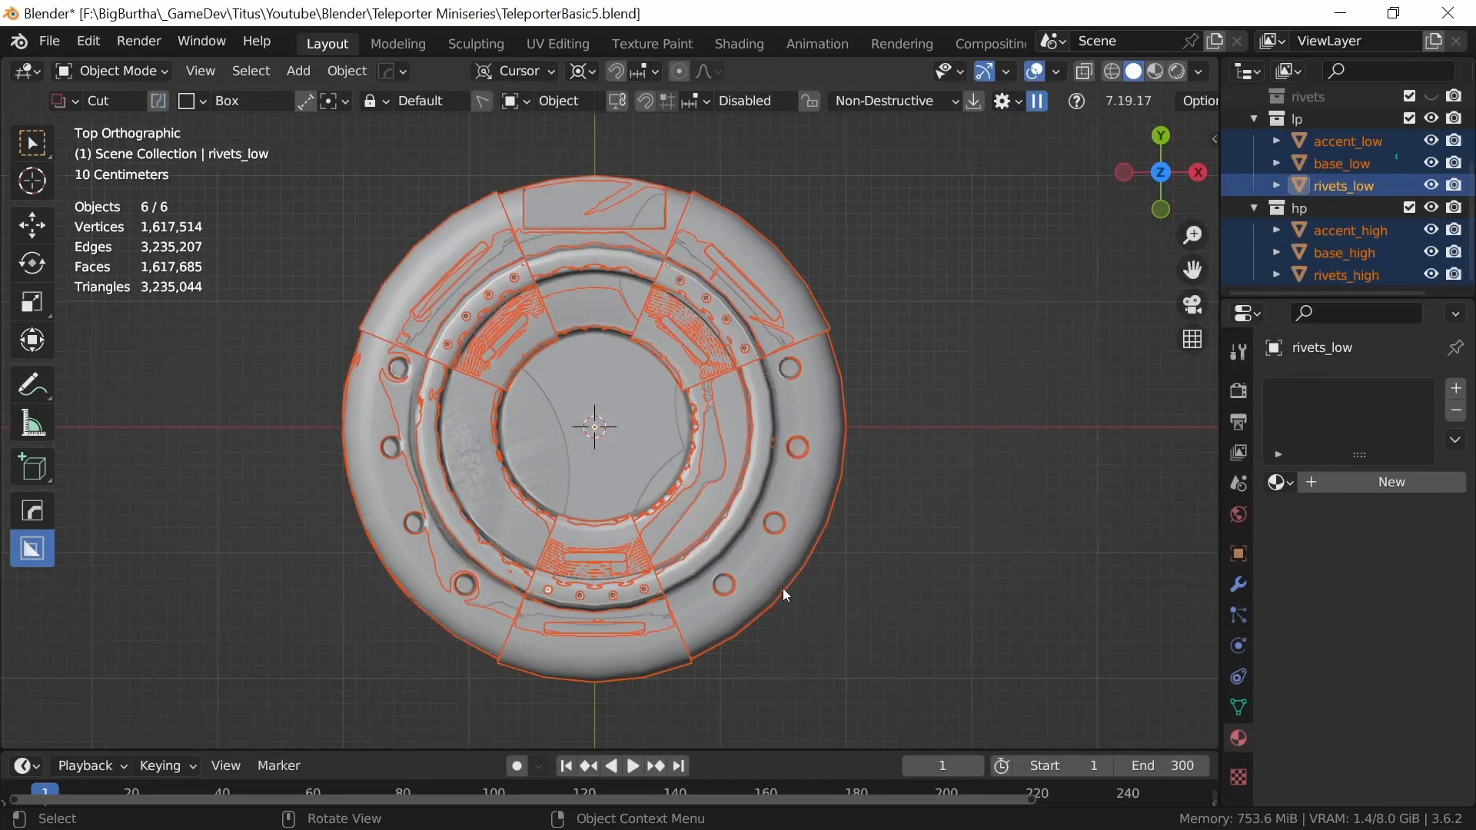
# - Hide the lp collection so that only the high-poly teleporter is shown in perspective
pyautogui.moveTo(780, 592); pyautogui.dragTo(864, 476, button='middle')
pyautogui.click(1431, 118)
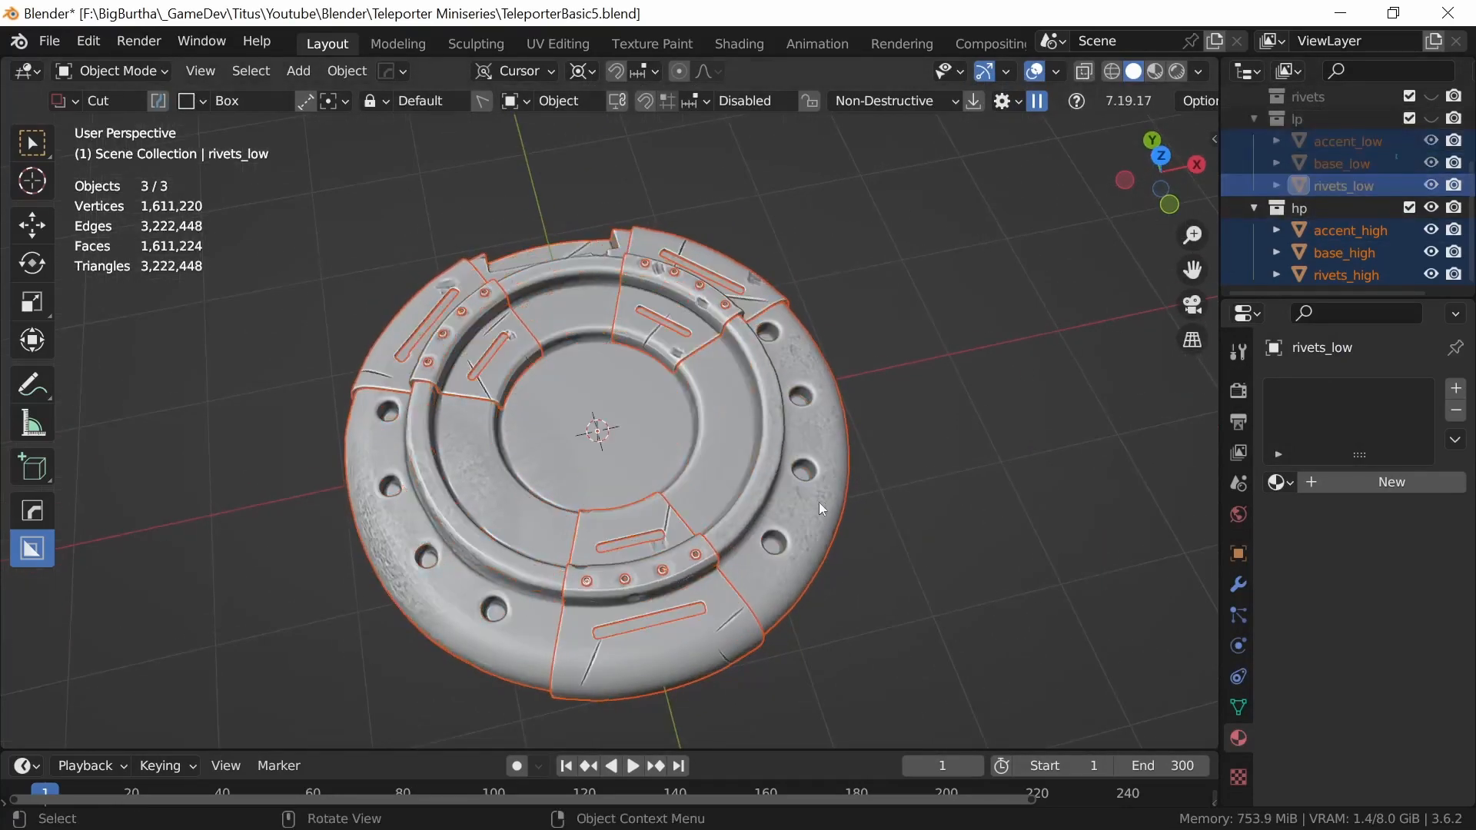